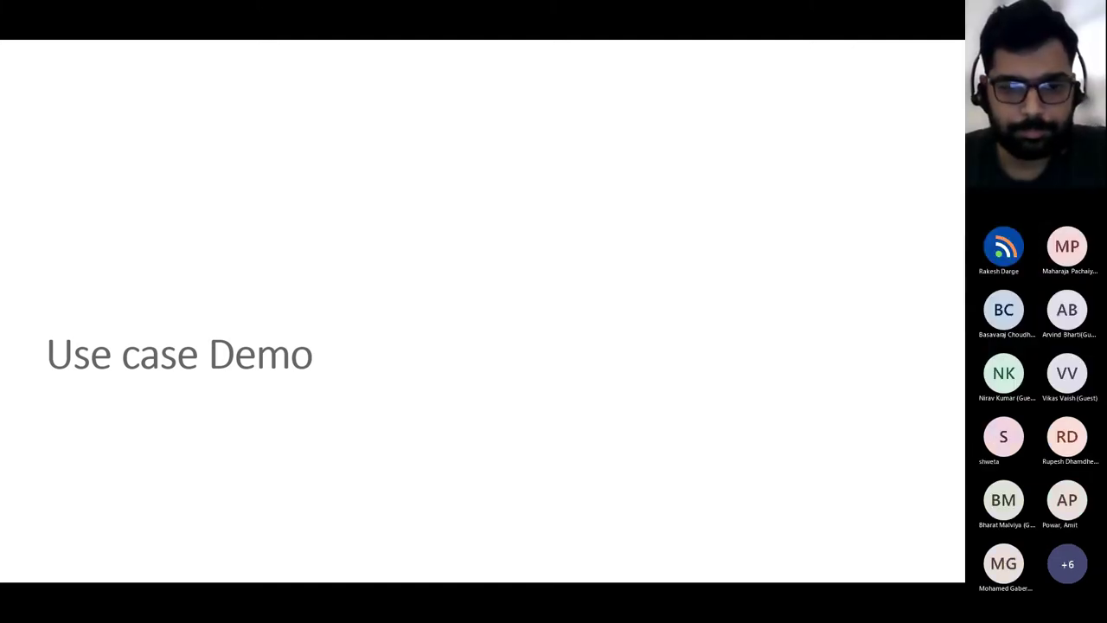
# Switch to the Accounting Scenarios workbook in Excel and review the first setup block with Use Cases 1 and 2 on the Agenda sheet
pyautogui.hotkey('alt', 'Tab')
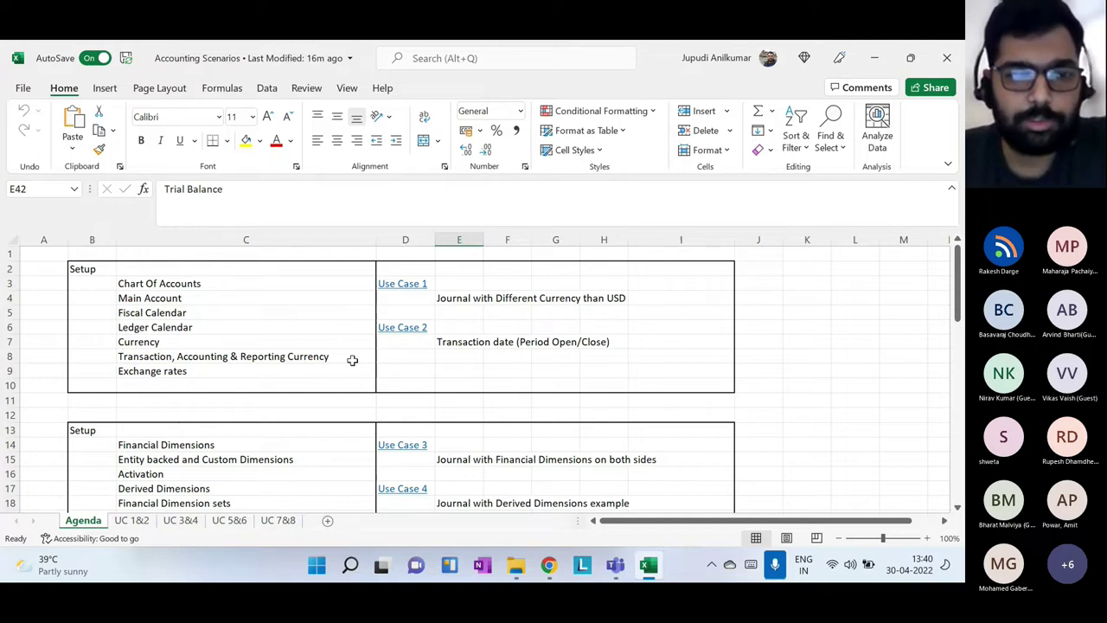
pyautogui.moveTo(217, 286); pyautogui.dragTo(214, 370)
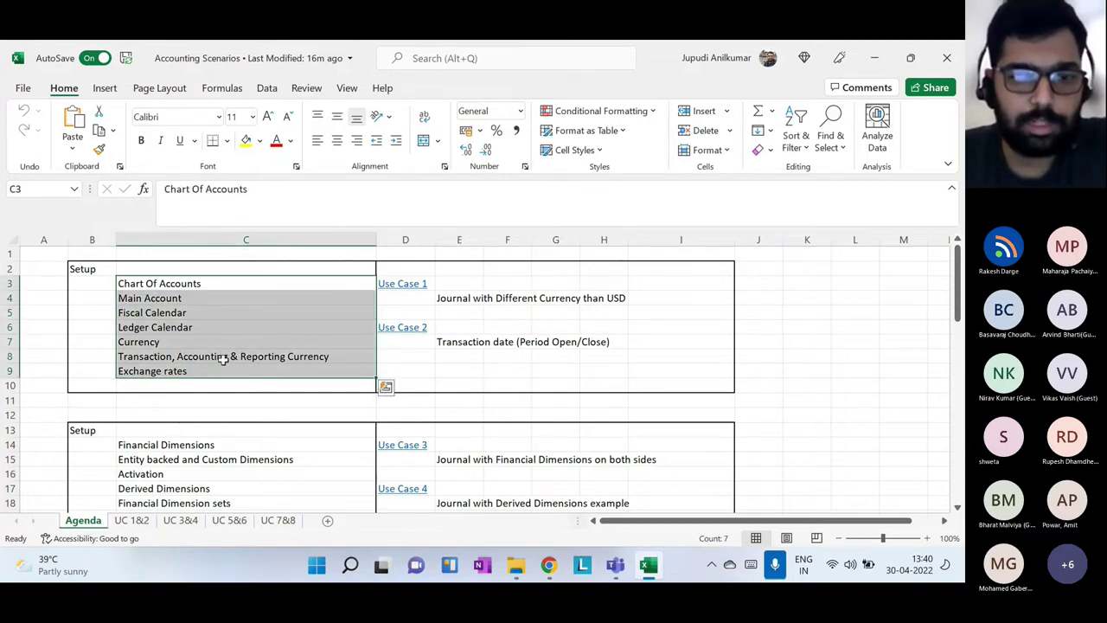
pyautogui.moveTo(573, 294); pyautogui.dragTo(574, 355)
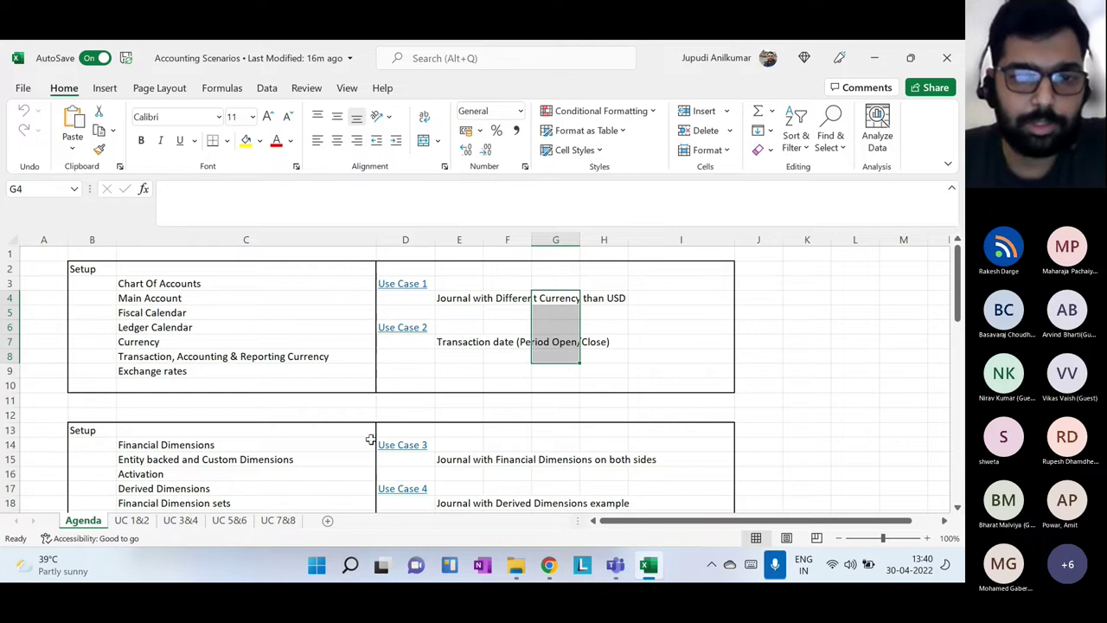
pyautogui.moveTo(215, 283); pyautogui.dragTo(199, 367)
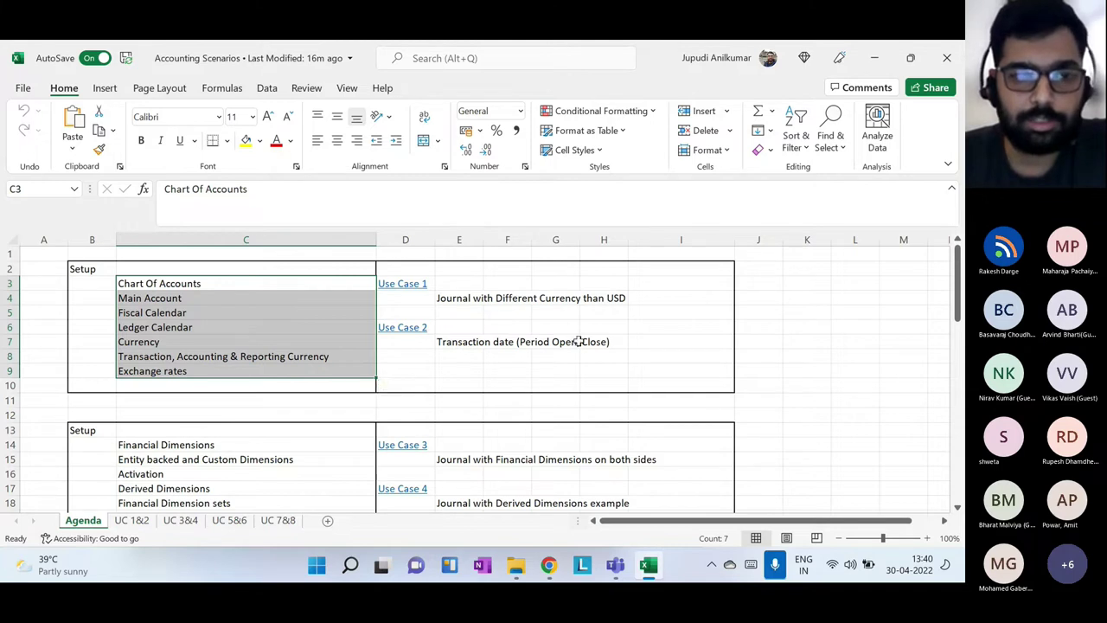
pyautogui.click(121, 385)
pyautogui.moveTo(179, 295); pyautogui.dragTo(161, 372)
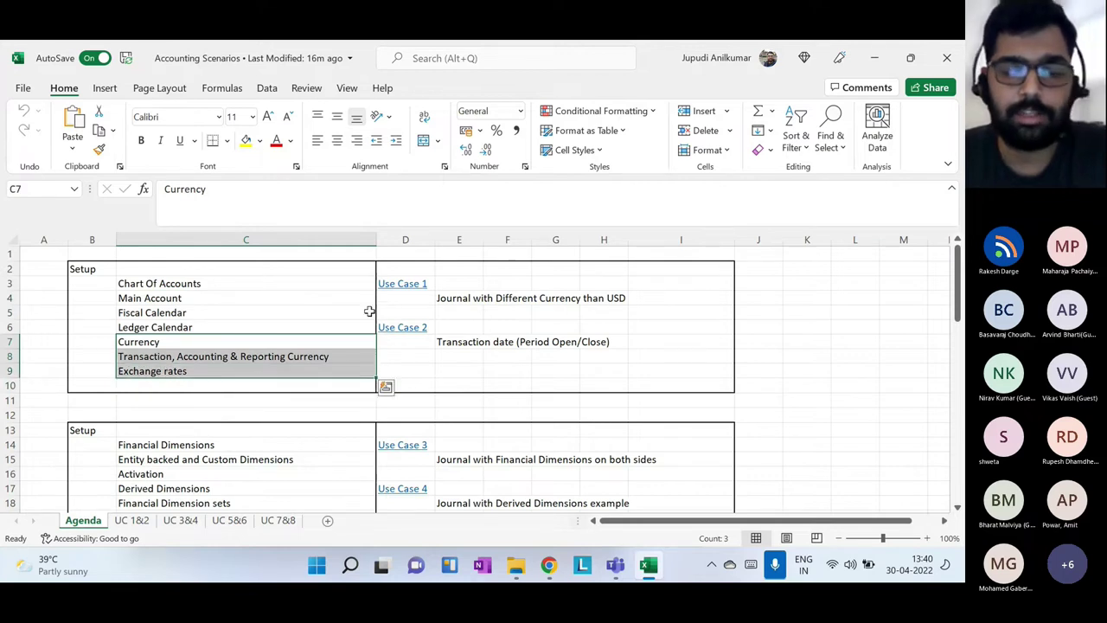
pyautogui.moveTo(515, 288); pyautogui.dragTo(508, 354)
pyautogui.moveTo(198, 284); pyautogui.dragTo(189, 367)
# Review the financial dimension setup topics in the second agenda block, from Financial Dimensions to Financial Dimensions for Integrating Applications
pyautogui.scroll(-2, 192, 357)
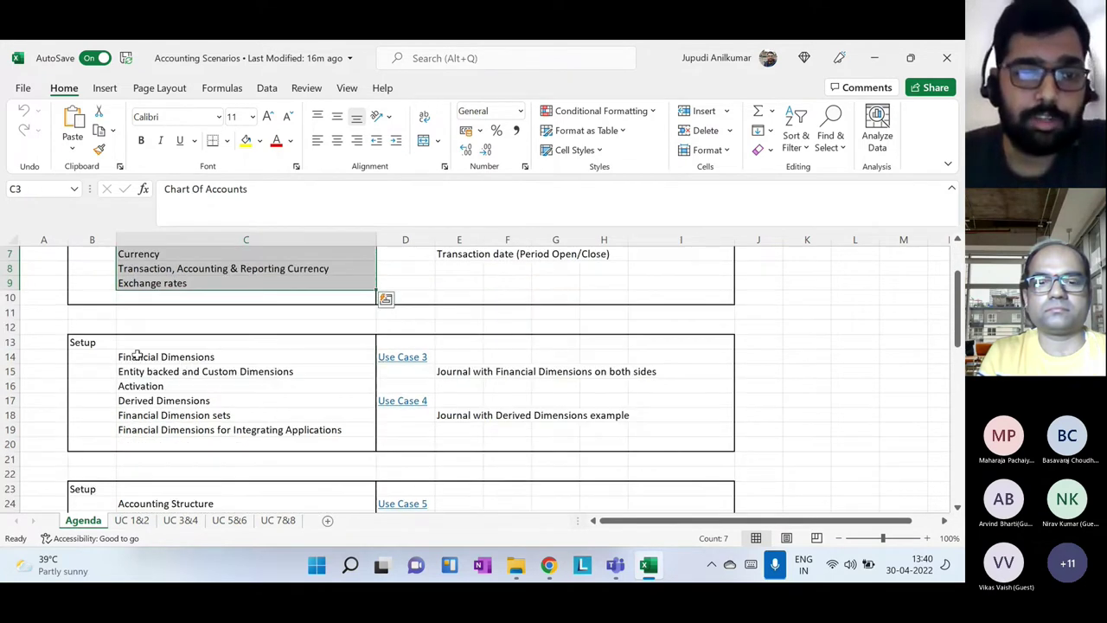
pyautogui.moveTo(178, 358); pyautogui.dragTo(176, 369)
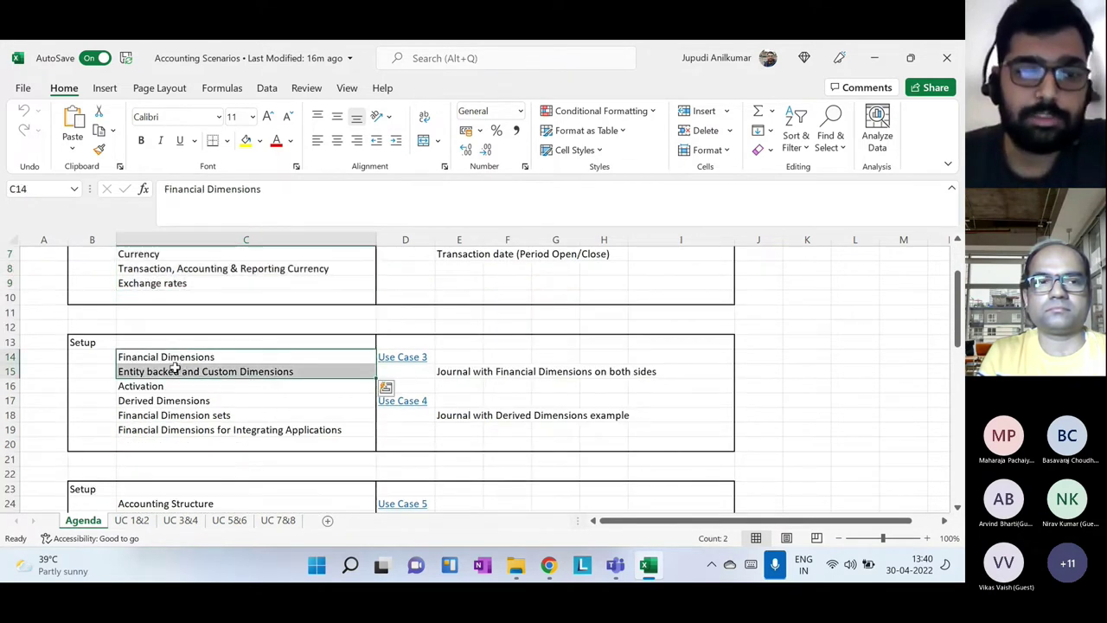
pyautogui.click(171, 388)
pyautogui.click(198, 404)
pyautogui.moveTo(195, 416); pyautogui.dragTo(195, 430)
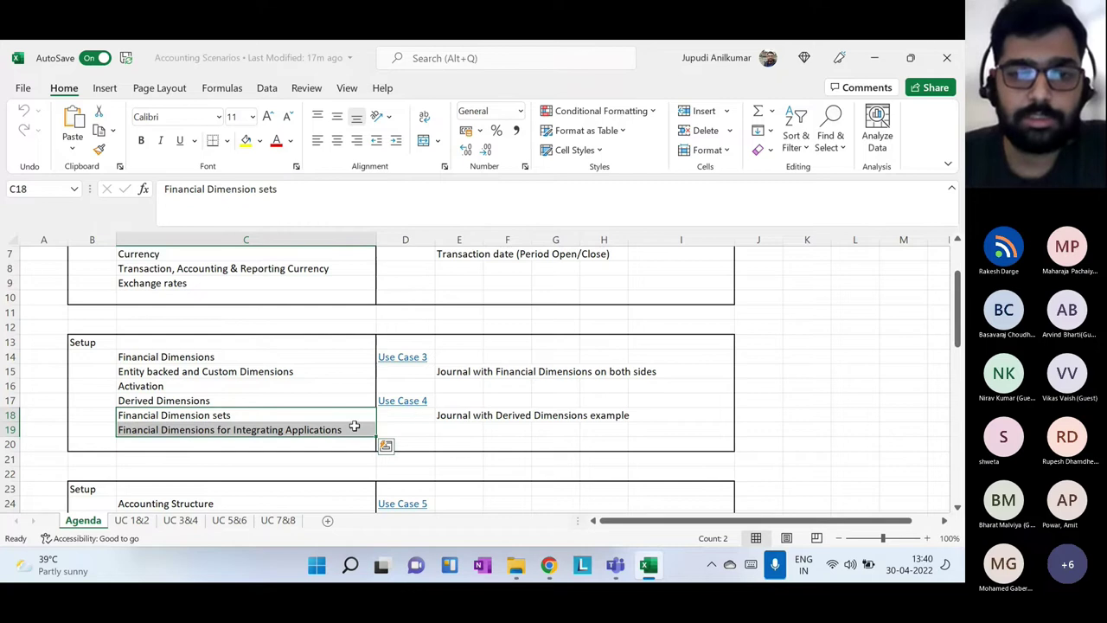
# Review the third agenda block's setup topics, from Accounting Structure to Balance Control (Inquiry in Journal)
pyautogui.scroll(-3, 292, 436)
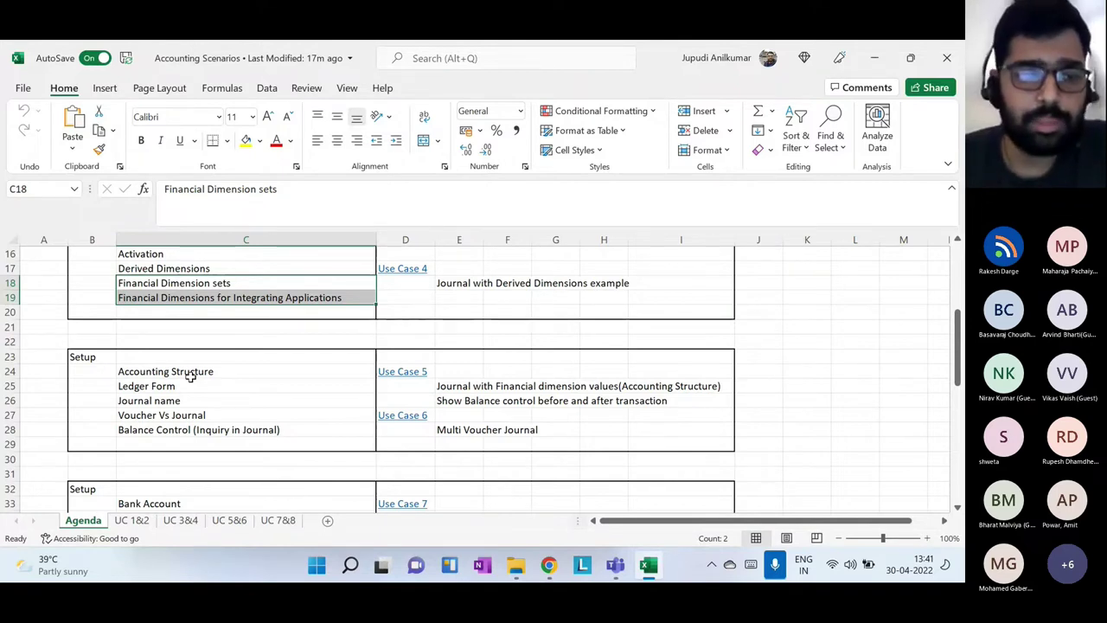
pyautogui.click(164, 414)
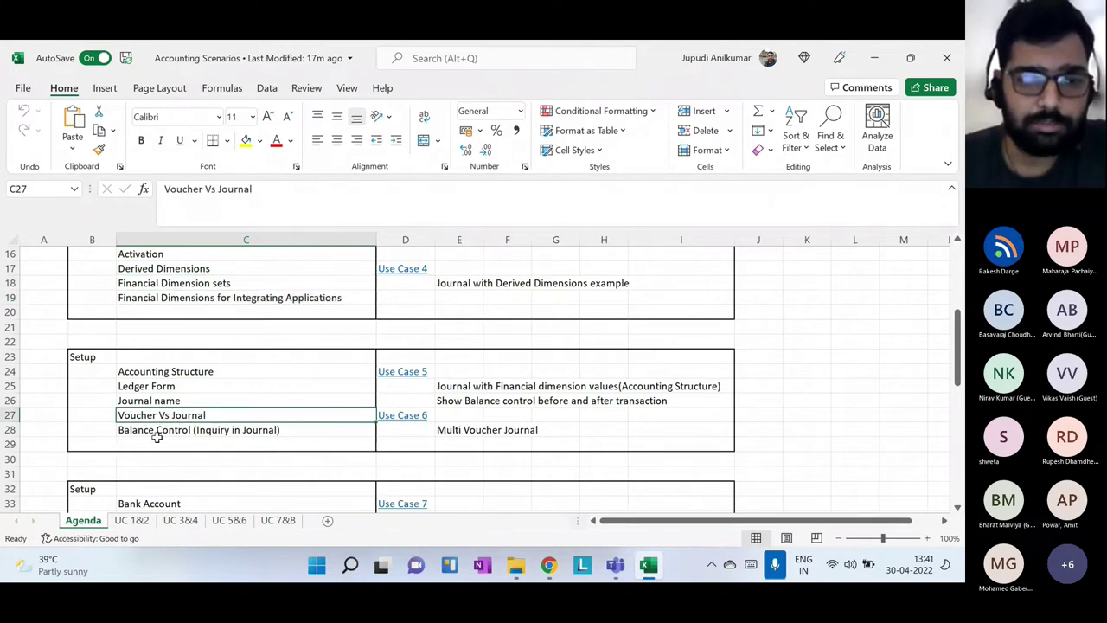
pyautogui.click(192, 431)
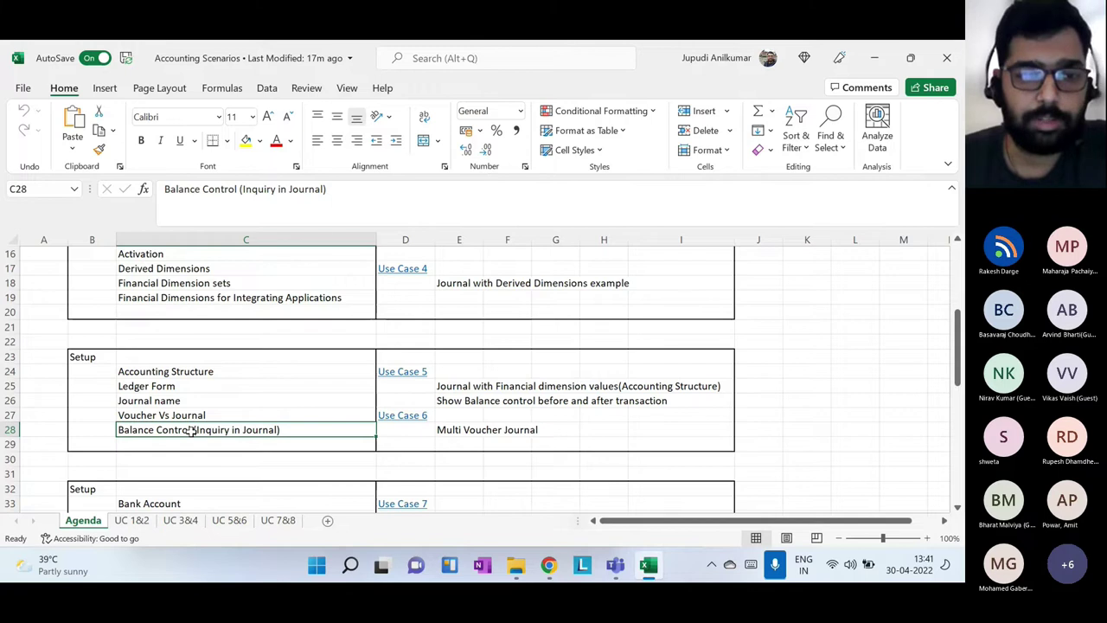
pyautogui.moveTo(179, 378); pyautogui.dragTo(180, 429)
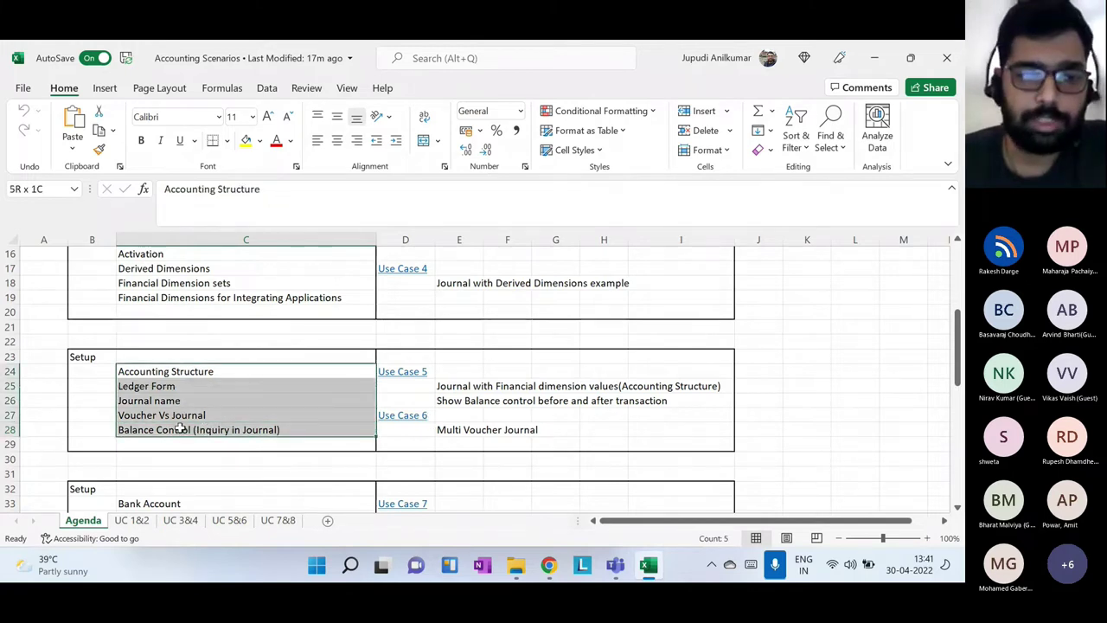
pyautogui.click(160, 385)
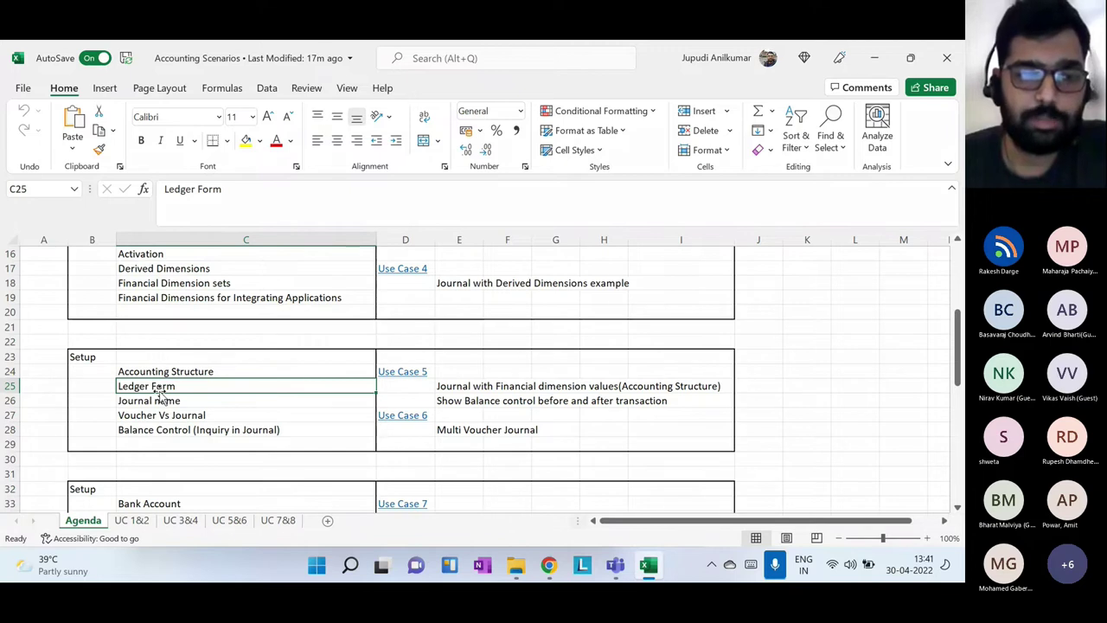
pyautogui.moveTo(240, 372); pyautogui.dragTo(235, 428)
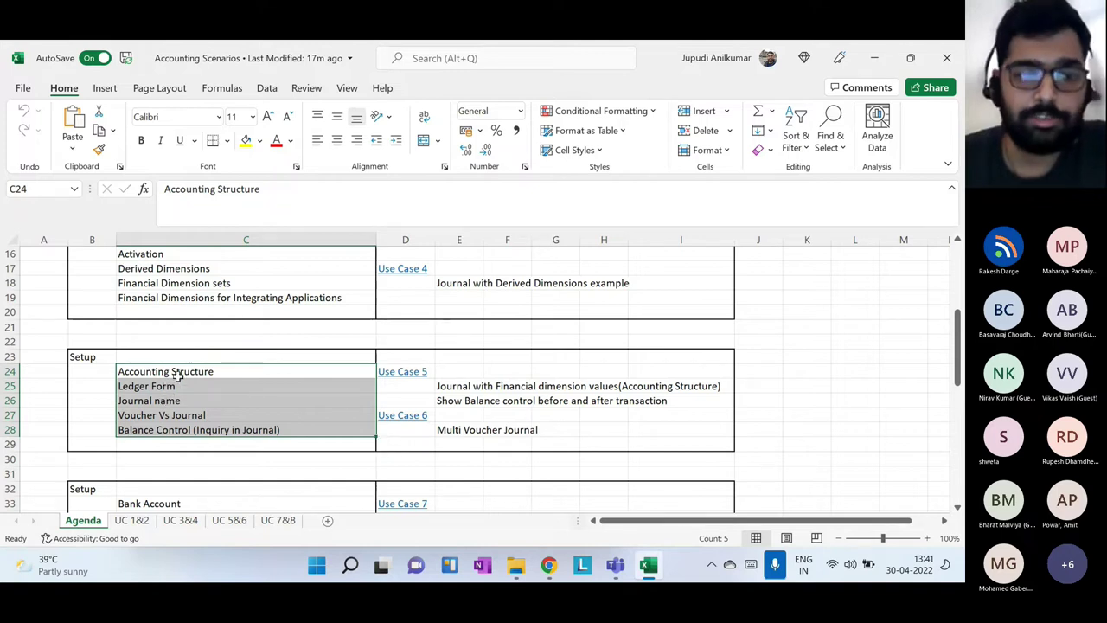
# Review the bank account setup block with Use Case 7 and the reporting topics of Use Case 8
pyautogui.scroll(-2, 194, 441)
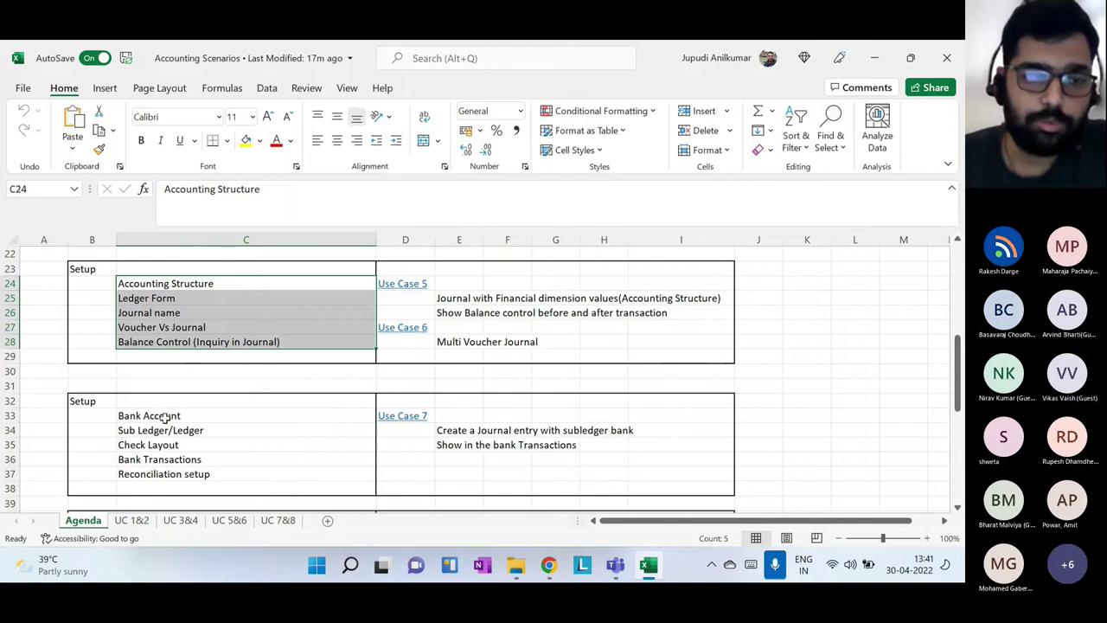
pyautogui.click(165, 419)
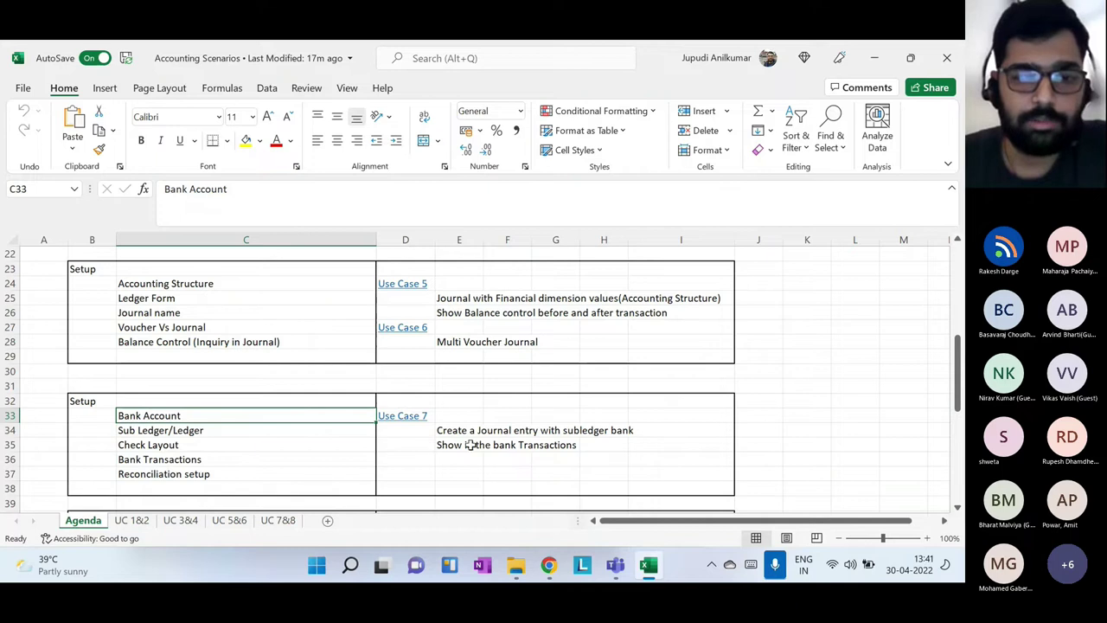
pyautogui.moveTo(460, 432); pyautogui.dragTo(464, 442)
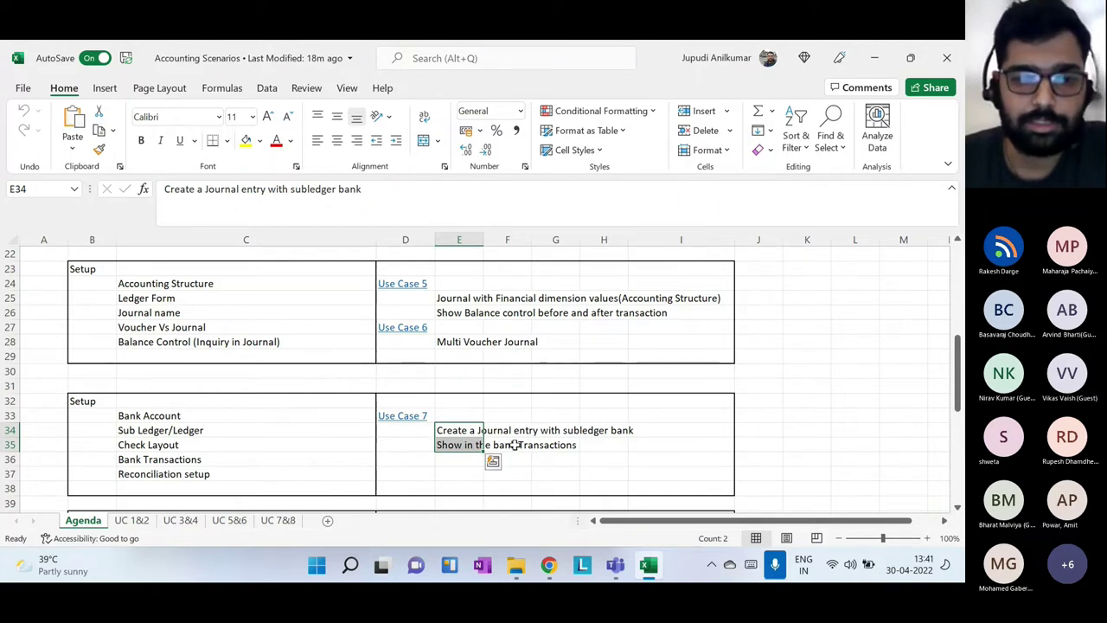
pyautogui.scroll(-2, 210, 464)
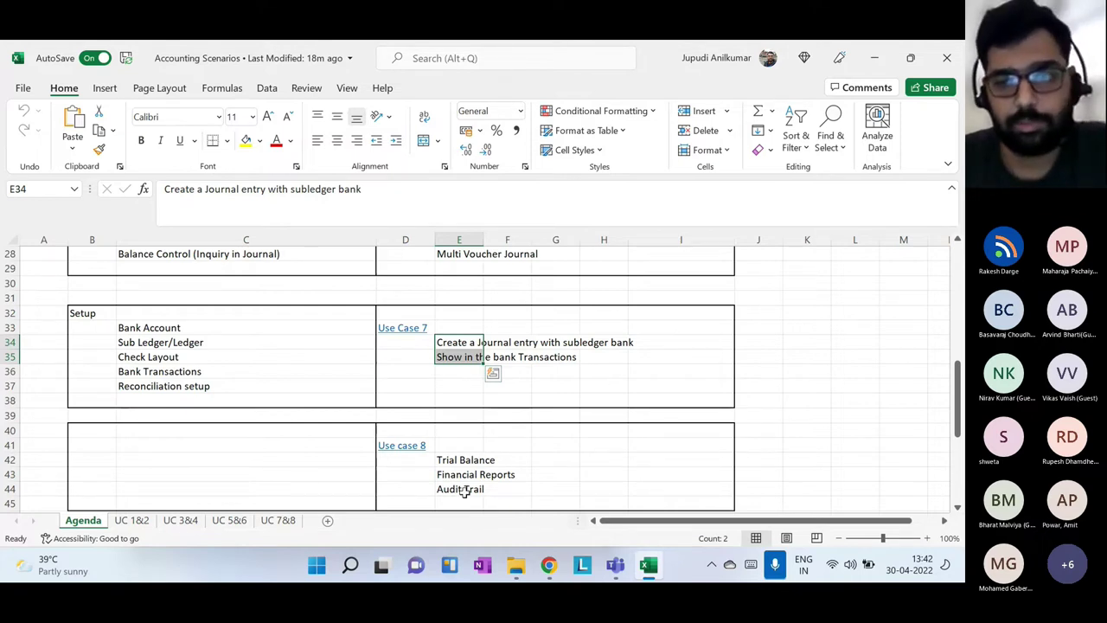
# Return to the first setup block of the agenda and highlight Chart Of Accounts and Main Account
pyautogui.scroll(9, 219, 429)
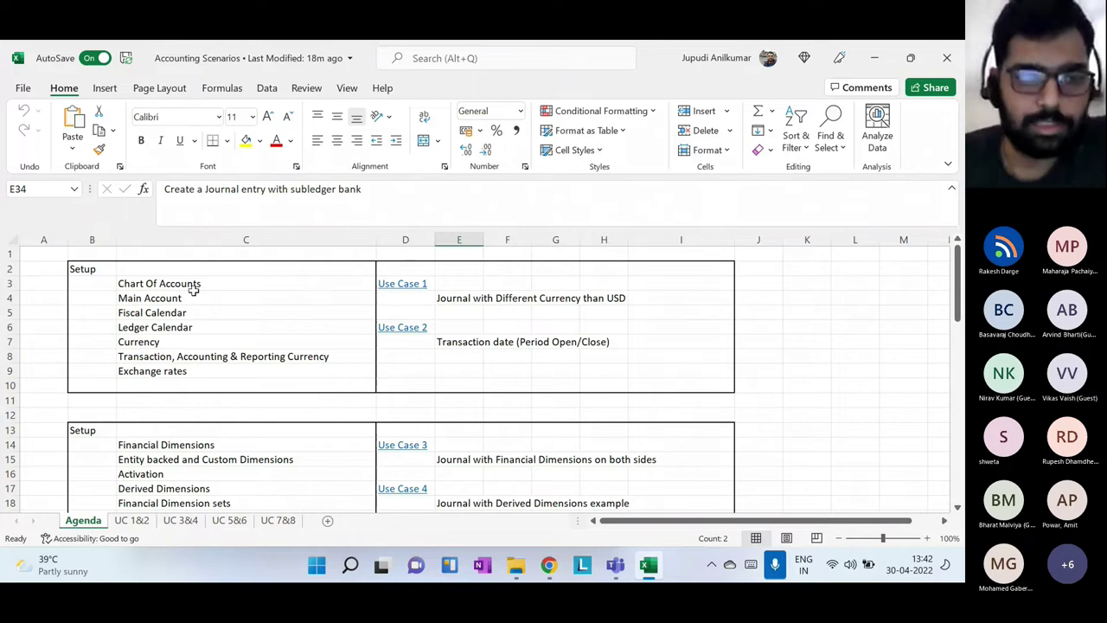
pyautogui.moveTo(190, 283); pyautogui.dragTo(190, 298)
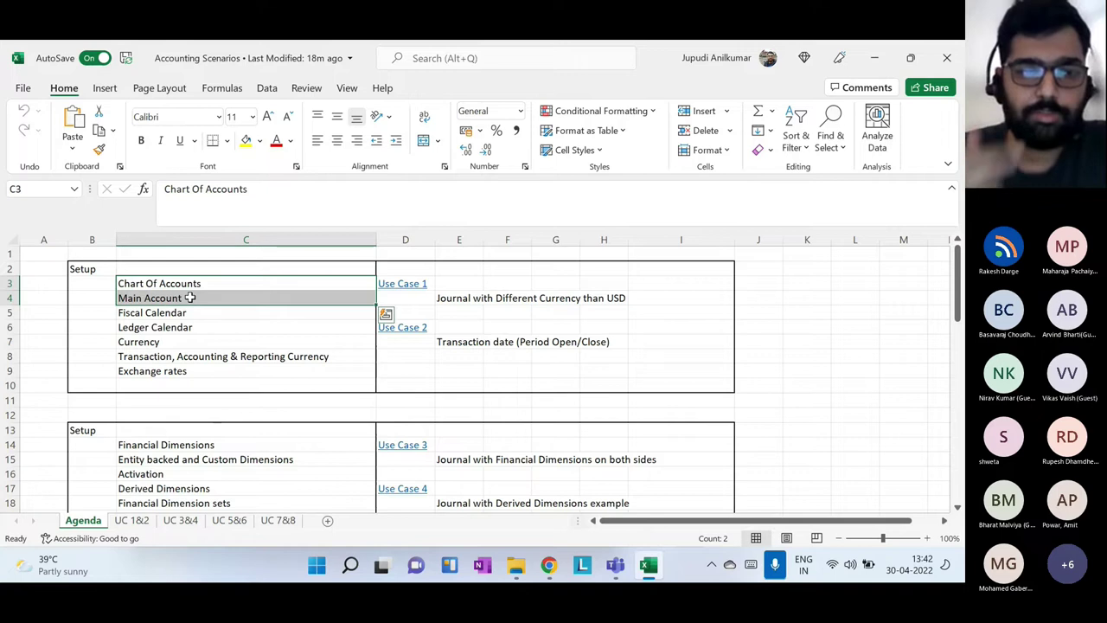
pyautogui.press('Escape')
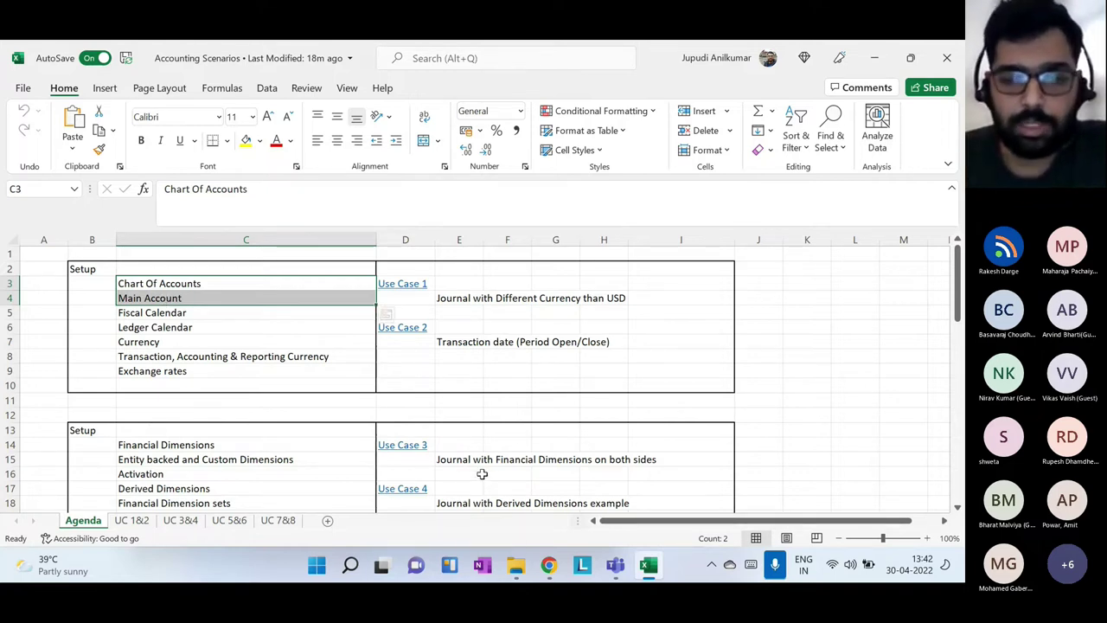
# Switch to Chrome, close the Gmail page and bring up the Finance and Operations dashboard
pyautogui.click(550, 565)
pyautogui.click(95, 52)
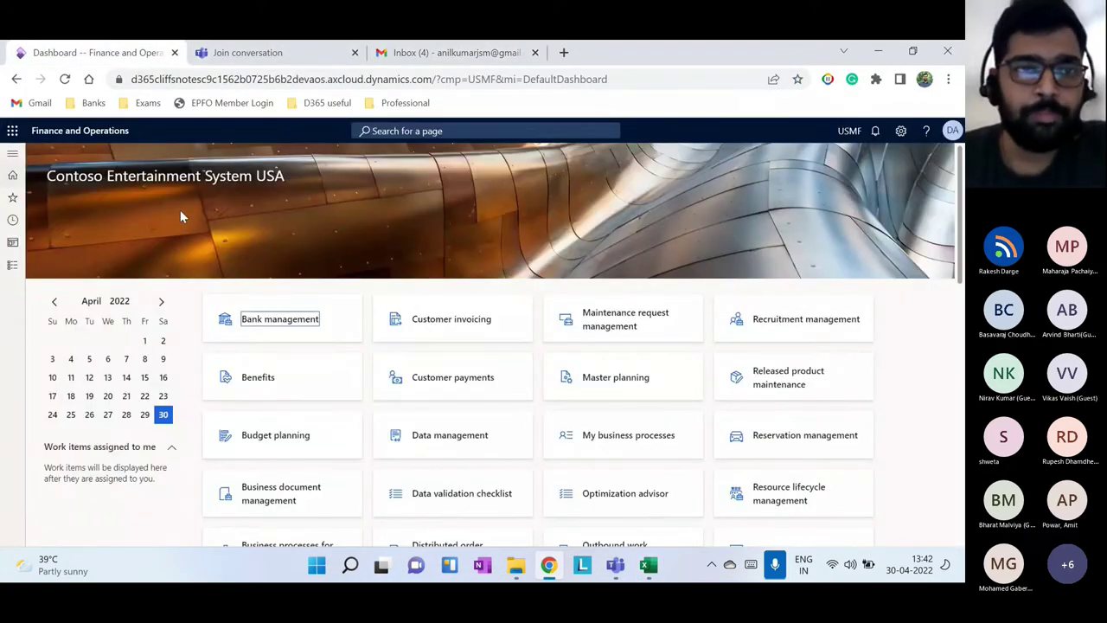
pyautogui.click(536, 53)
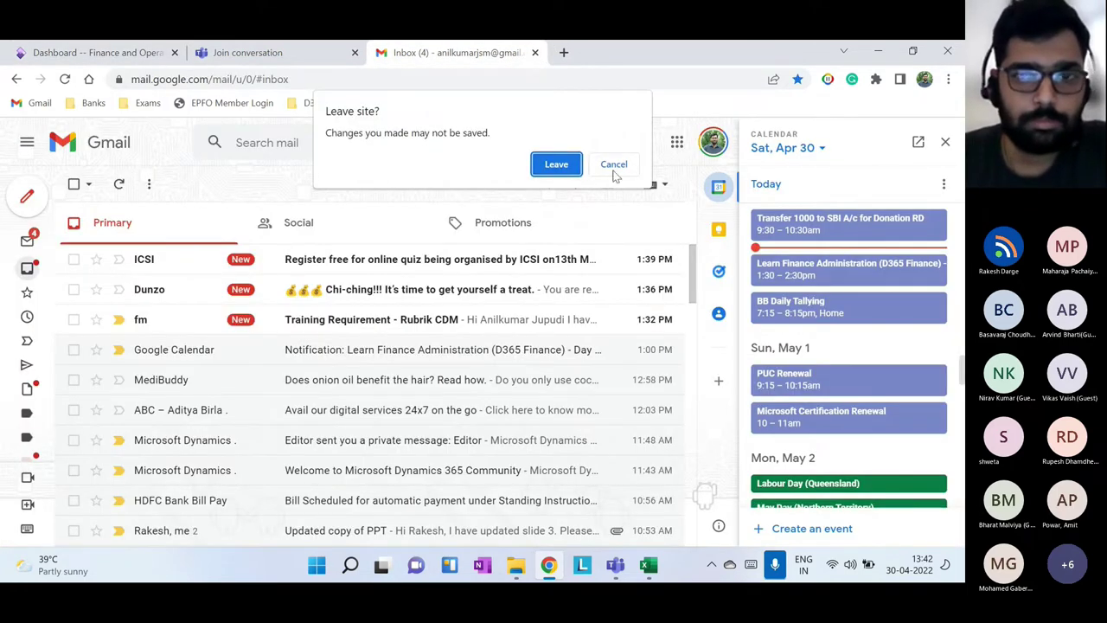
pyautogui.press('Return')
pyautogui.click(76, 54)
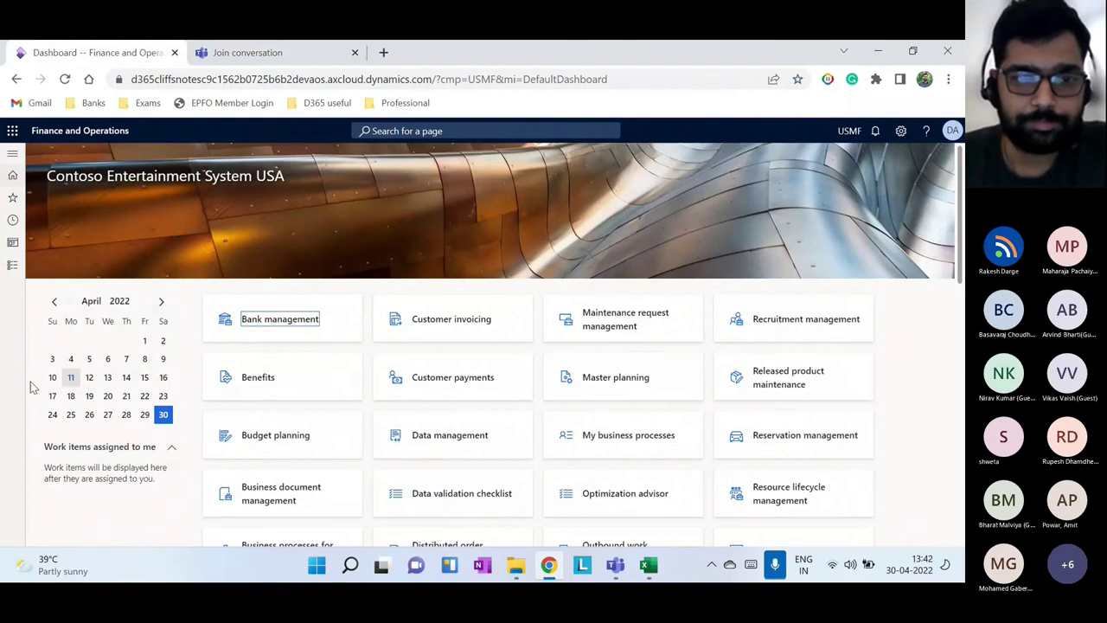
# Open the Chart of accounts page from the Accounts group of the General ledger module
pyautogui.click(12, 260)
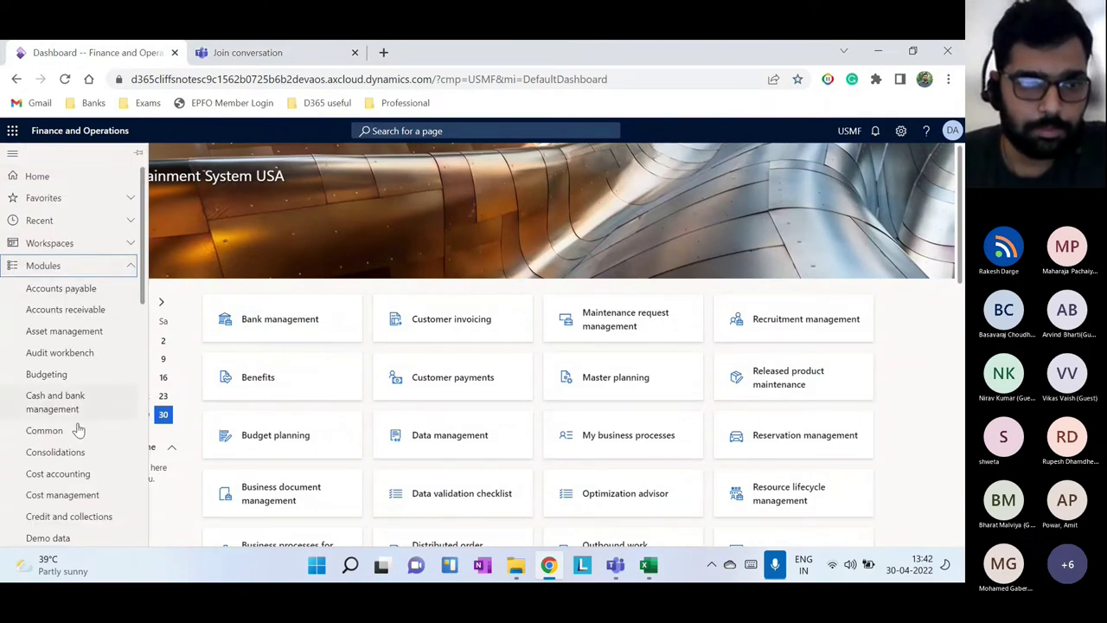
pyautogui.scroll(-3, 78, 415)
pyautogui.scroll(-3, 78, 450)
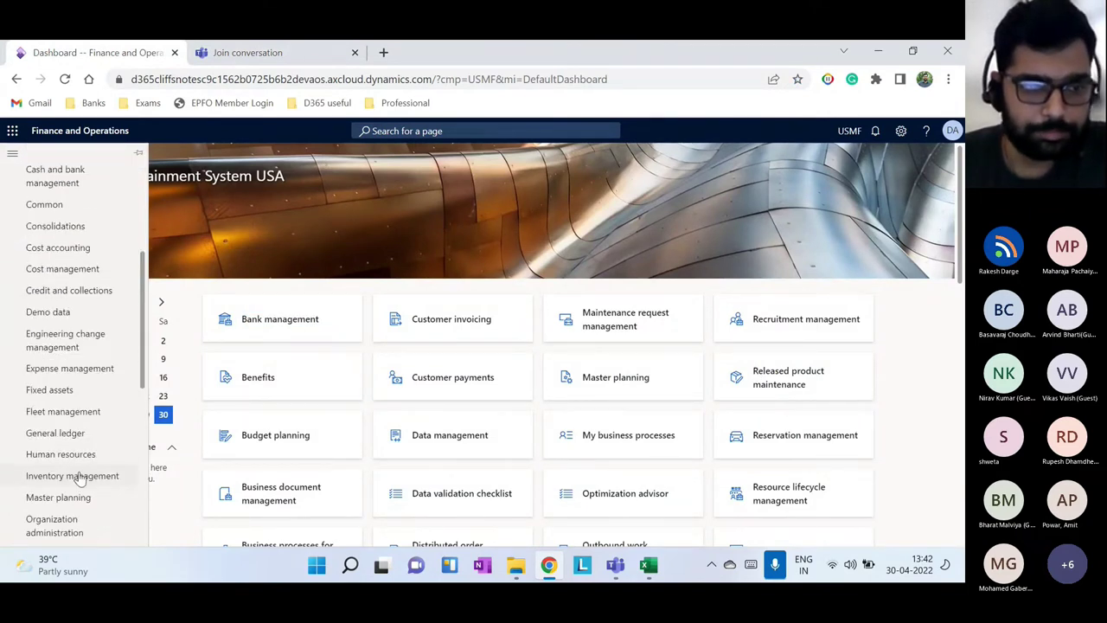
pyautogui.click(73, 358)
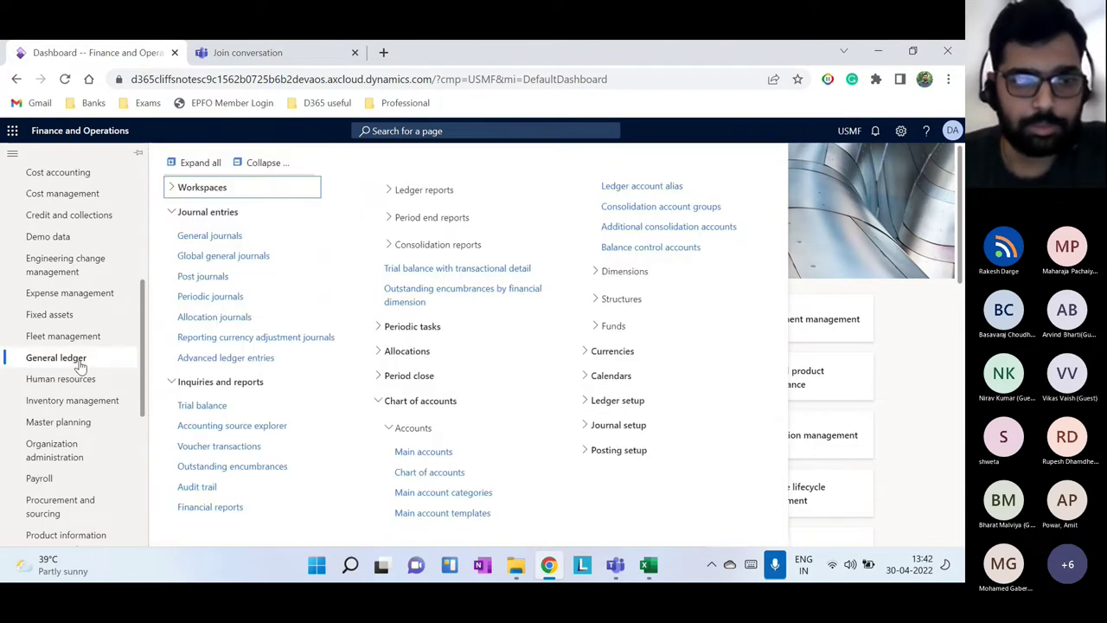
pyautogui.click(260, 162)
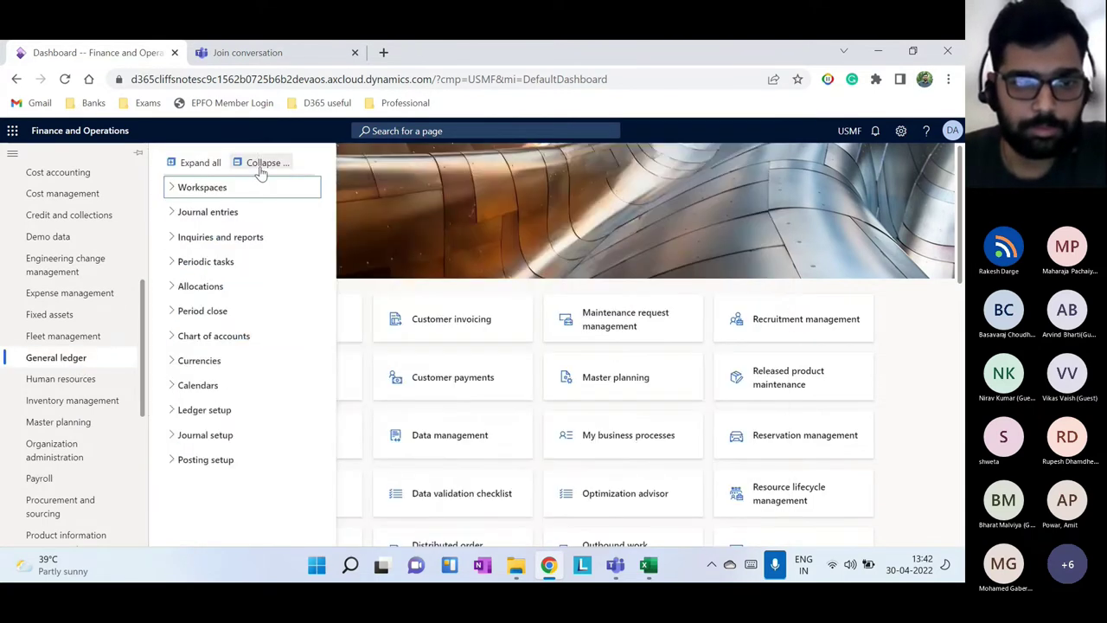
pyautogui.click(216, 336)
pyautogui.click(208, 363)
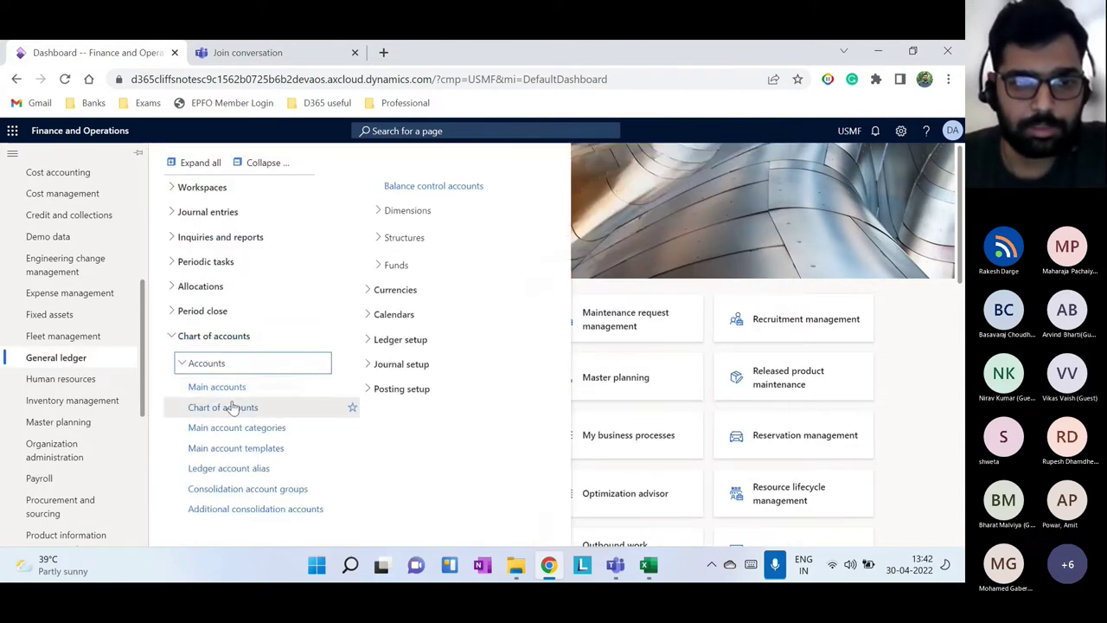
pyautogui.click(234, 407)
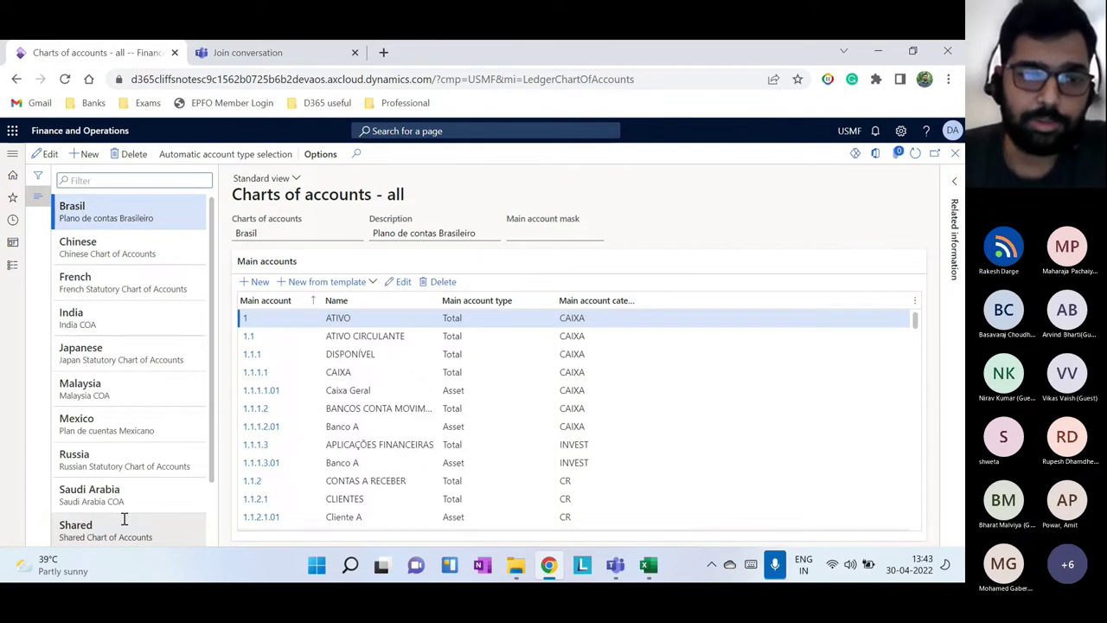
# Select the Shared chart of accounts and open its Bank Account main account for editing
pyautogui.scroll(-2, 117, 511)
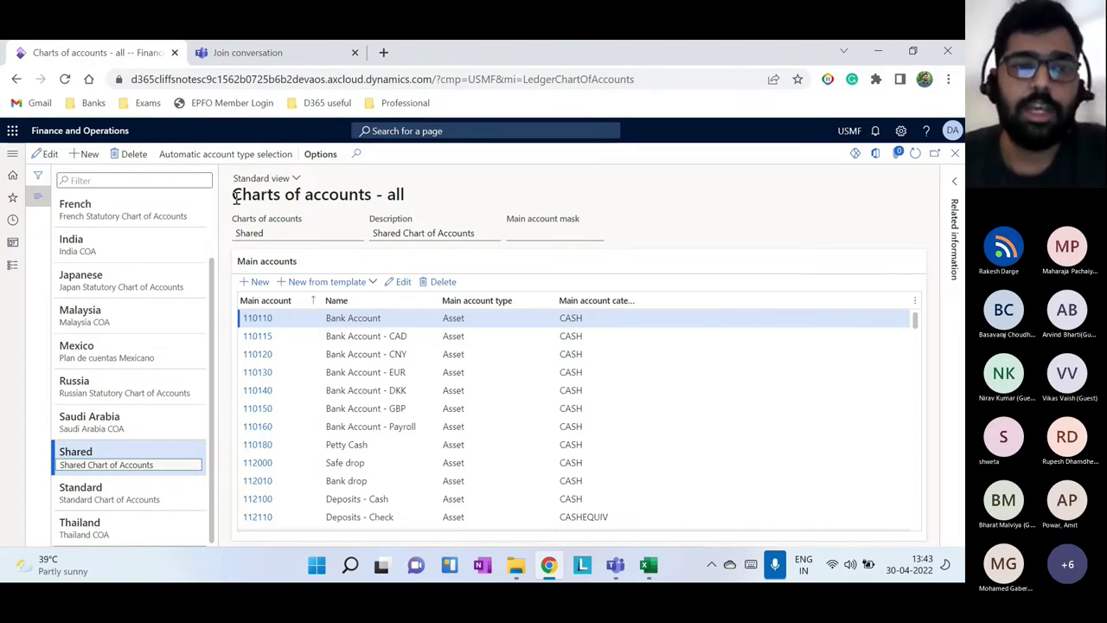
pyautogui.moveTo(236, 195); pyautogui.dragTo(481, 205)
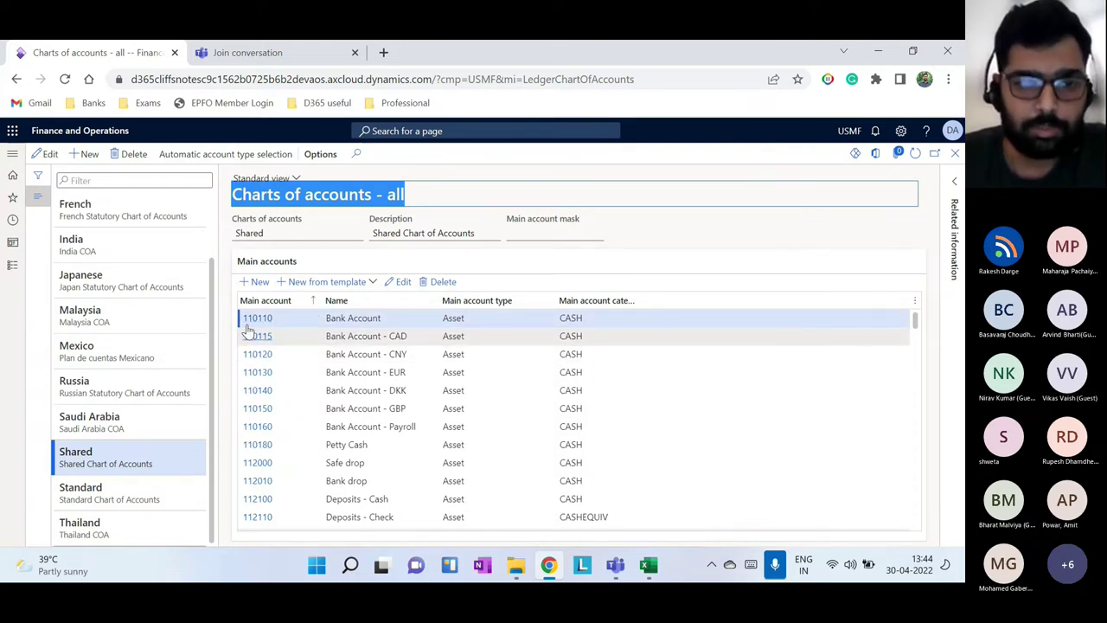
pyautogui.click(264, 322)
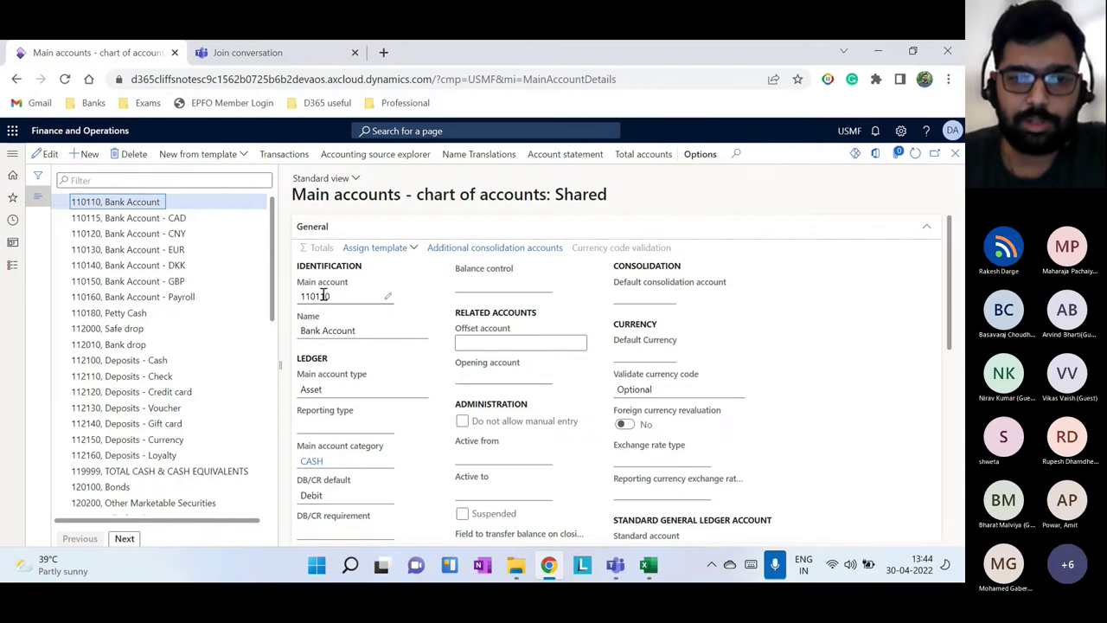
pyautogui.scroll(-1, 355, 389)
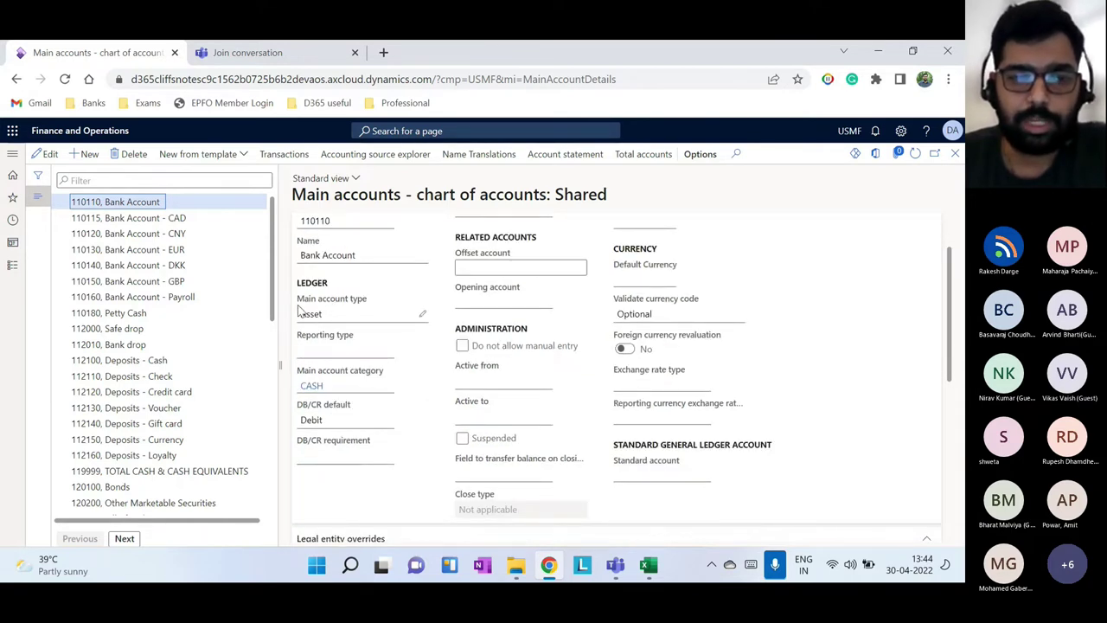
pyautogui.click(48, 157)
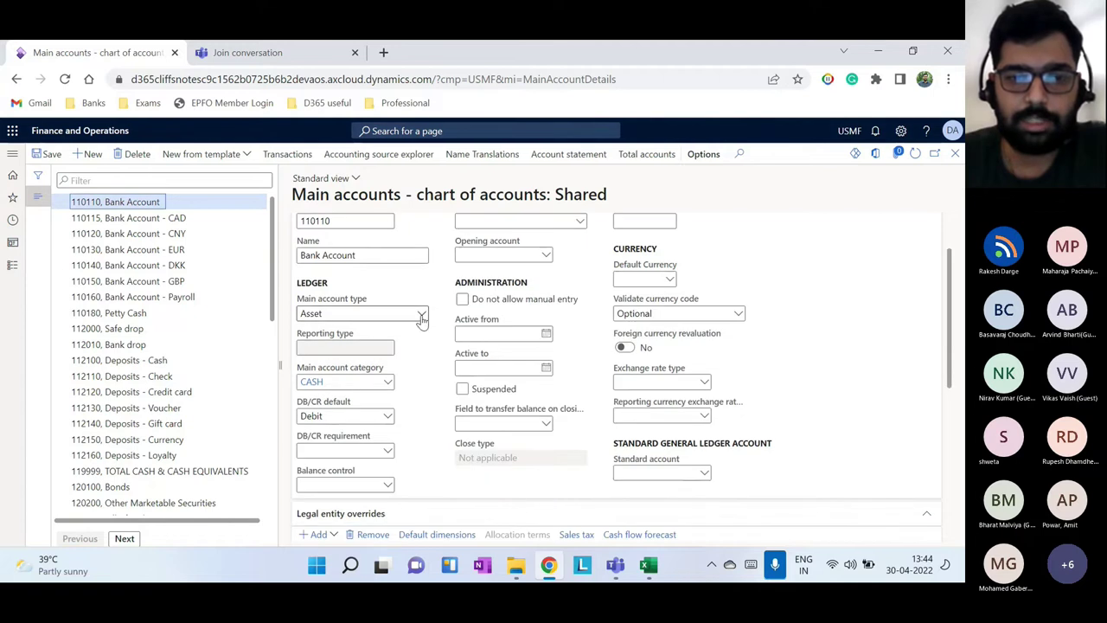
# Examine the main account type options available for the Bank Account main account, keeping Asset selected
pyautogui.click(422, 314)
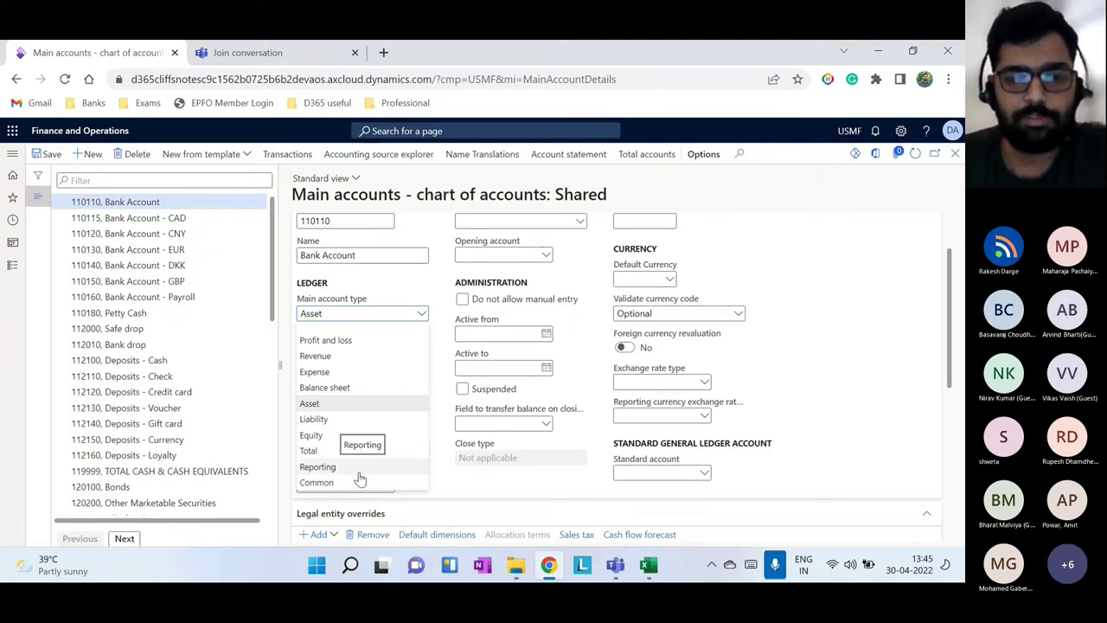
pyautogui.click(474, 491)
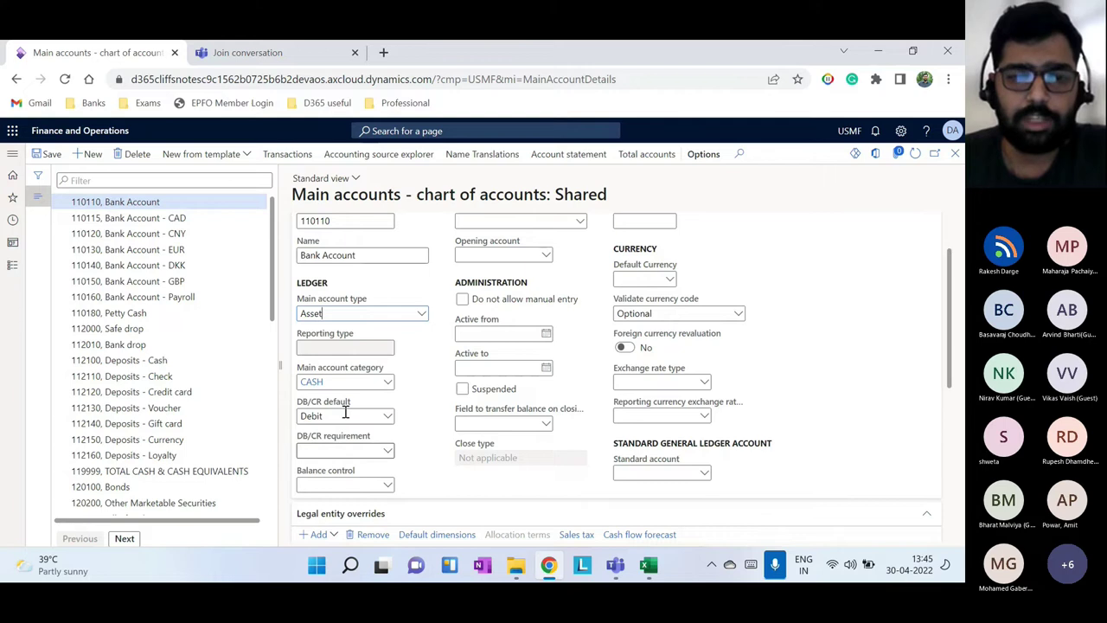
pyautogui.click(421, 313)
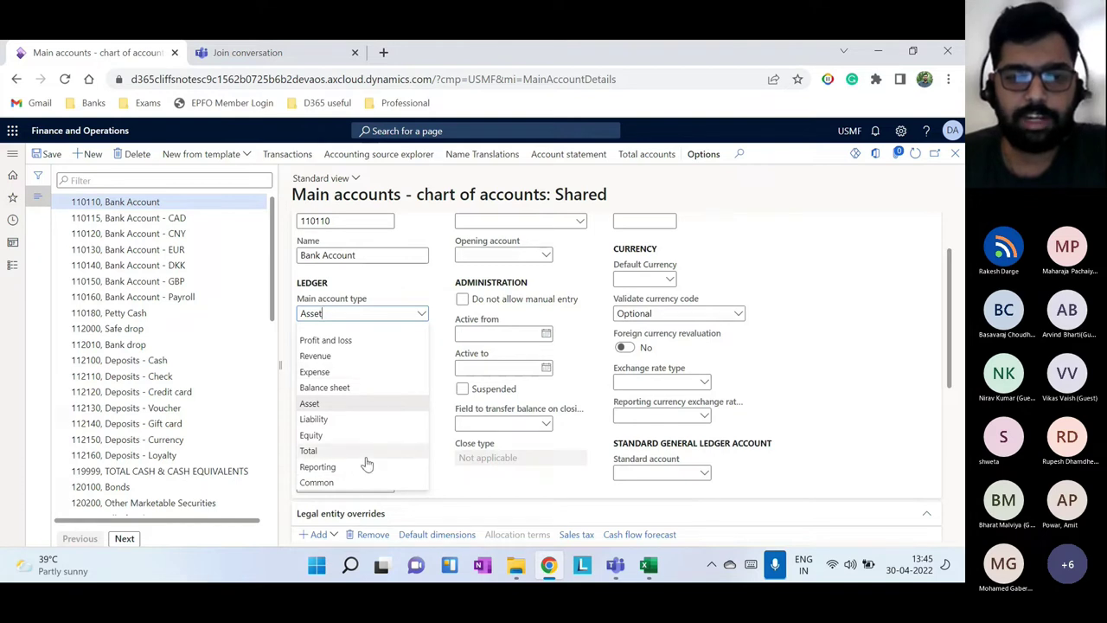
pyautogui.click(477, 487)
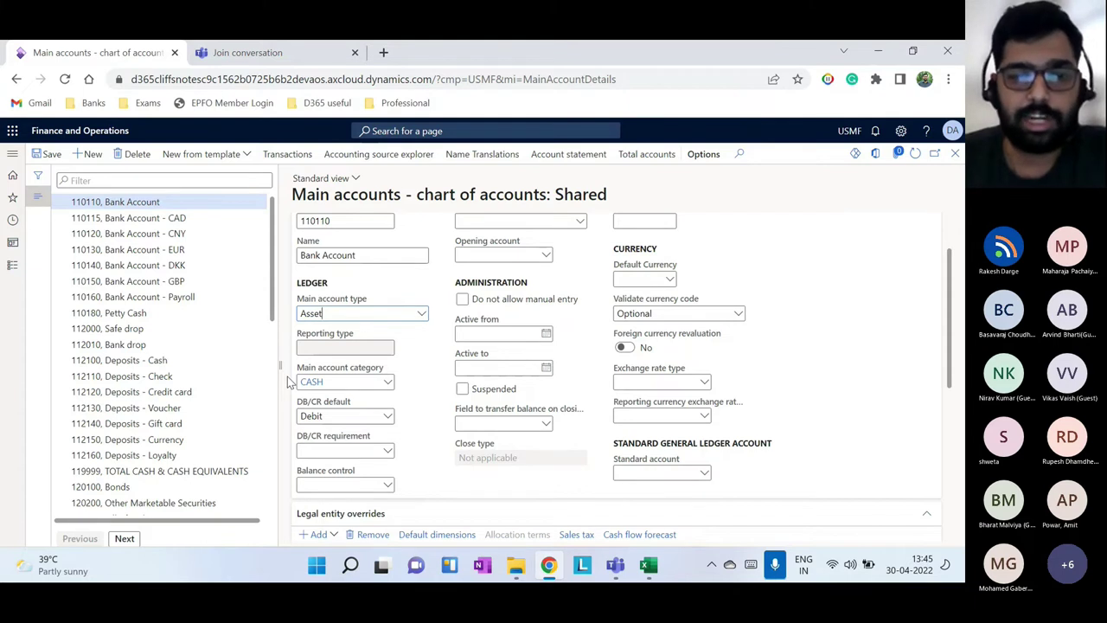
# Highlight the Main account category label and examine the category and DB/CR settings of the Bank Account
pyautogui.moveTo(324, 374)
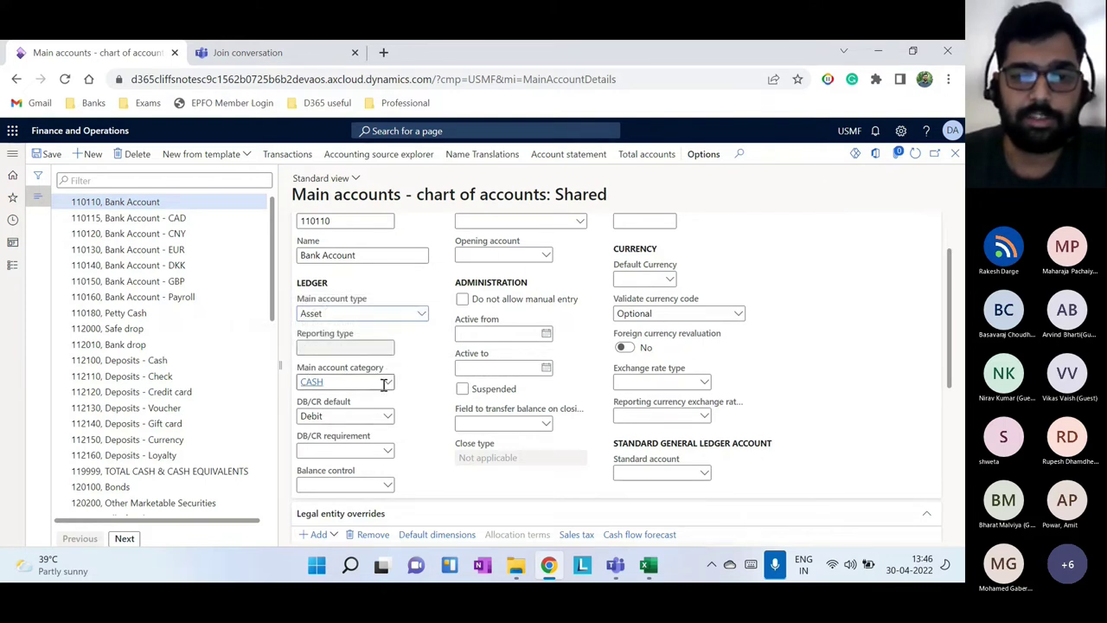
pyautogui.moveTo(317, 370); pyautogui.dragTo(384, 370)
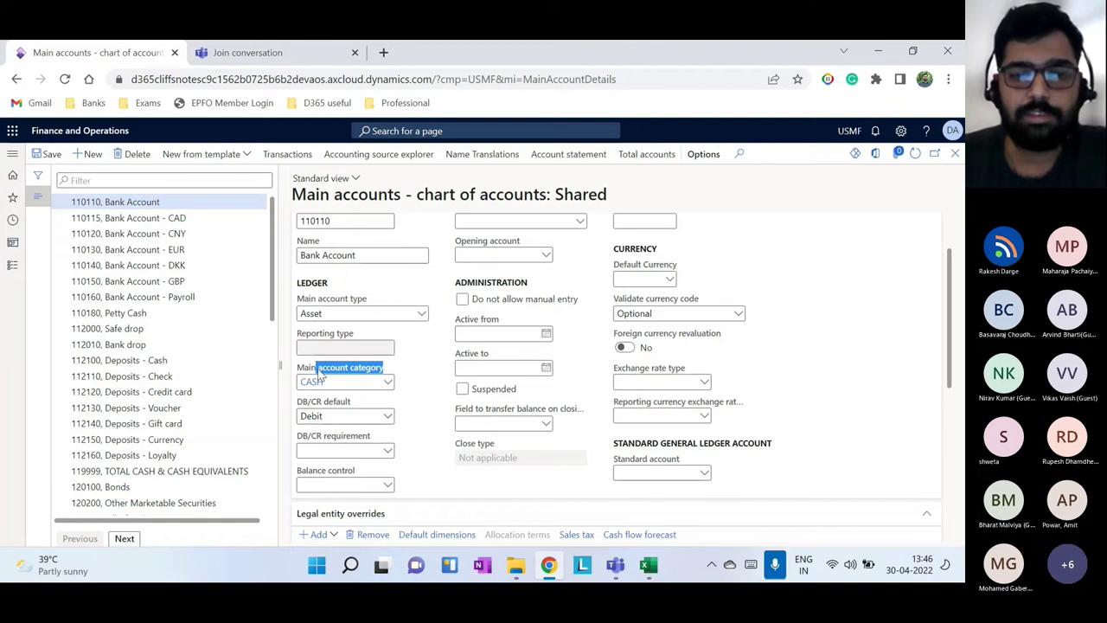
pyautogui.click(427, 382)
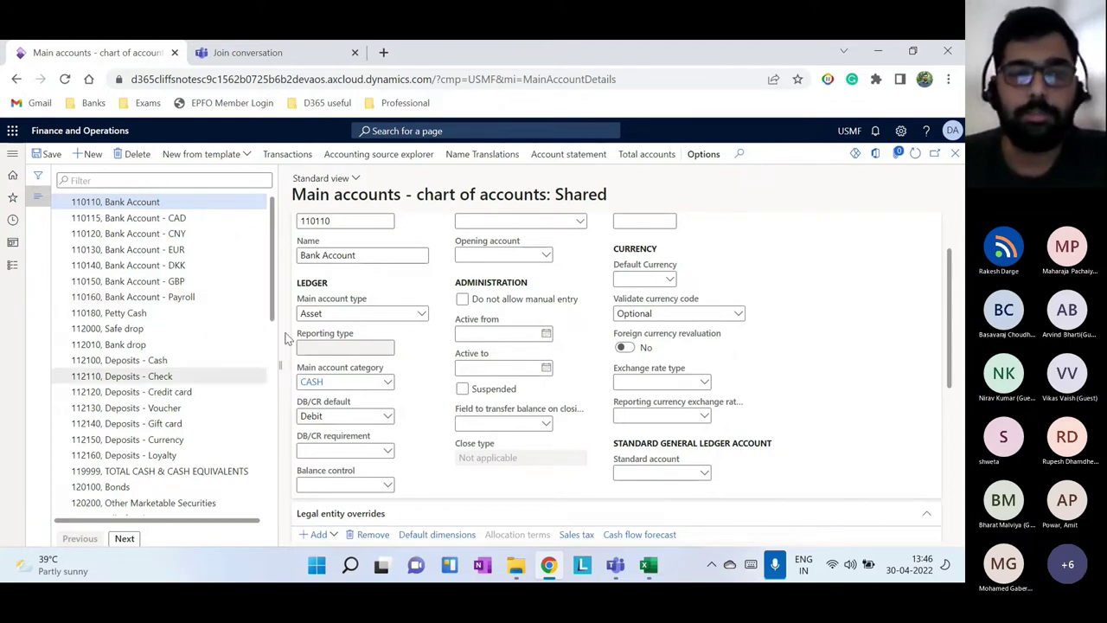
pyautogui.moveTo(355, 374)
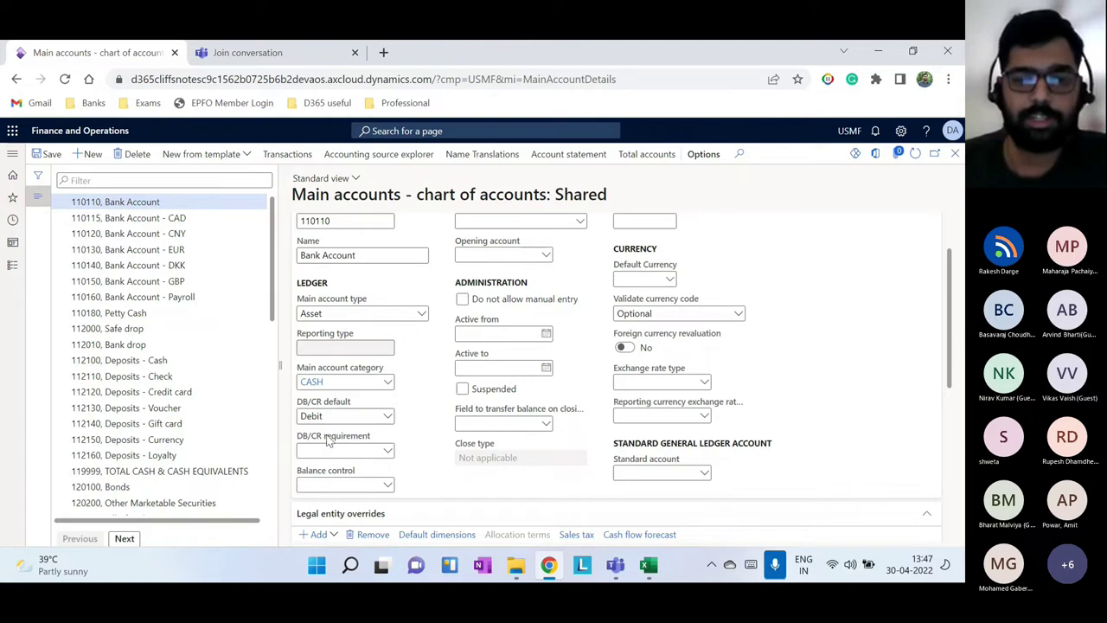
pyautogui.moveTo(328, 441)
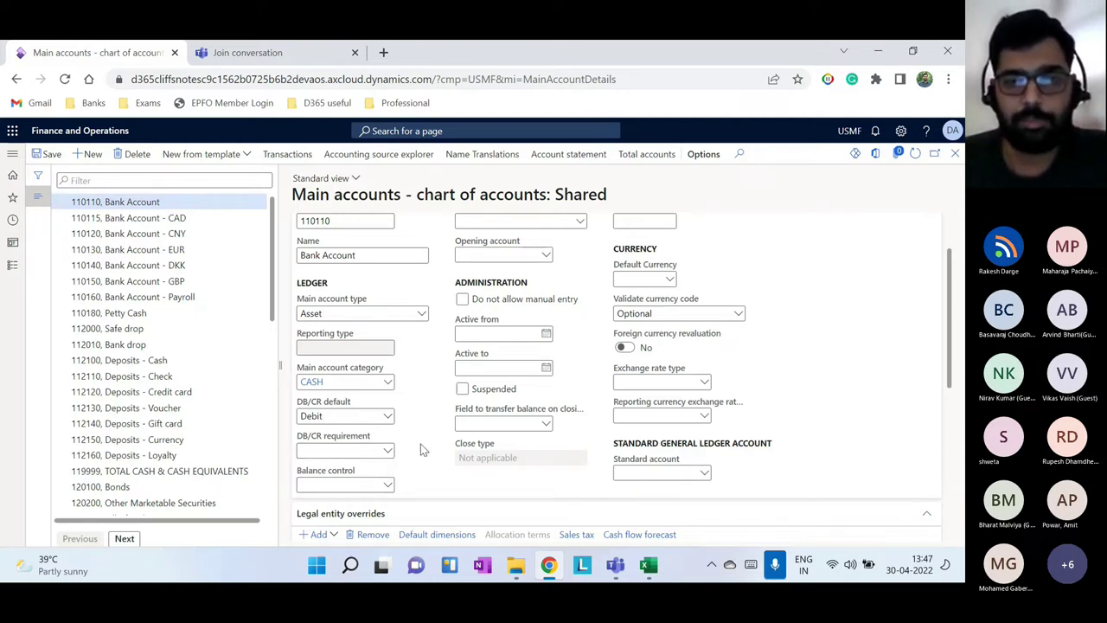
# Examine the related accounts, administration, consolidation and currency fields in the Bank Account's general details
pyautogui.scroll(2, 422, 446)
pyautogui.scroll(-2, 425, 449)
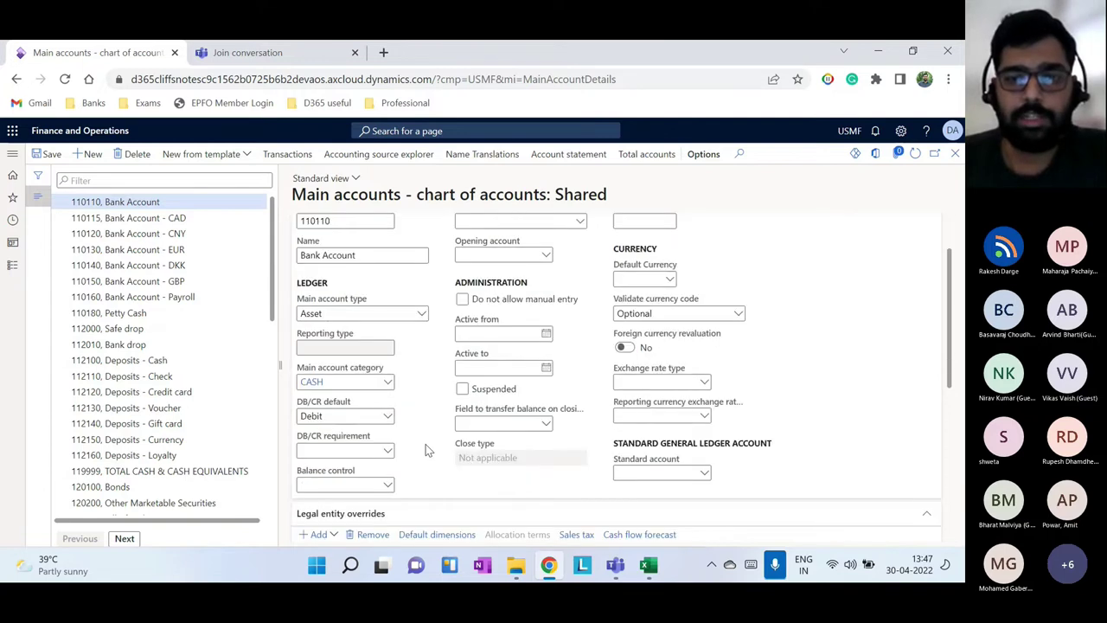
pyautogui.scroll(2, 425, 450)
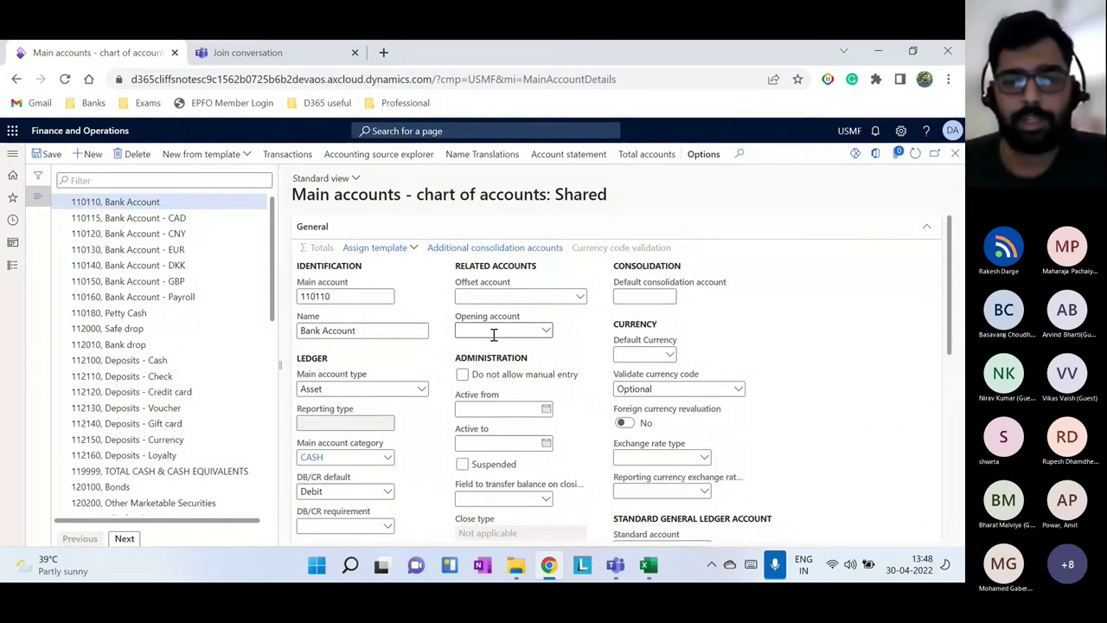
pyautogui.scroll(-1, 494, 335)
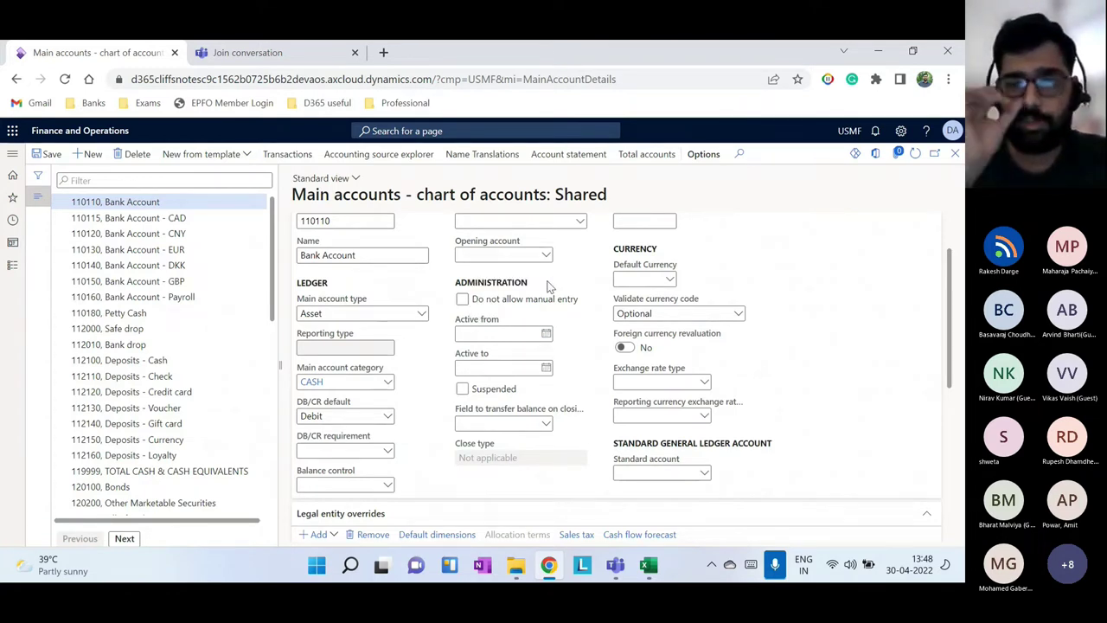
pyautogui.scroll(2, 575, 292)
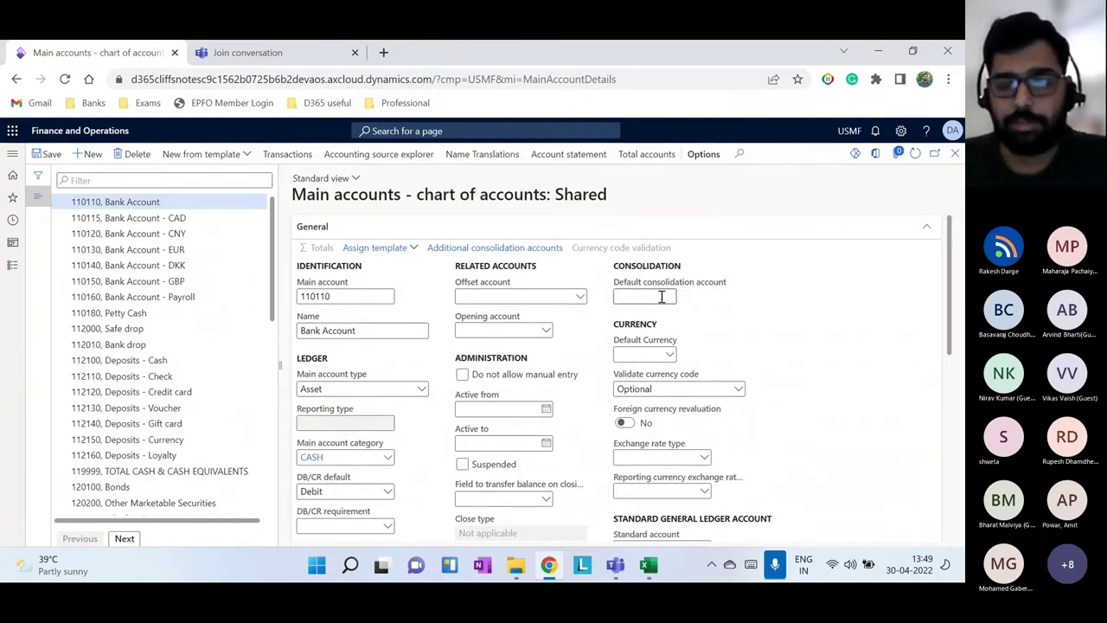
pyautogui.scroll(-2, 735, 399)
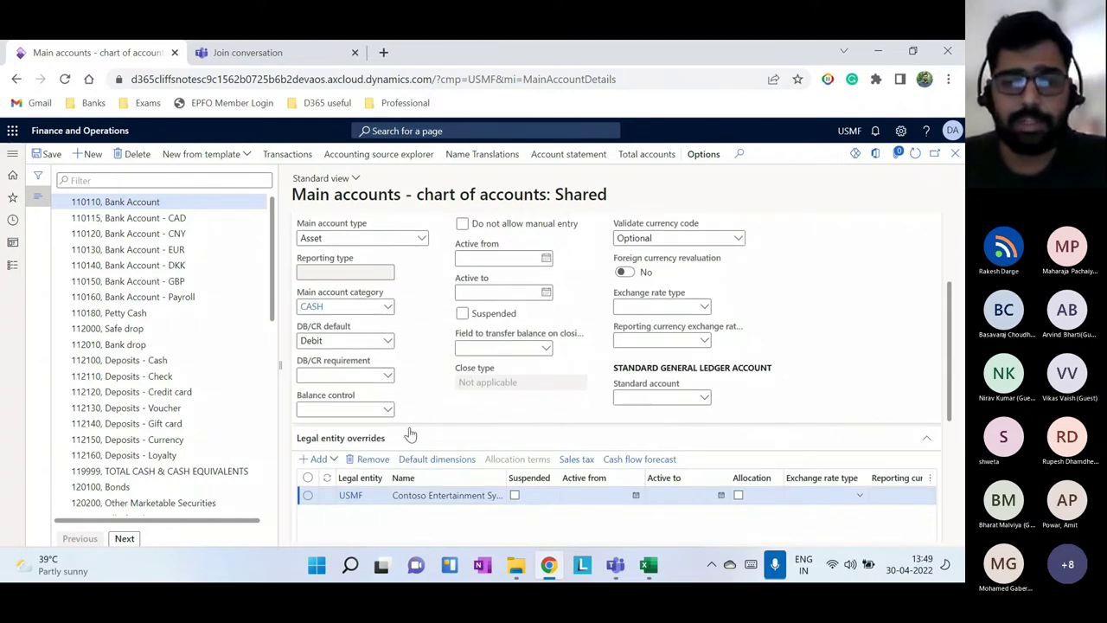
pyautogui.scroll(-1, 459, 372)
pyautogui.scroll(3, 632, 381)
# Examine the Legal entity overrides of the Bank Account and highlight the word Shared in the page title
pyautogui.scroll(-5, 588, 419)
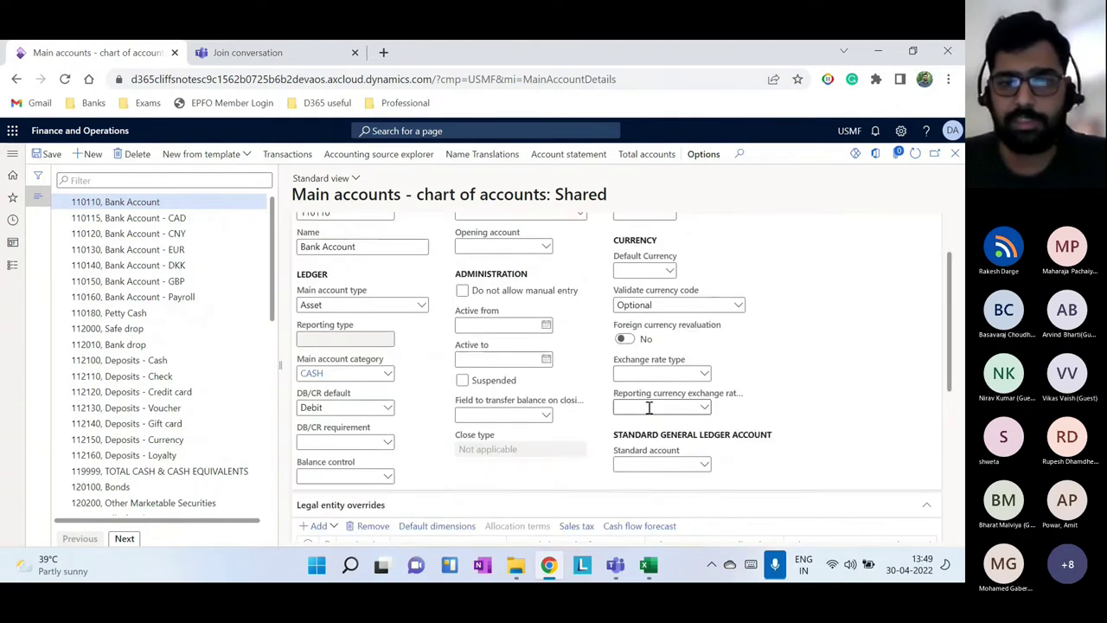
pyautogui.scroll(1, 537, 390)
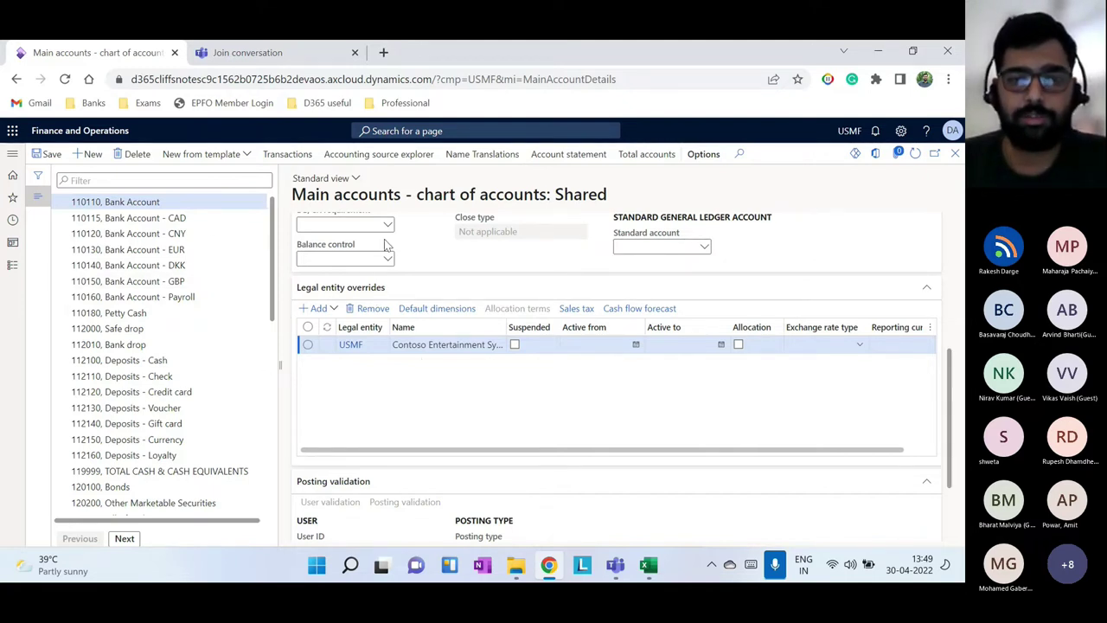
pyautogui.moveTo(548, 194); pyautogui.dragTo(611, 200)
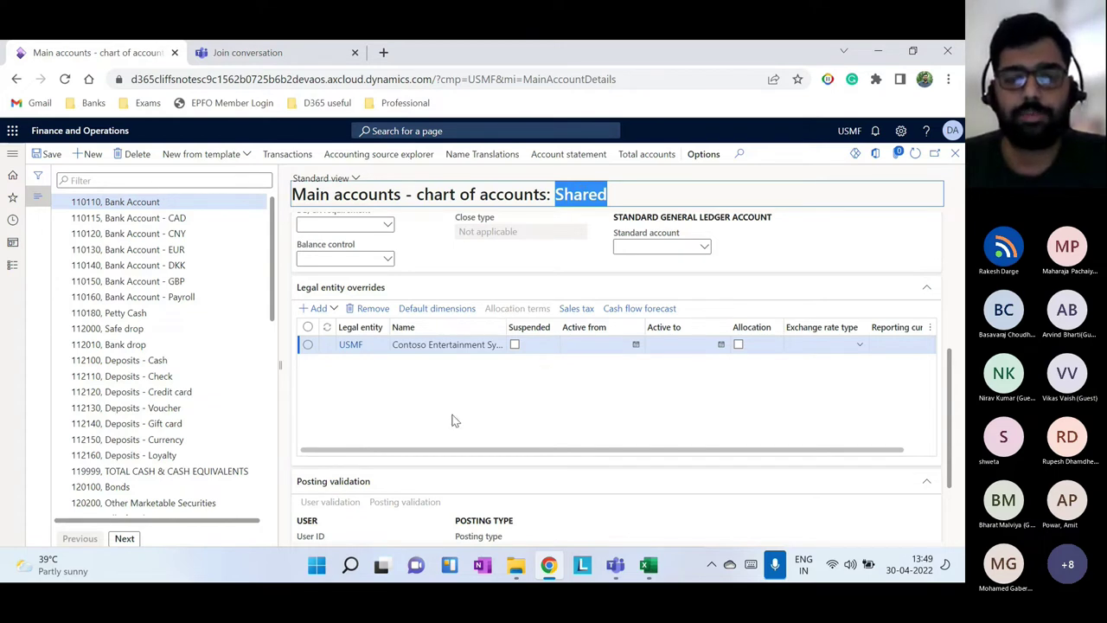
pyautogui.click(119, 202)
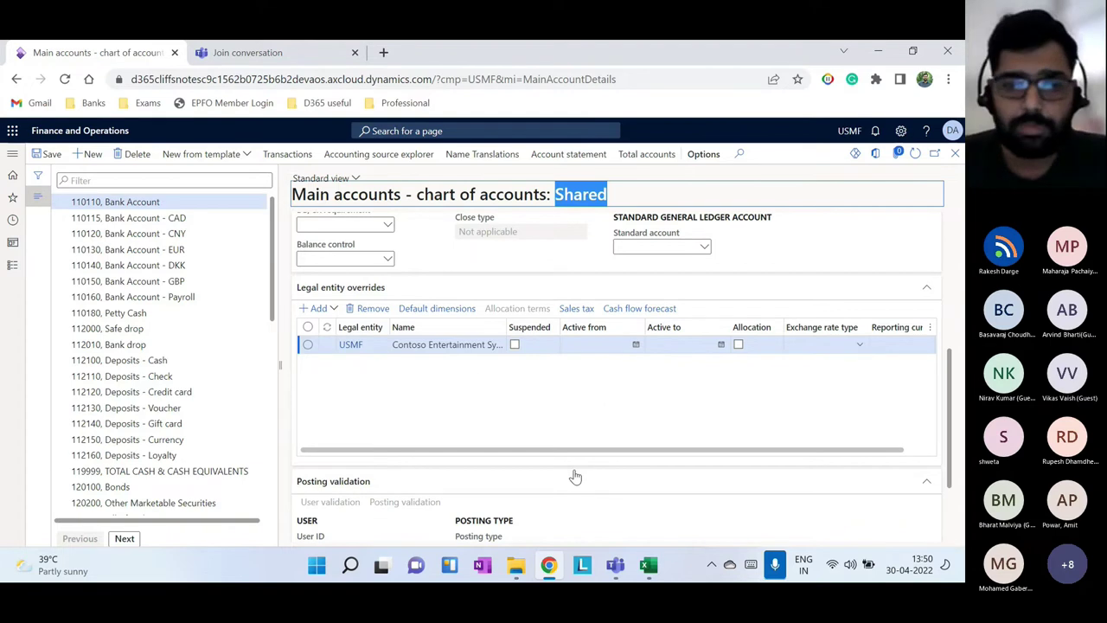
# Examine the posting type options in the Posting validation section and close the list without choosing one
pyautogui.scroll(-1, 571, 452)
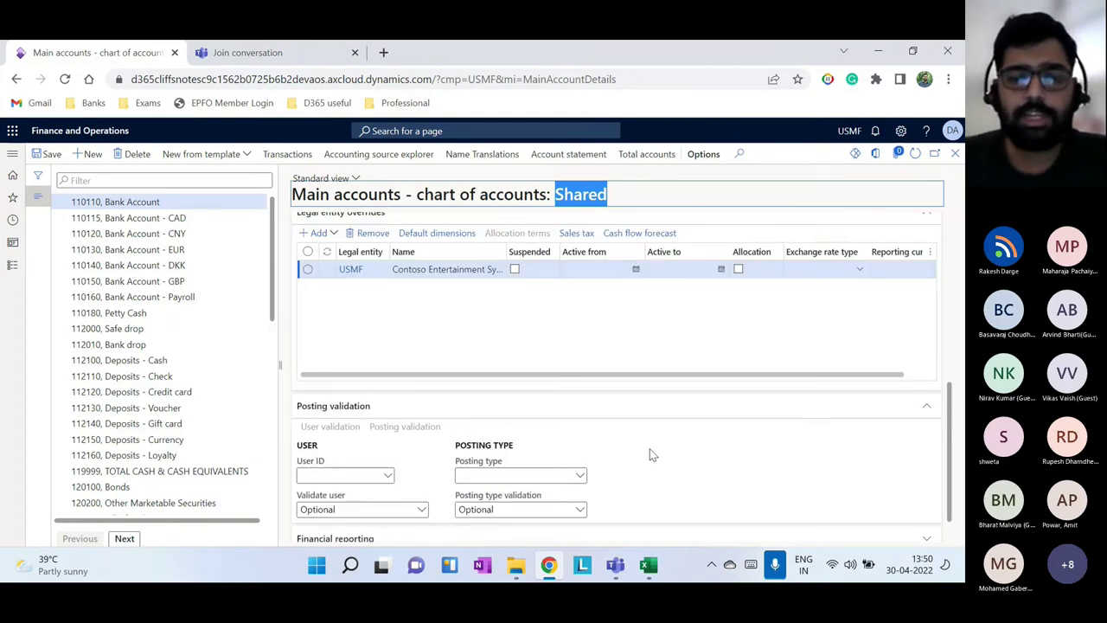
pyautogui.scroll(-1, 645, 443)
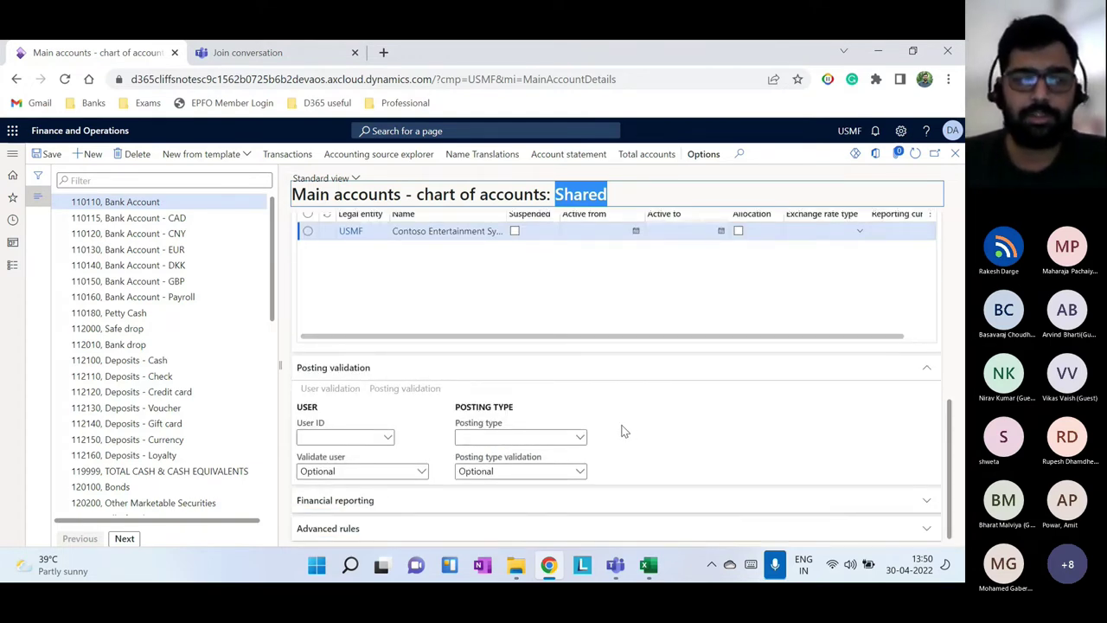
pyautogui.click(580, 439)
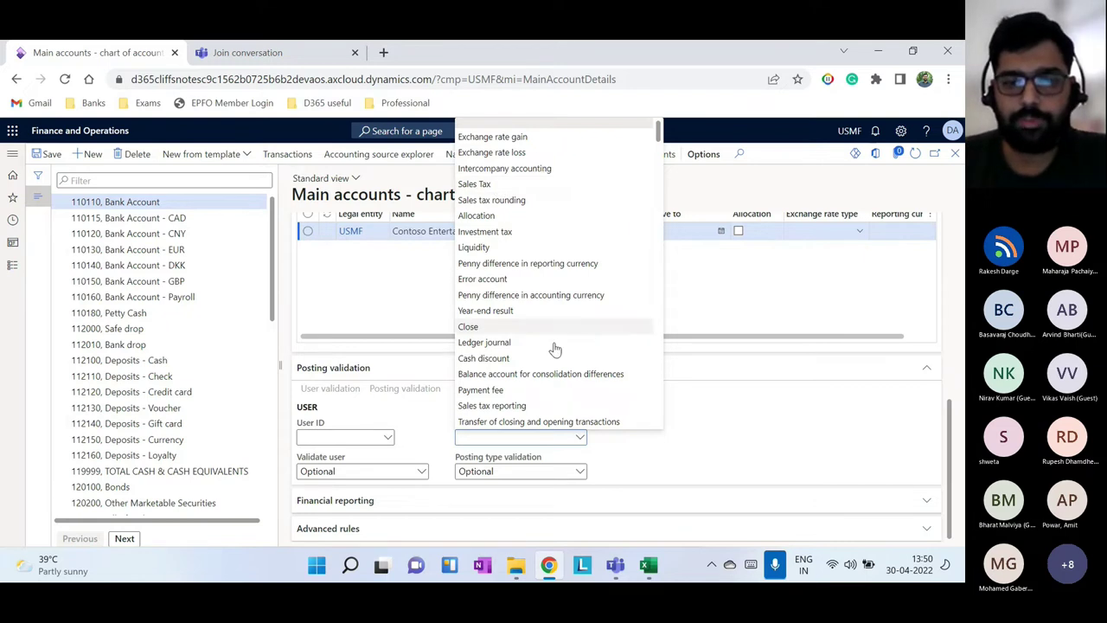
pyautogui.scroll(-3, 560, 364)
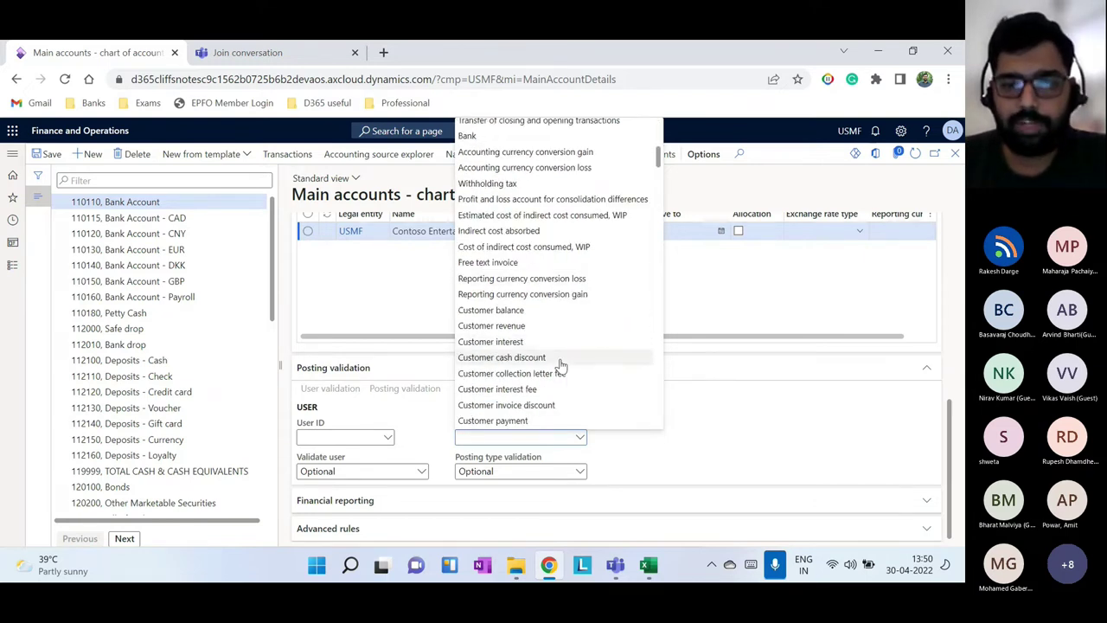
pyautogui.press('Escape')
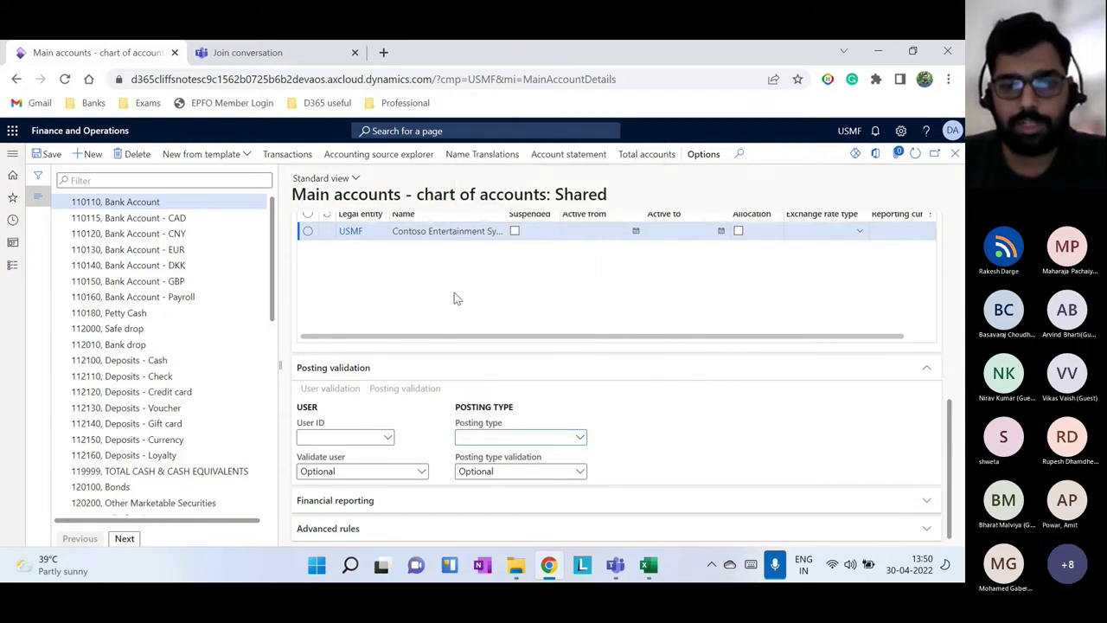
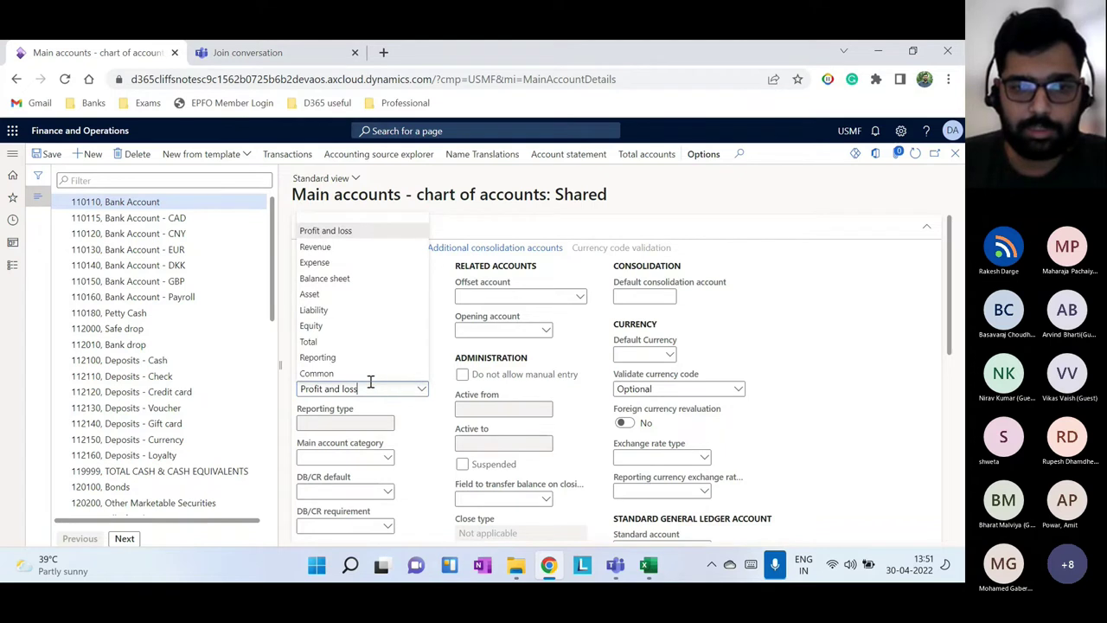
# Set the main account type of the new Bank Account AUD account to Balance sheet and save the record
pyautogui.click(338, 277)
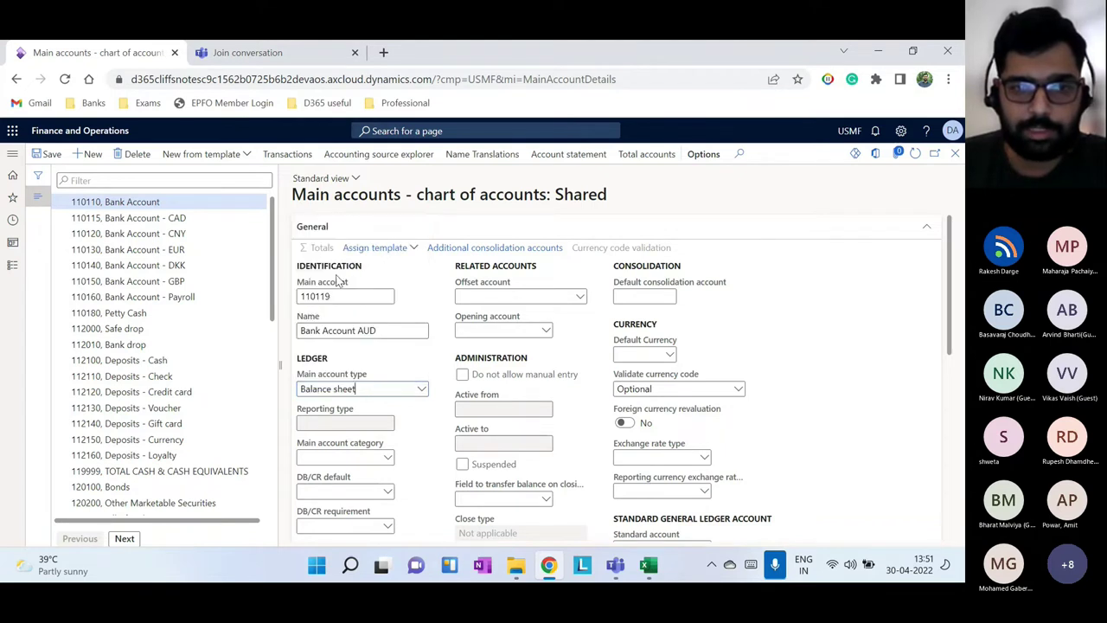
pyautogui.scroll(-1, 449, 493)
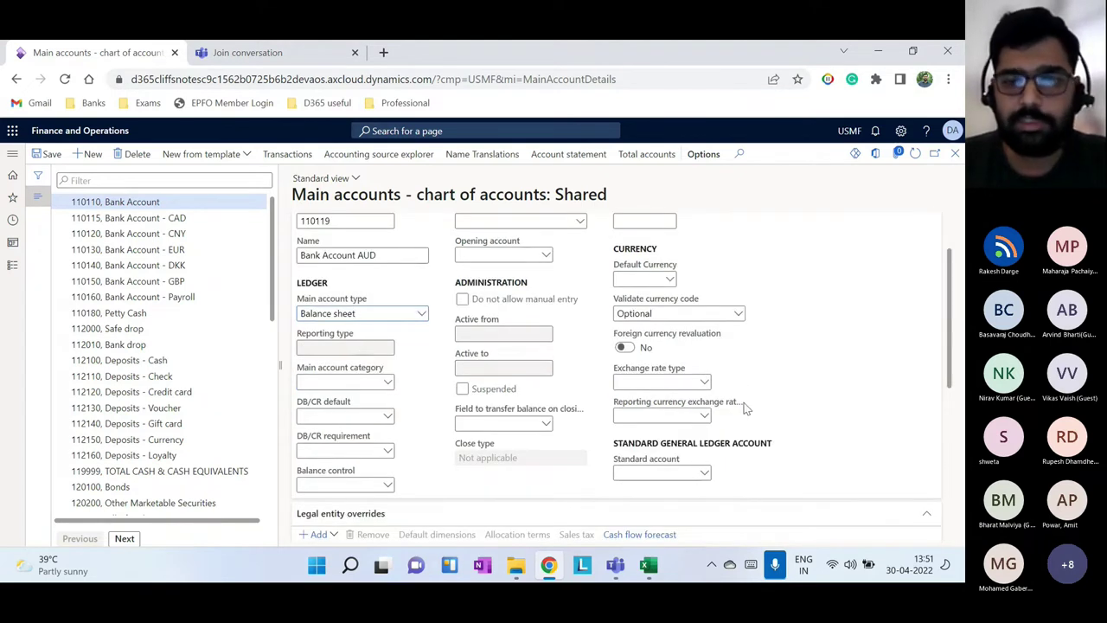
pyautogui.scroll(1, 527, 453)
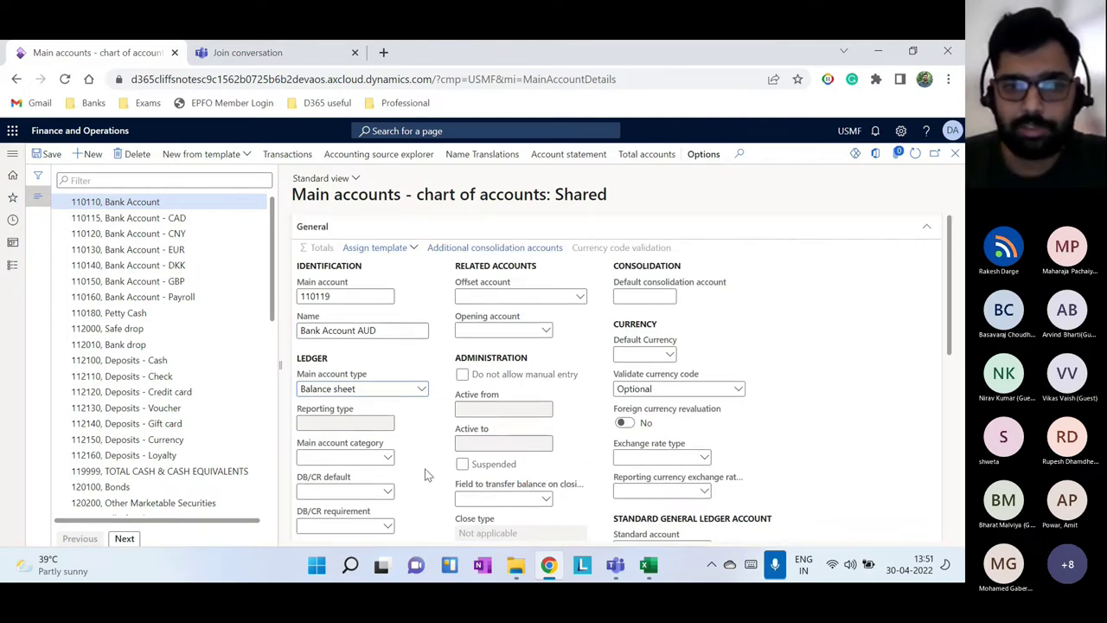
pyautogui.scroll(-2, 424, 471)
pyautogui.click(45, 154)
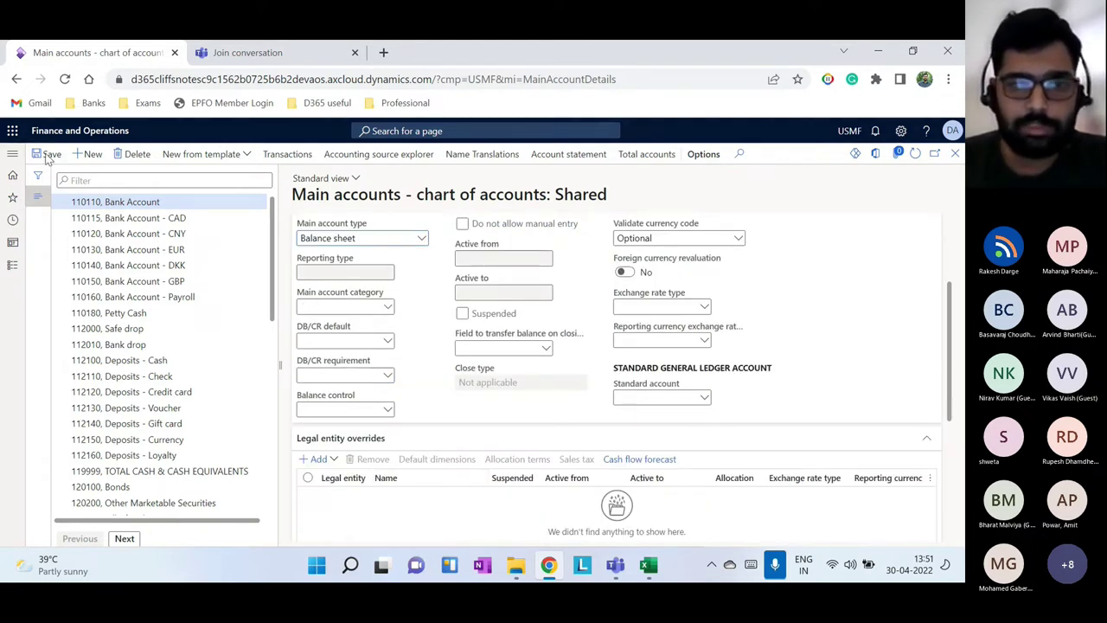
# Browse the main account categories available for the Bank Account AUD account
pyautogui.click(387, 308)
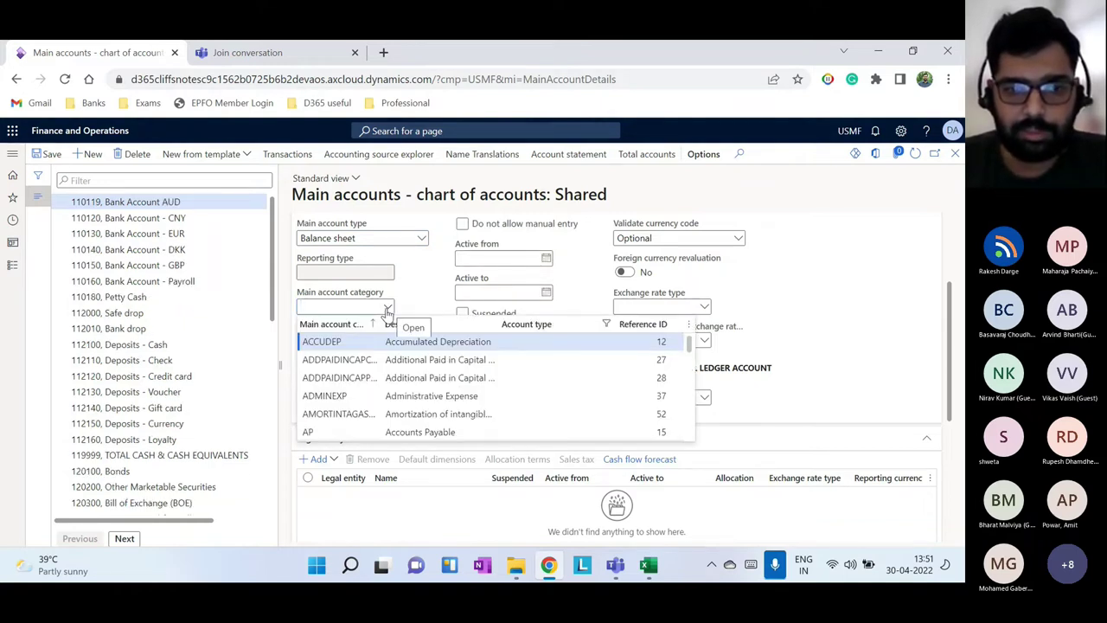
pyautogui.scroll(-2, 388, 404)
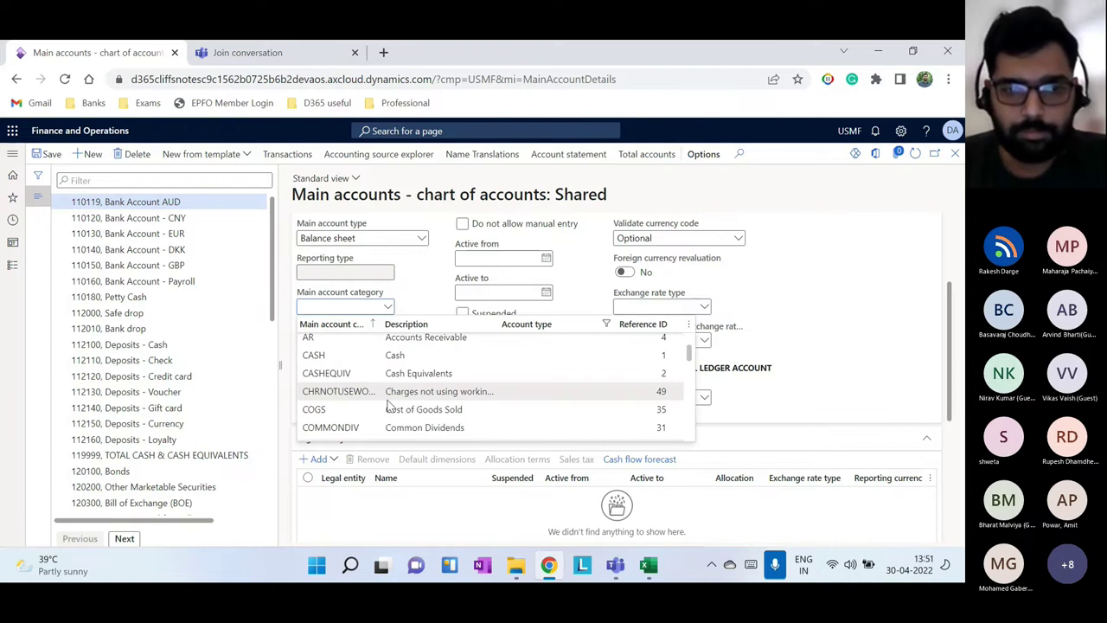
pyautogui.scroll(-4, 391, 411)
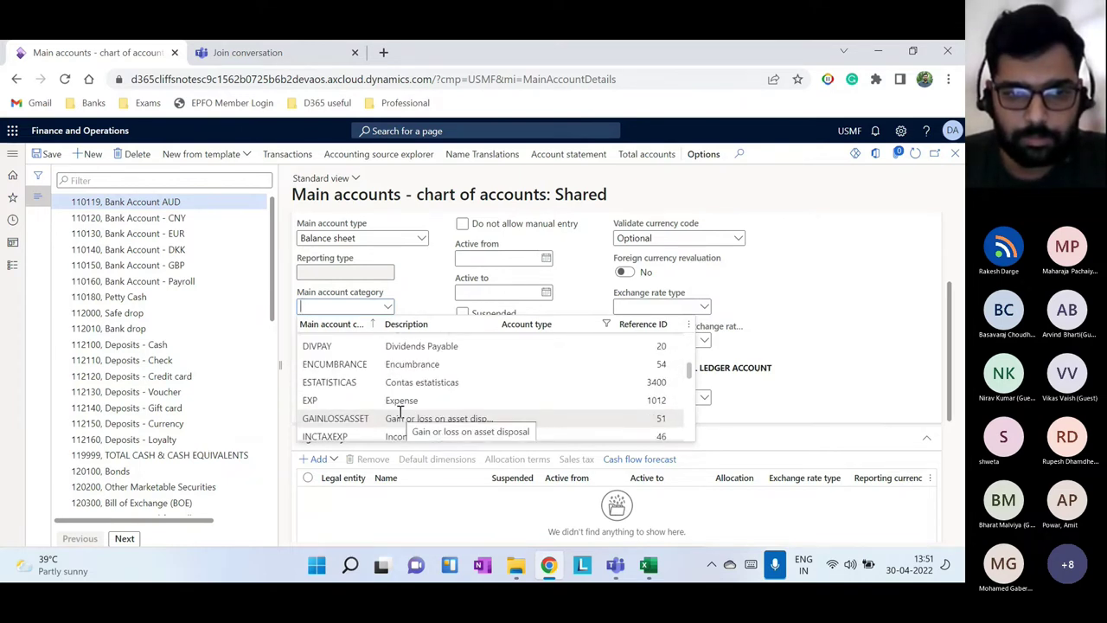
pyautogui.scroll(-3, 404, 400)
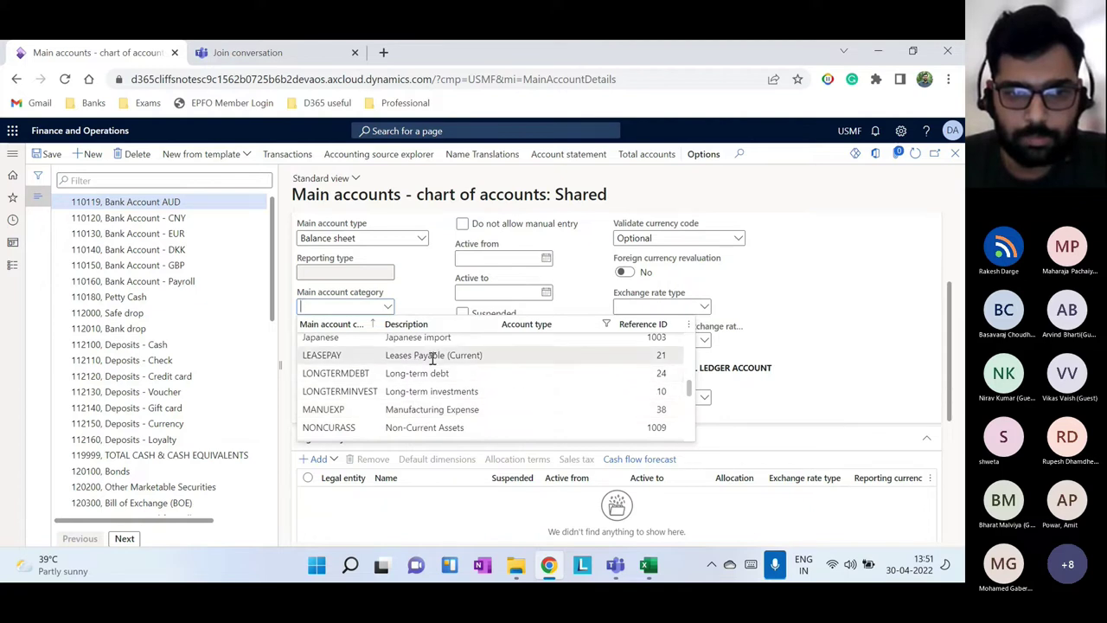
pyautogui.scroll(3, 433, 358)
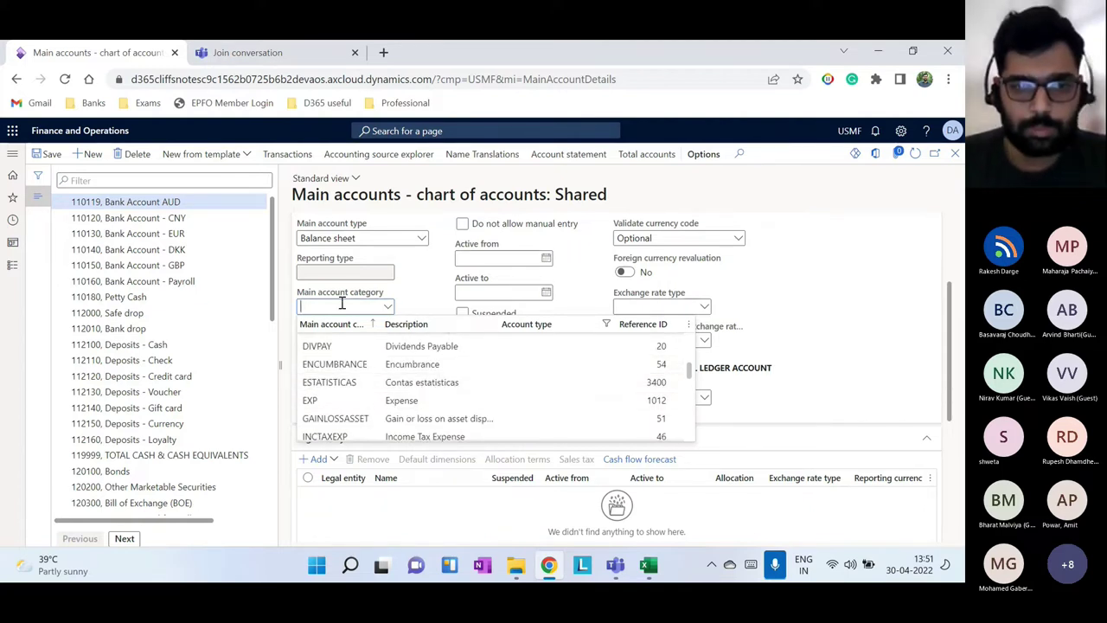
# Try to find a main account category by entering Bank, and clear the entry
pyautogui.press('BackSpace')
pyautogui.press('BackSpace')
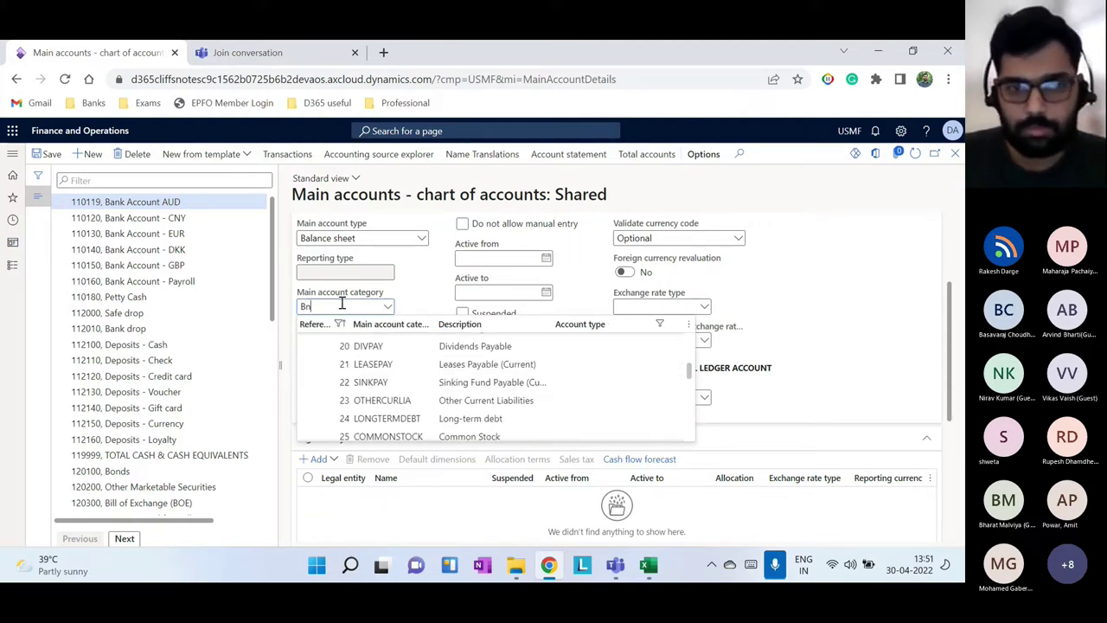
pyautogui.write('nk')
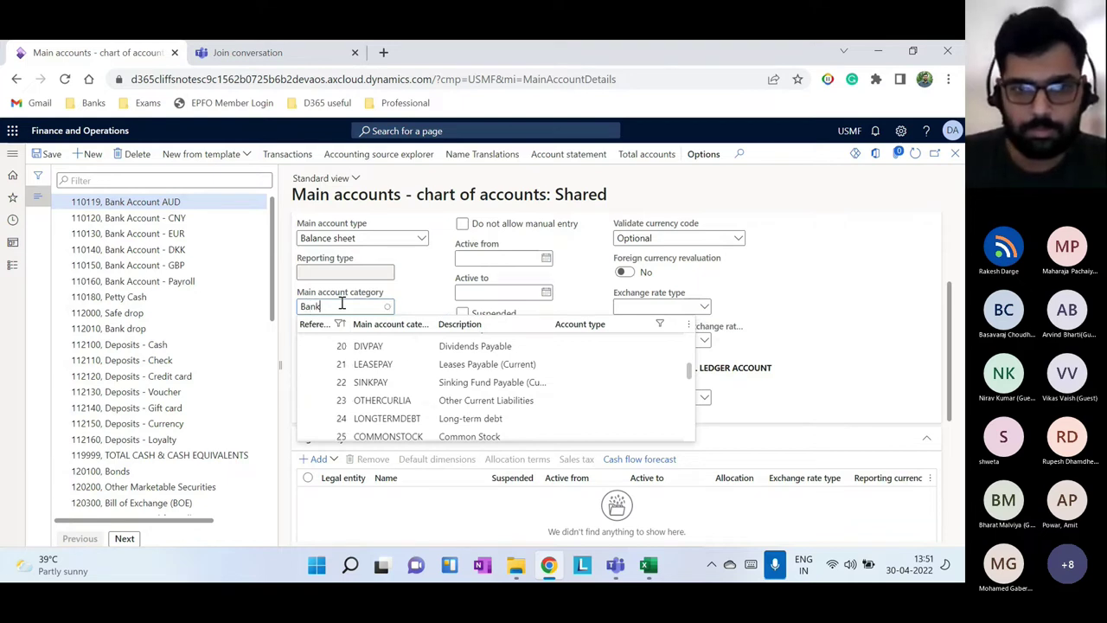
pyautogui.moveTo(342, 304); pyautogui.dragTo(299, 303)
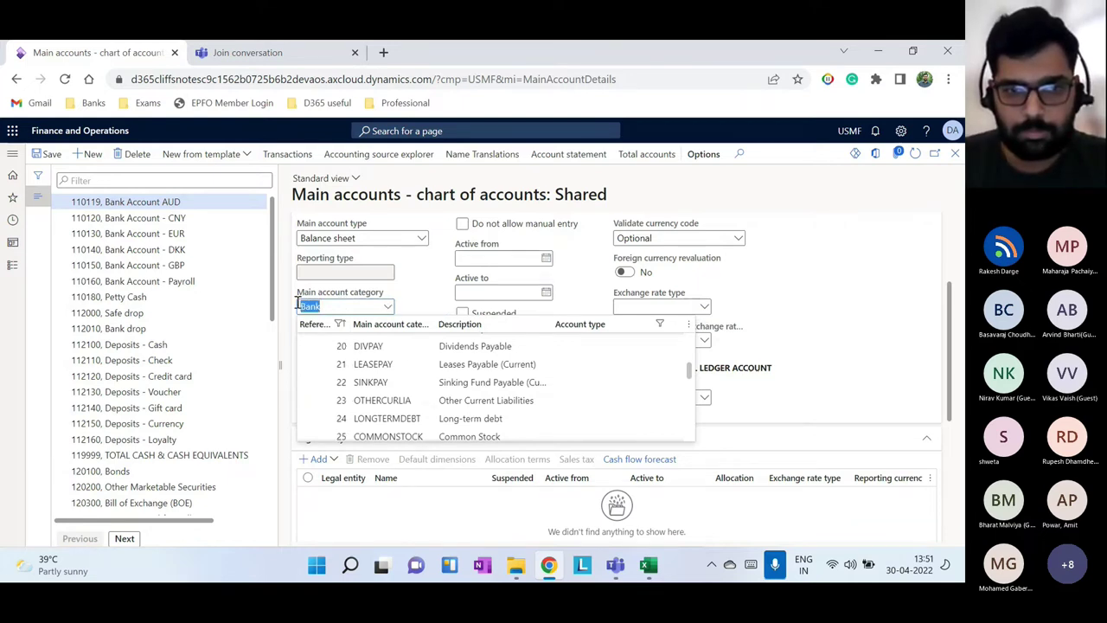
pyautogui.press('BackSpace')
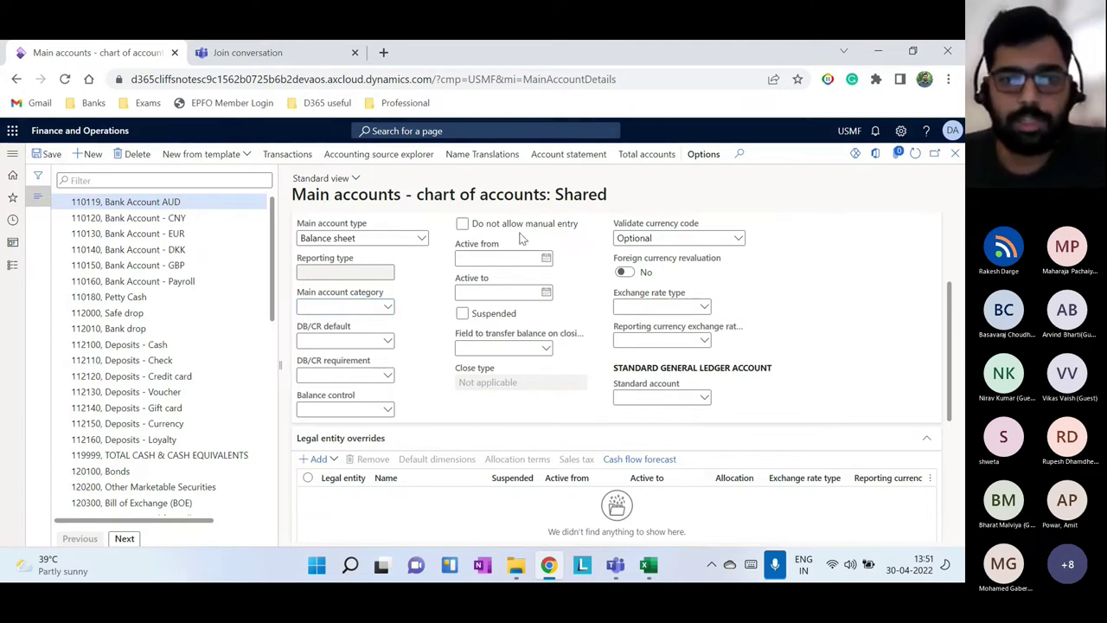
# Highlight the chart of accounts name in the page title and open the general ledger's Charts of accounts page
pyautogui.moveTo(417, 194); pyautogui.dragTo(629, 207)
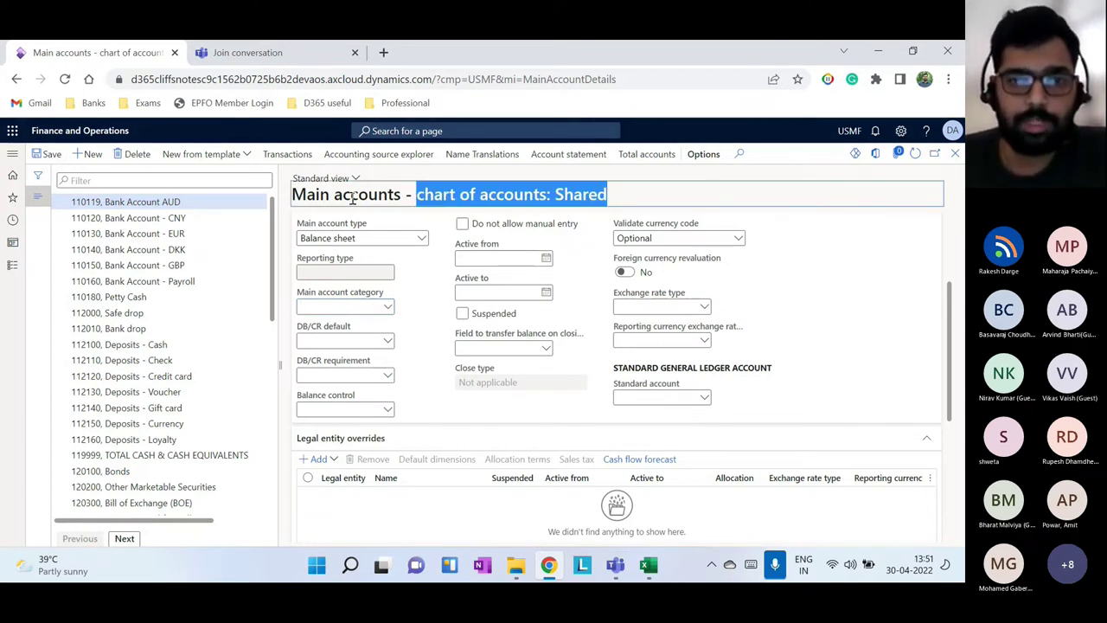
pyautogui.click(12, 265)
pyautogui.click(223, 409)
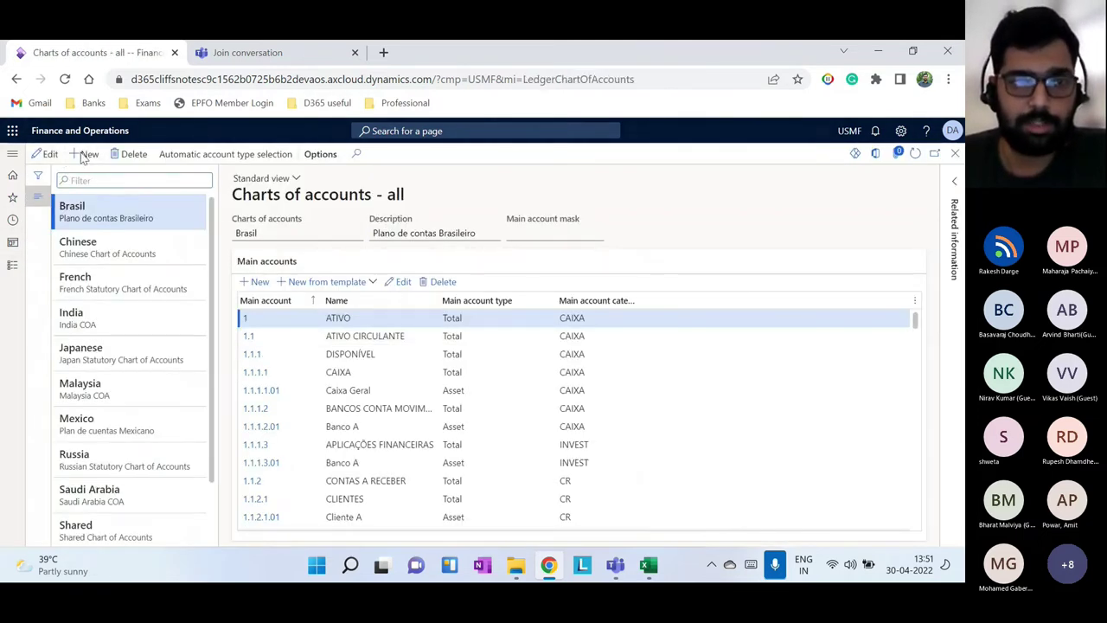
# Create a chart of accounts named New COA with the description new COA, and view its blank main account form before closing it
pyautogui.click(88, 154)
pyautogui.write('new COA')
pyautogui.moveTo(249, 234); pyautogui.dragTo(234, 232)
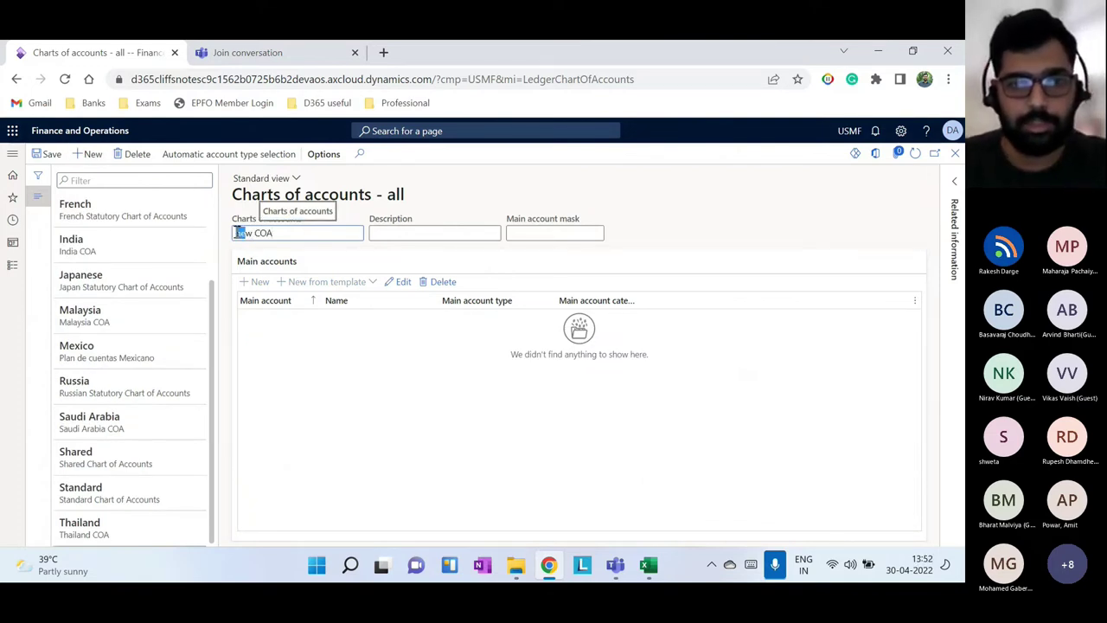
pyautogui.write('Ne')
pyautogui.click(475, 230)
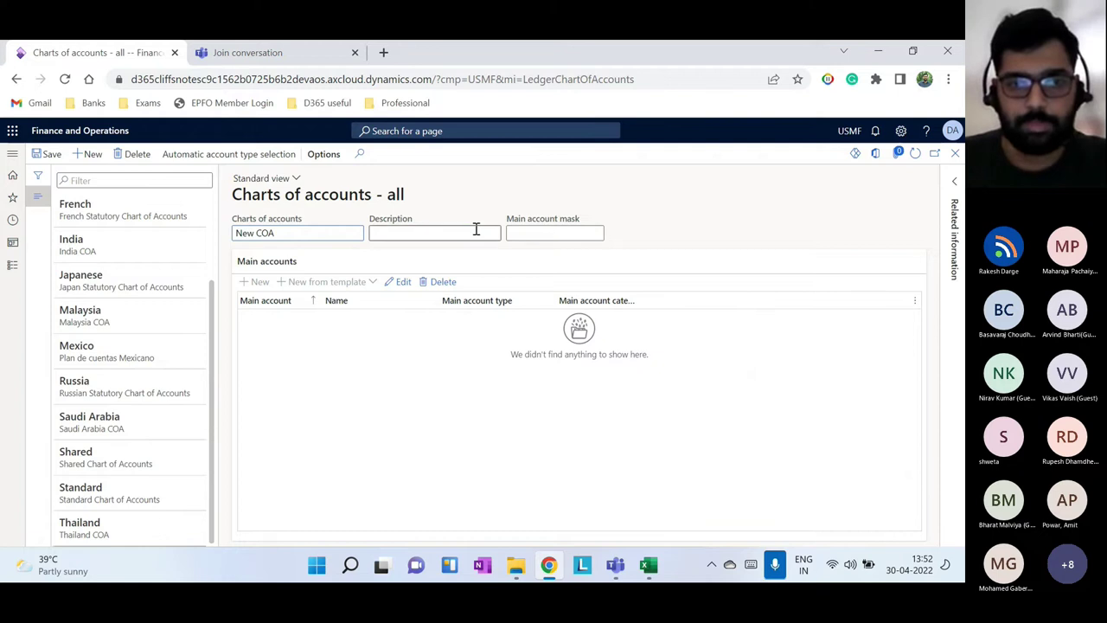
pyautogui.write('new COA')
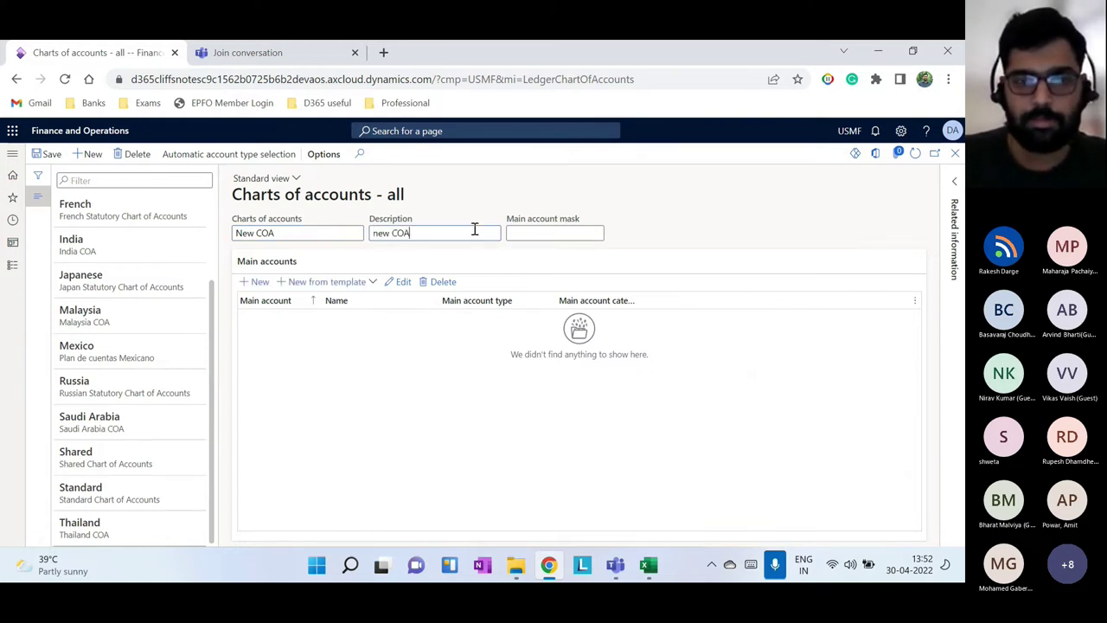
pyautogui.click(257, 285)
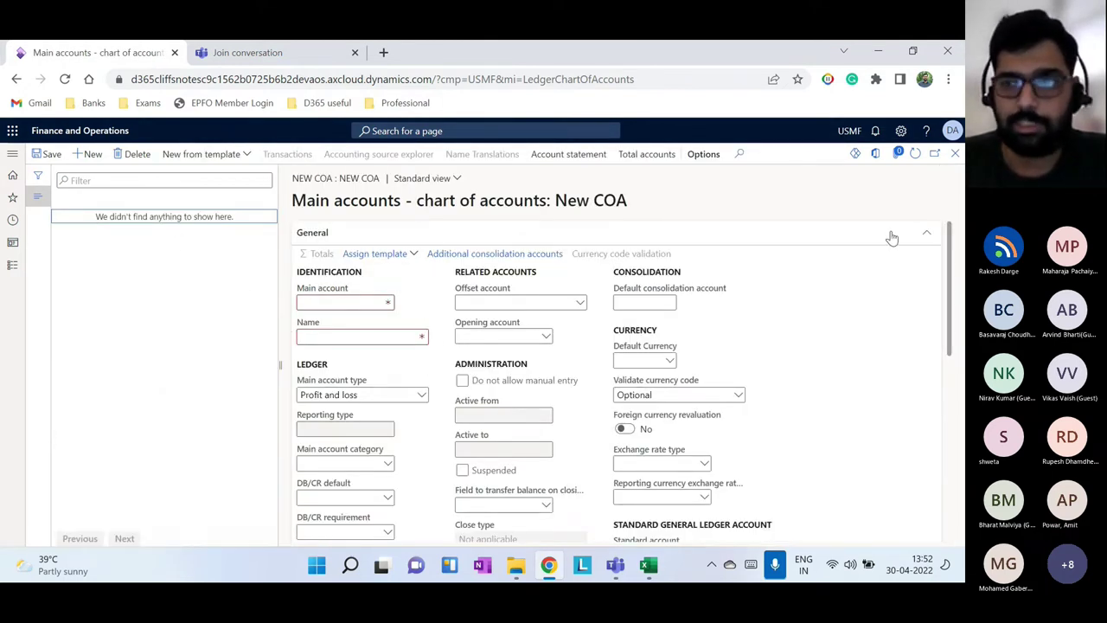
pyautogui.click(956, 154)
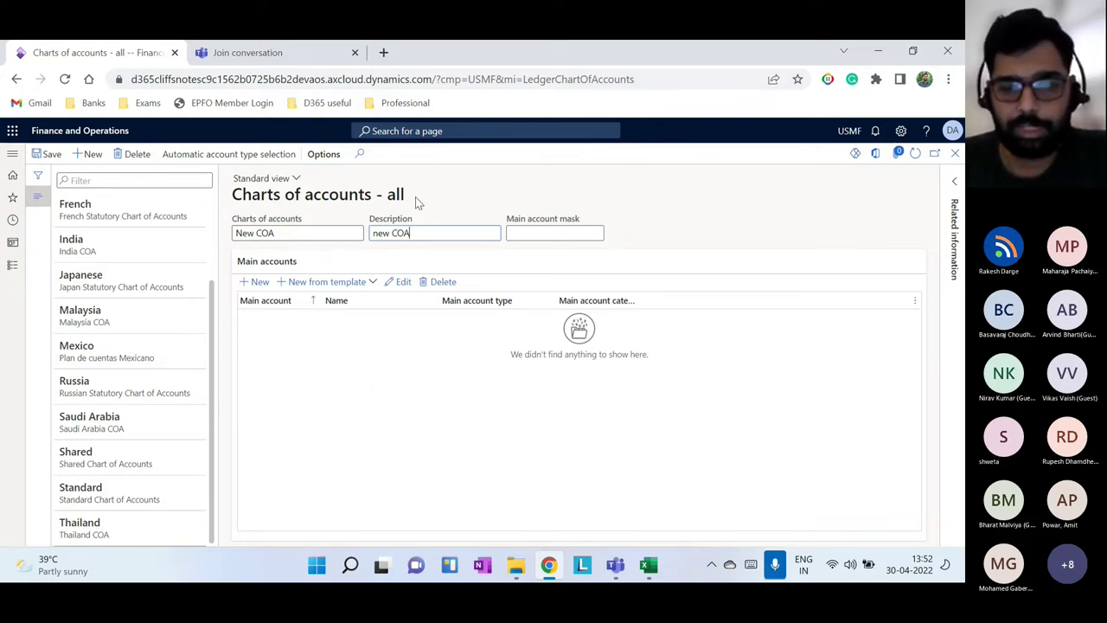
# Switch to the Accounting Scenarios workbook in Excel, highlight the Fiscal Calendar and Ledger Calendar agenda items, and return to Finance and Operations
pyautogui.click(648, 565)
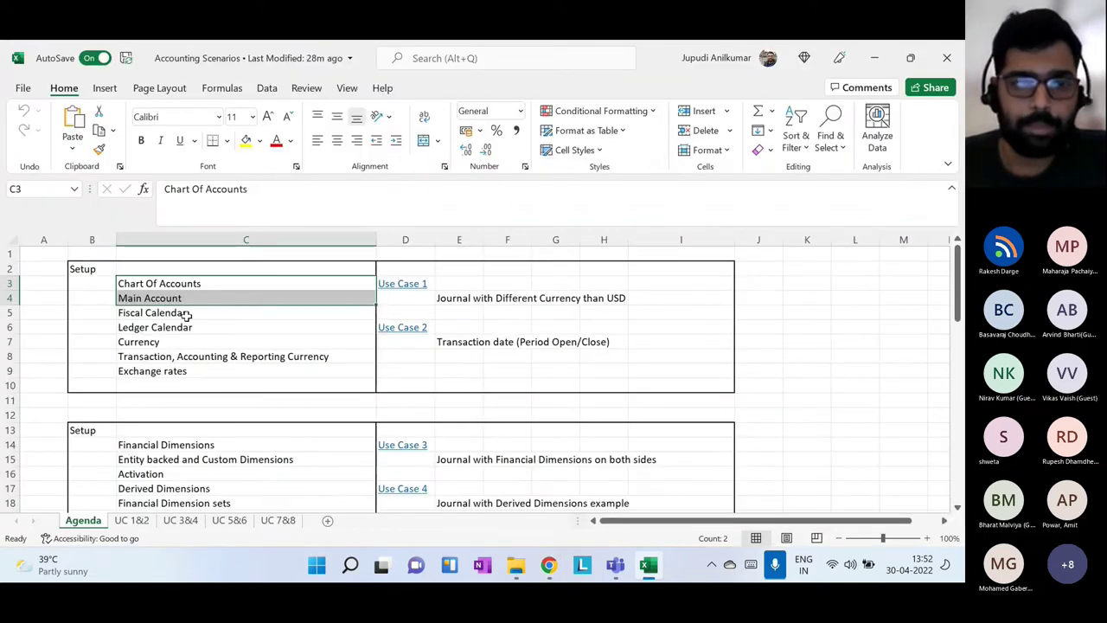
pyautogui.moveTo(178, 313); pyautogui.dragTo(179, 330)
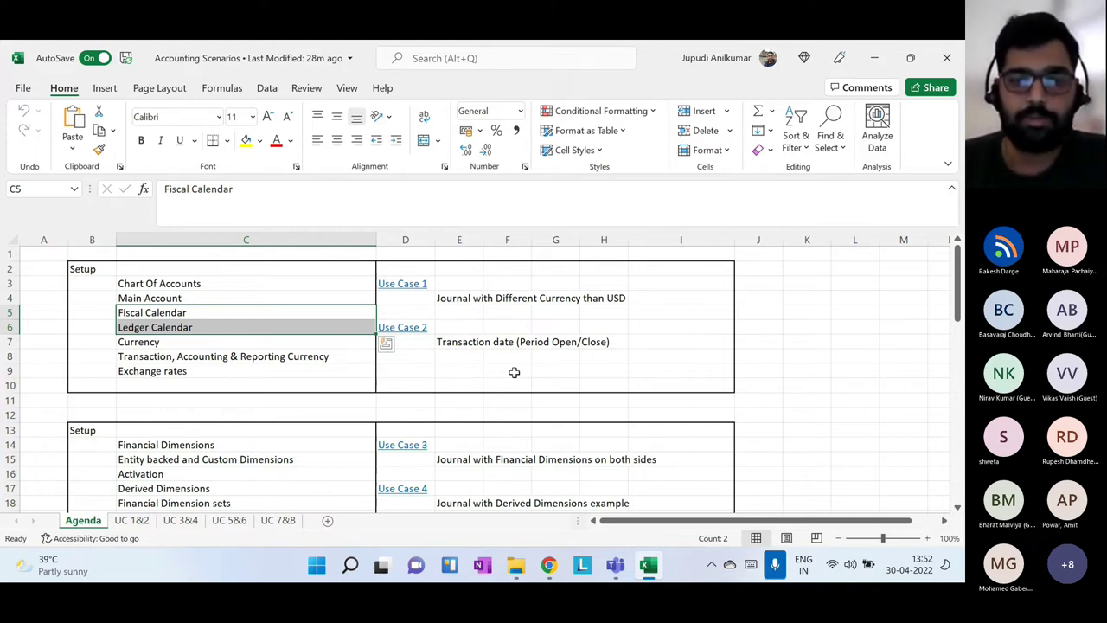
pyautogui.click(550, 567)
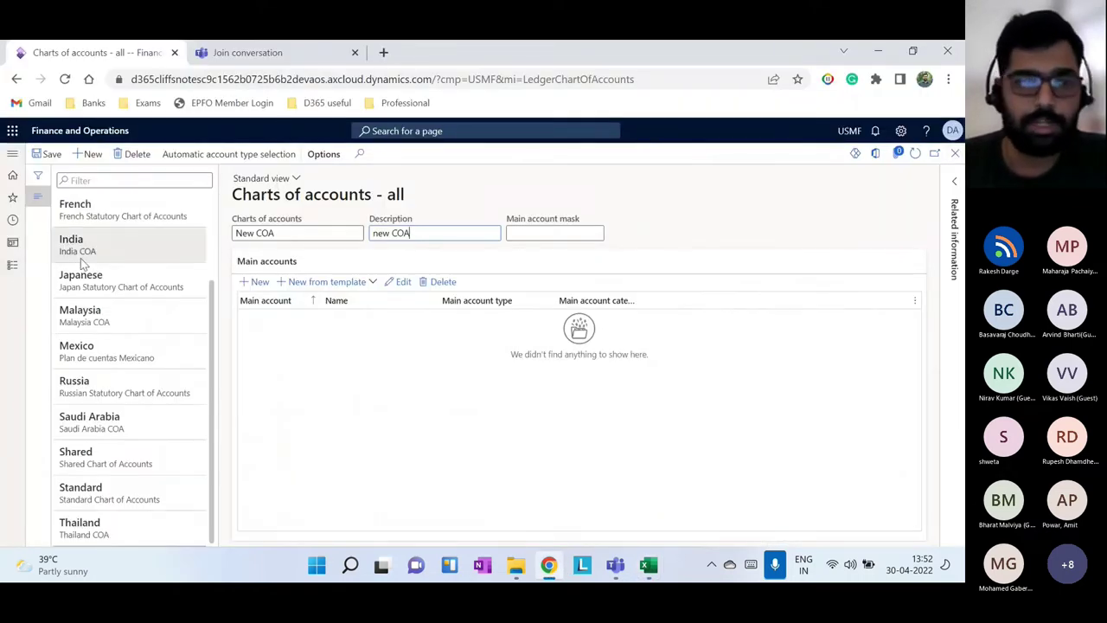
# Open the Fiscal calendars page from the general ledger's calendar setup
pyautogui.click(12, 270)
pyautogui.click(220, 363)
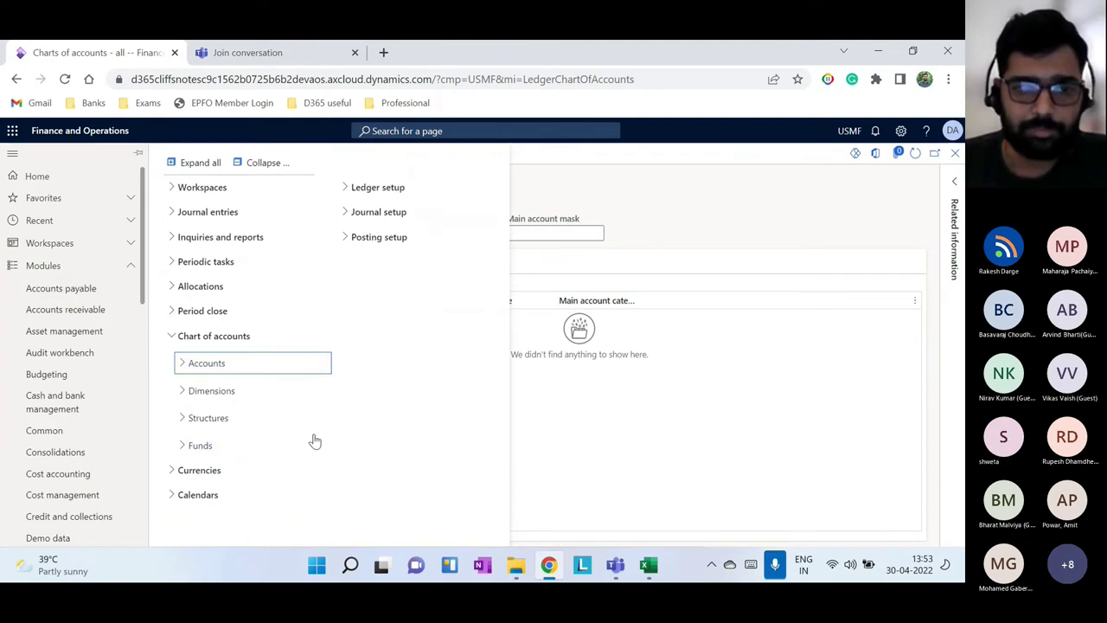
pyautogui.click(188, 497)
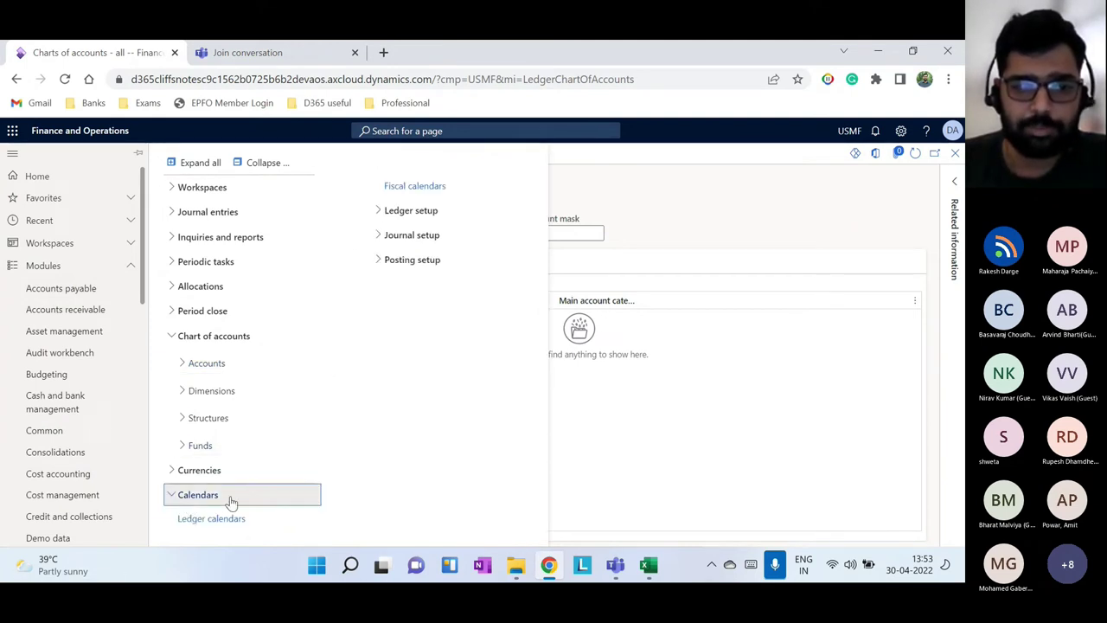
pyautogui.click(421, 189)
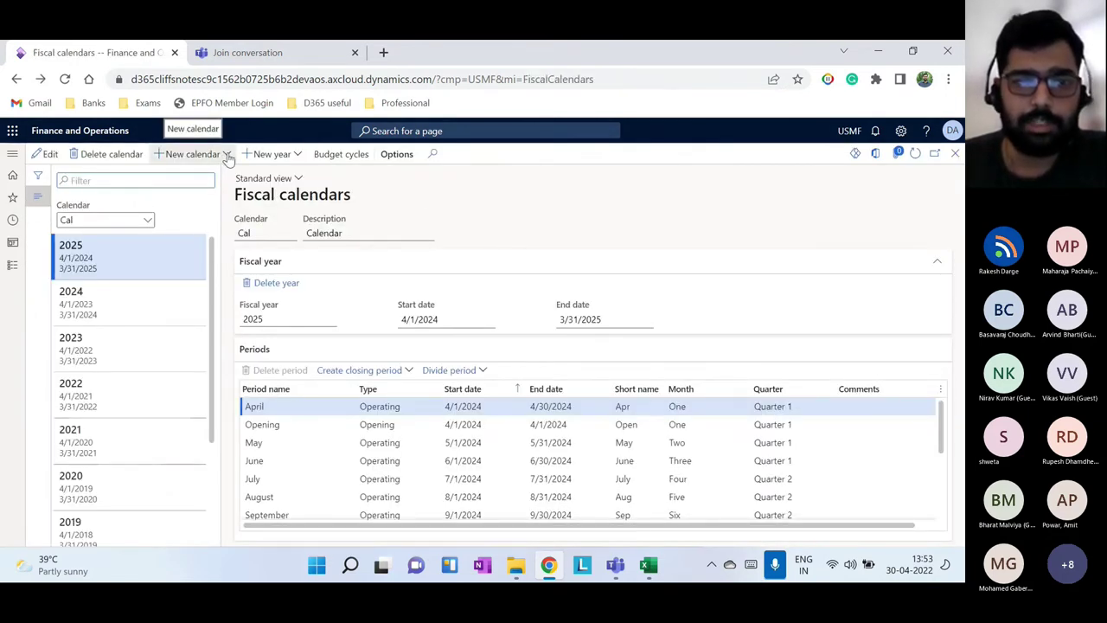
# Display the calendar named Fiscal and highlight the end date of its 2022 fiscal year
pyautogui.click(148, 222)
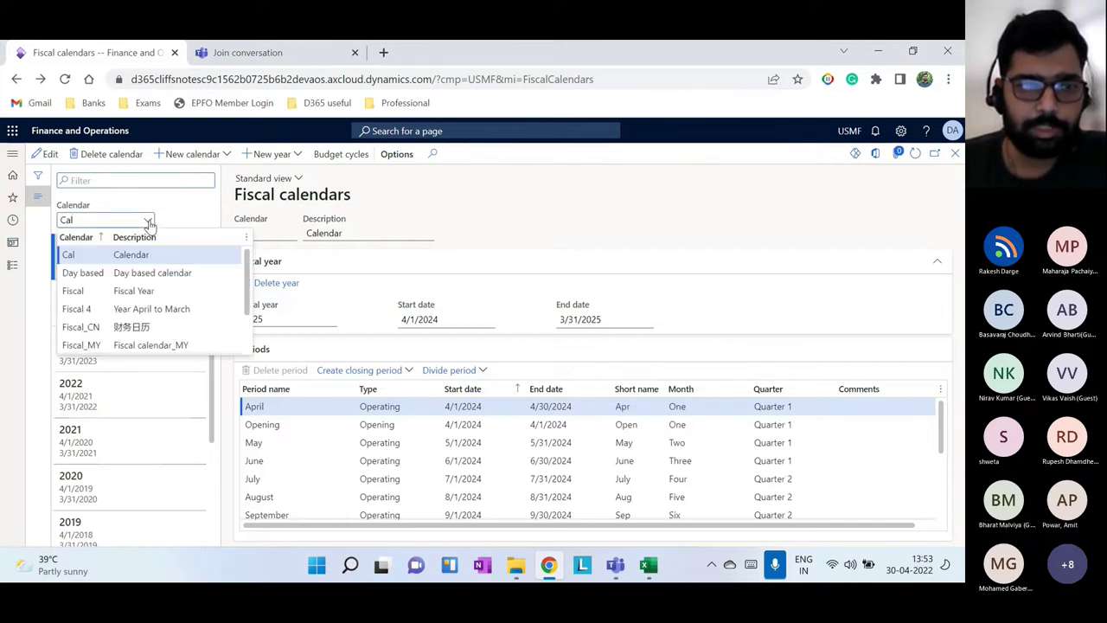
pyautogui.click(82, 292)
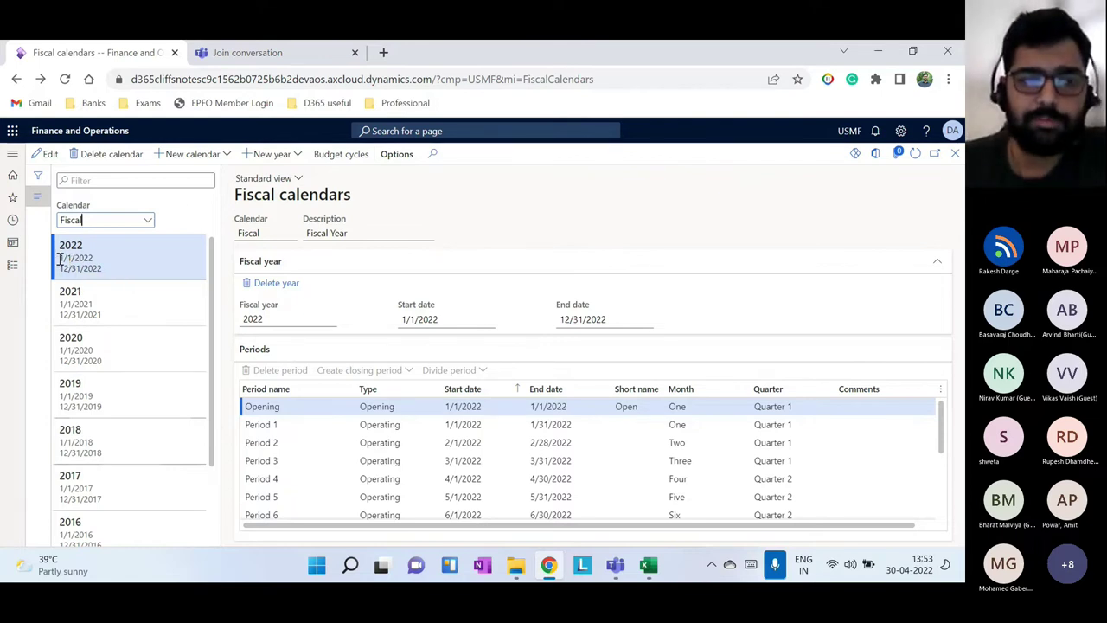
pyautogui.click(109, 269)
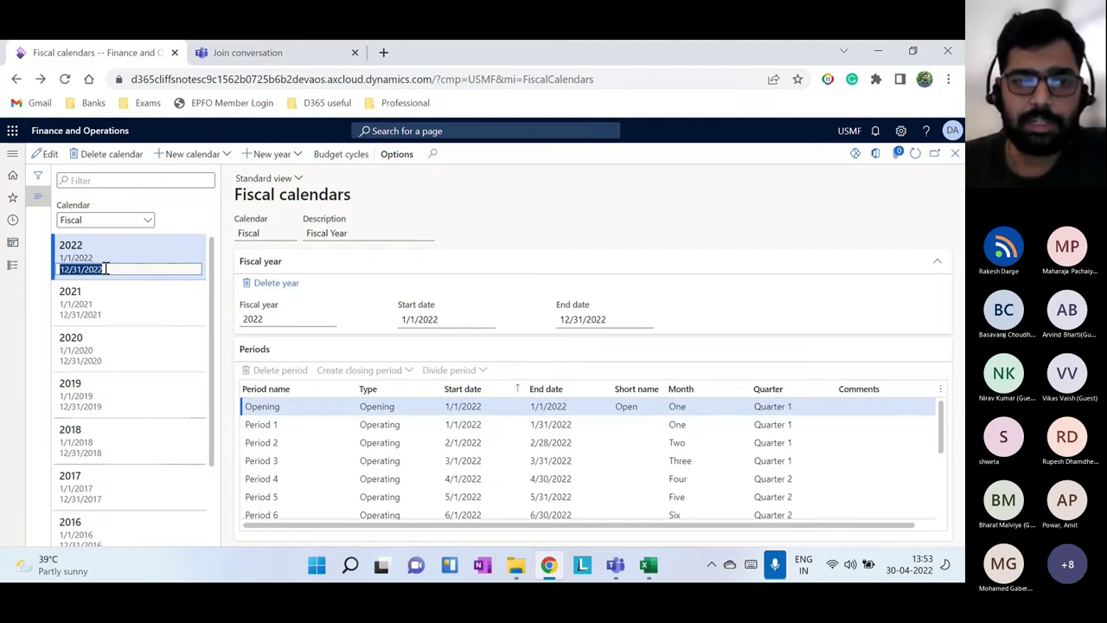
# Create a fiscal calendar named New Cal, described as New cal, for fiscal year 2022 from 1/1/2022 to 12/31/2022 with one-month periods
pyautogui.click(228, 156)
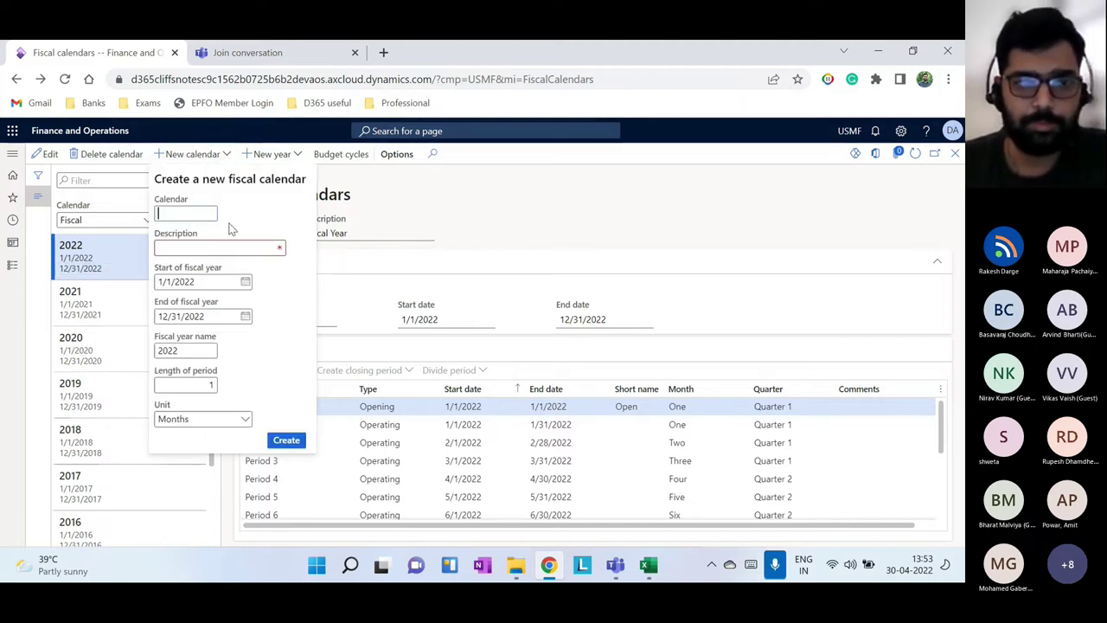
pyautogui.write('New Cal')
pyautogui.click(199, 247)
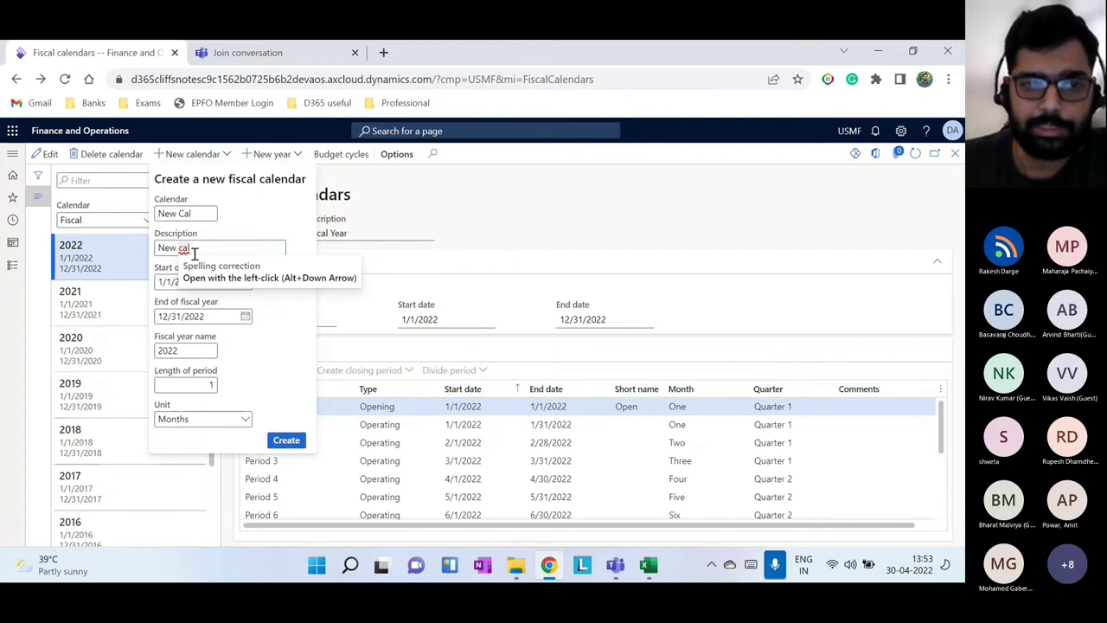
pyautogui.doubleClick(163, 351)
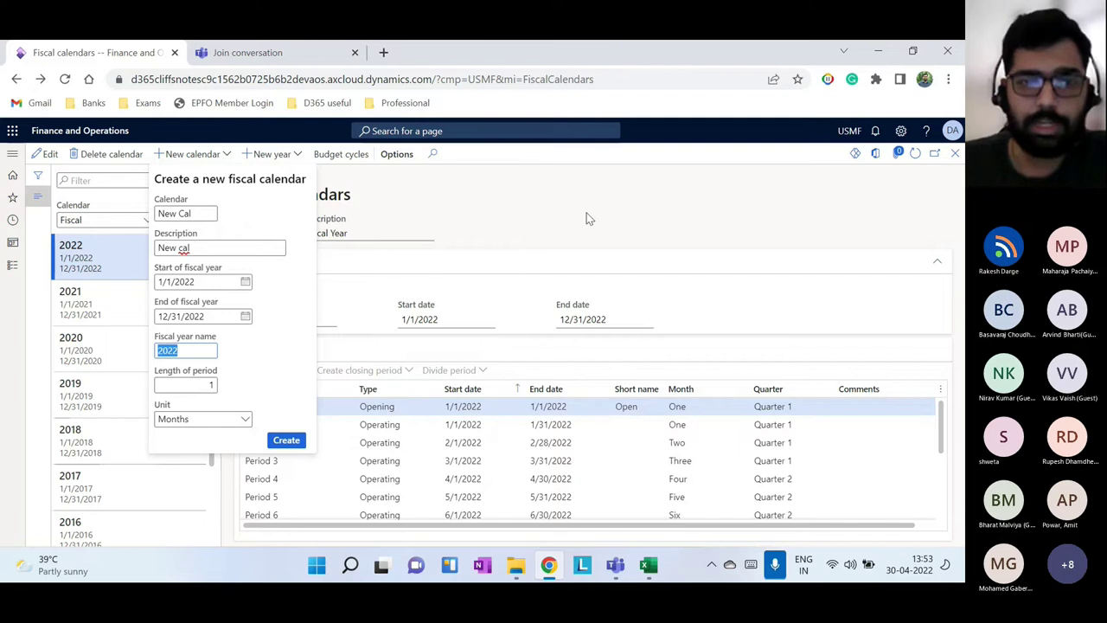
pyautogui.click(285, 445)
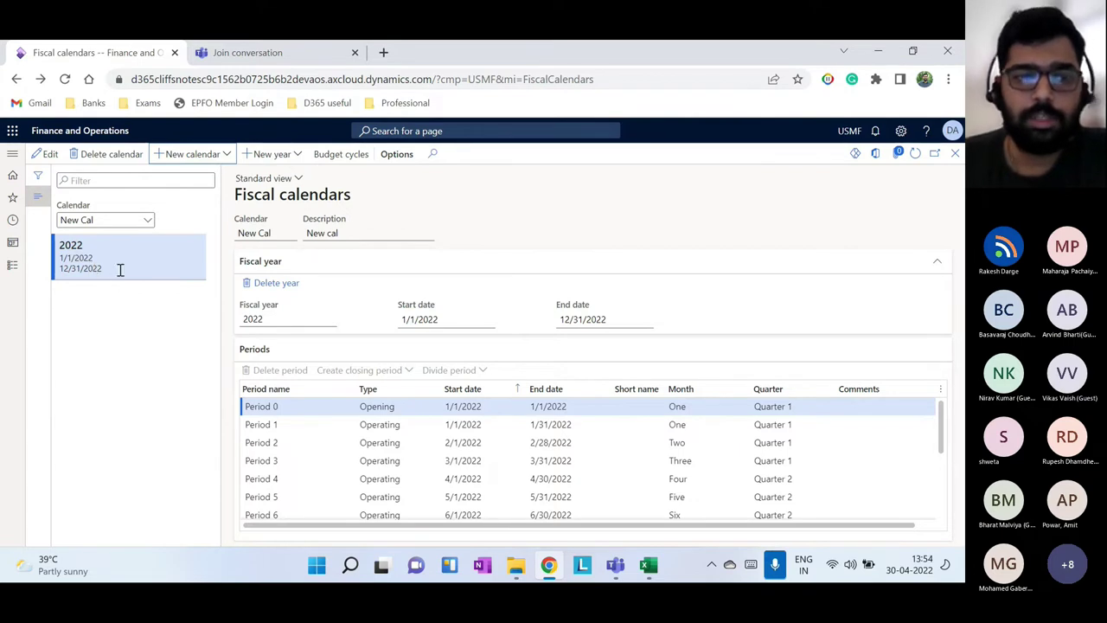
# Examine the opening, operating and closing periods of the New Cal calendar's 2022 fiscal year, from Period 0 to Period 13
pyautogui.click(322, 424)
pyautogui.click(368, 444)
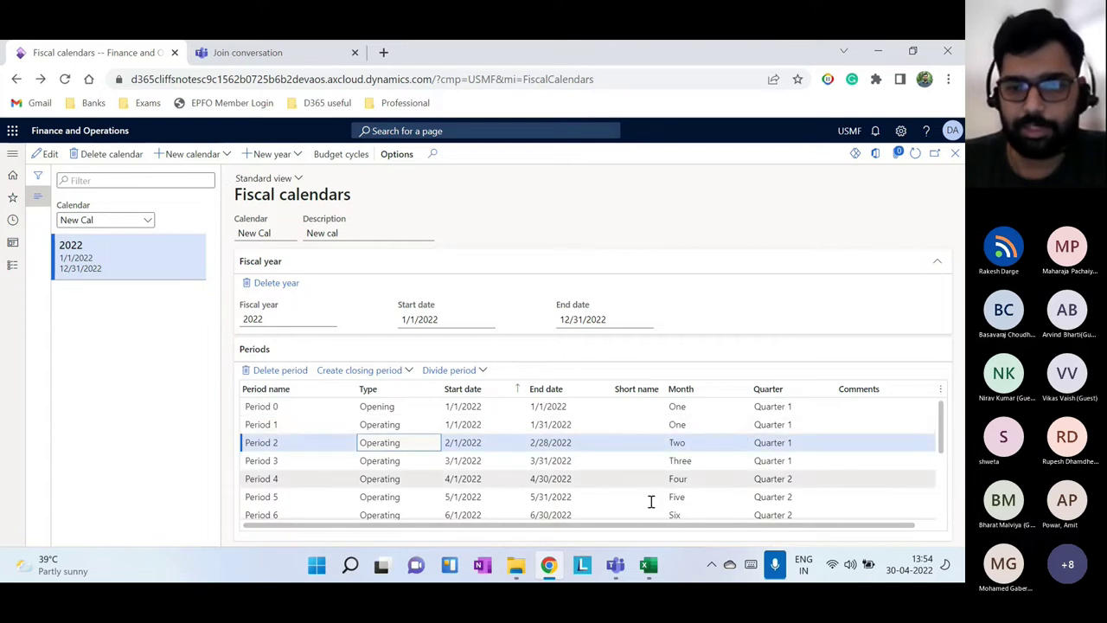
pyautogui.scroll(-3, 649, 502)
pyautogui.scroll(3, 626, 492)
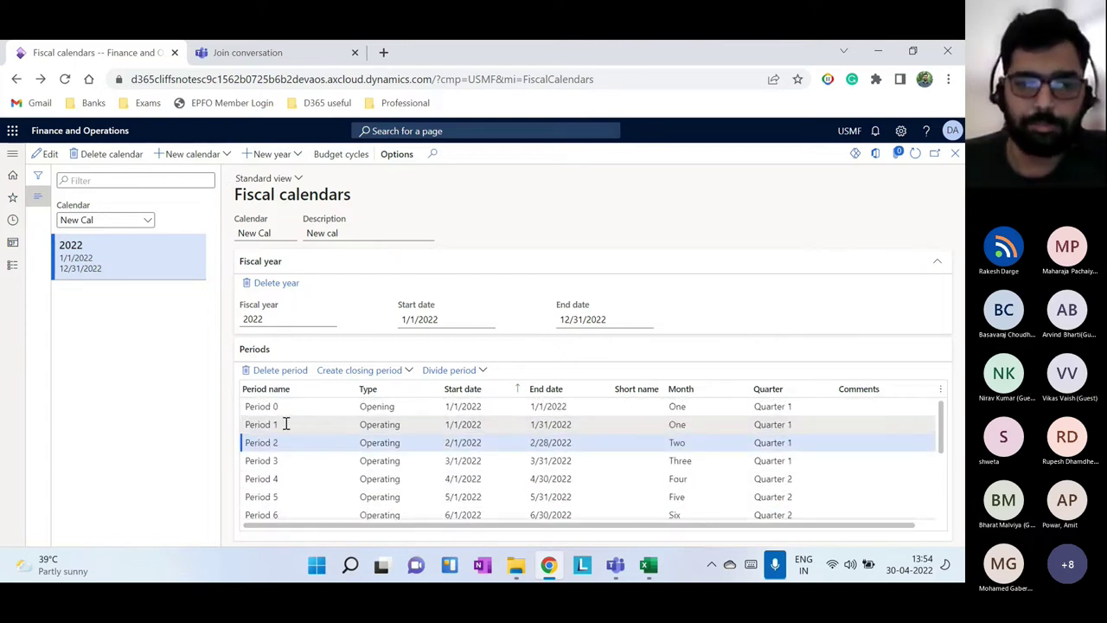
pyautogui.scroll(-3, 287, 476)
pyautogui.click(288, 491)
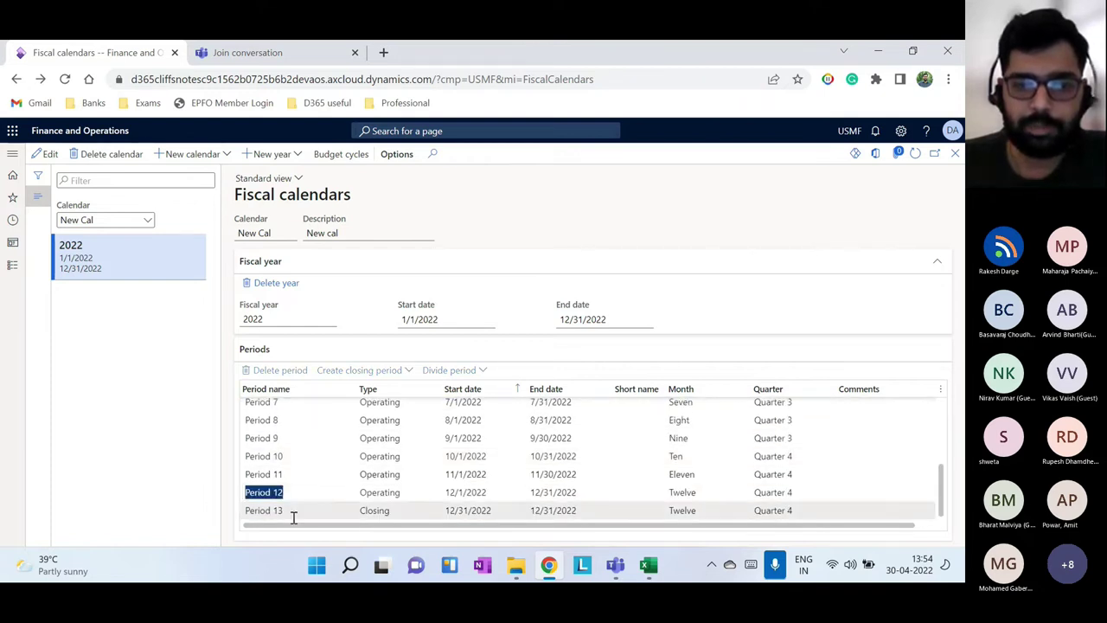
pyautogui.click(291, 513)
pyautogui.click(344, 408)
pyautogui.click(347, 515)
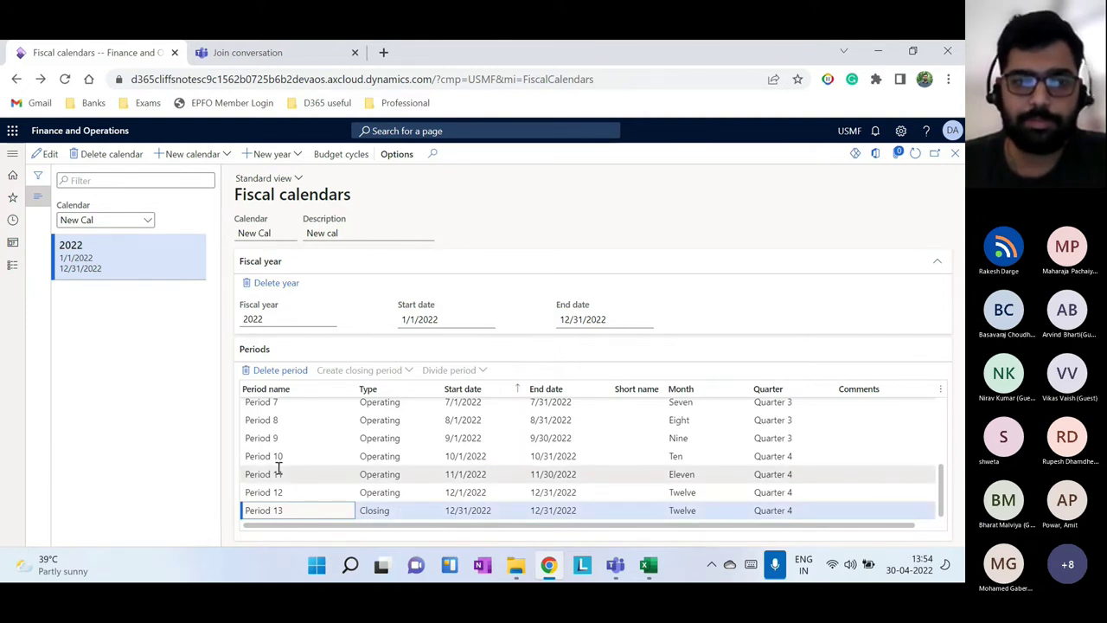
pyautogui.scroll(3, 285, 441)
pyautogui.click(312, 408)
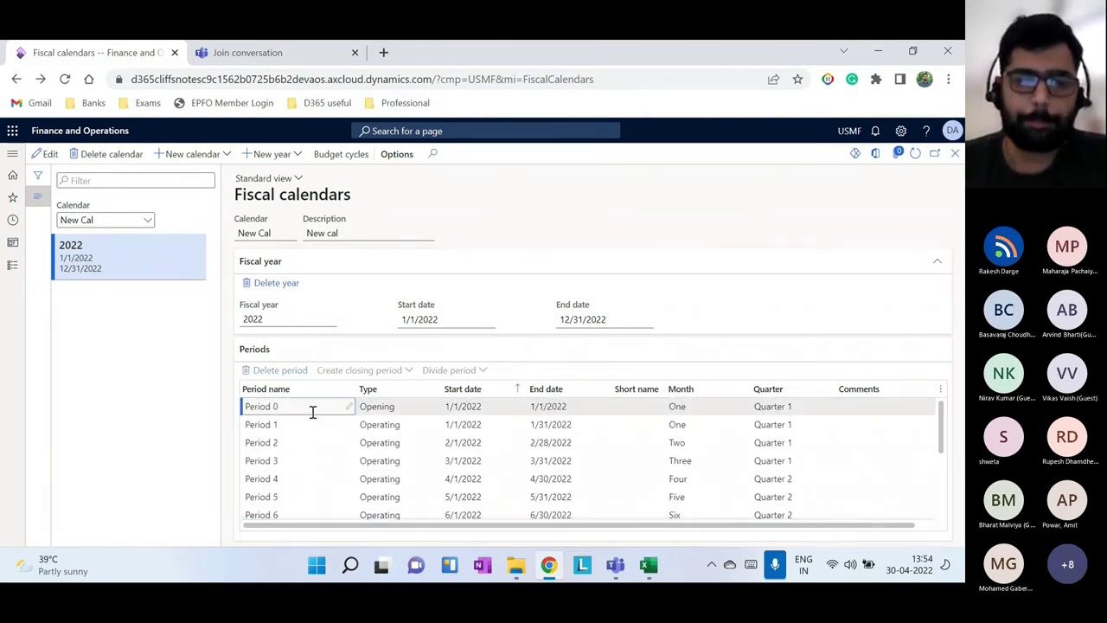
pyautogui.click(381, 424)
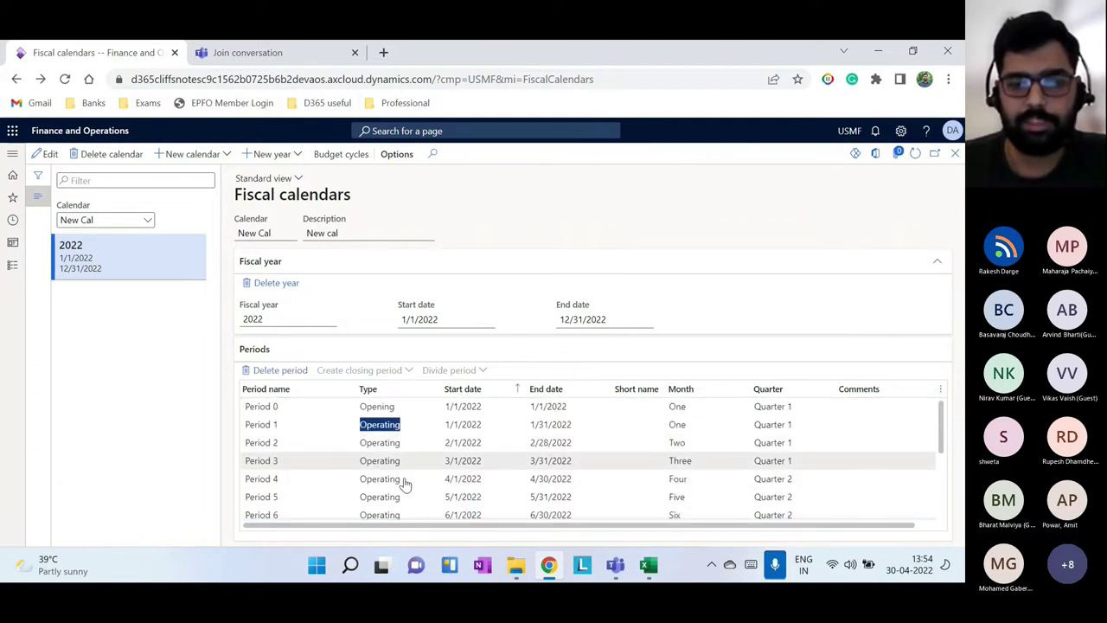
# Check the start and end dates of Period 1 and Period 2 in the New Cal calendar's 2022 fiscal year
pyautogui.click(468, 427)
pyautogui.click(559, 425)
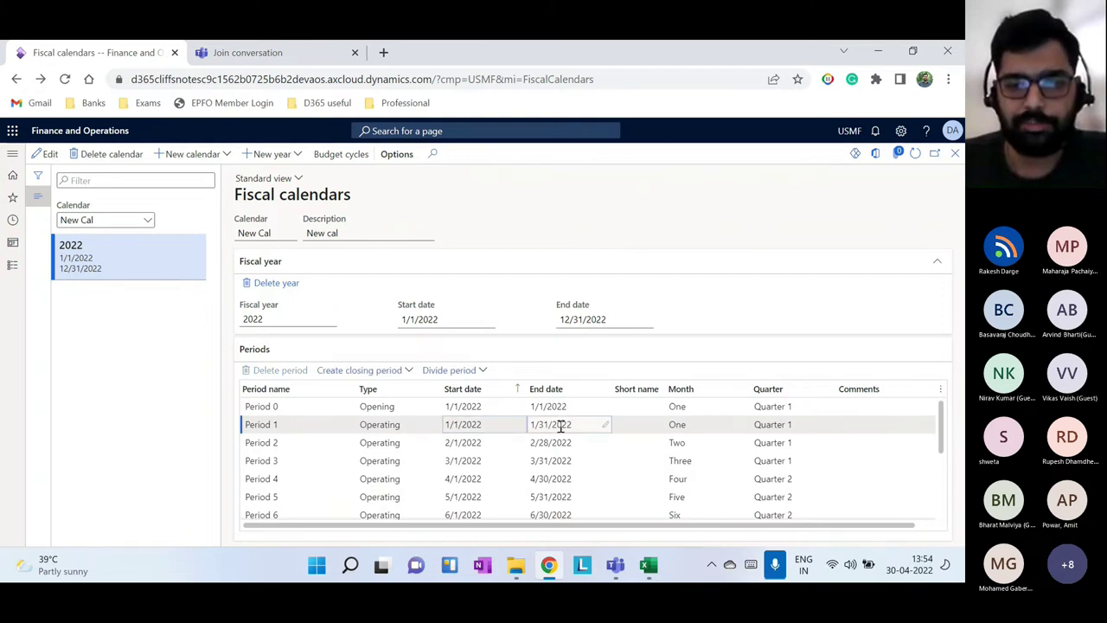
pyautogui.click(494, 442)
pyautogui.click(554, 444)
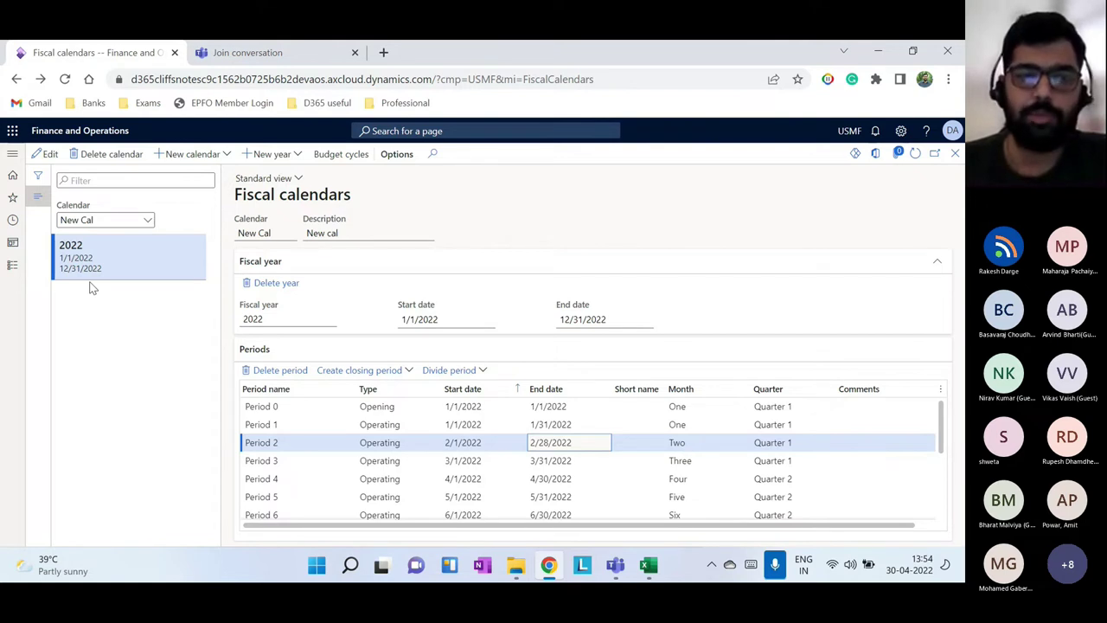
# Create fiscal year 2023 in the New Cal calendar, running 1/1/2023 to 12/31/2023 and copied from the last fiscal year
pyautogui.click(297, 155)
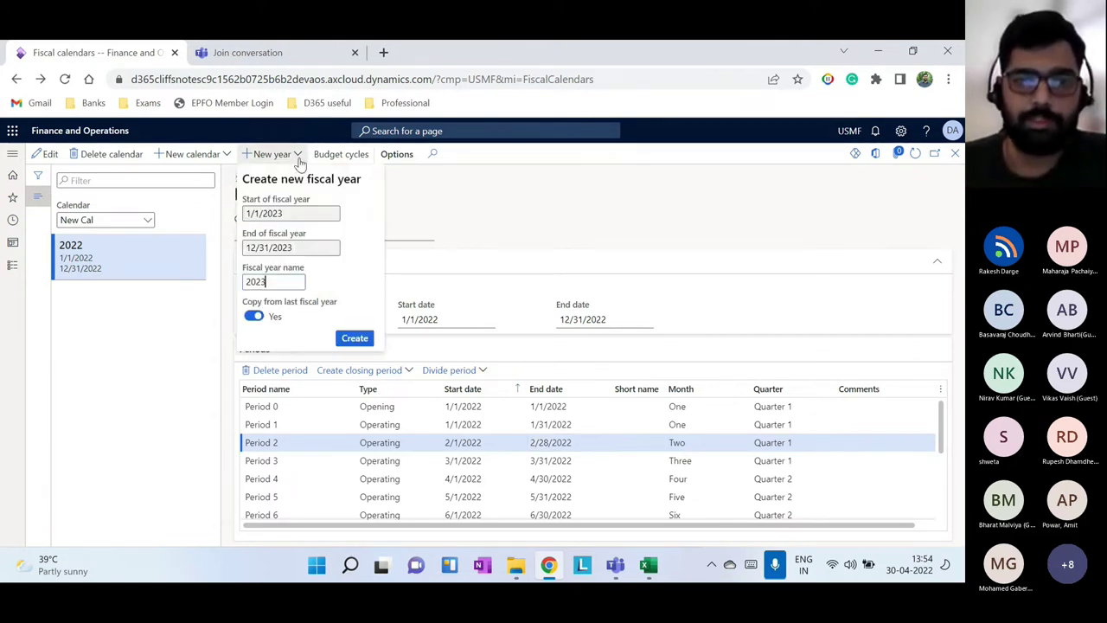
pyautogui.click(286, 215)
pyautogui.click(313, 246)
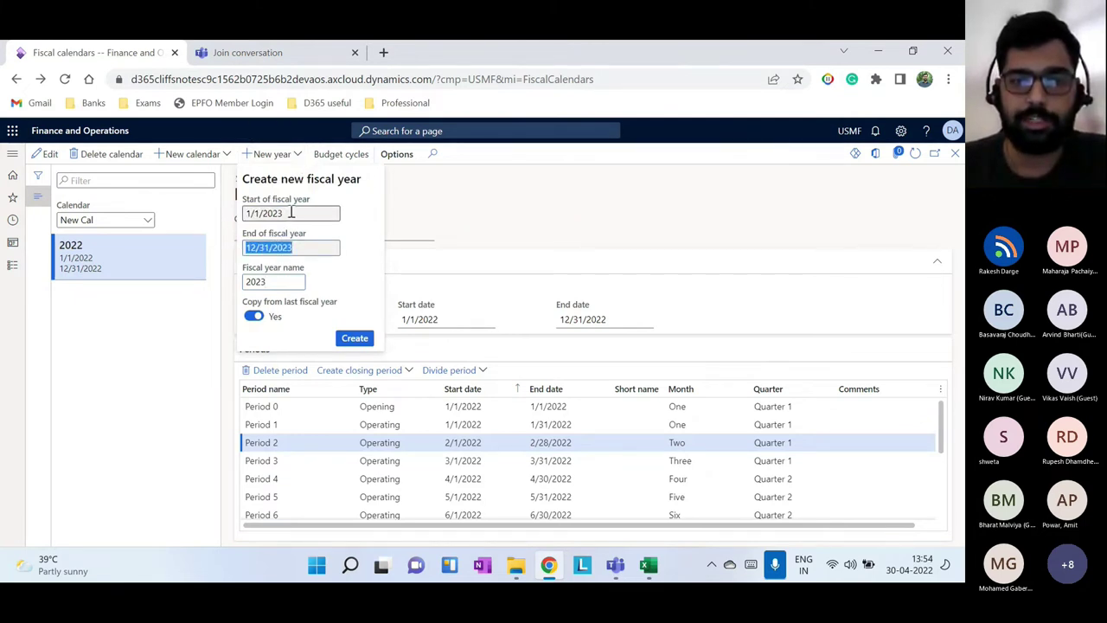
pyautogui.click(250, 283)
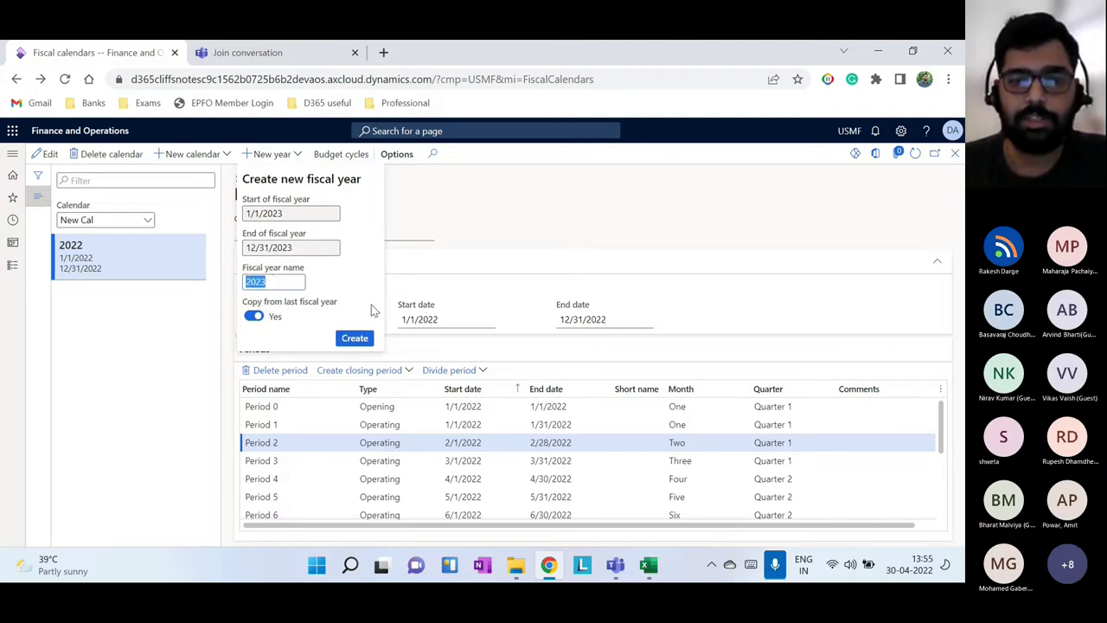
pyautogui.click(360, 339)
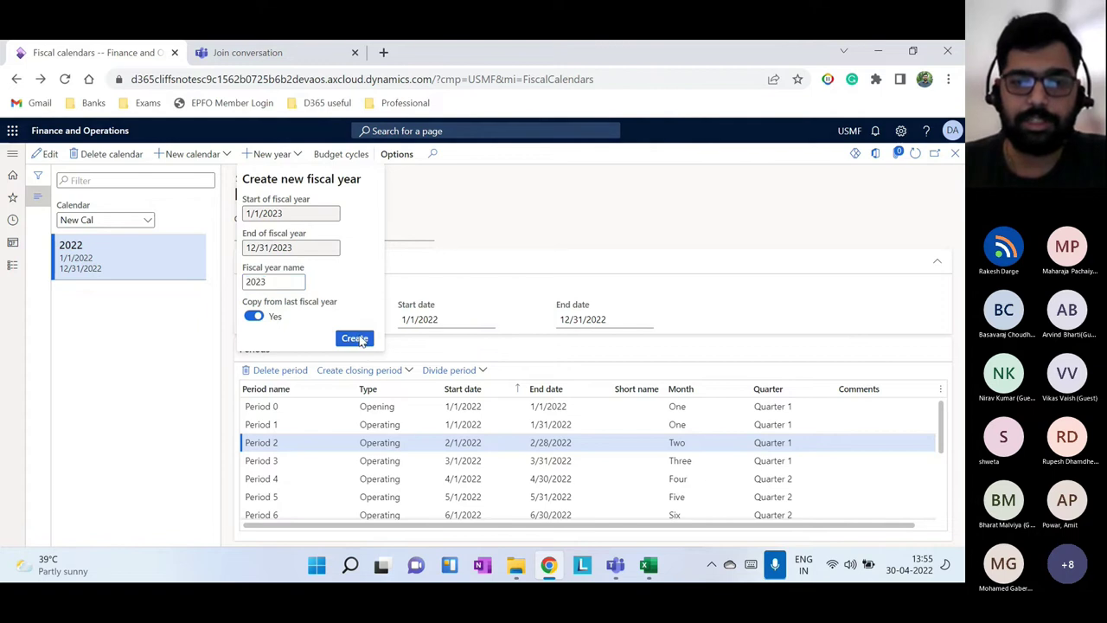
# Display the 2023 fiscal year of New Cal and look through its list of periods
pyautogui.click(118, 252)
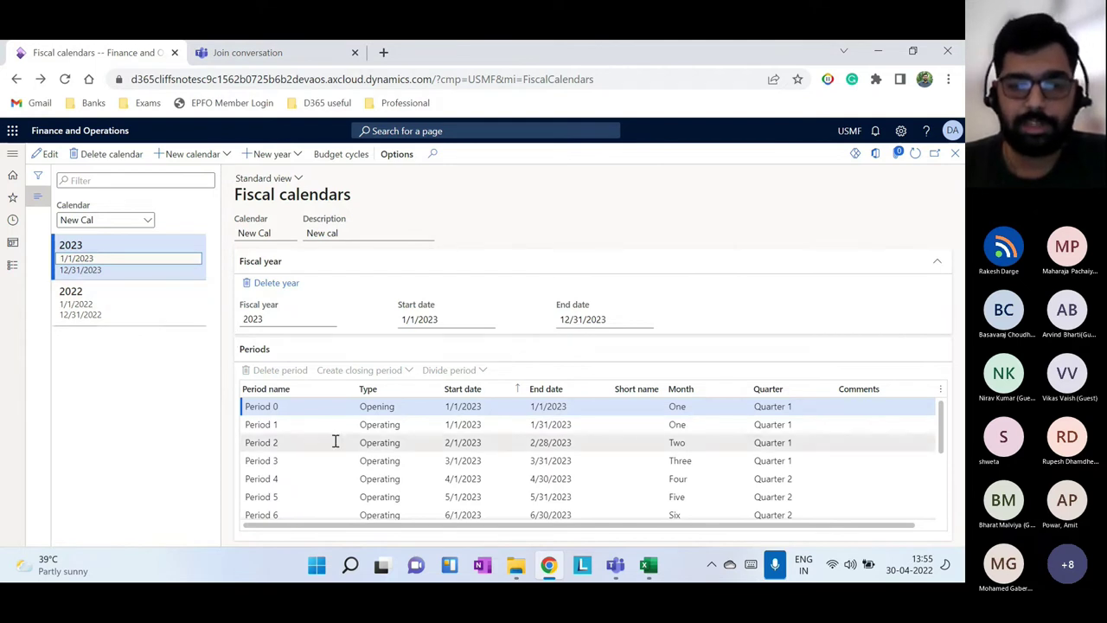
pyautogui.scroll(-3, 329, 479)
pyautogui.scroll(3, 347, 483)
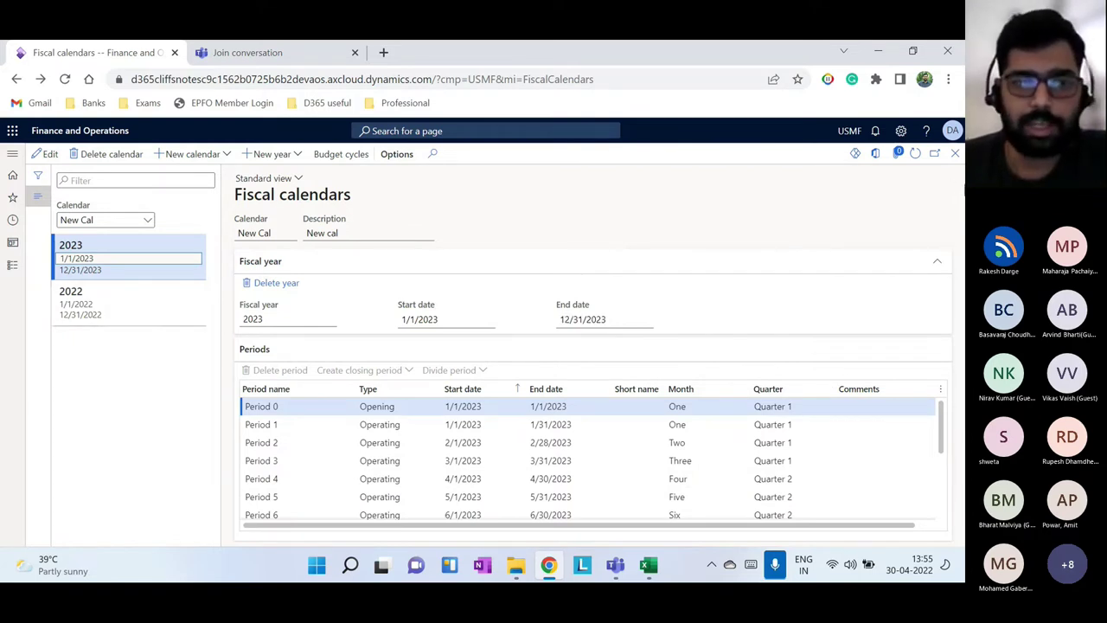
# Open the Ledger calendars page and display USMF's status for Period 1 of the Fiscal calendar's 2022 year
pyautogui.click(12, 266)
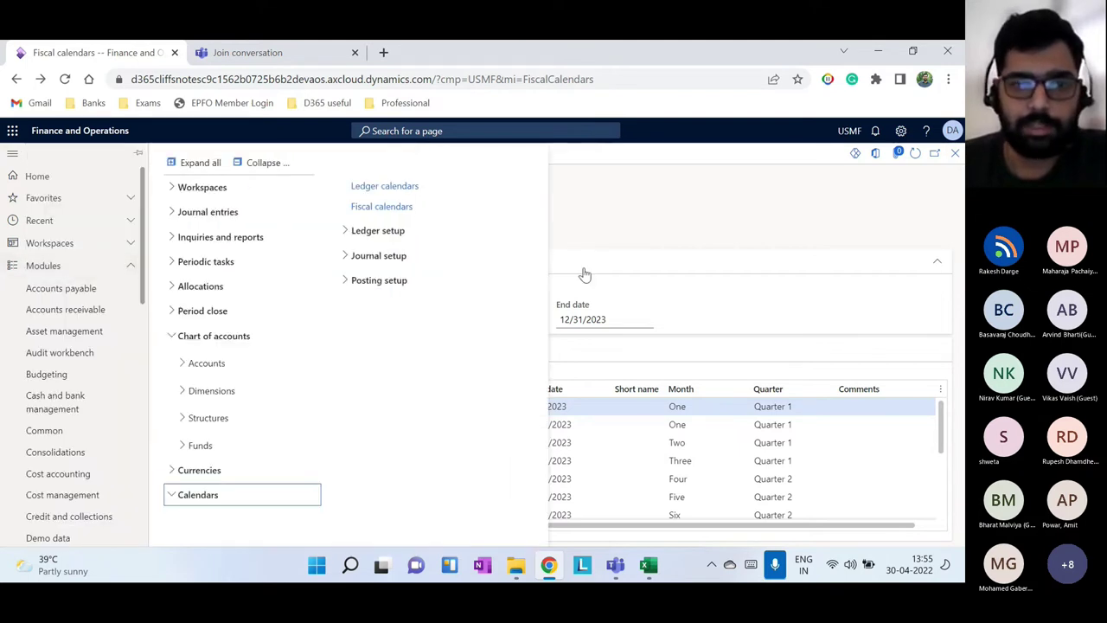
pyautogui.click(387, 186)
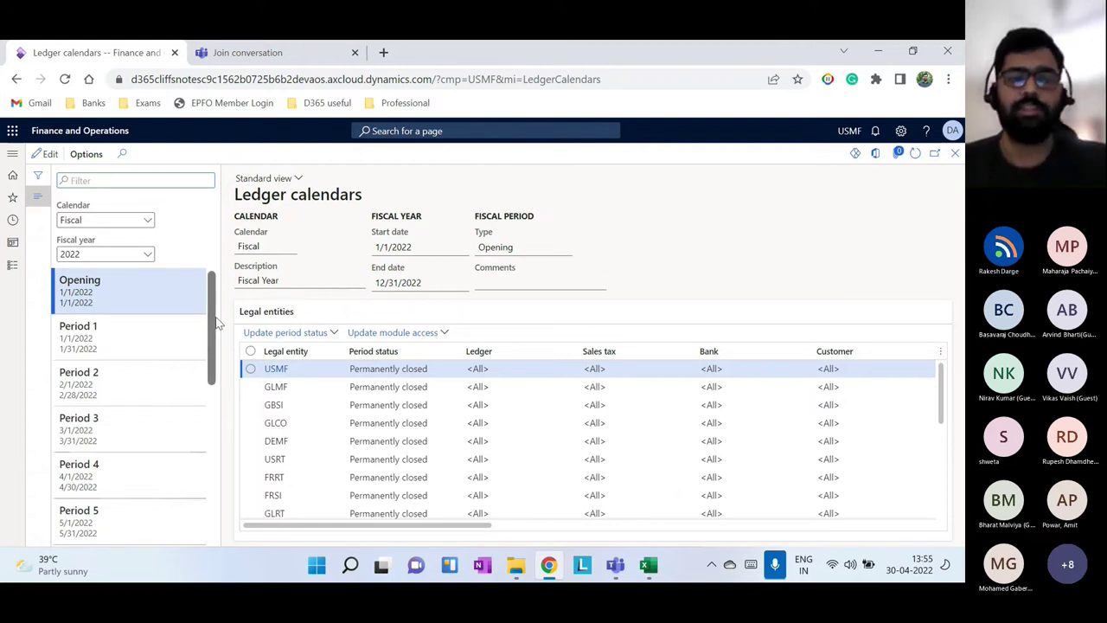
pyautogui.click(142, 334)
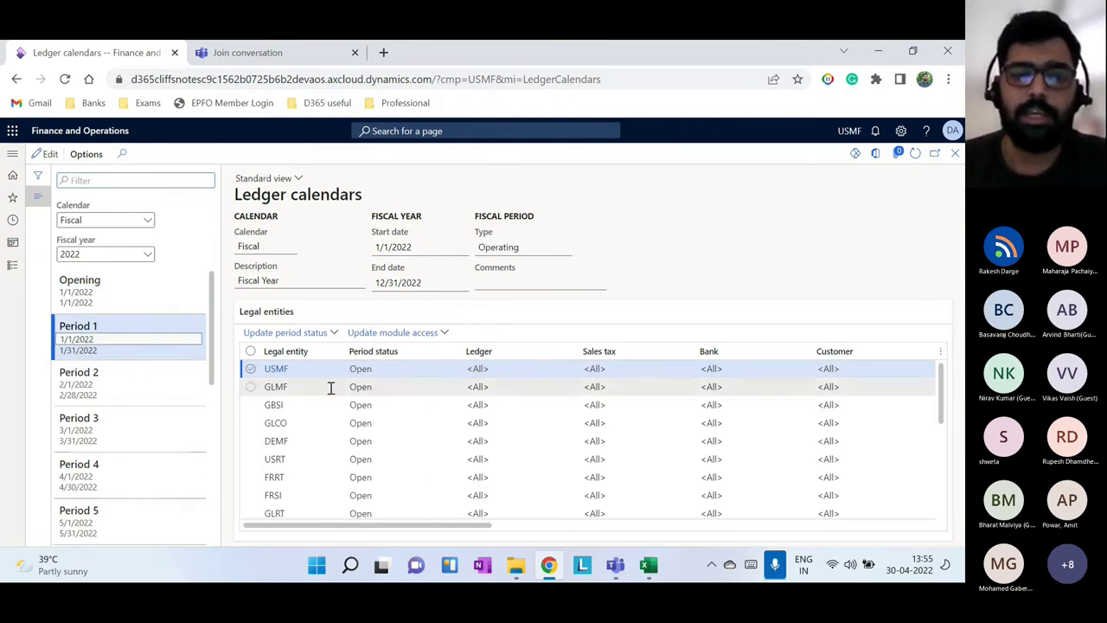
pyautogui.click(384, 369)
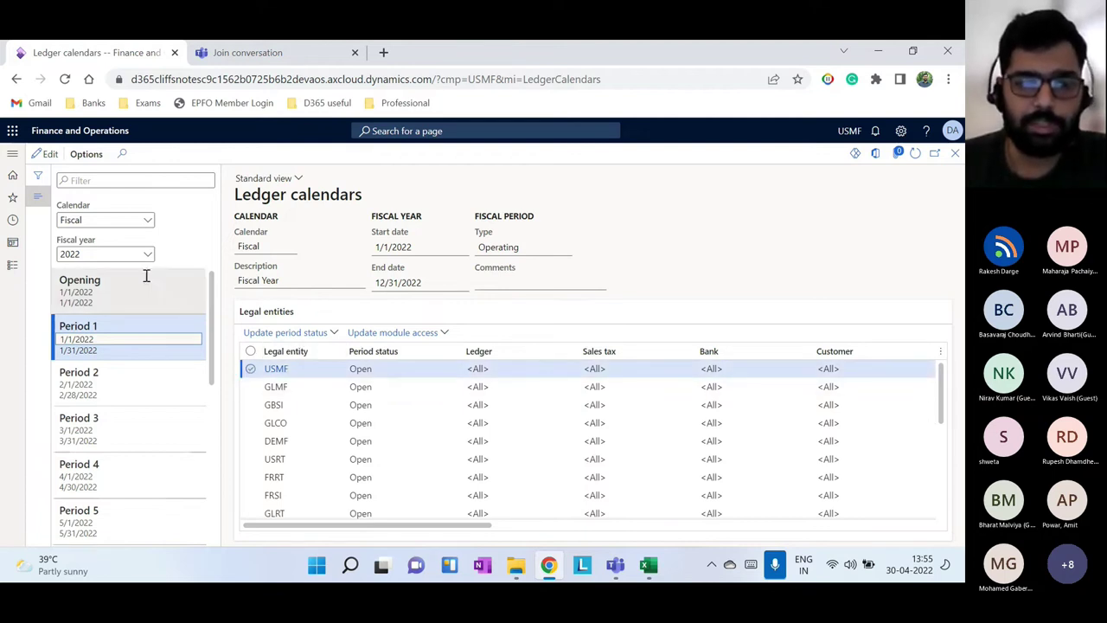
# Select legal entity USMF for Period 1, review the period status options, choose On hold, and dismiss the form without updating
pyautogui.click(337, 335)
pyautogui.click(250, 387)
pyautogui.click(293, 383)
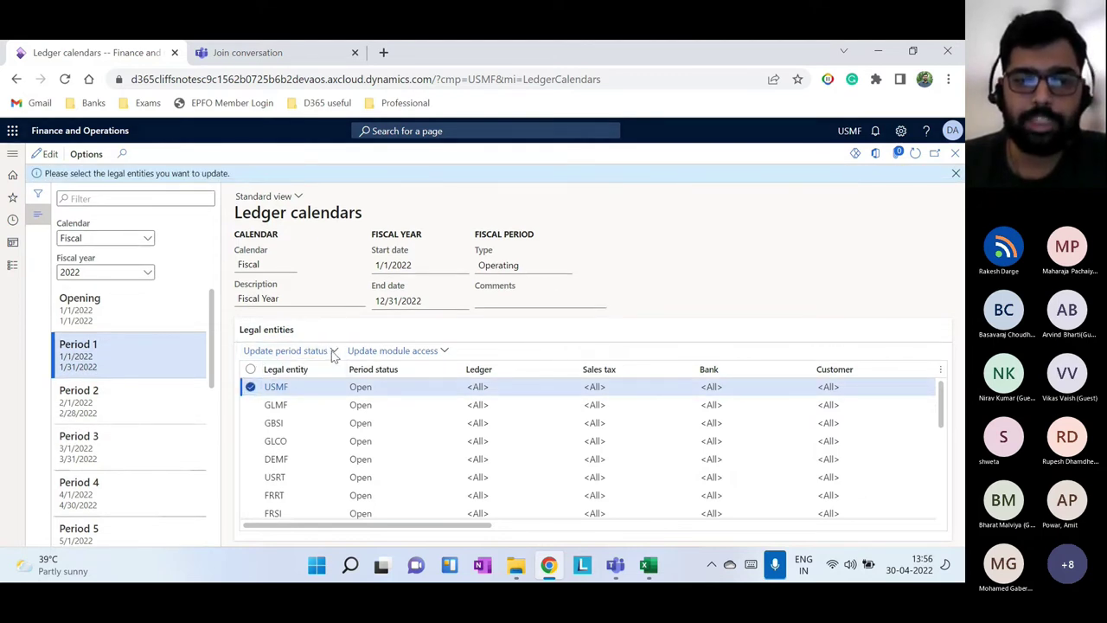
pyautogui.click(321, 352)
pyautogui.click(371, 424)
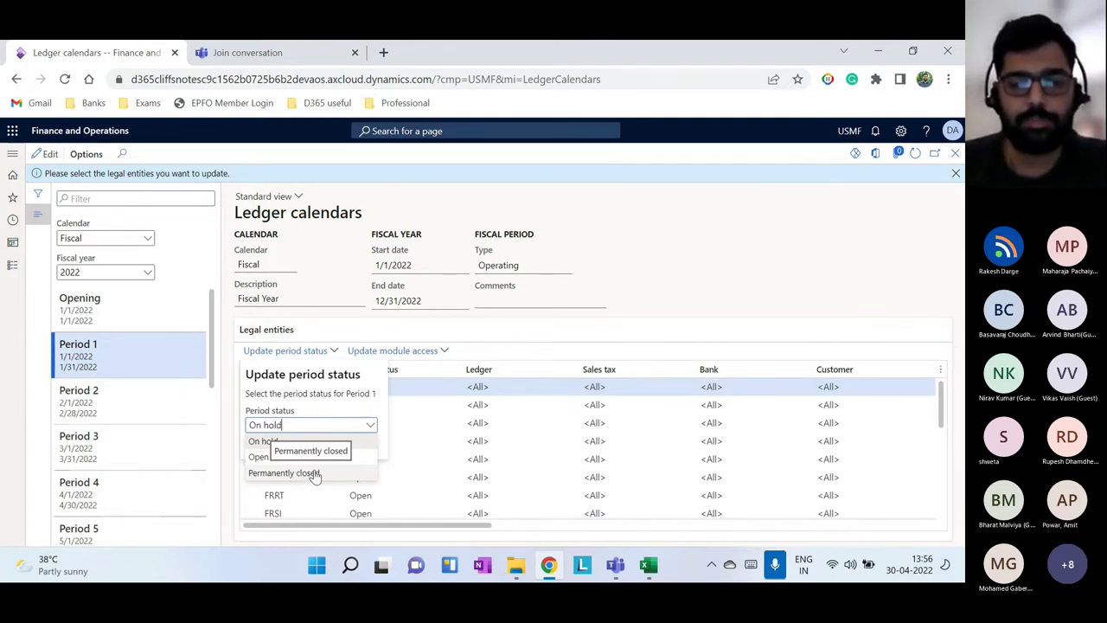
pyautogui.click(263, 442)
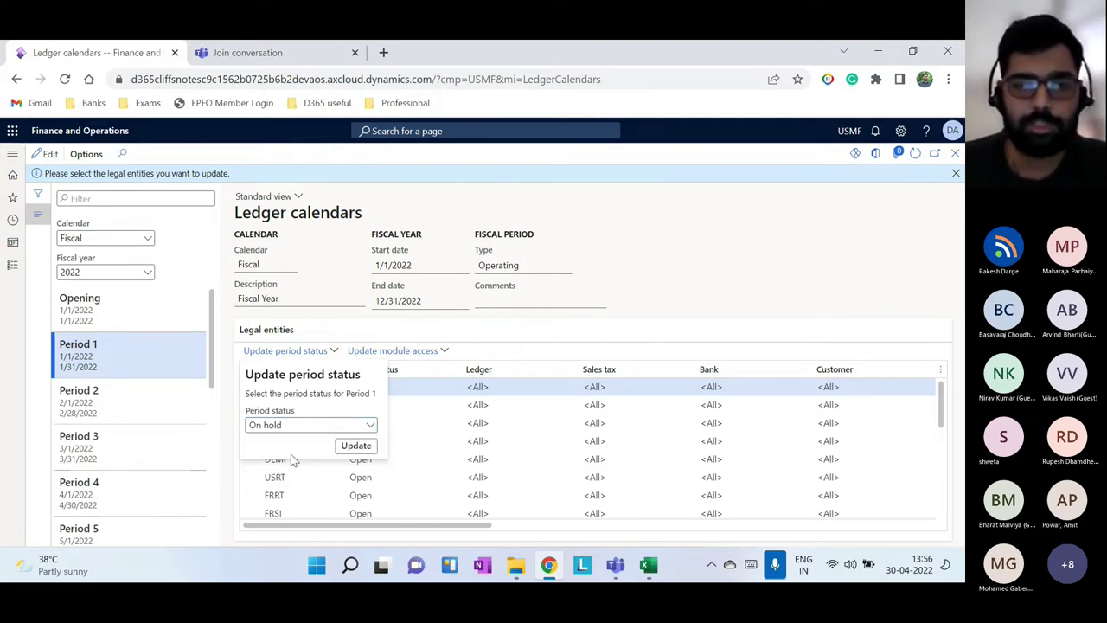
pyautogui.click(619, 321)
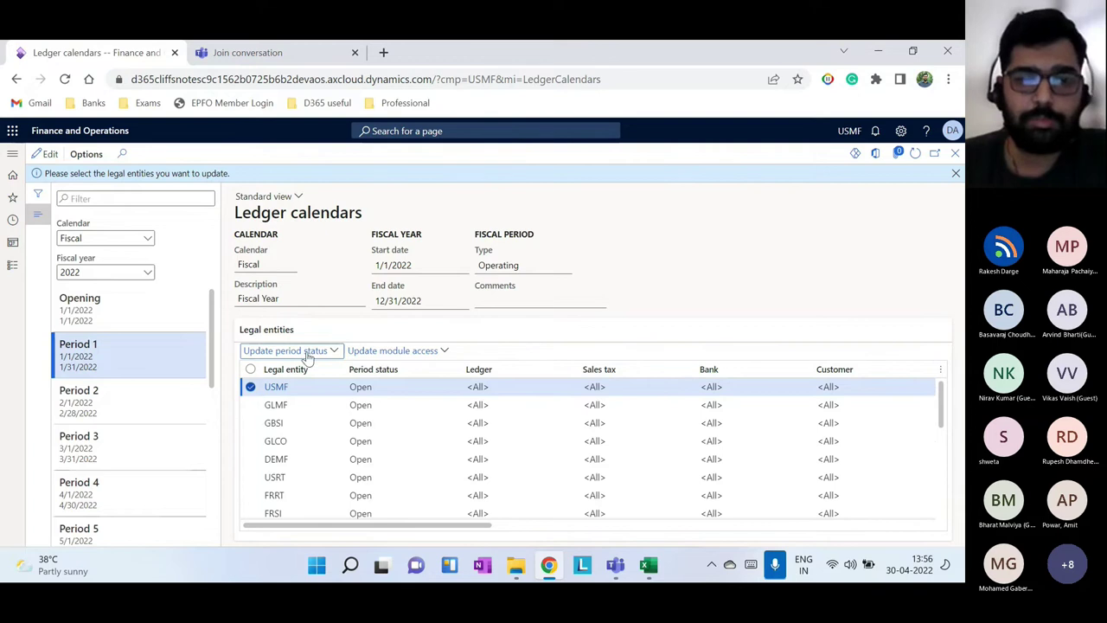
# Choose the Ledger module for USMF's Period 1 access, review the access levels, and dismiss the form without updating
pyautogui.click(253, 391)
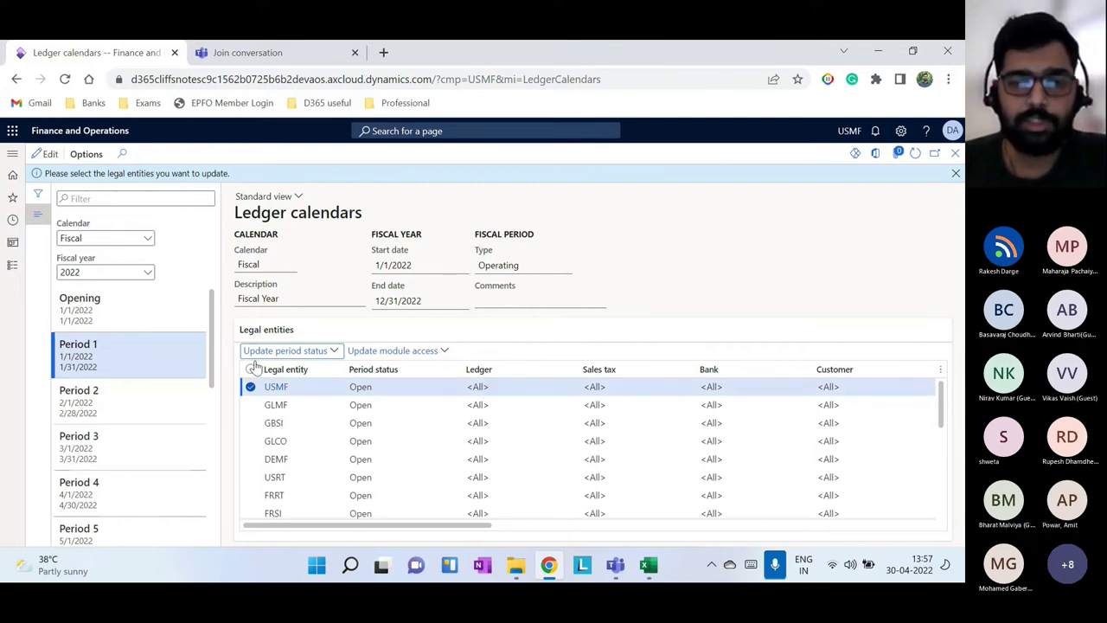
pyautogui.click(401, 353)
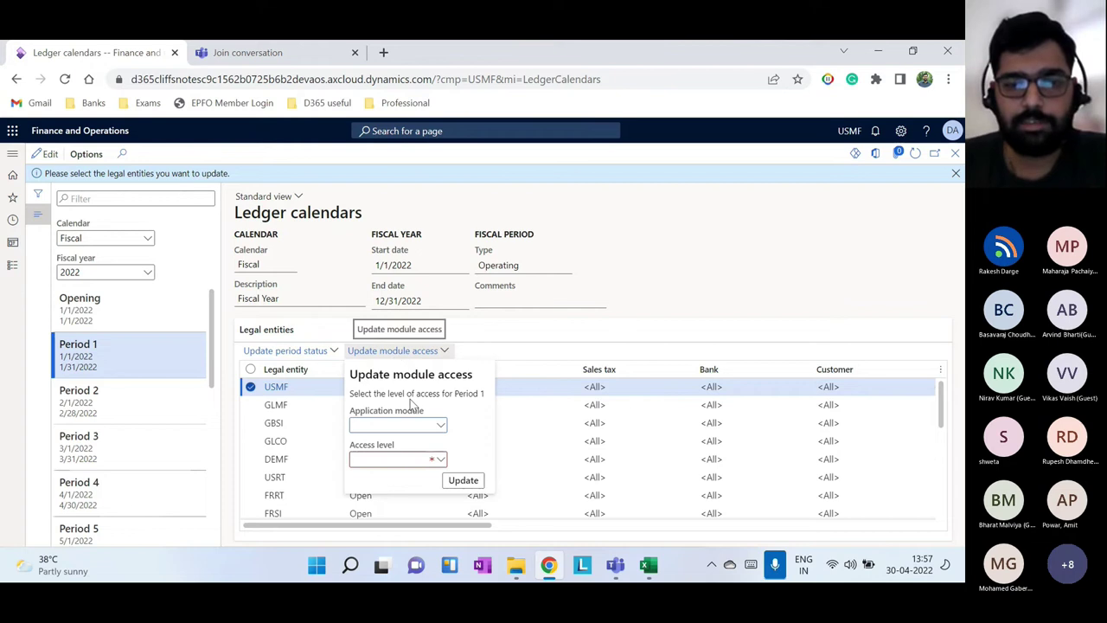
pyautogui.click(442, 427)
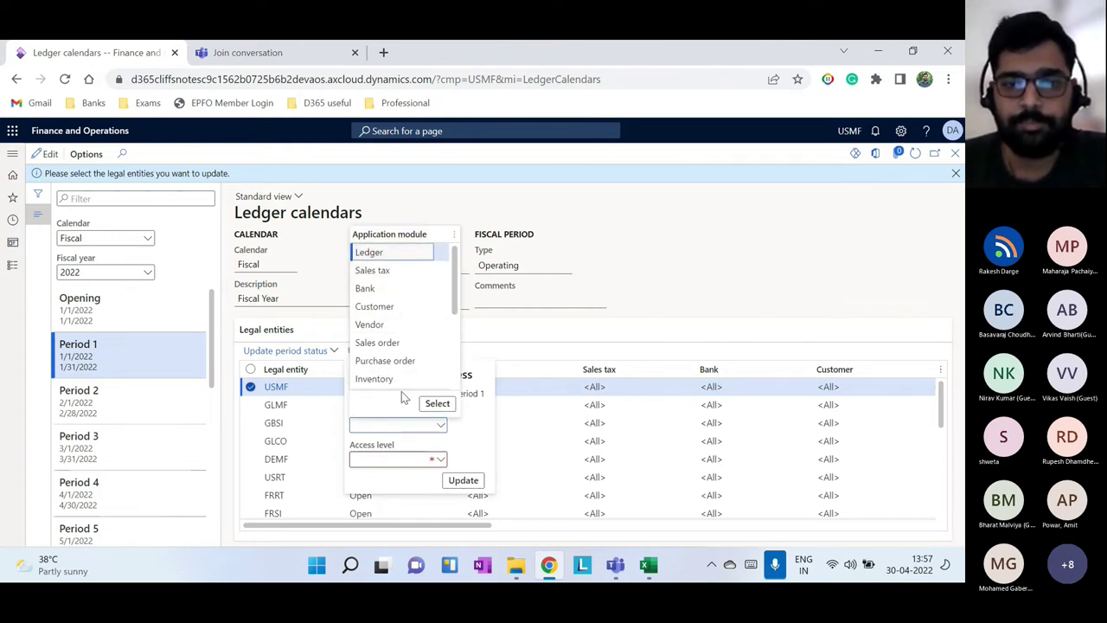
pyautogui.click(437, 404)
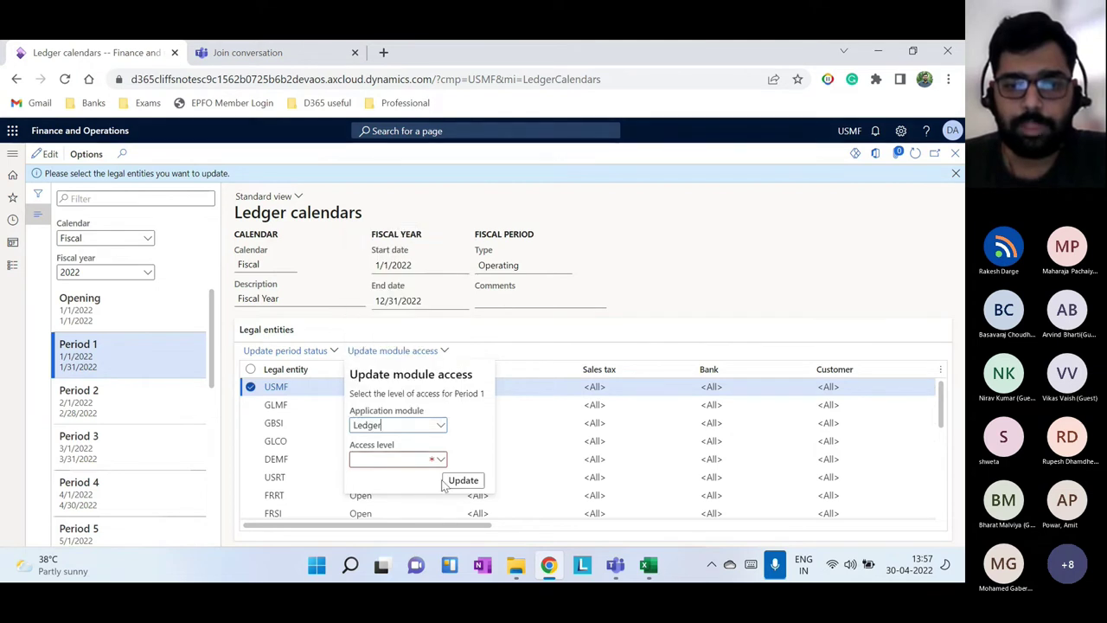
pyautogui.click(440, 460)
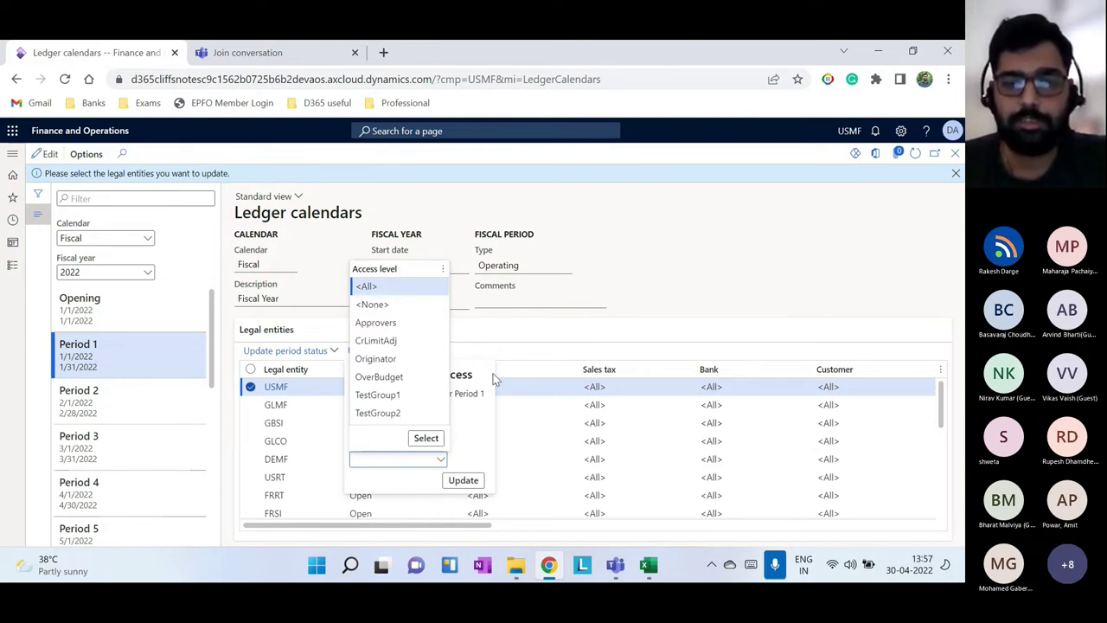
pyautogui.click(480, 431)
pyautogui.click(500, 452)
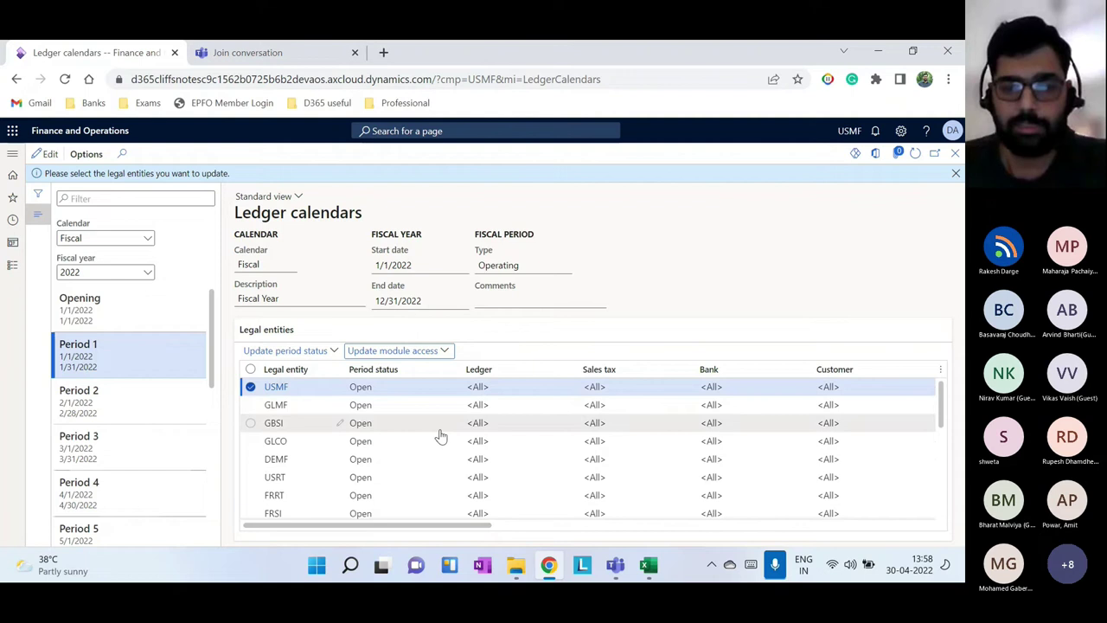
pyautogui.moveTo(480, 527)
pyautogui.mouseDown()
pyautogui.moveTo(893, 545)
pyautogui.moveTo(900, 529)
pyautogui.moveTo(499, 532)
pyautogui.mouseUp()
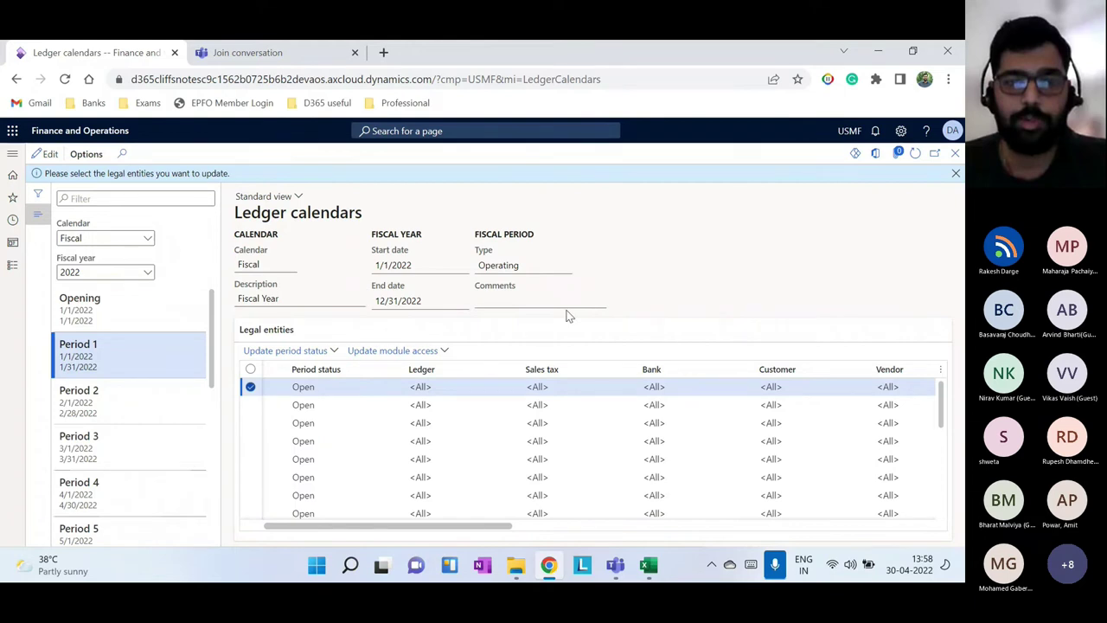
# Switch the ledger calendar to New Cal and inspect the legal entities for its 2022 Period 0 and Period 1
pyautogui.click(149, 241)
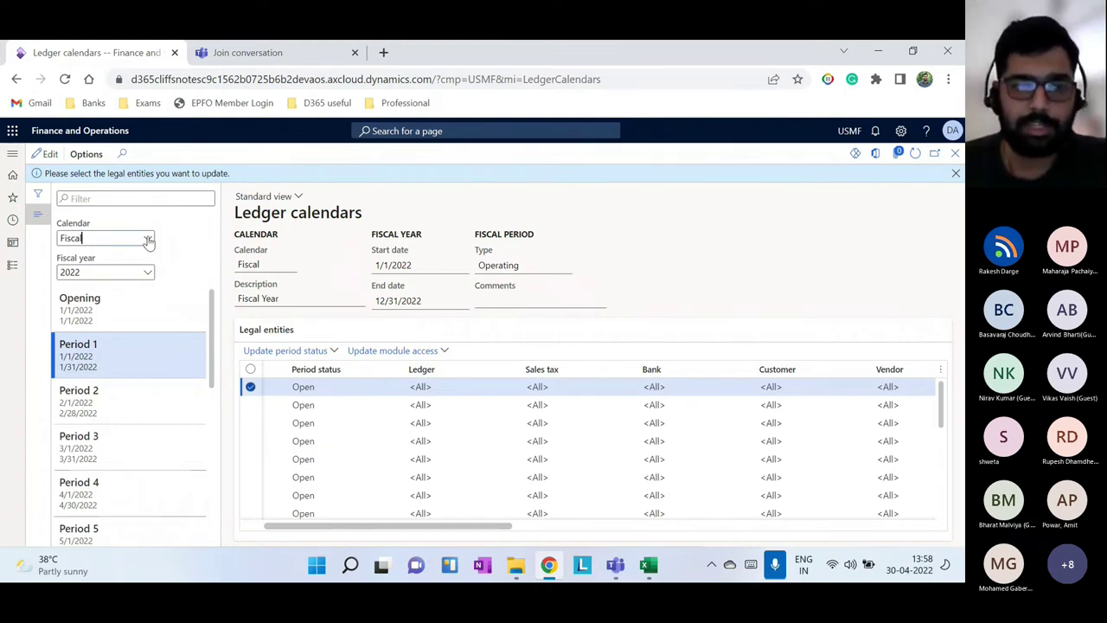
pyautogui.scroll(-3, 138, 320)
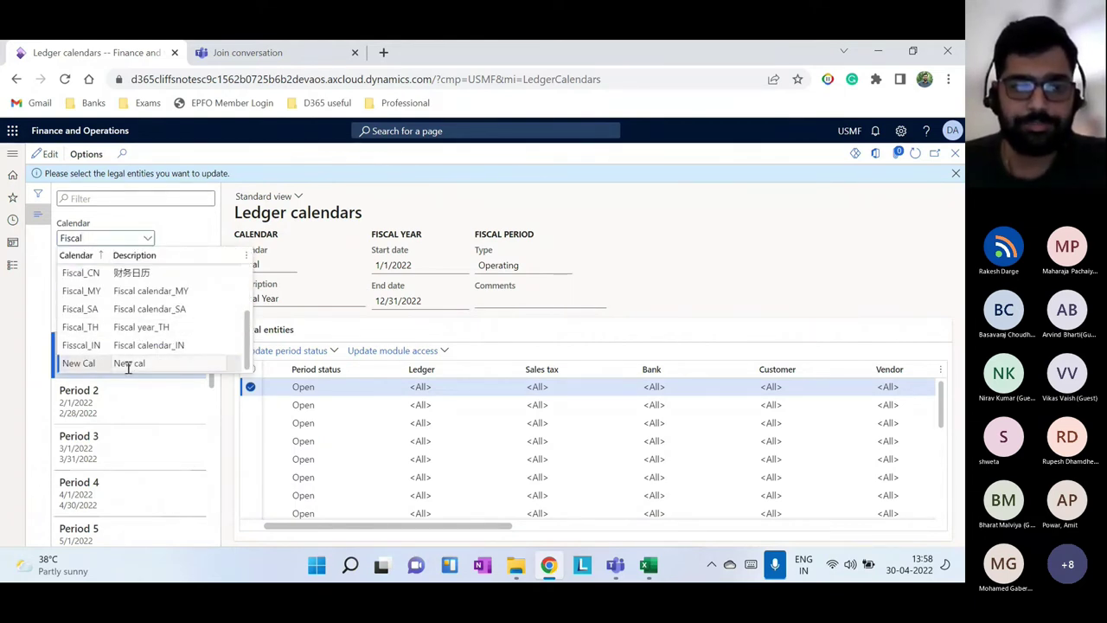
pyautogui.click(128, 365)
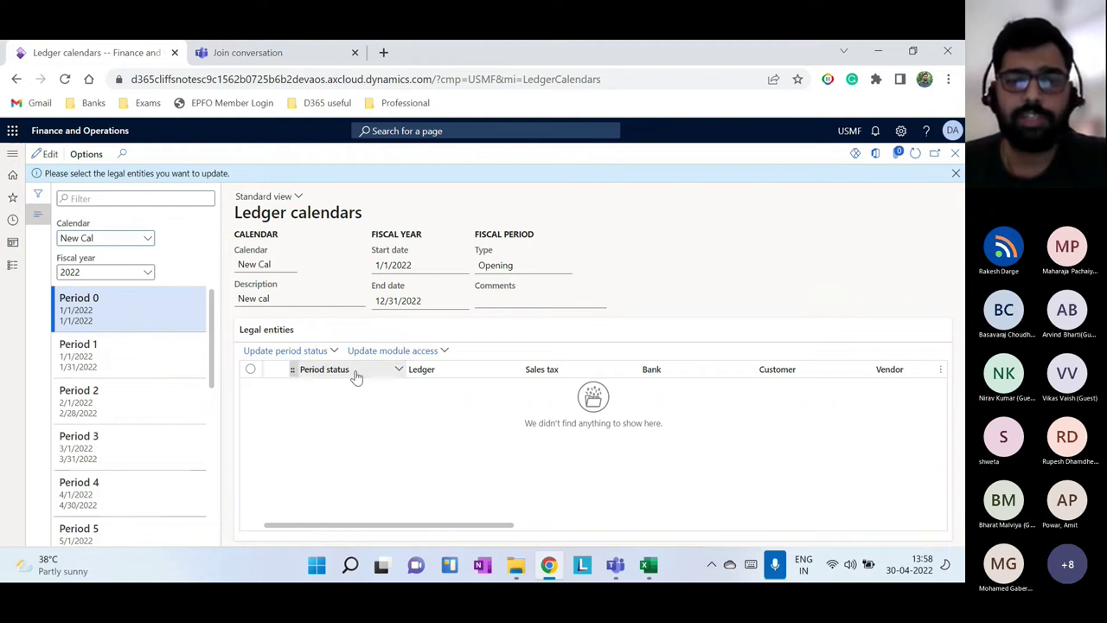
pyautogui.click(149, 364)
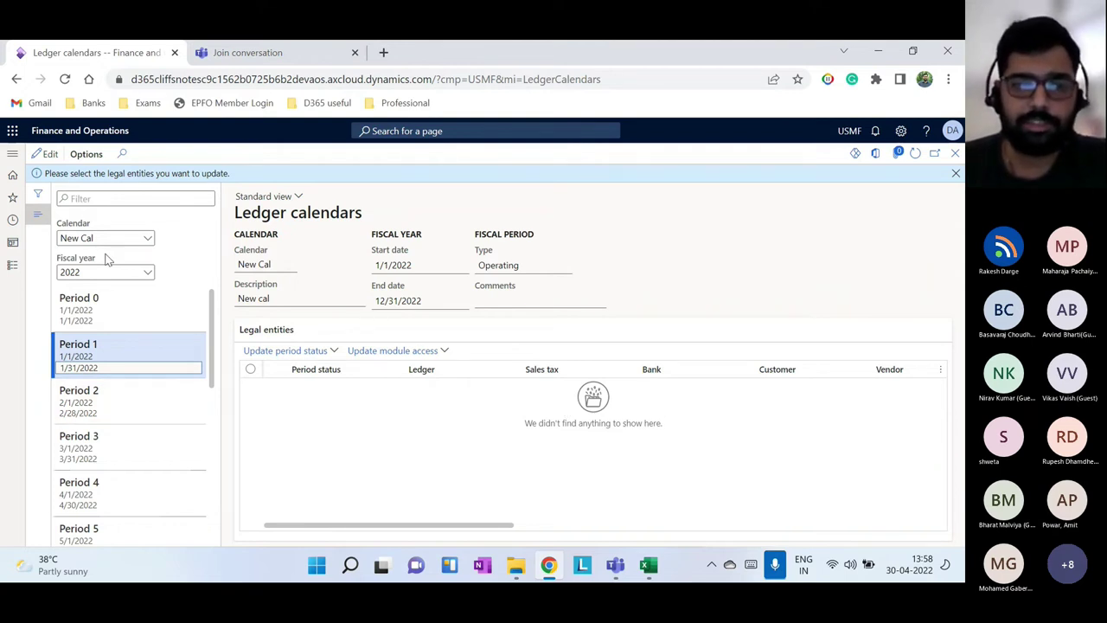
# Switch the ledger calendar back to Fiscal and display Period 1 of the 2022 fiscal year
pyautogui.click(147, 241)
pyautogui.click(149, 242)
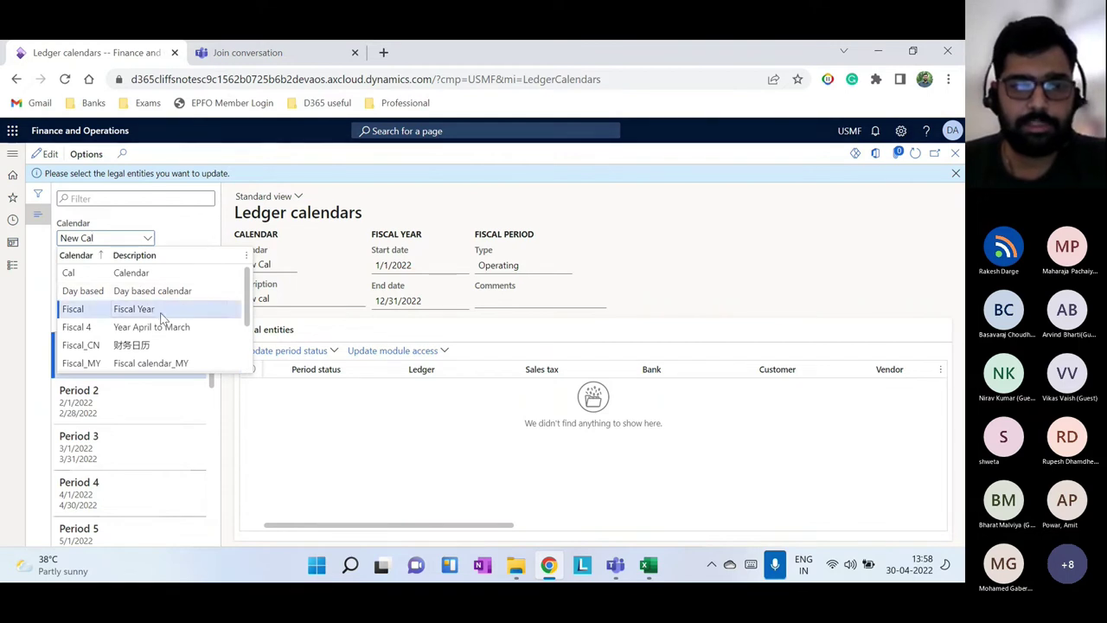
pyautogui.click(157, 310)
pyautogui.click(149, 367)
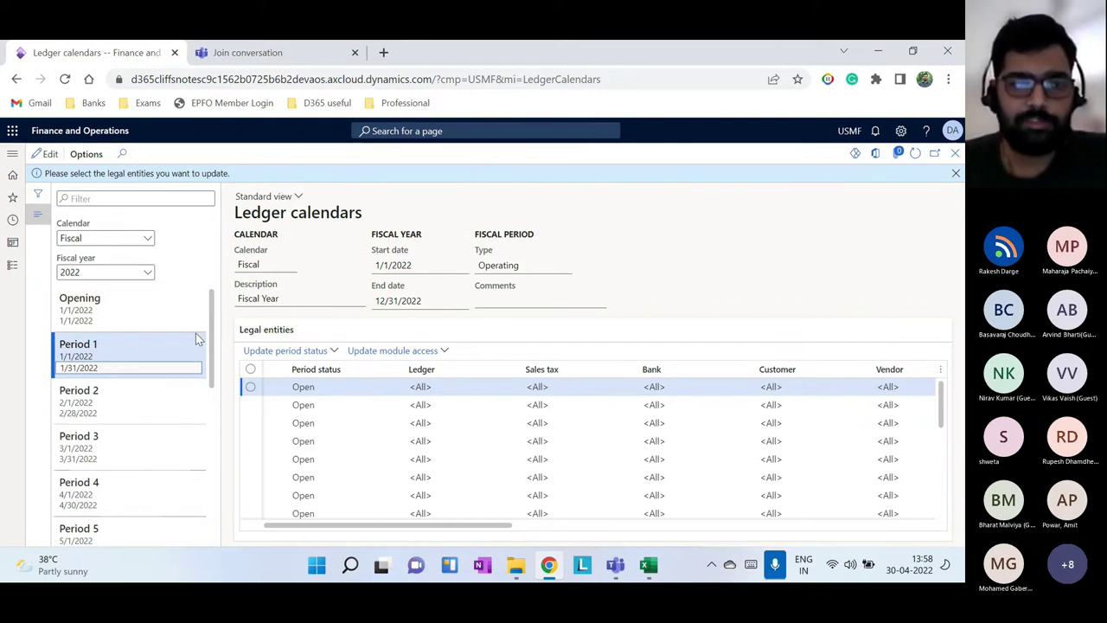
# Compare the legal entities' period statuses for Periods 1, 2 and 3 of the Fiscal calendar's 2022 year
pyautogui.click(148, 271)
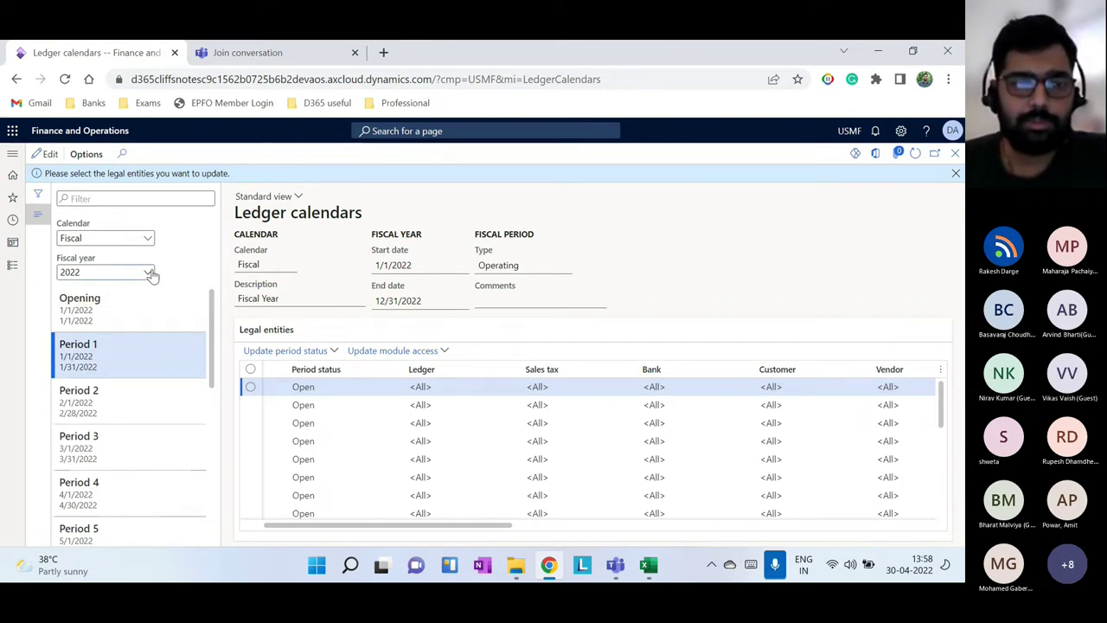
pyautogui.click(663, 274)
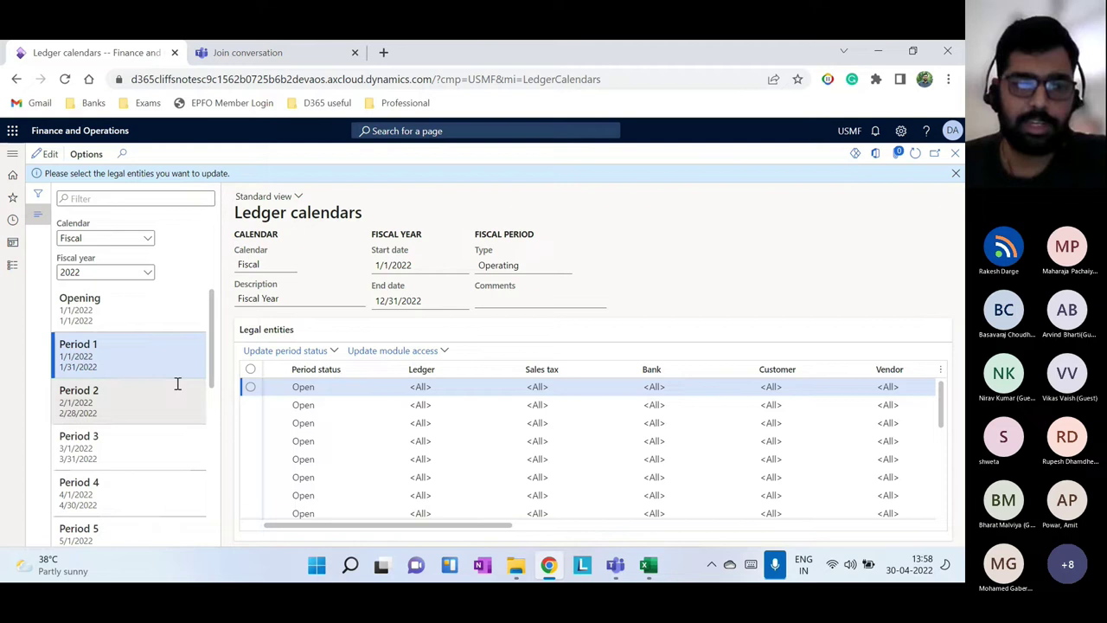
pyautogui.click(147, 402)
pyautogui.click(141, 440)
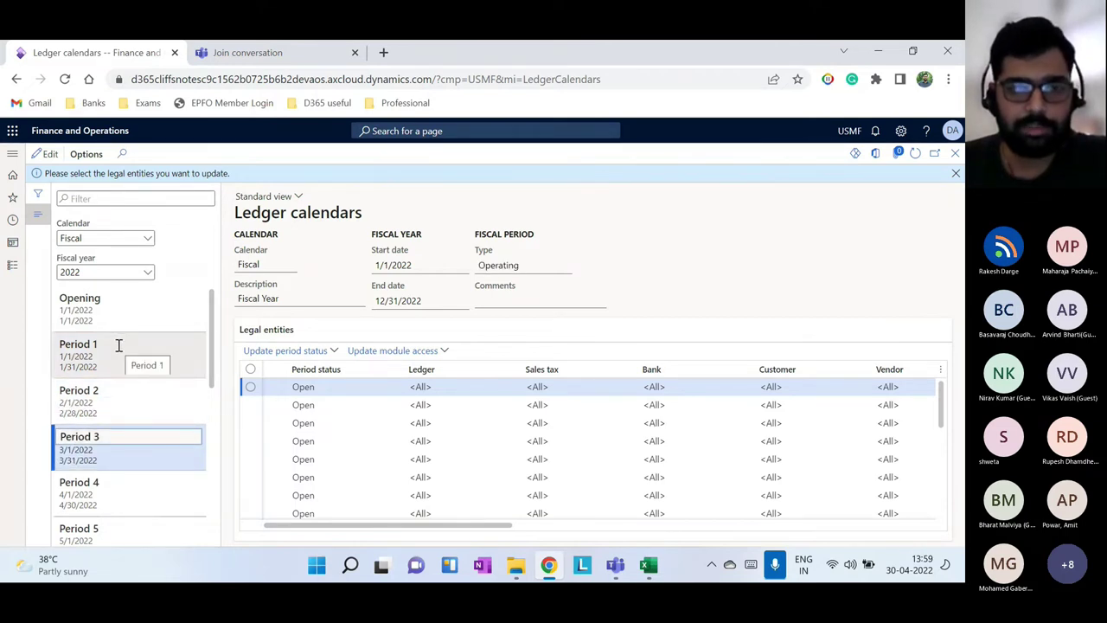
pyautogui.click(307, 391)
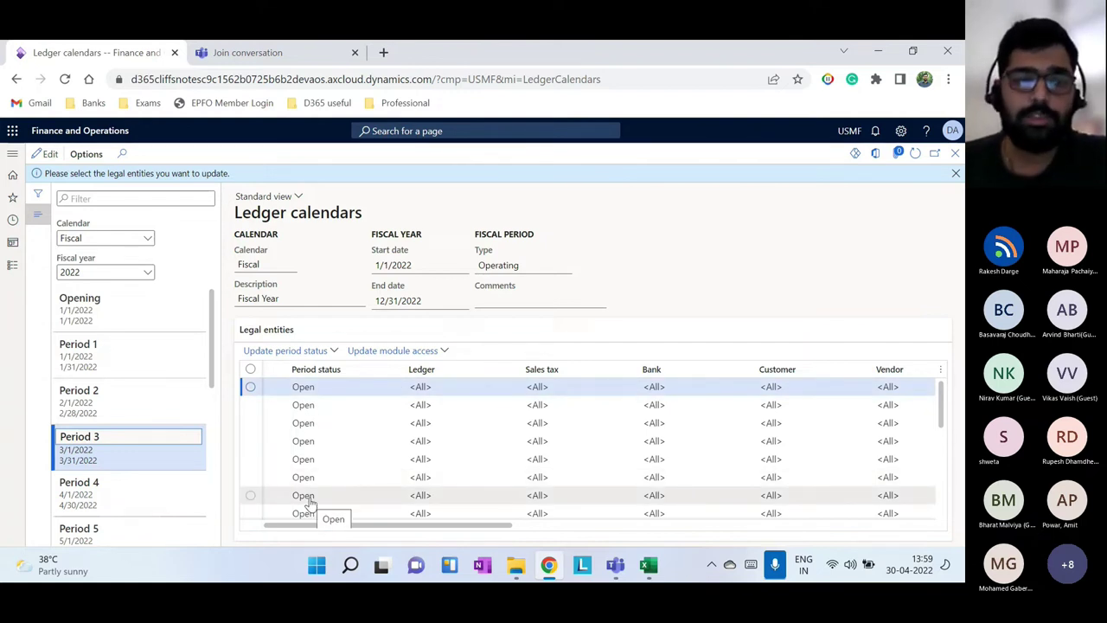
pyautogui.click(128, 341)
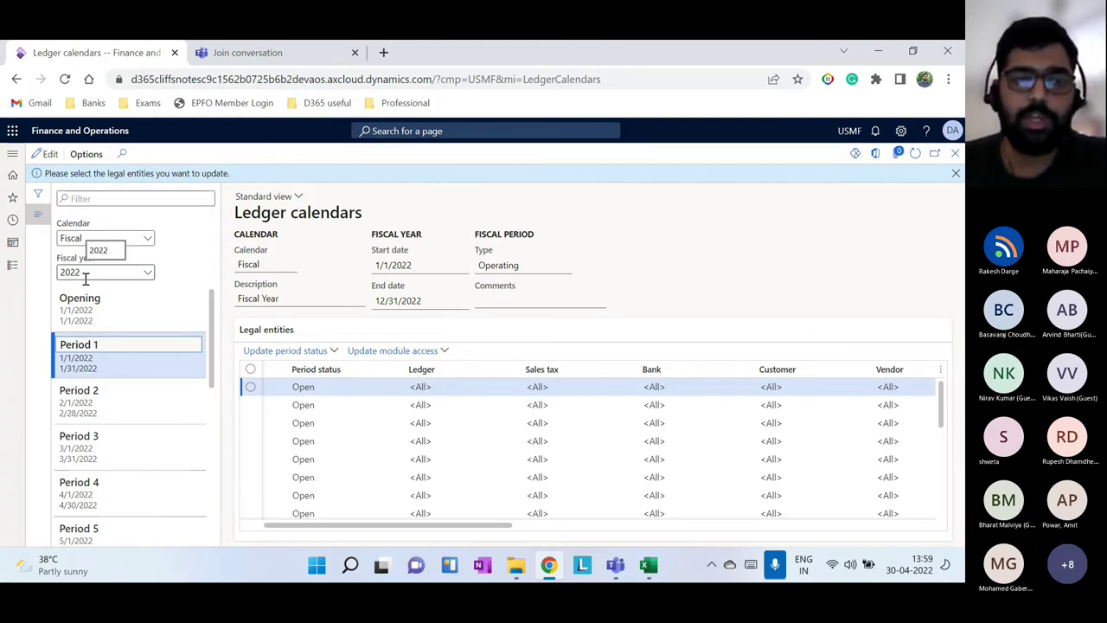
pyautogui.click(119, 410)
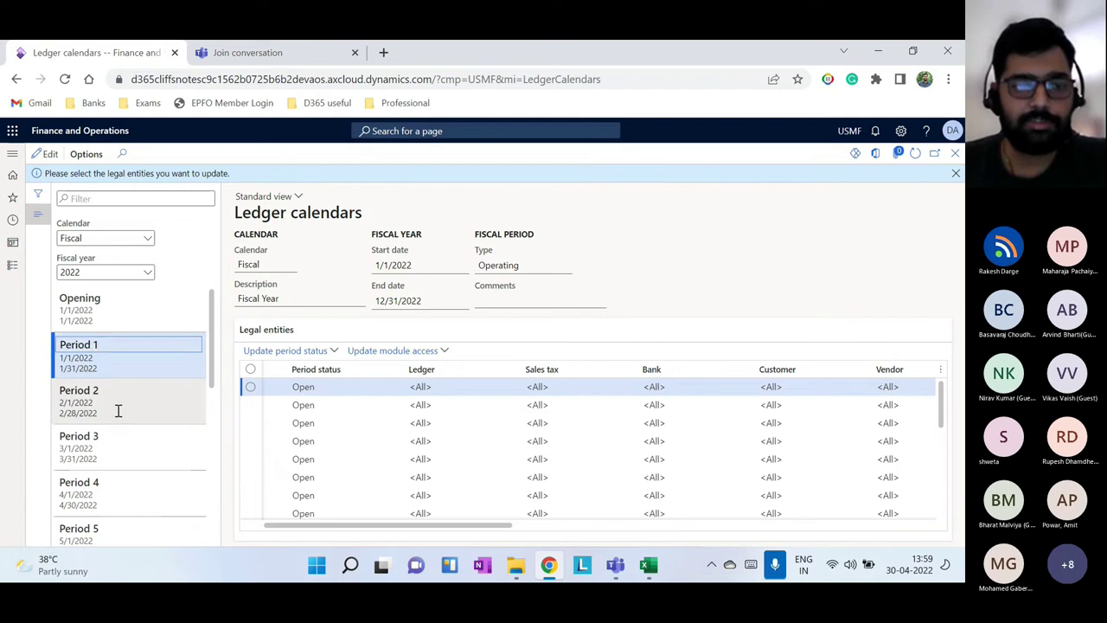
# Compare the legal entities' statuses for Periods 12 and 1 of the Fiscal calendar's 2022 year, and dismiss the notification
pyautogui.scroll(-5, 113, 468)
pyautogui.click(116, 467)
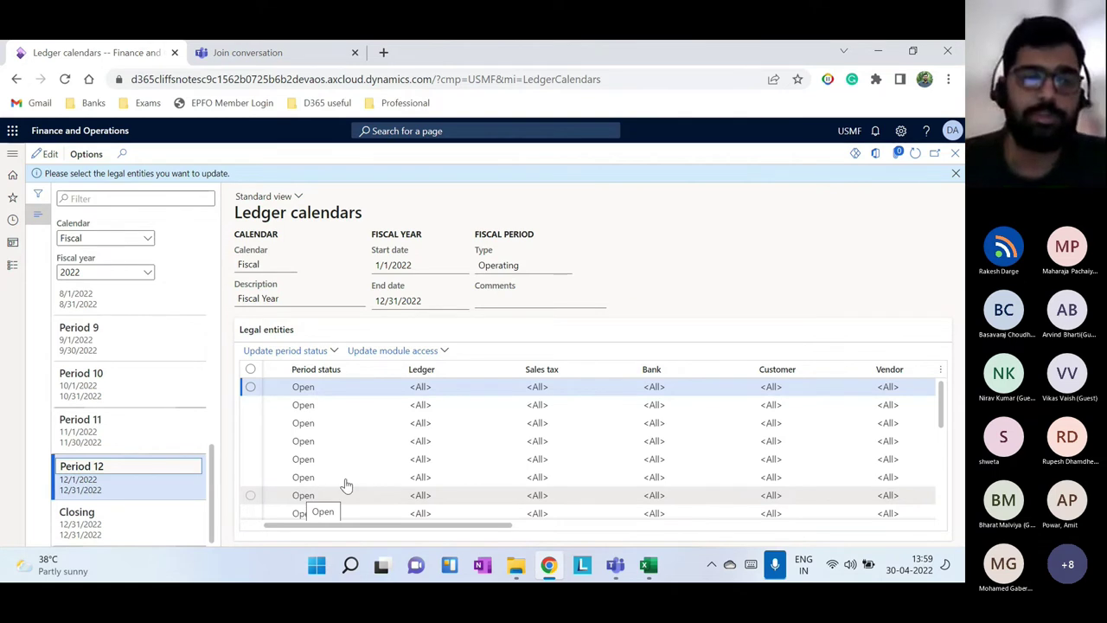
pyautogui.scroll(5, 181, 401)
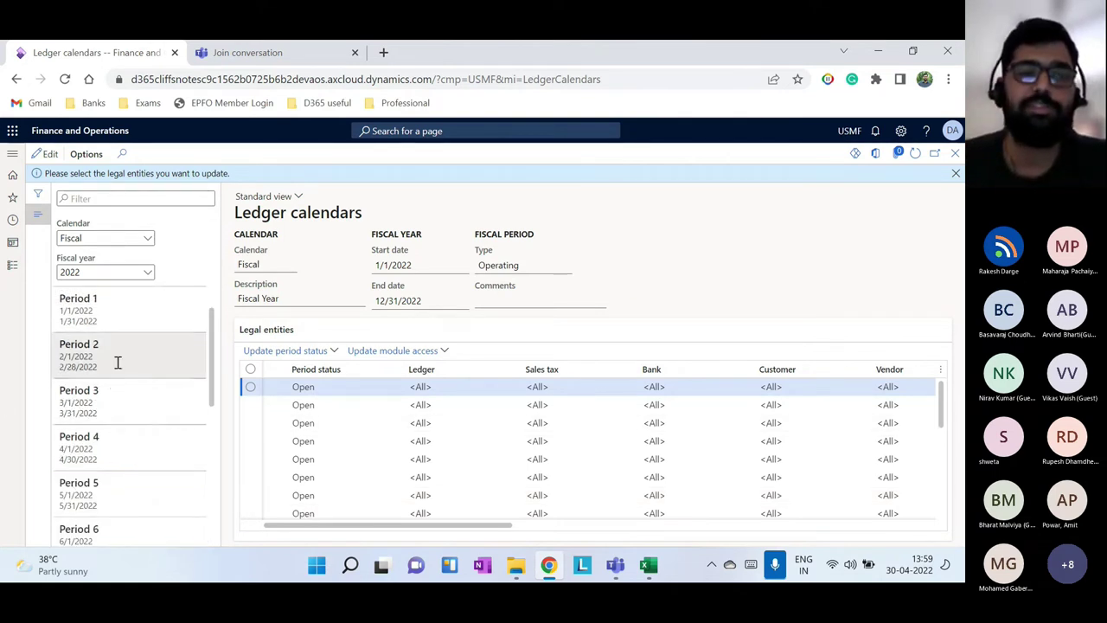
pyautogui.click(125, 319)
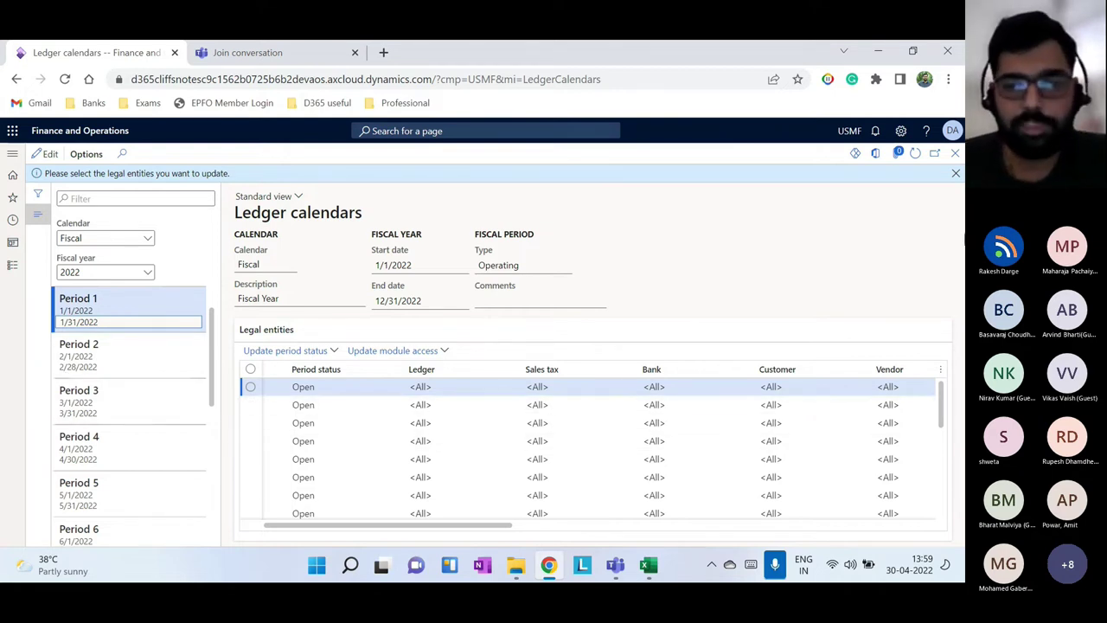
pyautogui.click(956, 173)
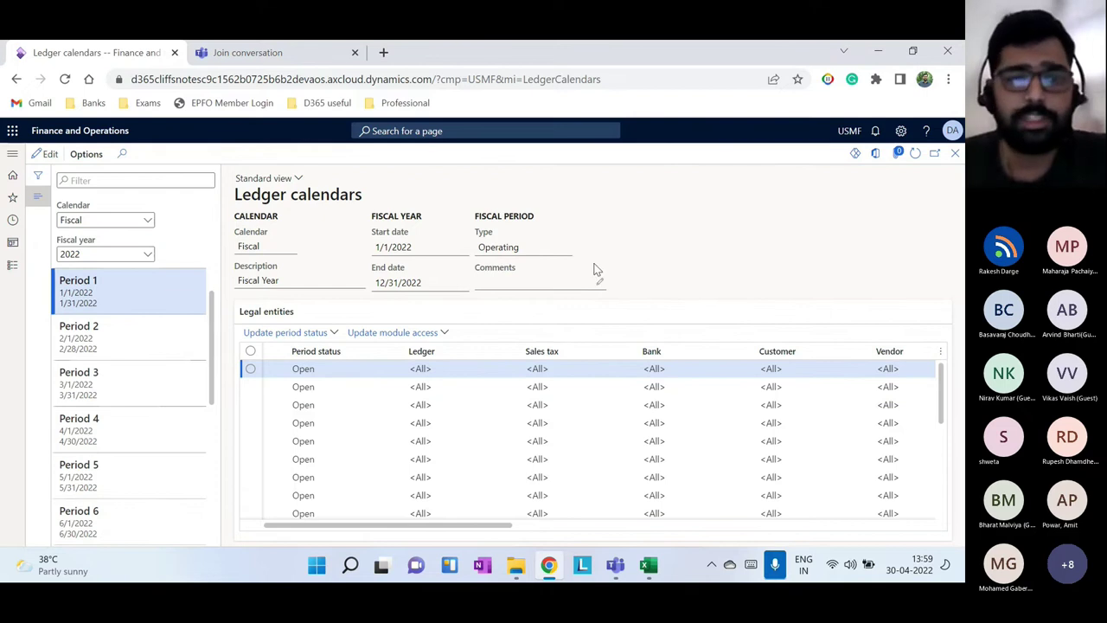
# Switch to the Accounting Scenarios workbook in Excel and review the first Setup block's agenda topics from Chart Of Accounts to Exchange rates
pyautogui.click(648, 565)
pyautogui.click(171, 317)
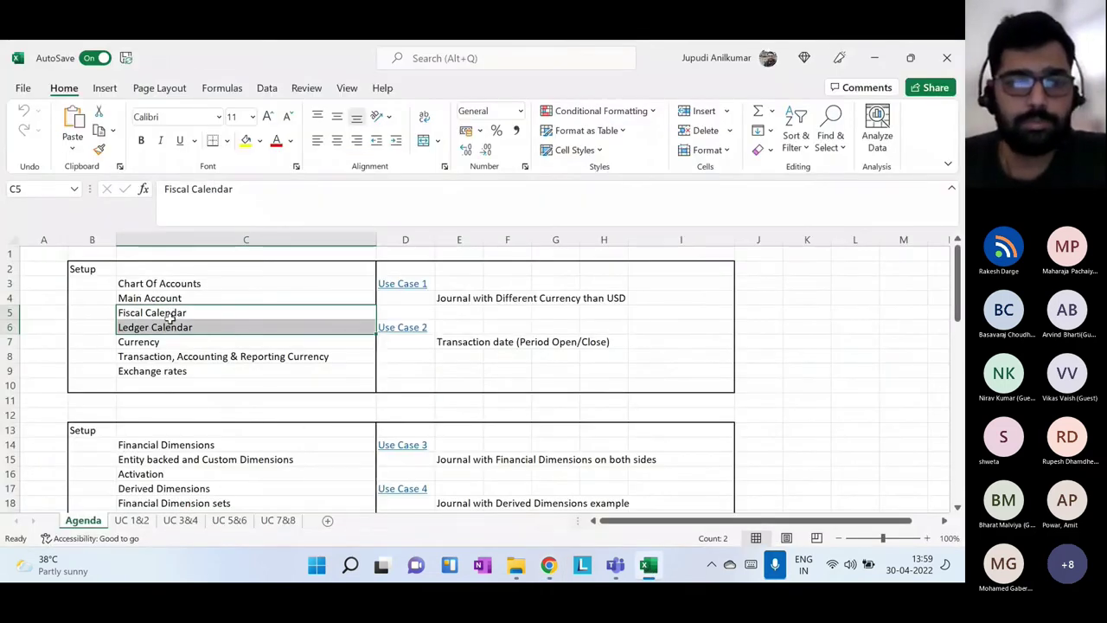
pyautogui.click(167, 330)
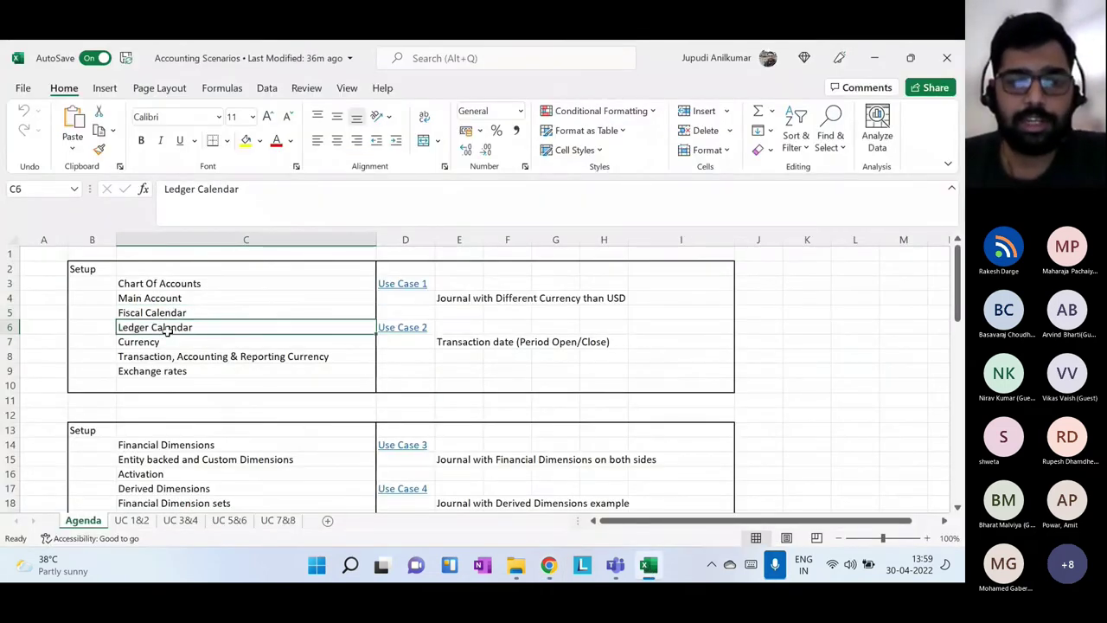
pyautogui.moveTo(165, 285); pyautogui.dragTo(165, 365)
pyautogui.click(164, 343)
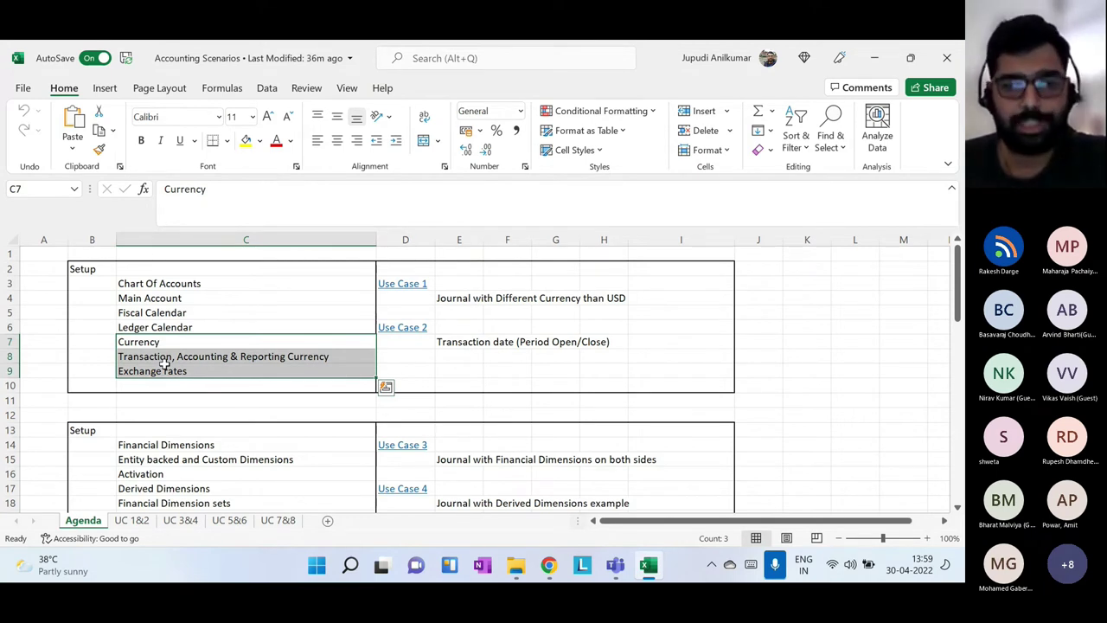
# Switch back to Finance and Operations in Chrome, leave Ledger calendars, and filter the general ledger's Currencies page by currency code USD
pyautogui.click(548, 565)
pyautogui.click(955, 153)
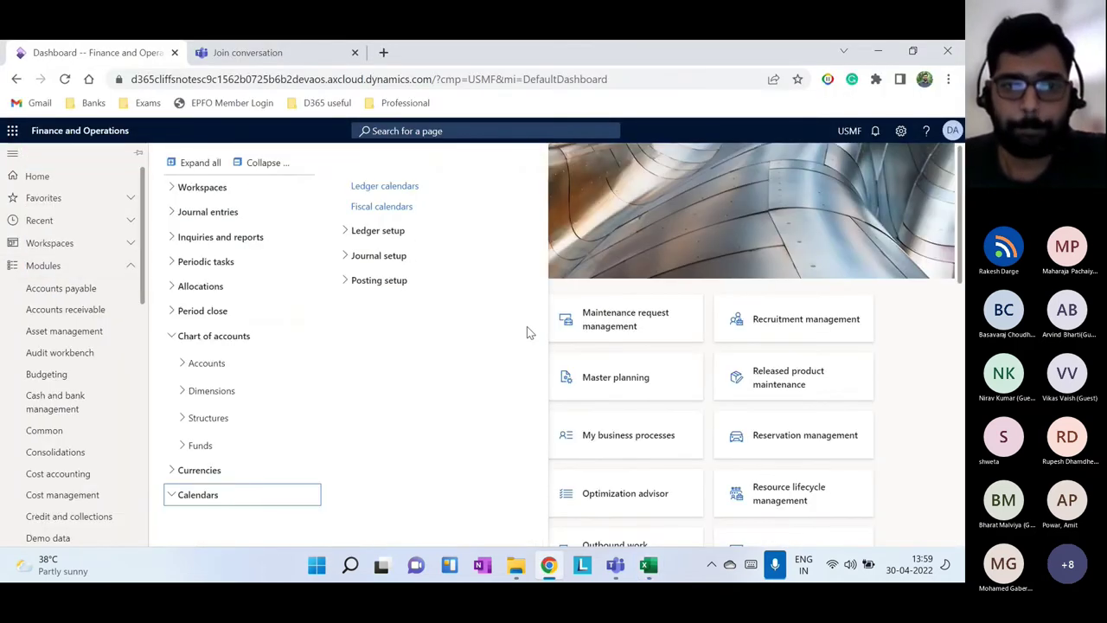
pyautogui.click(265, 162)
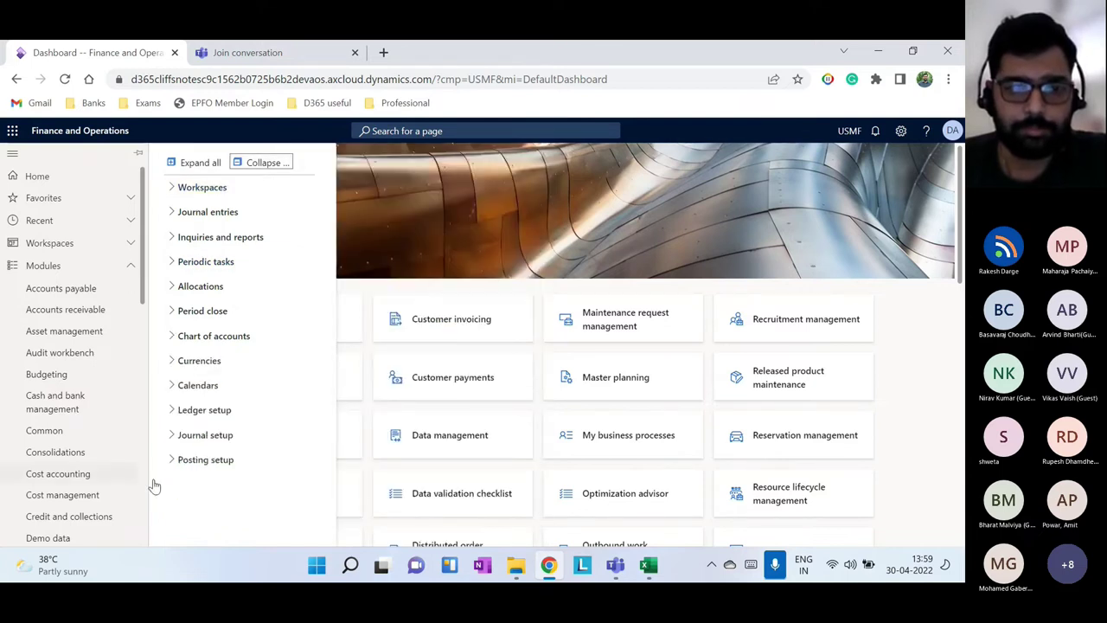
pyautogui.click(201, 363)
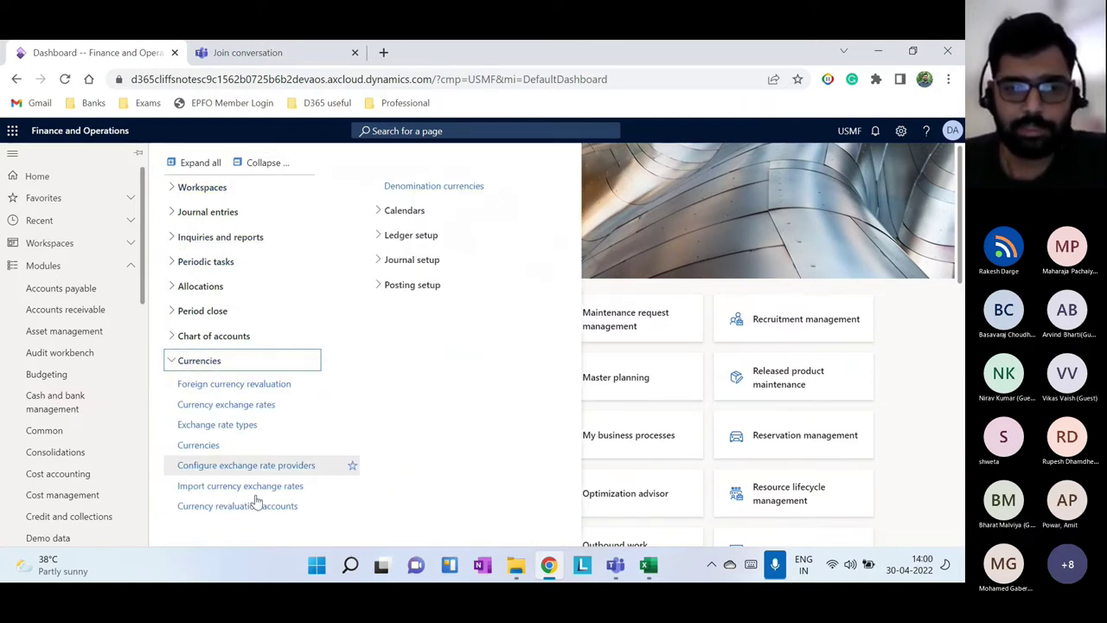
pyautogui.click(196, 446)
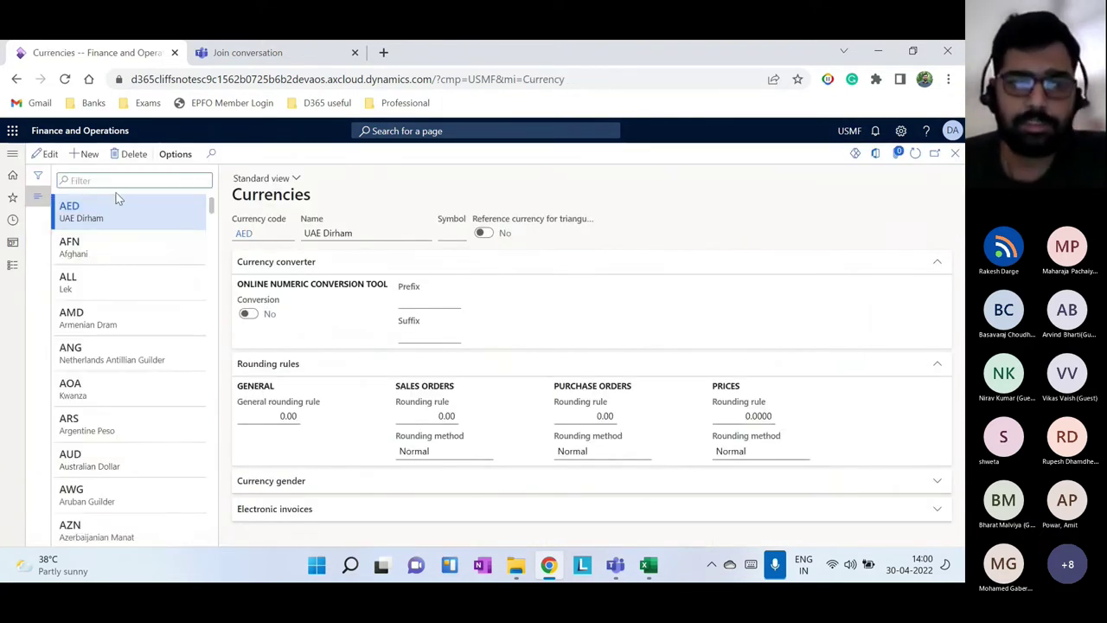
pyautogui.write('USd')
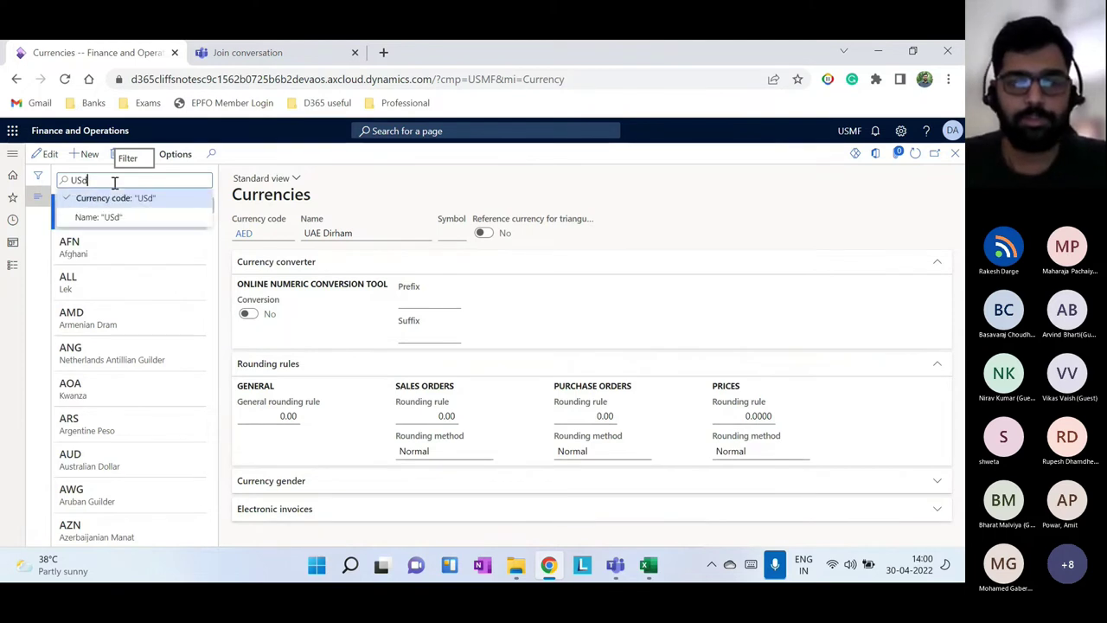
pyautogui.press('Return')
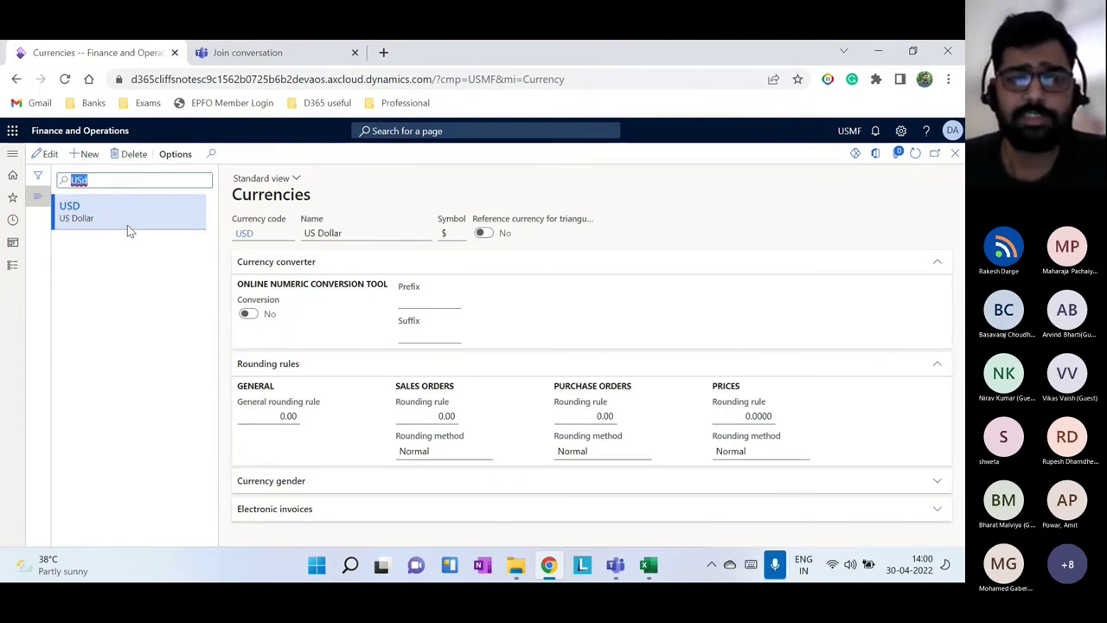
# Examine the USD currency's name, symbol, currency converter, rounding rules and currency gender
pyautogui.click(348, 233)
pyautogui.click(825, 268)
pyautogui.click(444, 233)
pyautogui.click(815, 231)
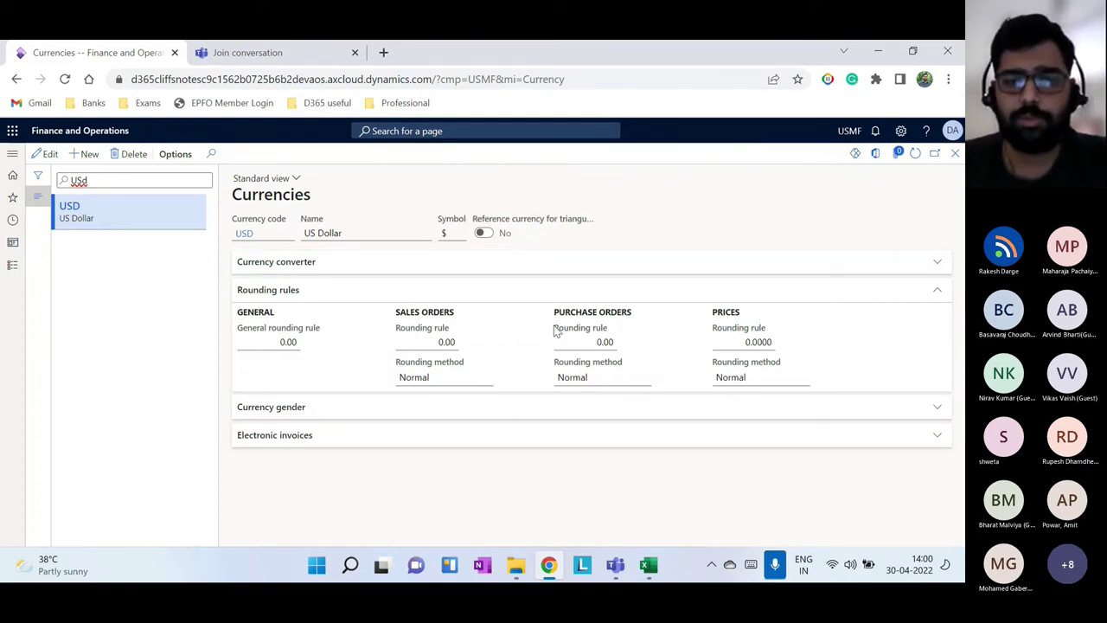
pyautogui.click(616, 270)
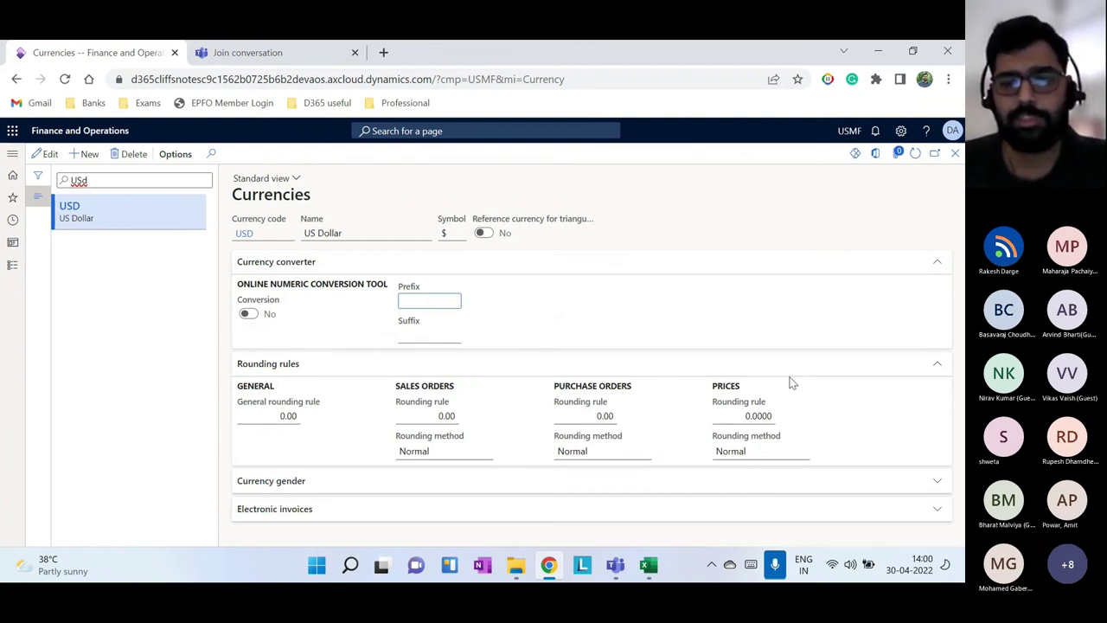
pyautogui.moveTo(742, 439)
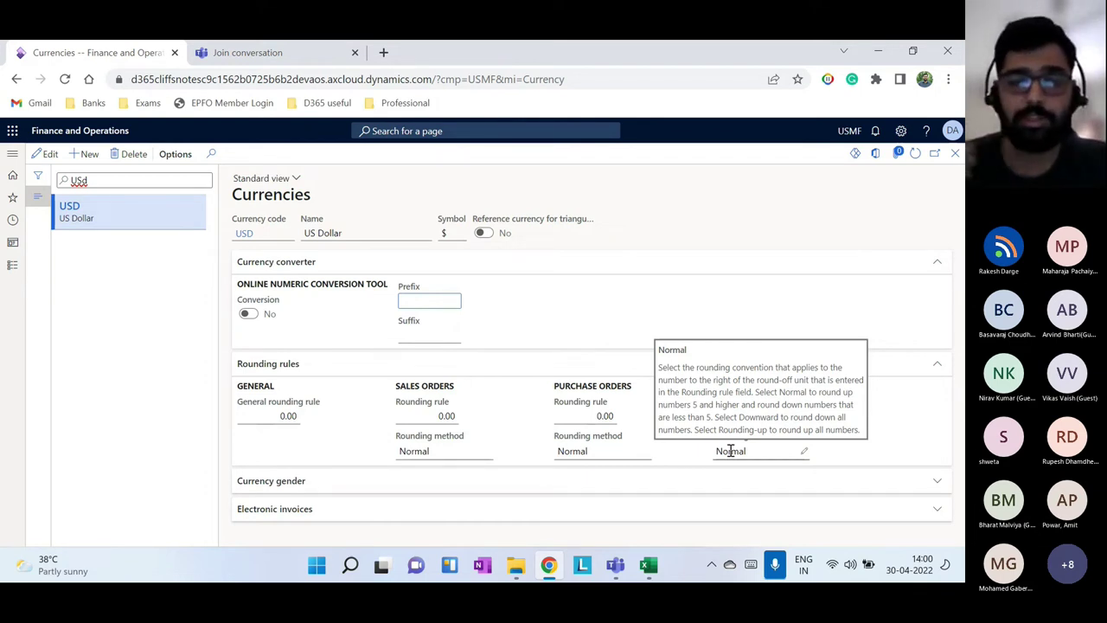
pyautogui.click(604, 485)
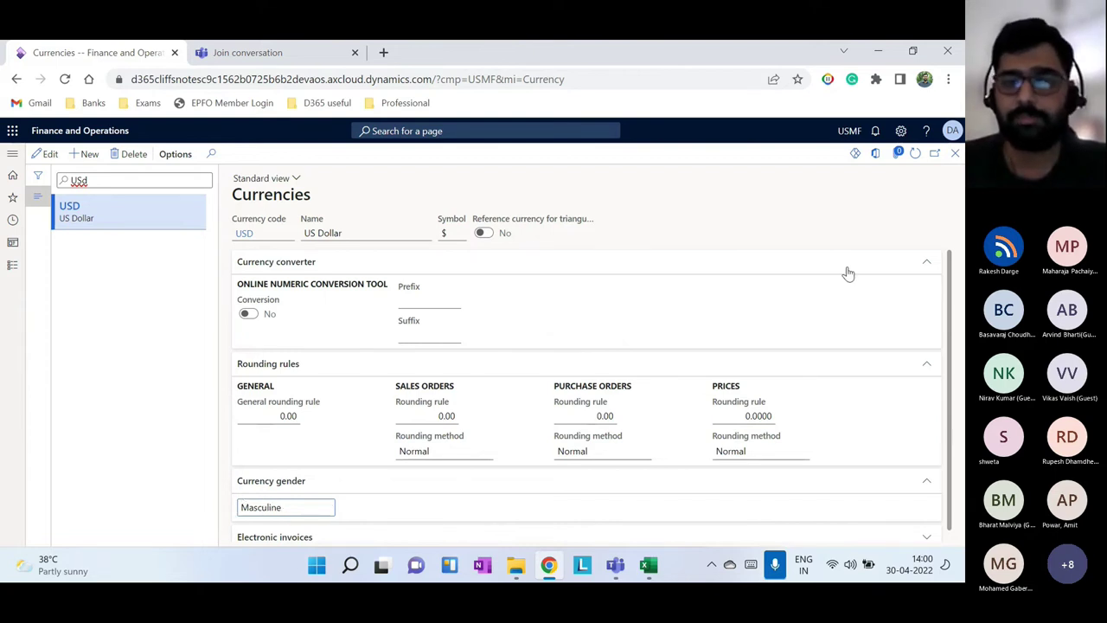
# Look up the AUD currency and the EUR currency by currency code to view their details
pyautogui.click(68, 181)
pyautogui.write('AUD')
pyautogui.press('Return')
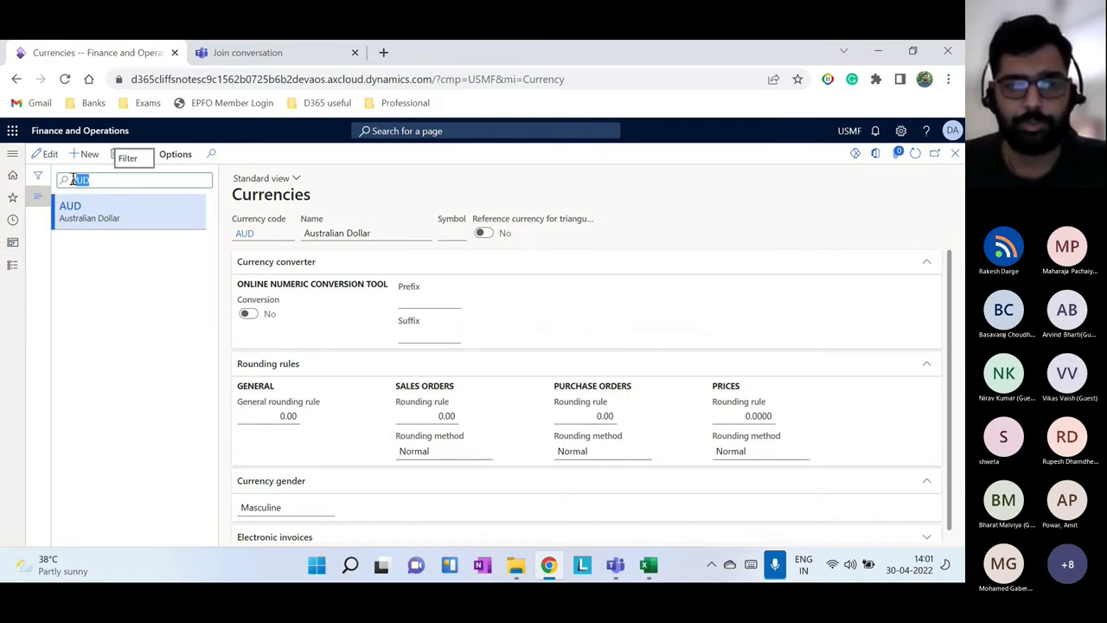
pyautogui.write('EUR')
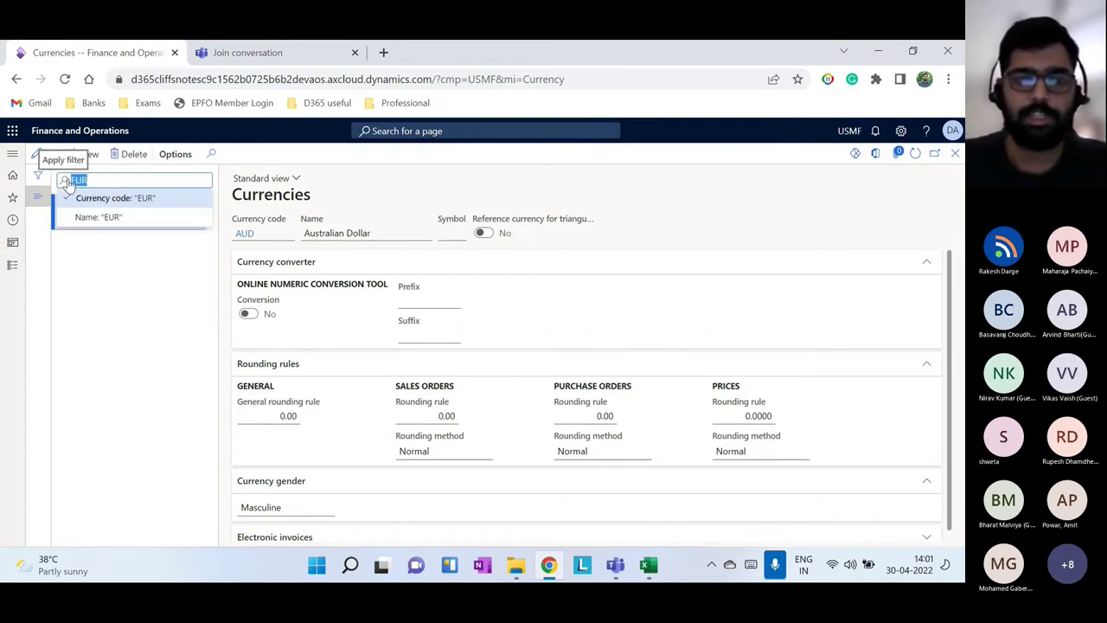
pyautogui.click(66, 182)
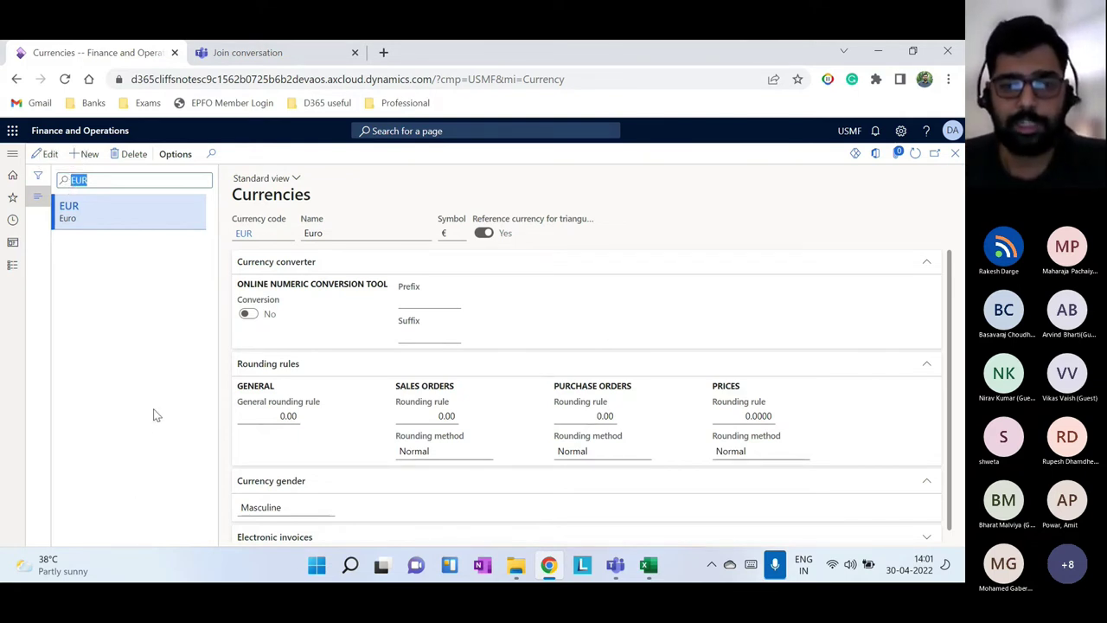
# Close the Currencies page and switch to the Excel agenda to review the Currency and Transaction, Accounting & Reporting Currency topics
pyautogui.click(955, 153)
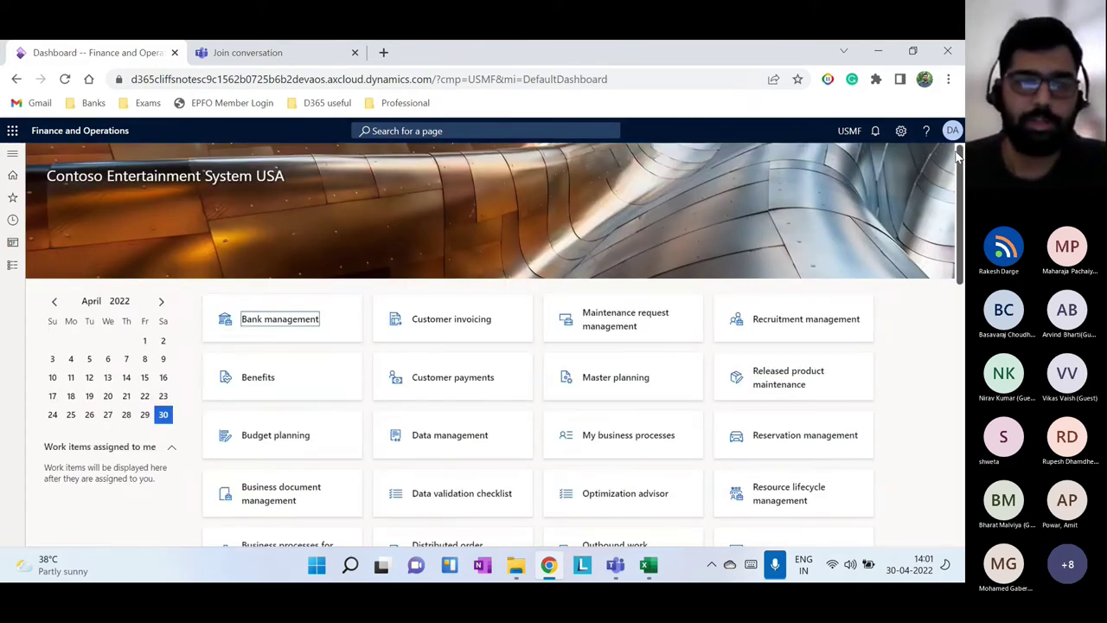
pyautogui.click(12, 265)
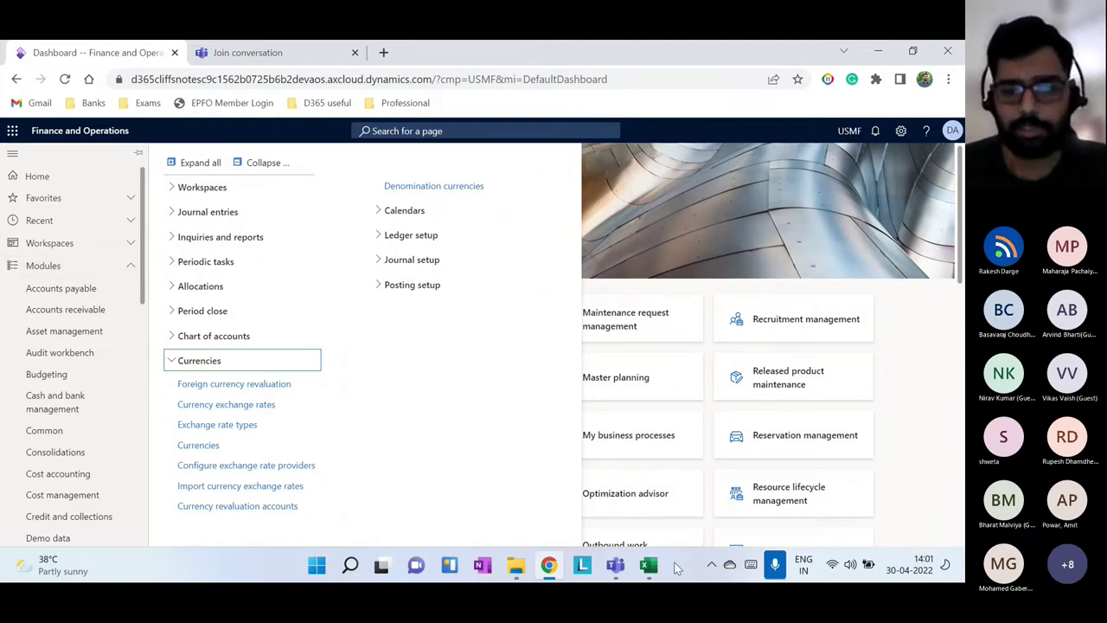
pyautogui.click(648, 565)
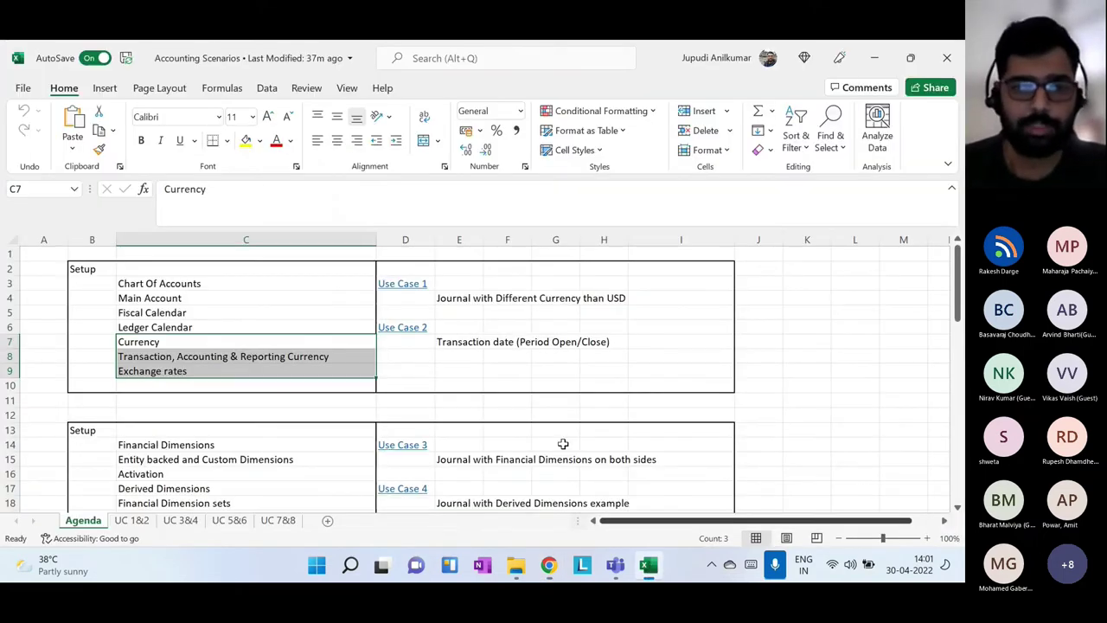
pyautogui.click(181, 359)
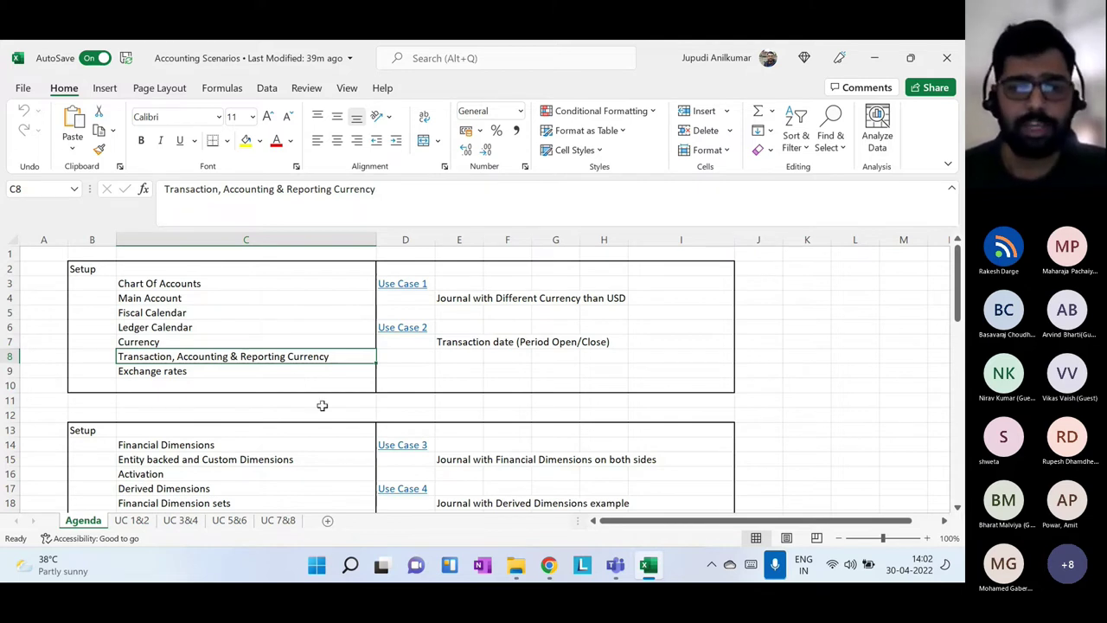
pyautogui.click(169, 342)
pyautogui.click(212, 356)
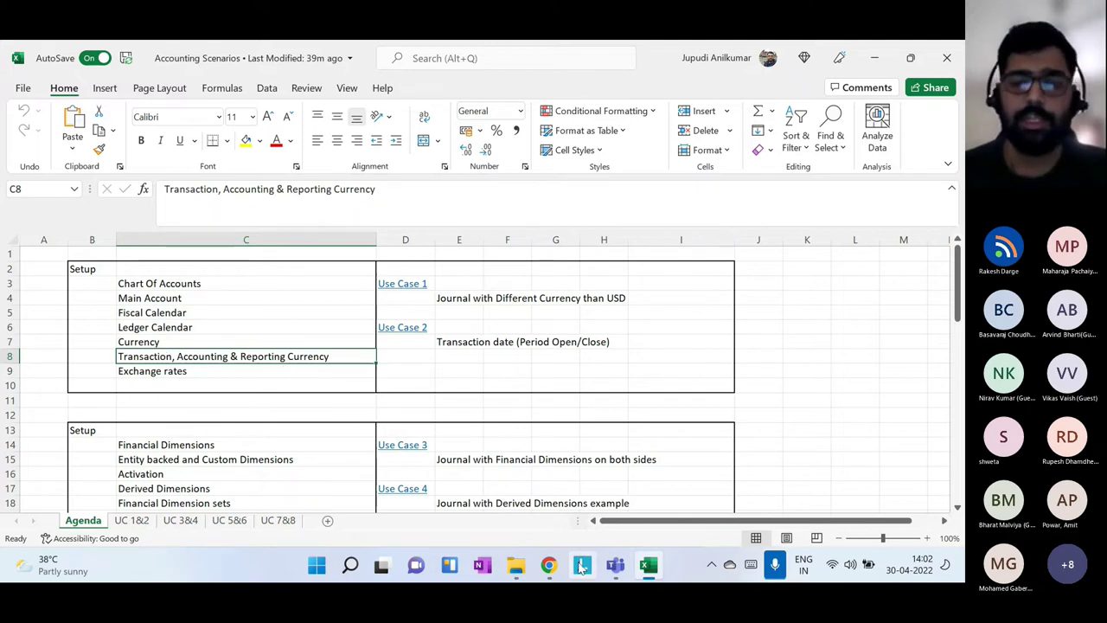
# Switch back to Chrome, open Currency exchange rates, and inspect the Default rates from USD to GBP and from USD to EUR
pyautogui.click(550, 566)
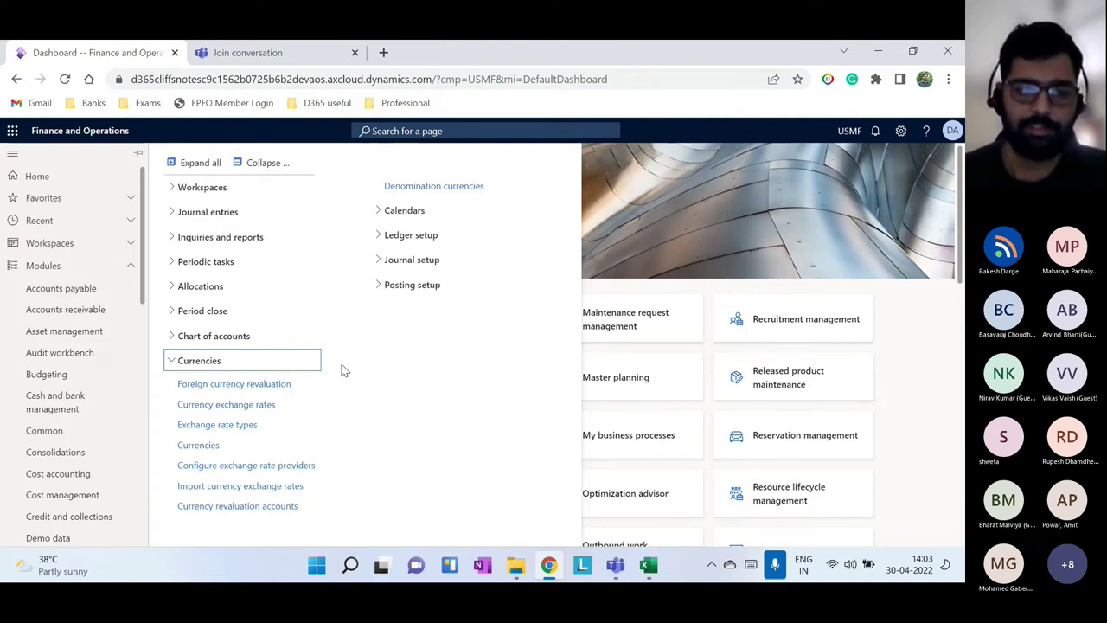
pyautogui.click(245, 411)
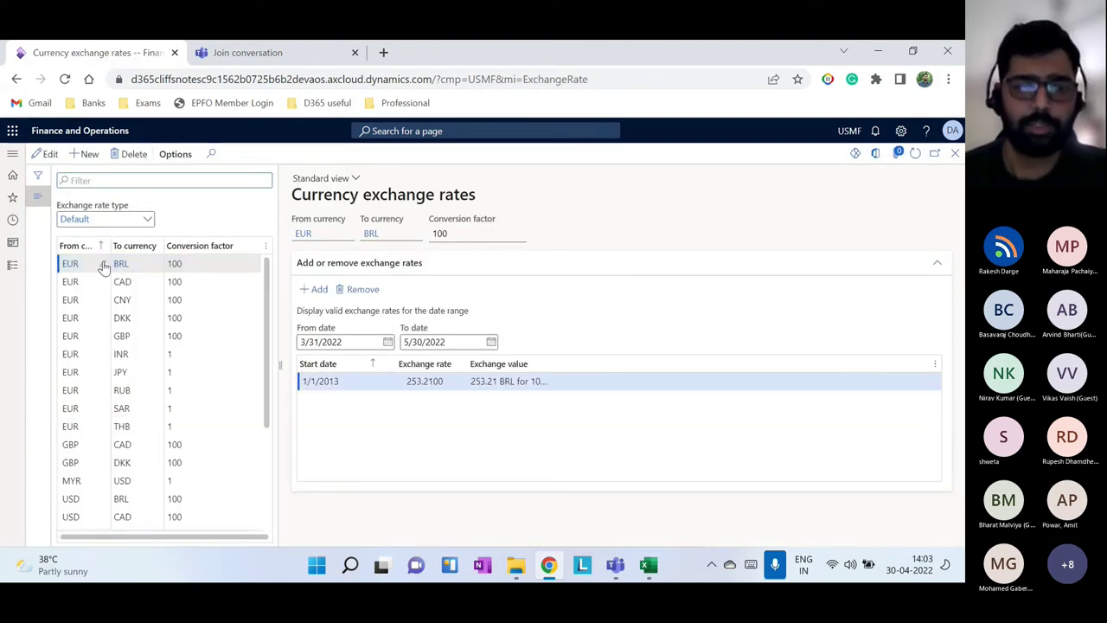
pyautogui.scroll(-3, 91, 480)
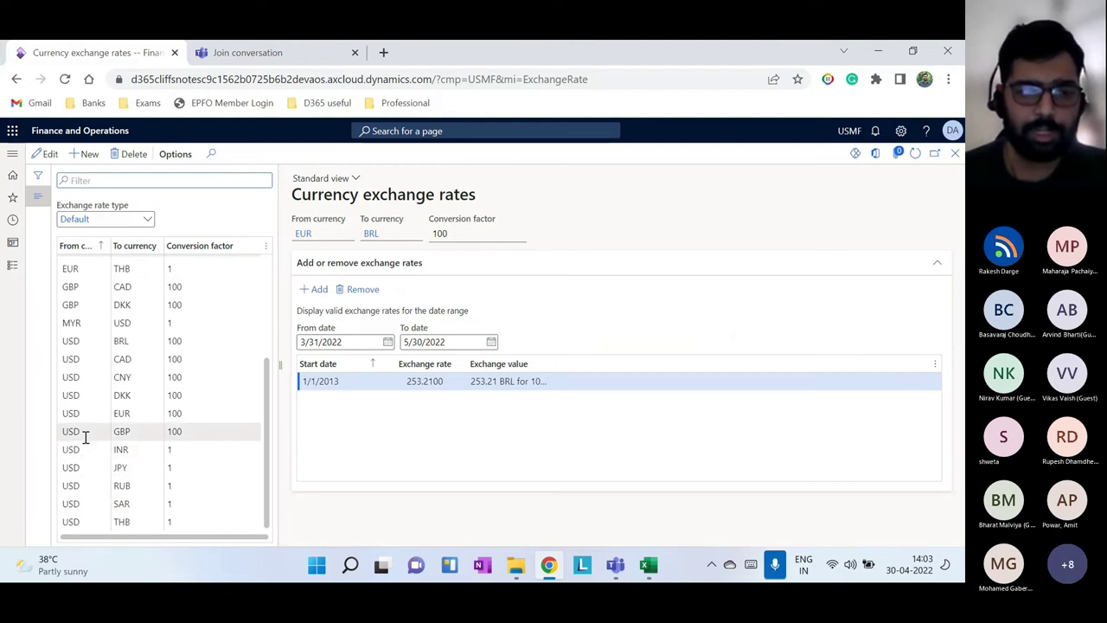
pyautogui.click(85, 438)
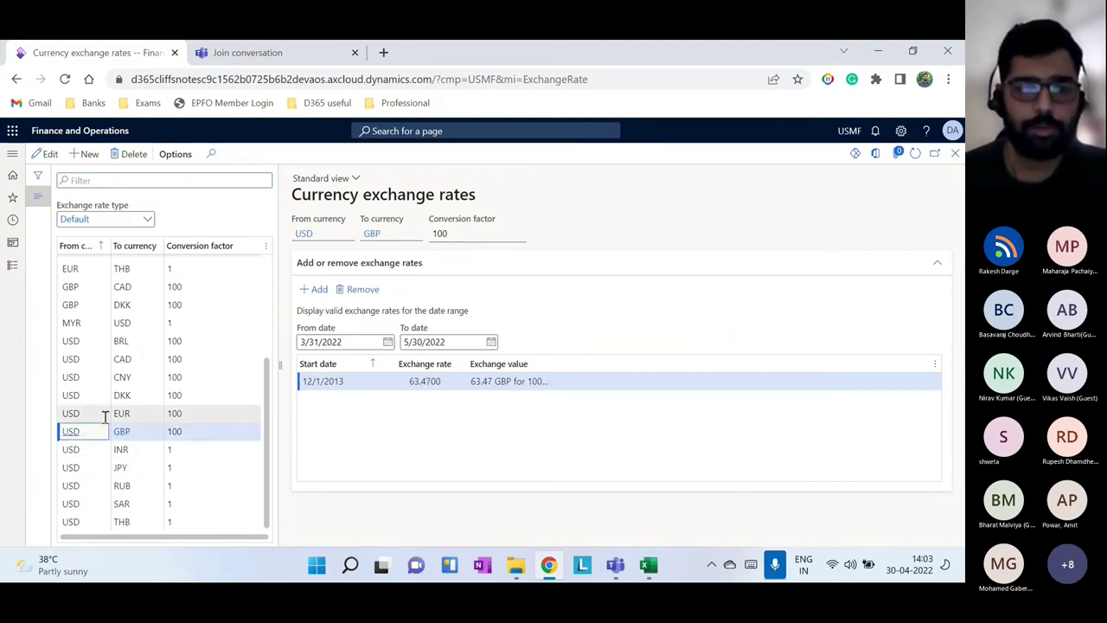
pyautogui.click(102, 417)
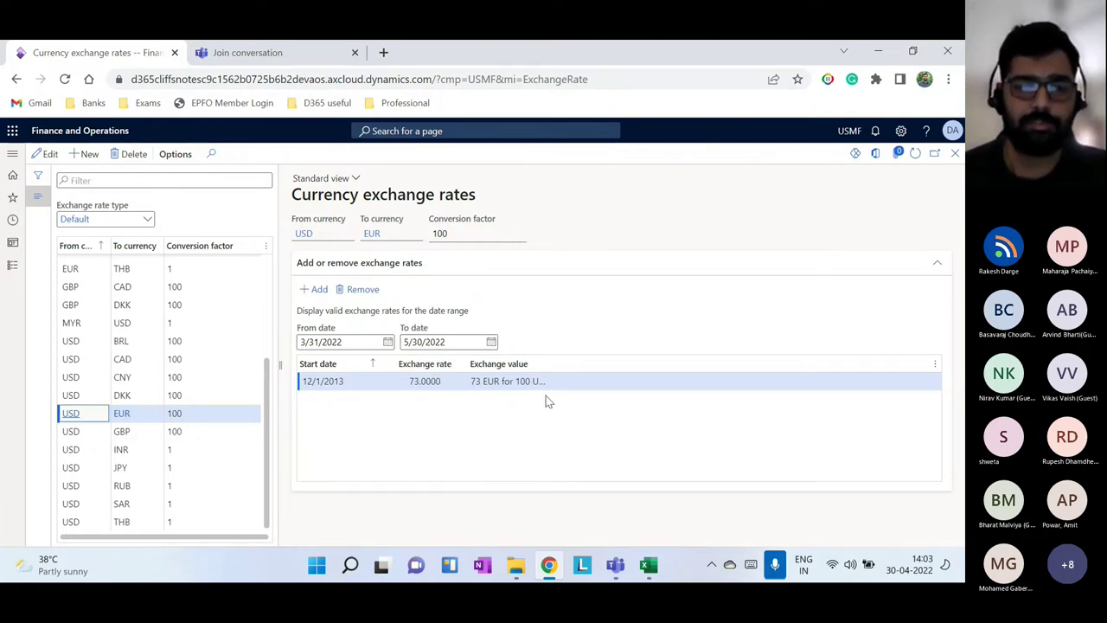
pyautogui.click(419, 387)
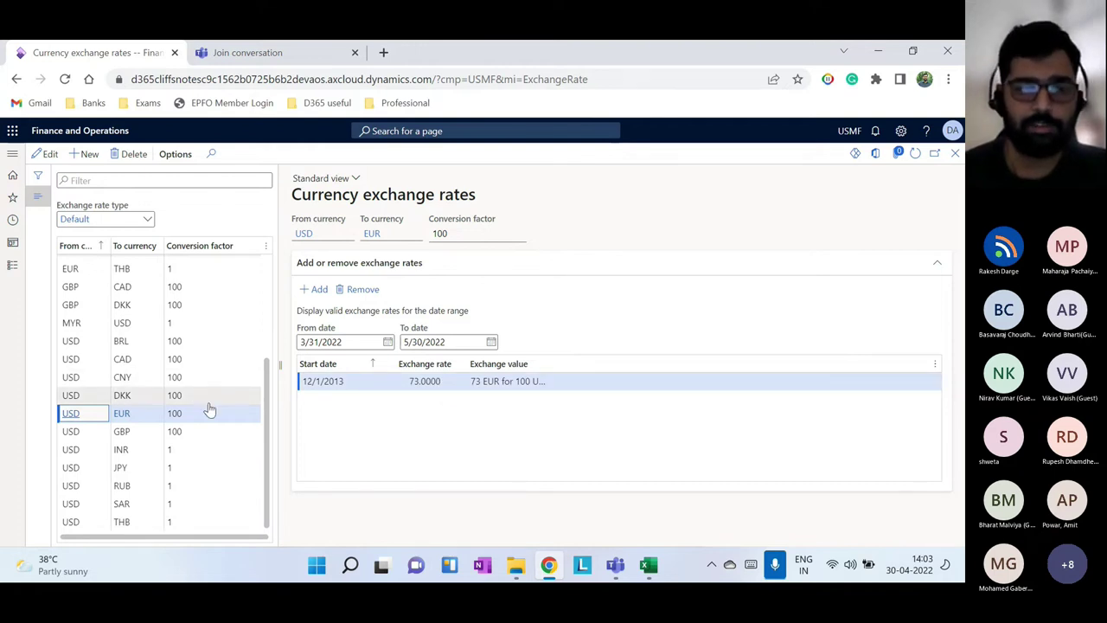
# Compare the conversion factors and exchange rates of the USD to GBP, USD to EUR and USD to INR pairs
pyautogui.click(192, 436)
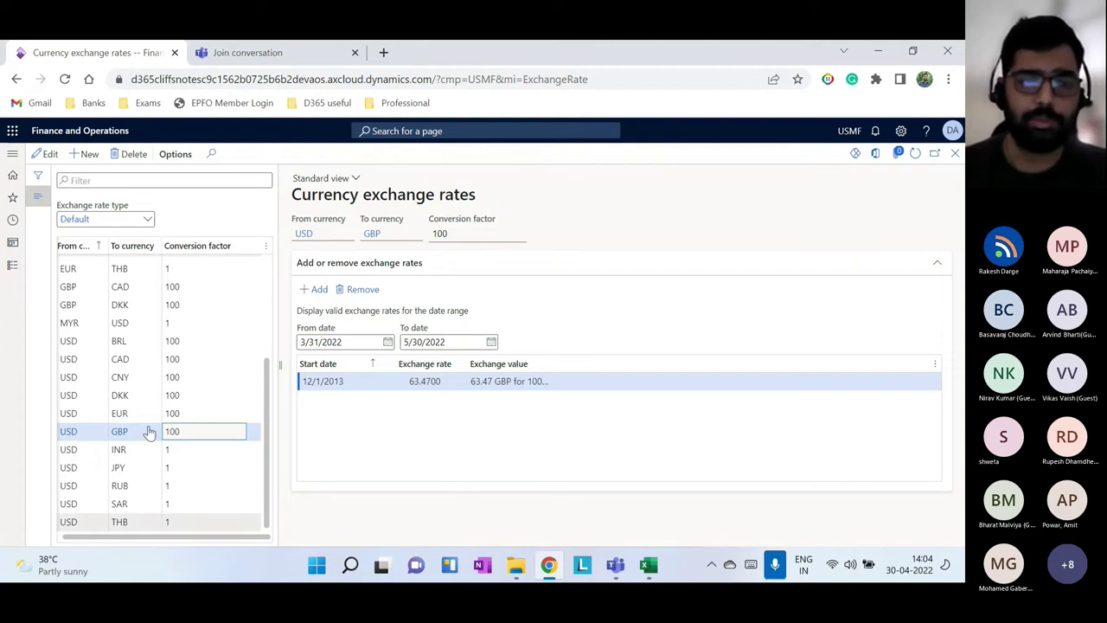
pyautogui.click(87, 414)
pyautogui.click(92, 416)
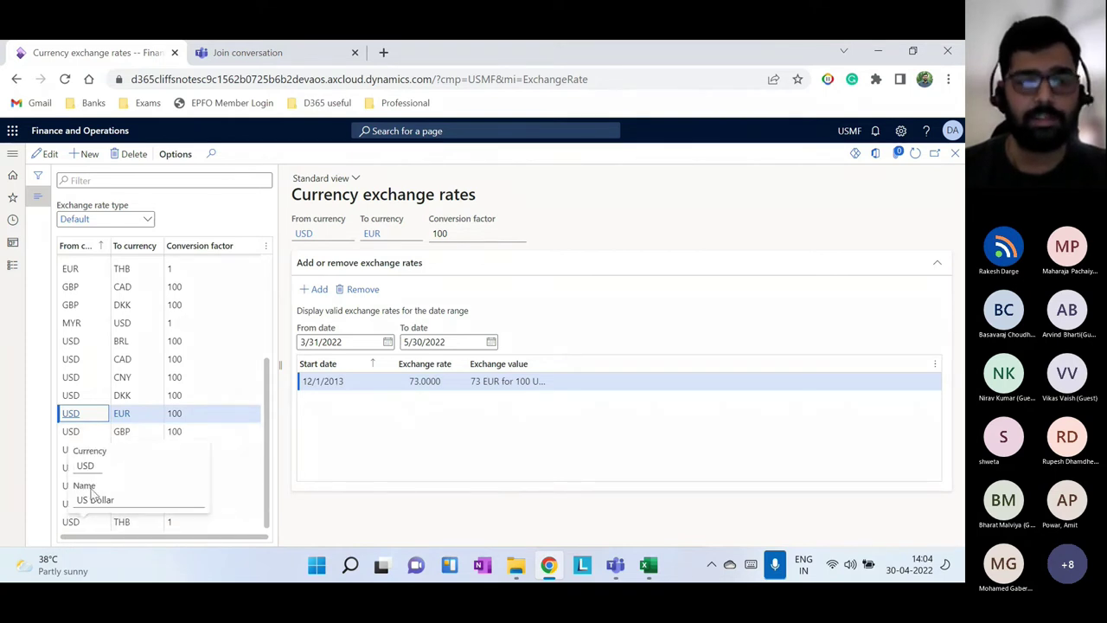
pyautogui.click(141, 450)
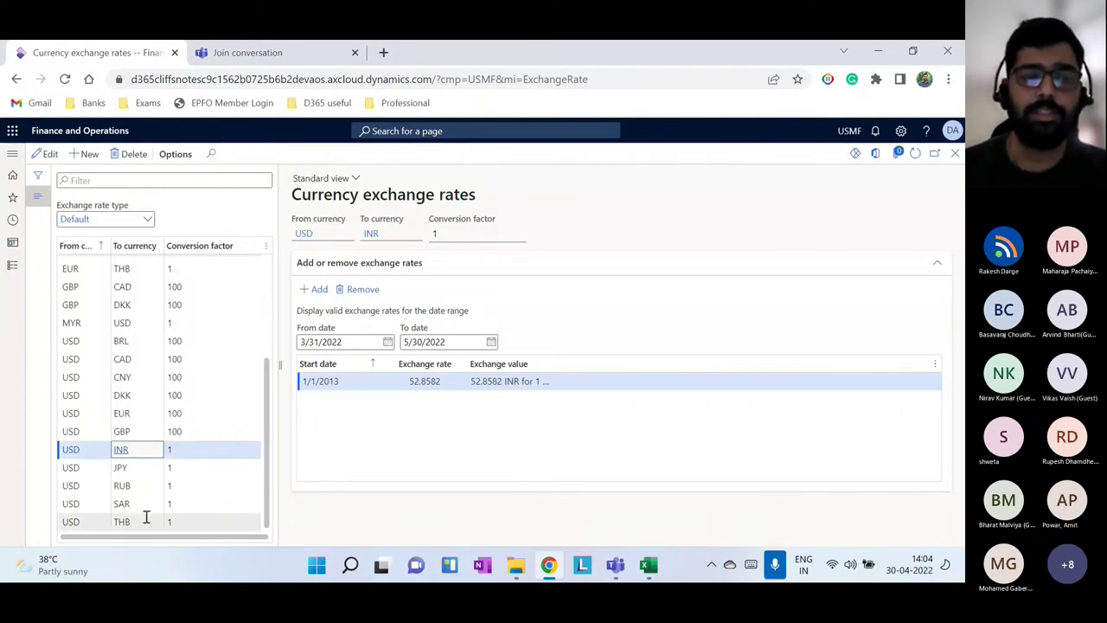
pyautogui.moveTo(149, 520)
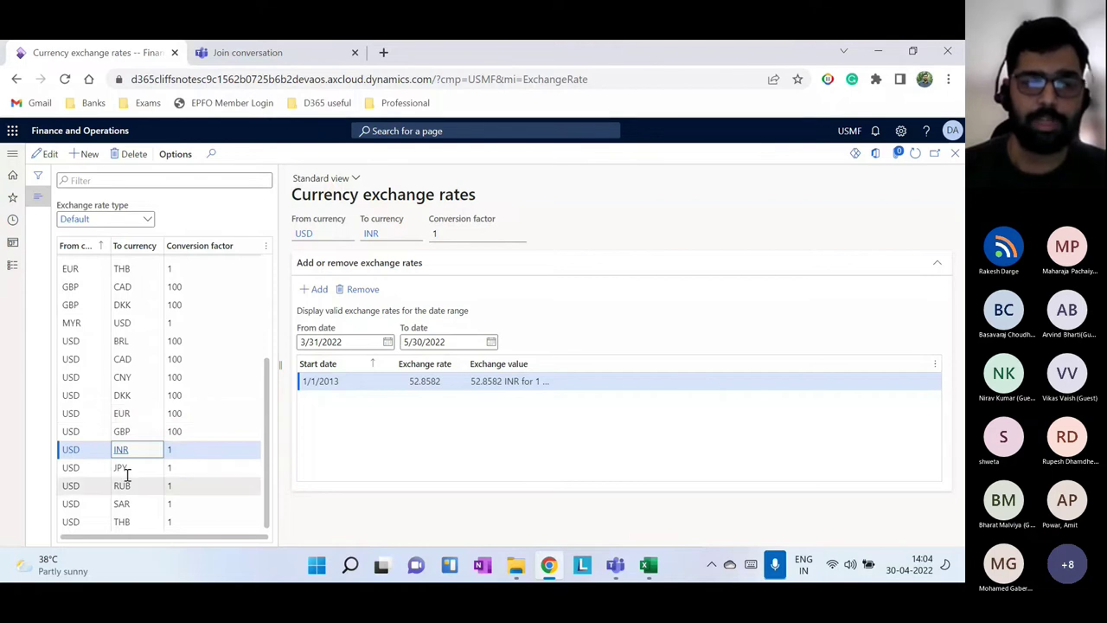
# Switch to the Excel agenda and review the setup topics from Chart Of Accounts through Exchange rates
pyautogui.moveTo(135, 451)
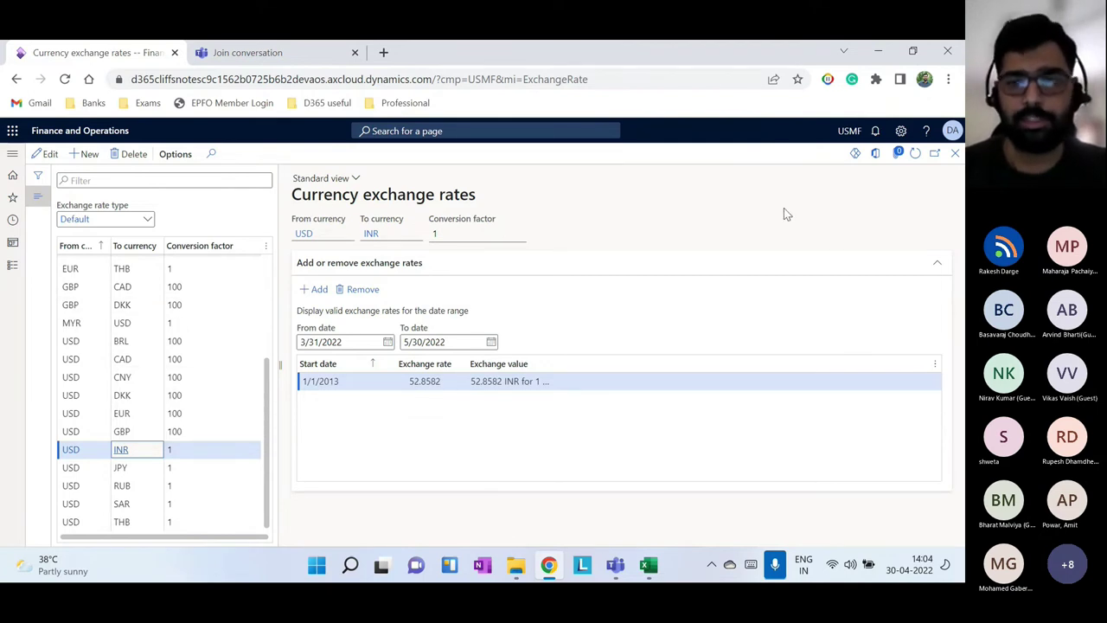
pyautogui.click(648, 565)
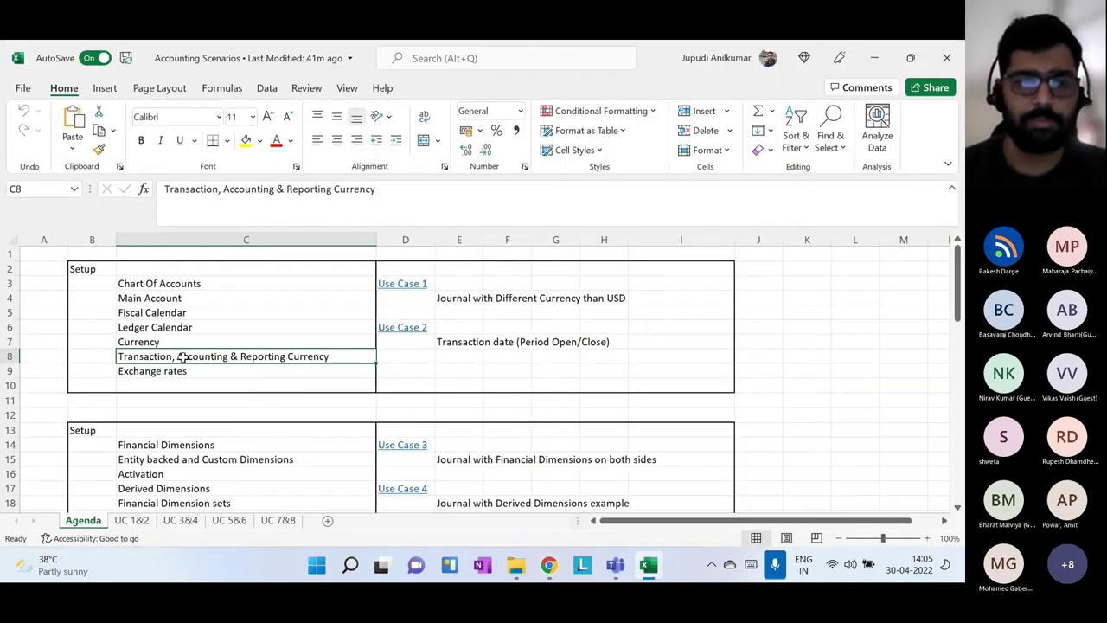
pyautogui.moveTo(181, 372); pyautogui.dragTo(201, 287)
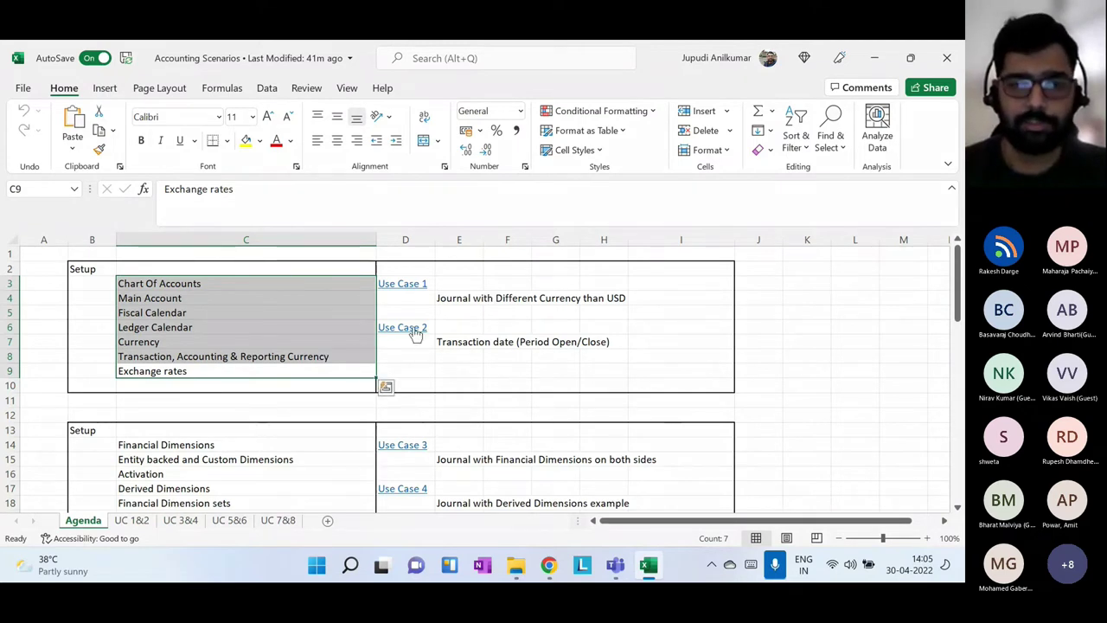
# Open Use Case 1 from the agenda and review its description, the transaction and the two accounting entry accounts
pyautogui.click(407, 285)
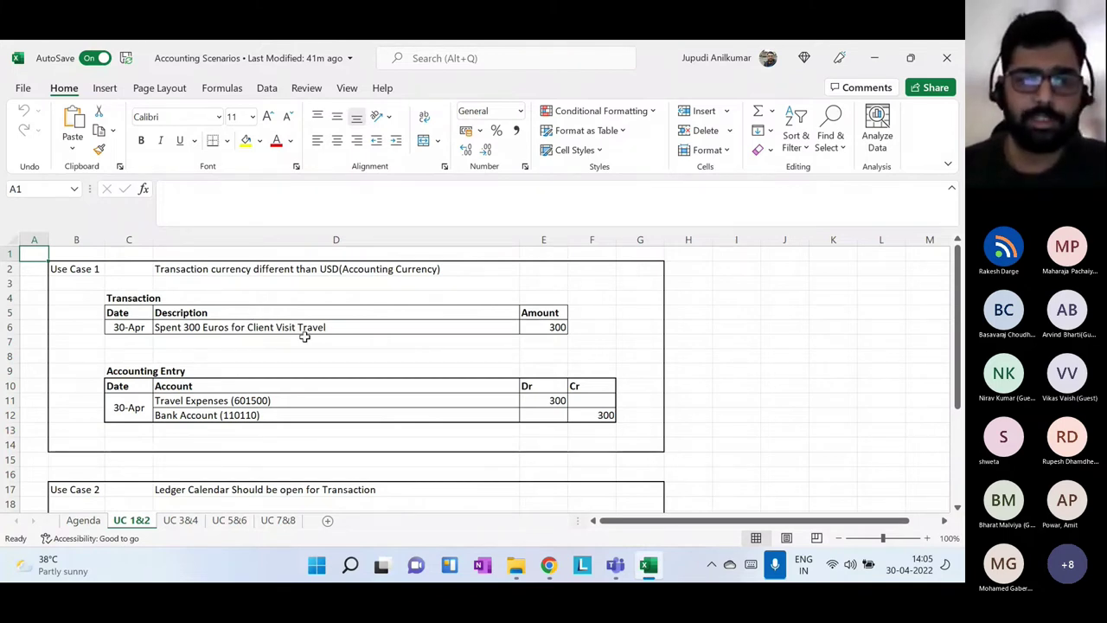
pyautogui.click(319, 264)
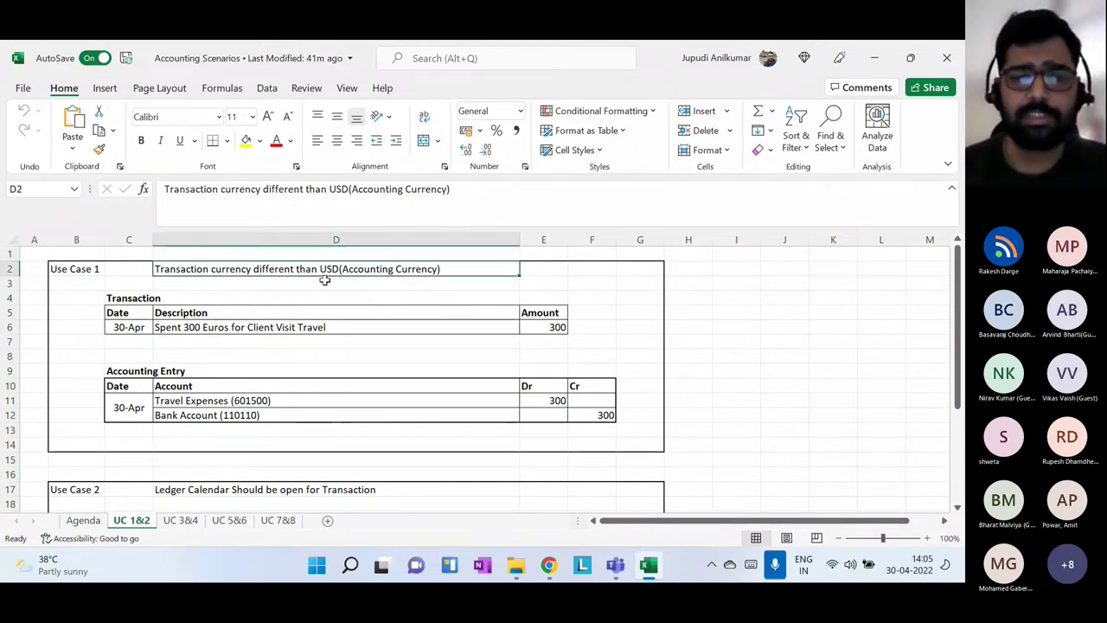
pyautogui.click(217, 329)
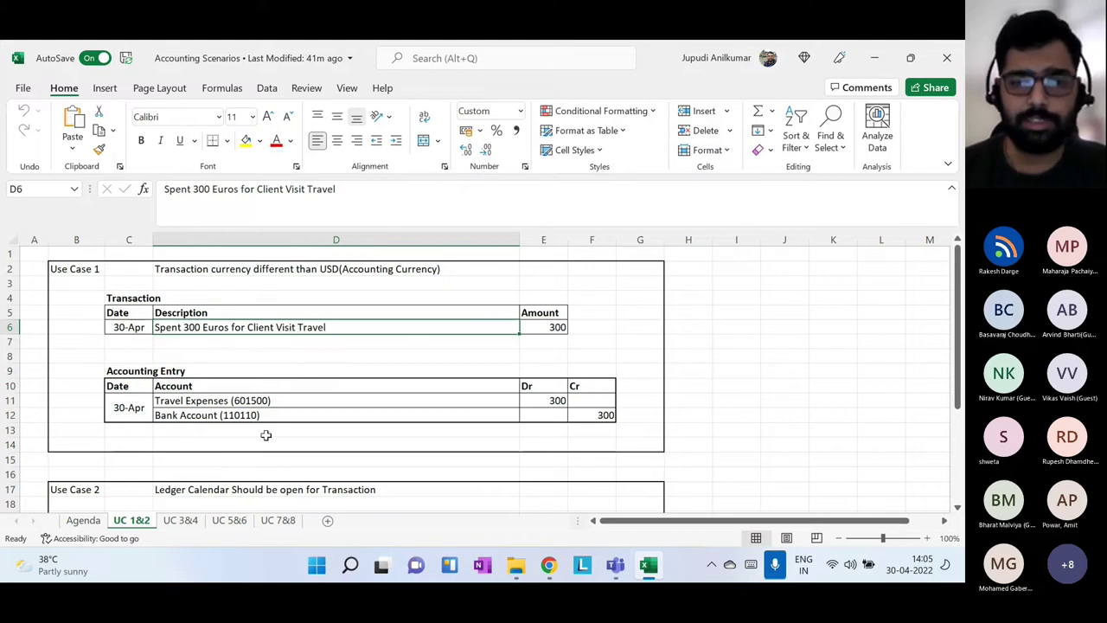
pyautogui.moveTo(232, 405)
pyautogui.mouseDown()
pyautogui.moveTo(247, 431)
pyautogui.moveTo(247, 416)
pyautogui.mouseUp()
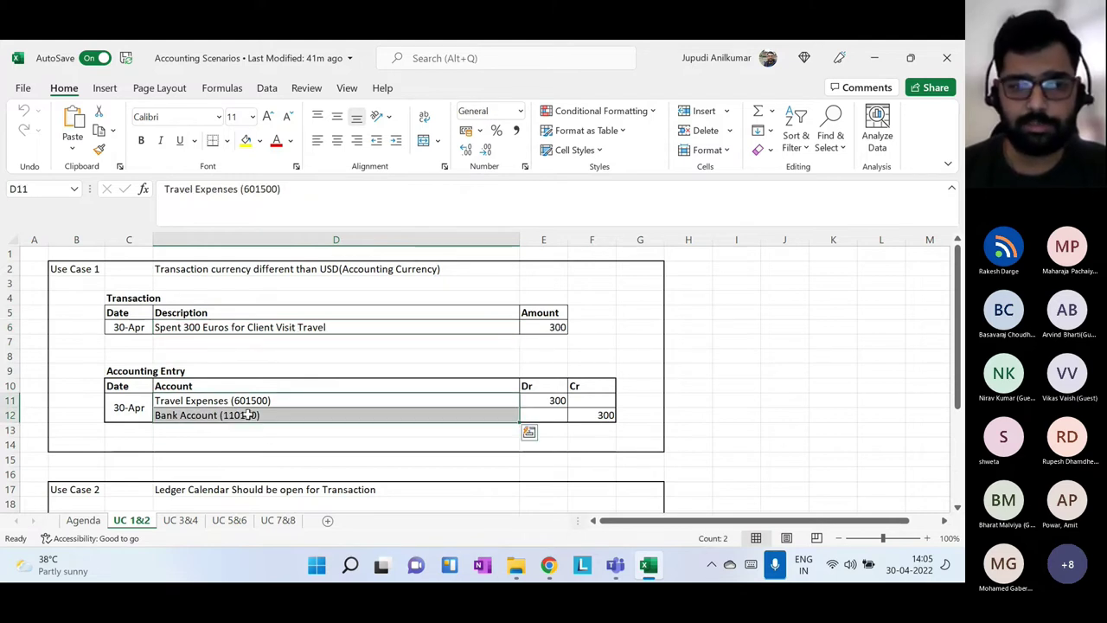
# Switch back to Chrome, close Currency exchange rates and open General journals from the General ledger journal entries
pyautogui.click(548, 565)
pyautogui.click(955, 154)
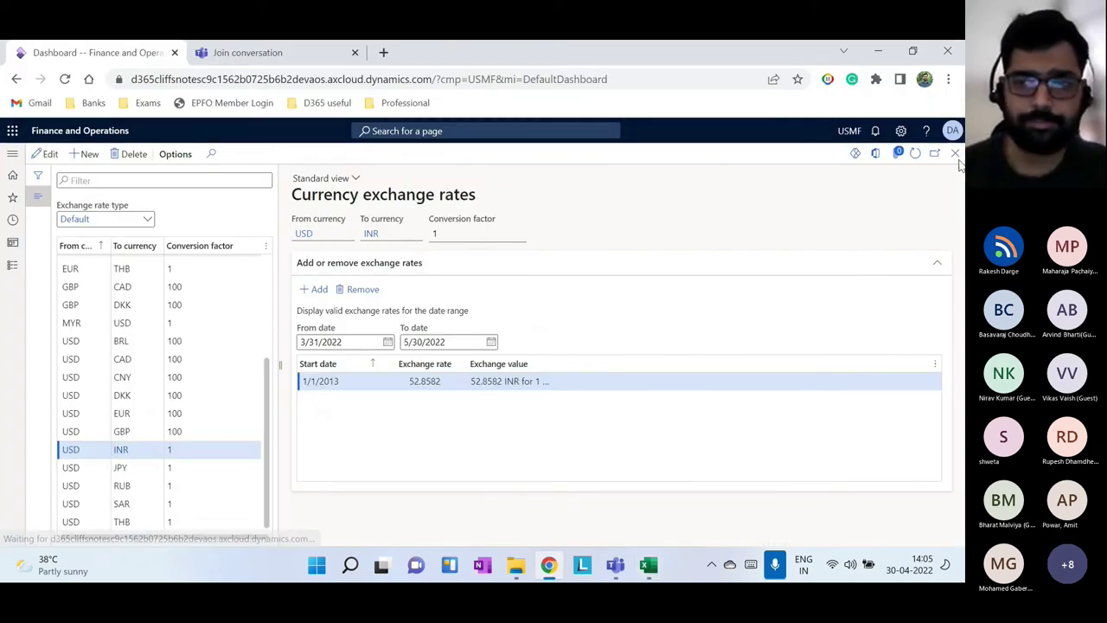
pyautogui.click(10, 267)
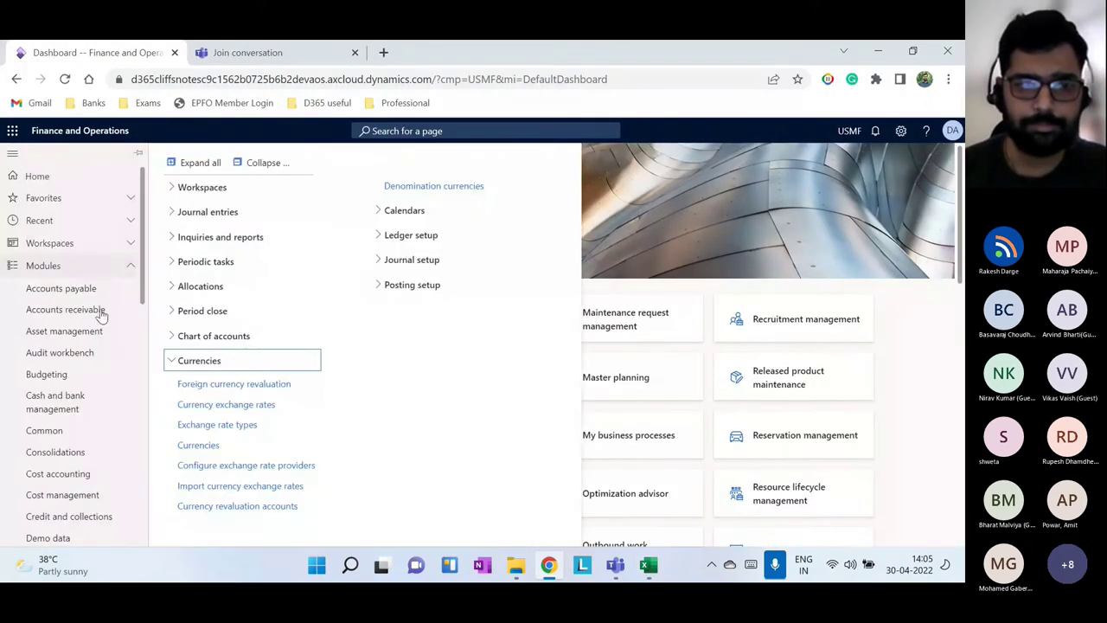
pyautogui.click(204, 212)
pyautogui.click(211, 237)
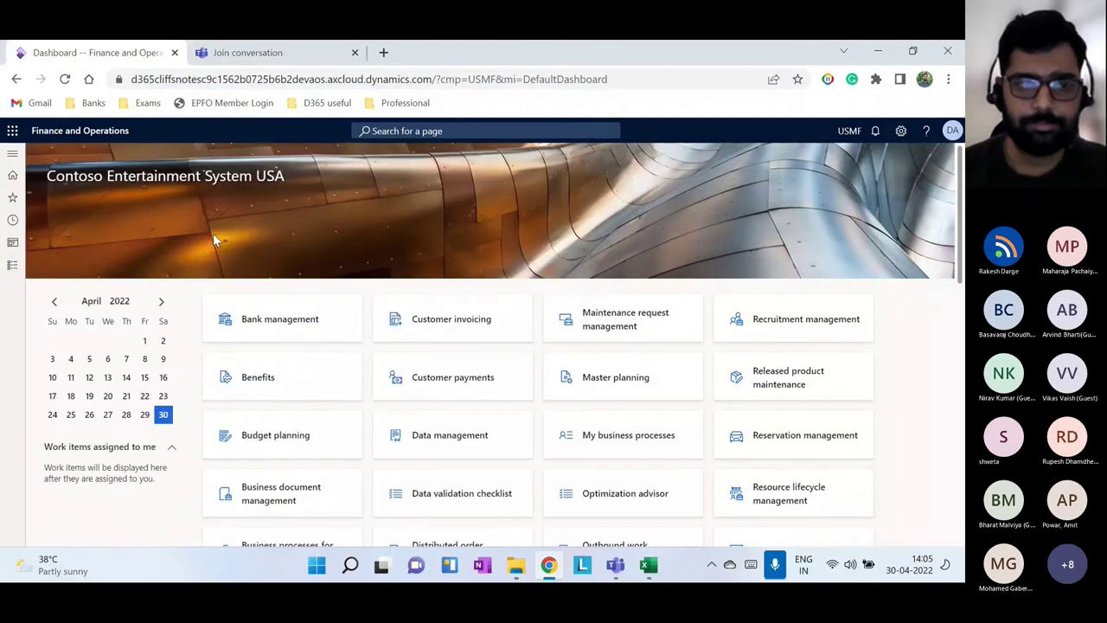
# Create a general journal with the name GenJrn and open its lines
pyautogui.hotkey('alt', 'n')
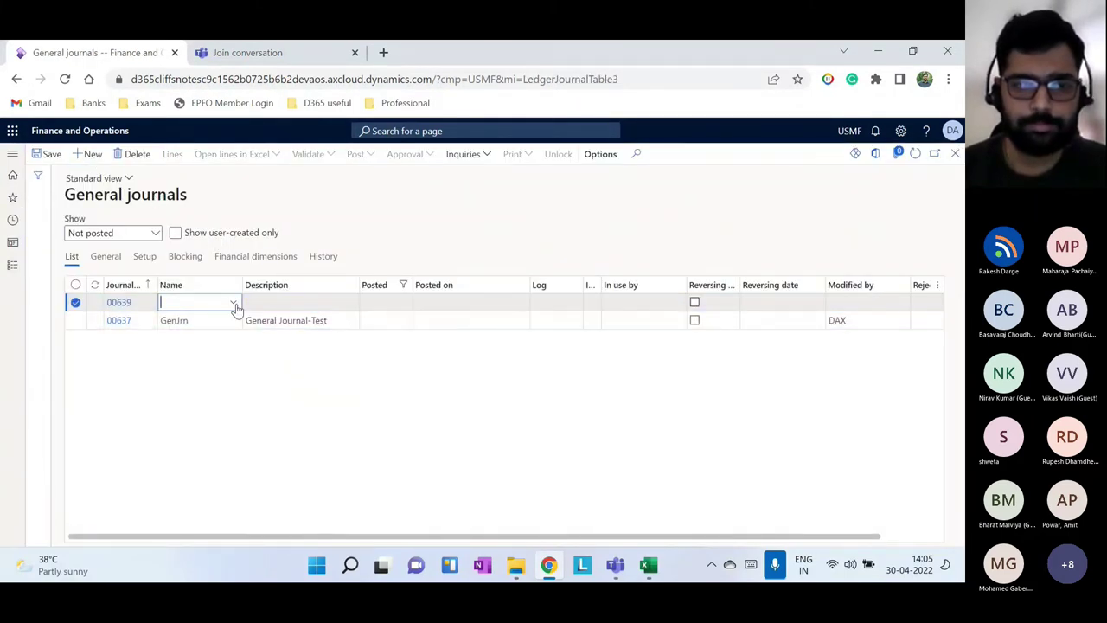
pyautogui.click(233, 302)
pyautogui.click(223, 393)
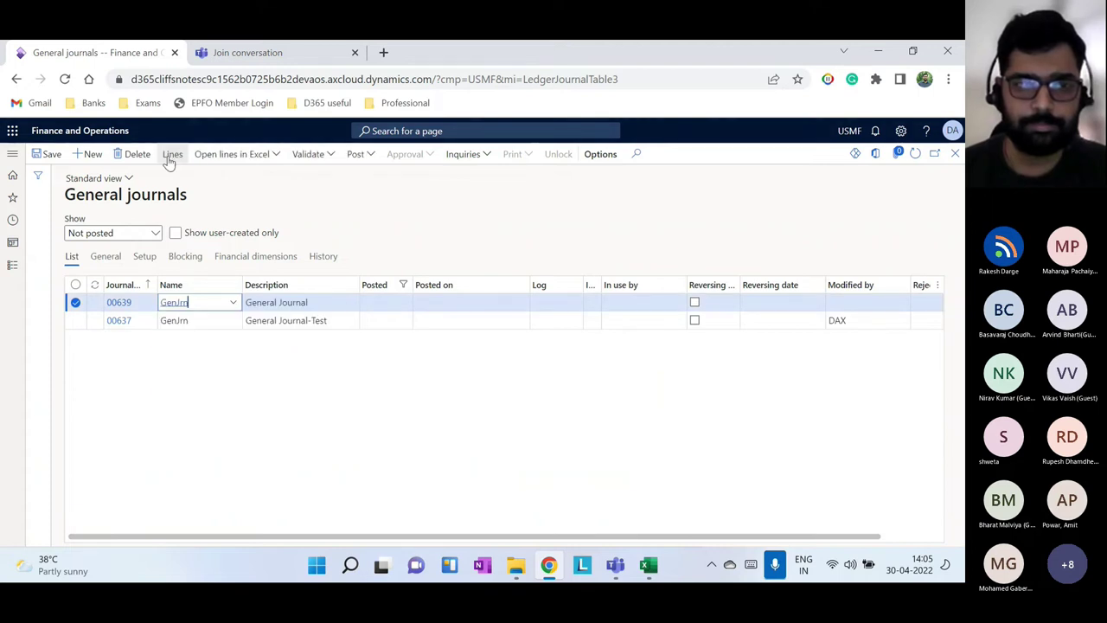
pyautogui.hotkey('ctrl', 'shift', 'l')
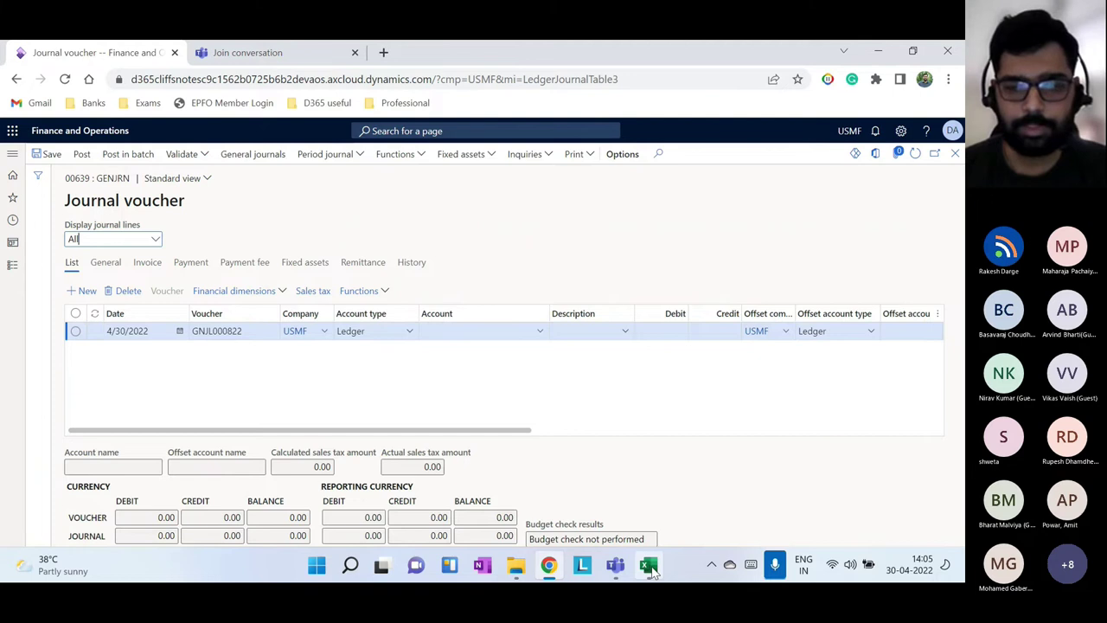
# Check the Travel Expenses and Bank Account entry lines of Use Case 1 in Excel, and return to Chrome
pyautogui.click(650, 567)
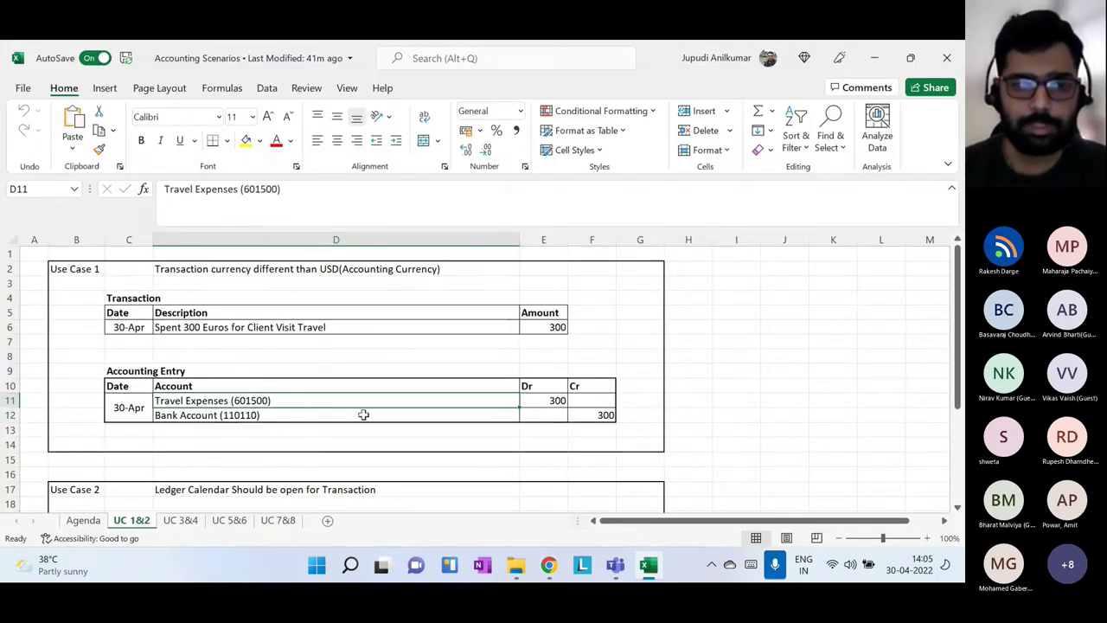
pyautogui.click(321, 418)
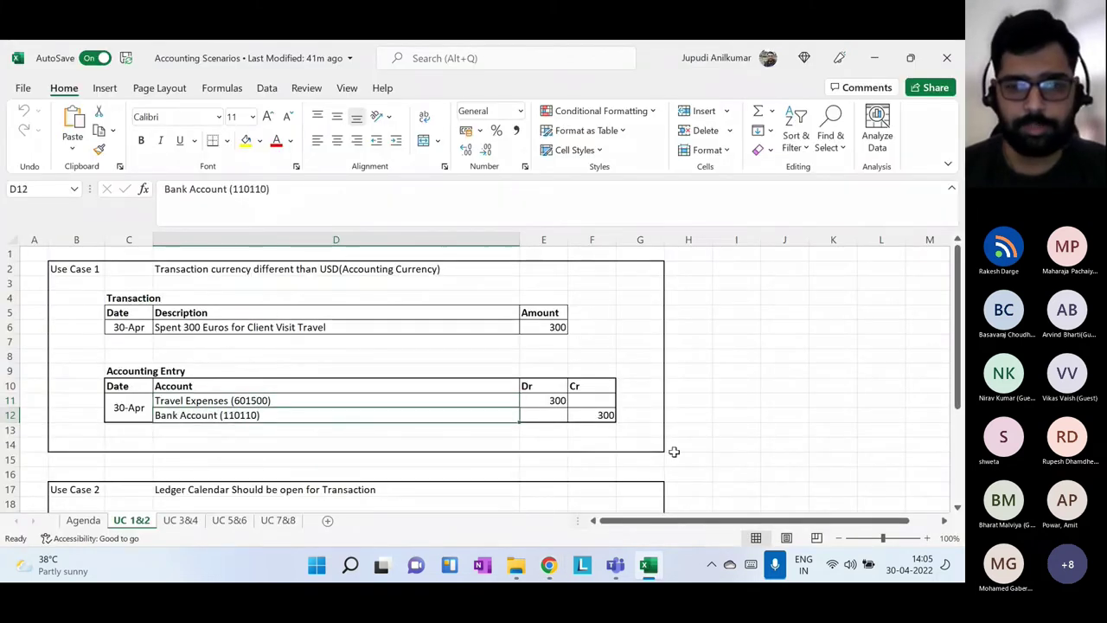
pyautogui.click(549, 566)
# Find the travel expense account 601500 for the journal line and enter a debit of 300
pyautogui.click(444, 329)
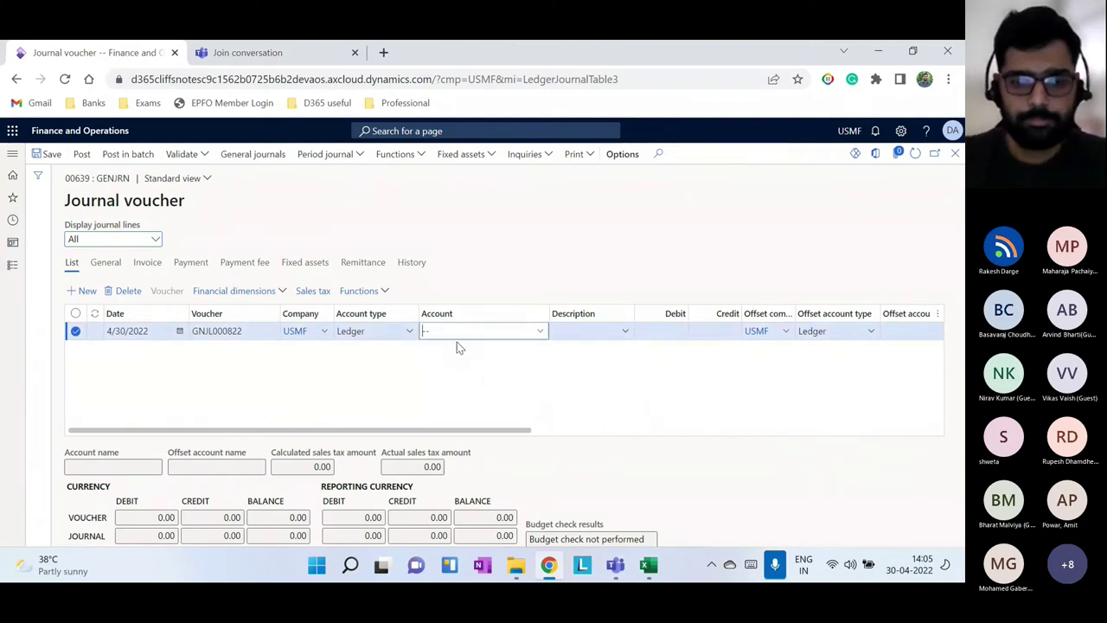
pyautogui.write('travel')
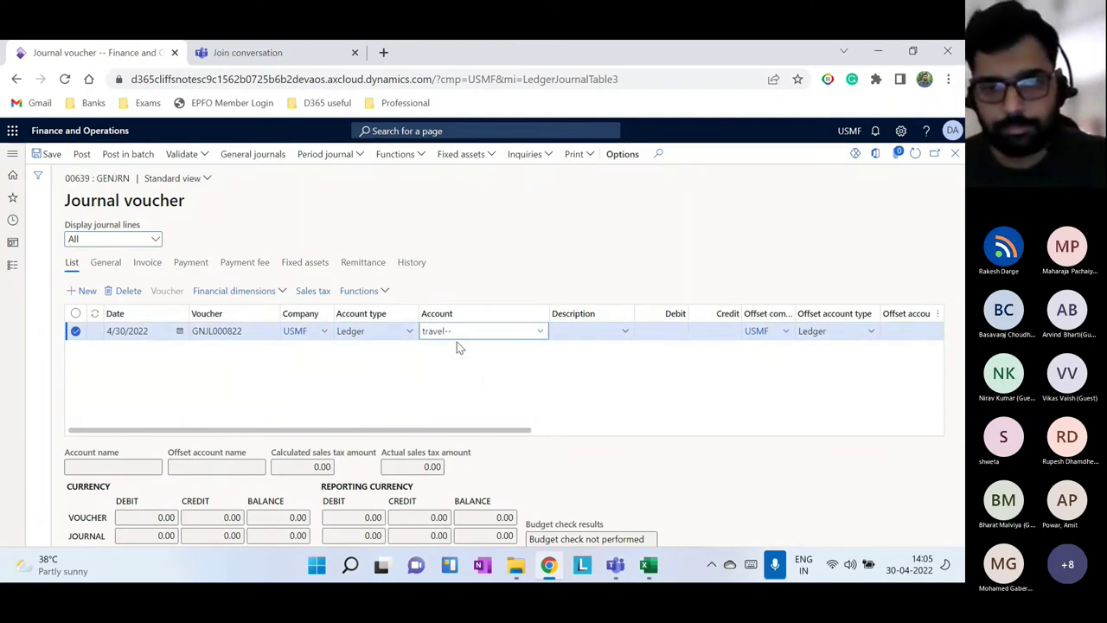
pyautogui.click(541, 331)
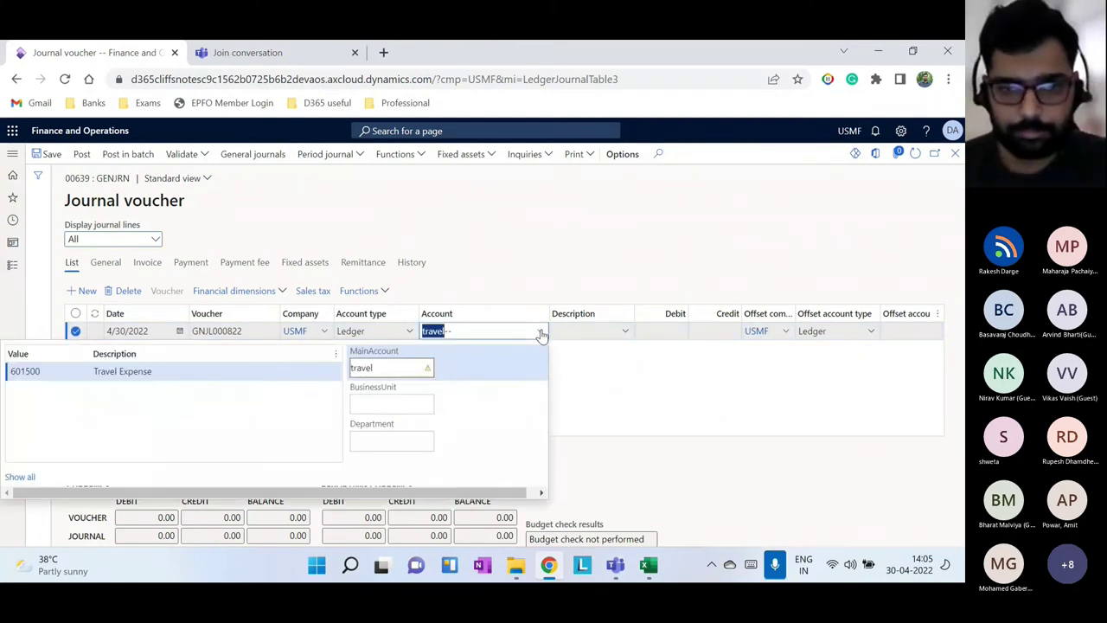
pyautogui.click(216, 373)
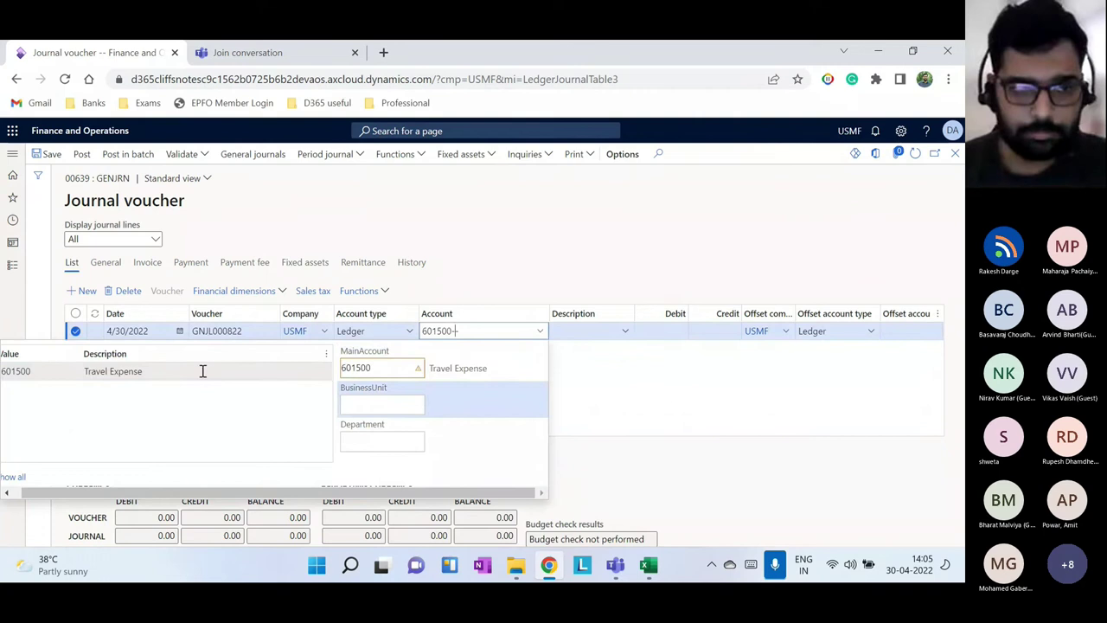
pyautogui.click(665, 333)
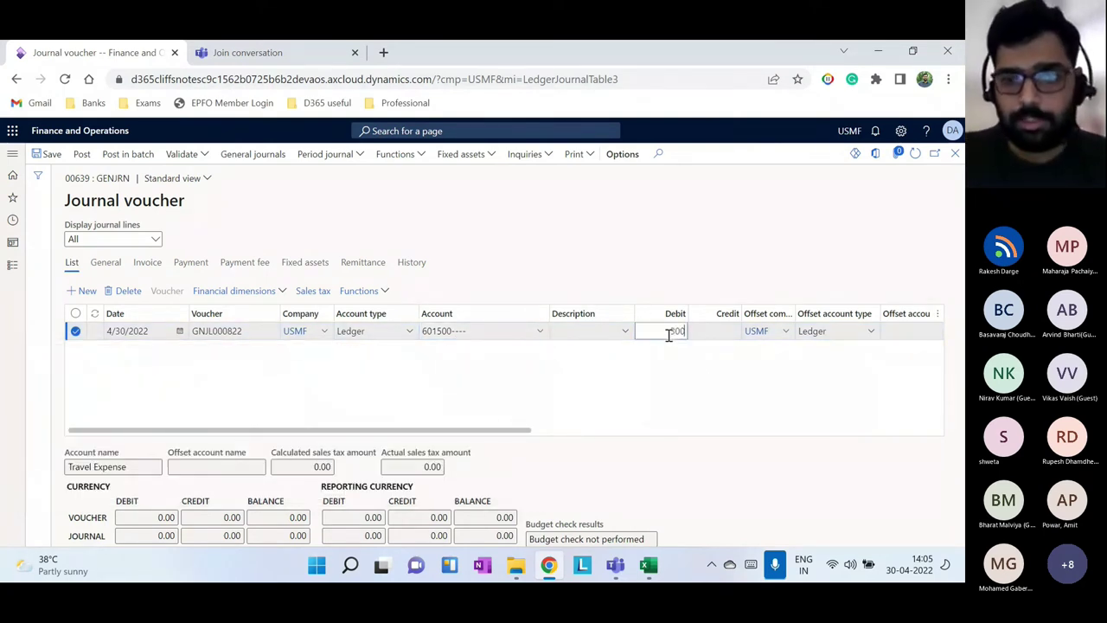
# Set the journal line's offset account to 110110 Bank Account, leaving business unit and department blank
pyautogui.hscroll(5, 629, 337)
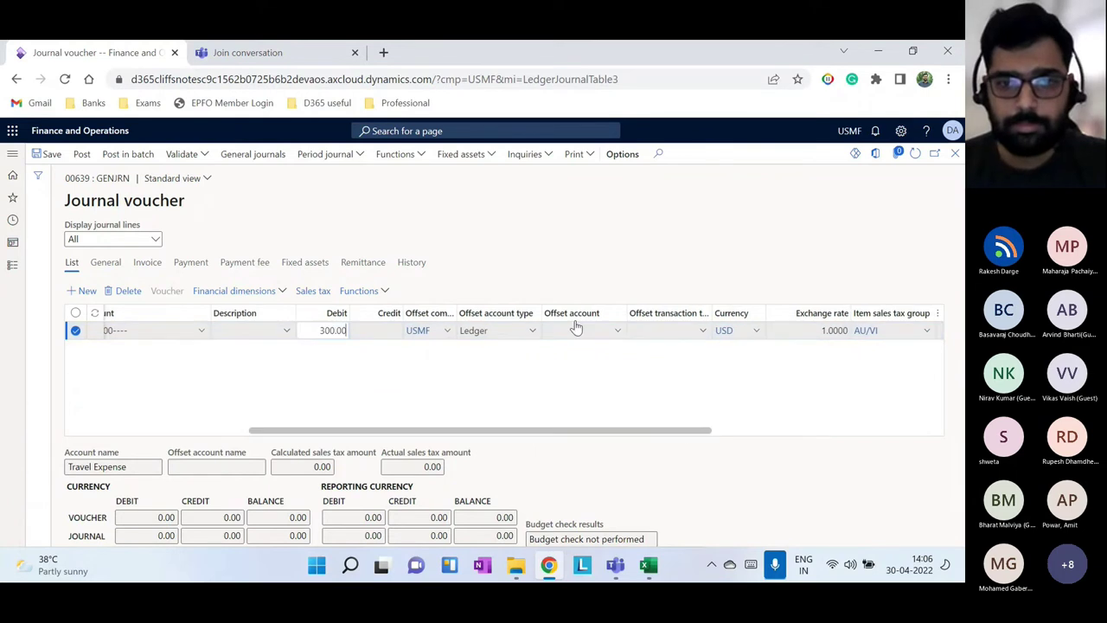
pyautogui.click(618, 331)
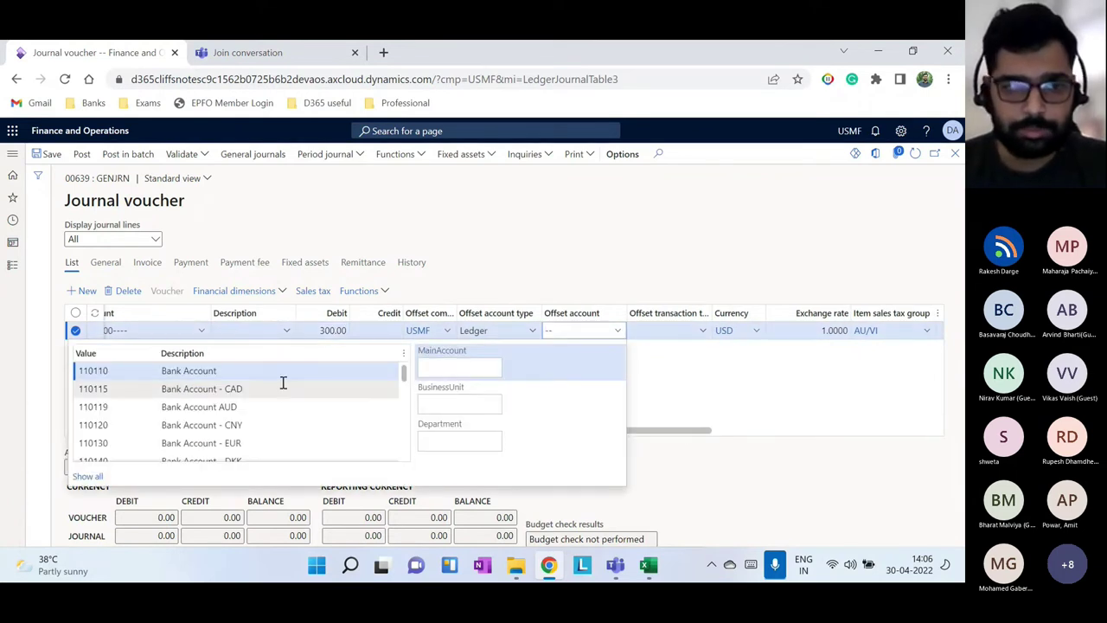
pyautogui.click(249, 367)
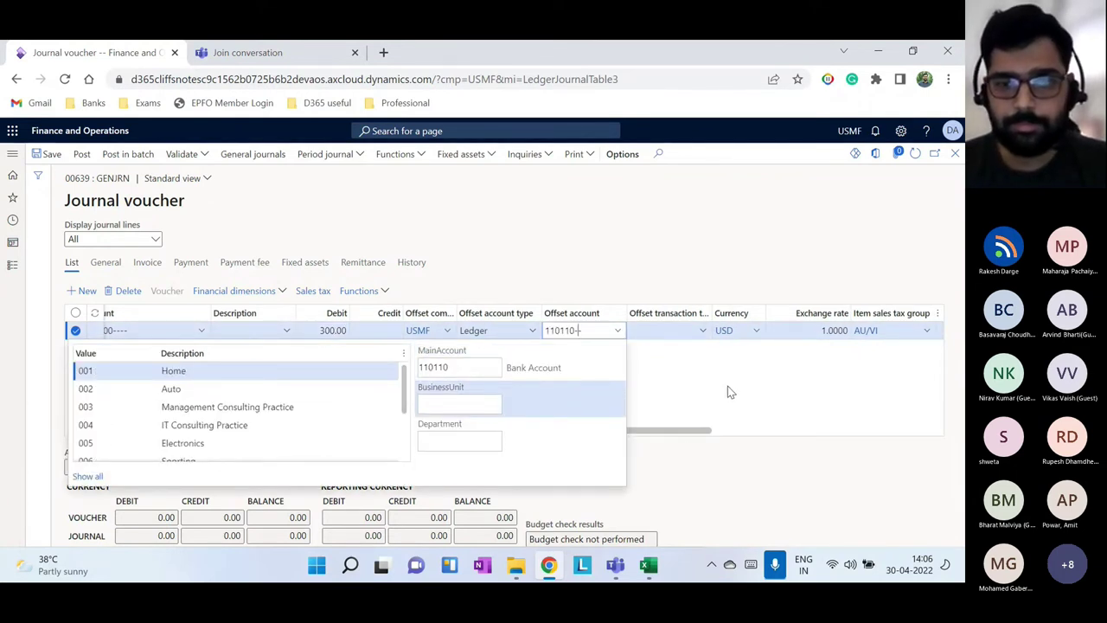
pyautogui.click(727, 390)
pyautogui.moveTo(658, 437); pyautogui.dragTo(336, 413)
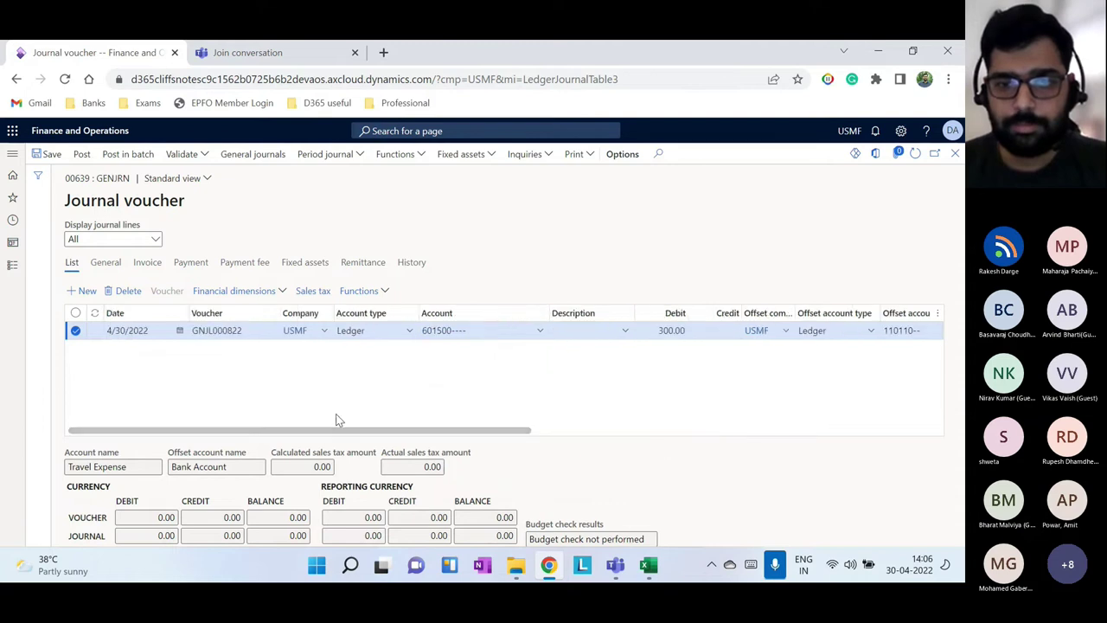
# Simulate posting of the travel expense journal, and post it
pyautogui.click(204, 155)
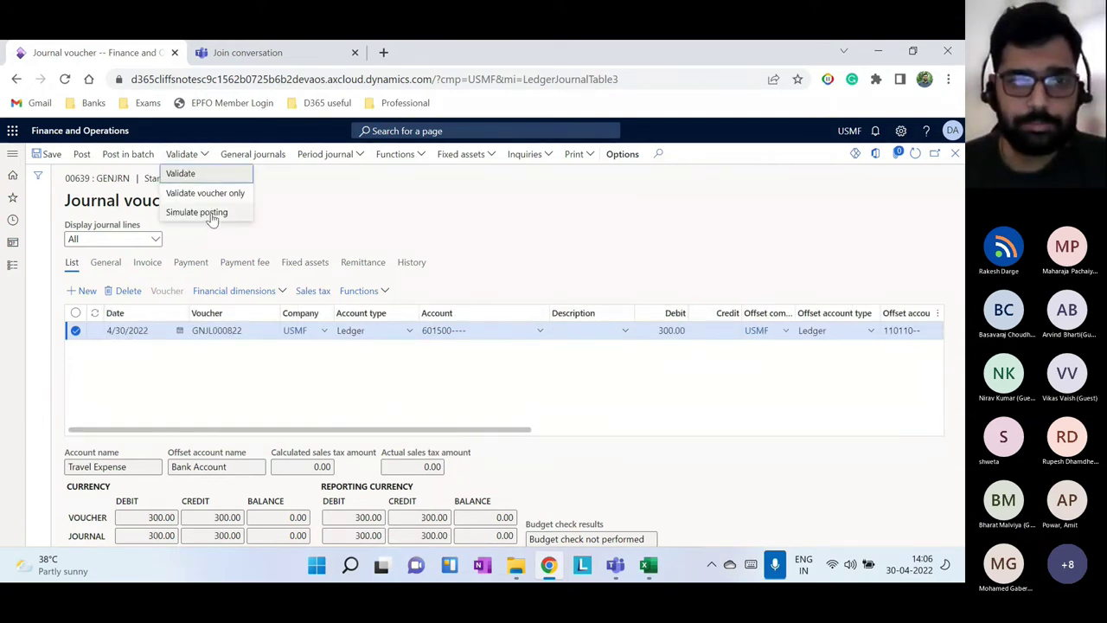
pyautogui.click(211, 213)
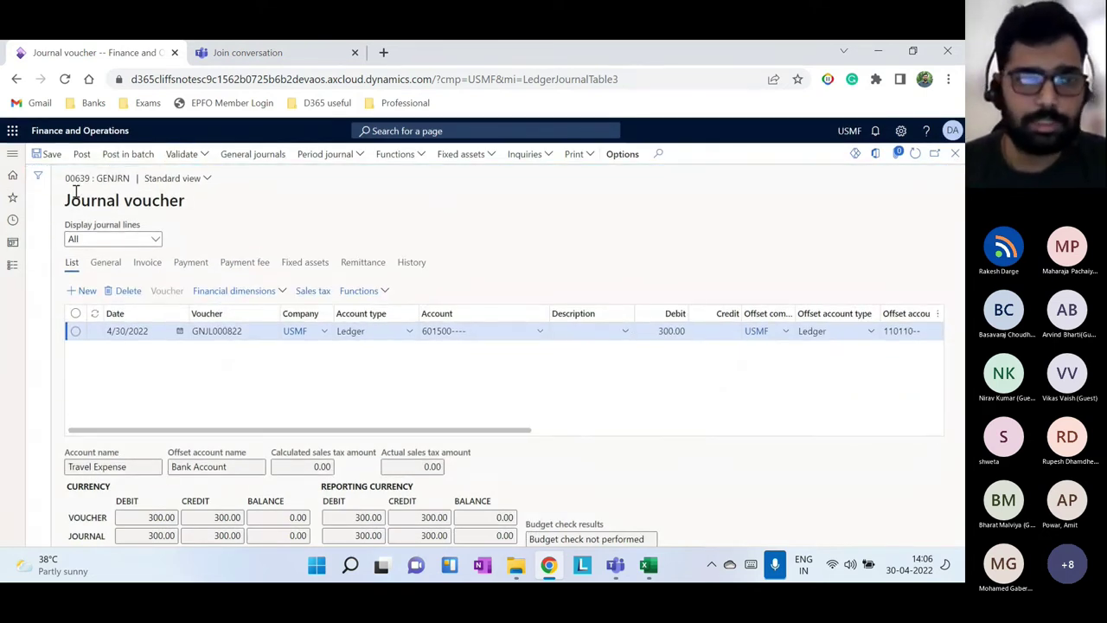
pyautogui.click(81, 156)
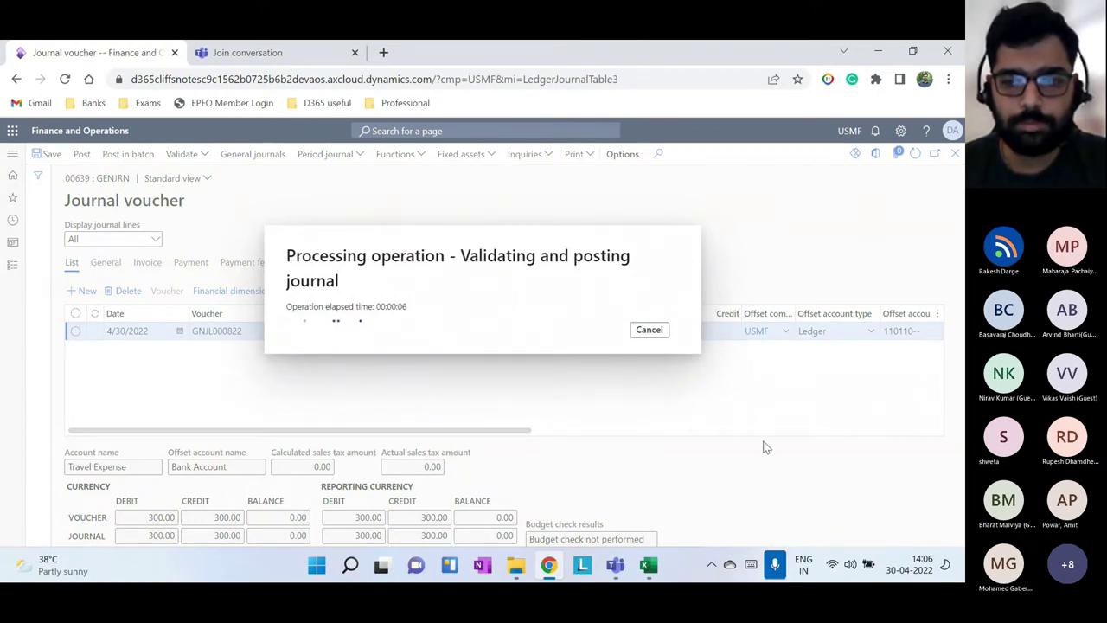
# Switch to Excel and review Use Case 1 and the open ledger calendar requirement in Use Case 2
pyautogui.click(659, 566)
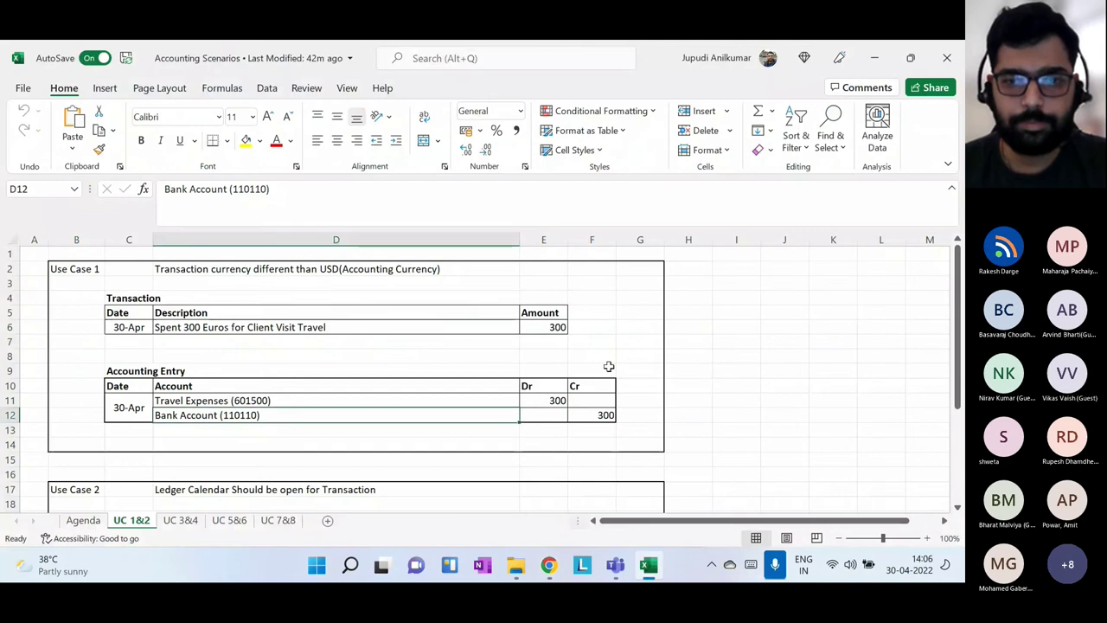
pyautogui.scroll(-1, 459, 358)
pyautogui.scroll(-2, 452, 358)
pyautogui.scroll(3, 424, 334)
pyautogui.moveTo(372, 269); pyautogui.dragTo(311, 417)
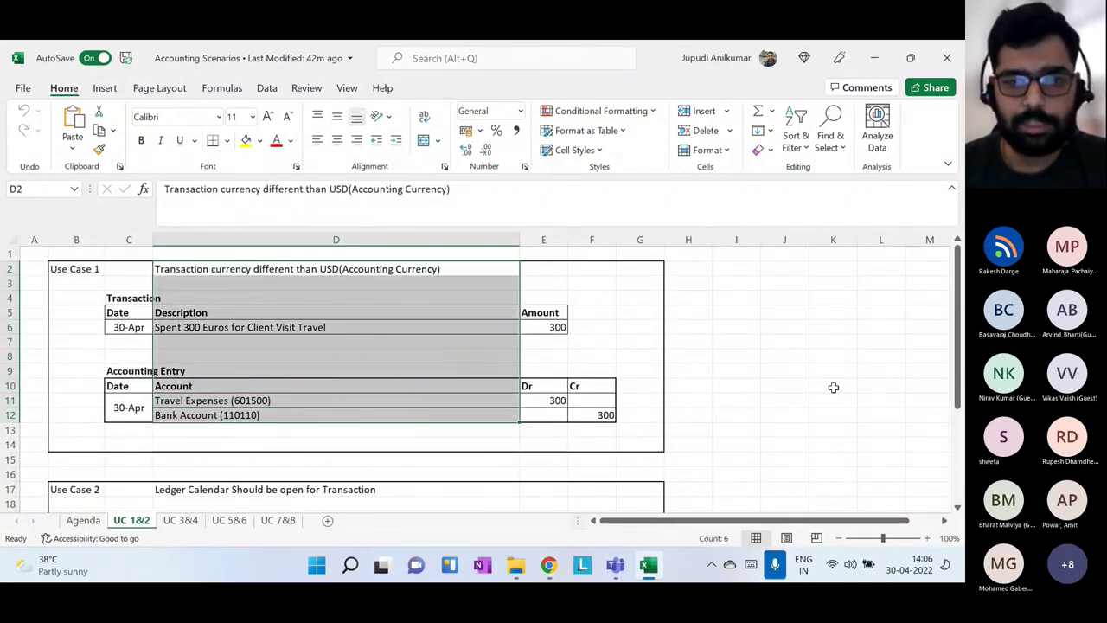
pyautogui.click(645, 341)
pyautogui.scroll(-5, 369, 340)
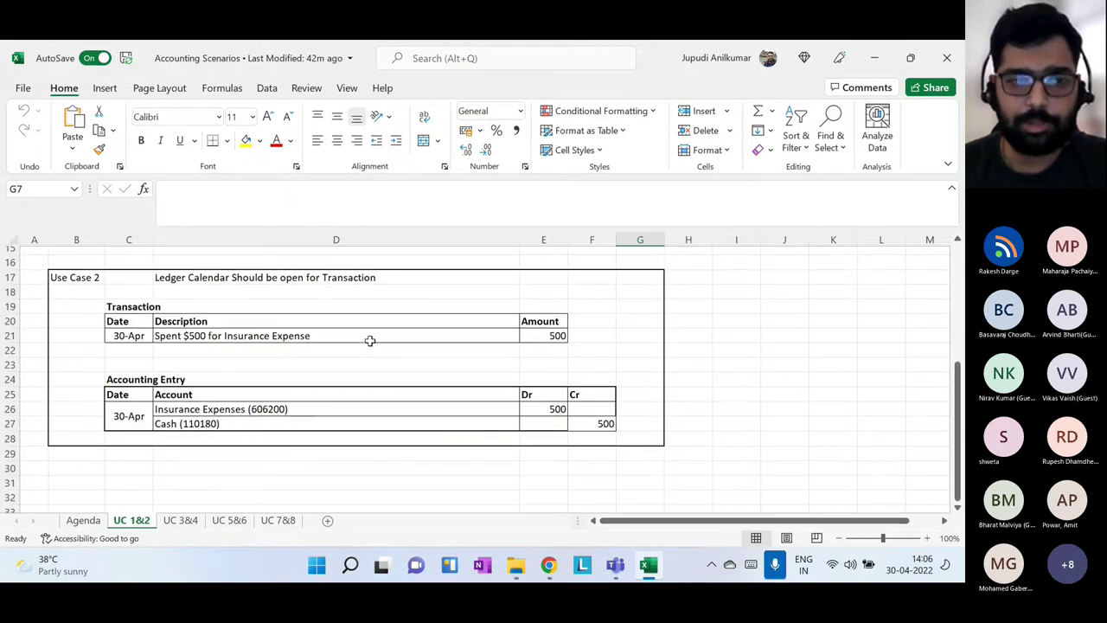
pyautogui.click(238, 272)
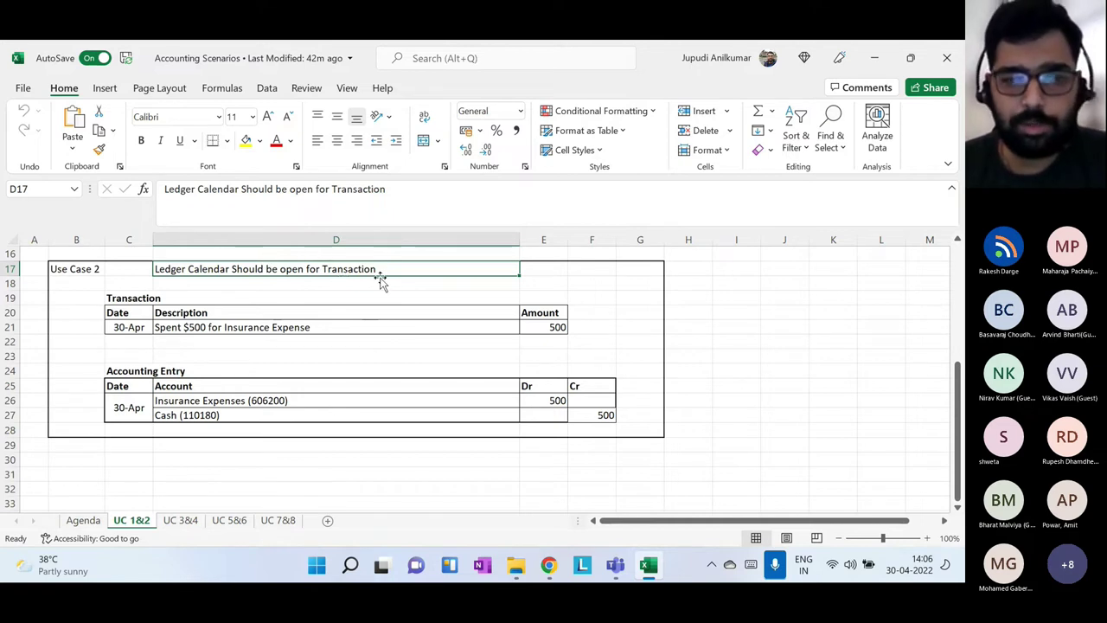
# Switch back to Chrome, dismiss the posting message and close the journal voucher
pyautogui.click(549, 565)
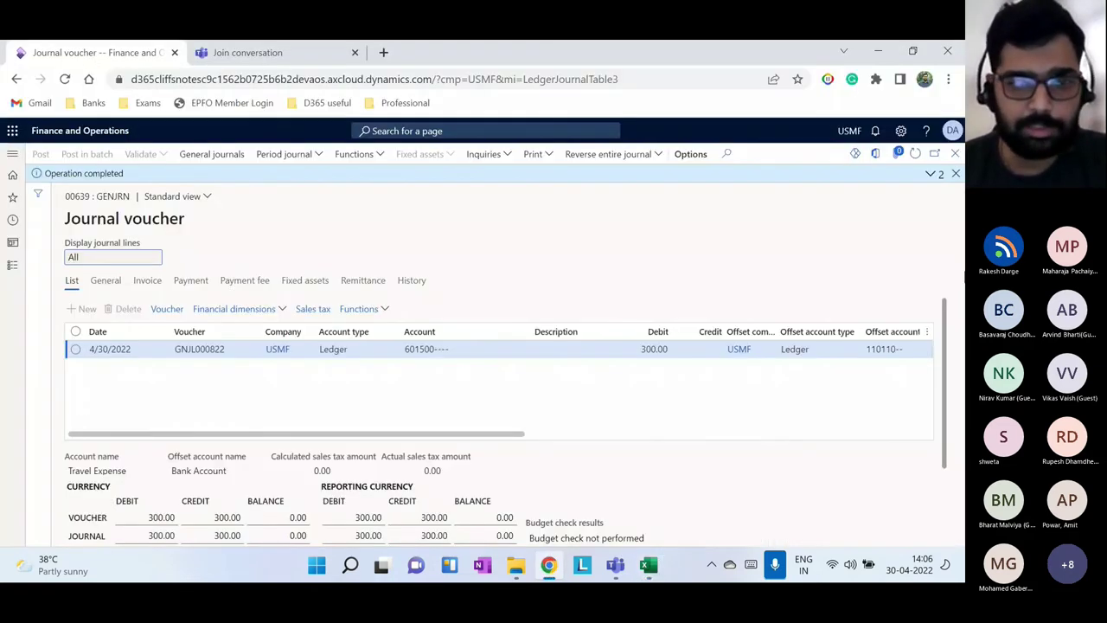
pyautogui.click(955, 174)
pyautogui.click(956, 153)
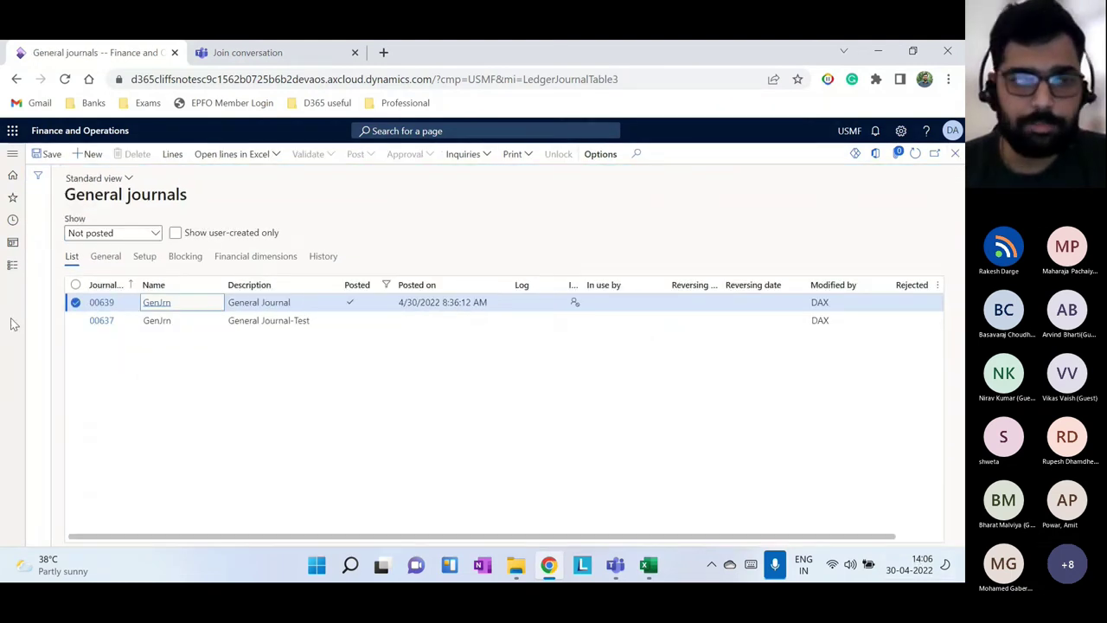
# Open the Ledger calendars page from the General ledger module's calendar setup
pyautogui.click(12, 266)
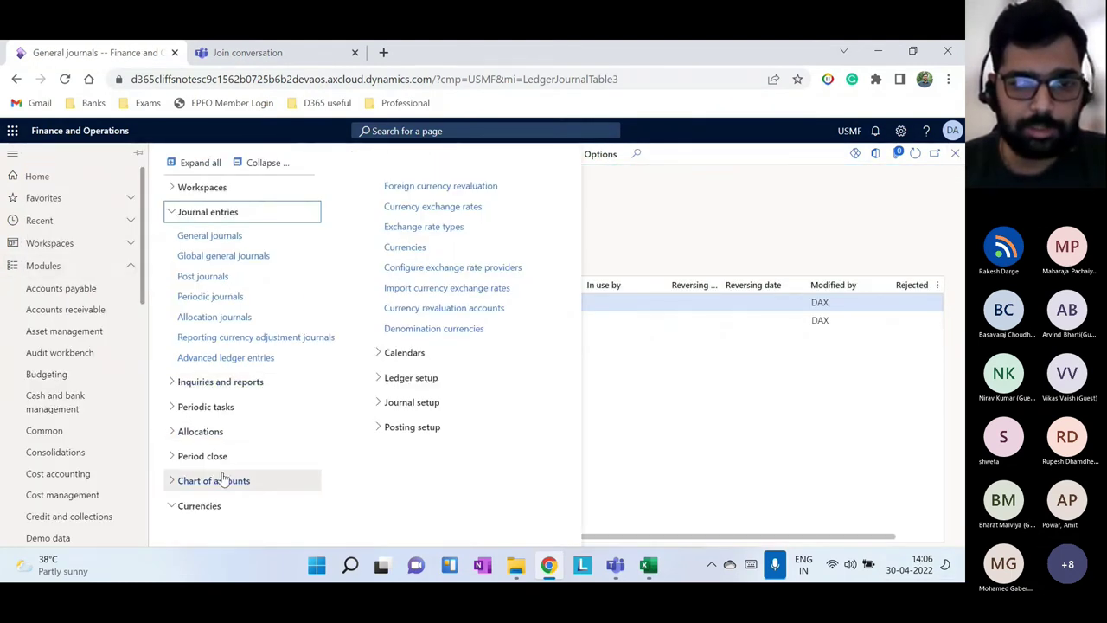
pyautogui.click(264, 164)
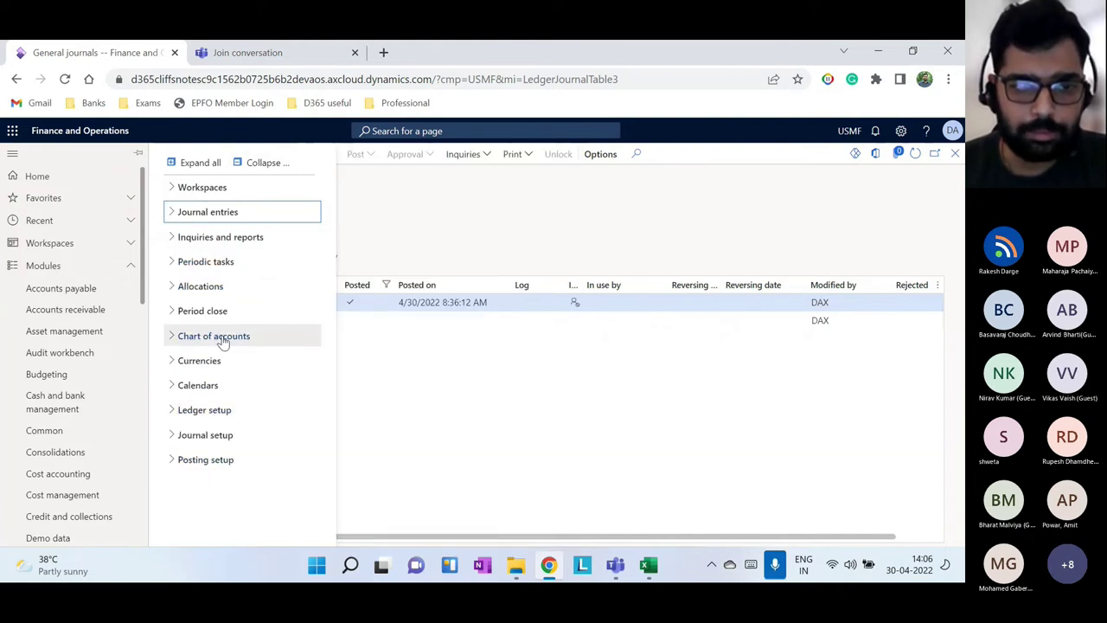
pyautogui.click(215, 410)
pyautogui.click(214, 410)
pyautogui.click(210, 387)
pyautogui.click(208, 407)
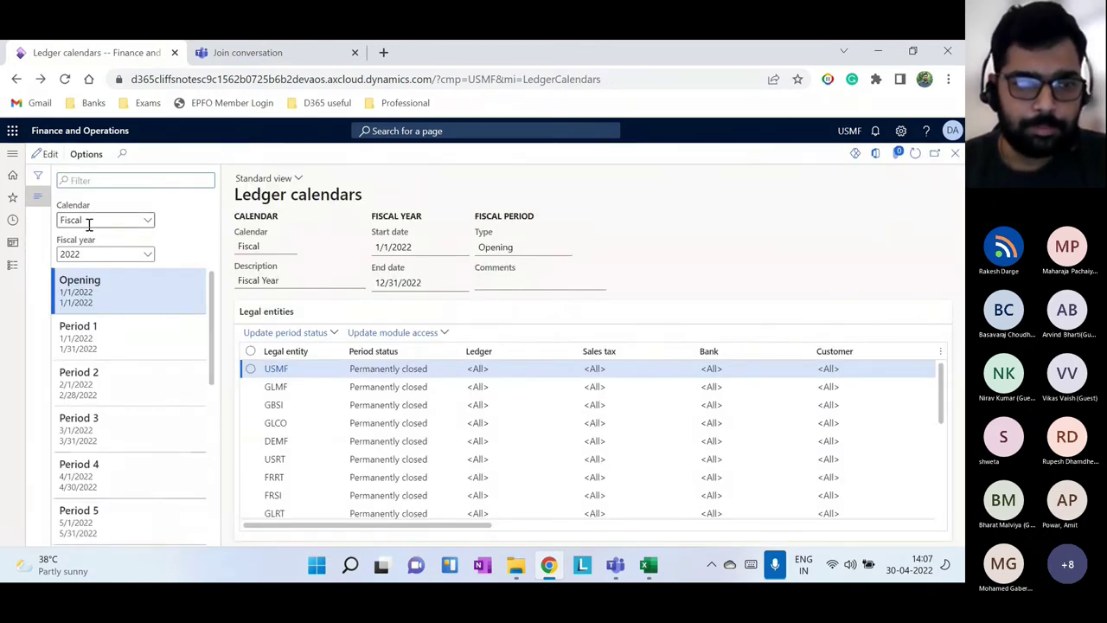
# Update Period 4 of fiscal year 2022 to On hold for legal entity USMF, and close the ledger calendars
pyautogui.click(99, 487)
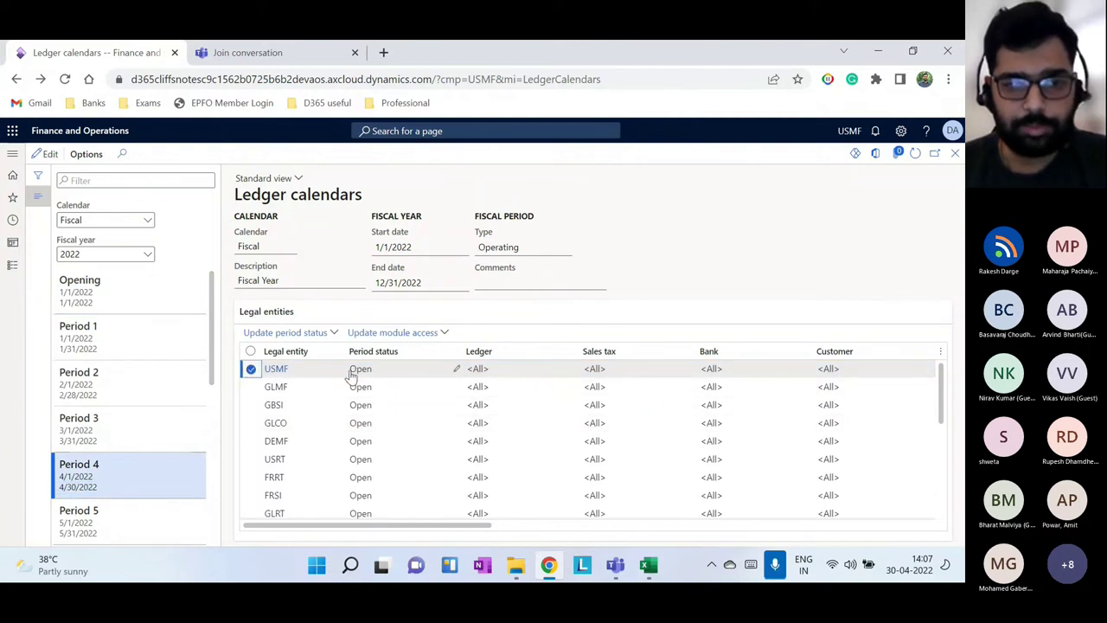
pyautogui.click(318, 332)
pyautogui.click(356, 428)
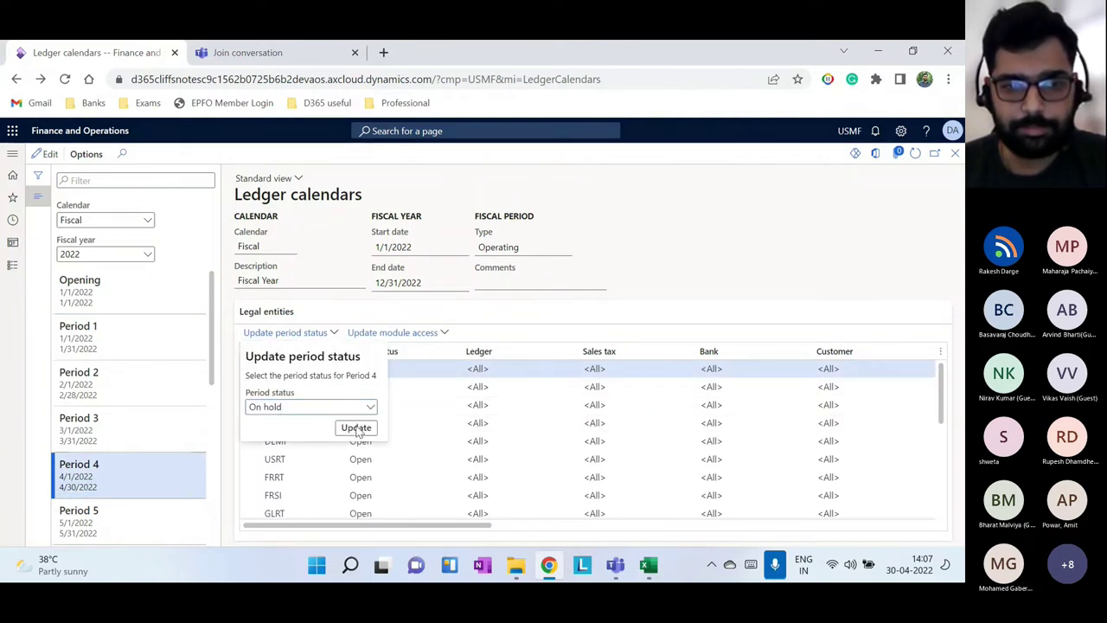
pyautogui.click(956, 156)
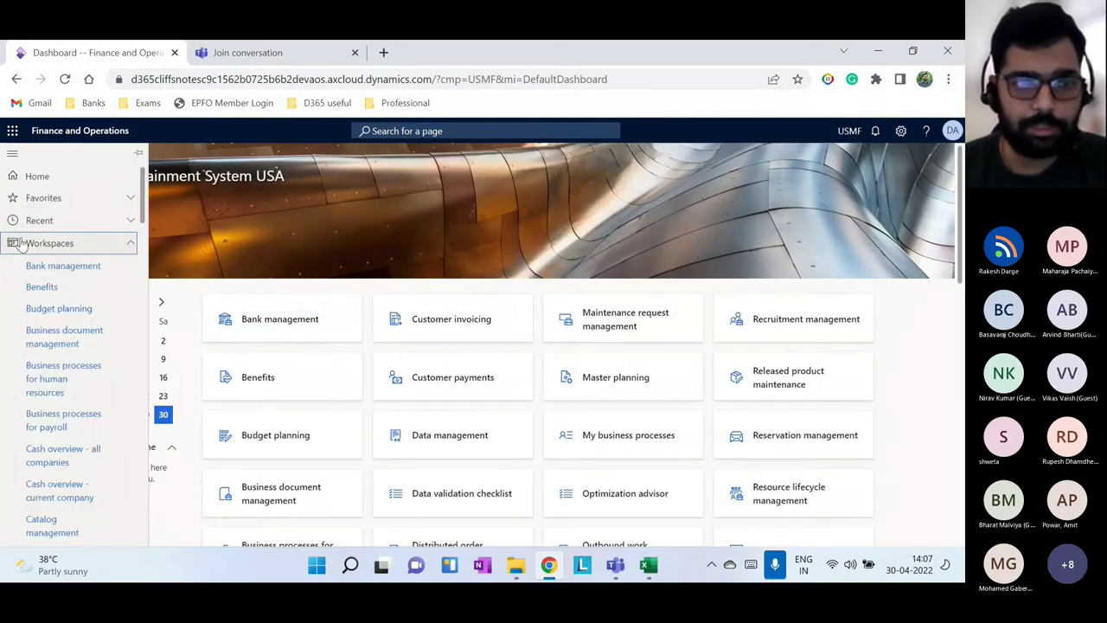
# Go to the General journals page in the General ledger module
pyautogui.click(19, 244)
pyautogui.click(26, 265)
pyautogui.scroll(-2, 52, 467)
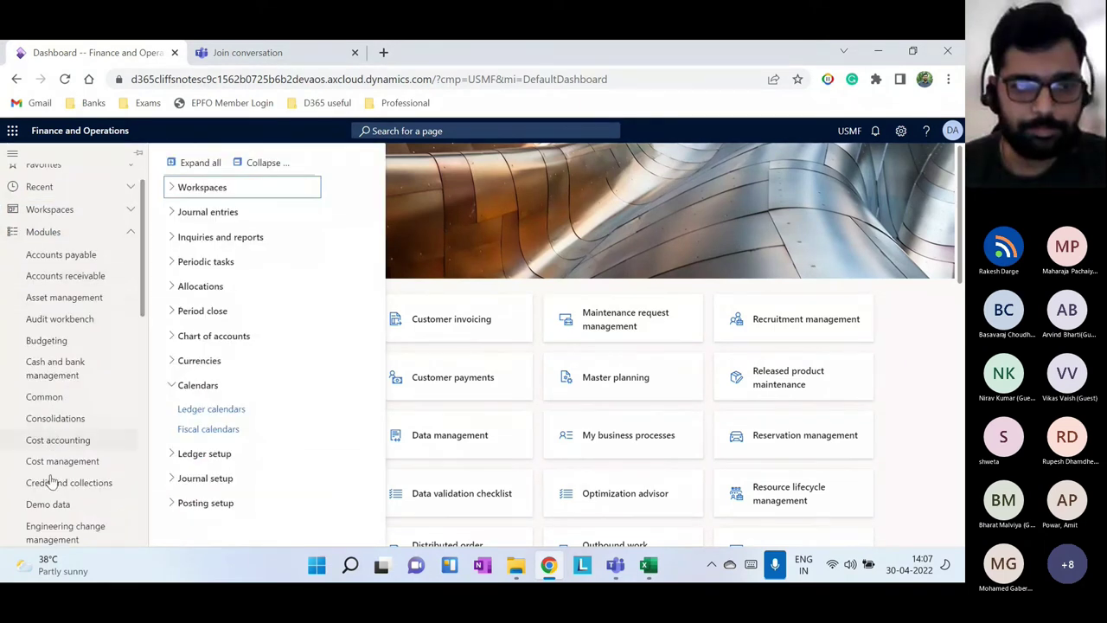
pyautogui.press('Escape')
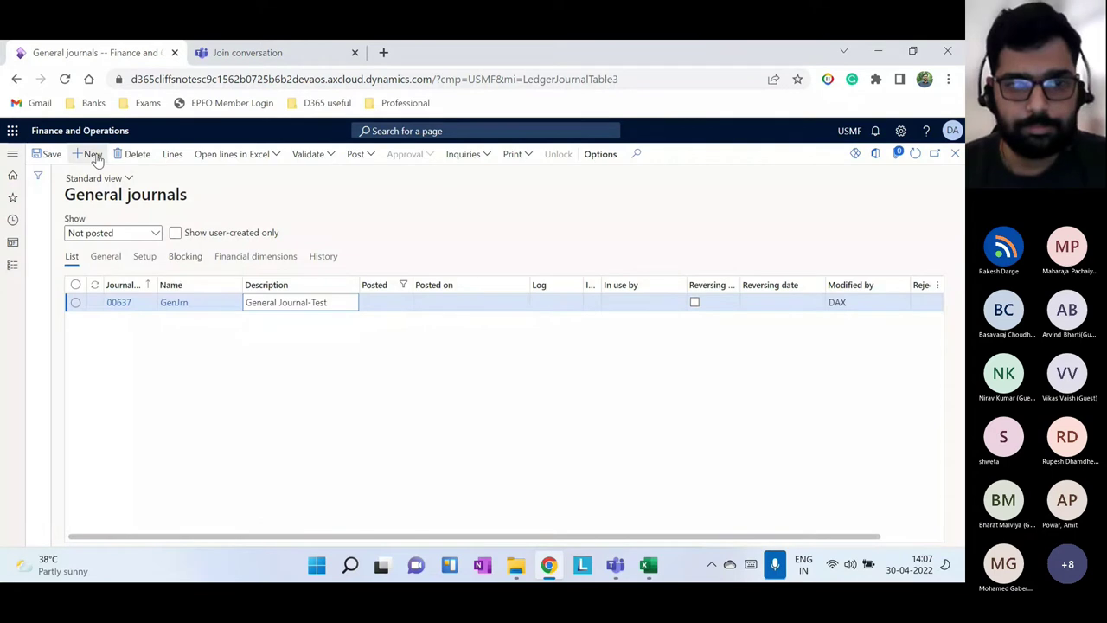
# Create a new general journal with the name GenJrn and open its lines
pyautogui.click(89, 153)
pyautogui.click(232, 302)
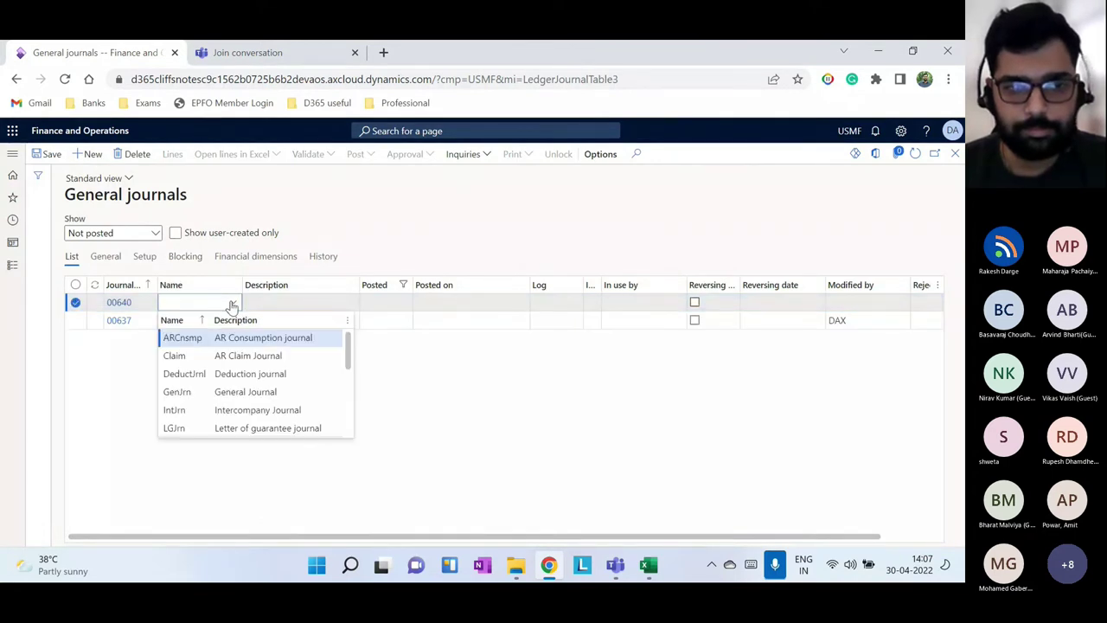
pyautogui.click(214, 392)
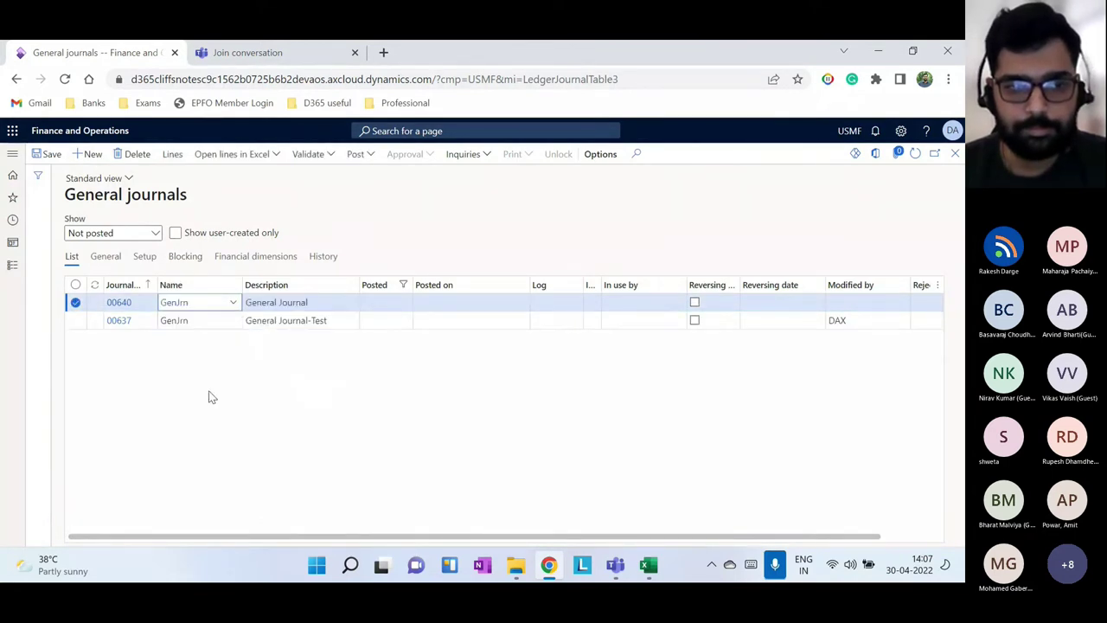
pyautogui.click(176, 155)
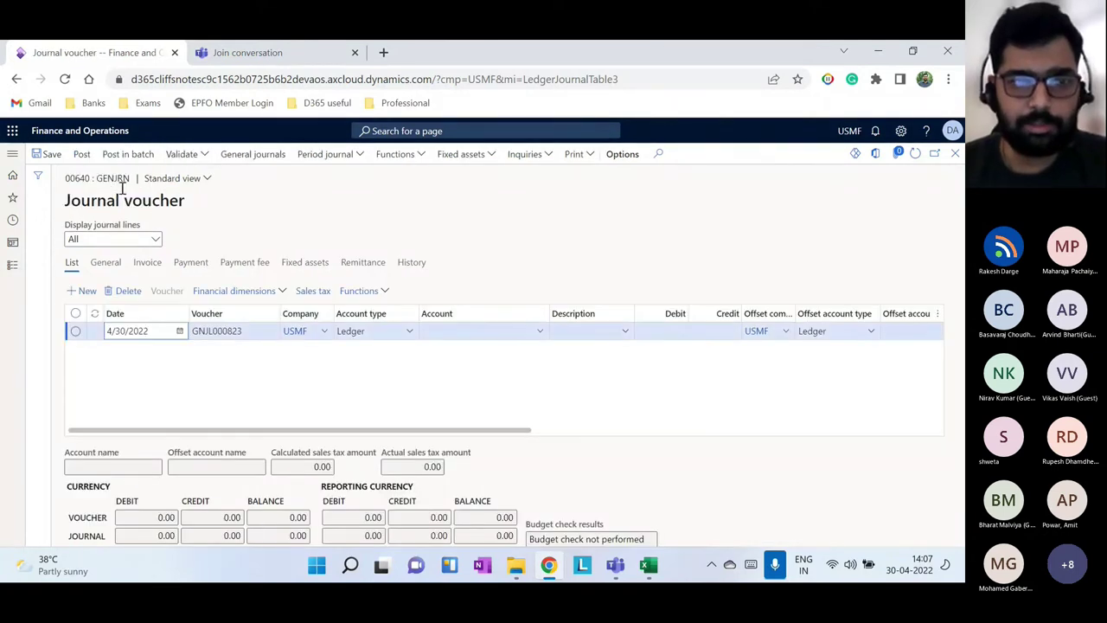
# Look up "internet" and set the journal line's account to 601510 Internet Expense, leaving its dimensions blank
pyautogui.click(539, 331)
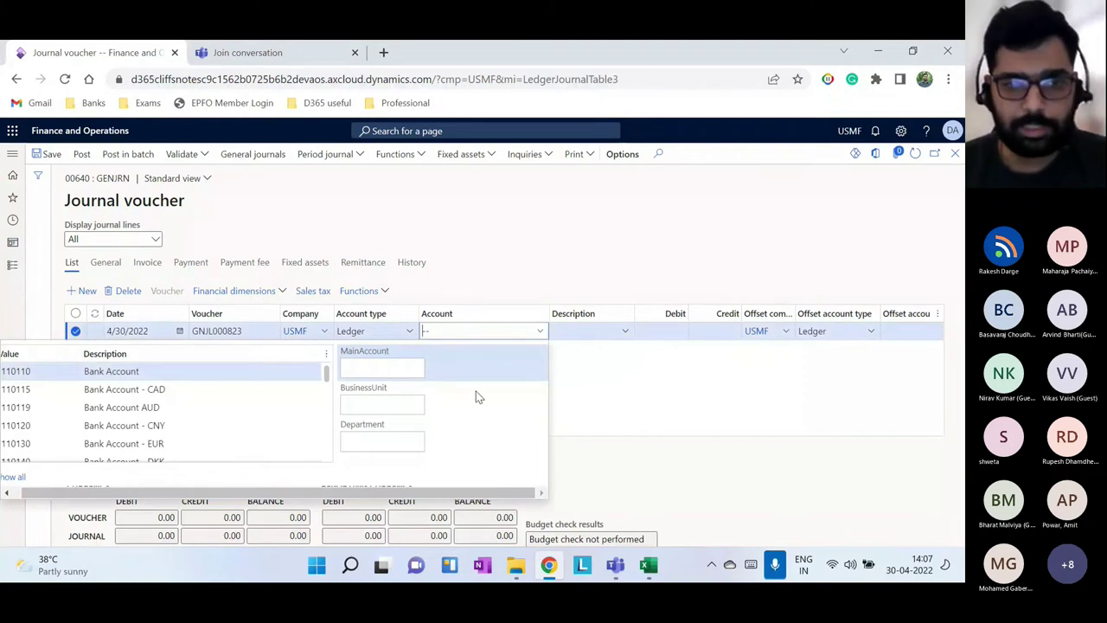
pyautogui.write('inte')
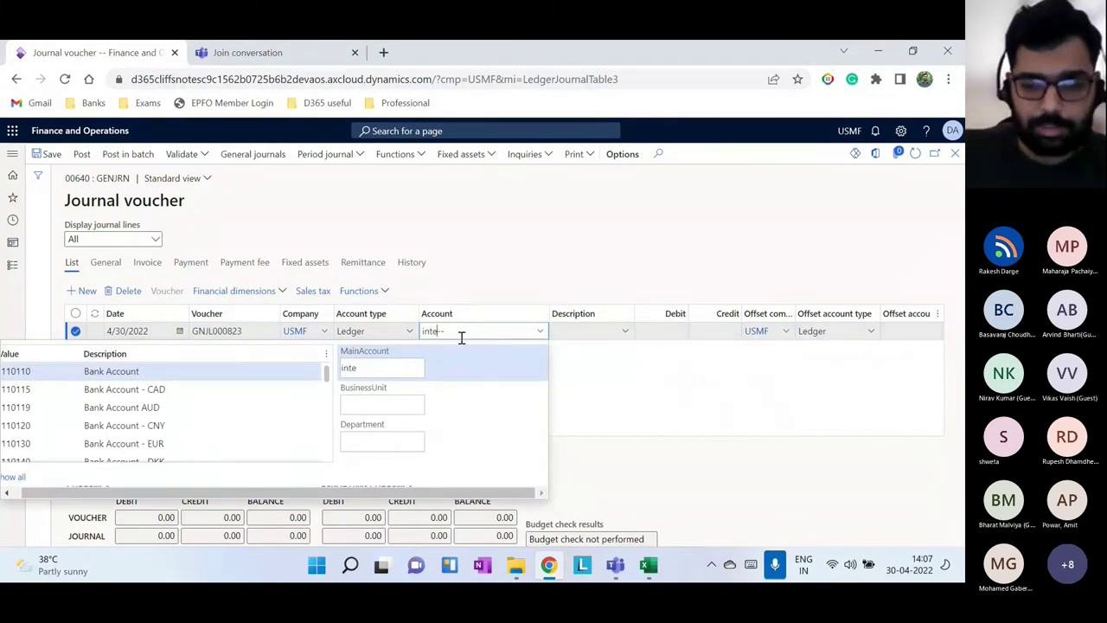
pyautogui.write('rnet')
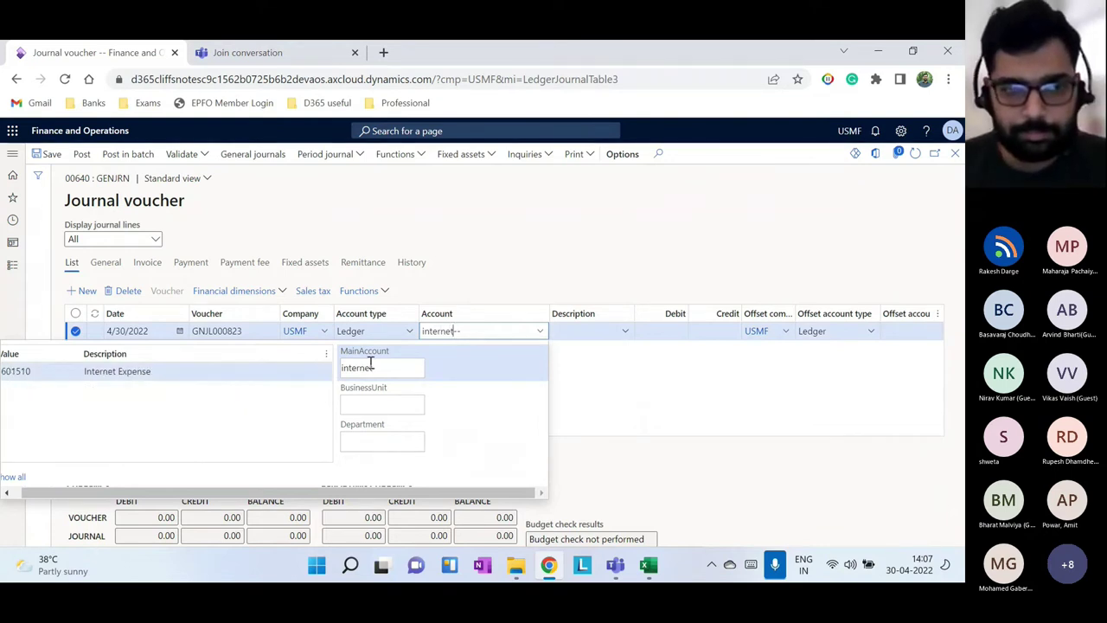
pyautogui.click(147, 372)
pyautogui.click(671, 407)
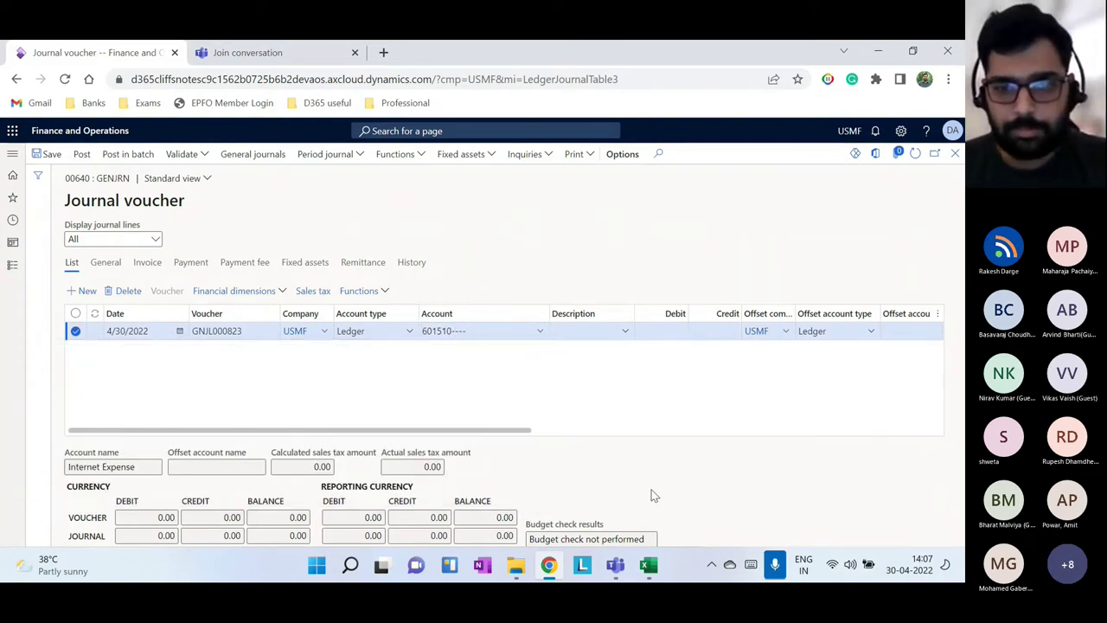
# Enter a debit of 500 on the internet expense journal line
pyautogui.click(656, 336)
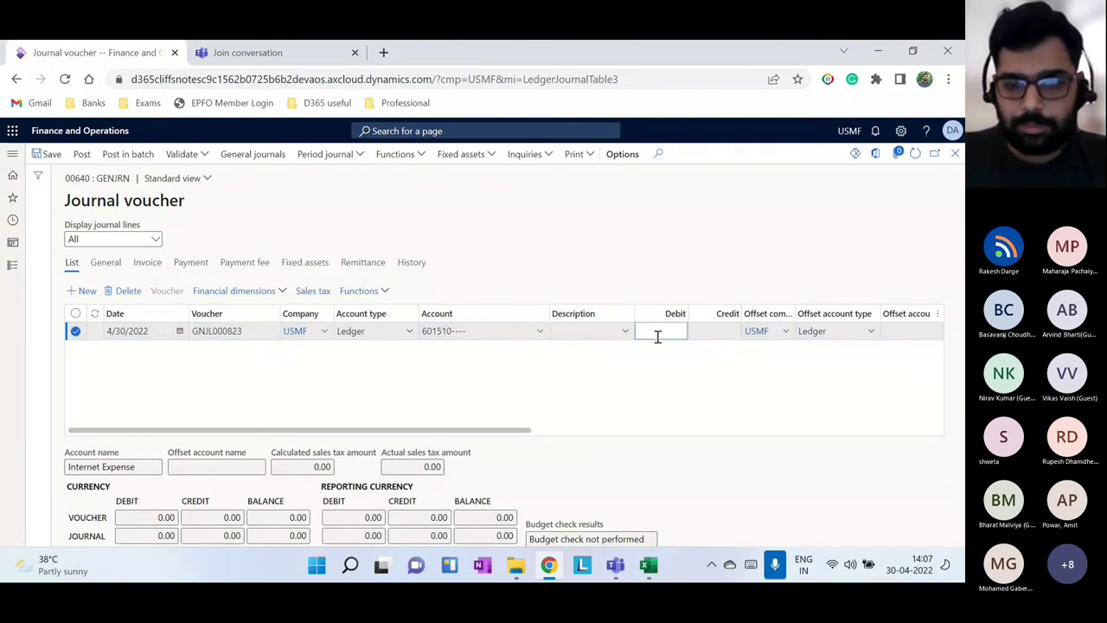
pyautogui.write('500')
pyautogui.press('Tab')
pyautogui.press('Tab')
pyautogui.press('Tab')
pyautogui.press('Tab')
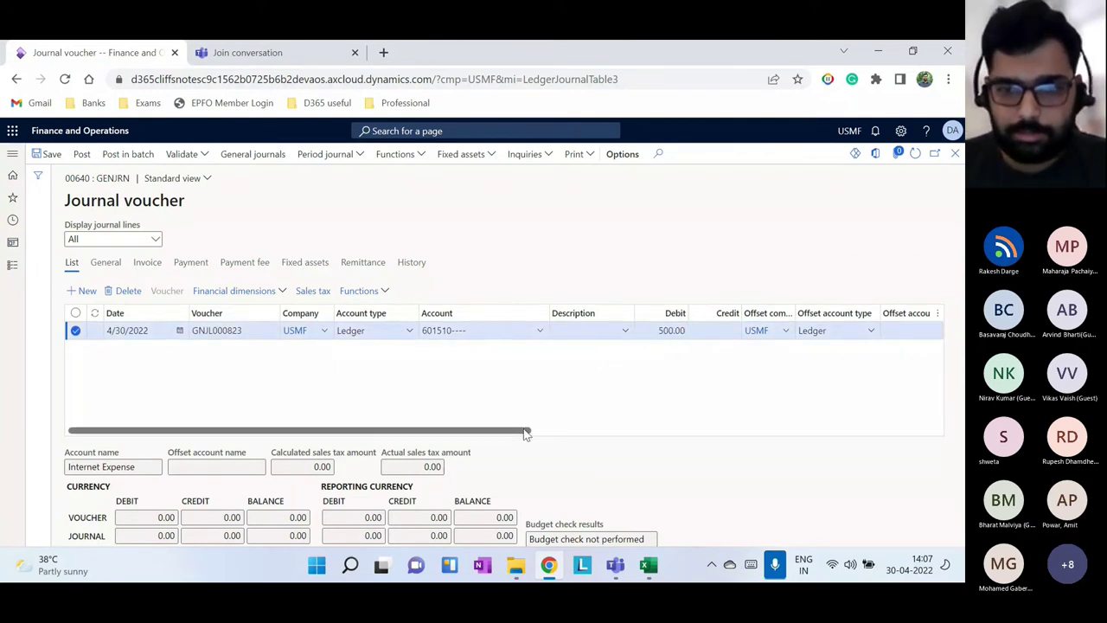
# Set the line's offset account to 110110 Bank Account, leaving business unit and department blank
pyautogui.click(649, 336)
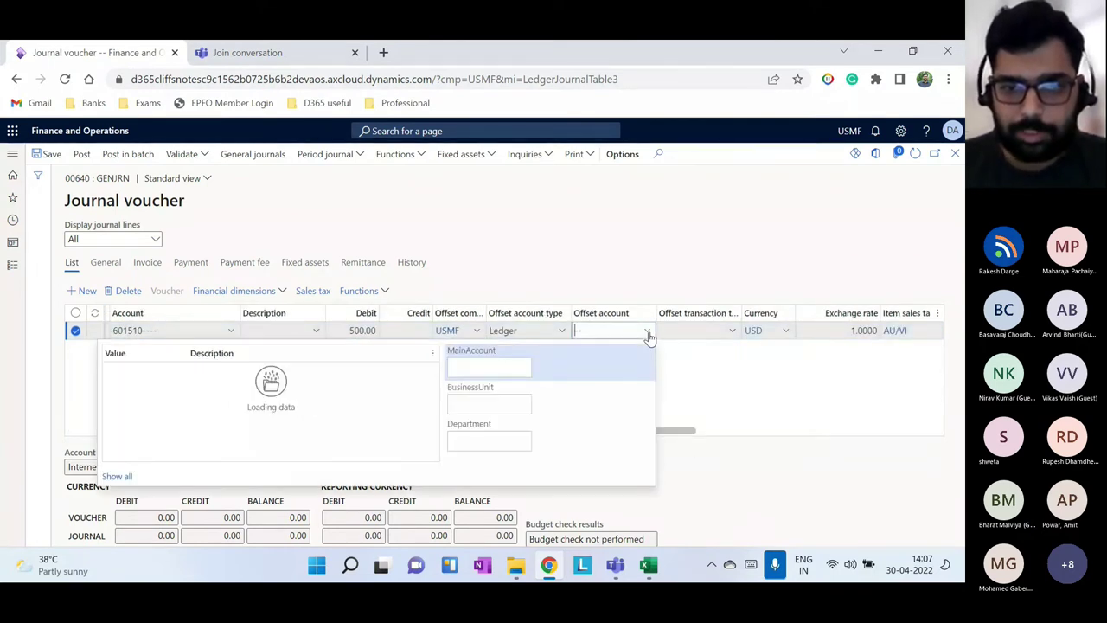
pyautogui.click(264, 372)
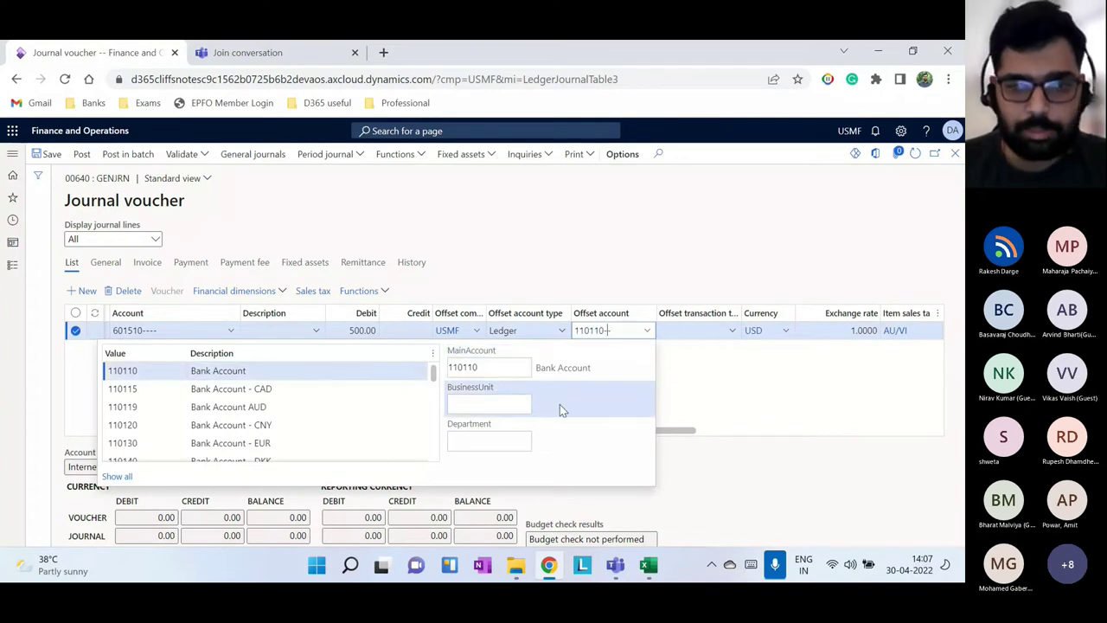
pyautogui.click(697, 433)
pyautogui.moveTo(696, 432); pyautogui.dragTo(277, 410)
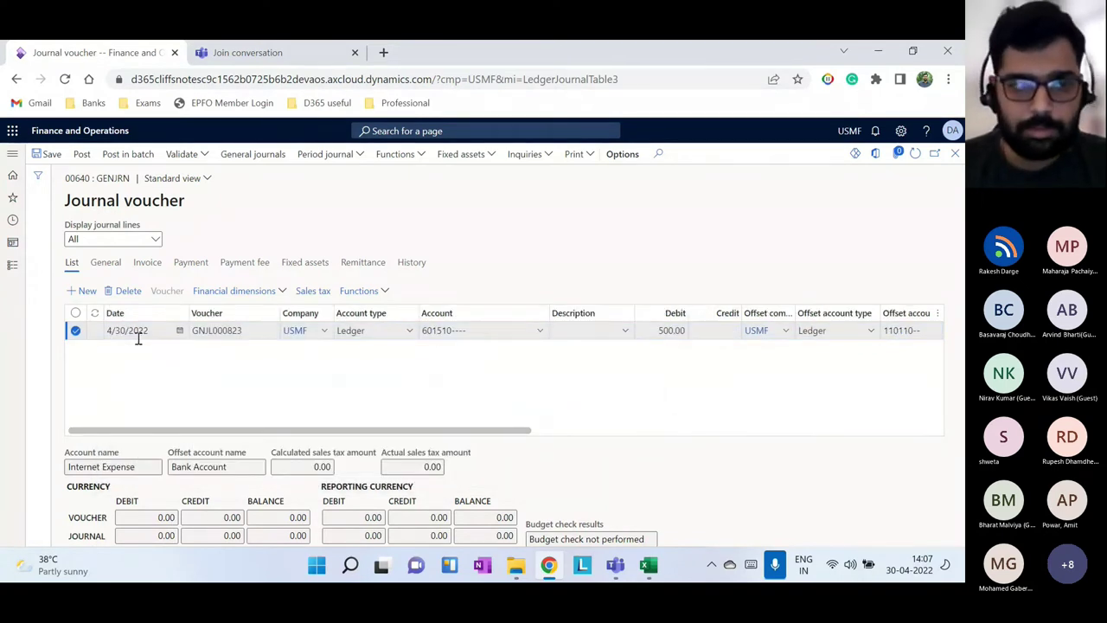
# Simulate posting of the internet expense journal dated 4/30/2022
pyautogui.click(183, 154)
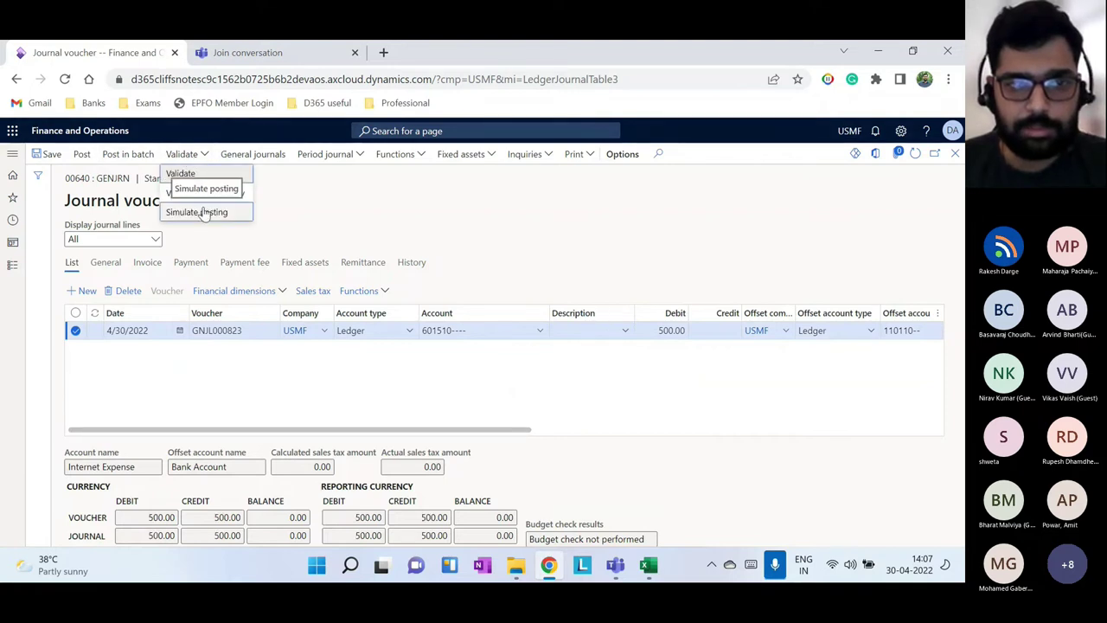
pyautogui.click(203, 209)
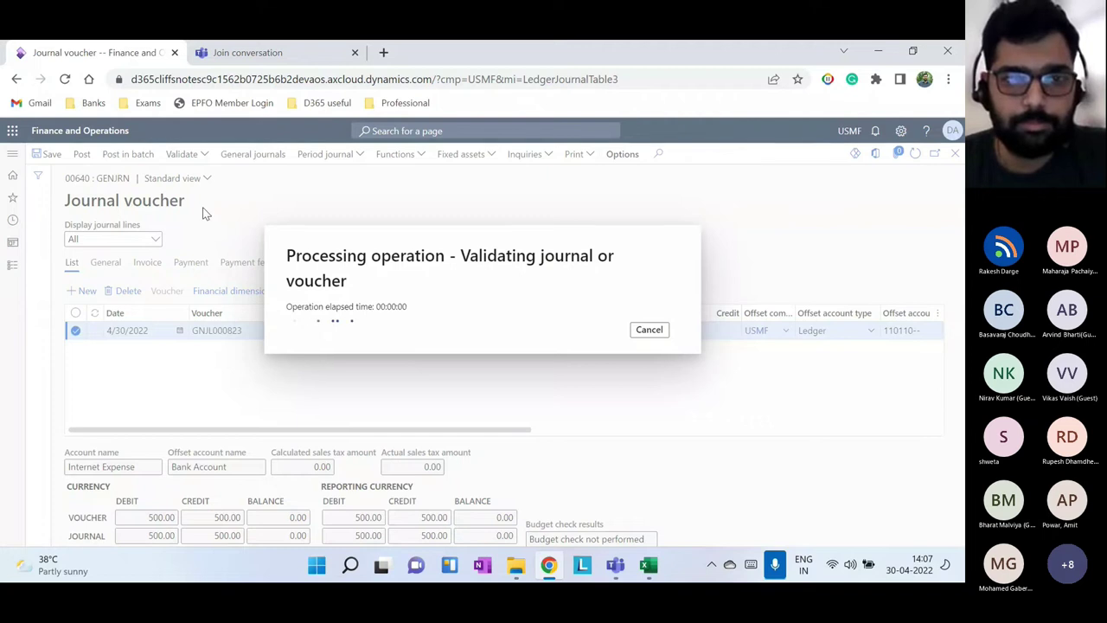
pyautogui.press('Escape')
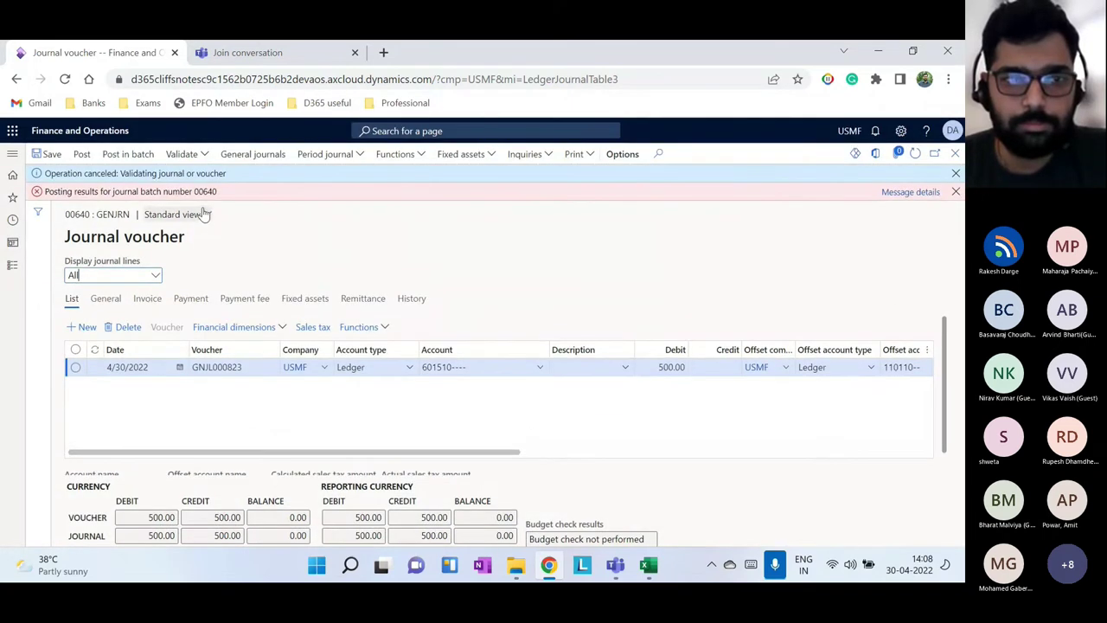
# Read the message details of the simulated posting, and dismiss the details and both messages
pyautogui.click(913, 192)
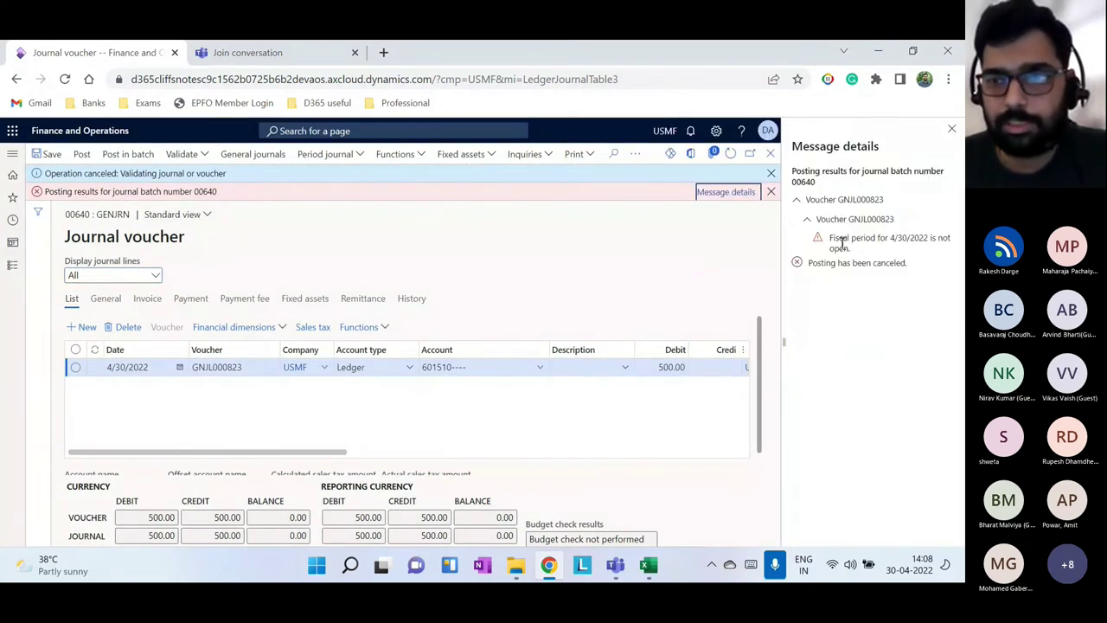
pyautogui.tripleClick(837, 238)
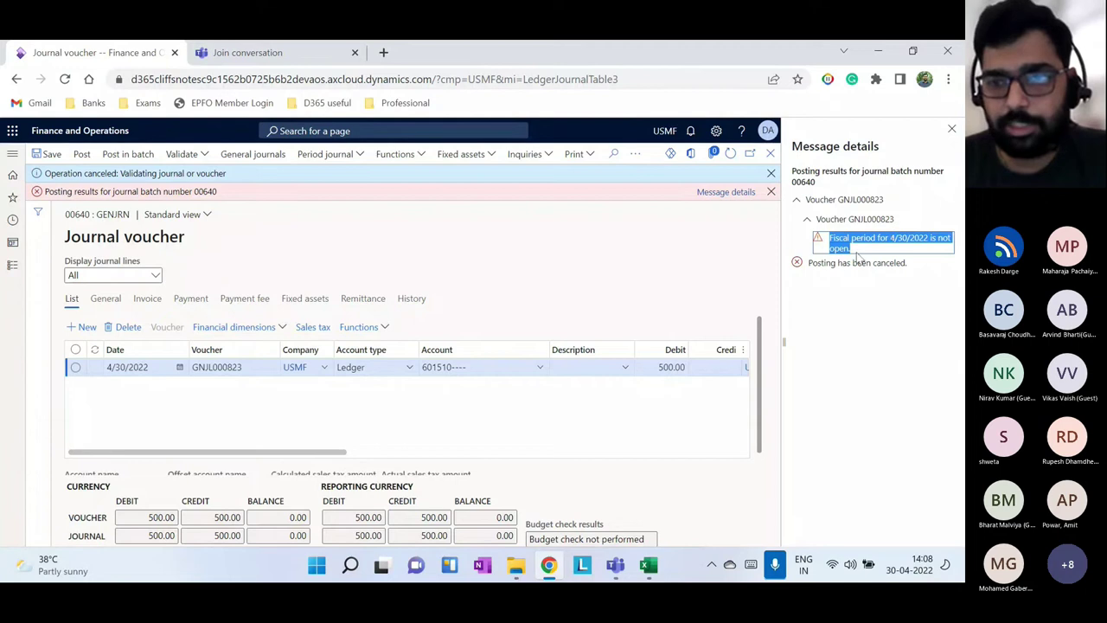
pyautogui.click(951, 131)
pyautogui.click(955, 192)
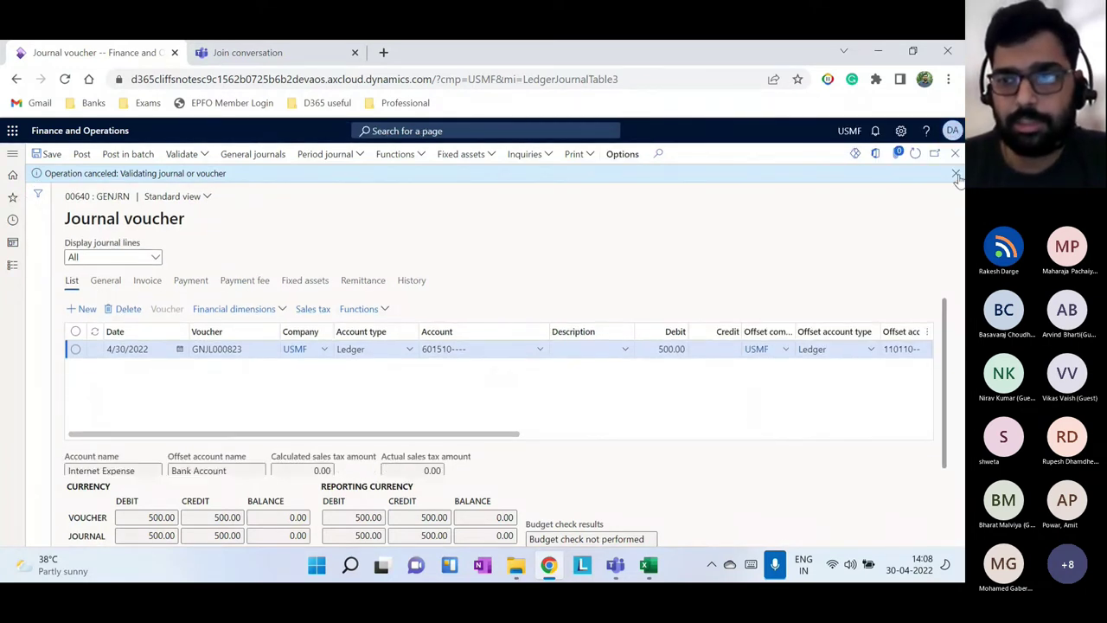
pyautogui.click(955, 173)
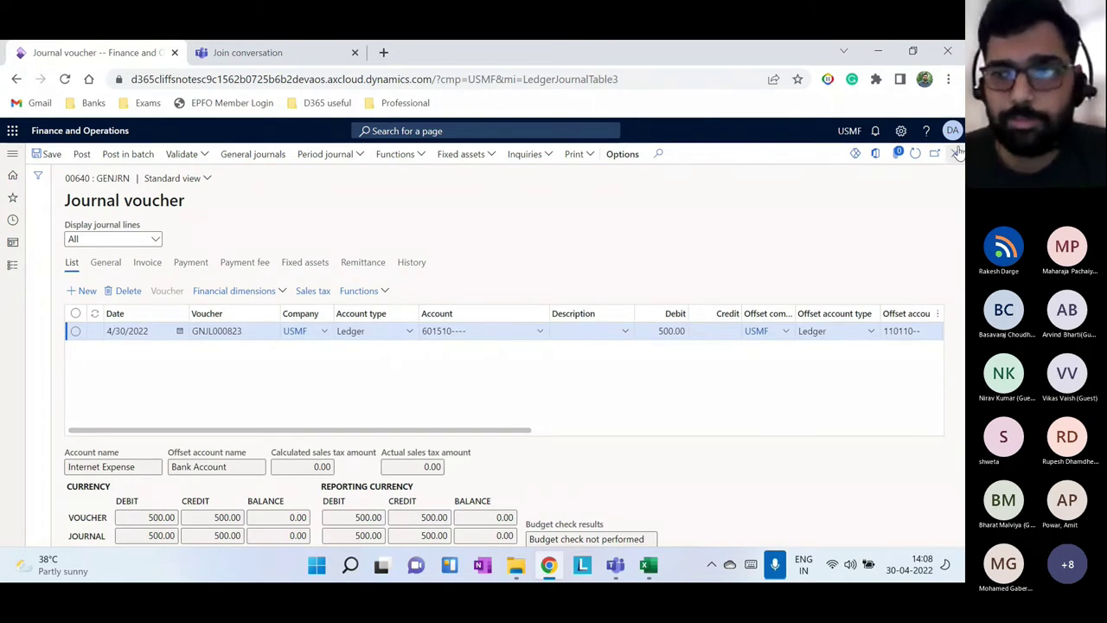
# Switch to Excel and review the first setup block and the financial dimensions topics on the Agenda sheet
pyautogui.click(648, 565)
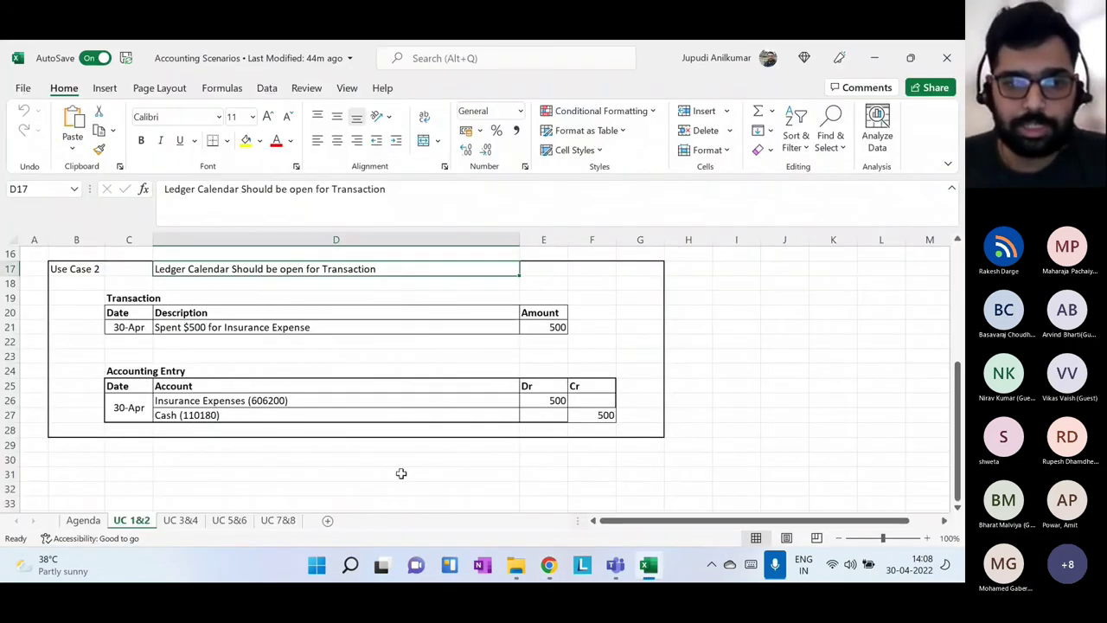
pyautogui.click(83, 520)
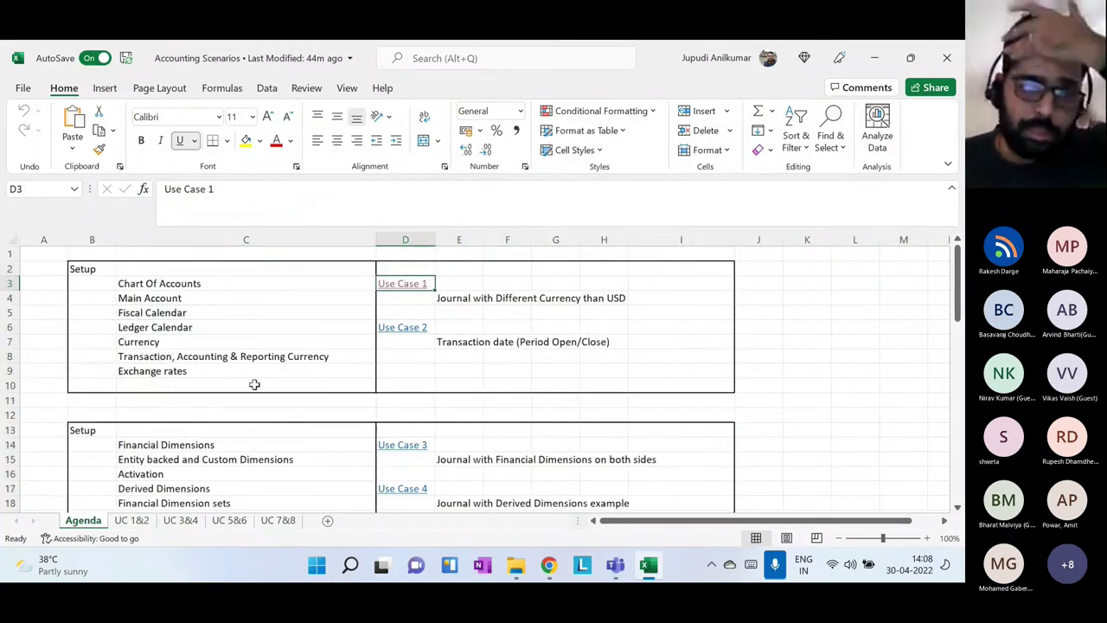
pyautogui.scroll(-2, 253, 386)
pyautogui.click(186, 344)
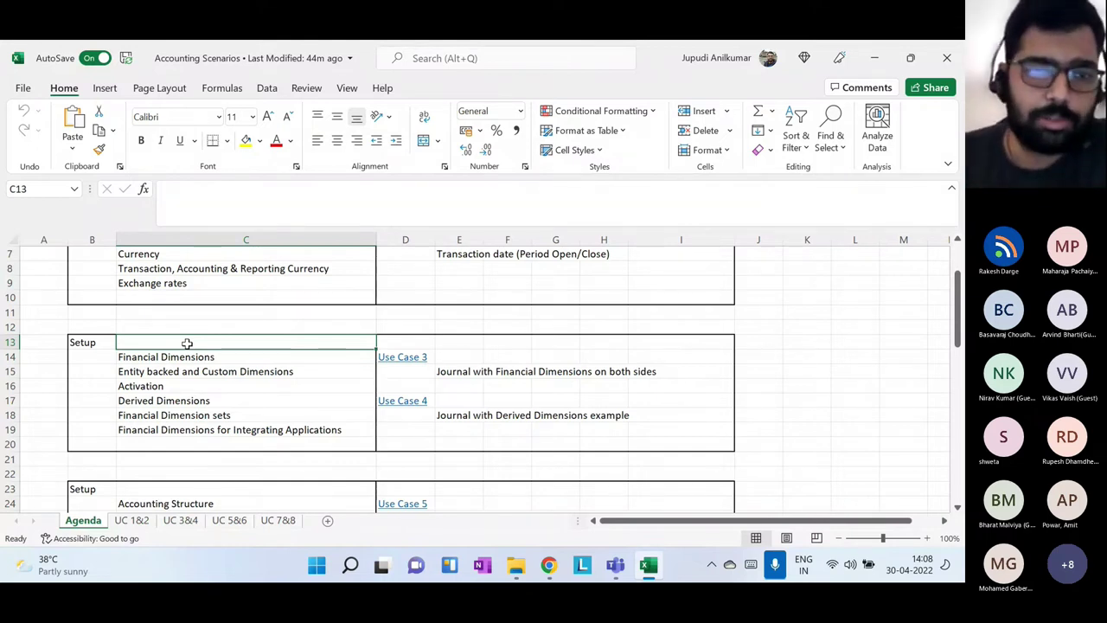
pyautogui.scroll(2, 189, 297)
pyautogui.click(190, 288)
pyautogui.moveTo(189, 291); pyautogui.dragTo(181, 378)
pyautogui.scroll(-3, 285, 427)
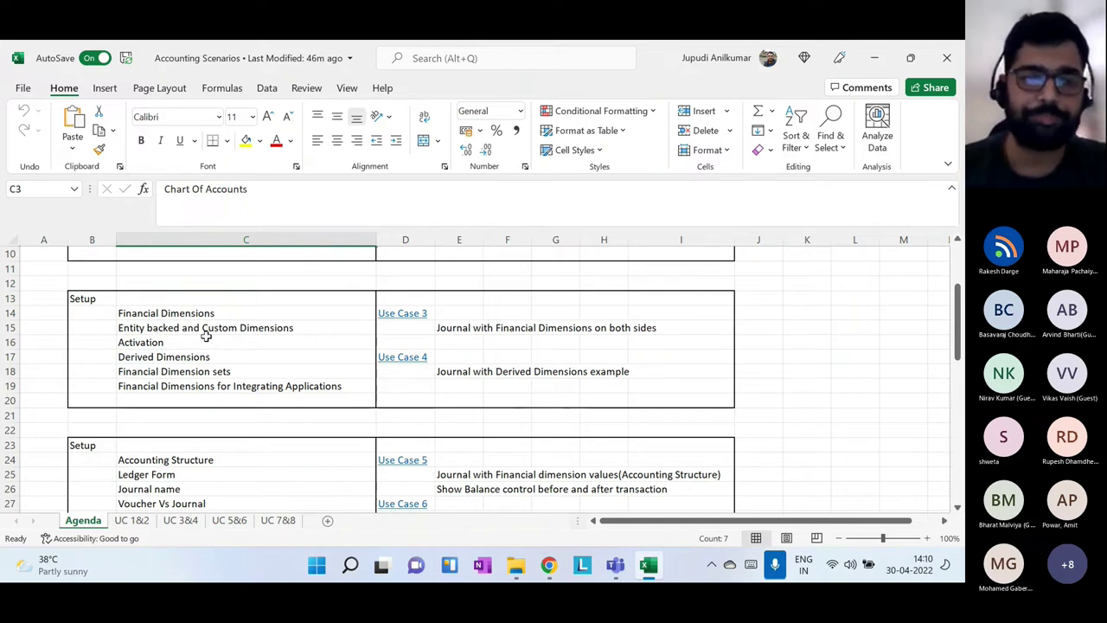
pyautogui.click(200, 315)
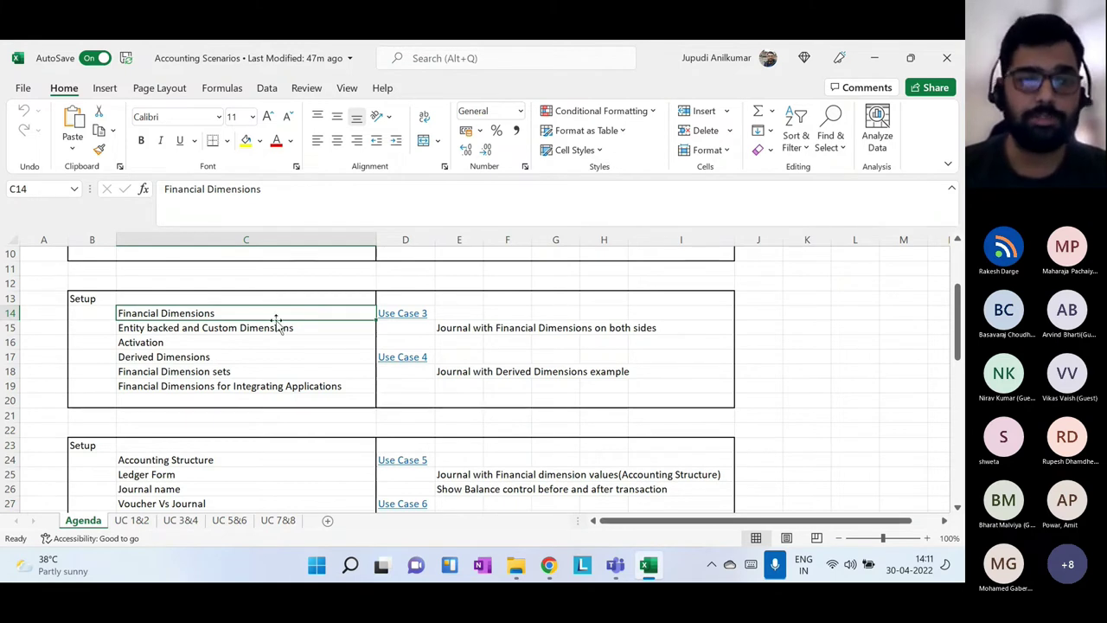
pyautogui.click(152, 327)
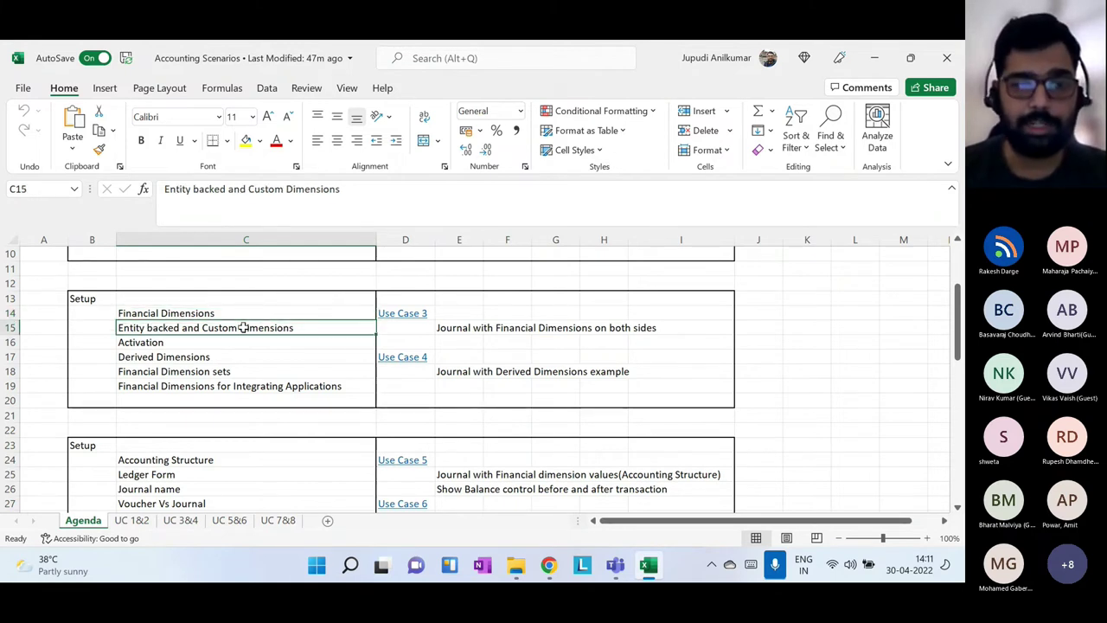
# Switch back to Chrome and close the internet expense journal voucher
pyautogui.click(548, 565)
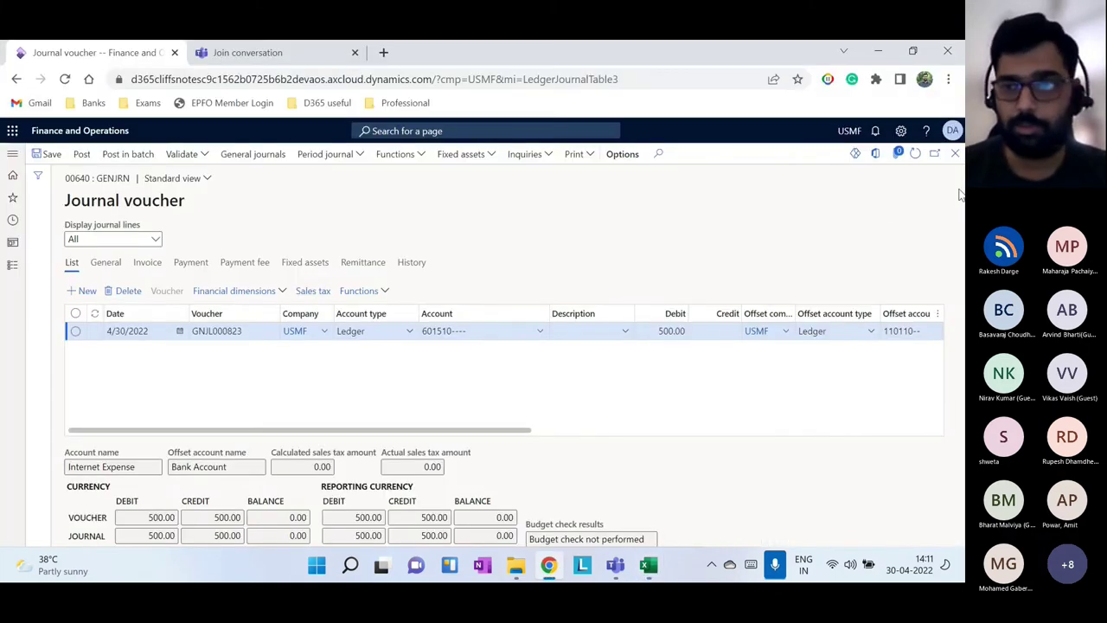
pyautogui.click(955, 154)
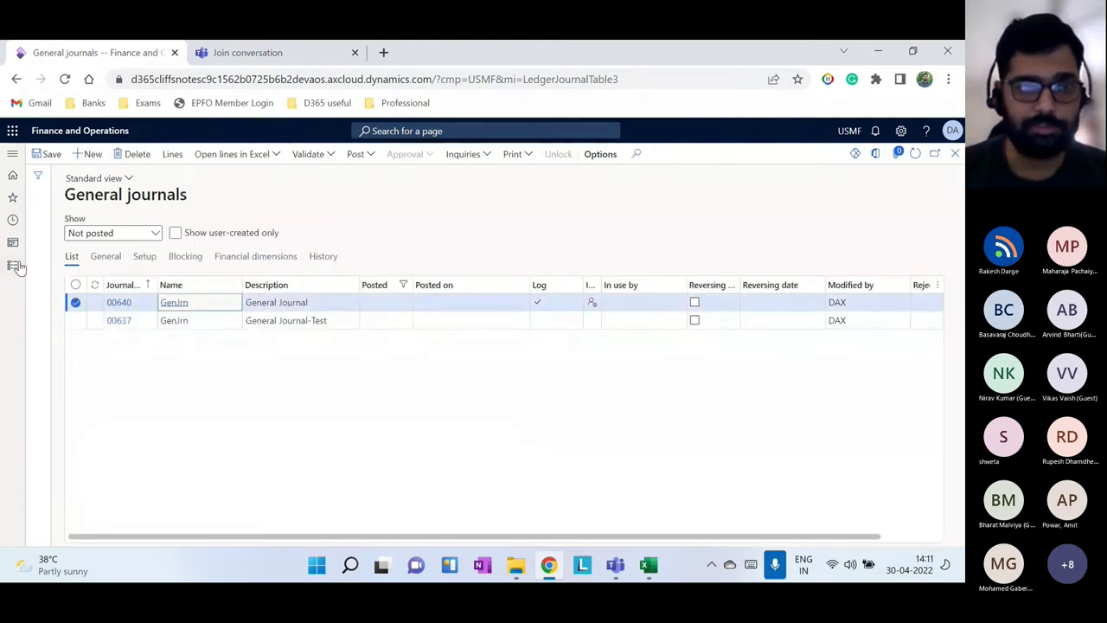
# Open the Financial dimensions page under General ledger's chart of accounts dimensions
pyautogui.click(16, 266)
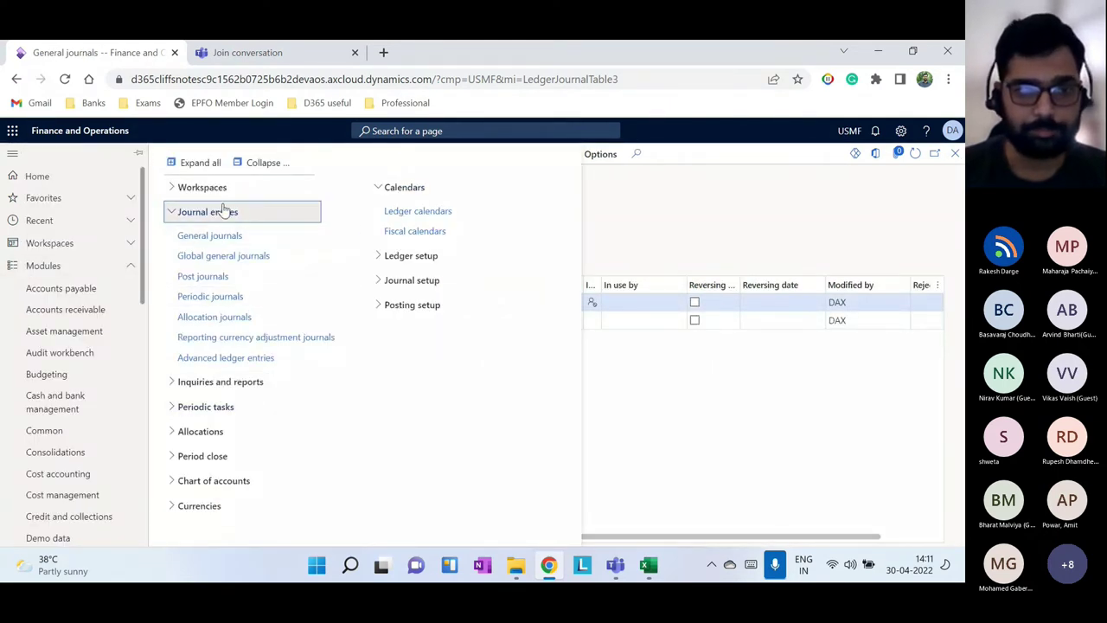
pyautogui.click(266, 164)
pyautogui.click(216, 338)
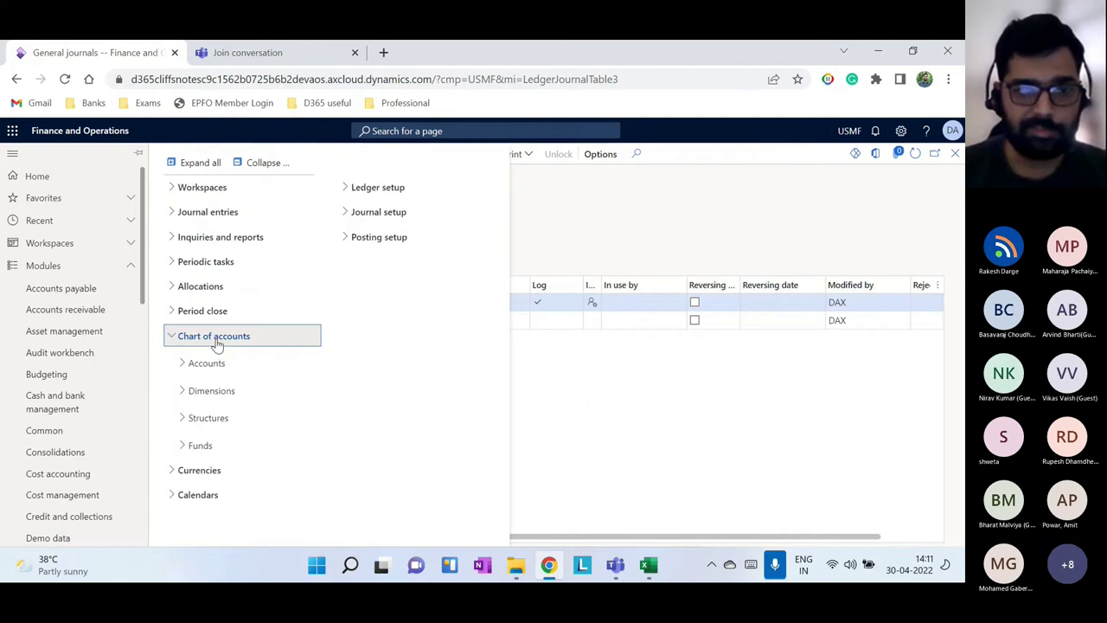
pyautogui.click(222, 392)
pyautogui.click(229, 414)
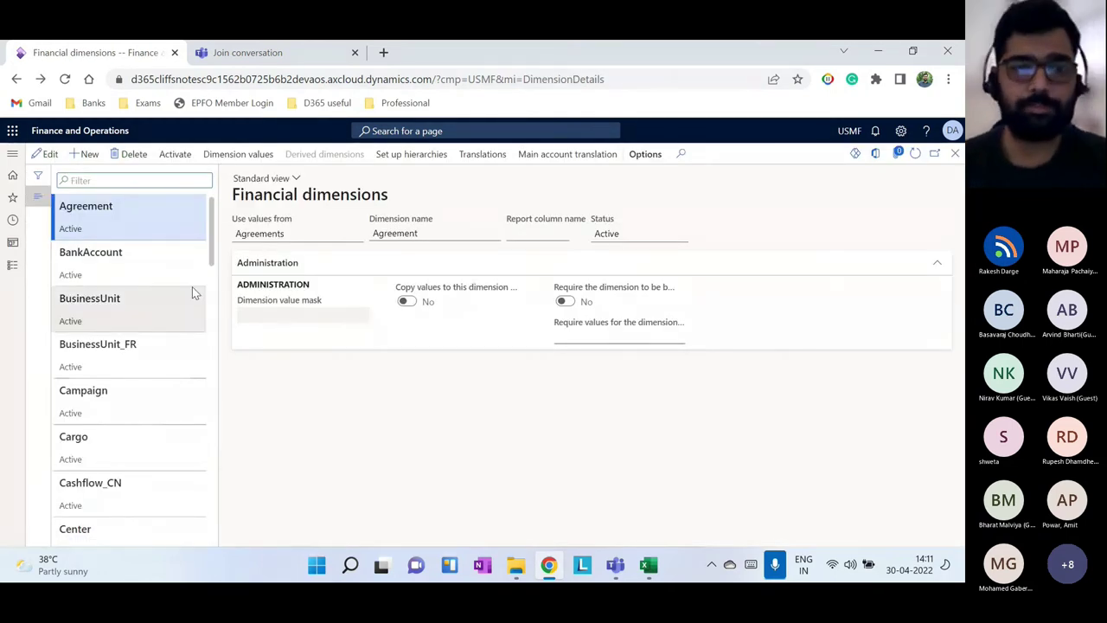
# Look through the financial dimensions list and examine the value sources of BusinessUnit, CostCenter and Department
pyautogui.scroll(-8, 121, 255)
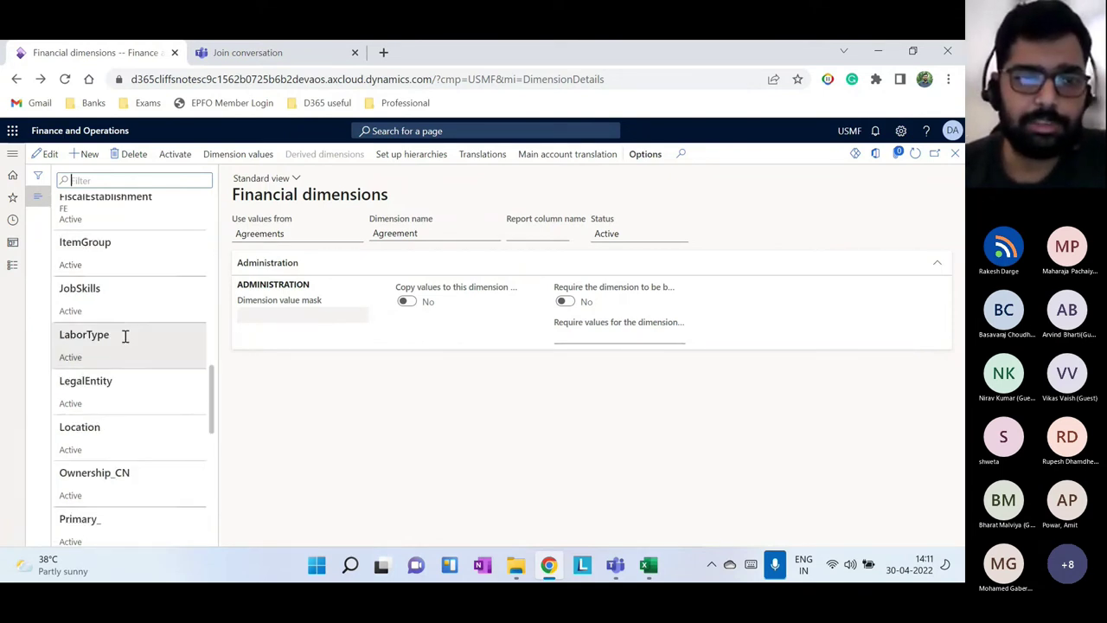
pyautogui.scroll(-5, 127, 363)
pyautogui.scroll(13, 129, 384)
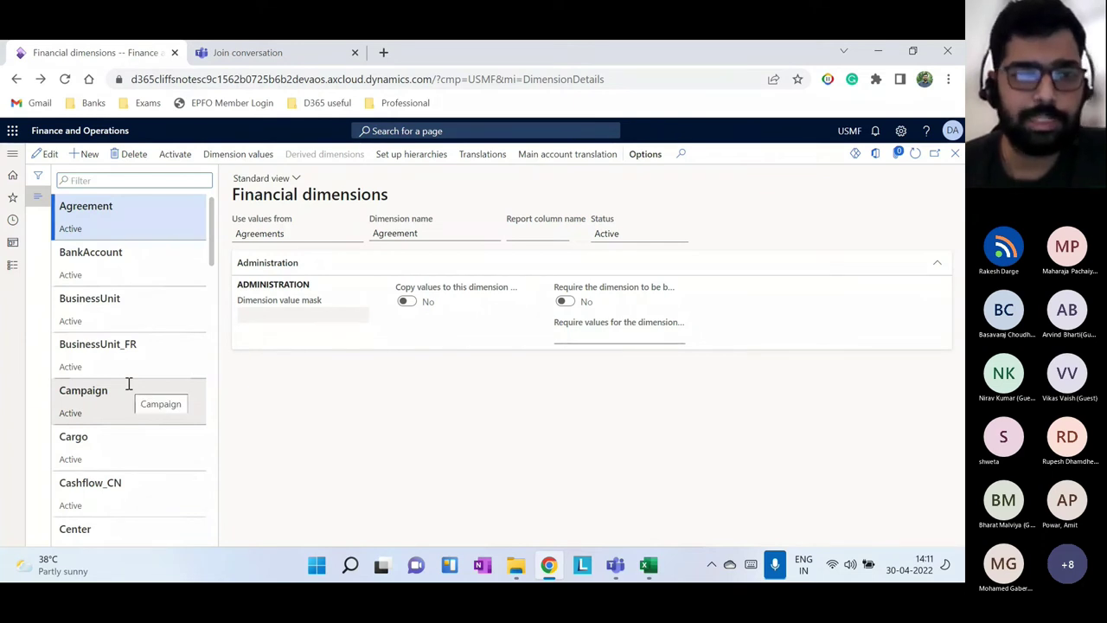
pyautogui.click(114, 304)
pyautogui.scroll(-4, 98, 407)
pyautogui.click(116, 346)
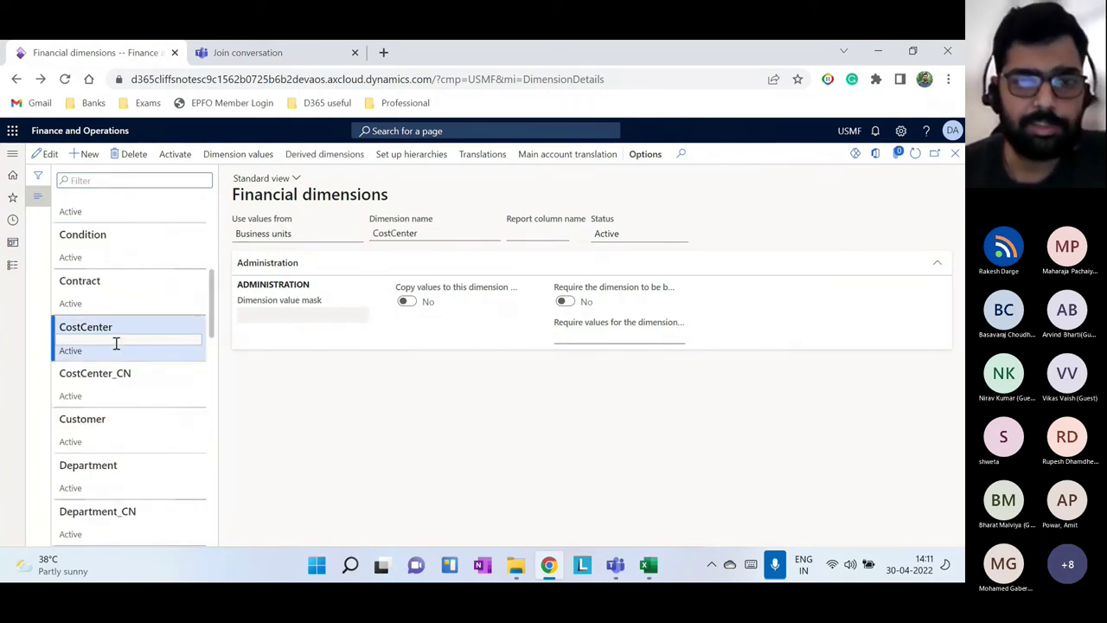
pyautogui.click(126, 462)
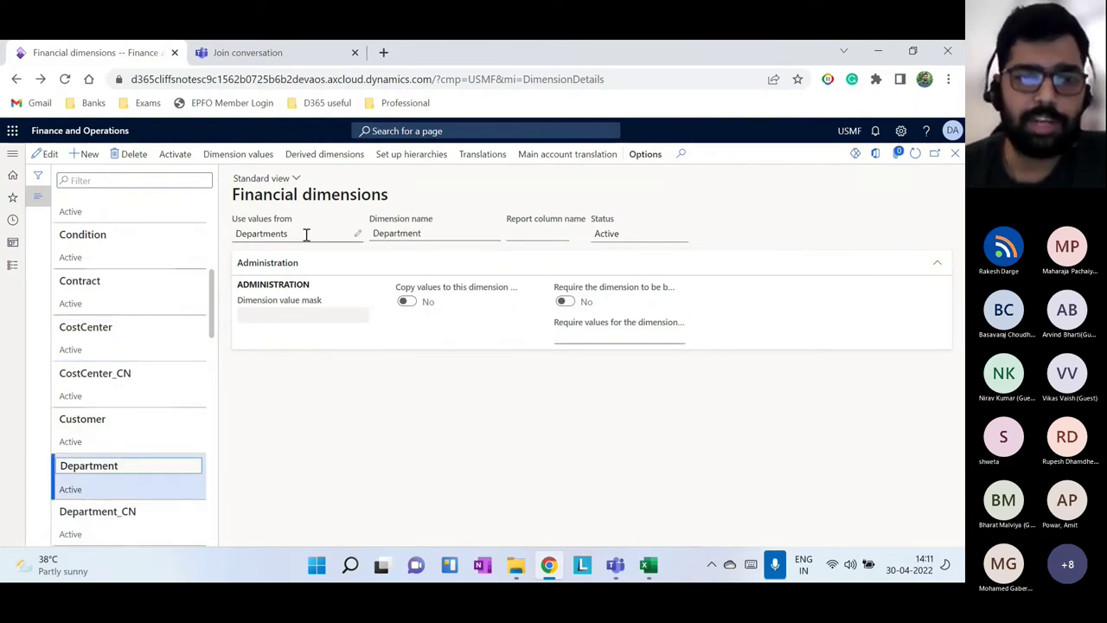
pyautogui.moveTo(307, 234)
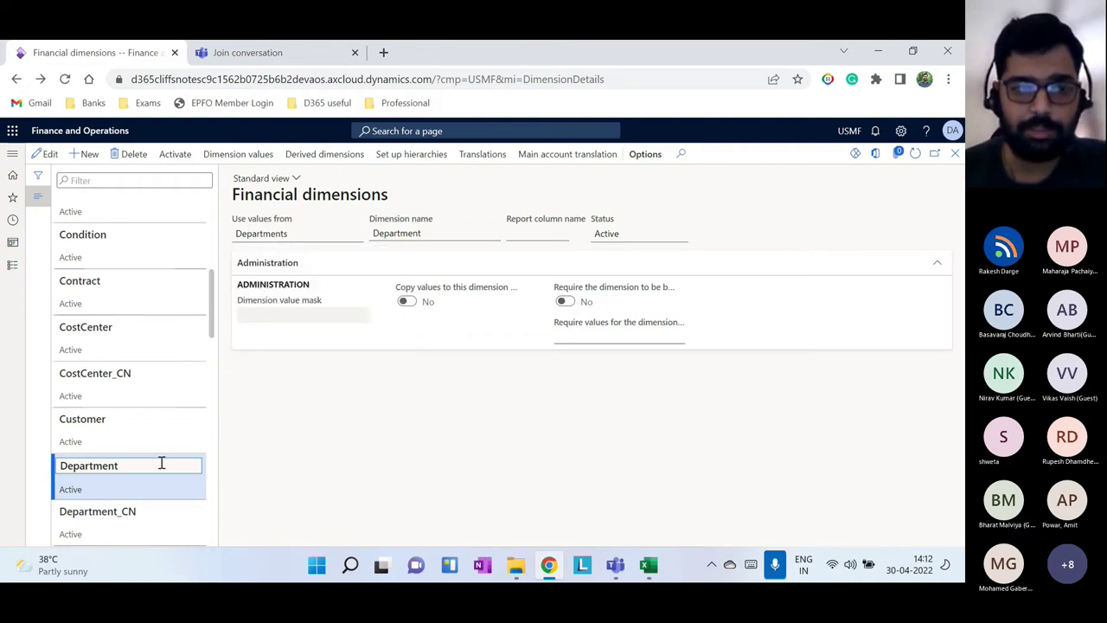
# Compare the value sources of the Customer, LaborType and Primary_ dimensions
pyautogui.click(164, 424)
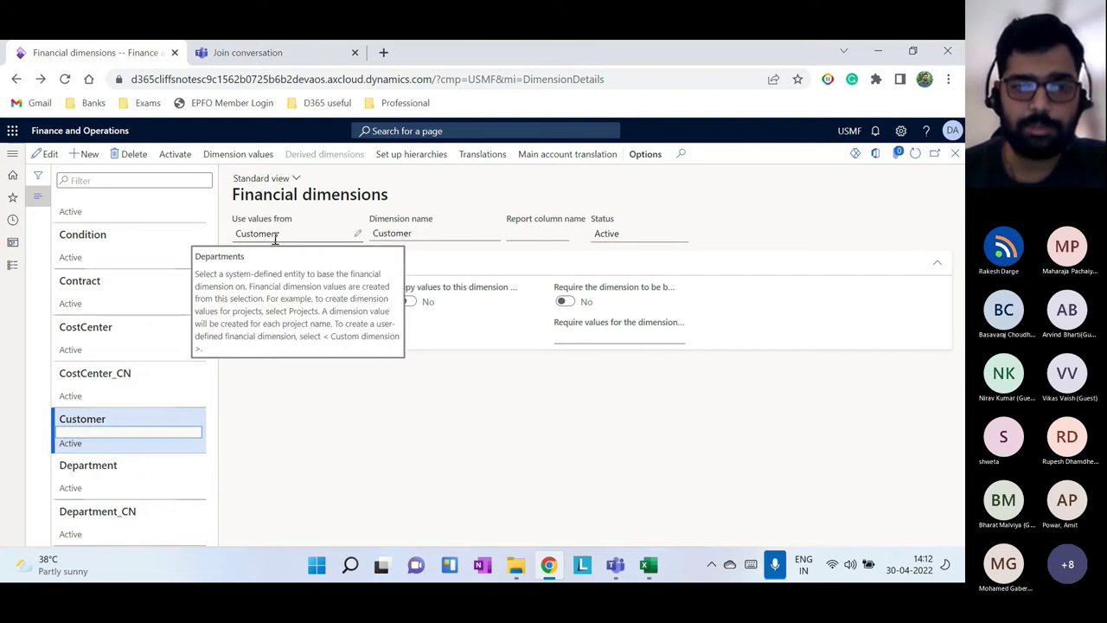
pyautogui.scroll(3, 161, 354)
pyautogui.scroll(-3, 142, 387)
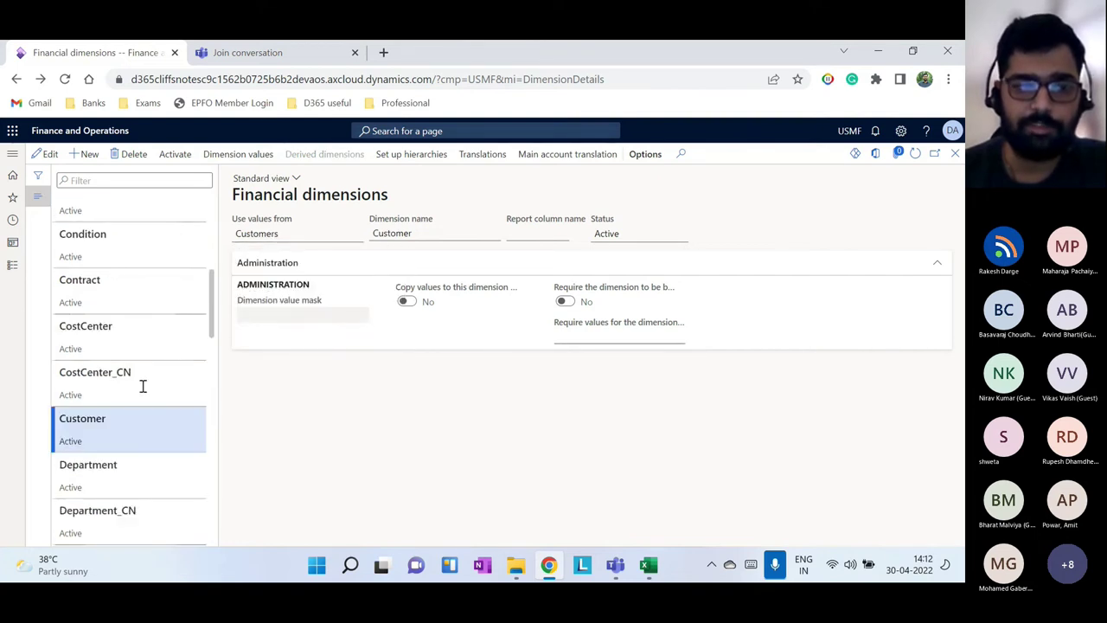
pyautogui.scroll(-3, 142, 387)
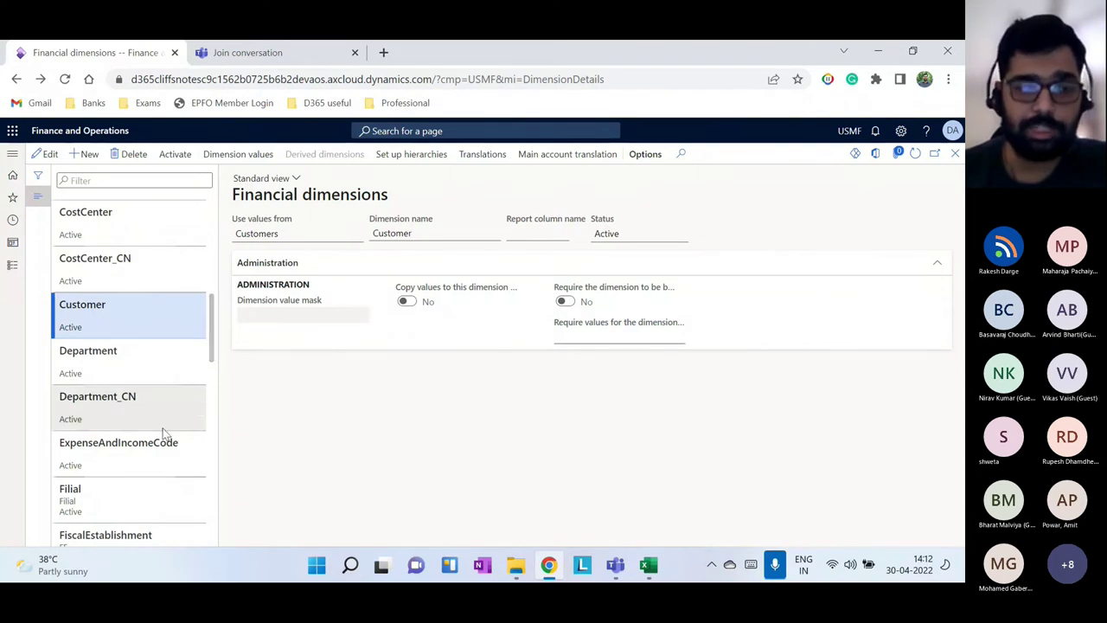
pyautogui.scroll(-5, 165, 432)
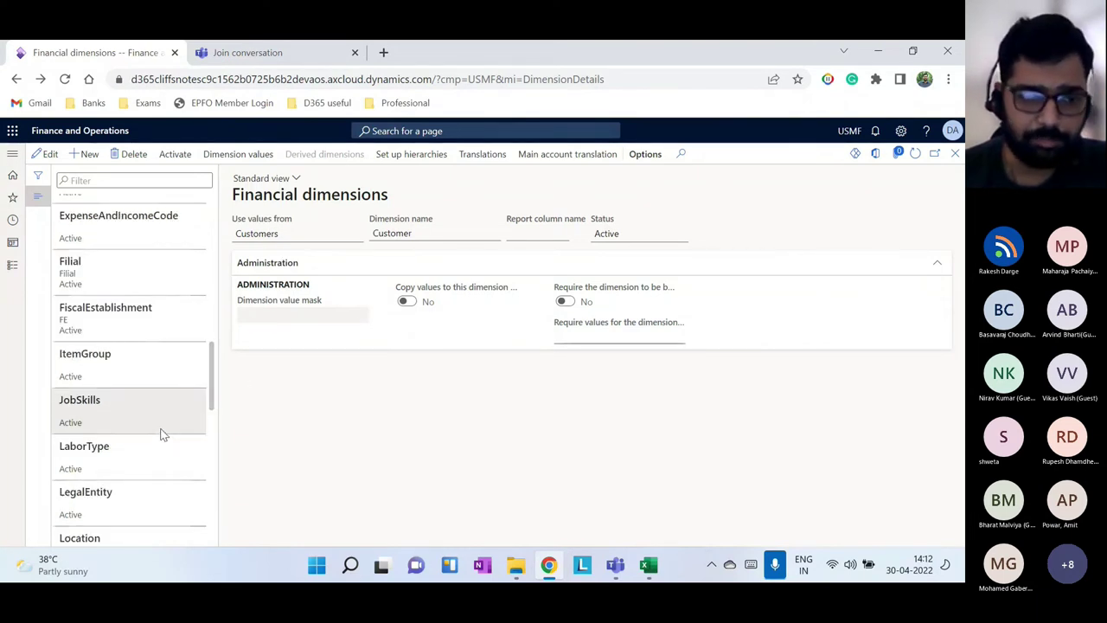
pyautogui.click(138, 447)
pyautogui.scroll(-5, 134, 472)
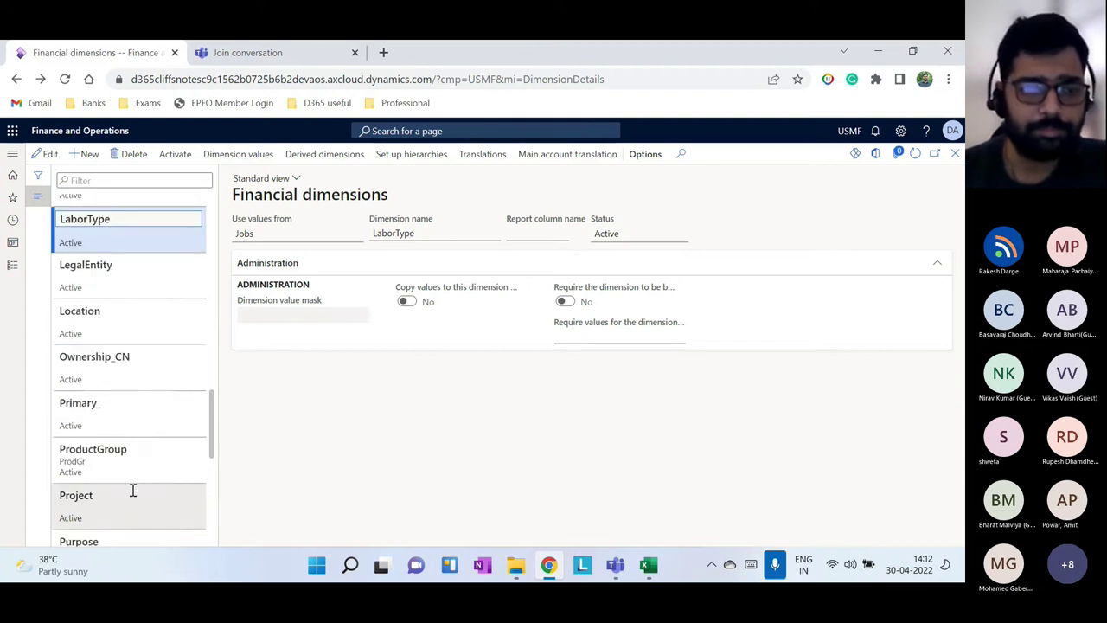
pyautogui.click(136, 409)
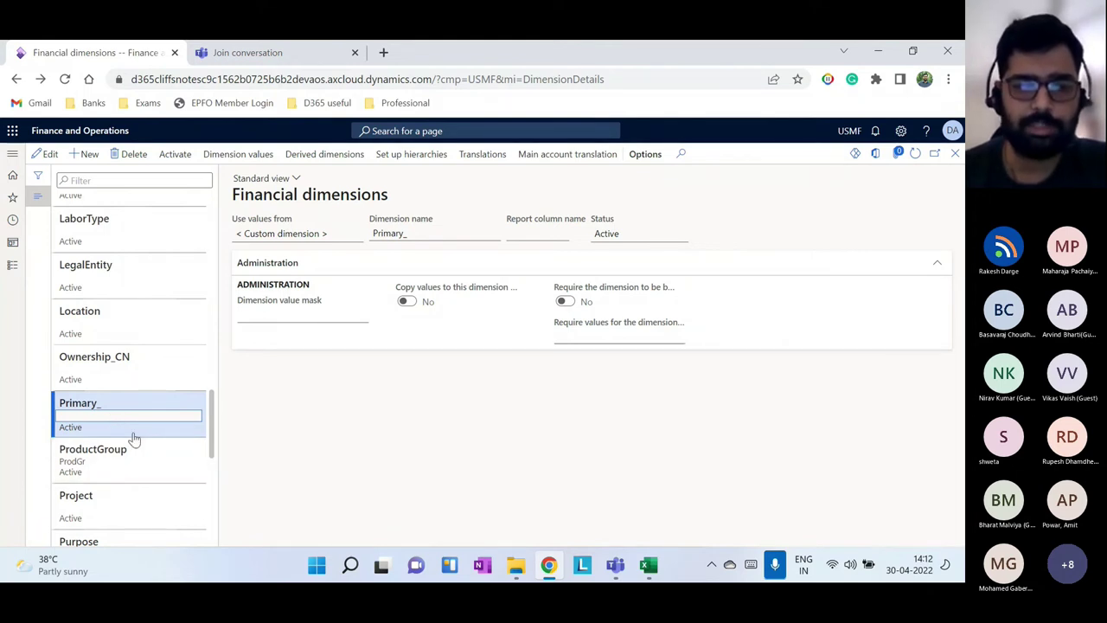
pyautogui.moveTo(315, 236)
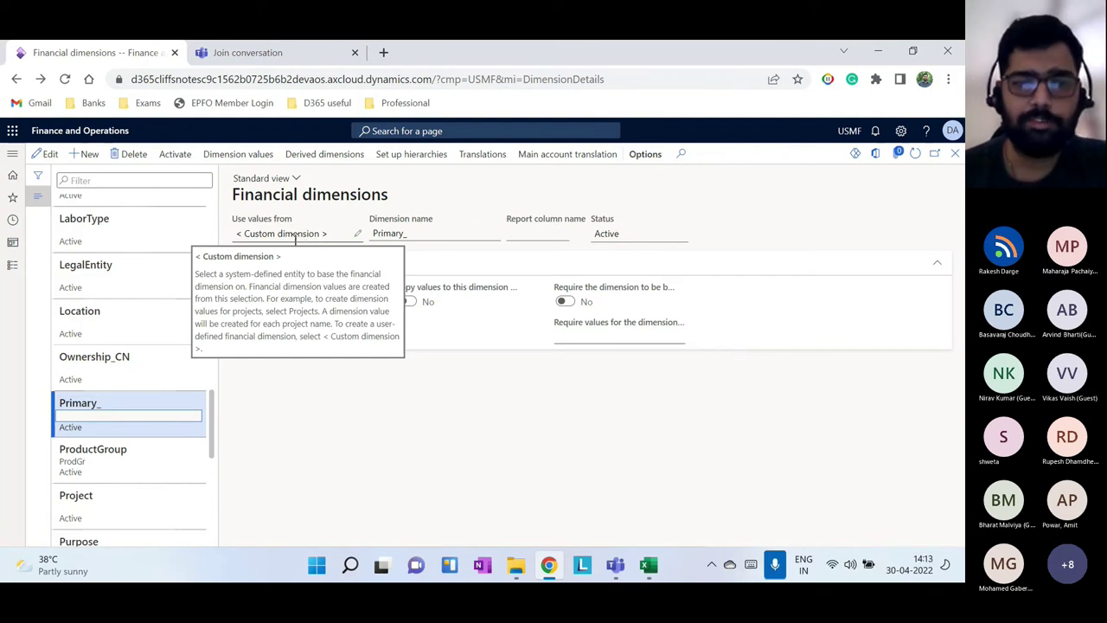
# Create a new financial dimension and look through the entities its values can come from
pyautogui.click(89, 154)
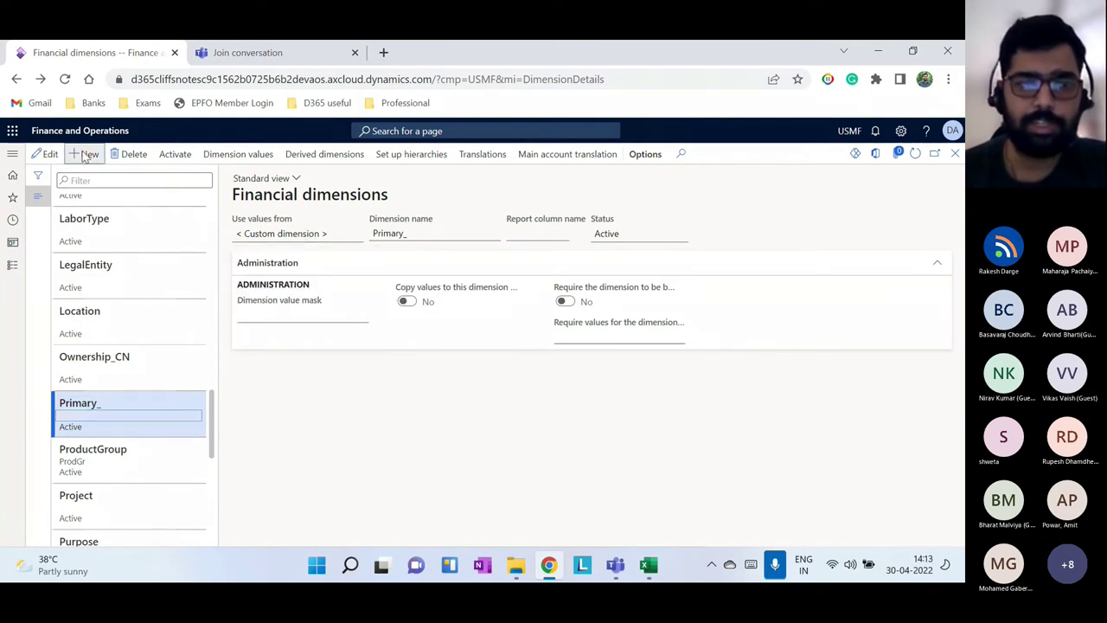
pyautogui.click(354, 232)
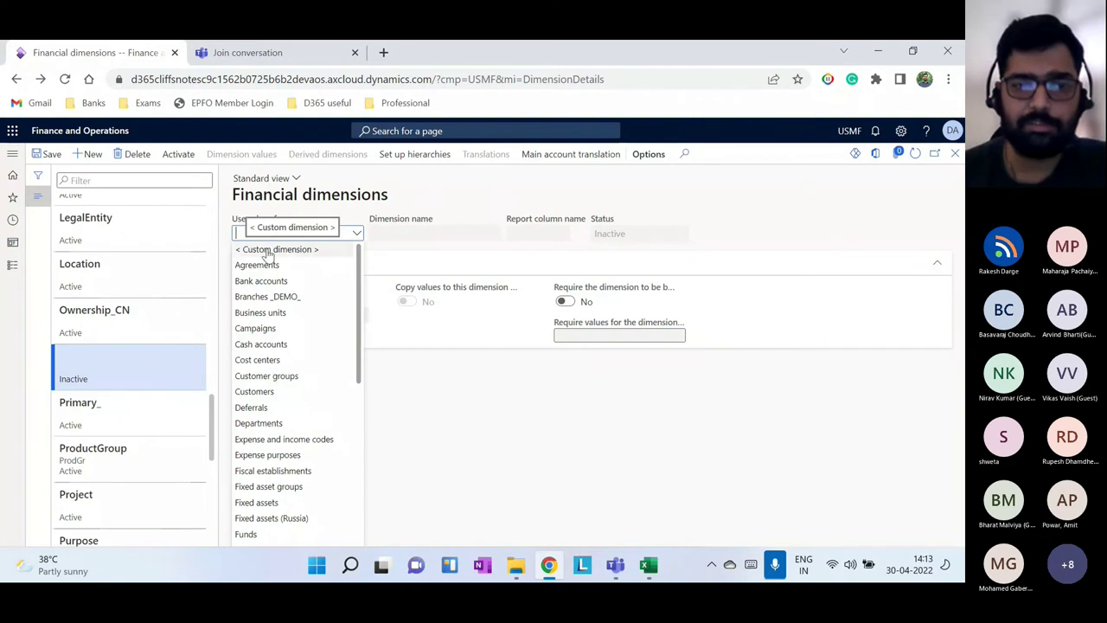
pyautogui.scroll(-4, 290, 433)
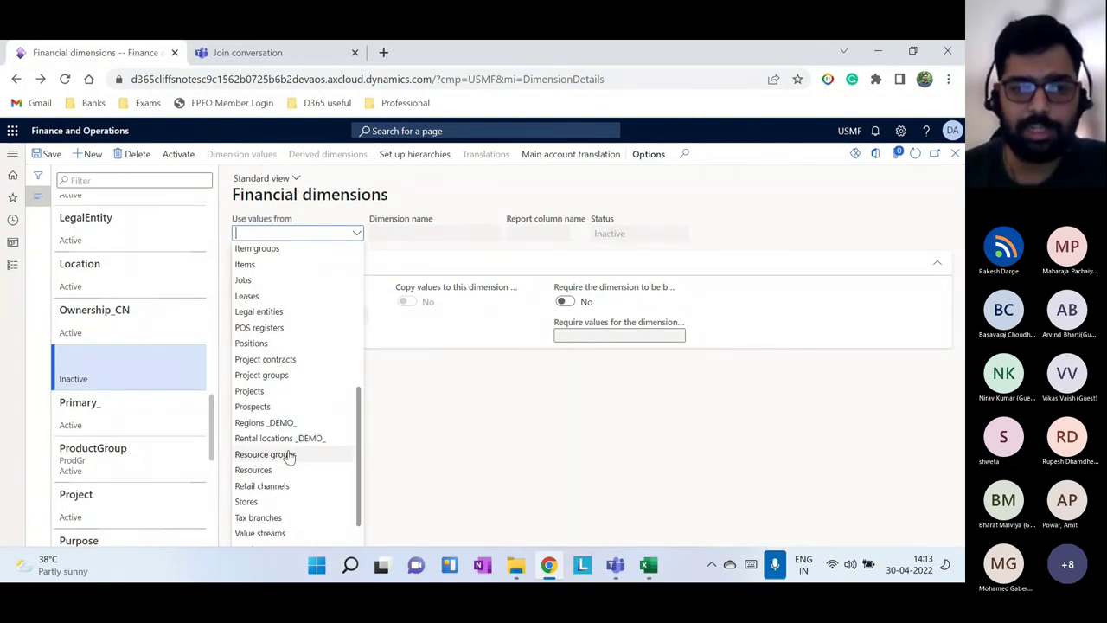
pyautogui.scroll(-1, 278, 506)
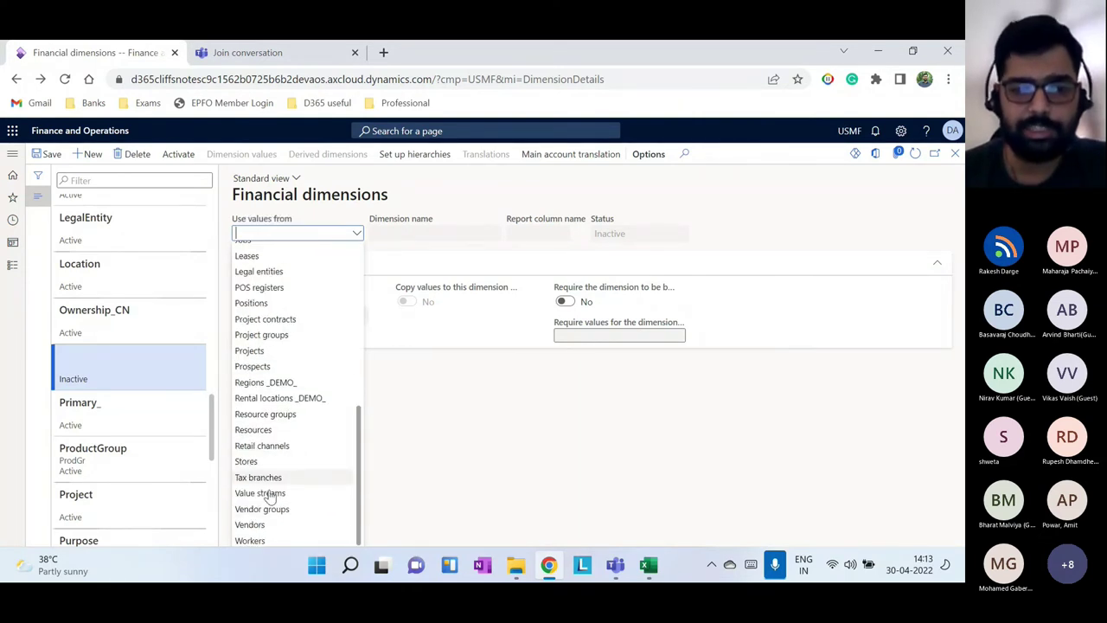
pyautogui.scroll(5, 270, 497)
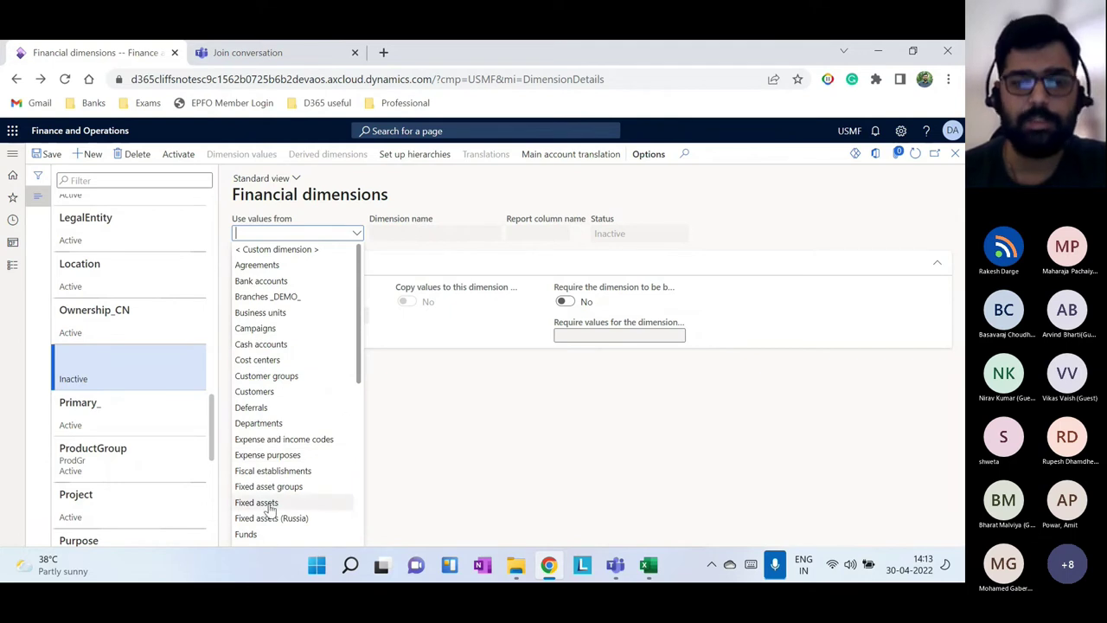
pyautogui.click(474, 506)
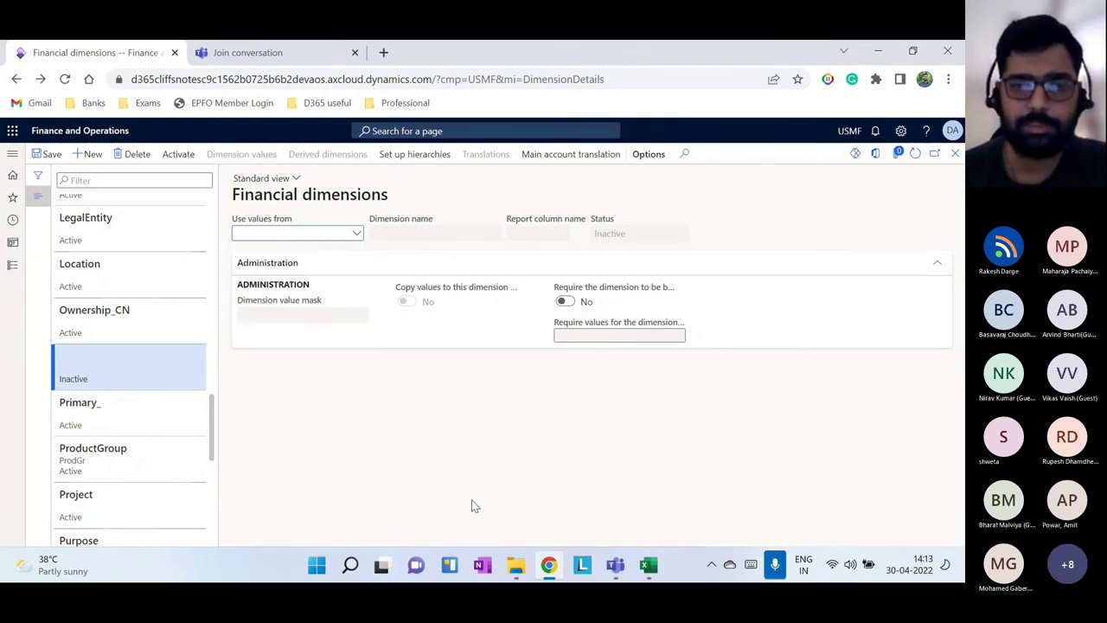
# Base the new dimension on < Custom dimension > and name it Test demo
pyautogui.click(357, 232)
pyautogui.click(268, 248)
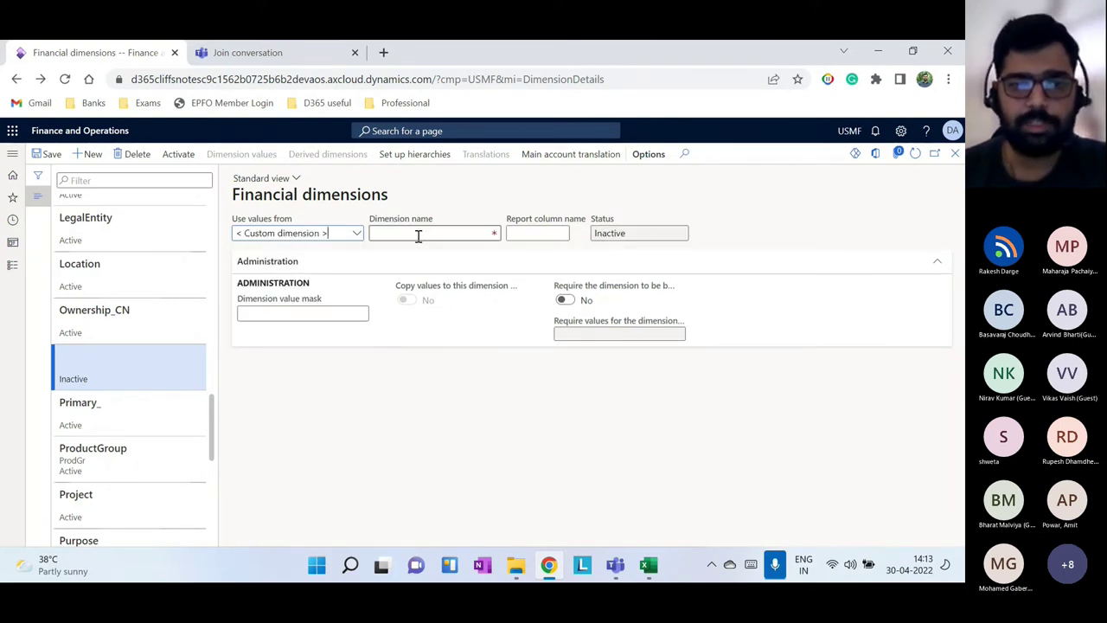
pyautogui.click(418, 235)
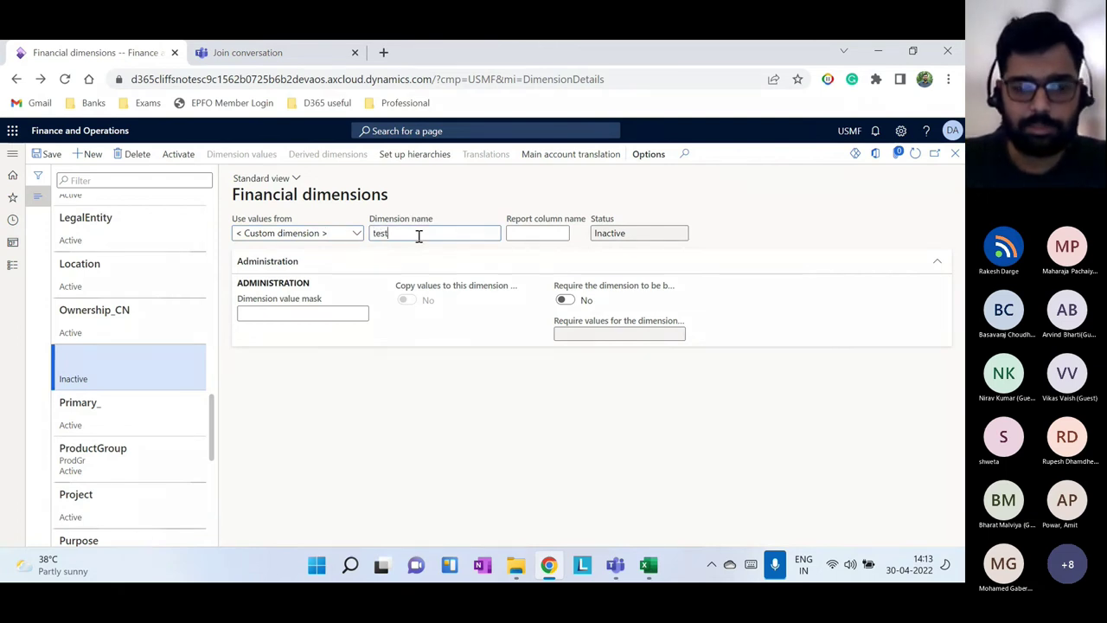
pyautogui.write('Test dem')
pyautogui.click(853, 225)
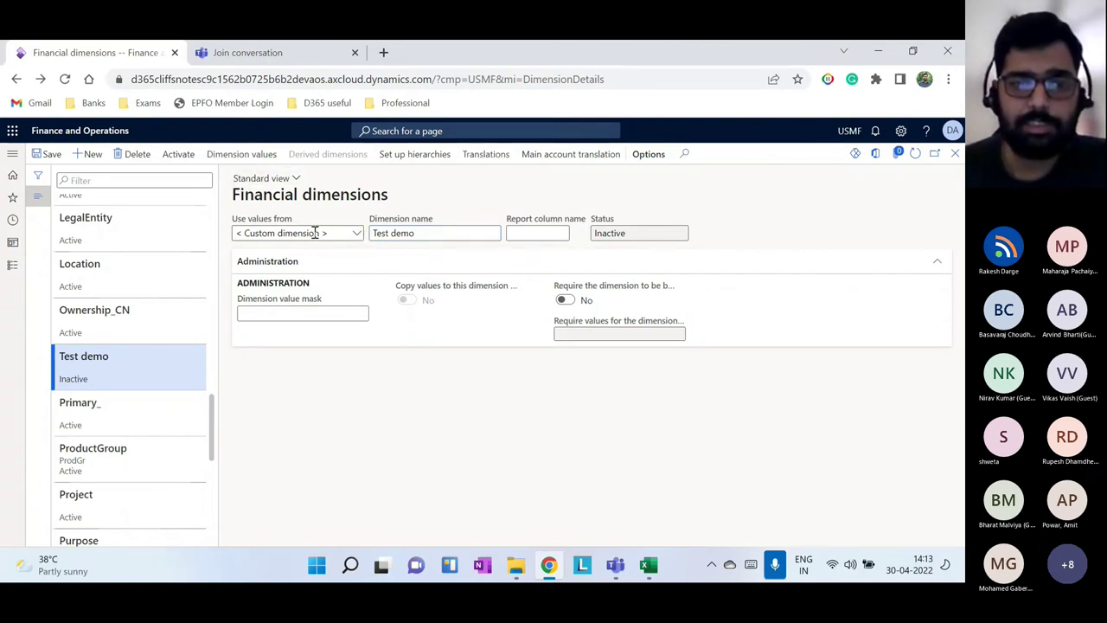
# Try to open the new dimension's values, dismiss the warning, and rename the dimension Test_demo
pyautogui.click(256, 155)
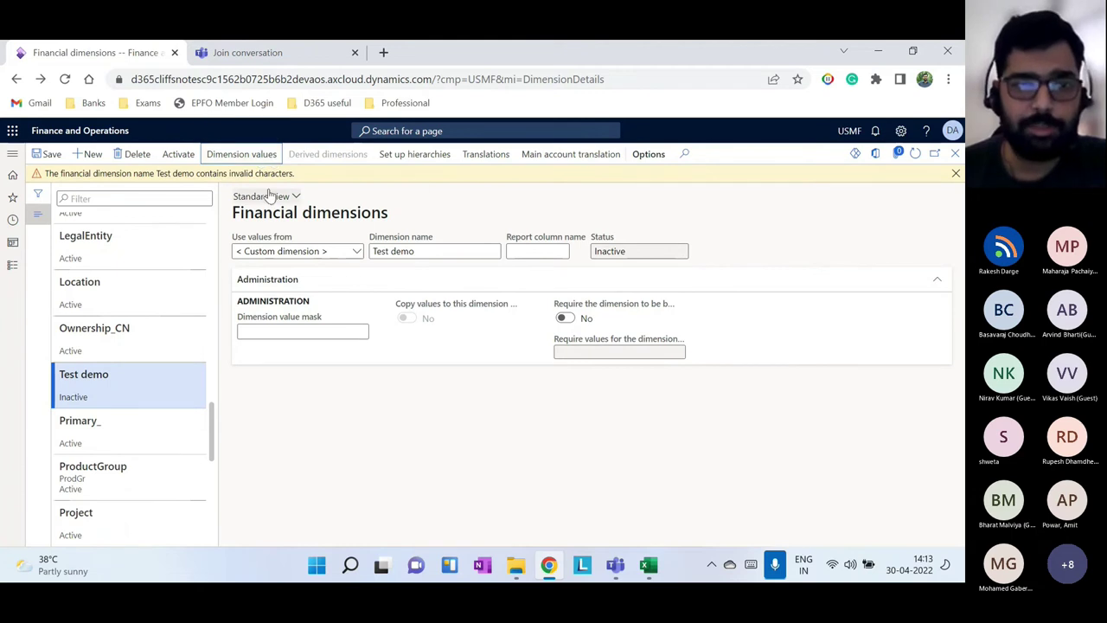
pyautogui.click(957, 174)
pyautogui.click(394, 233)
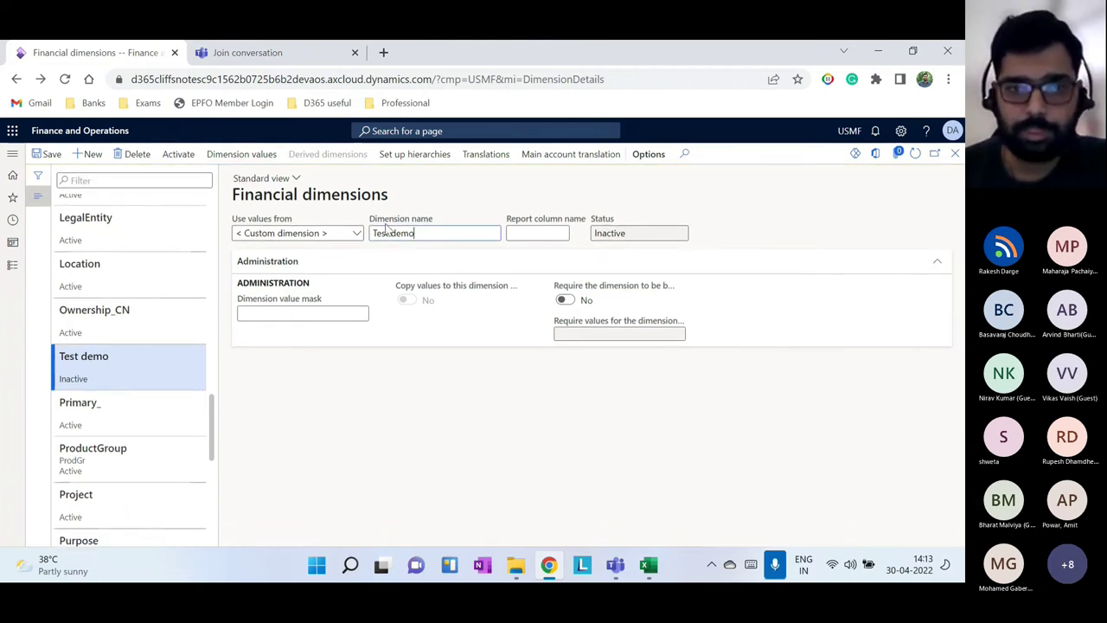
pyautogui.press('BackSpace')
pyautogui.write('_')
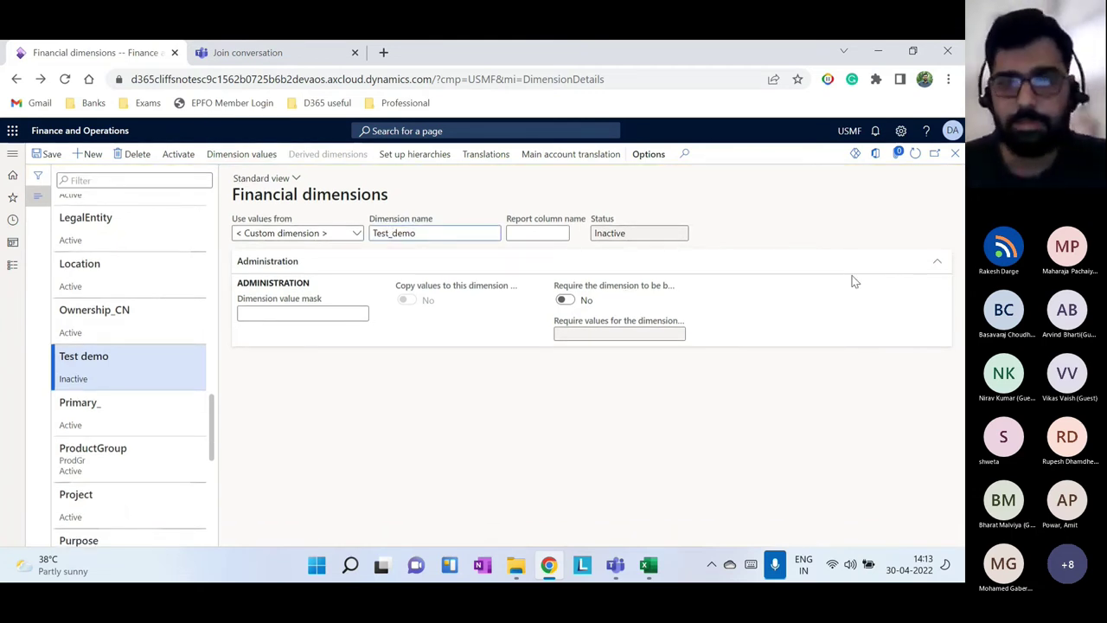
# Open Test_demo's dimension values, dismiss the activation notice, and save a new value 001 with description 001
pyautogui.click(243, 154)
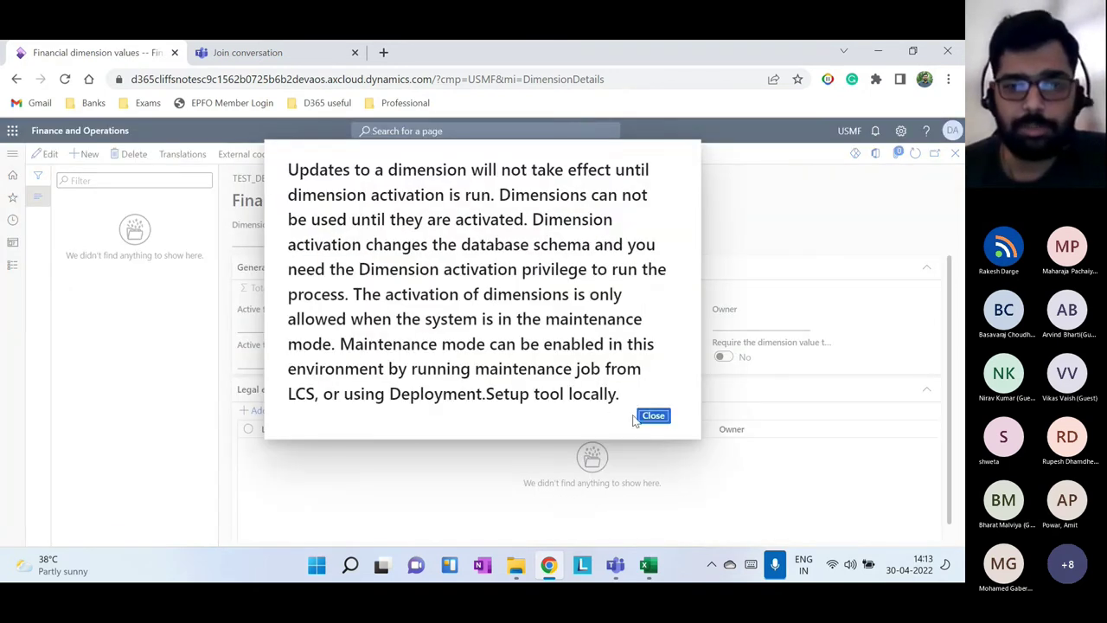
pyautogui.click(653, 416)
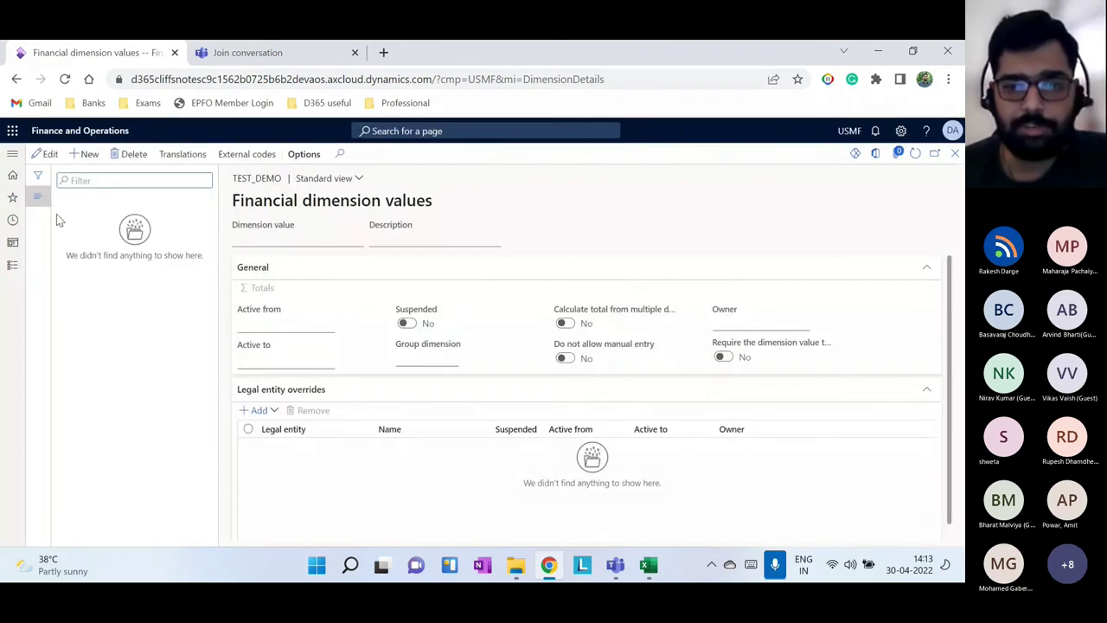
pyautogui.click(87, 154)
pyautogui.write('001')
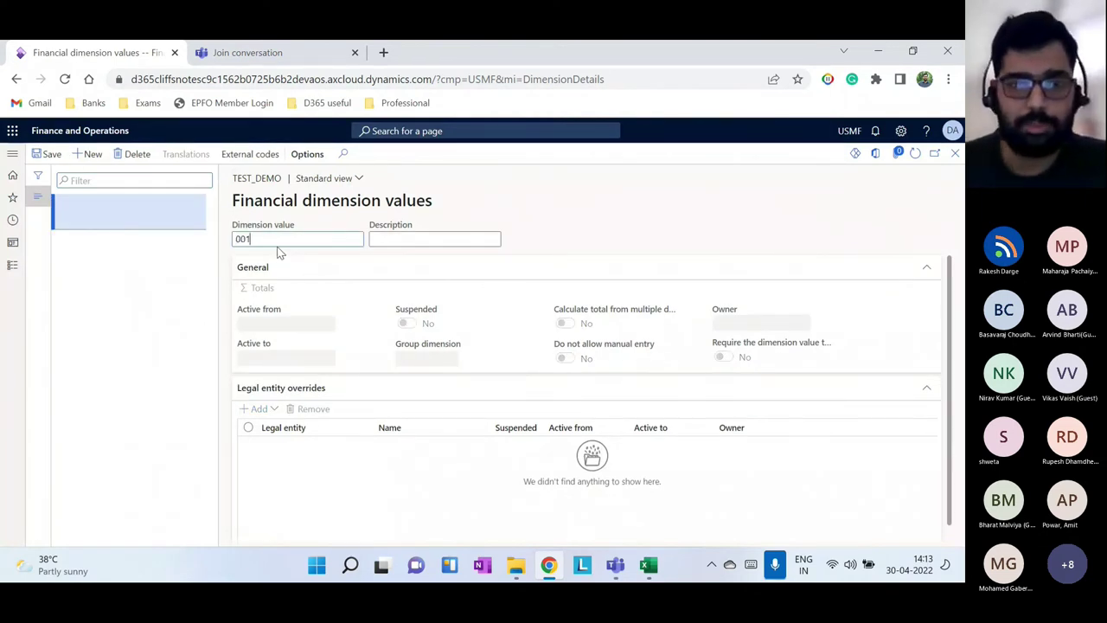
pyautogui.click(395, 242)
pyautogui.write('001')
pyautogui.hotkey('ctrl', 's')
# Add and save dimension value 002 with description 002, and return to Test_demo in the financial dimensions list
pyautogui.click(80, 160)
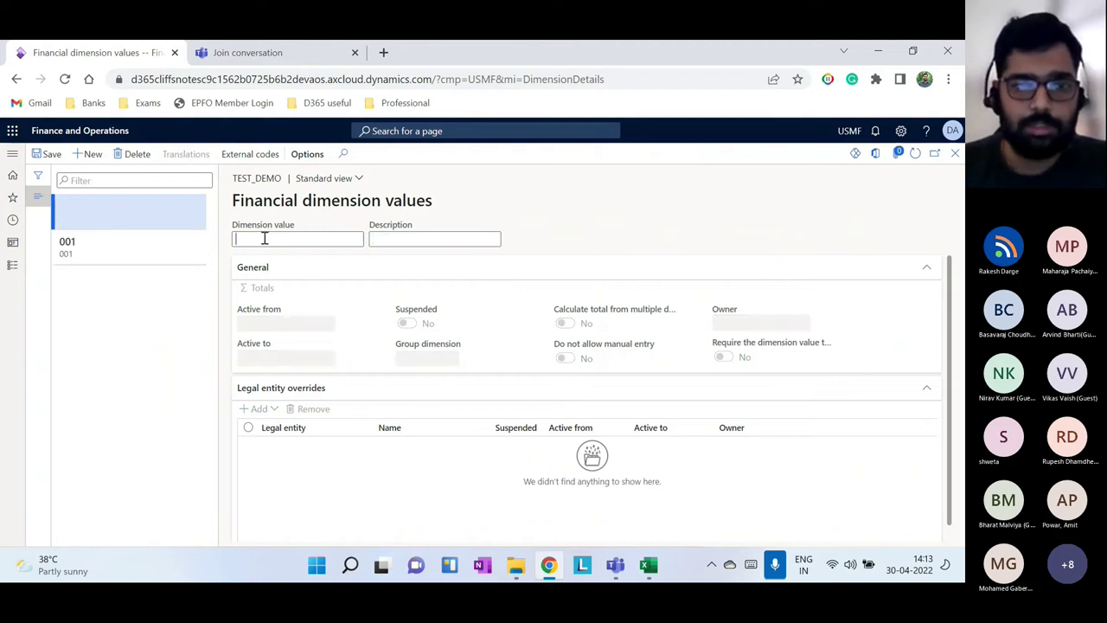
pyautogui.write('002')
pyautogui.click(383, 235)
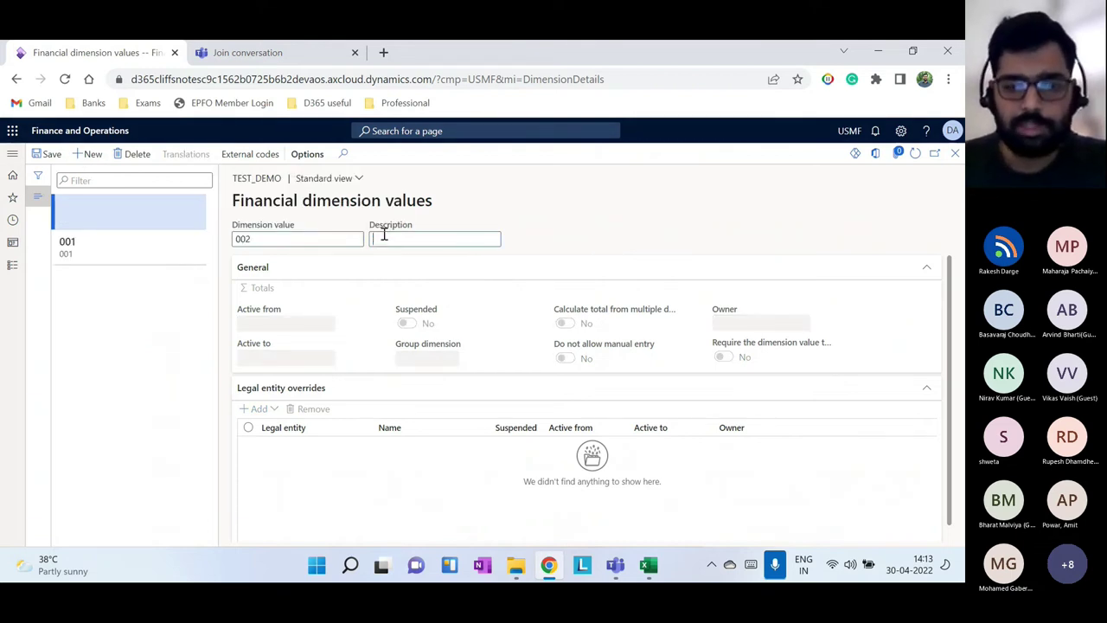
pyautogui.write('002')
pyautogui.click(47, 154)
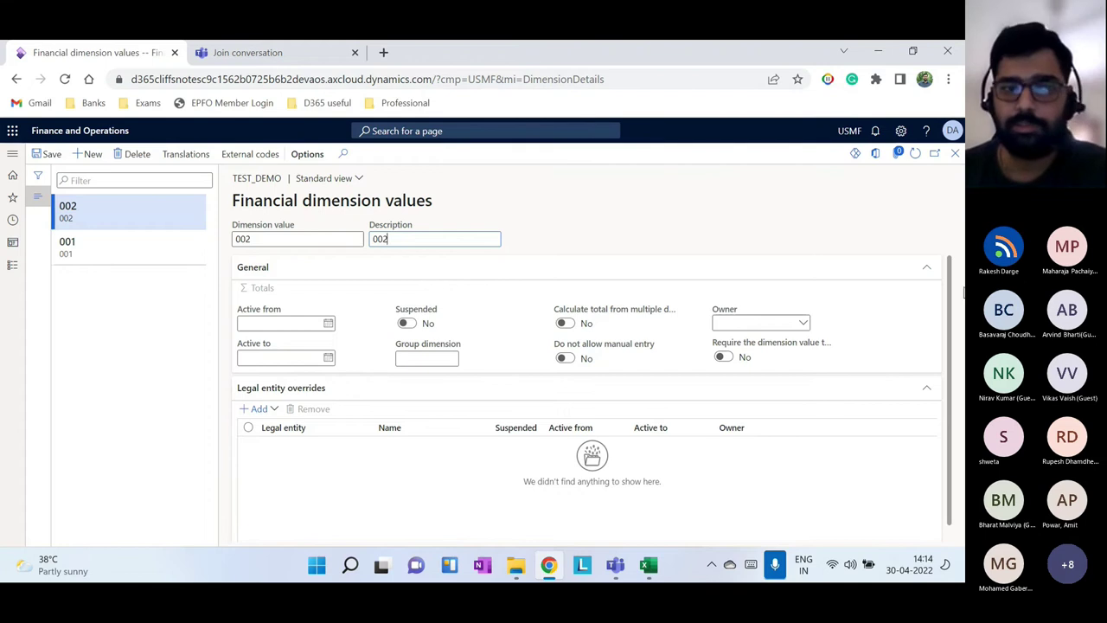
pyautogui.click(955, 153)
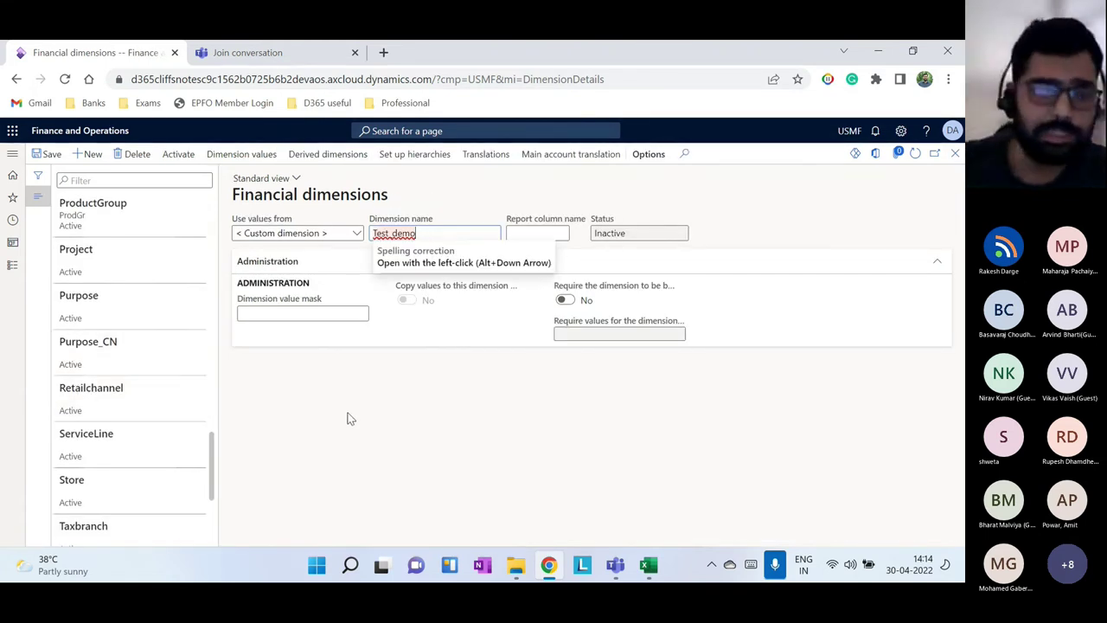
pyautogui.scroll(-2, 123, 388)
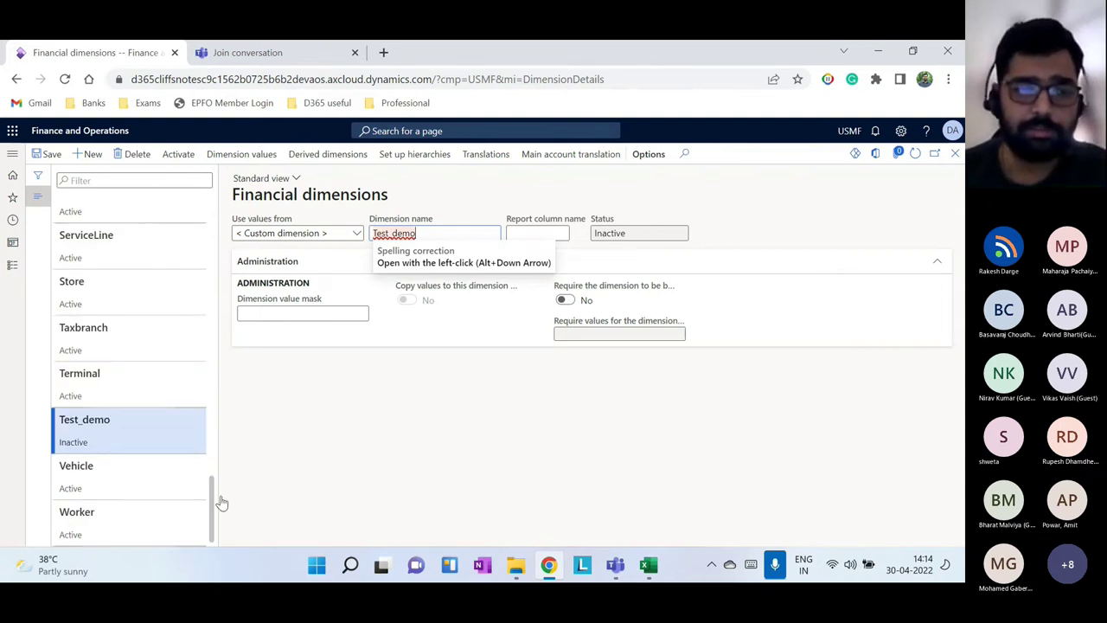
# Check the activation status of the Test_demo dimension and close the Financial dimensions page
pyautogui.click(75, 443)
pyautogui.doubleClick(70, 444)
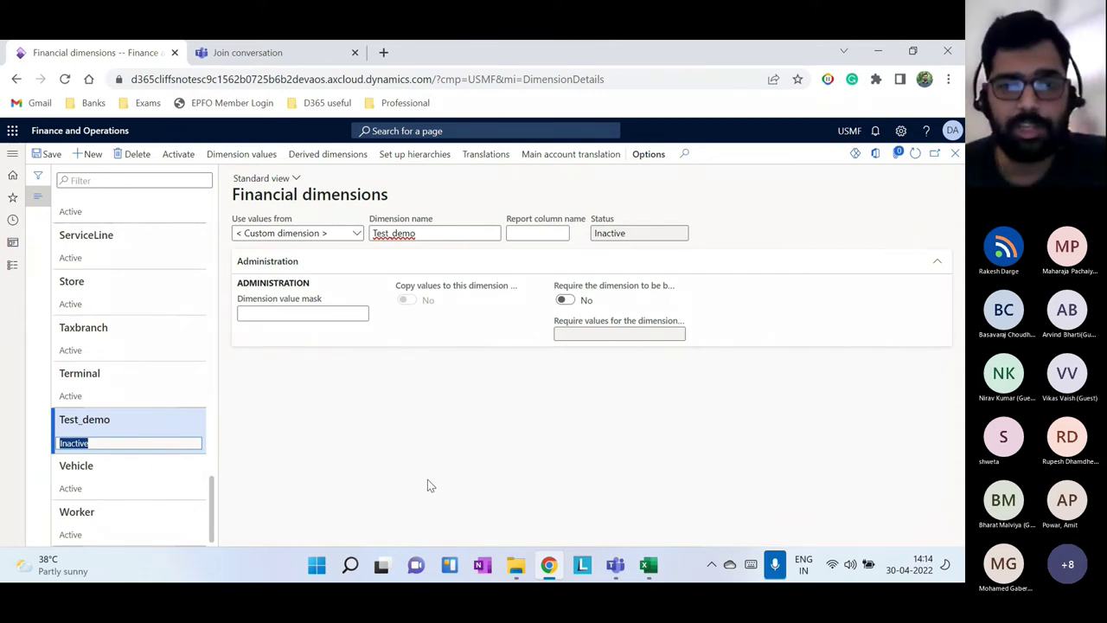
pyautogui.click(955, 154)
# Switch to the Accounting Scenarios workbook in Excel and review the agenda's Activation, Entity backed and Custom Dimensions, and Derived Dimensions items
pyautogui.click(649, 567)
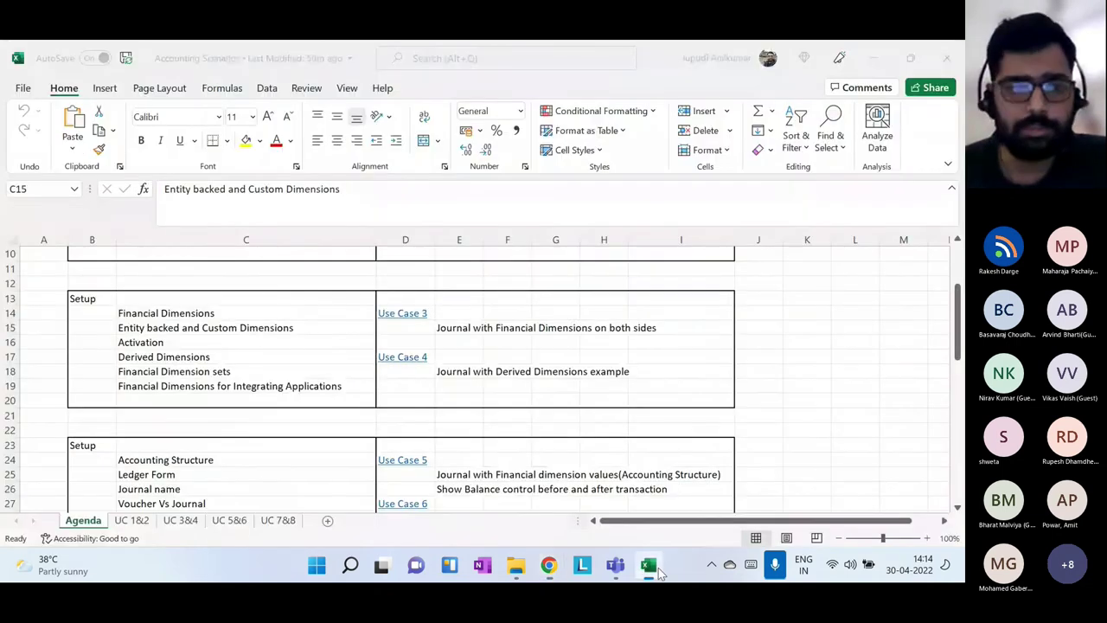
pyautogui.click(158, 345)
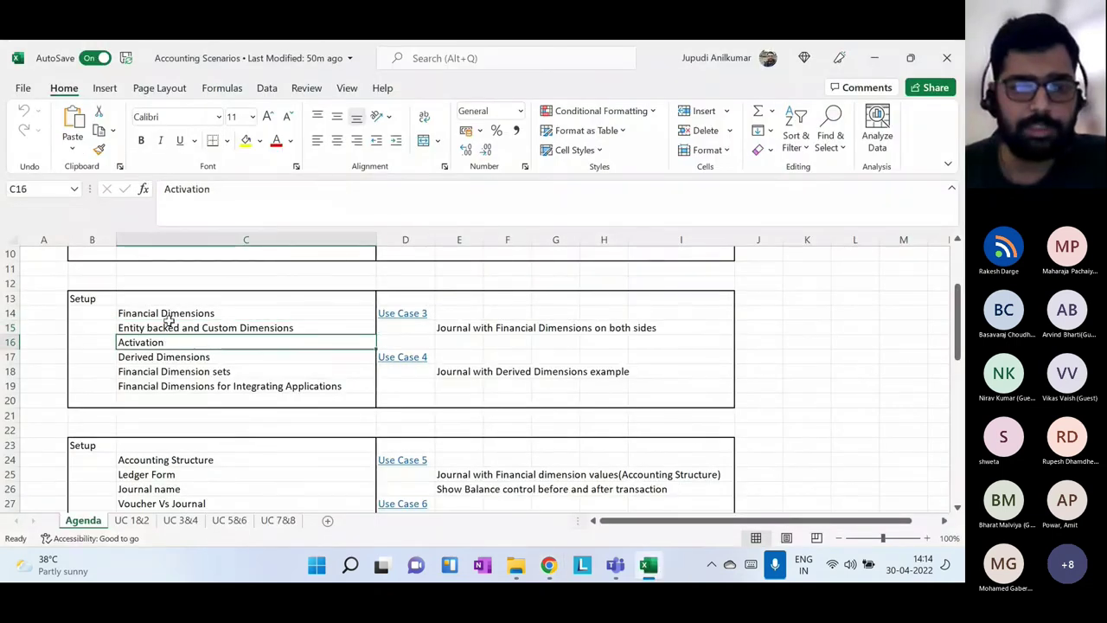
pyautogui.click(168, 326)
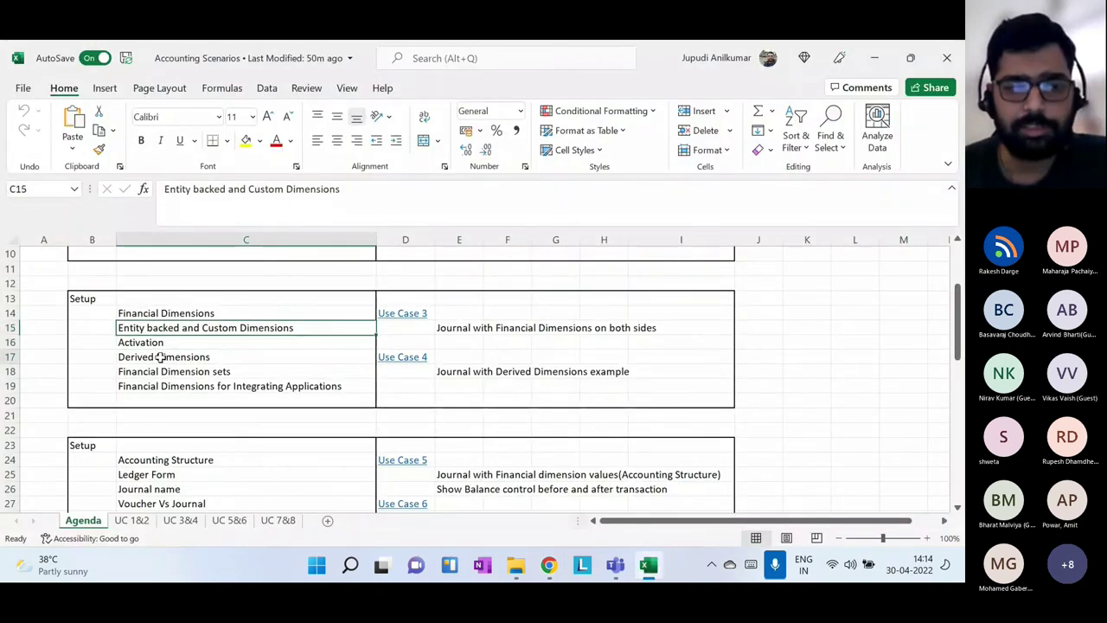
pyautogui.click(160, 358)
# Return to Finance and Operations in Chrome, open the general ledger's Financial dimensions page and dismiss the activation notice
pyautogui.click(549, 566)
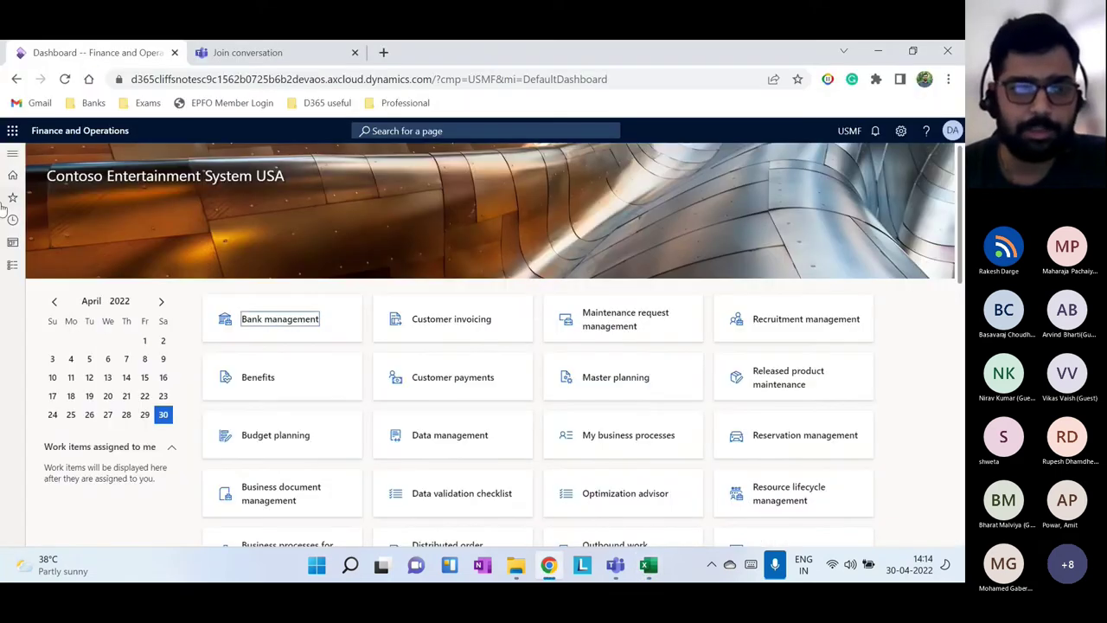
pyautogui.click(12, 265)
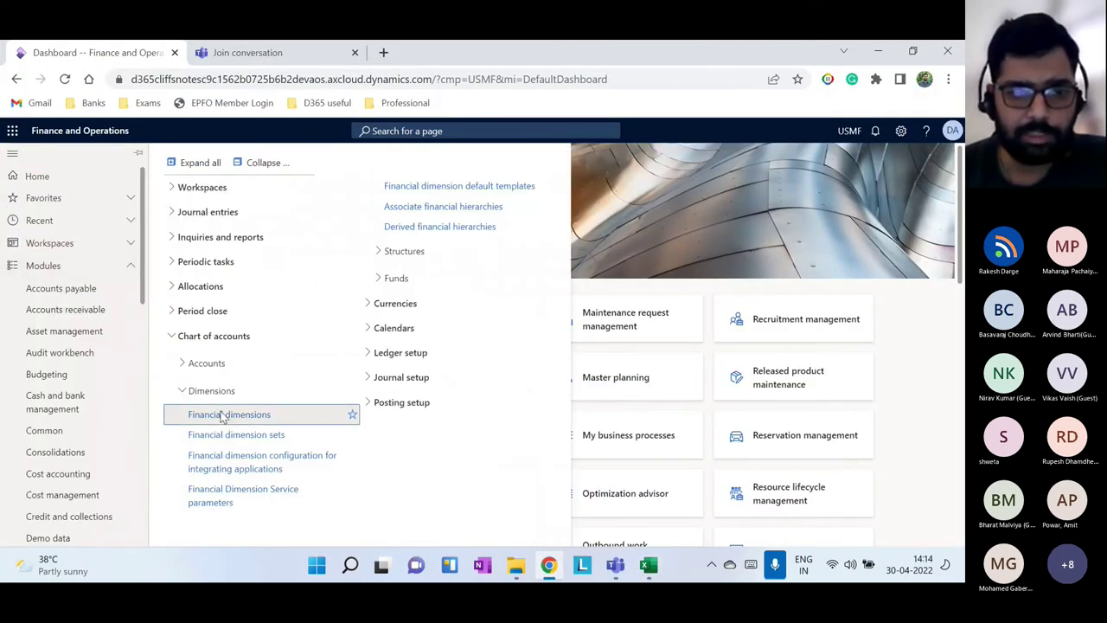
pyautogui.click(229, 414)
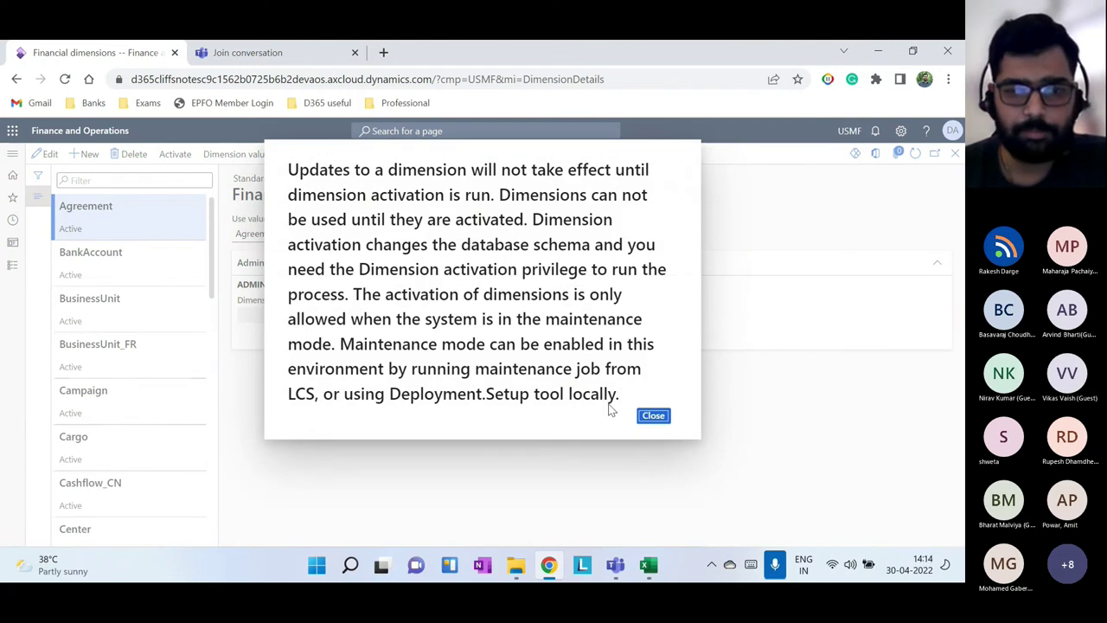
pyautogui.click(653, 416)
# Select the Department dimension and open its derived dimensions
pyautogui.scroll(-5, 144, 409)
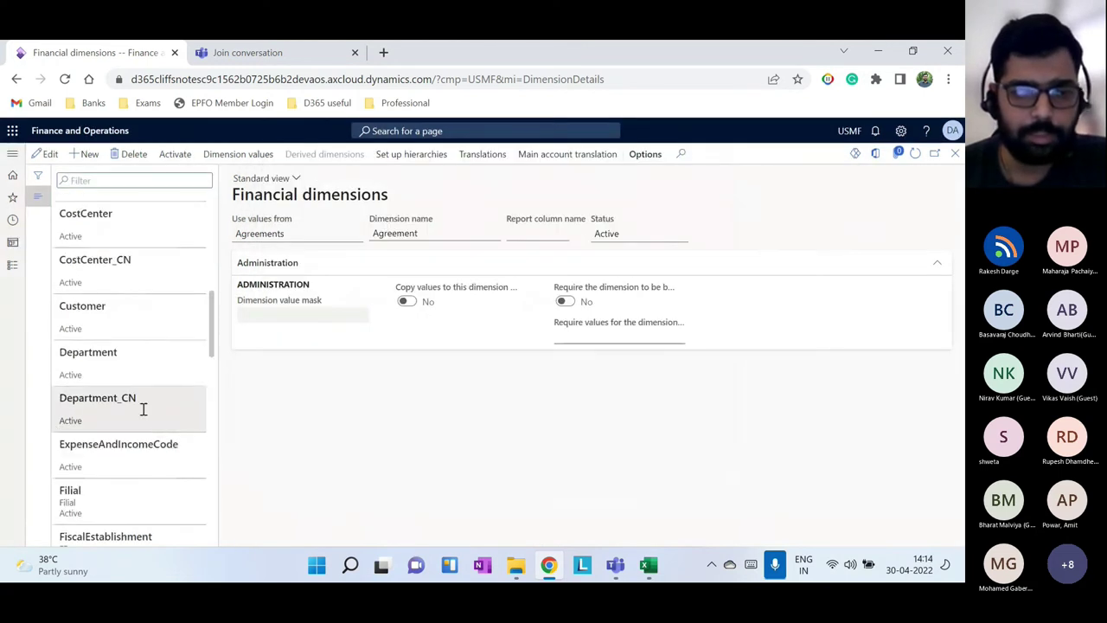
pyautogui.click(116, 362)
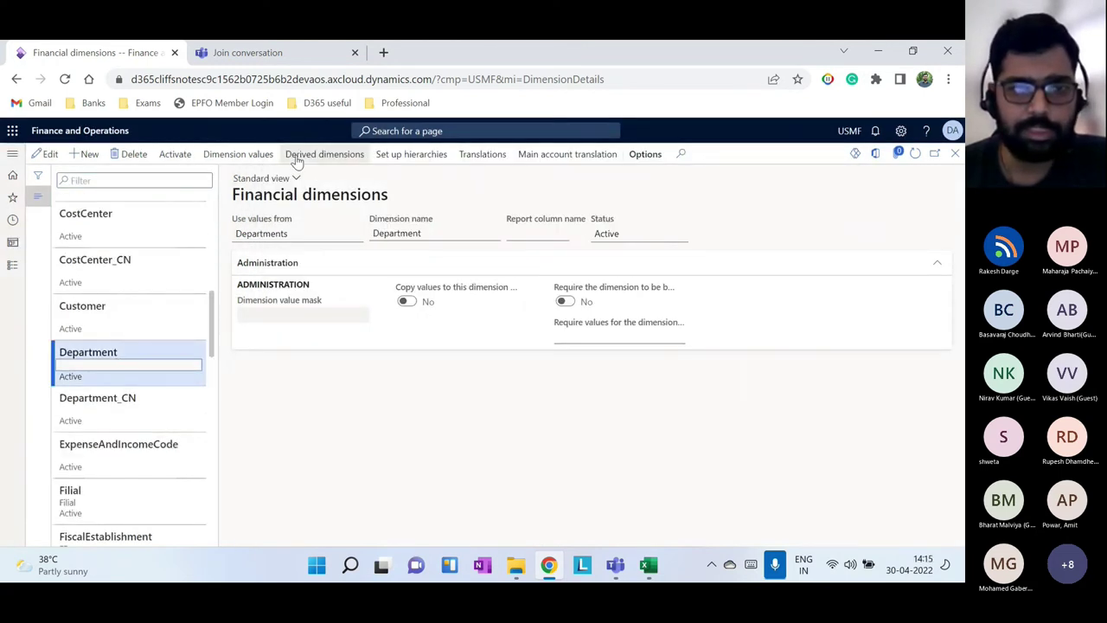
pyautogui.click(299, 161)
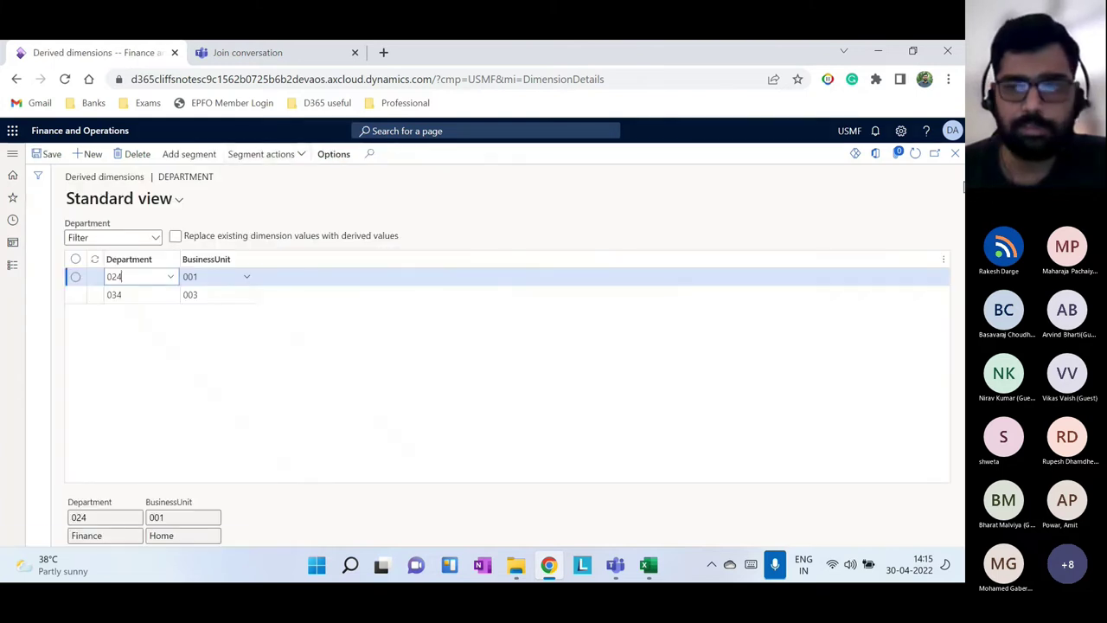
pyautogui.click(955, 154)
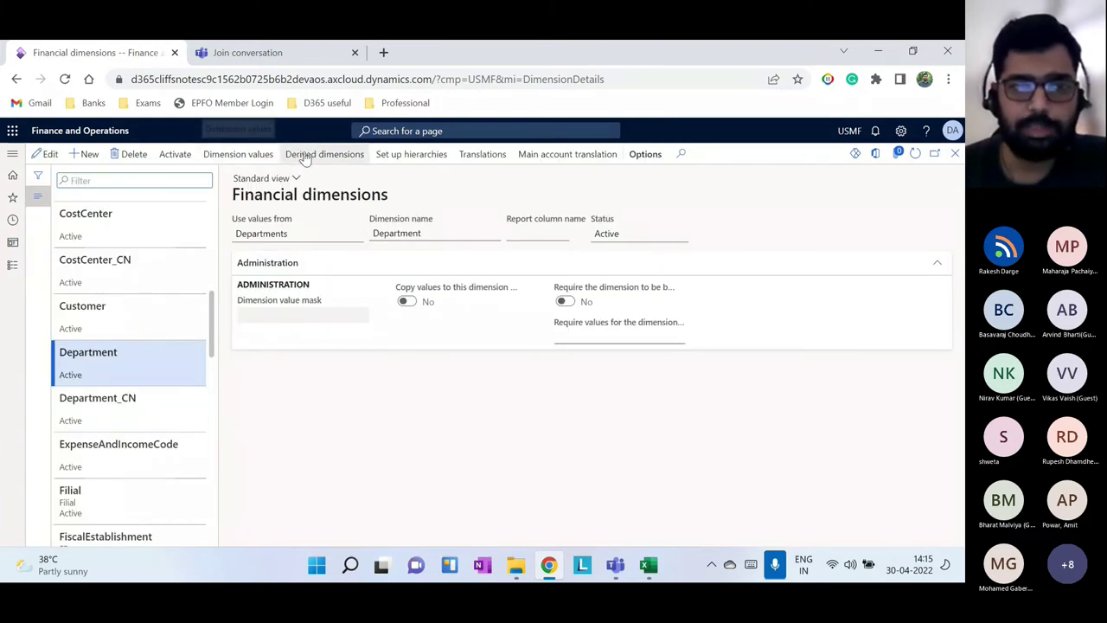
pyautogui.click(313, 158)
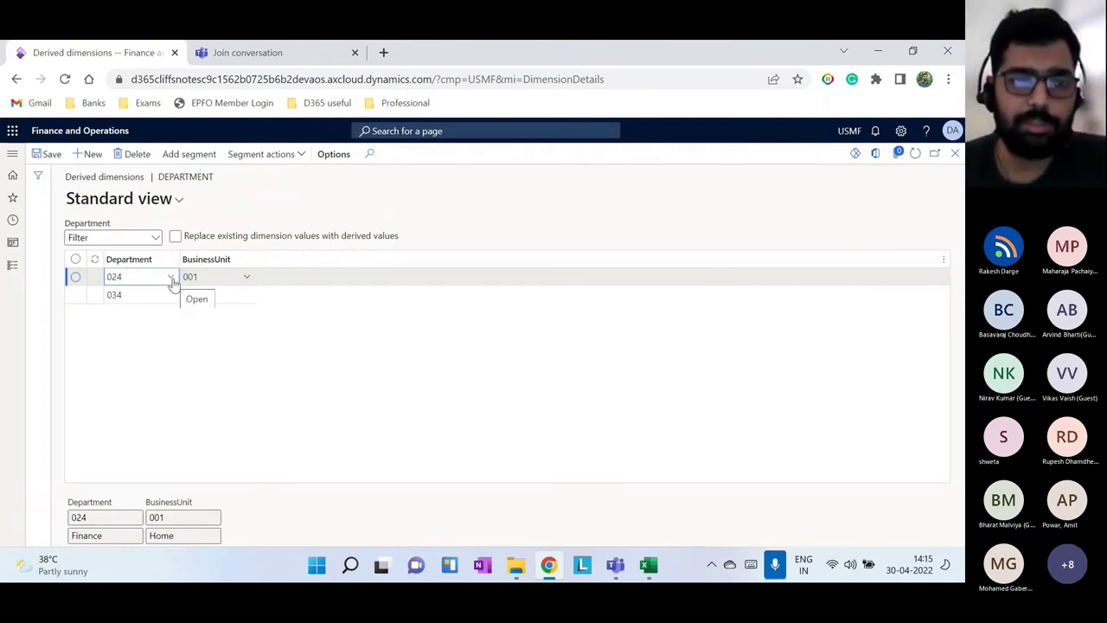
# Examine which business units are derived from departments 024 and 034
pyautogui.moveTo(134, 277); pyautogui.dragTo(105, 276)
pyautogui.click(204, 276)
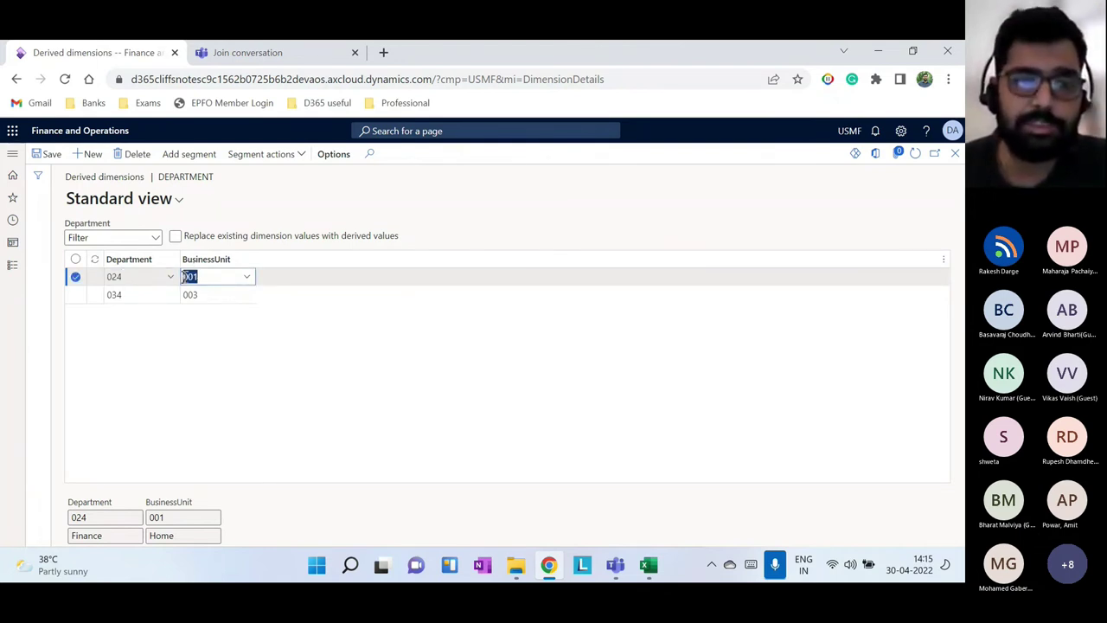
pyautogui.click(138, 294)
pyautogui.click(203, 296)
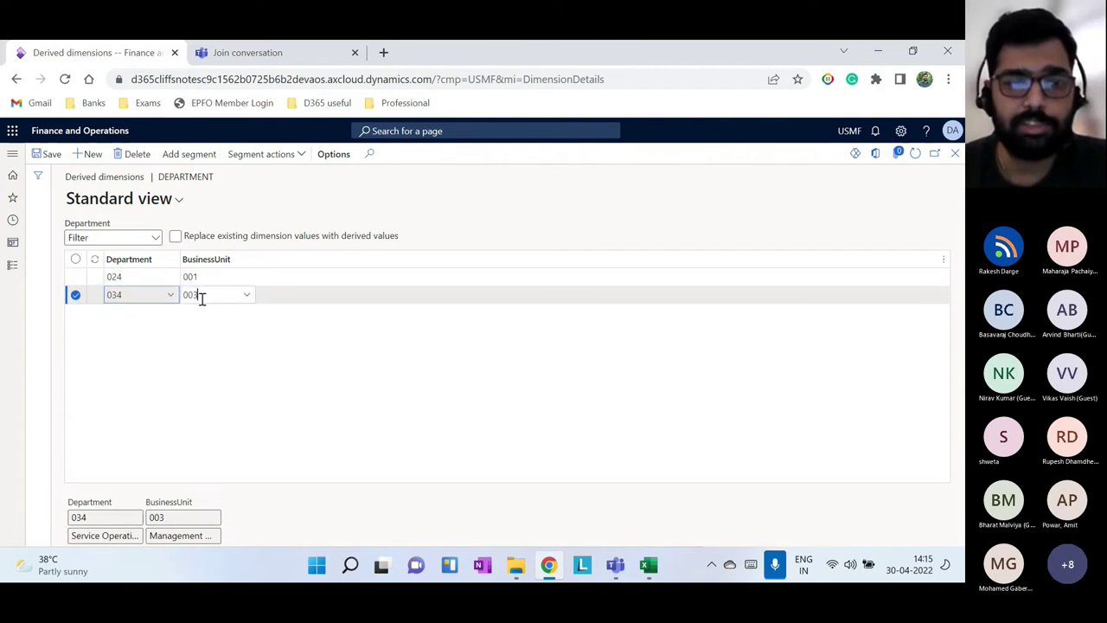
# View the dimensions available for an additional derived segment, cancel without adding one, and select the department 024 row
pyautogui.click(242, 343)
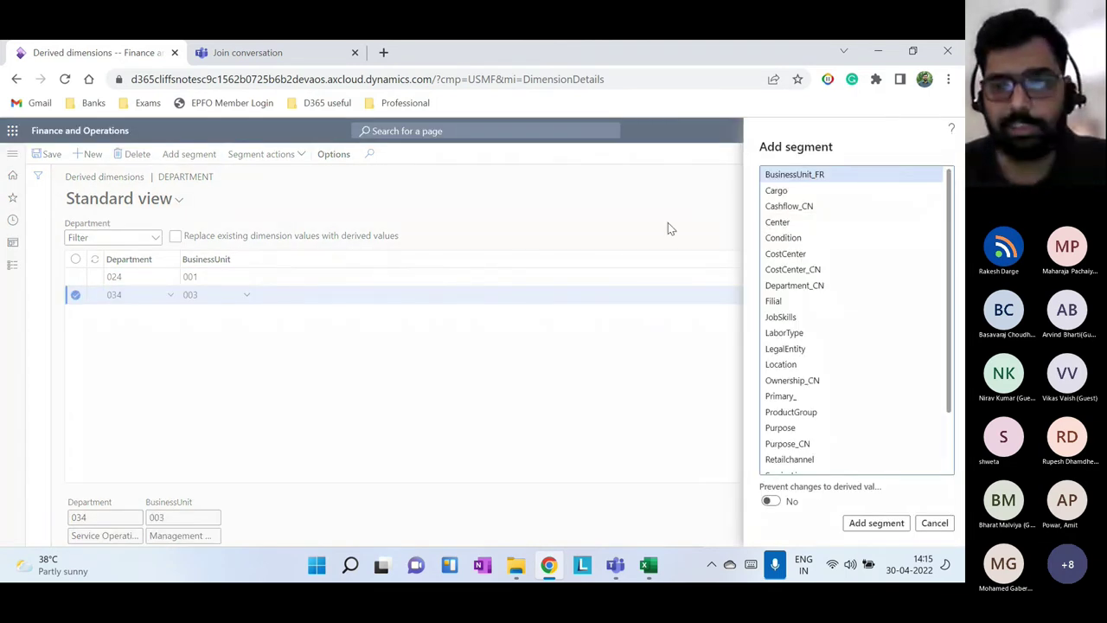
pyautogui.click(919, 523)
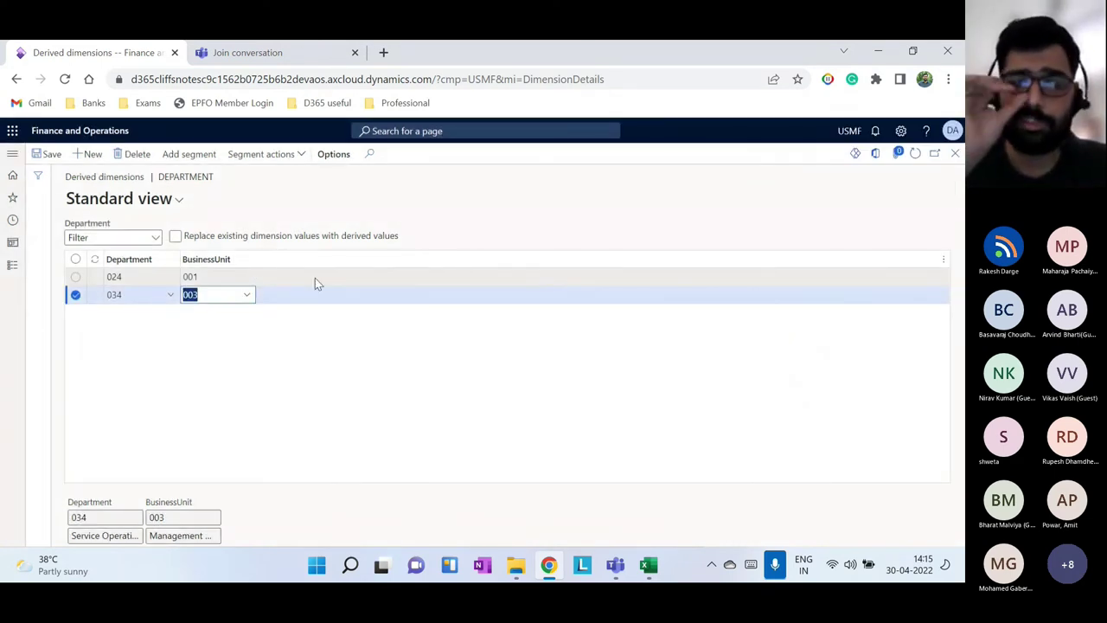
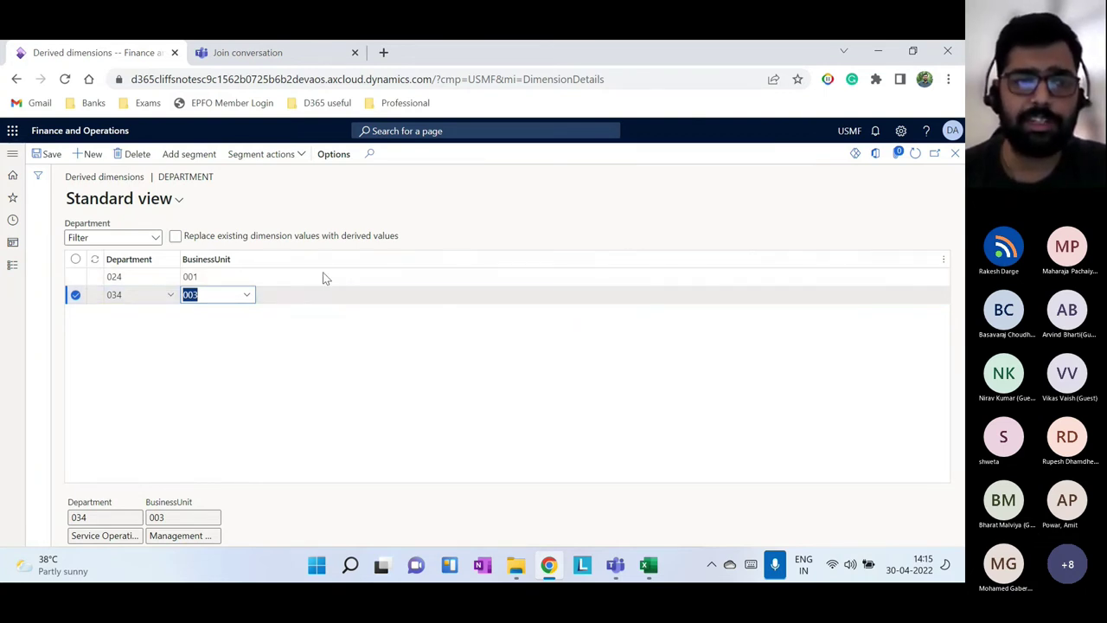
pyautogui.click(113, 276)
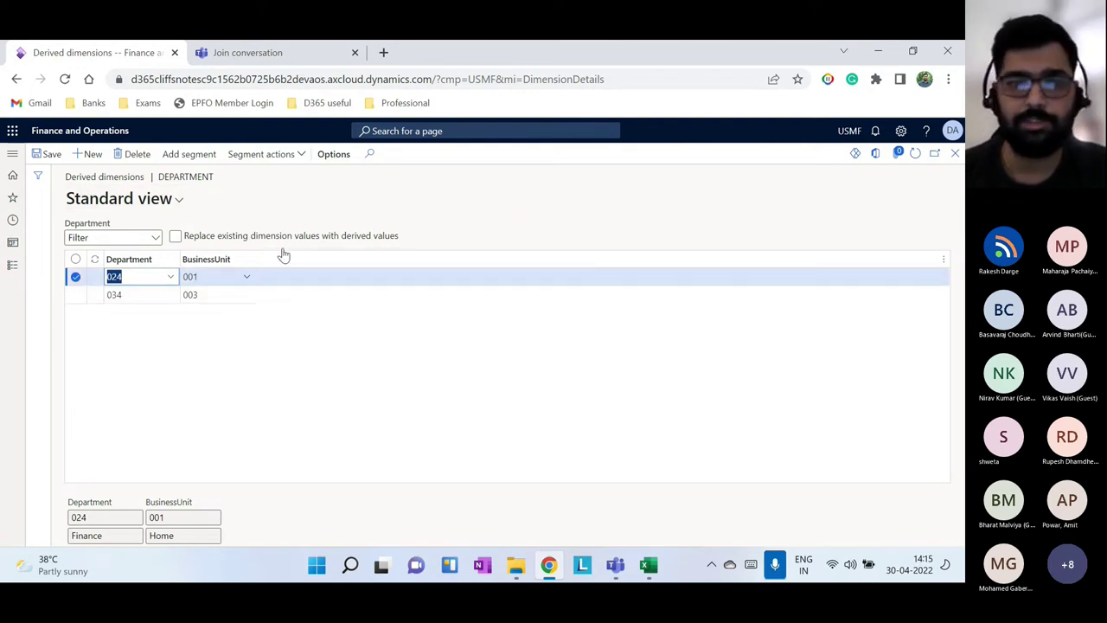
# Close the derived dimensions and Financial dimensions pages, and review the Financial Dimensions to Derived Dimensions items on the Excel agenda
pyautogui.click(955, 153)
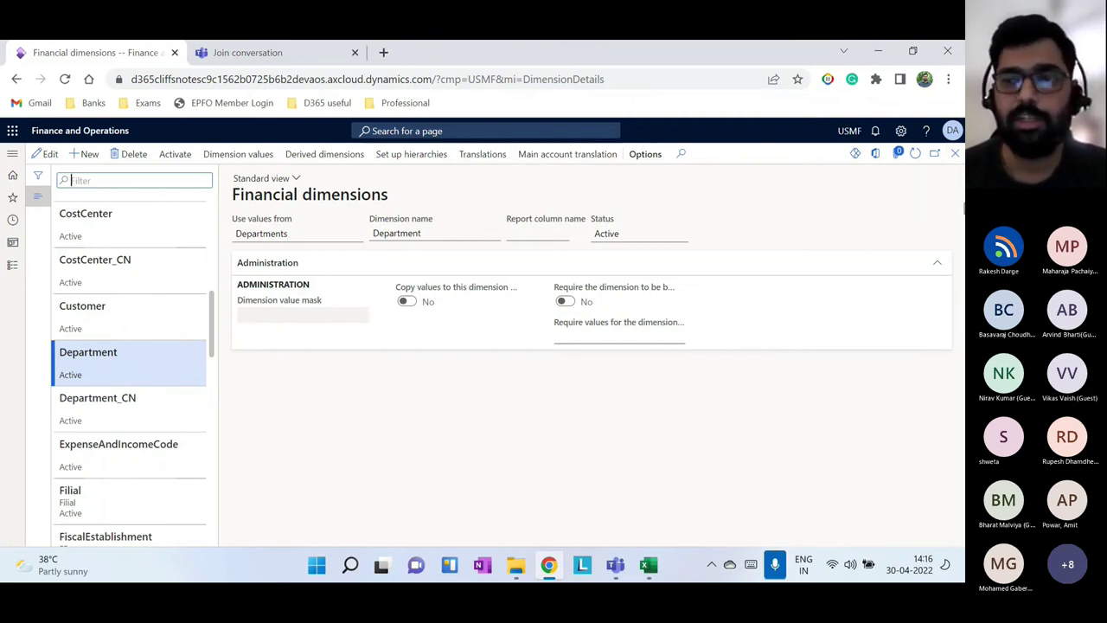
pyautogui.click(955, 156)
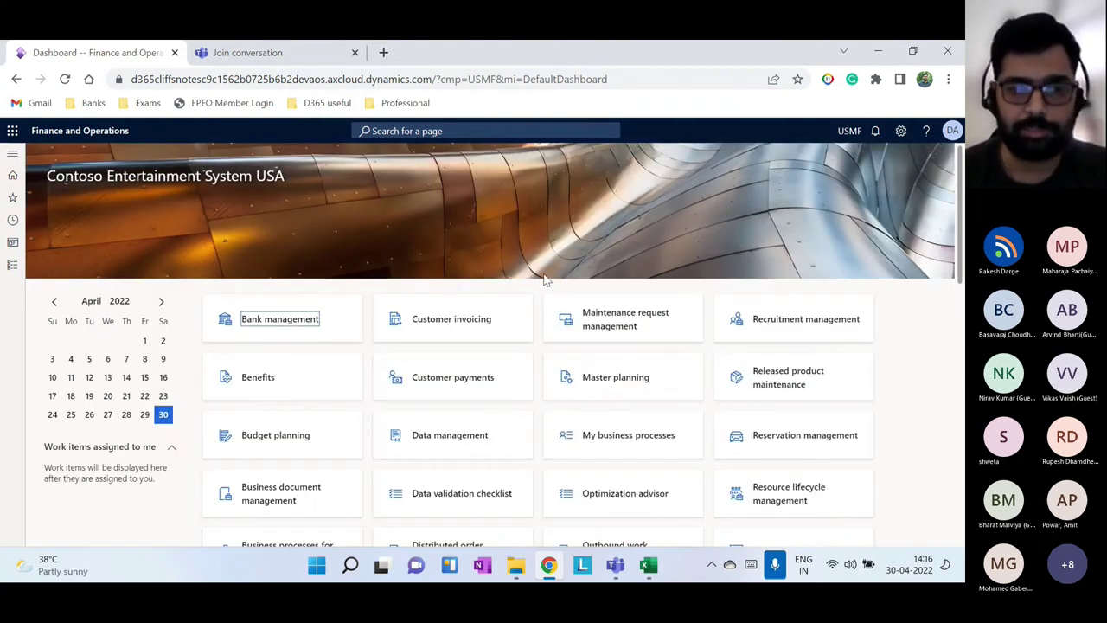
pyautogui.click(644, 567)
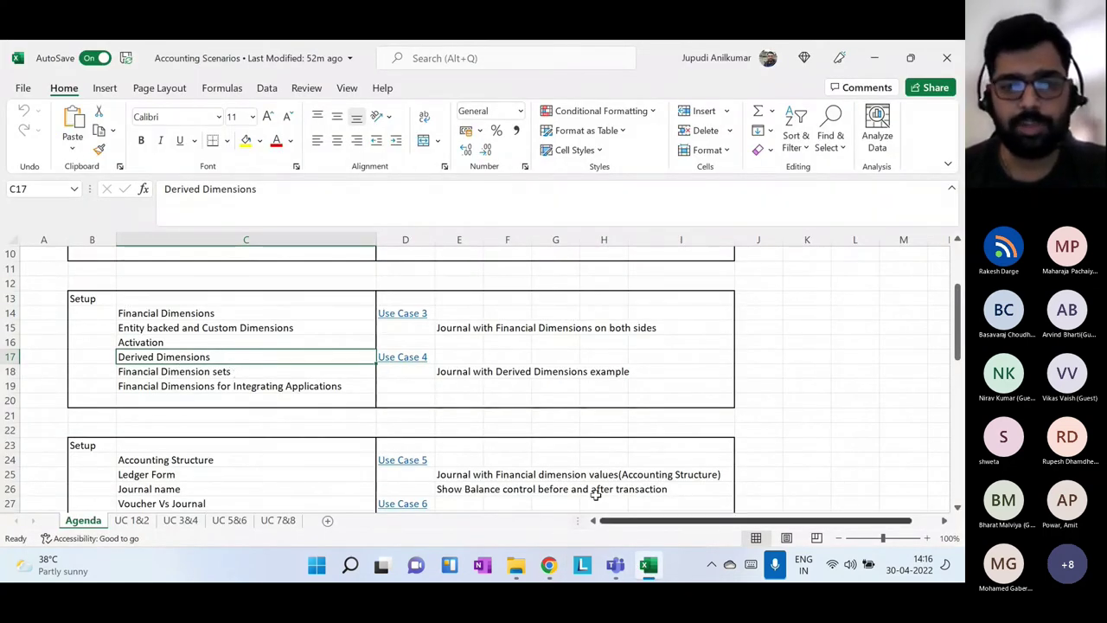
pyautogui.moveTo(198, 313); pyautogui.dragTo(193, 348)
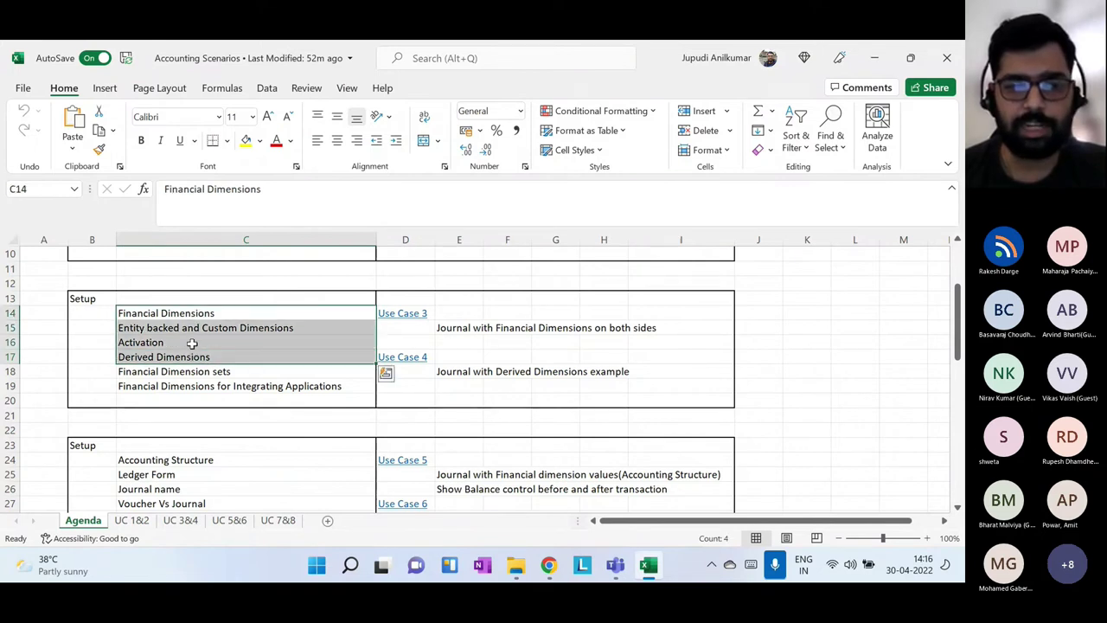
# Switch back to Finance and Operations in Chrome and open the general ledger's Financial dimension sets page
pyautogui.click(550, 565)
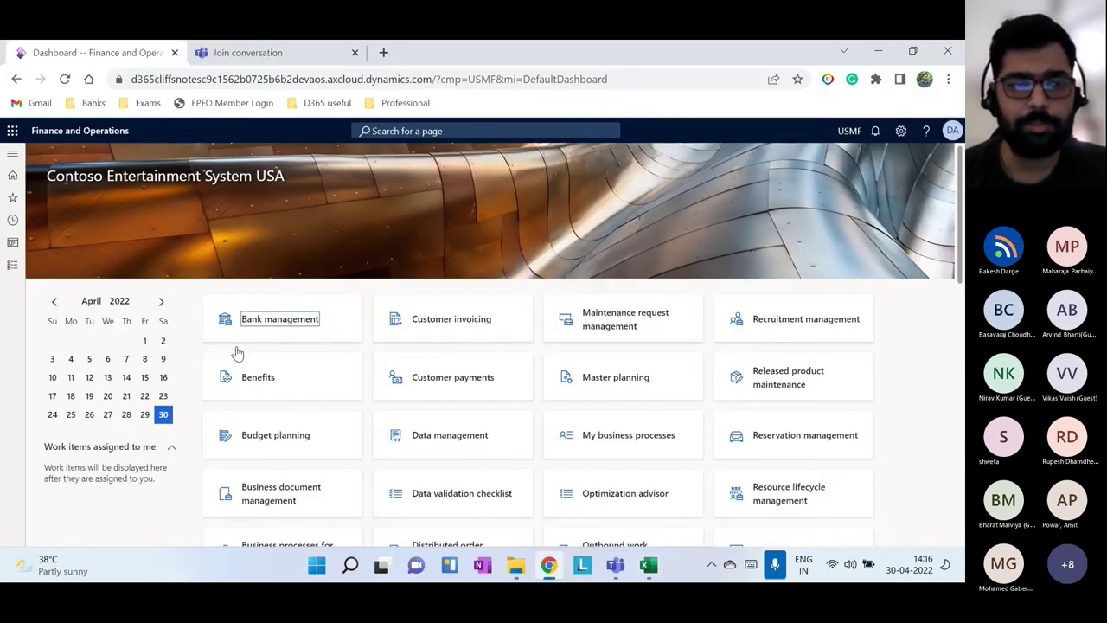
pyautogui.click(14, 265)
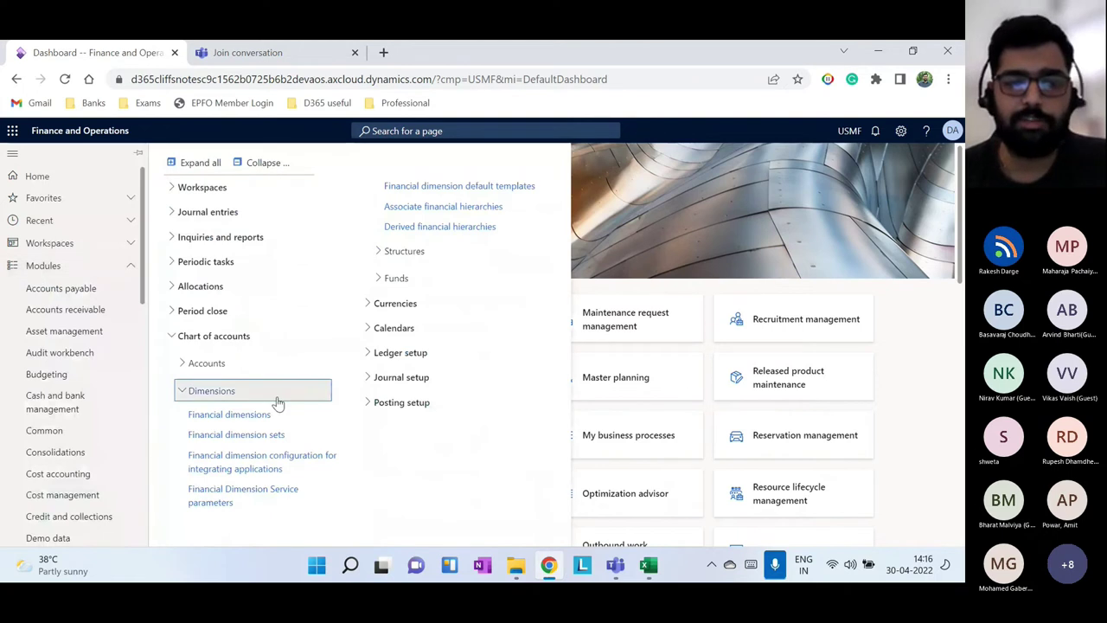
pyautogui.click(251, 437)
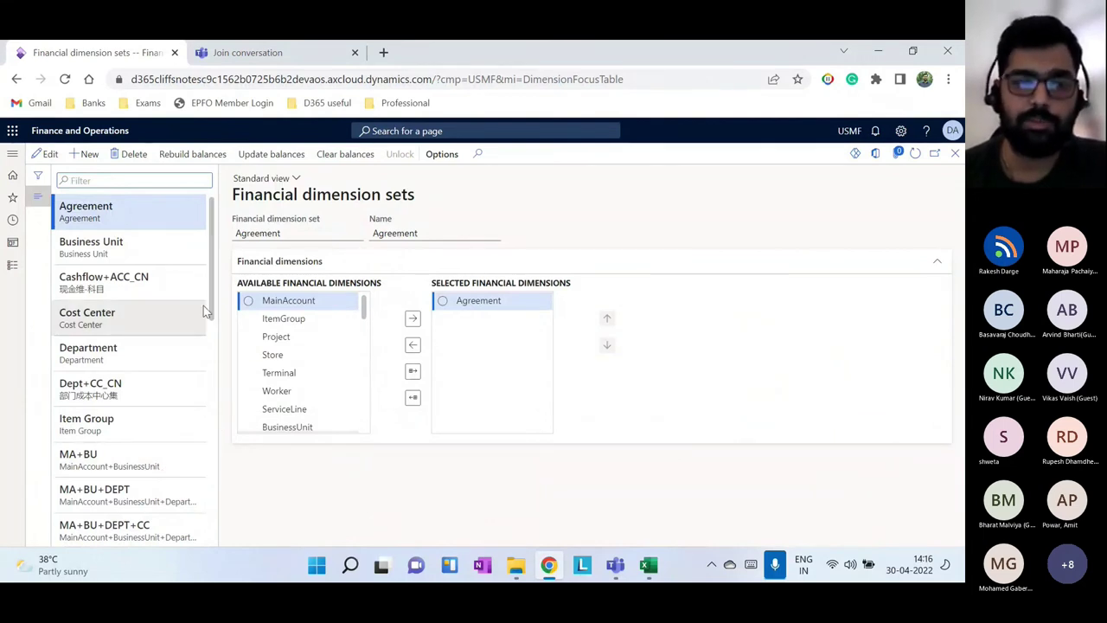
# Open the Main Account dimension set and check its selected financial dimensions
pyautogui.scroll(-3, 164, 443)
pyautogui.scroll(-5, 171, 443)
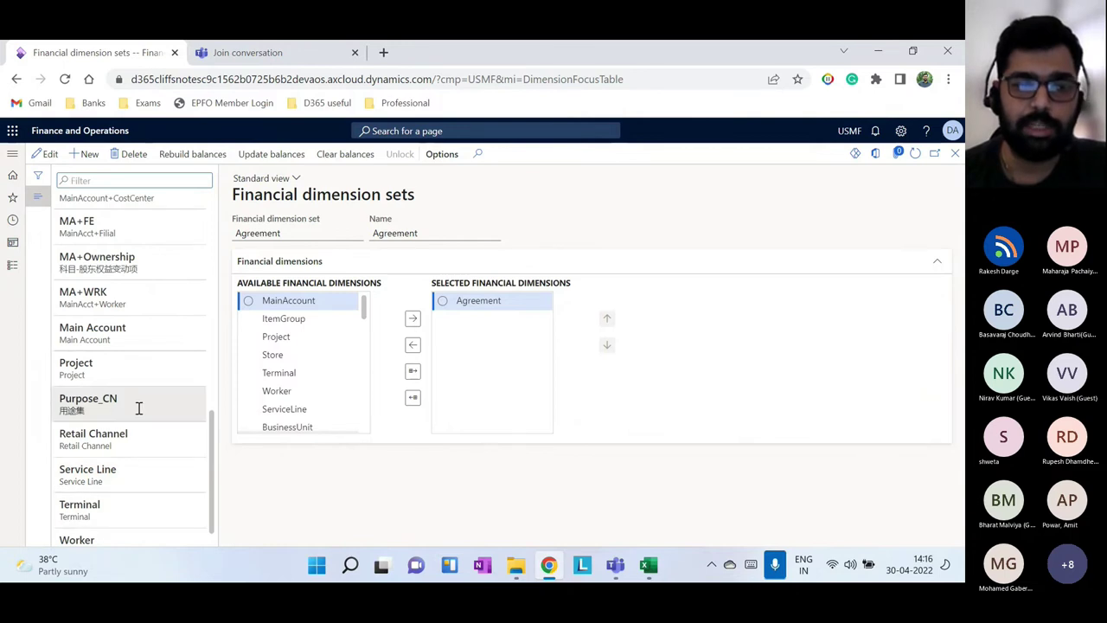
pyautogui.click(139, 334)
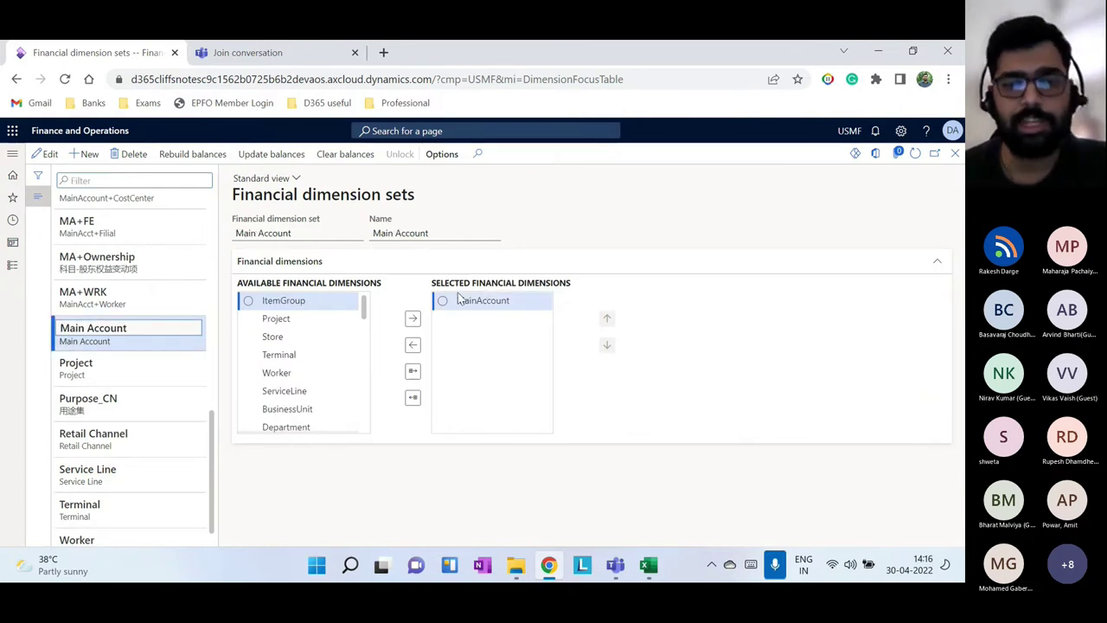
pyautogui.click(526, 302)
# Compare the selected financial dimensions of the MA+BU and MA+BU+DEPT dimension sets
pyautogui.scroll(3, 175, 415)
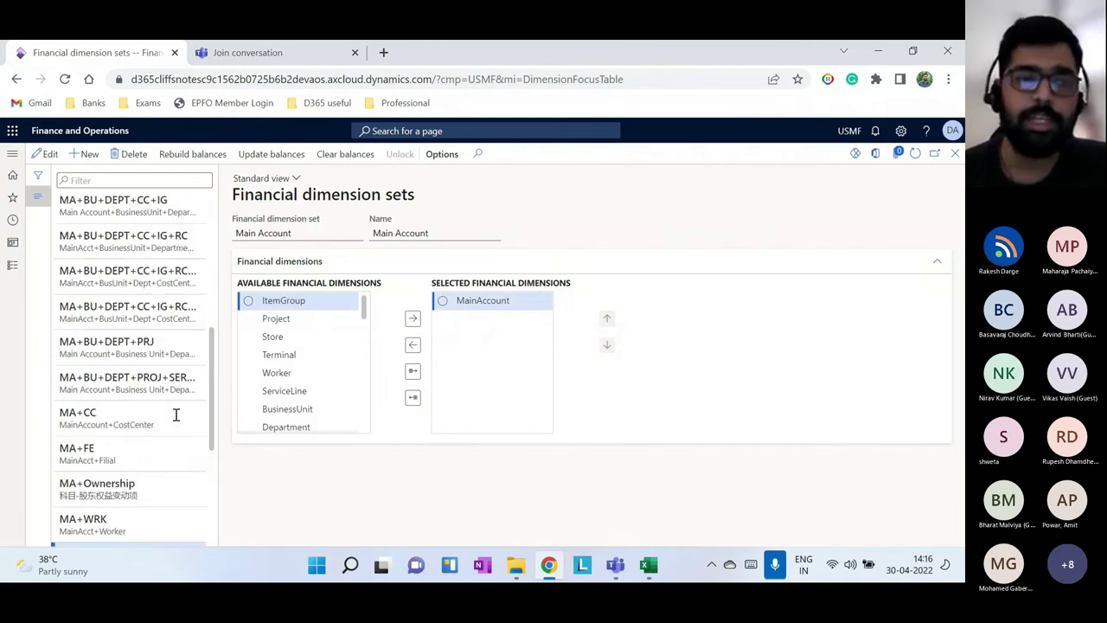
pyautogui.scroll(3, 174, 415)
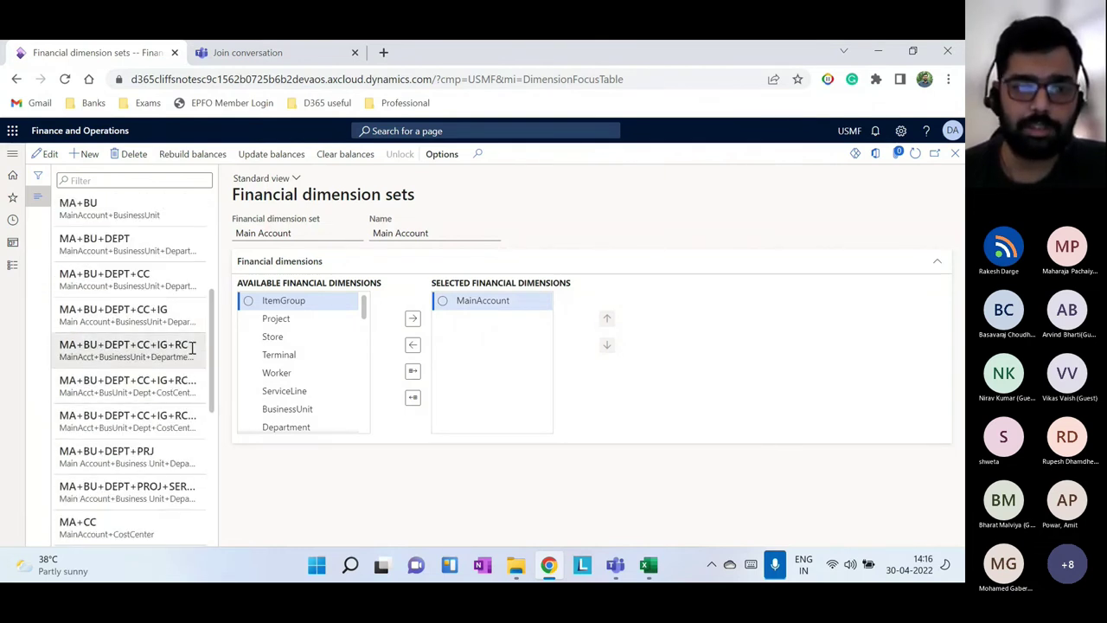
pyautogui.scroll(3, 210, 340)
pyautogui.click(90, 303)
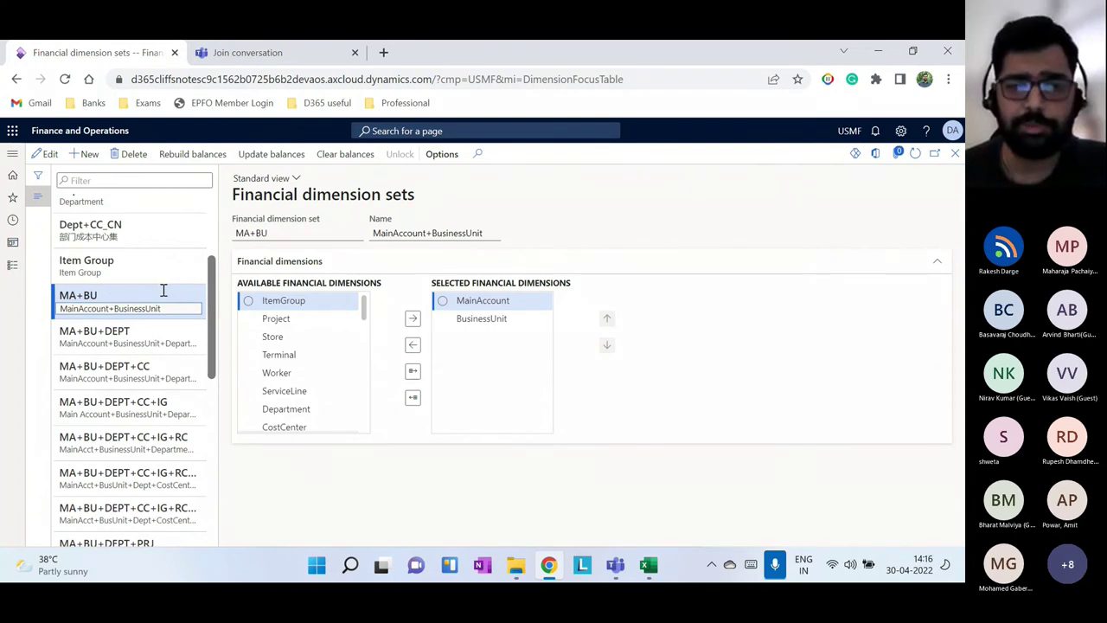
pyautogui.moveTo(471, 318); pyautogui.dragTo(469, 314)
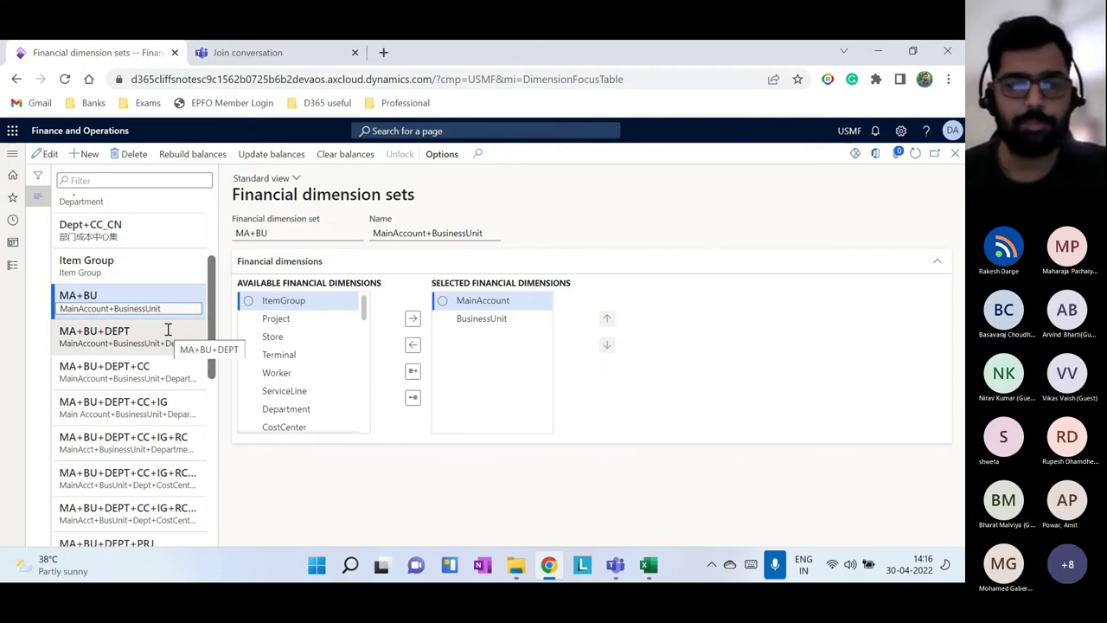
pyautogui.click(168, 330)
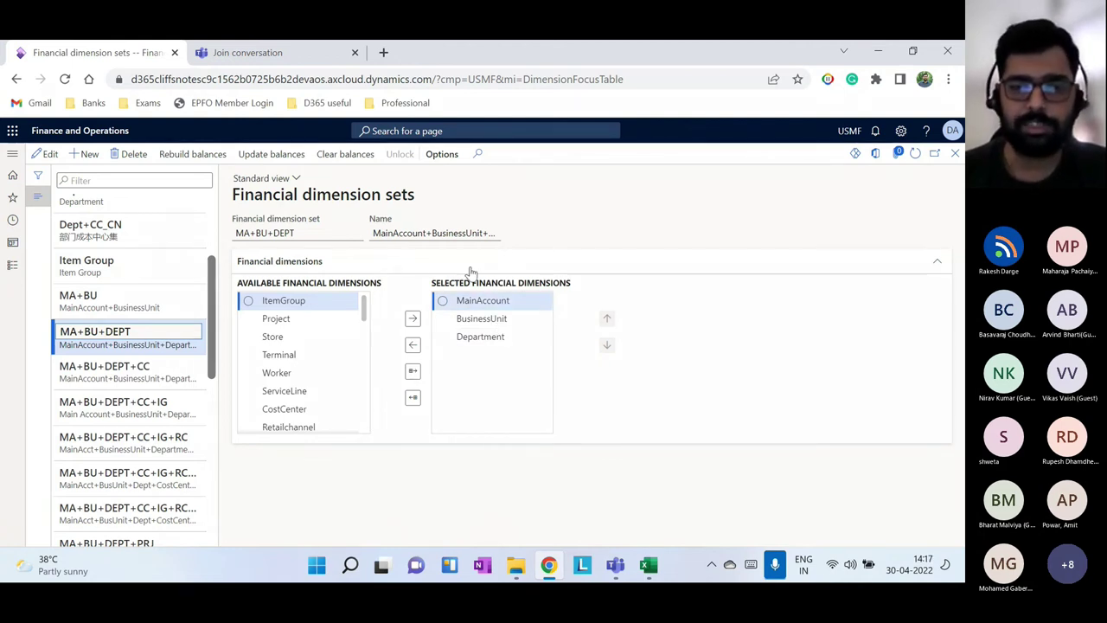
# Close the dimension sets, open Financial dimension configuration for integrating applications, and view the Ledger dimensions integration format
pyautogui.click(956, 160)
pyautogui.click(13, 266)
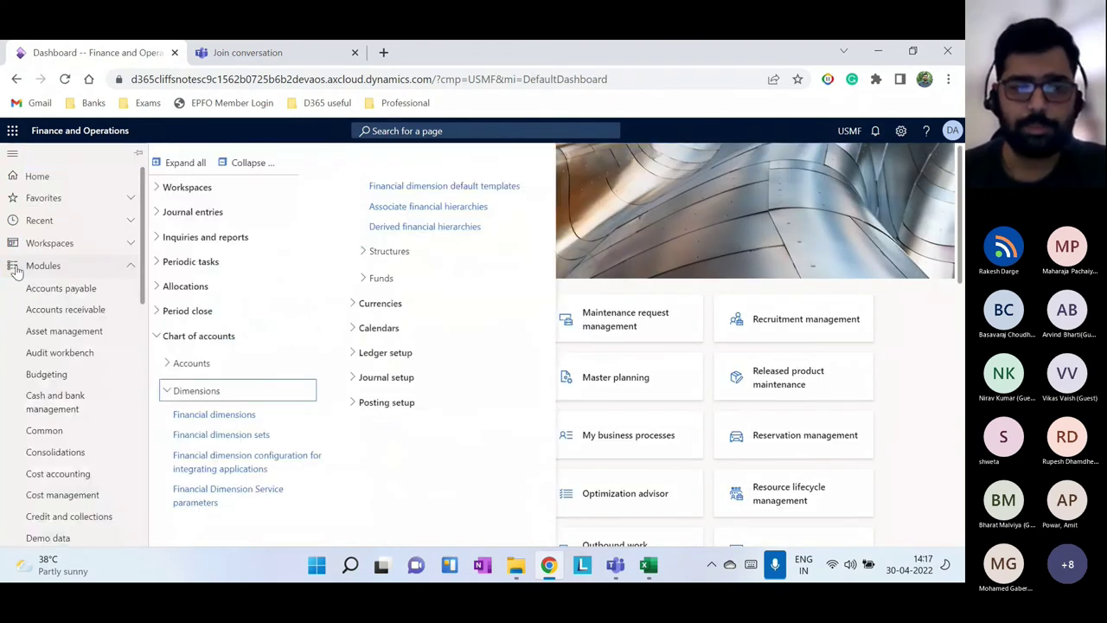
pyautogui.click(271, 466)
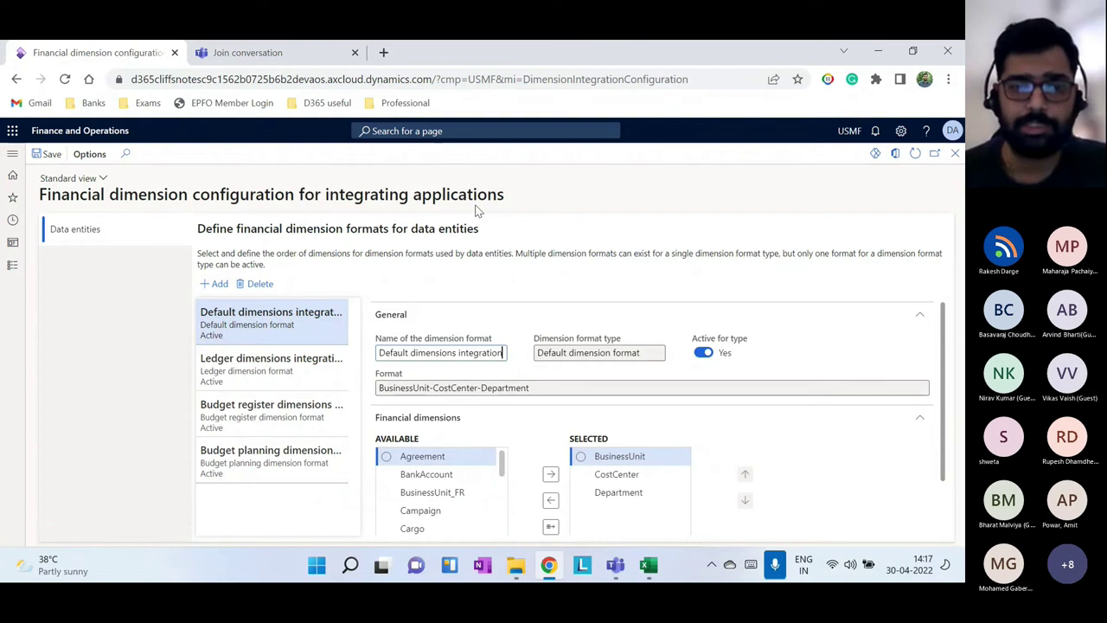
pyautogui.click(318, 380)
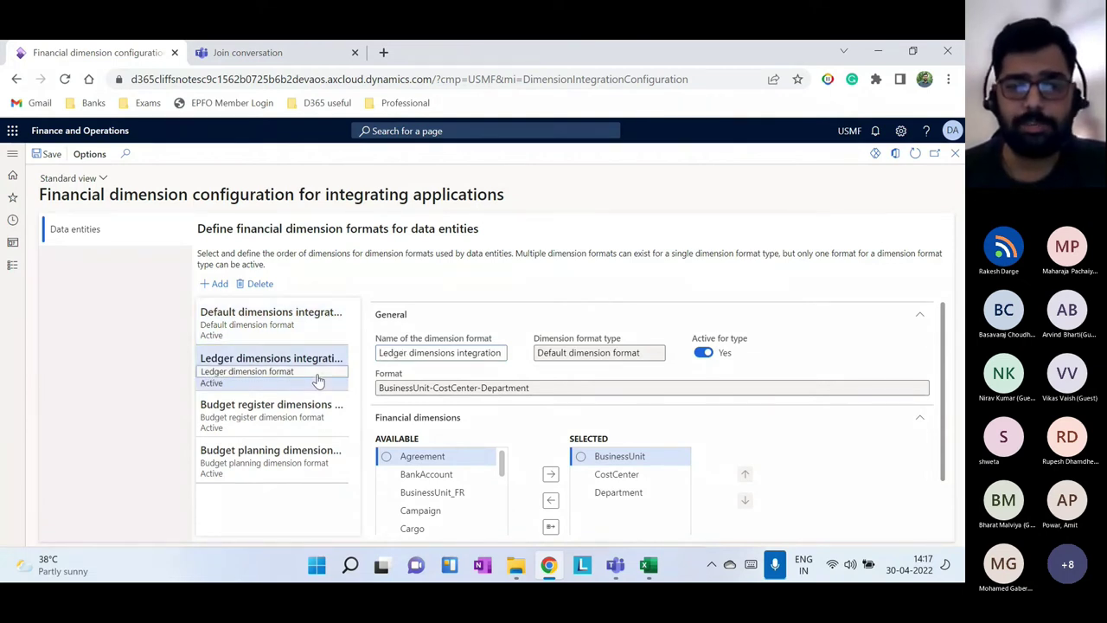
# Compare the selected dimensions of the ledger, budget register and budget planning integration formats, and close the configuration page
pyautogui.moveTo(611, 489); pyautogui.dragTo(611, 490)
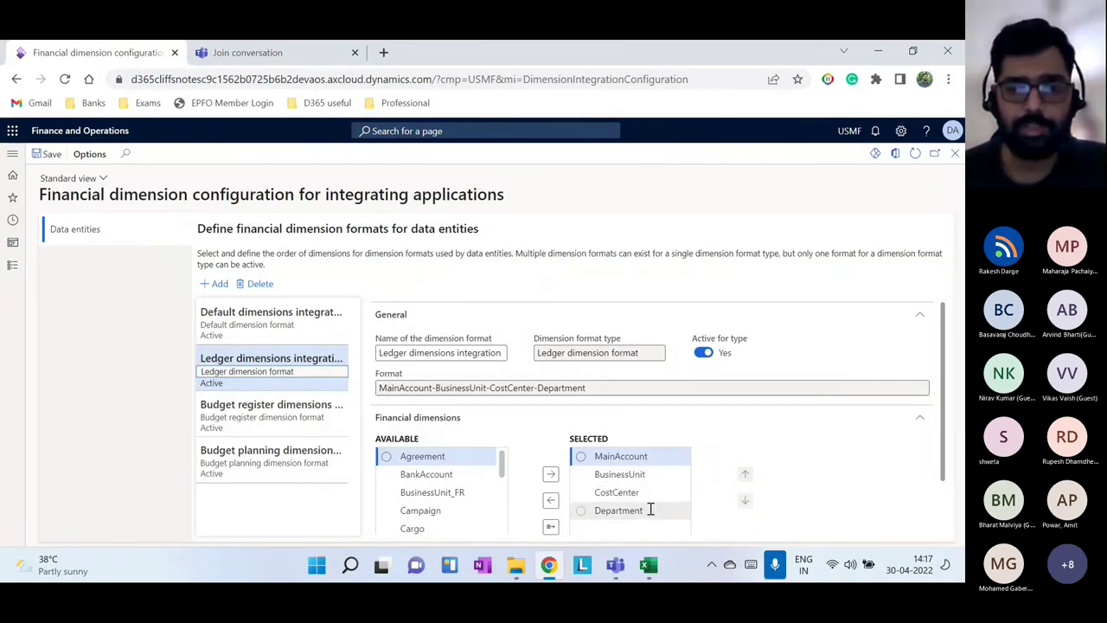
pyautogui.click(224, 424)
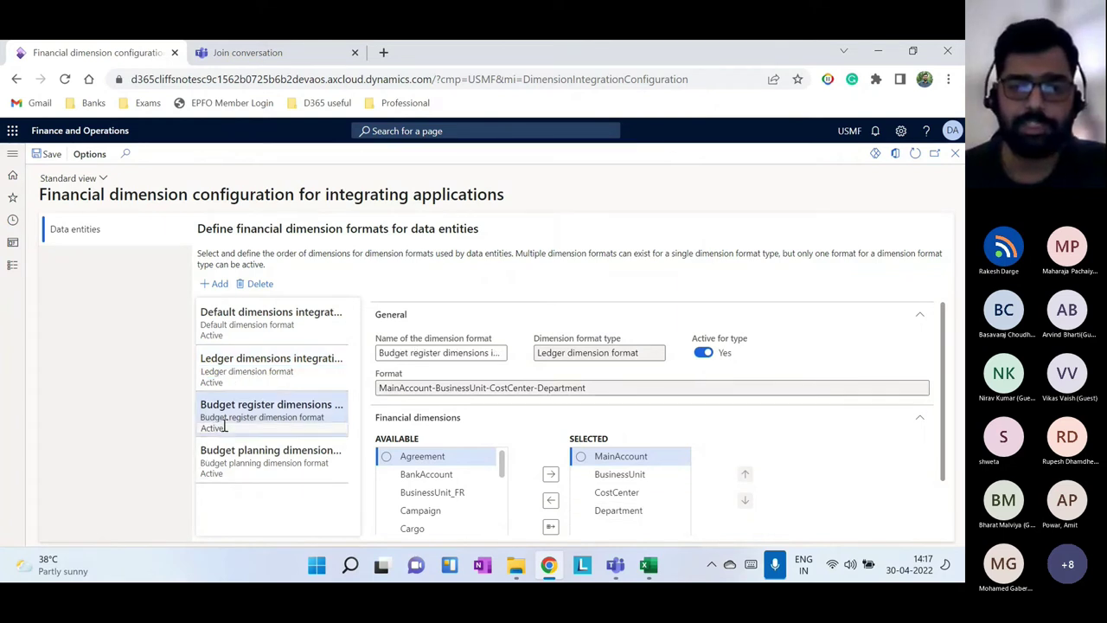
pyautogui.click(235, 474)
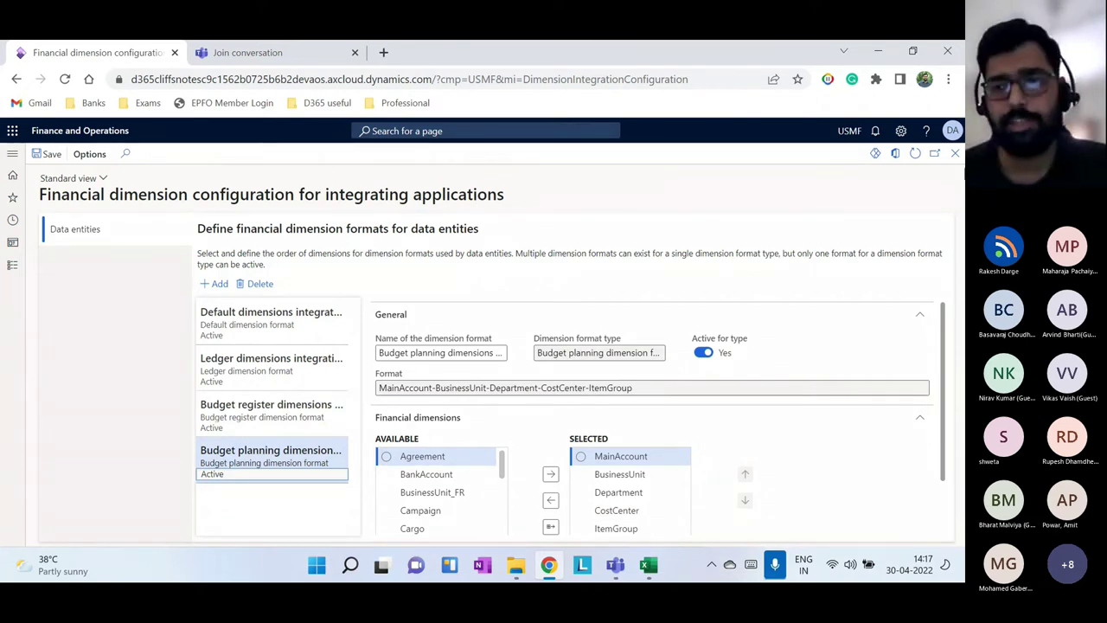
pyautogui.click(956, 154)
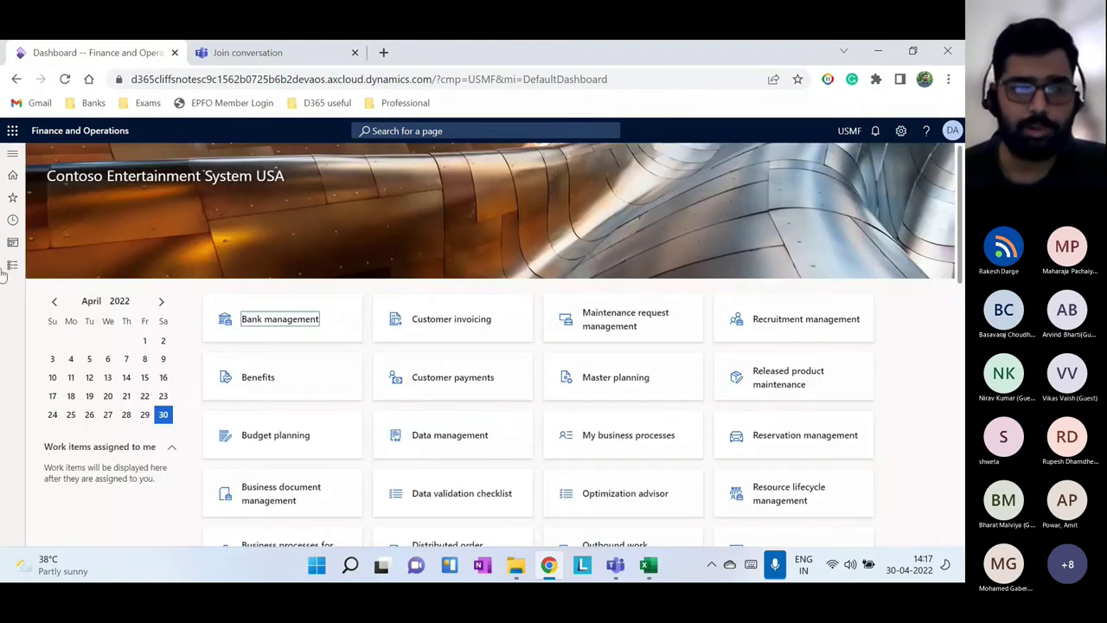
# Switch to the Accounting Scenarios workbook in Excel, review the Use Case 3 internet expense scenario, and return to Finance and Operations in Chrome
pyautogui.hotkey('alt', 'Tab')
pyautogui.moveTo(230, 386); pyautogui.dragTo(216, 309)
pyautogui.moveTo(490, 313); pyautogui.dragTo(615, 371)
pyautogui.click(402, 313)
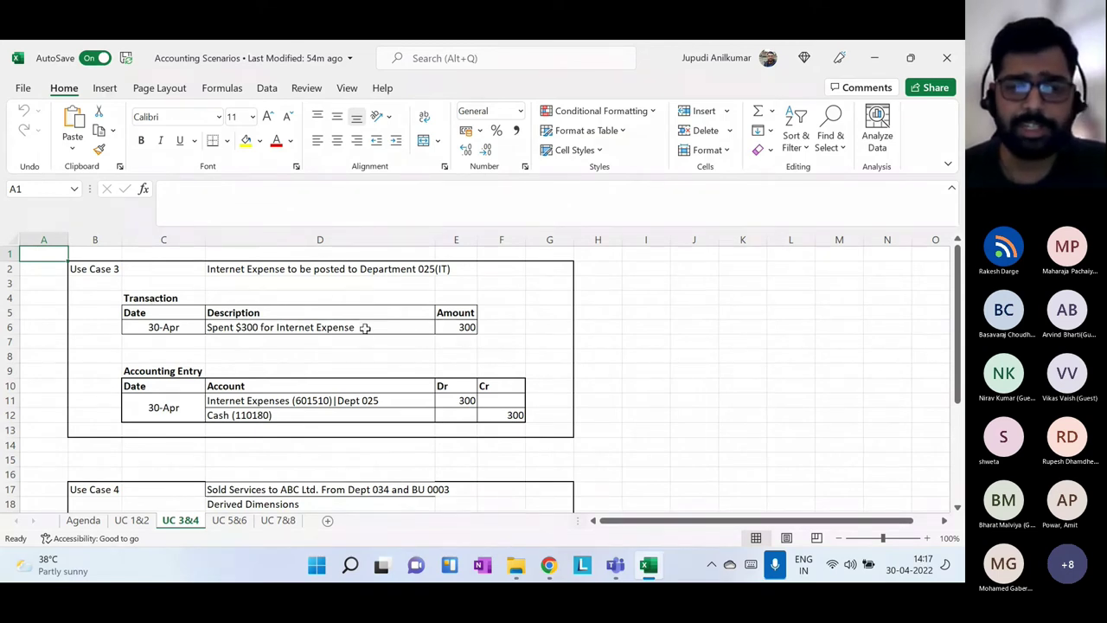
pyautogui.click(366, 328)
pyautogui.click(430, 265)
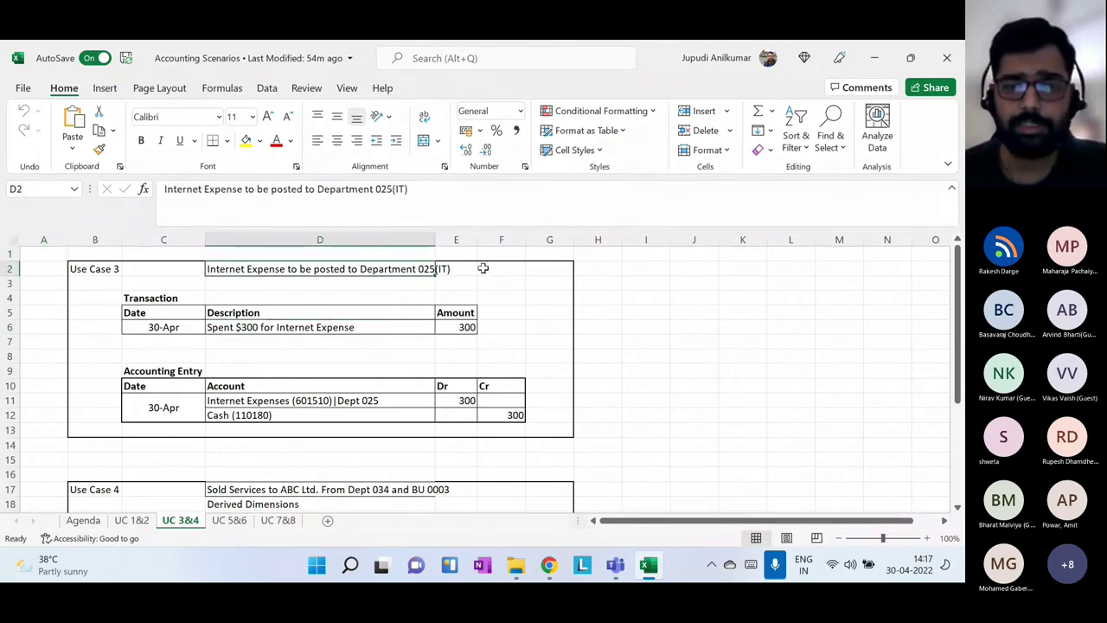
pyautogui.click(549, 565)
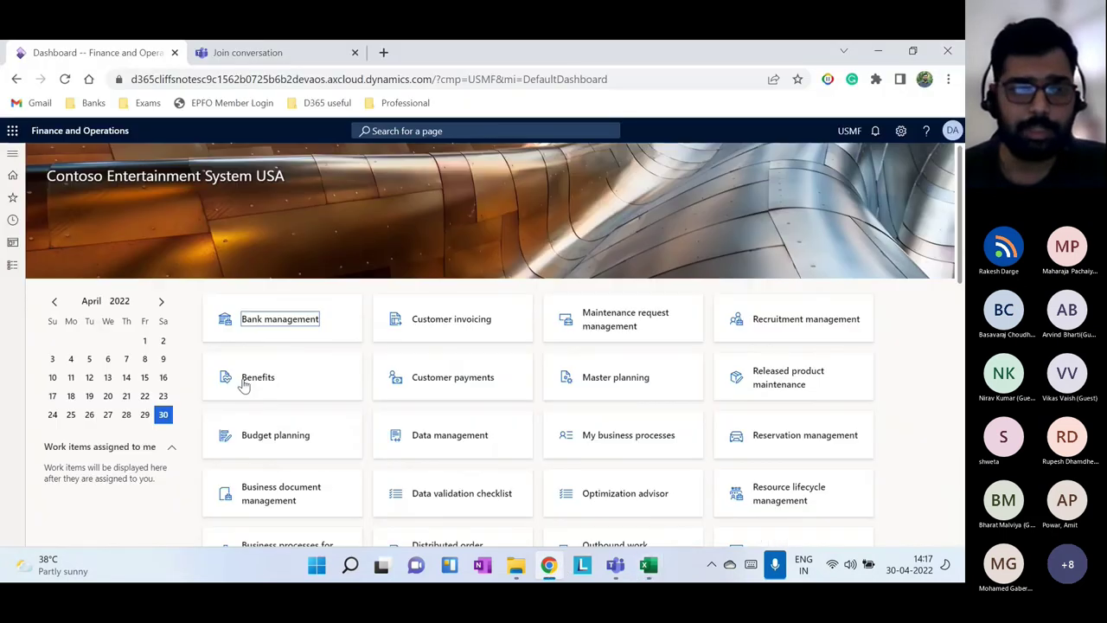
pyautogui.click(14, 266)
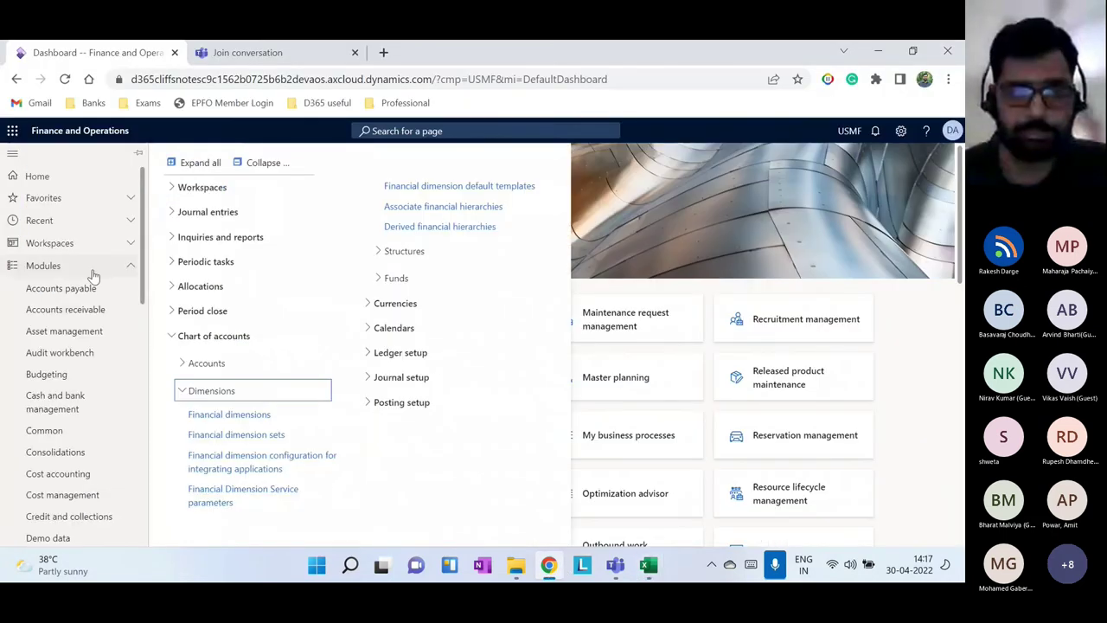
pyautogui.click(212, 218)
pyautogui.click(213, 235)
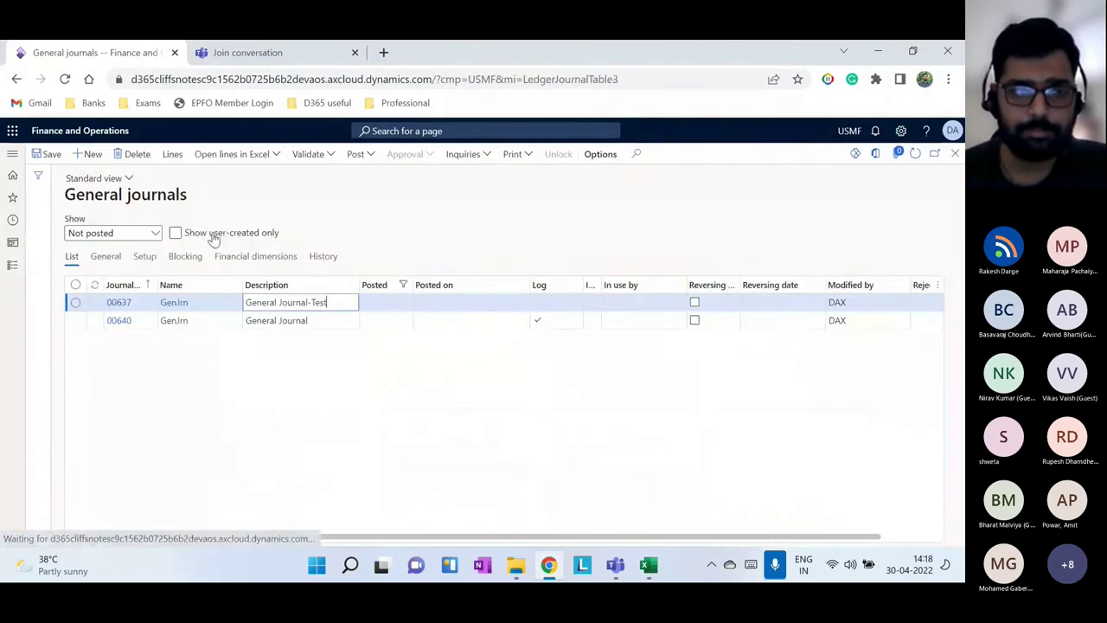
pyautogui.click(88, 154)
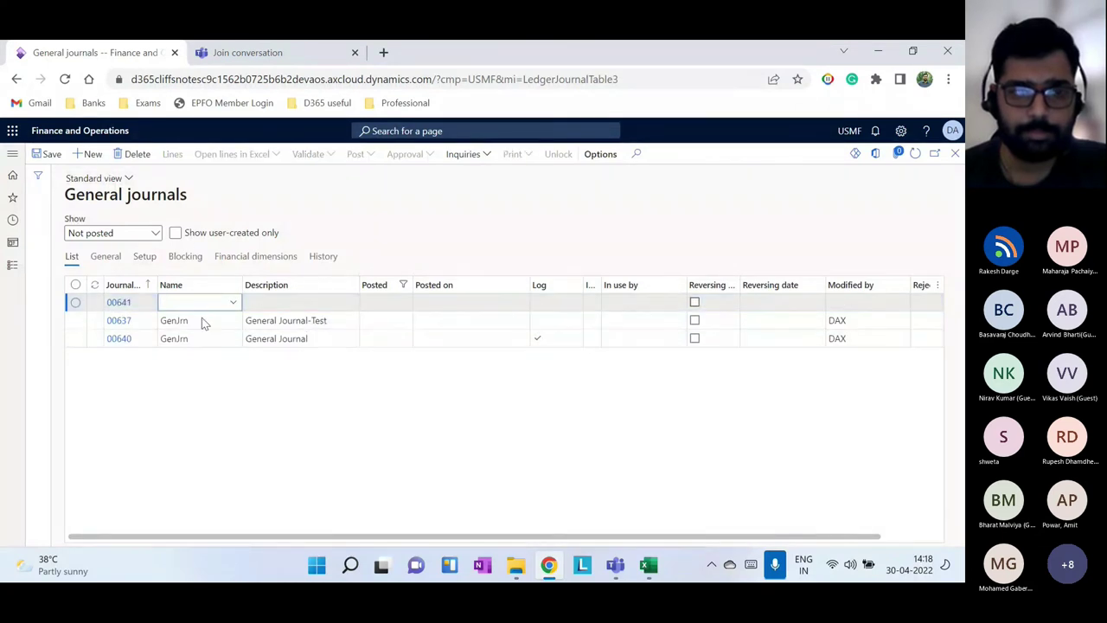
# Open the general ledger's Ledger calendars page and select Period 4 of fiscal year 2022
pyautogui.click(12, 265)
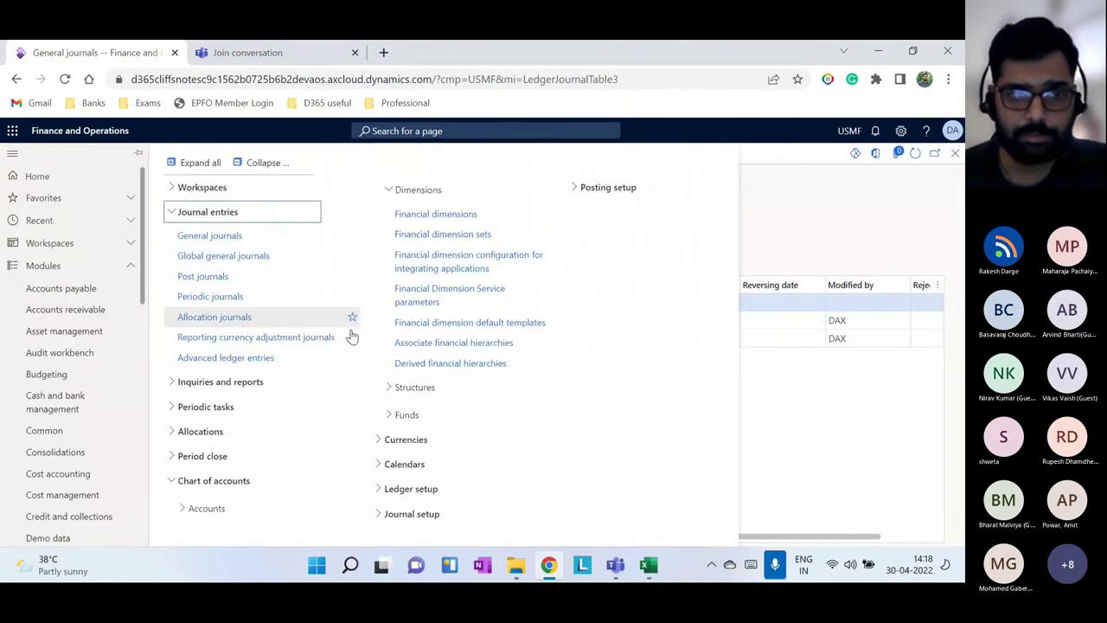
pyautogui.click(260, 163)
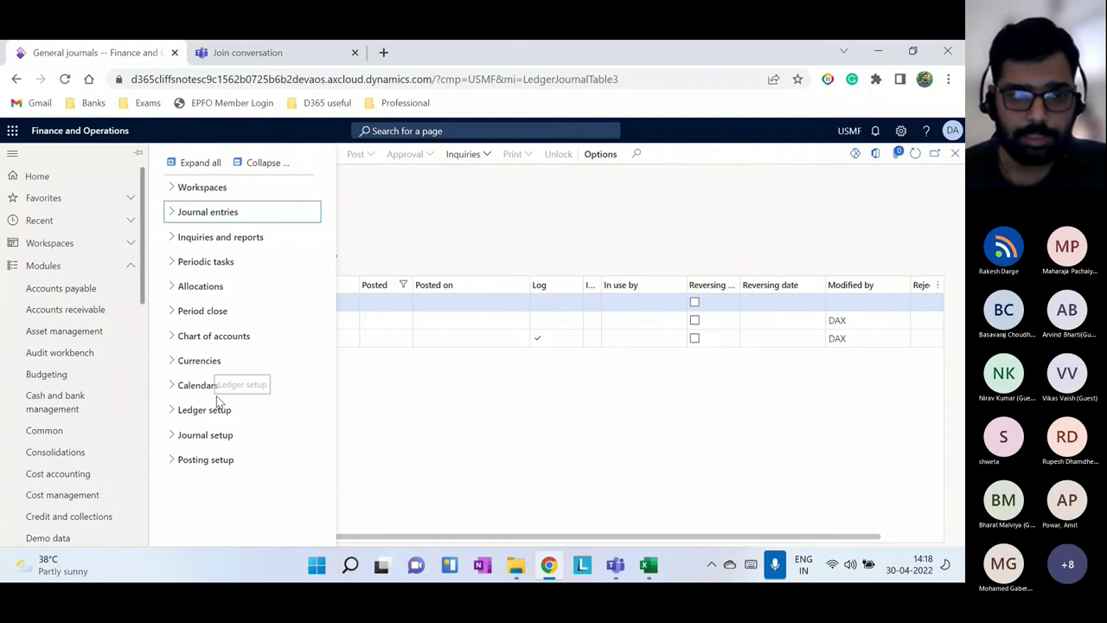
pyautogui.click(213, 390)
pyautogui.click(212, 410)
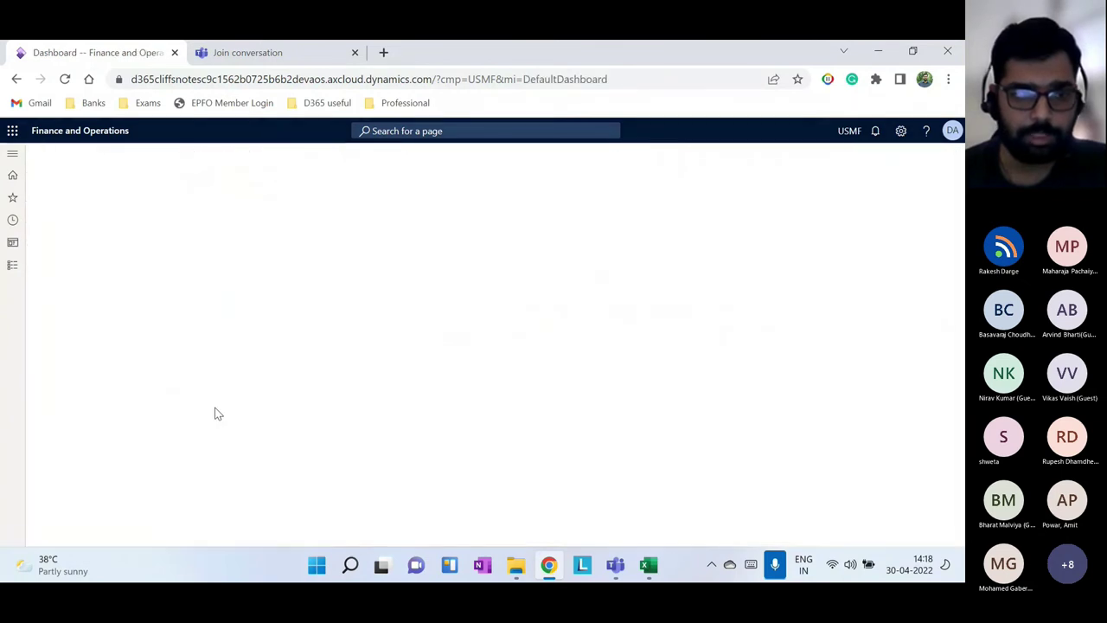
pyautogui.click(130, 471)
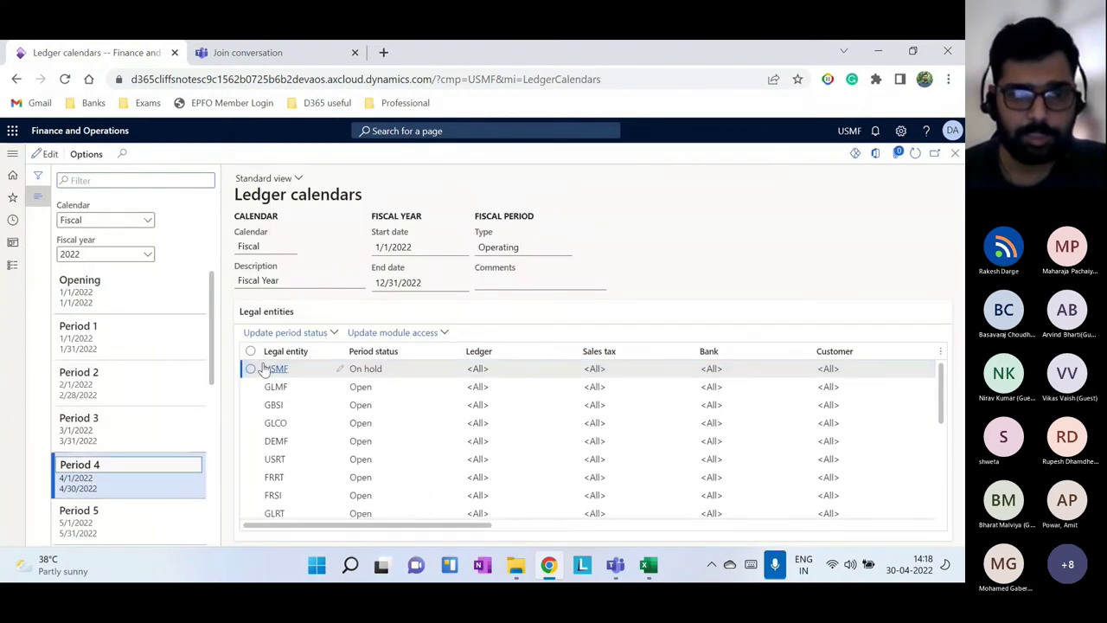
# Set the Period 4 status of legal entity USMF to Open and close the ledger calendars
pyautogui.click(377, 369)
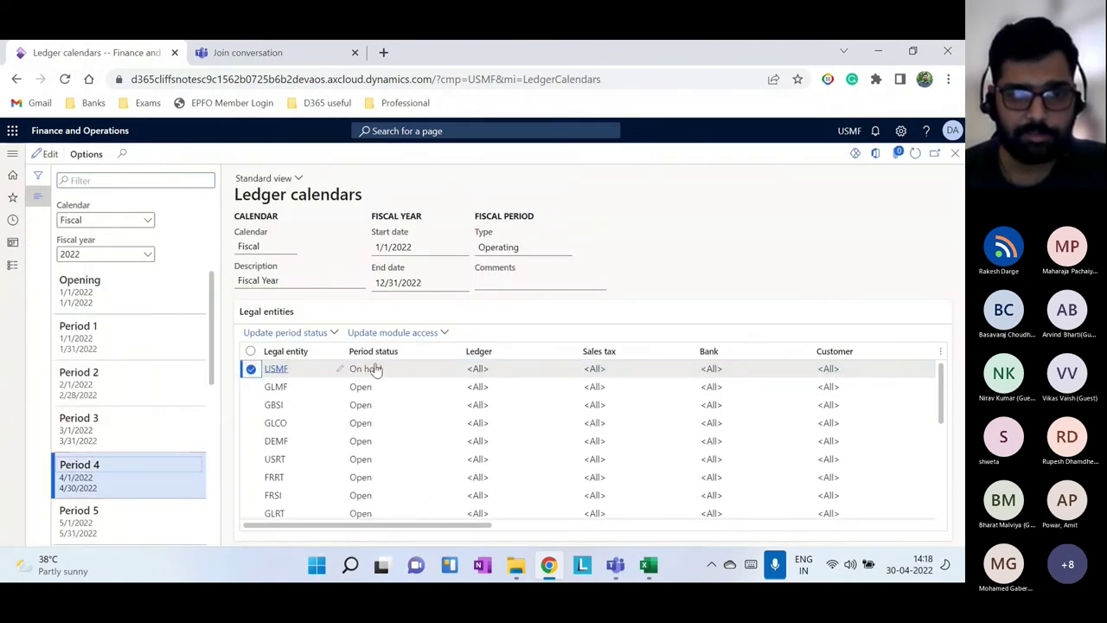
pyautogui.click(322, 335)
pyautogui.click(313, 408)
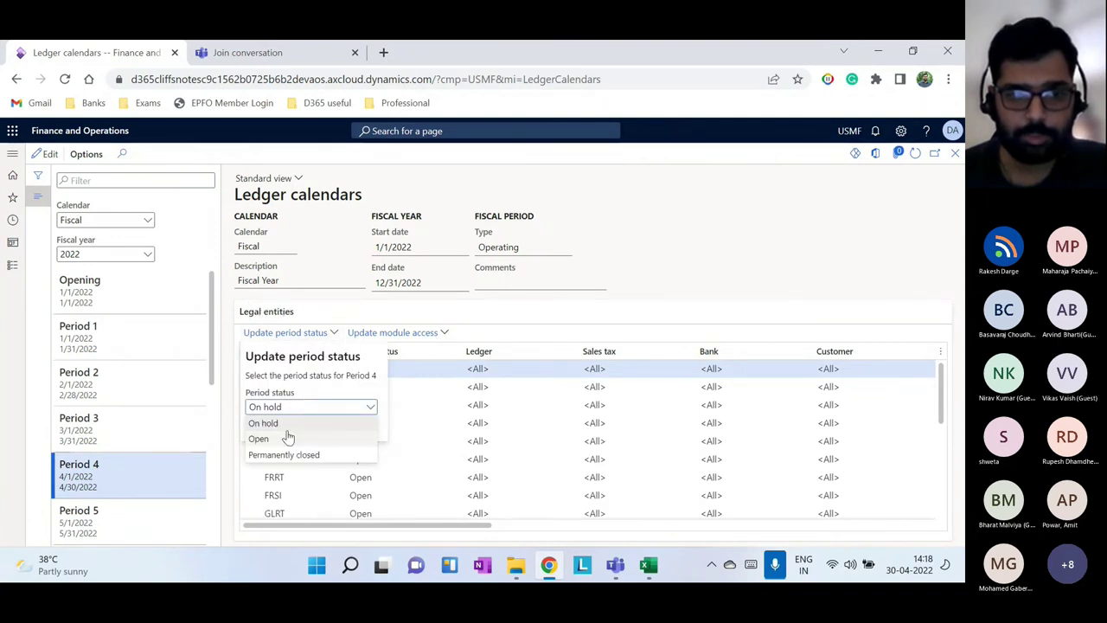
pyautogui.click(289, 437)
pyautogui.click(356, 428)
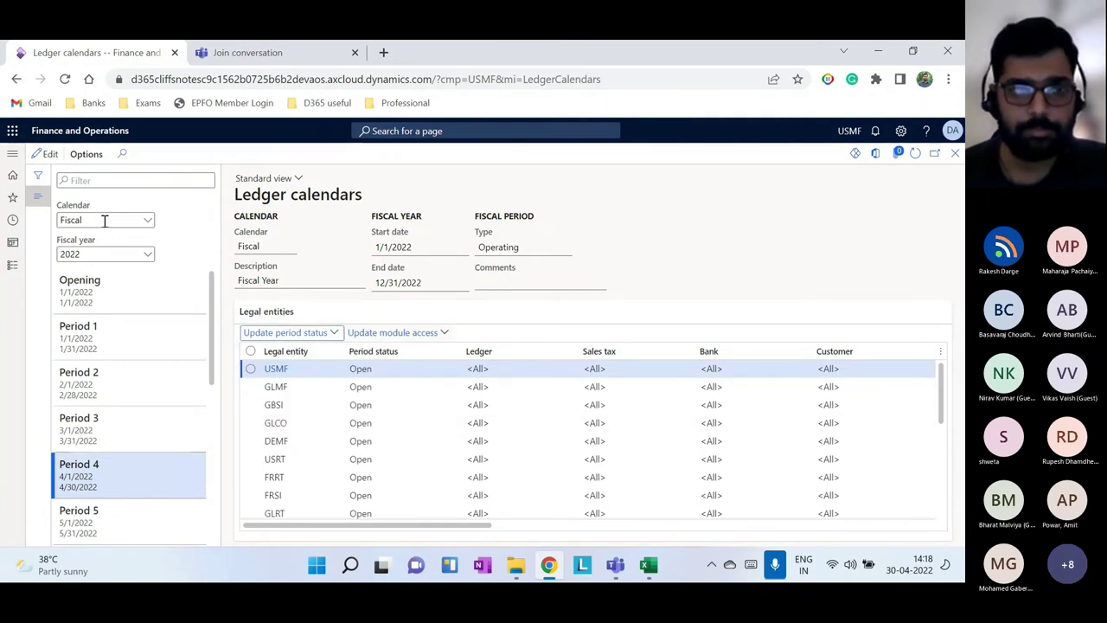
pyautogui.click(956, 154)
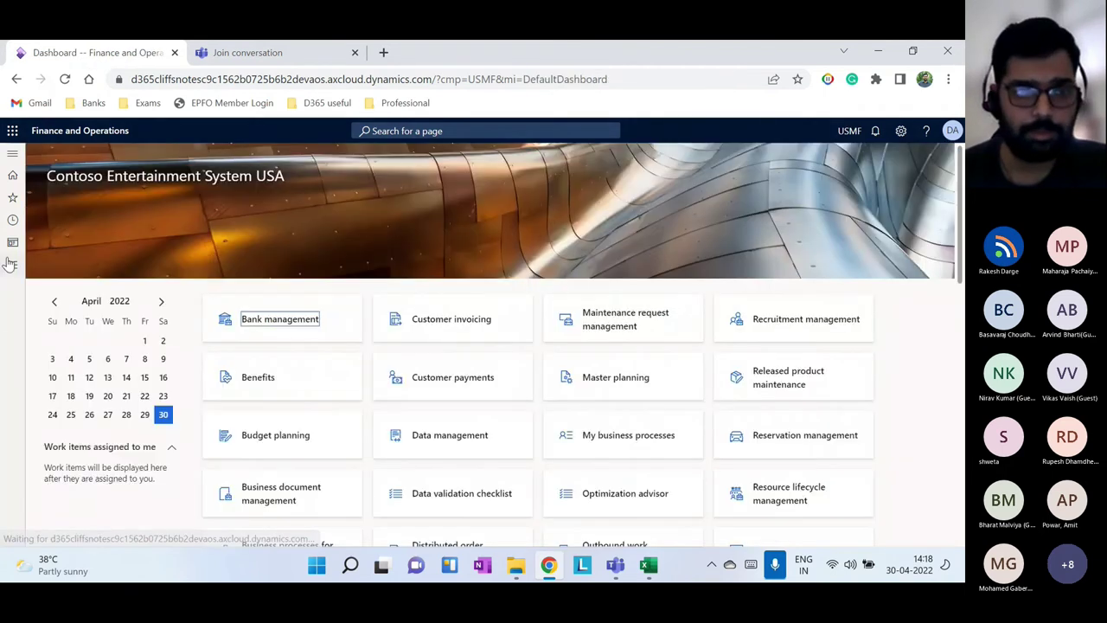
# Create a new general journal with the journal name GenJrn
pyautogui.click(12, 265)
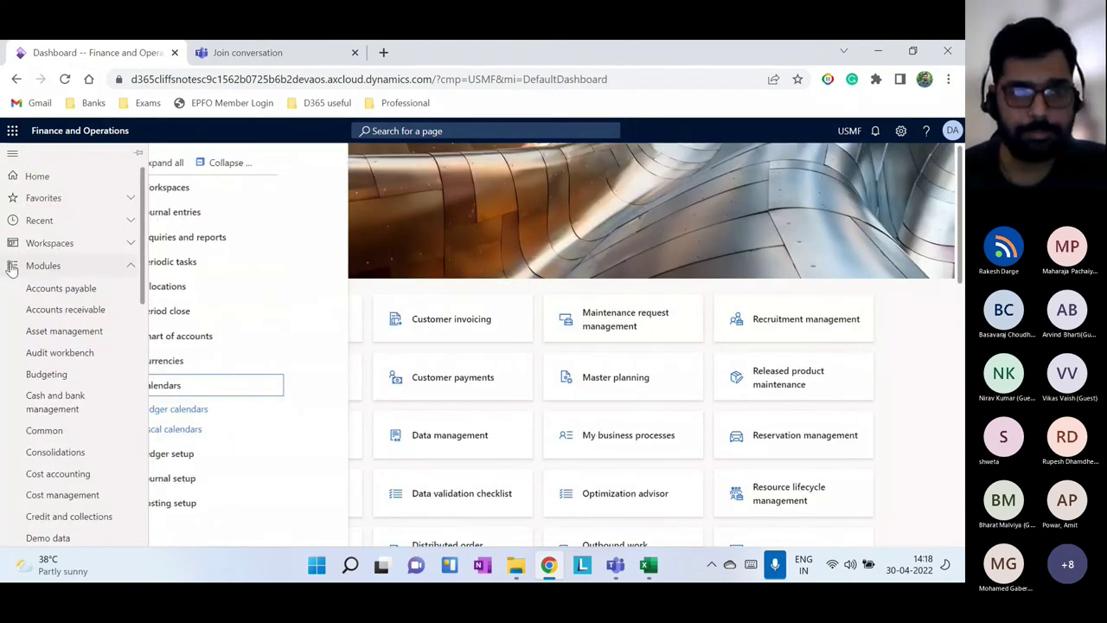
pyautogui.click(208, 212)
pyautogui.click(212, 237)
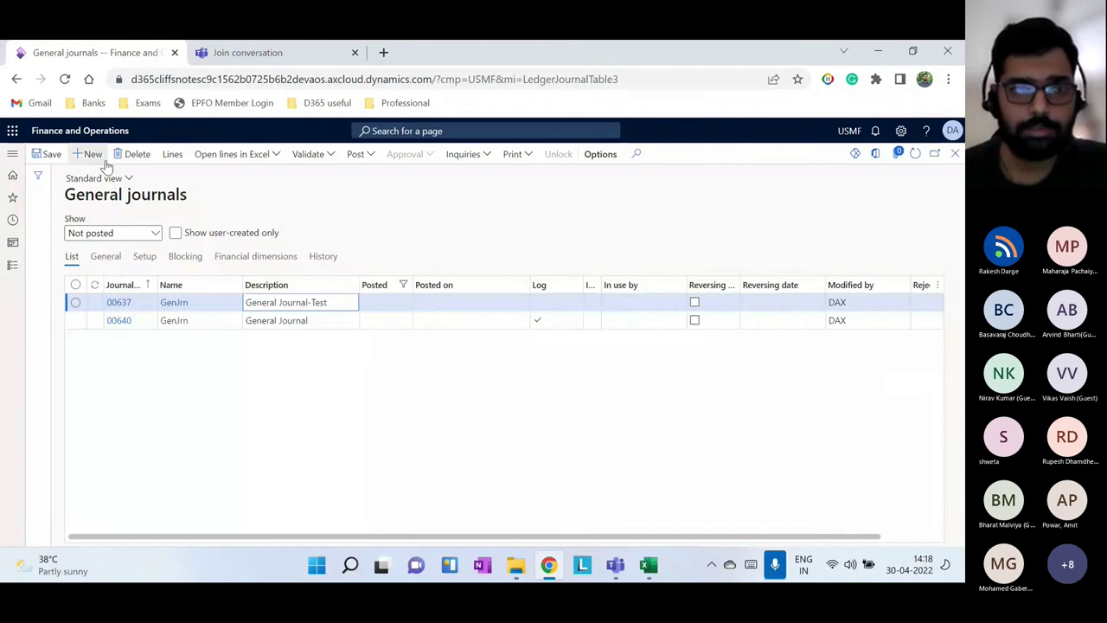
pyautogui.click(91, 155)
pyautogui.click(233, 303)
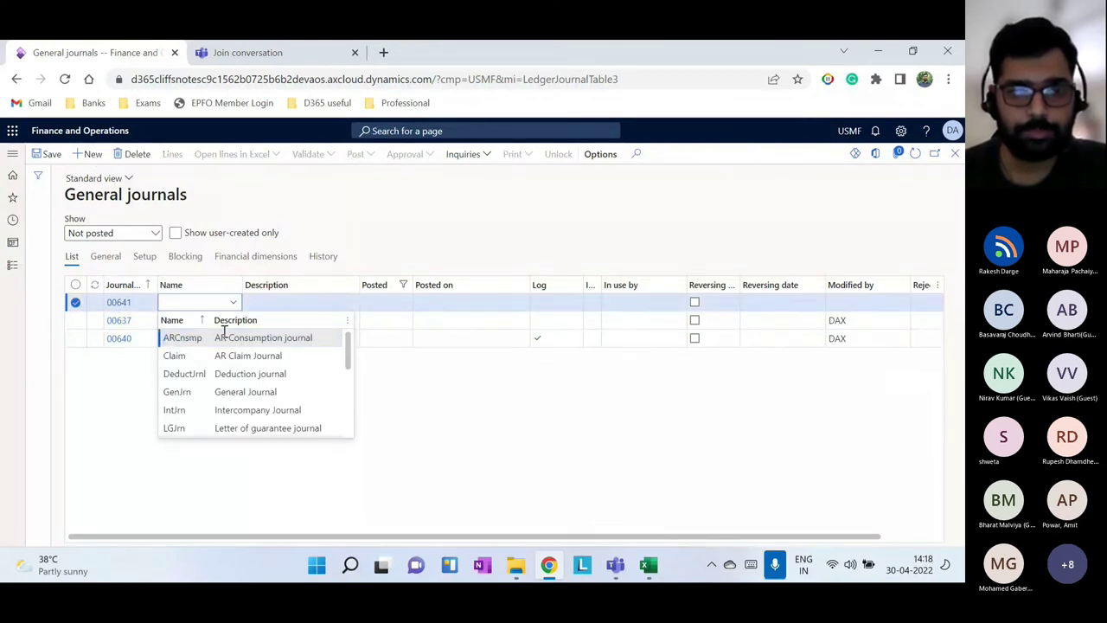
pyautogui.press('Return')
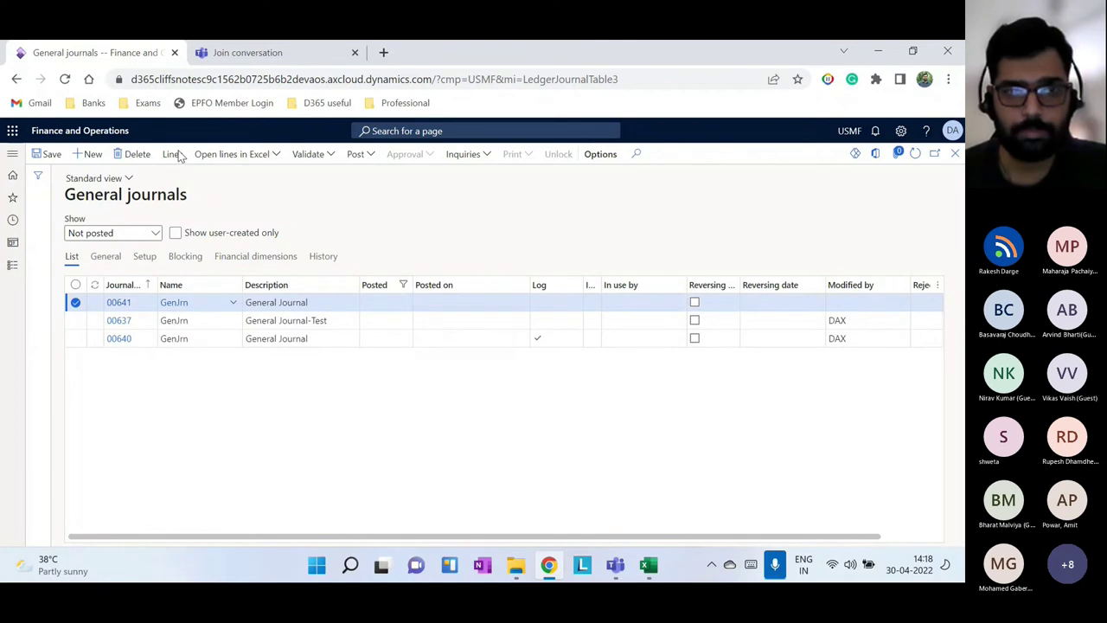
# Open the new journal's lines and set the first line's account to main account 601510 Internet Expense with department 025 IT Department
pyautogui.click(171, 154)
pyautogui.click(539, 334)
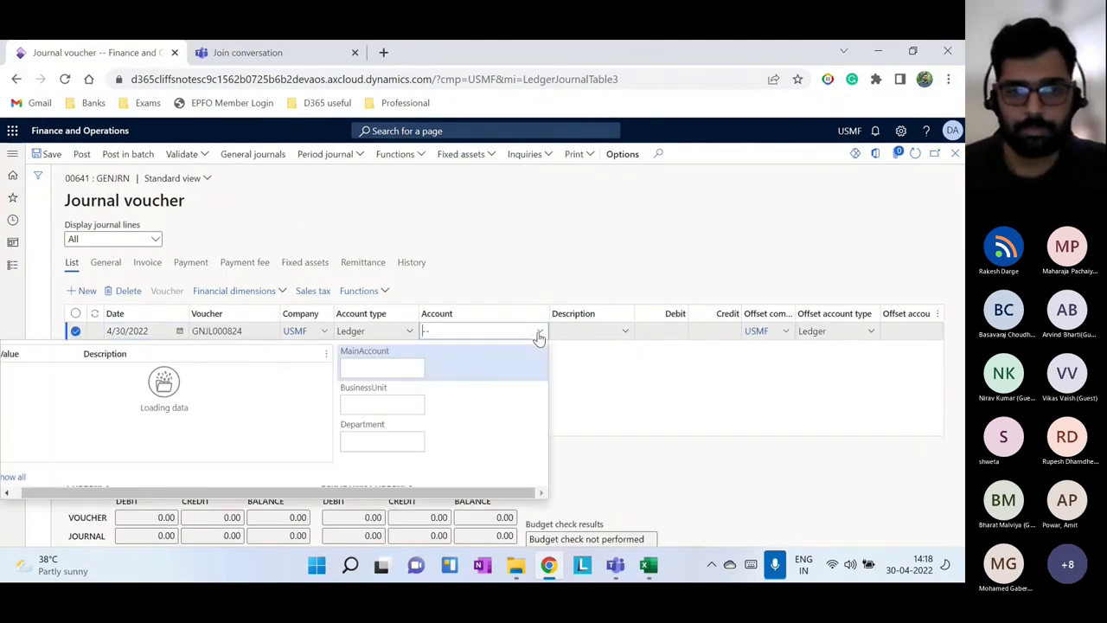
pyautogui.write('inter')
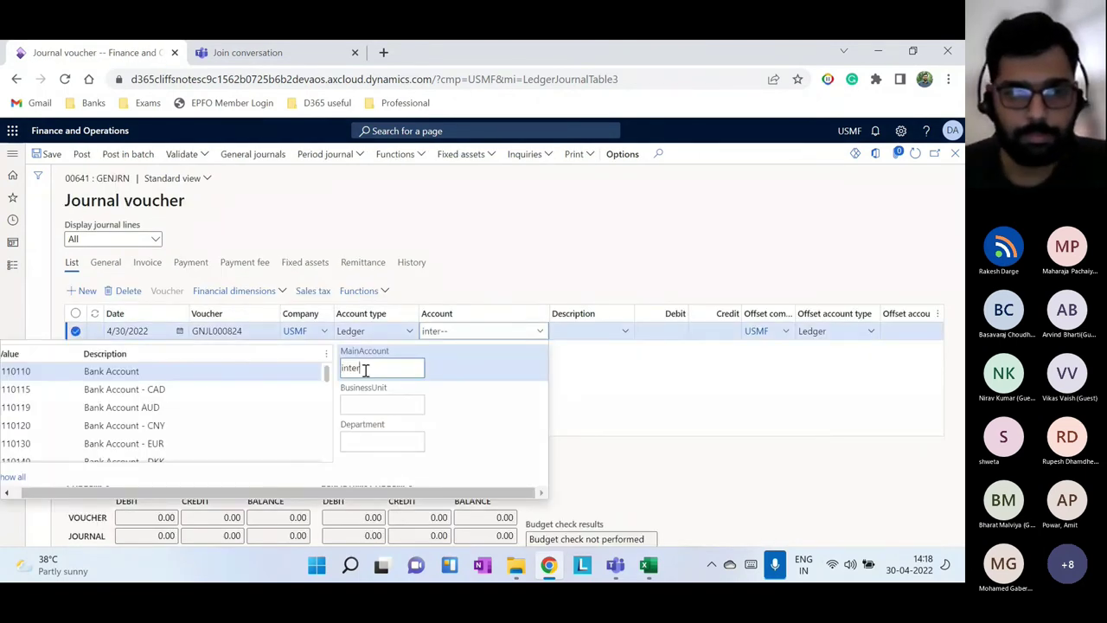
pyautogui.write('net')
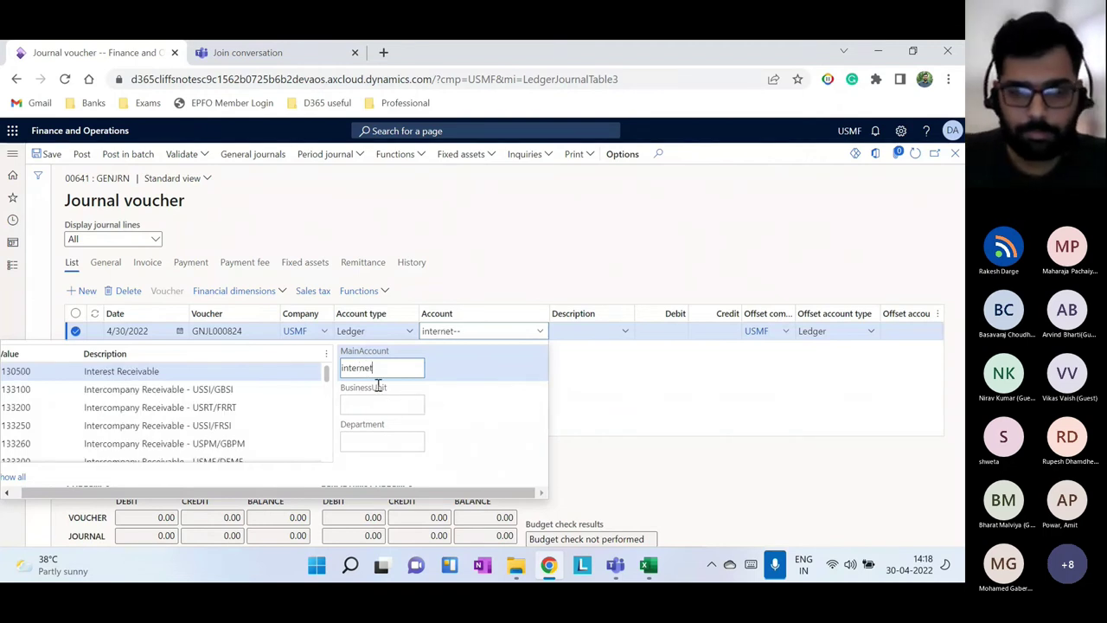
pyautogui.click(154, 371)
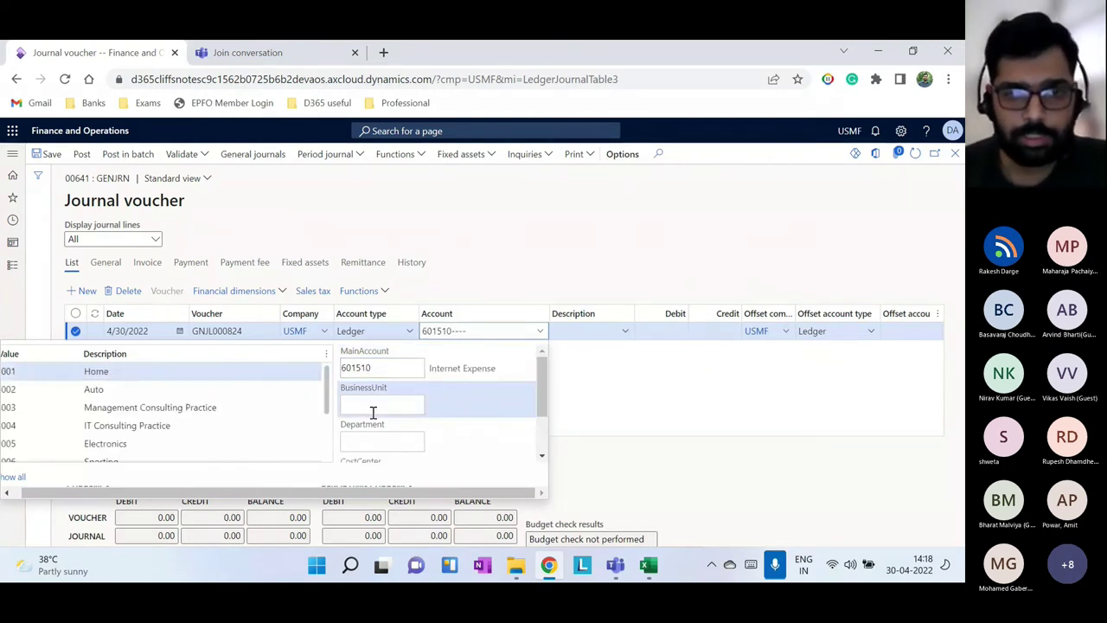
pyautogui.click(378, 439)
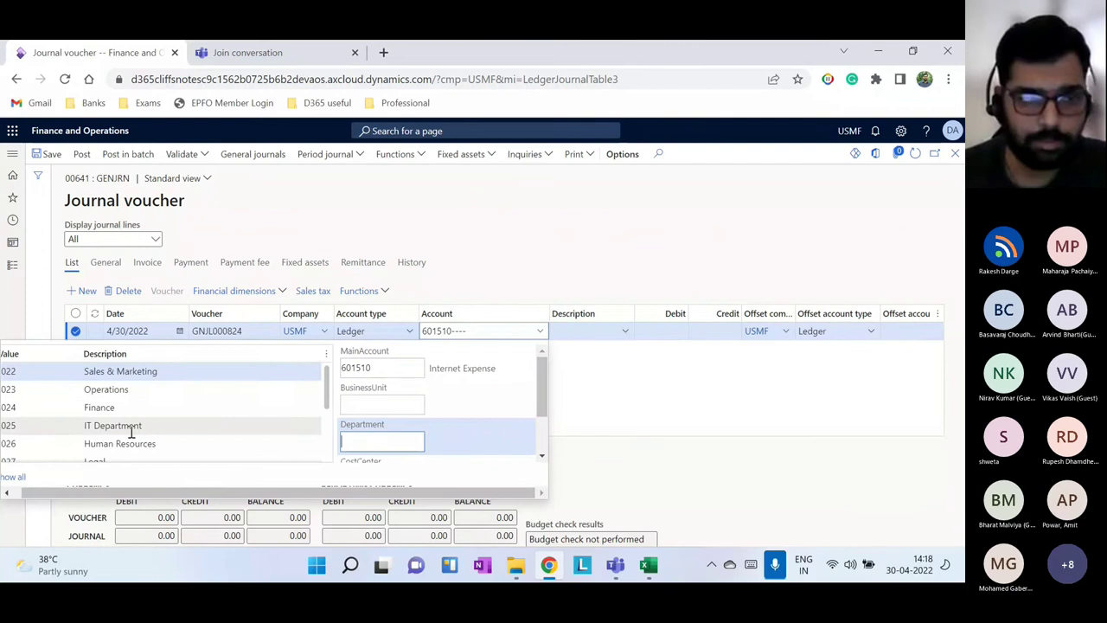
pyautogui.click(105, 425)
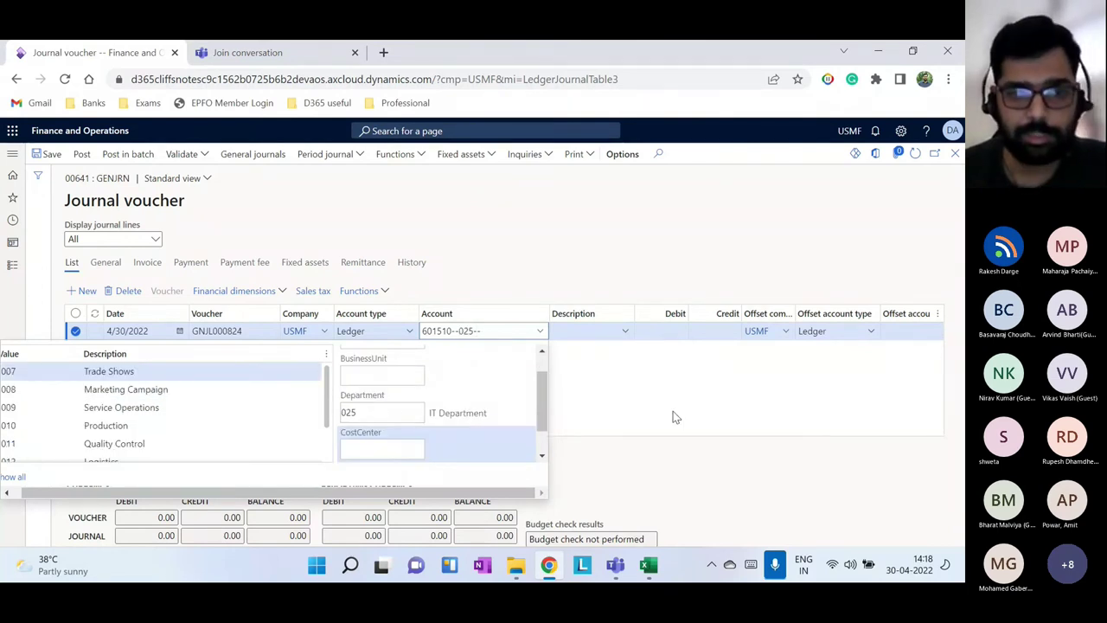
# Set the debit of the internet expense journal line to 300, checking the amount against Use Case 3 in the Excel workbook
pyautogui.click(643, 373)
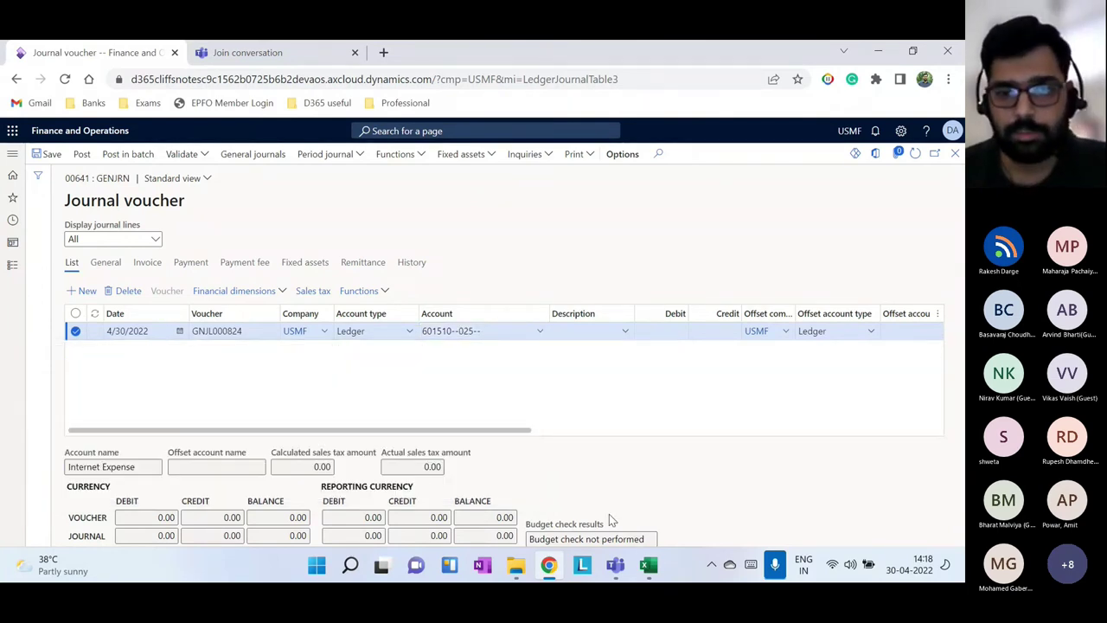
pyautogui.click(648, 565)
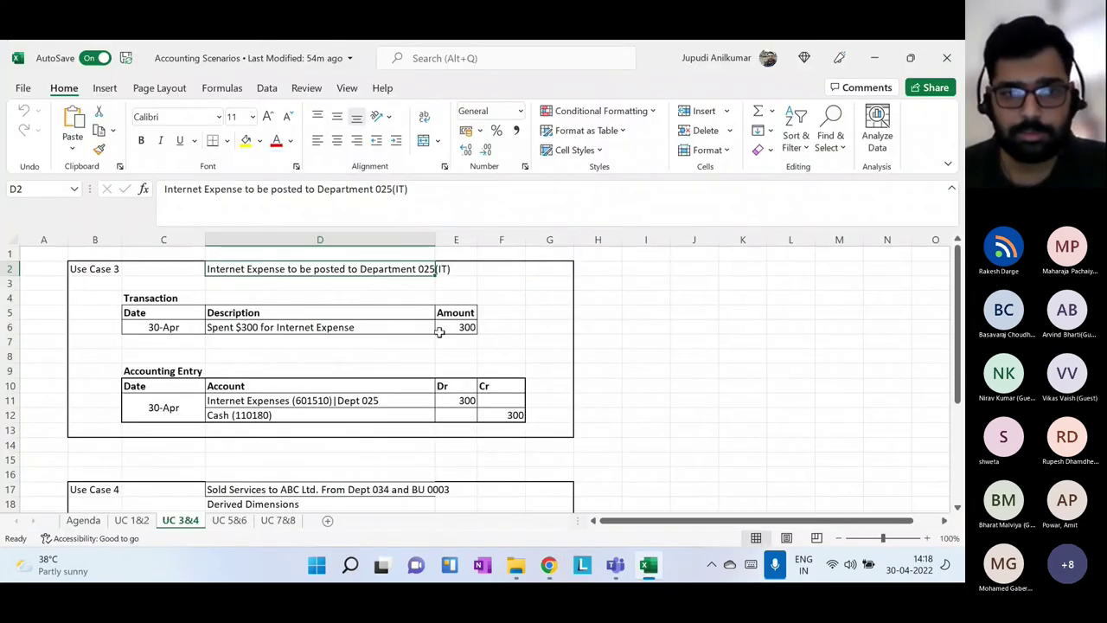
pyautogui.click(549, 565)
pyautogui.click(675, 332)
pyautogui.write('3')
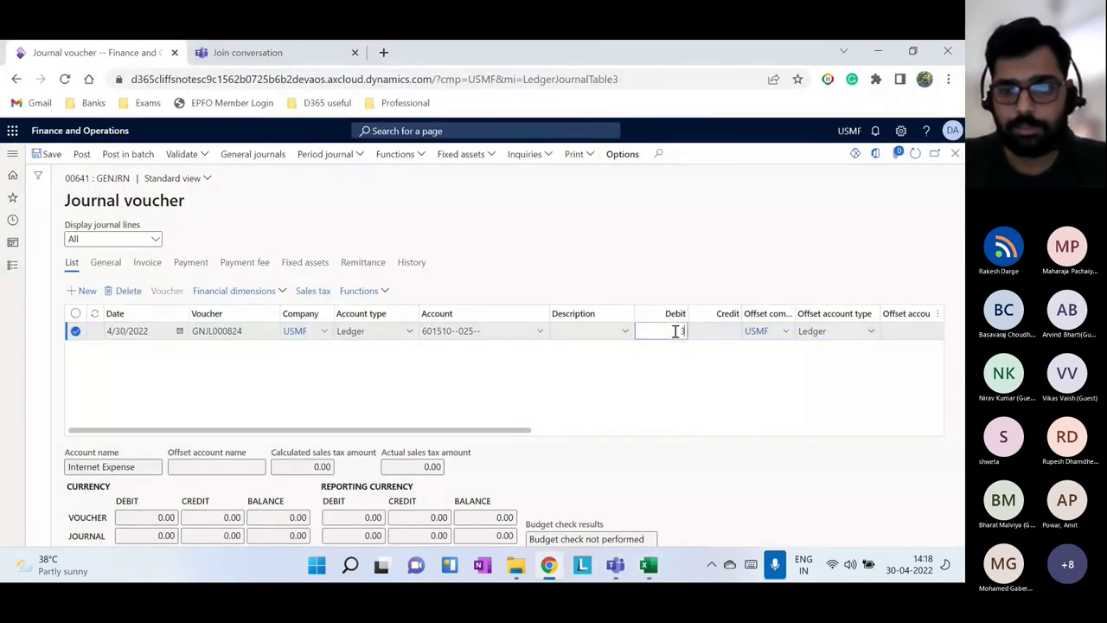
pyautogui.write('00')
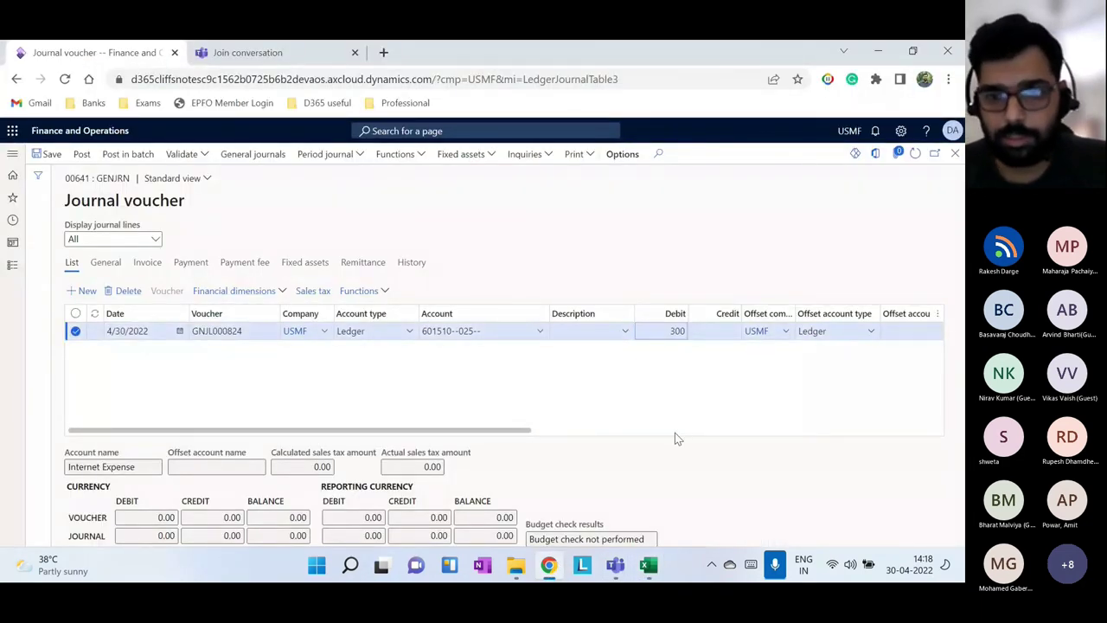
# Set the offset account of the journal line to Petty Cash (110180), following the cash entry in the Excel workbook's Use Case 3
pyautogui.click(649, 565)
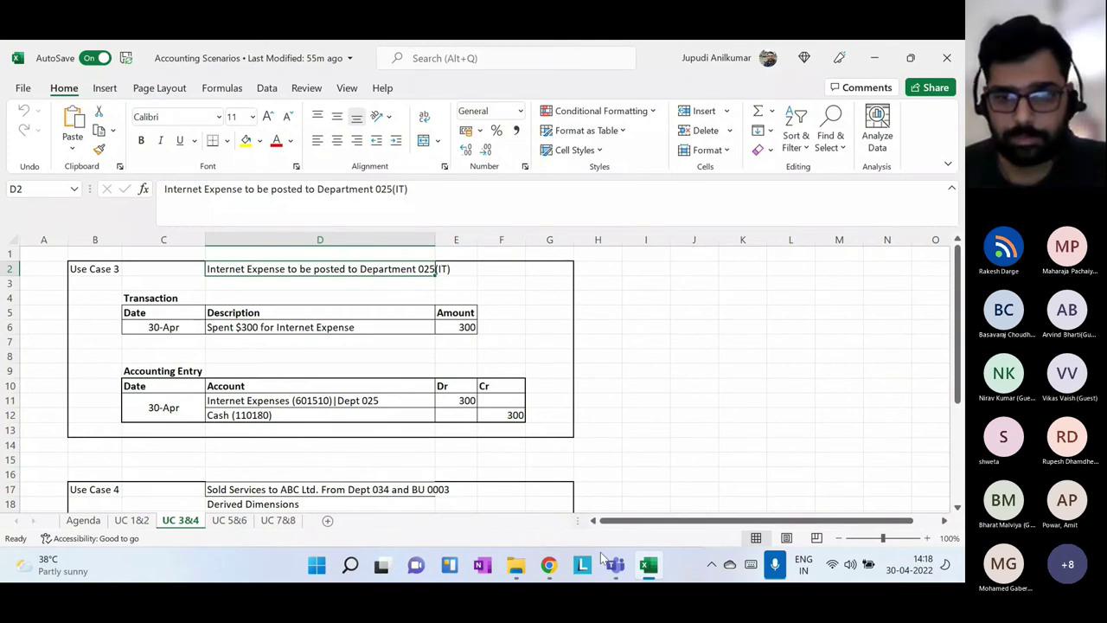
pyautogui.click(549, 565)
pyautogui.moveTo(505, 430); pyautogui.dragTo(658, 418)
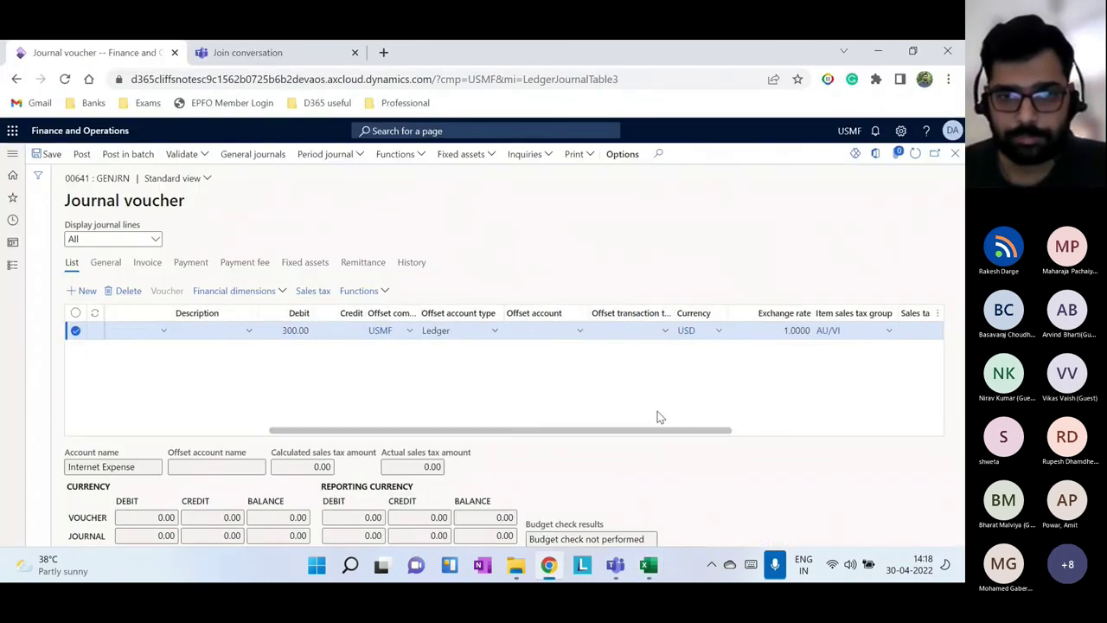
pyautogui.click(580, 331)
pyautogui.write('petty')
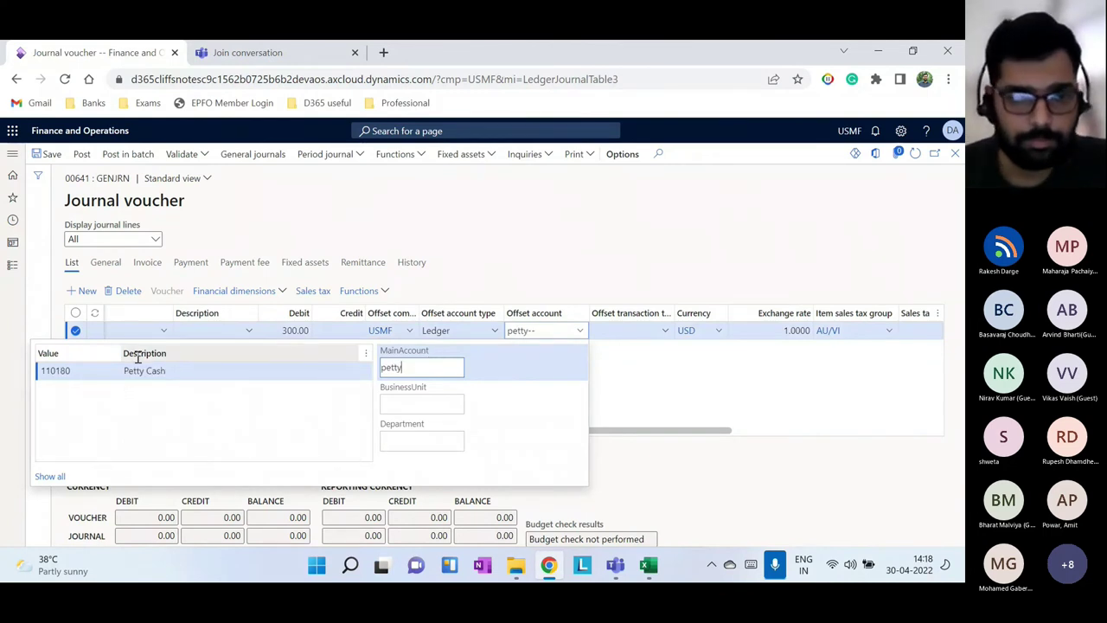
pyautogui.press('Tab')
pyautogui.click(617, 417)
pyautogui.moveTo(632, 429)
pyautogui.mouseDown()
pyautogui.moveTo(470, 432)
pyautogui.moveTo(623, 431)
pyautogui.mouseUp()
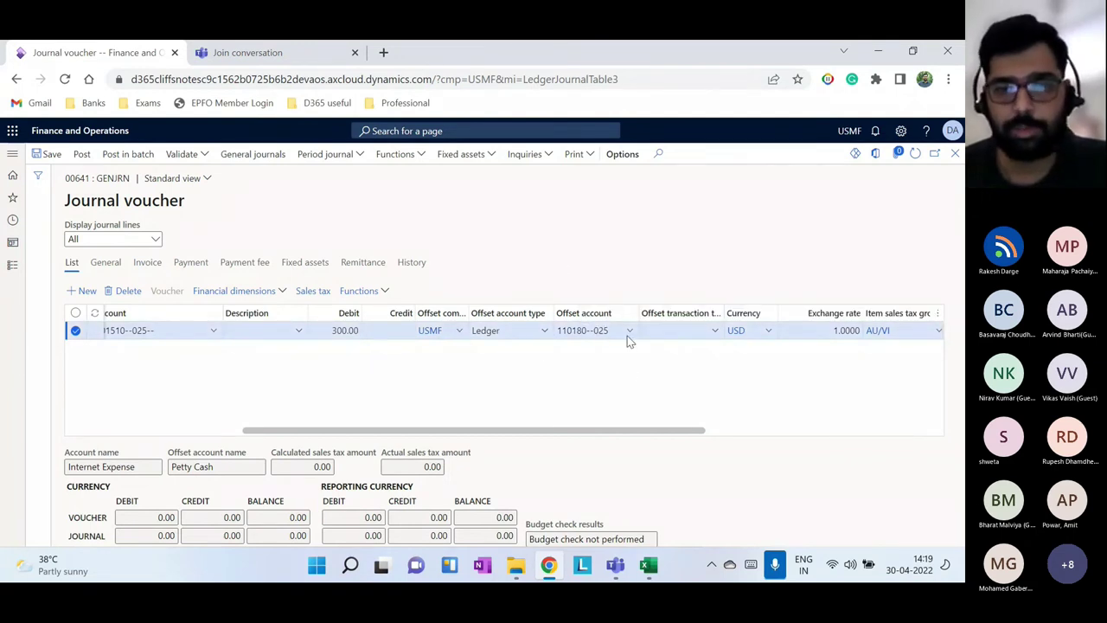
pyautogui.moveTo(636, 437); pyautogui.dragTo(463, 435)
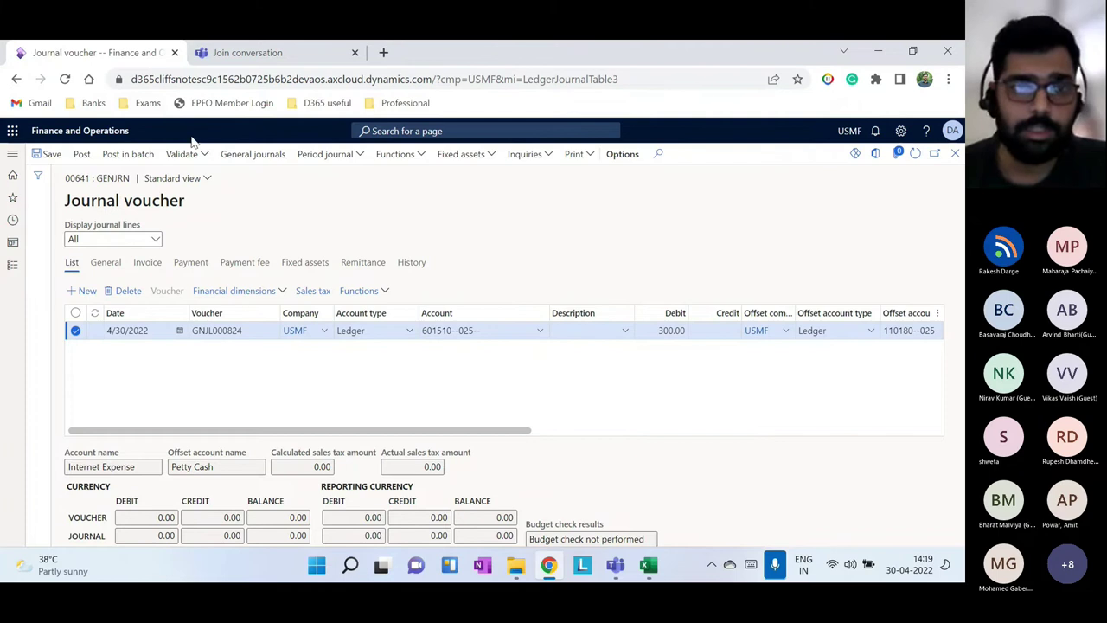
# Simulate posting of the journal voucher, post it, and inspect the department segment of the posted line's account
pyautogui.click(197, 155)
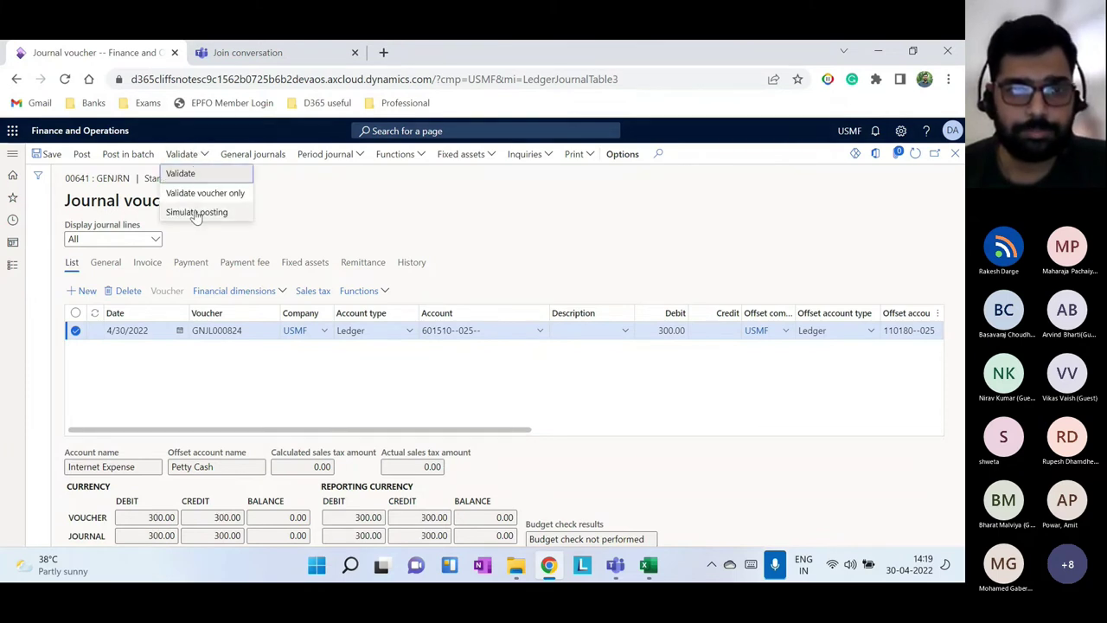
pyautogui.click(197, 214)
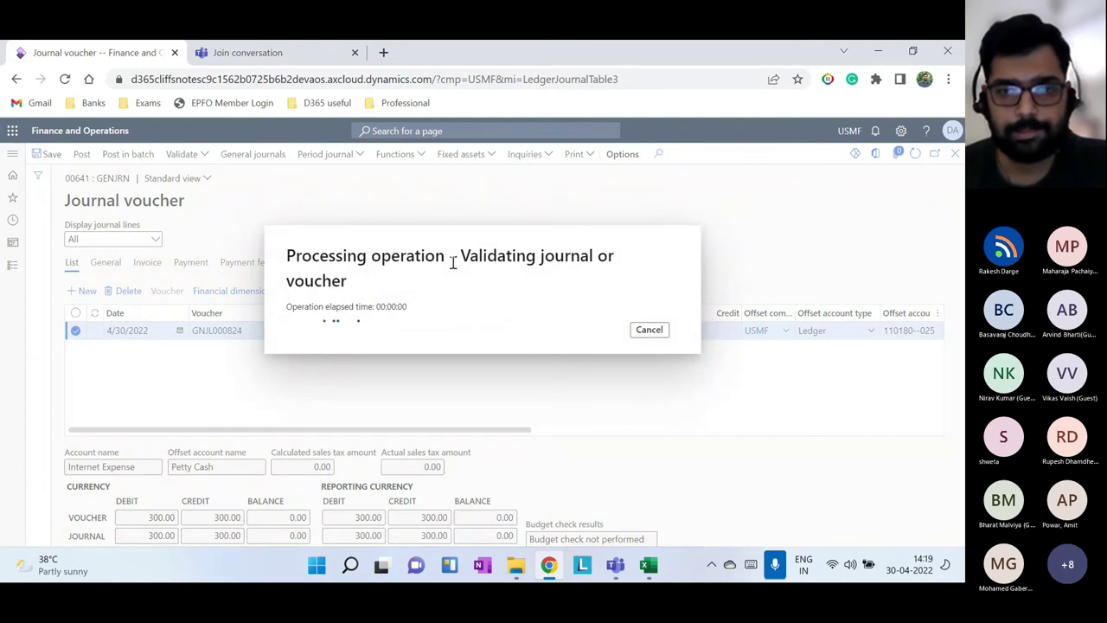
pyautogui.click(80, 156)
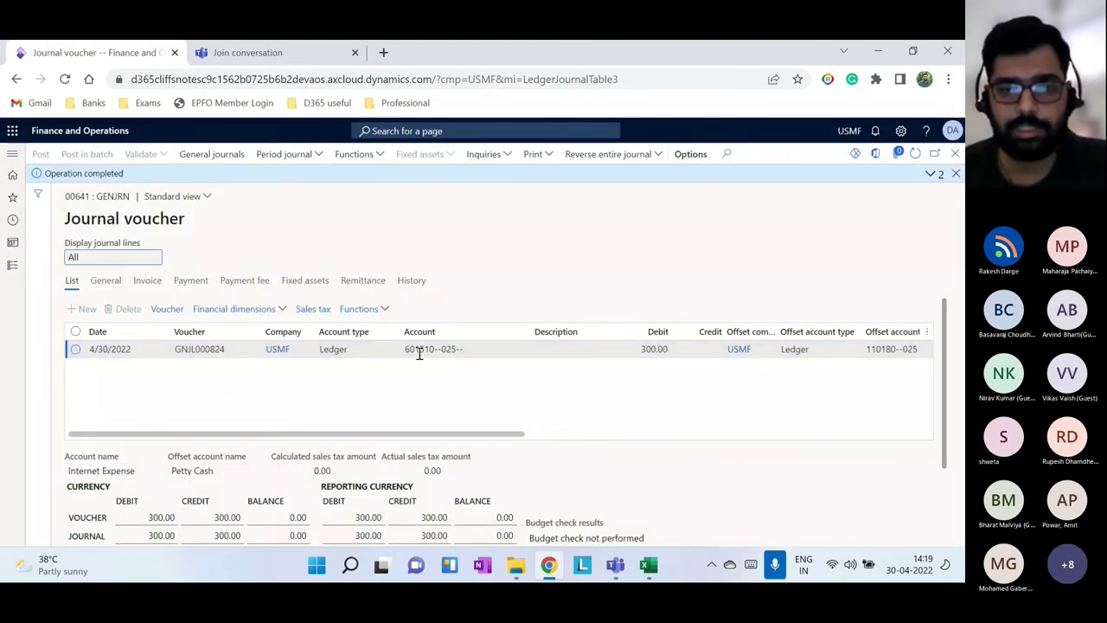
pyautogui.moveTo(420, 354)
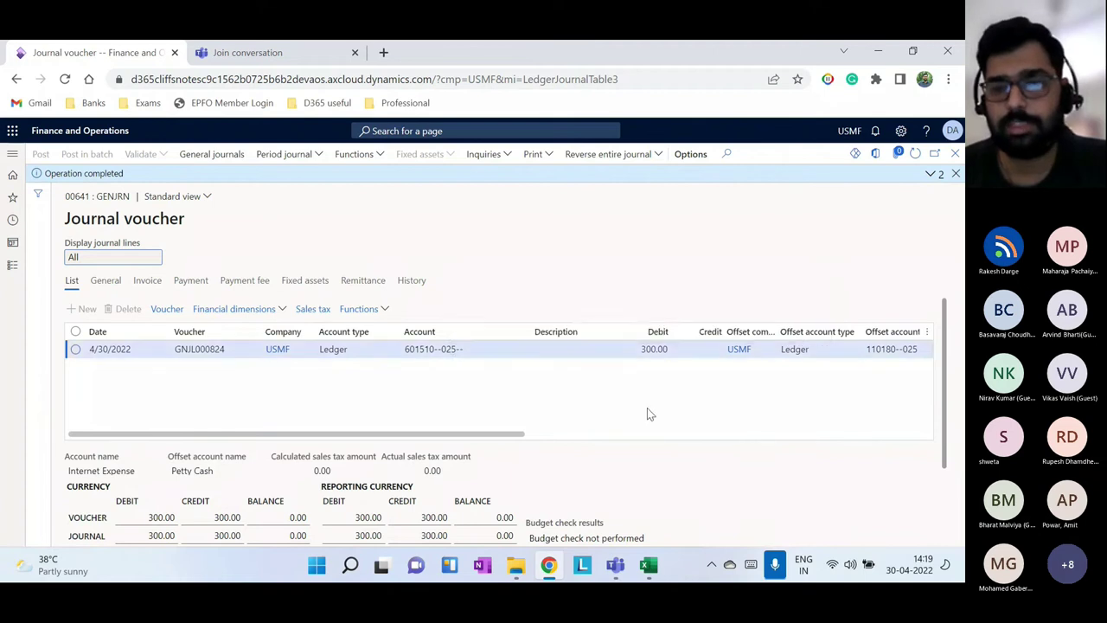
pyautogui.doubleClick(449, 350)
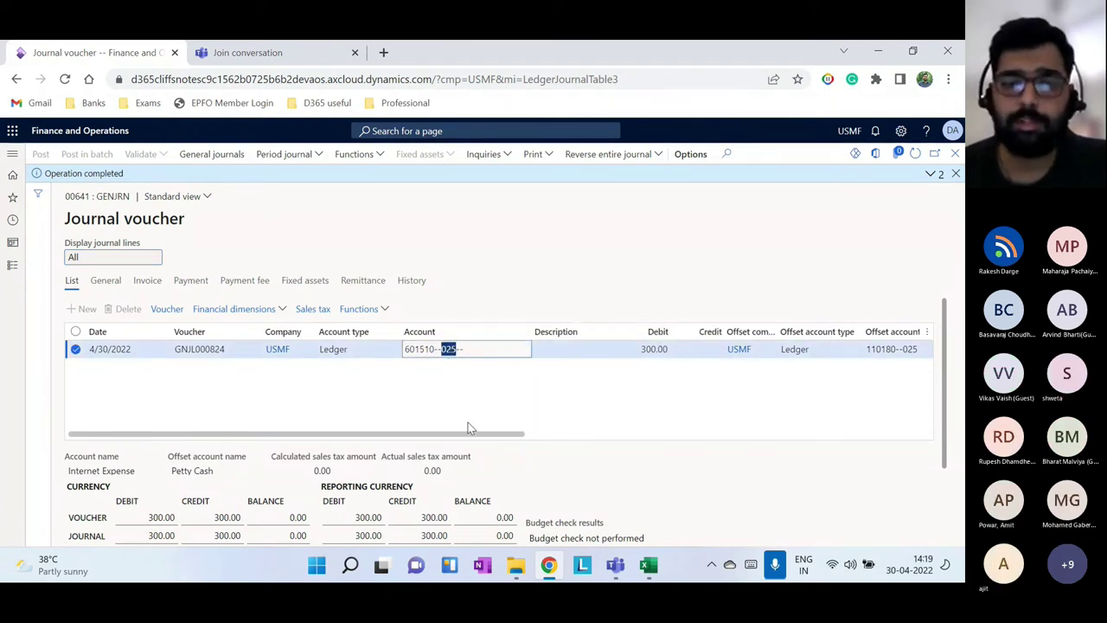
# Switch to the Accounting Scenarios workbook in Excel and read Use Case 4's description, transaction and accounting entry
pyautogui.click(649, 565)
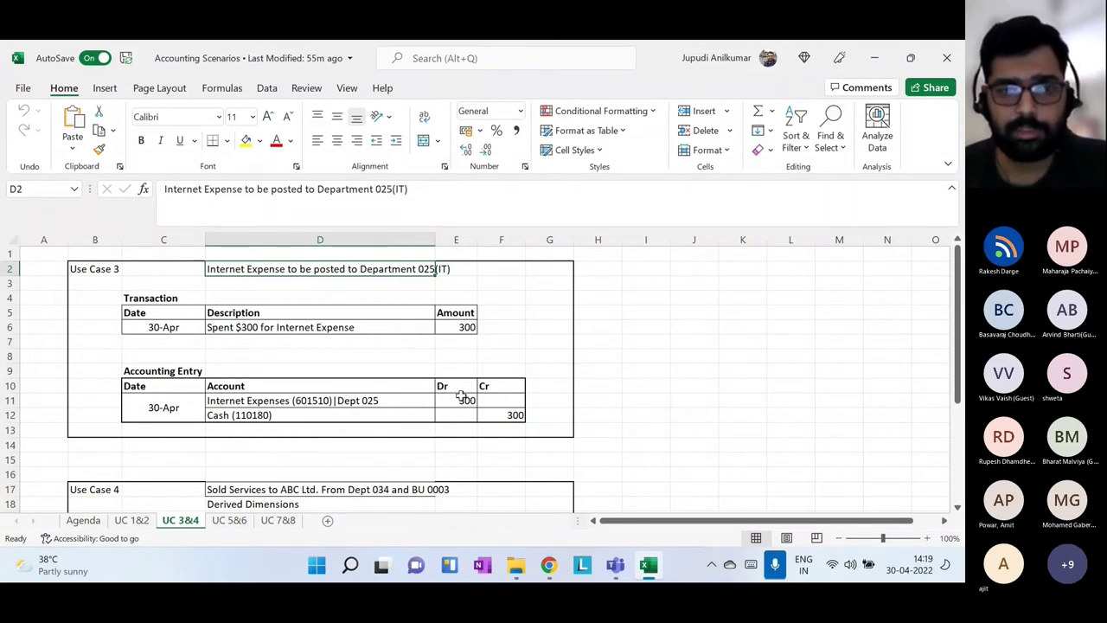
pyautogui.scroll(-1, 313, 411)
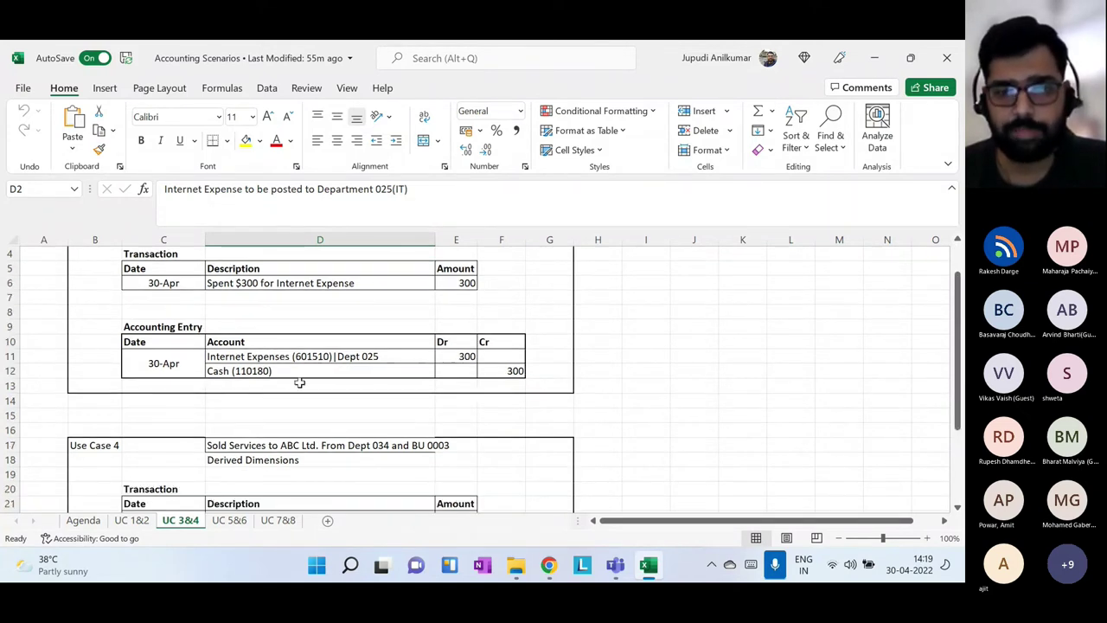
pyautogui.scroll(-1, 454, 385)
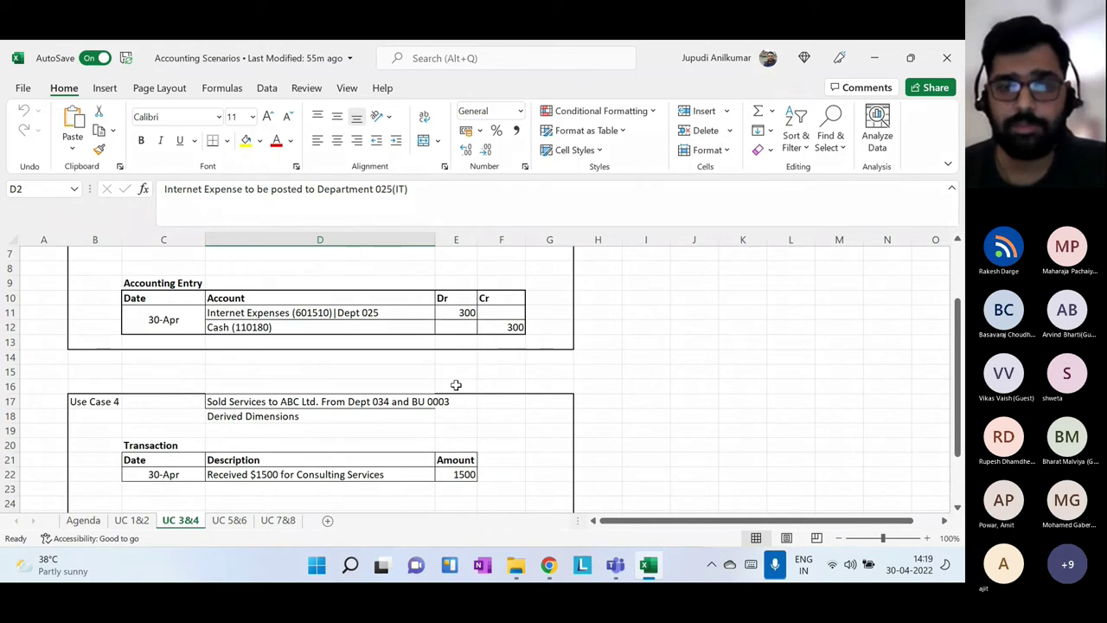
pyautogui.scroll(-2, 454, 384)
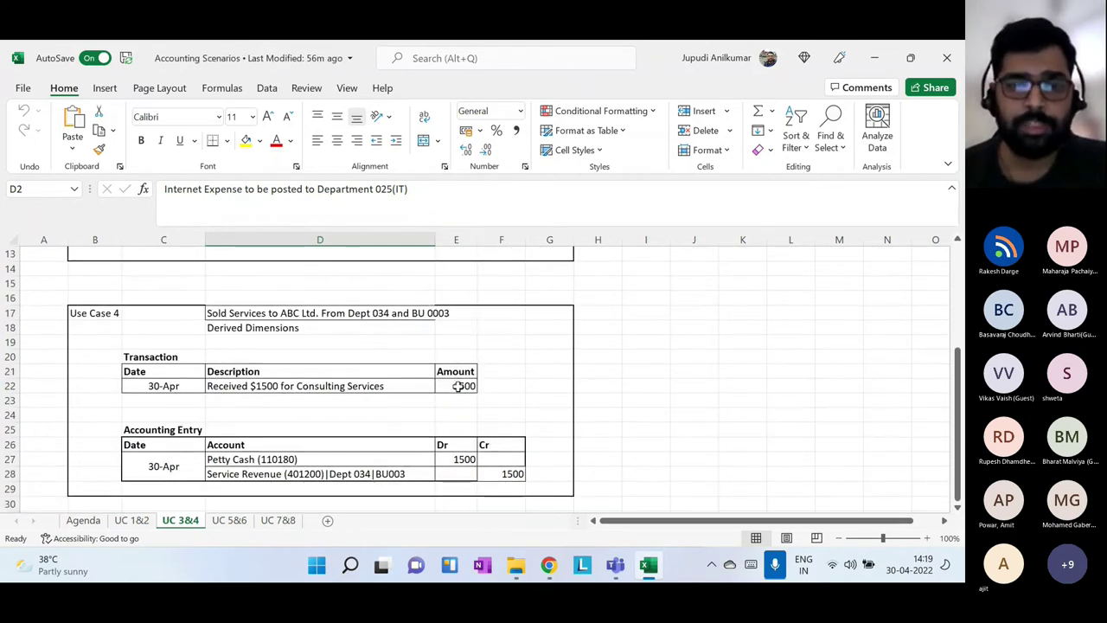
pyautogui.click(286, 328)
pyautogui.click(364, 312)
pyautogui.moveTo(363, 313); pyautogui.dragTo(363, 322)
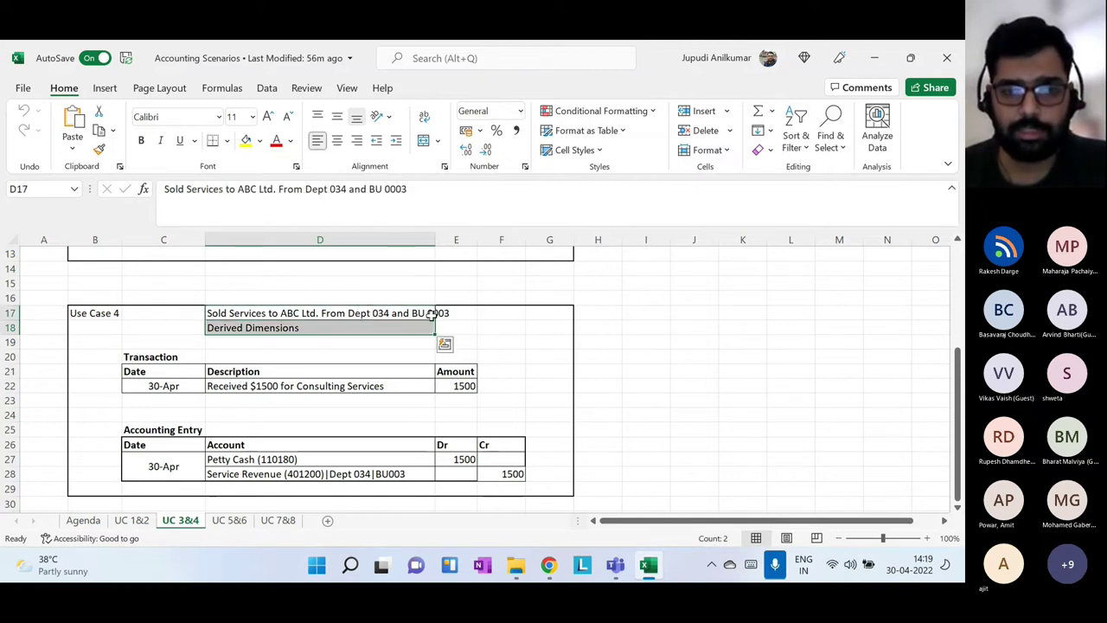
pyautogui.click(396, 312)
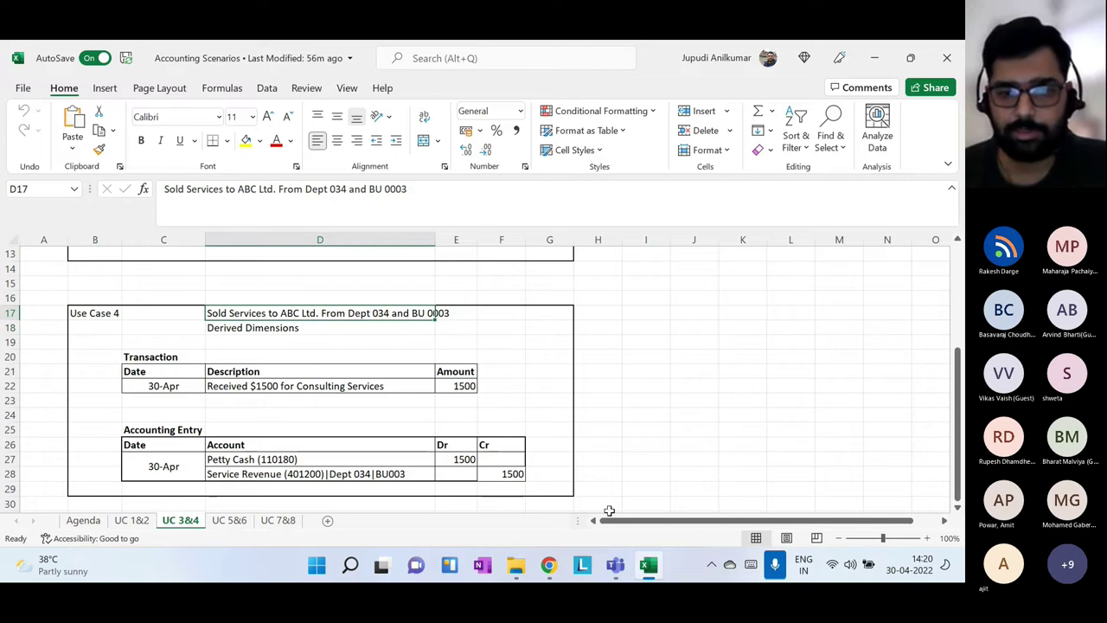
# Return to Finance and Operations, close the posted voucher, and create a new general journal named GenJrn with its lines open
pyautogui.click(549, 565)
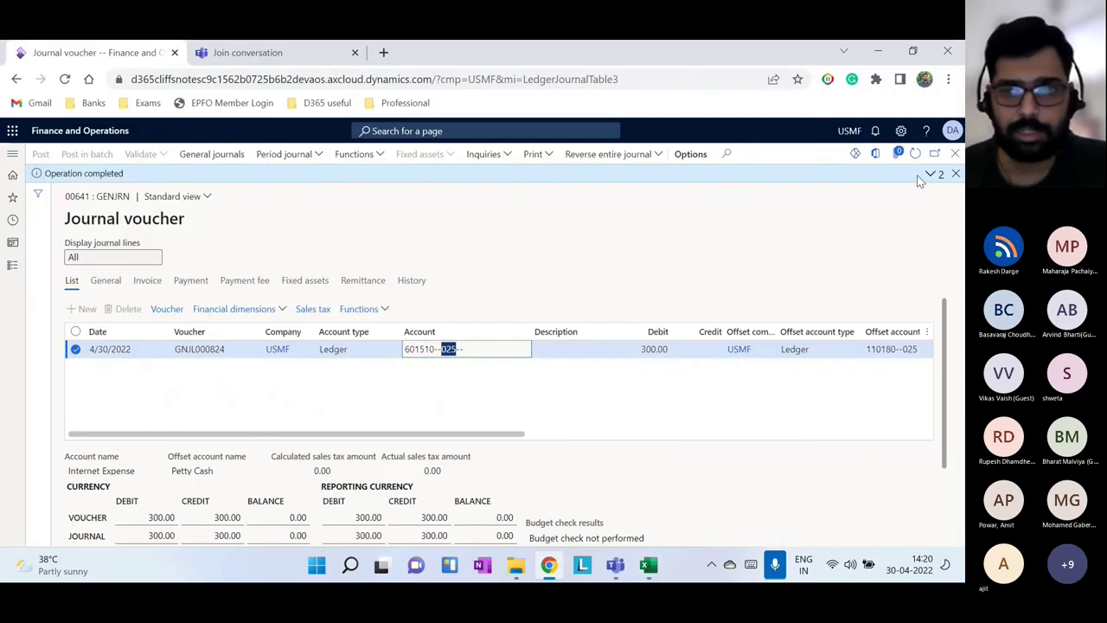
pyautogui.click(955, 174)
pyautogui.click(955, 153)
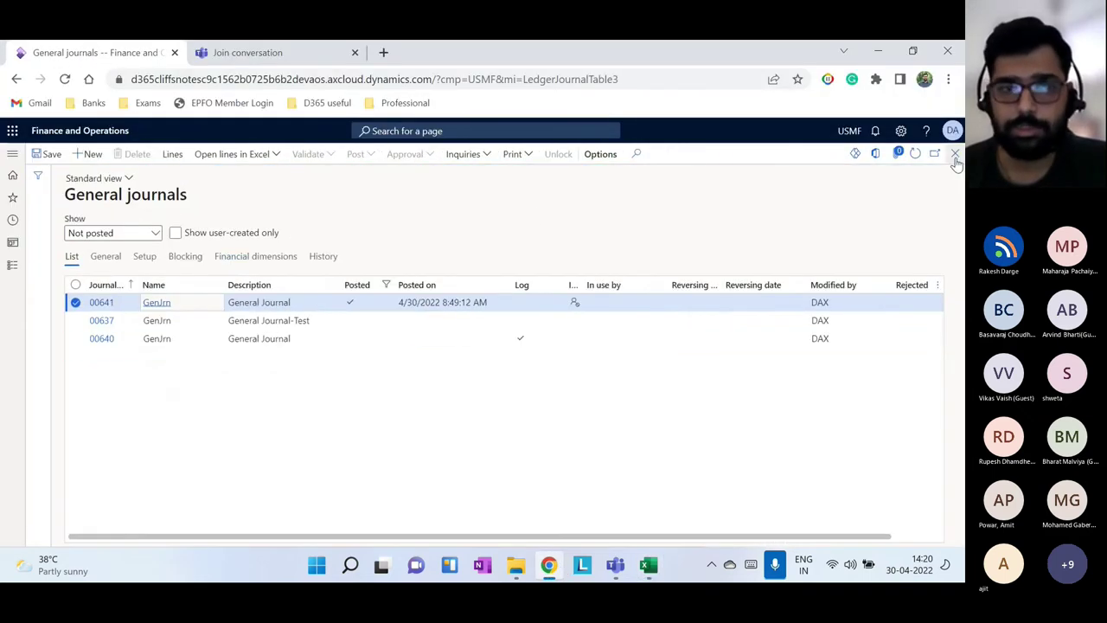
pyautogui.click(90, 153)
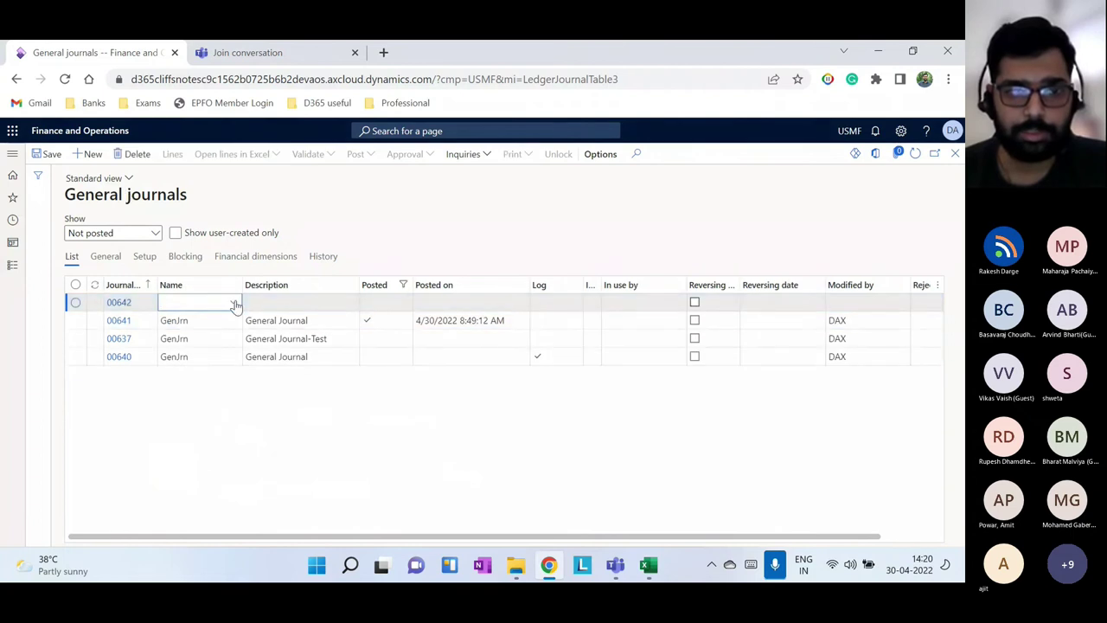
pyautogui.click(234, 303)
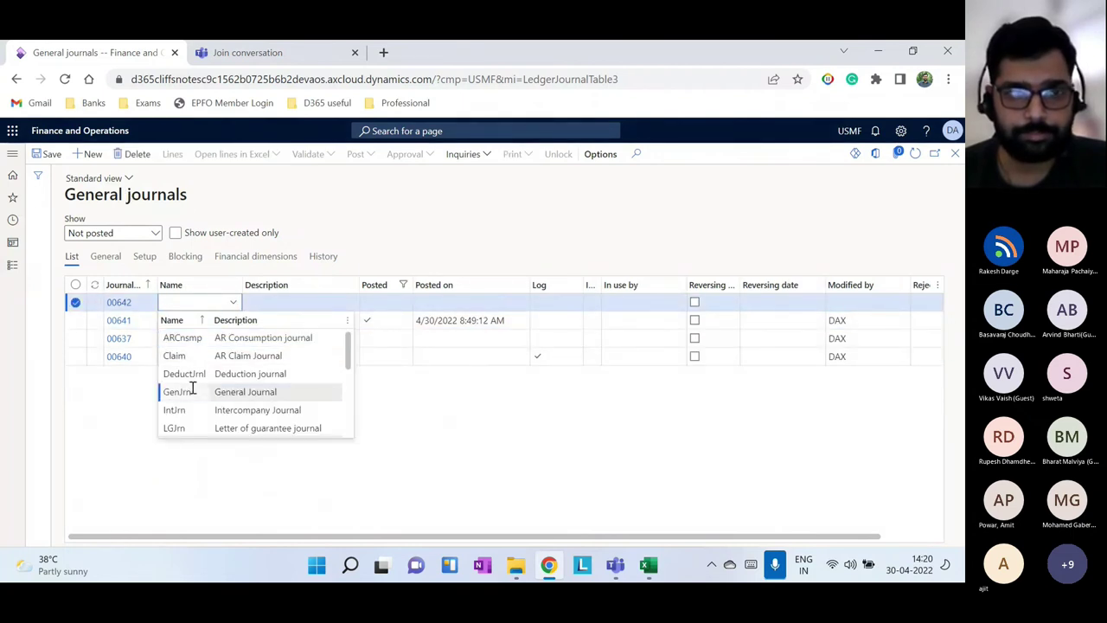
pyautogui.click(192, 388)
pyautogui.click(173, 159)
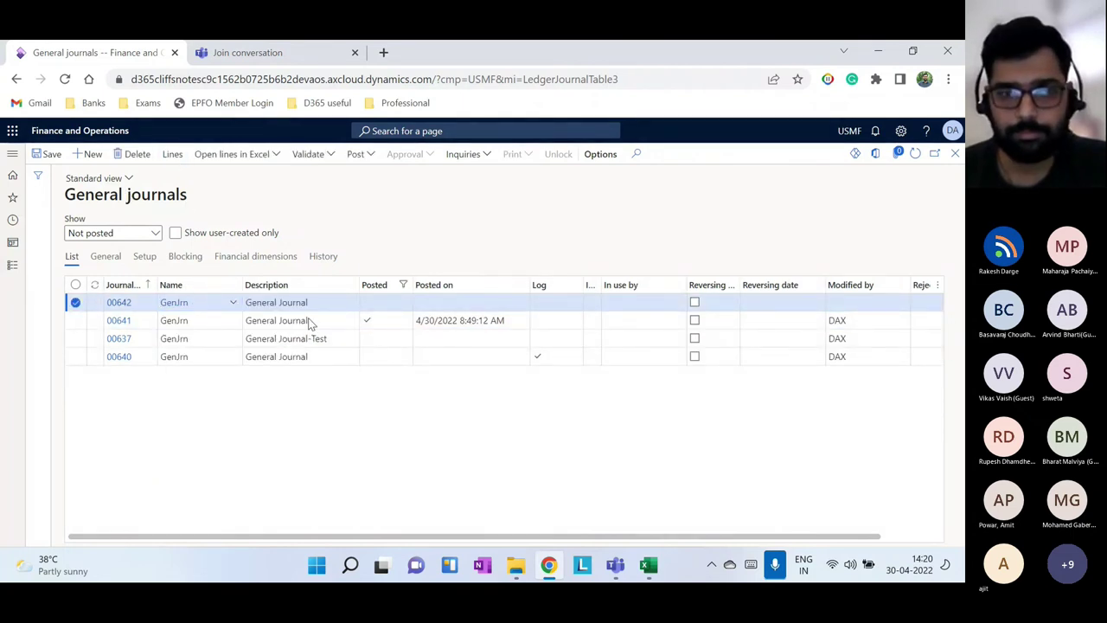
# Set the new line's ledger account to Service Revenues (401200), taking the account from Use Case 4 in the Excel workbook
pyautogui.click(539, 335)
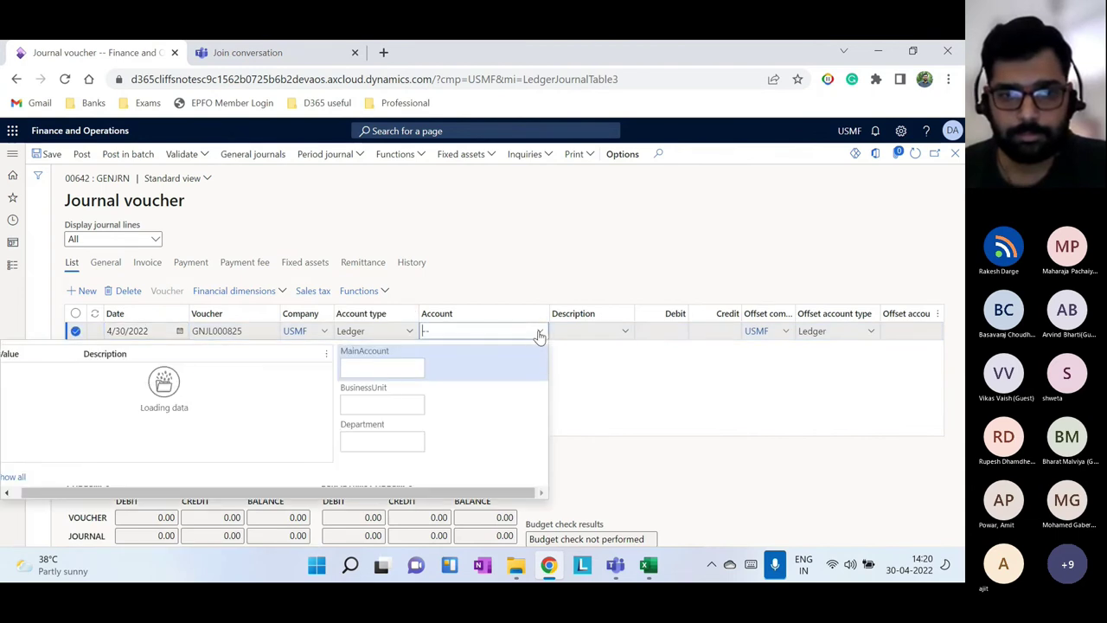
pyautogui.hotkey('alt', 'Tab')
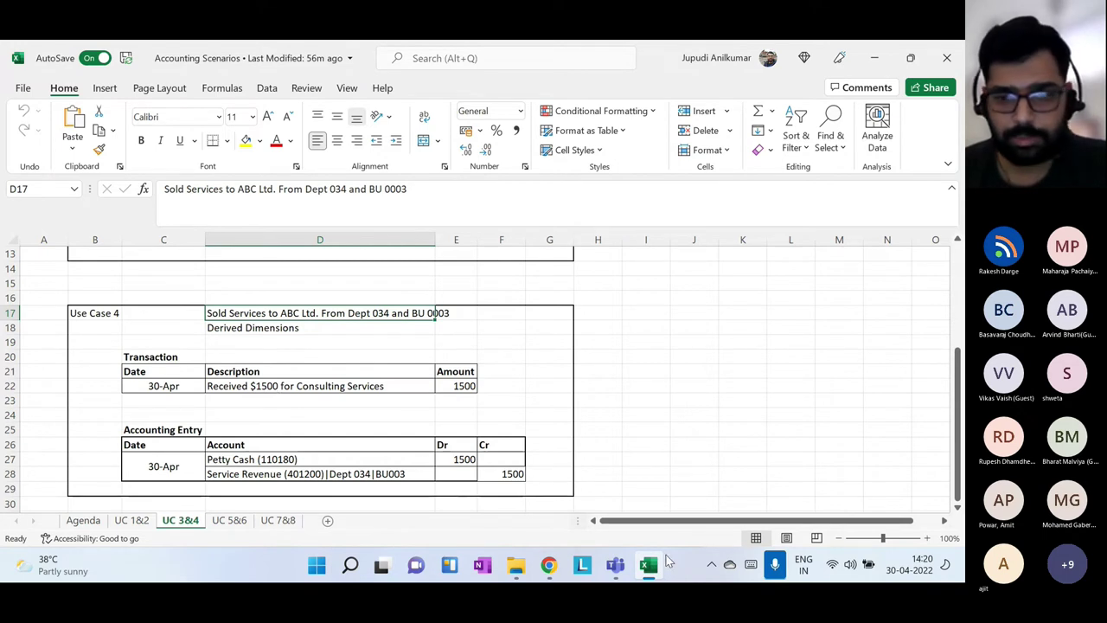
pyautogui.click(549, 567)
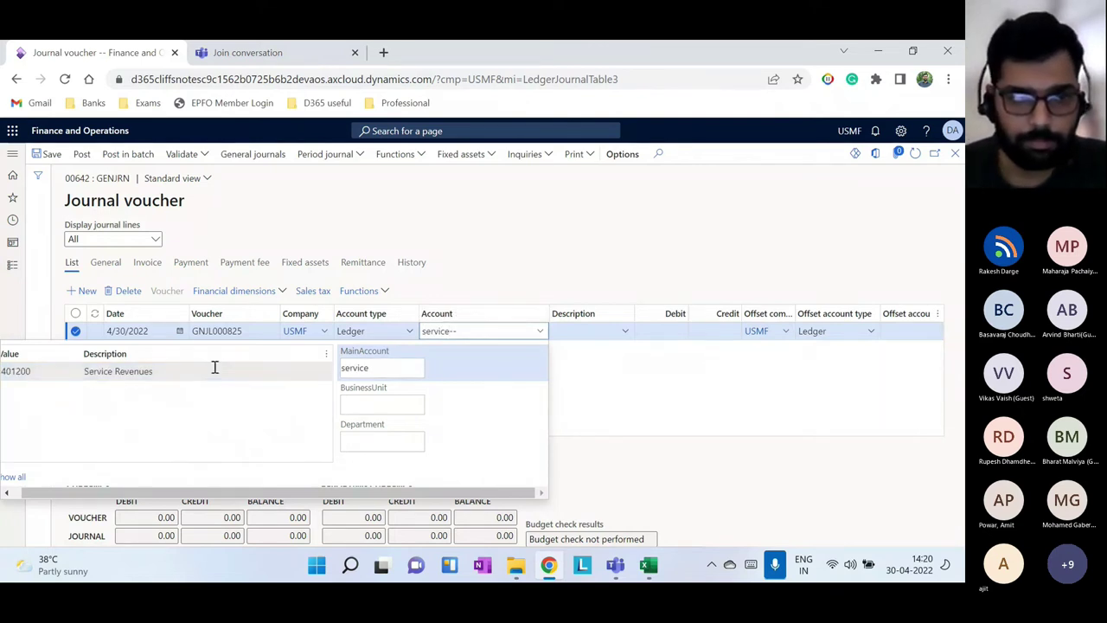
pyautogui.click(215, 370)
pyautogui.click(839, 424)
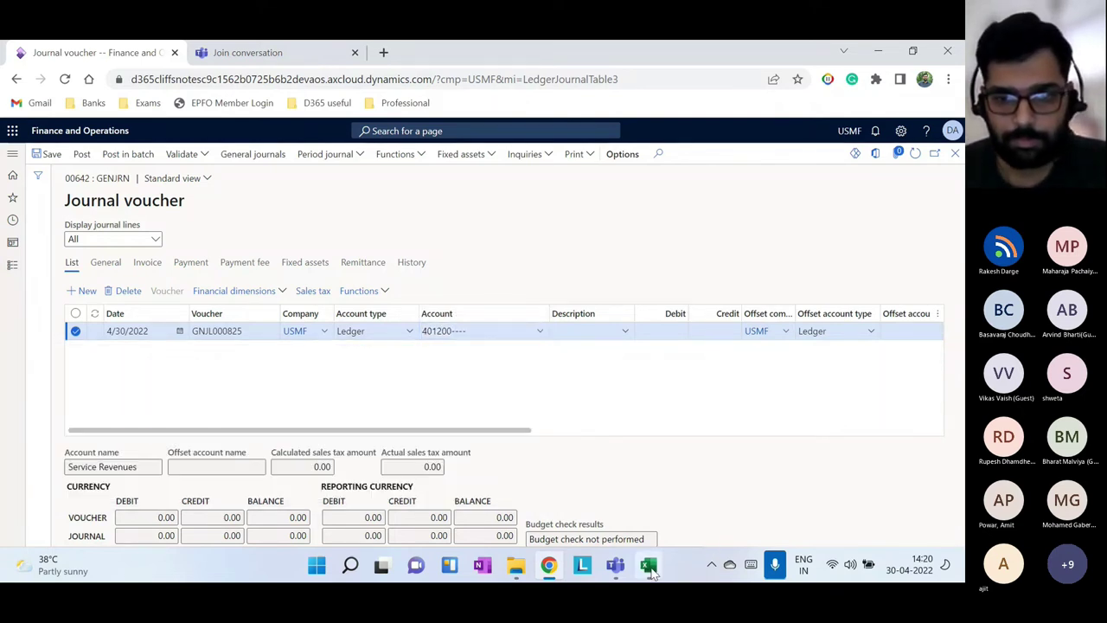
# Set the credit amount of the service revenue line to 1500
pyautogui.click(649, 567)
pyautogui.click(649, 566)
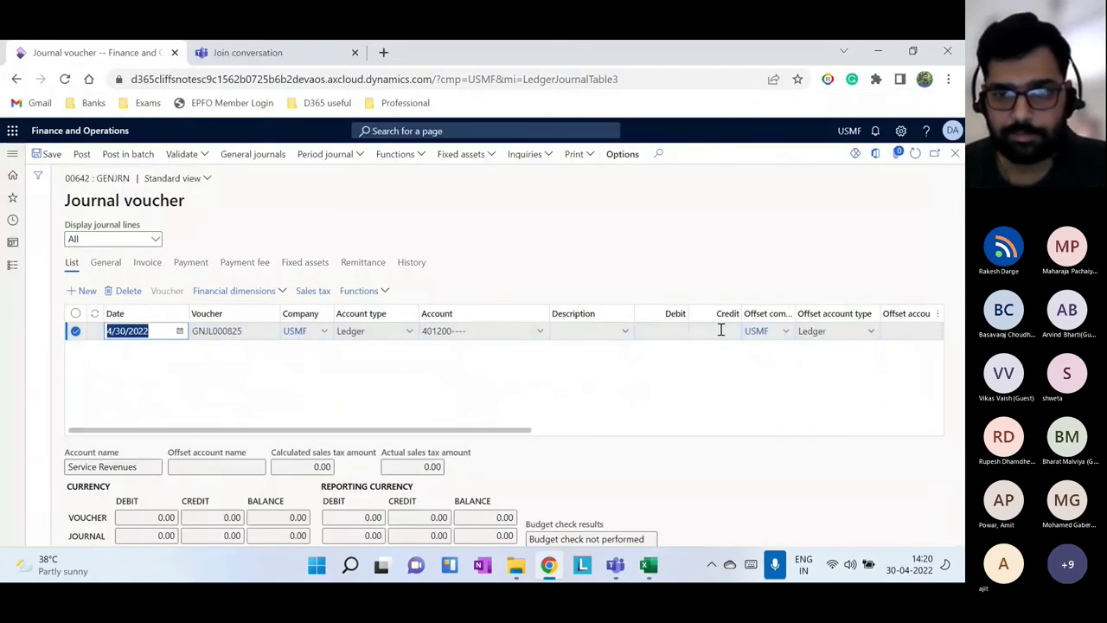
pyautogui.click(721, 329)
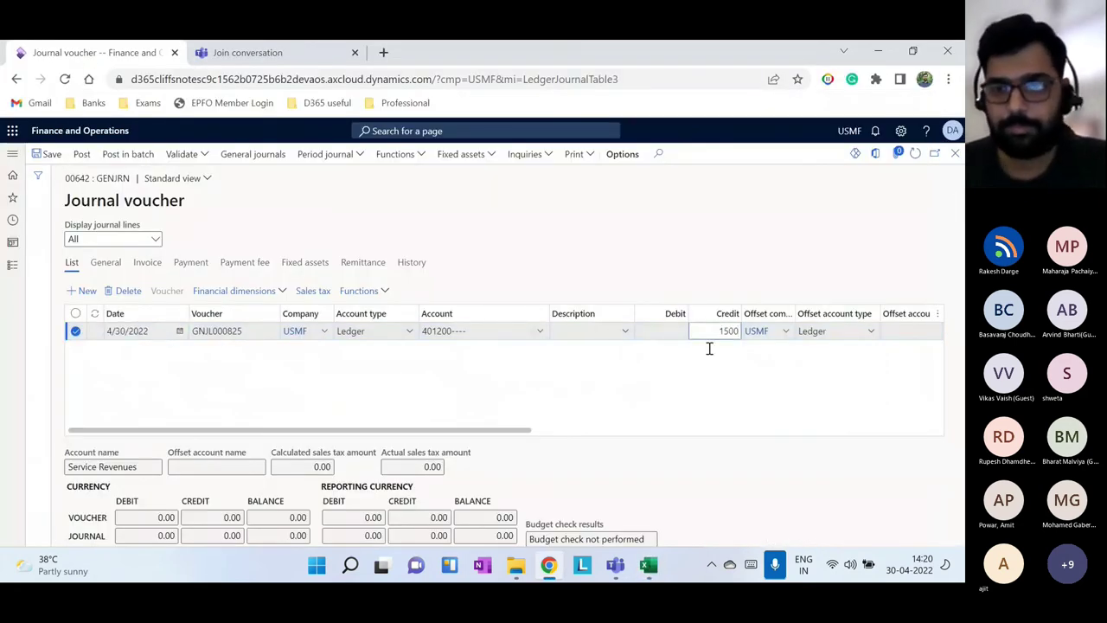
# Add Department 034 (Service Operations) to the service revenue line's account, checking the dimensions against Use Case 4 in the Excel workbook
pyautogui.moveTo(528, 430); pyautogui.dragTo(648, 433)
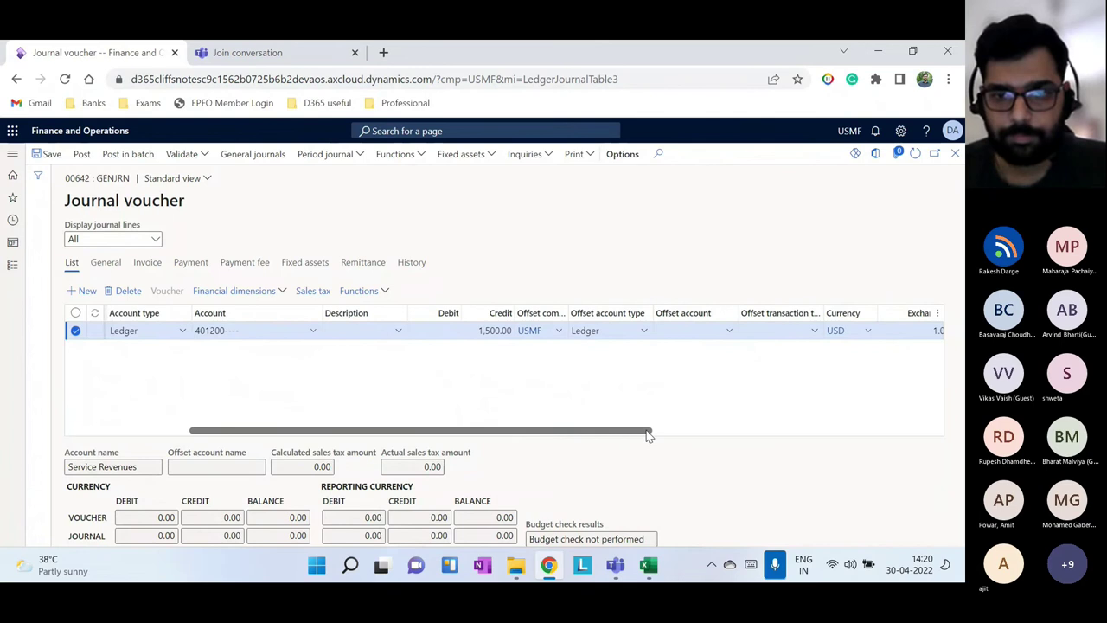
pyautogui.moveTo(280, 430); pyautogui.dragTo(221, 430)
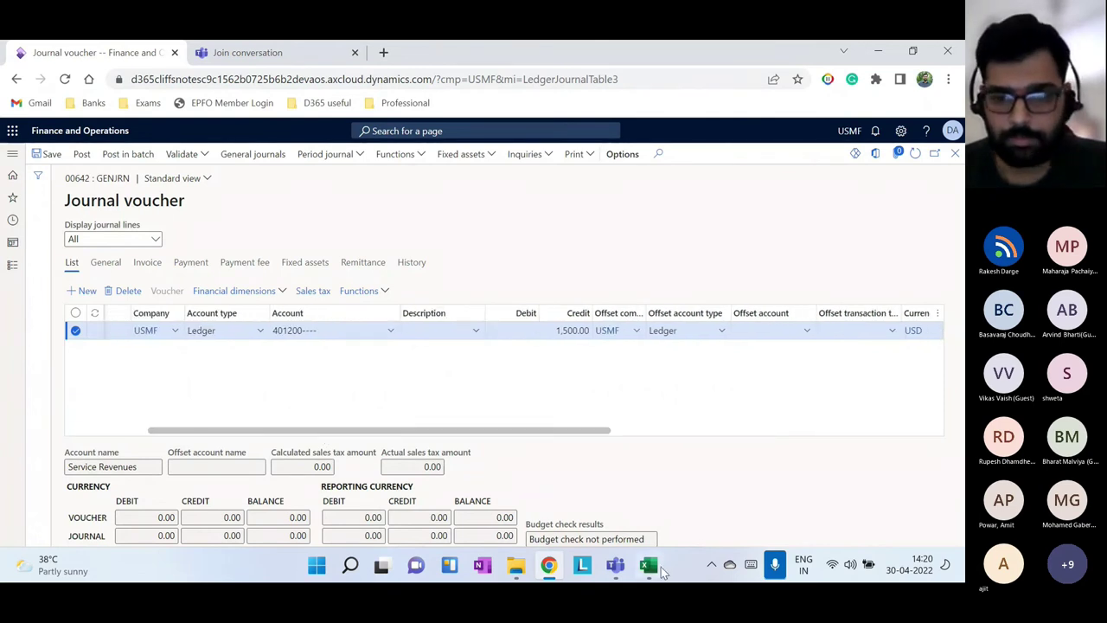
pyautogui.click(648, 566)
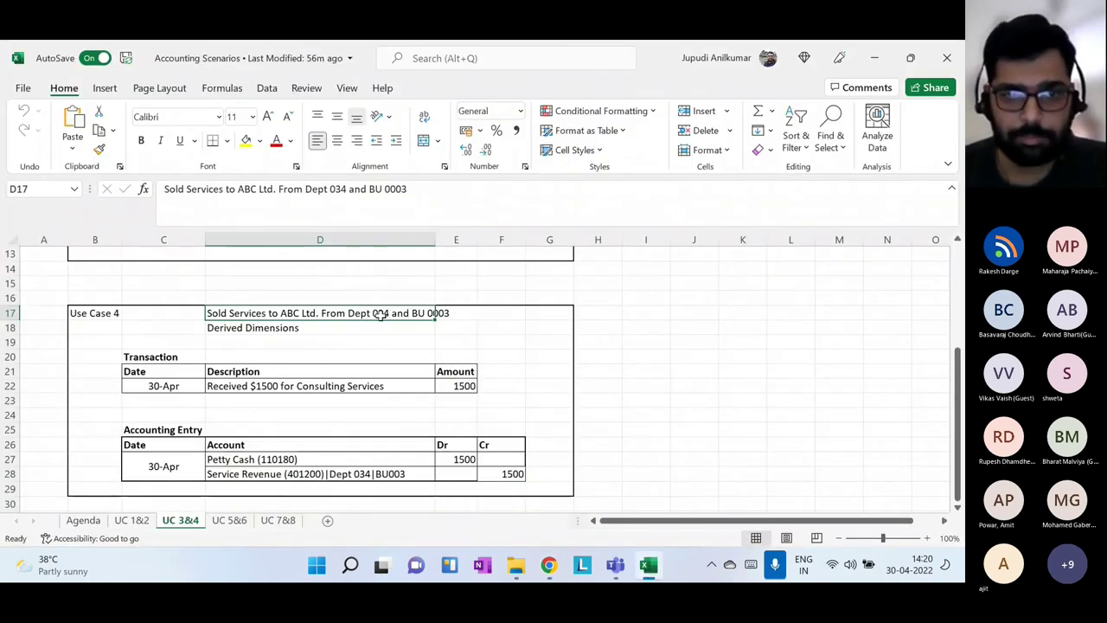
pyautogui.click(548, 566)
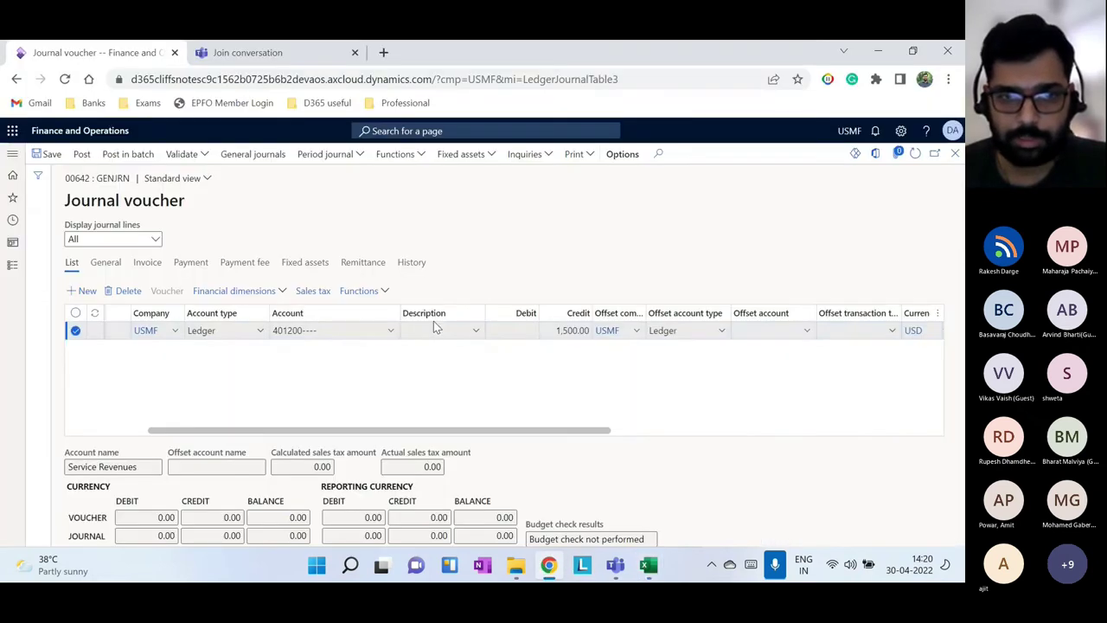
pyautogui.click(390, 336)
pyautogui.click(667, 444)
pyautogui.write('034')
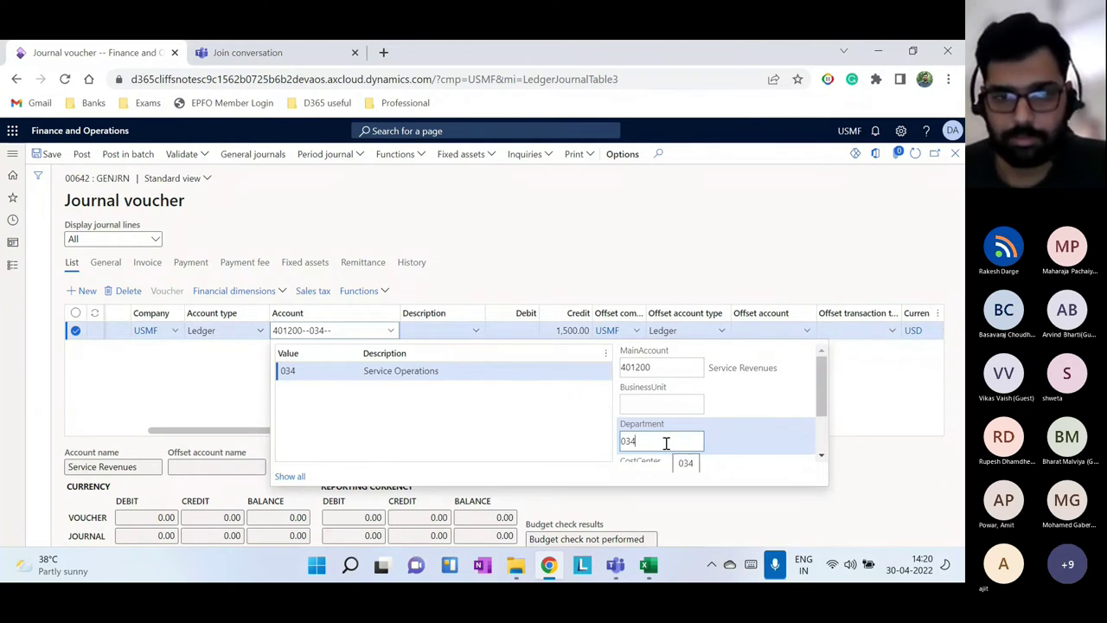
pyautogui.click(460, 367)
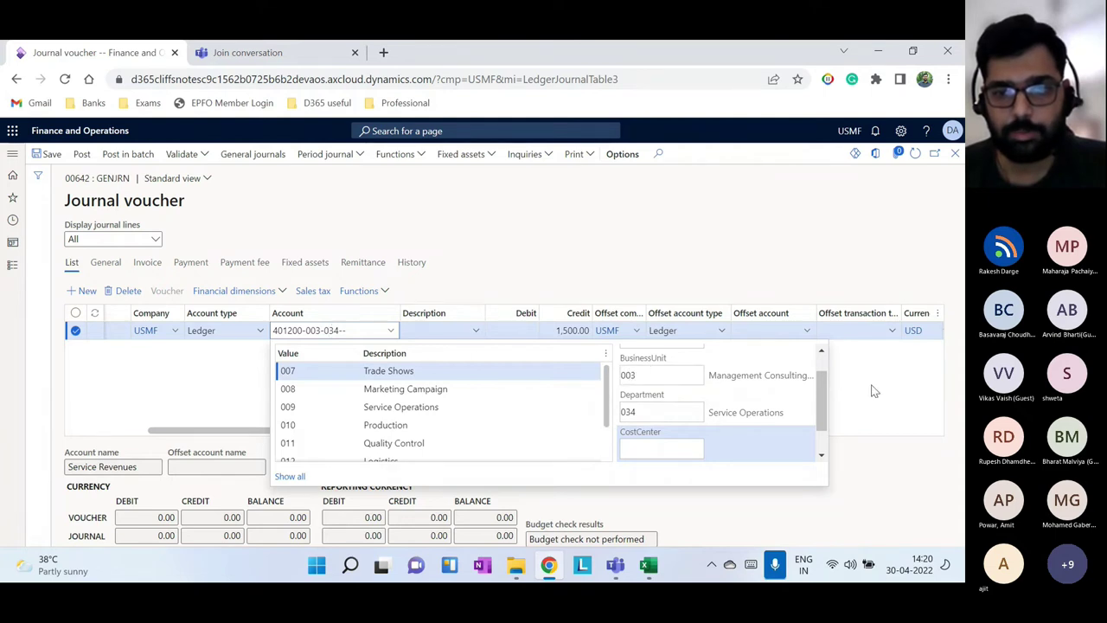
pyautogui.click(353, 351)
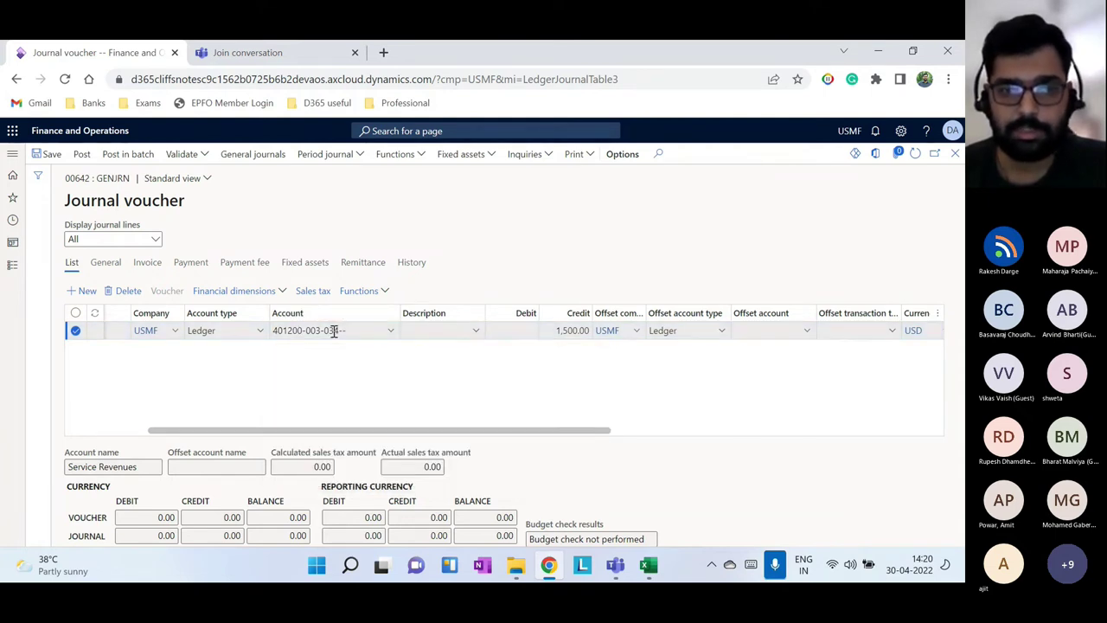
# Set the service revenue line's offset account to Petty Cash (110180)
pyautogui.moveTo(424, 430); pyautogui.dragTo(425, 430)
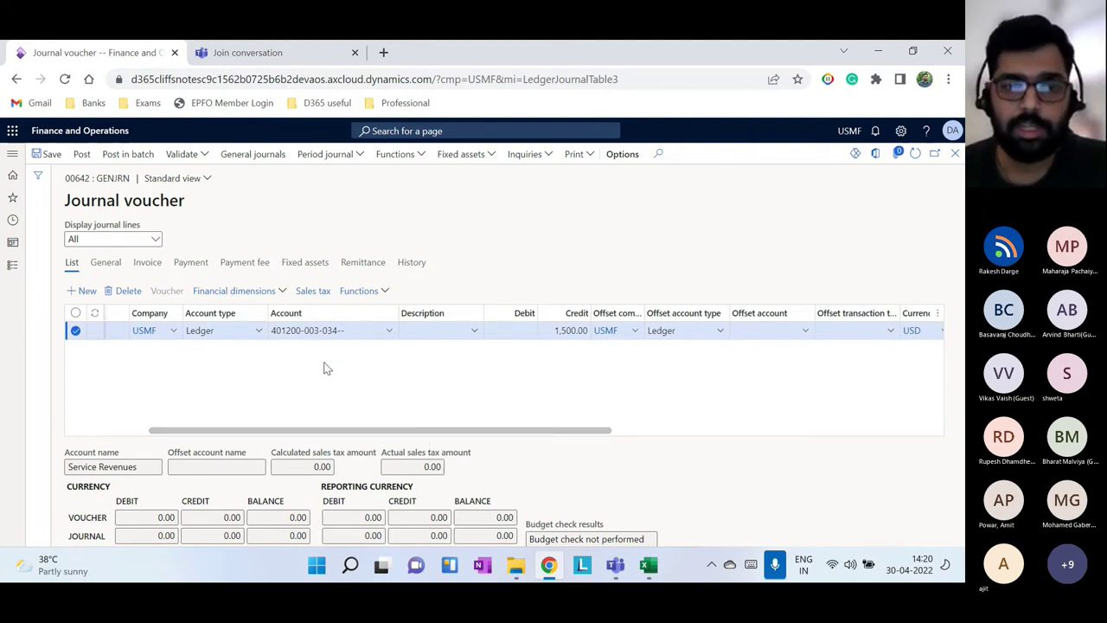
pyautogui.moveTo(385, 433); pyautogui.dragTo(537, 435)
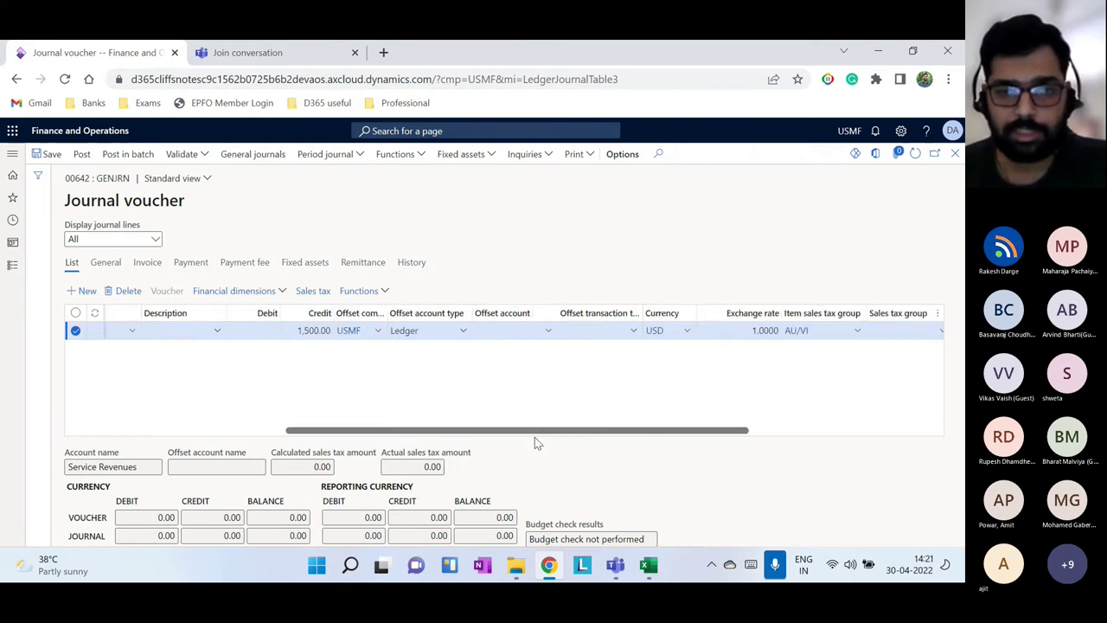
pyautogui.click(520, 332)
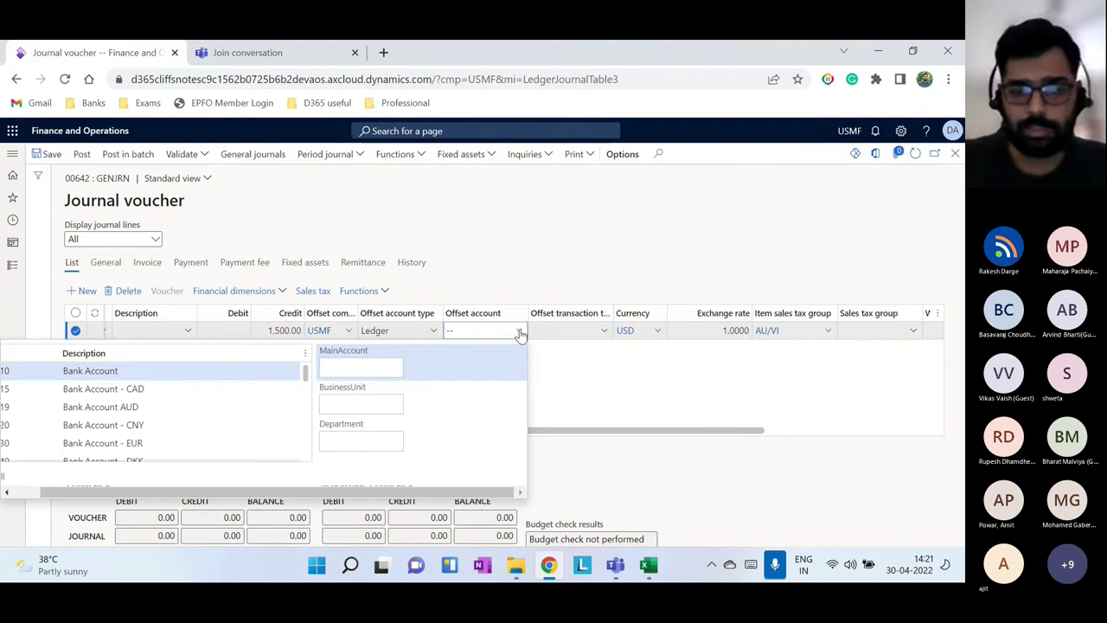
pyautogui.write('petty')
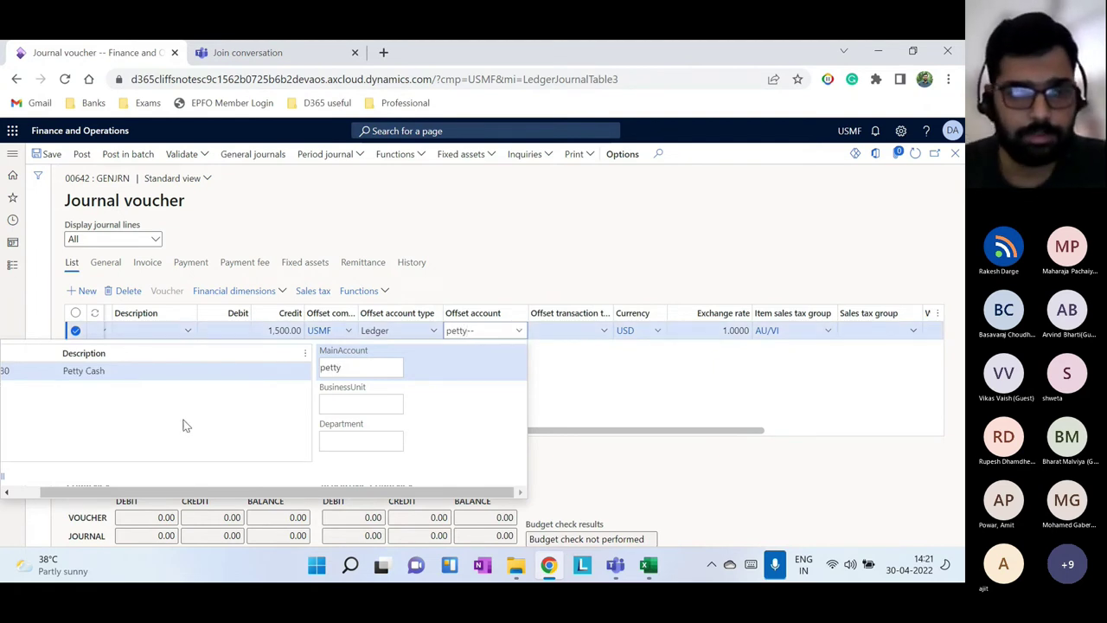
pyautogui.click(136, 370)
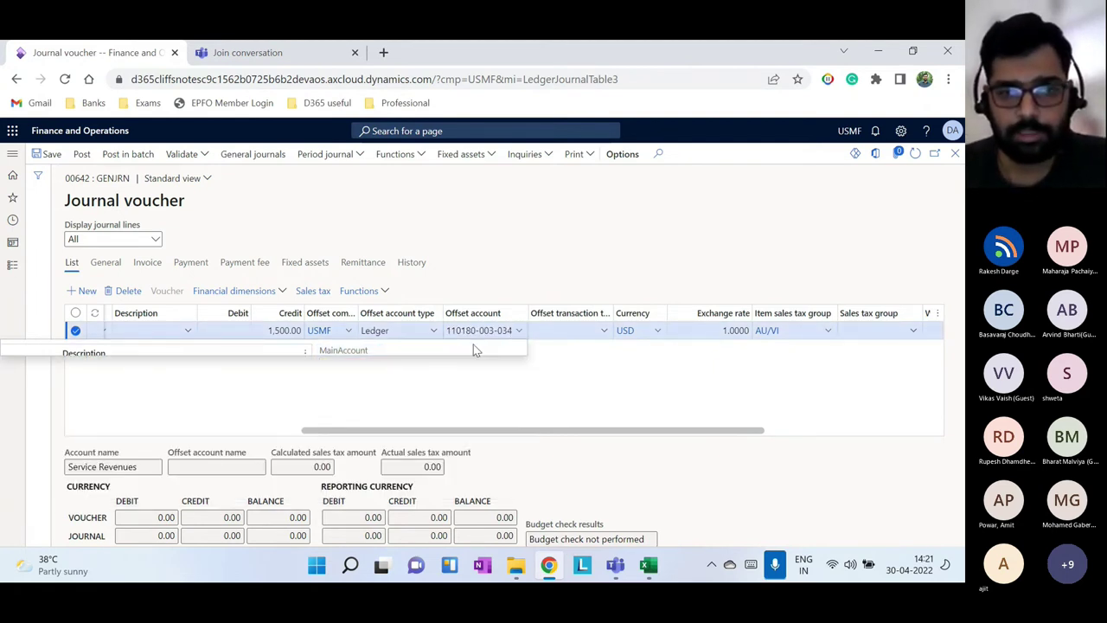
# Simulate posting of the journal voucher and post the journal
pyautogui.moveTo(481, 430); pyautogui.dragTo(387, 434)
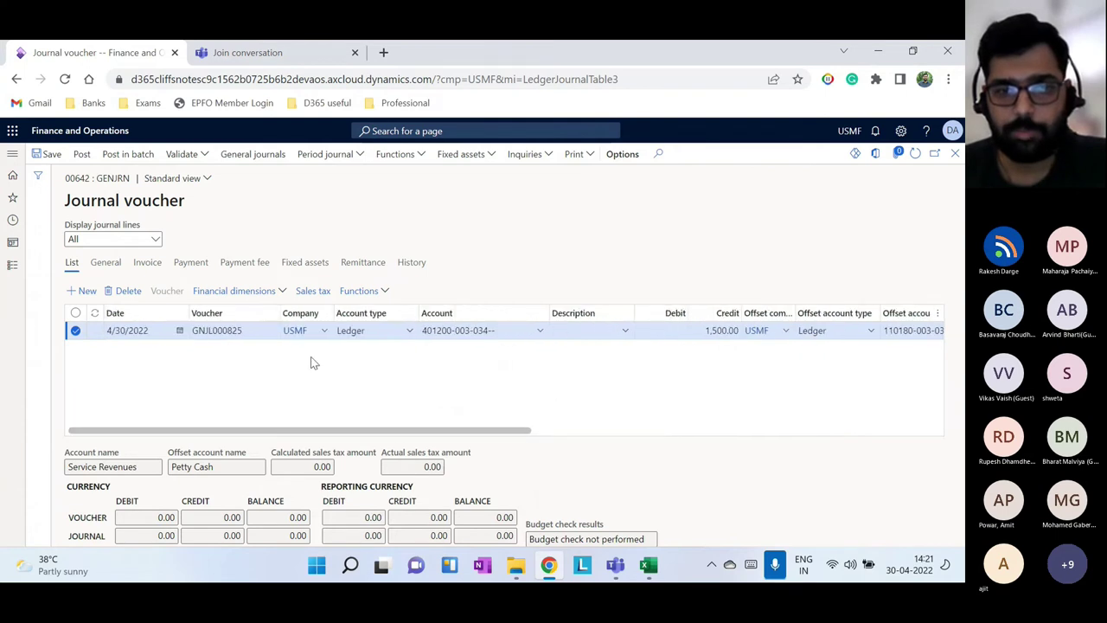
pyautogui.click(202, 155)
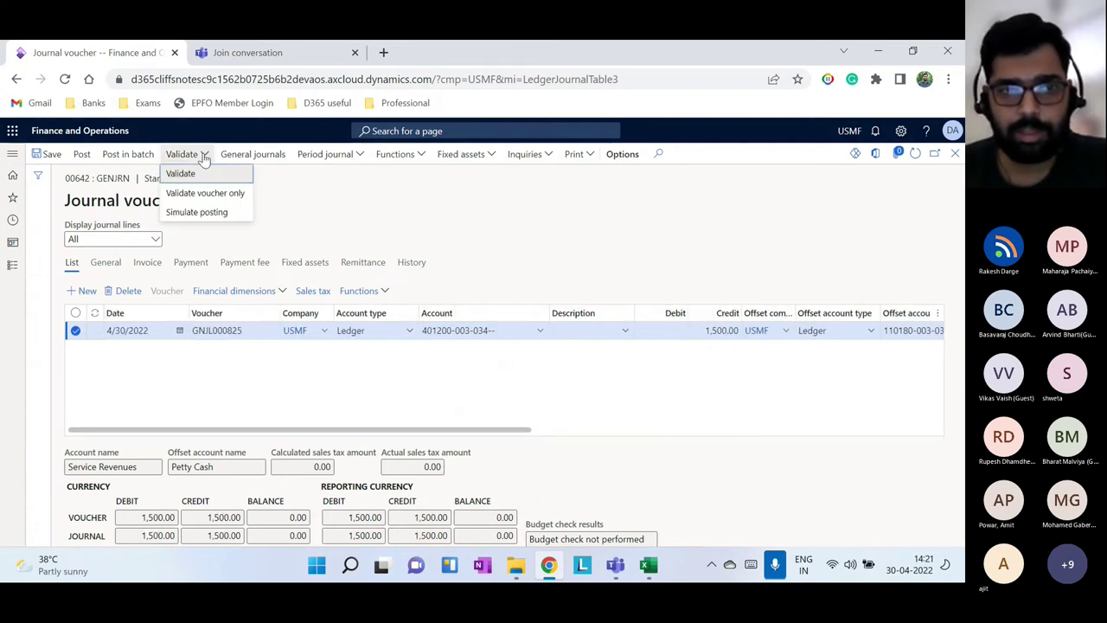
pyautogui.click(205, 214)
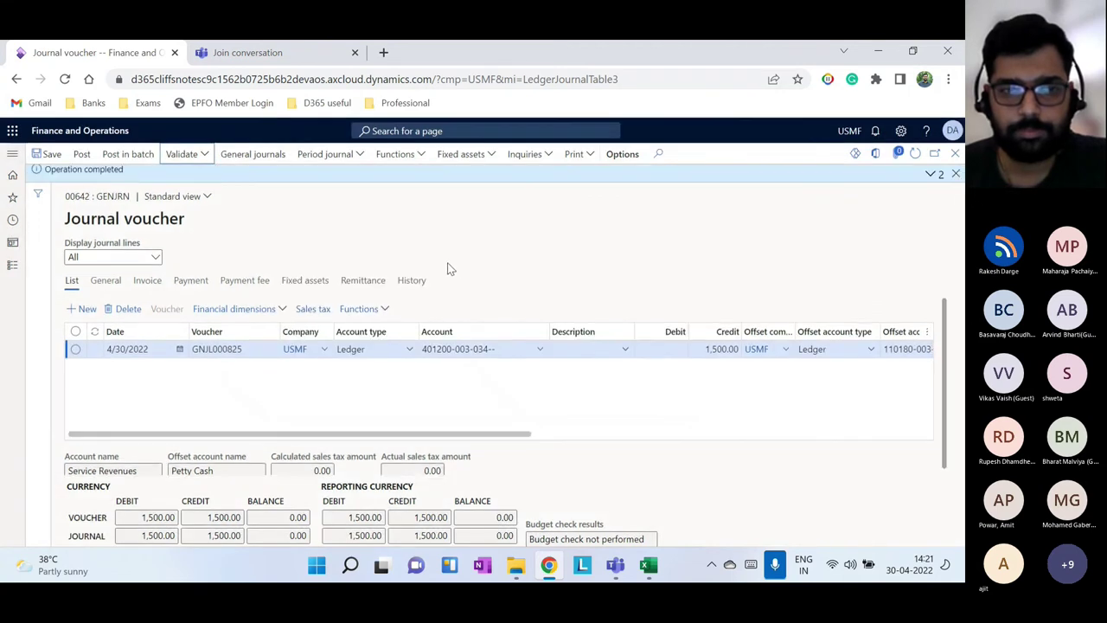
pyautogui.click(86, 153)
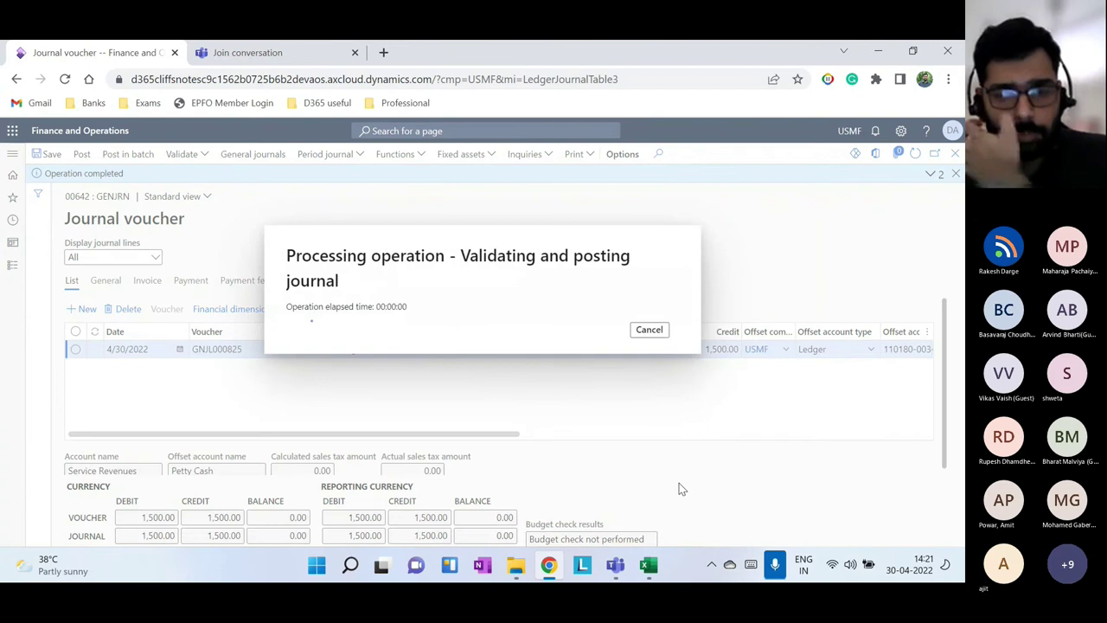
# Switch to the Accounting Scenarios workbook in Excel and review Use Cases 3 and 4 and the Agenda sheet's setup topics, especially Accounting Structure
pyautogui.click(648, 565)
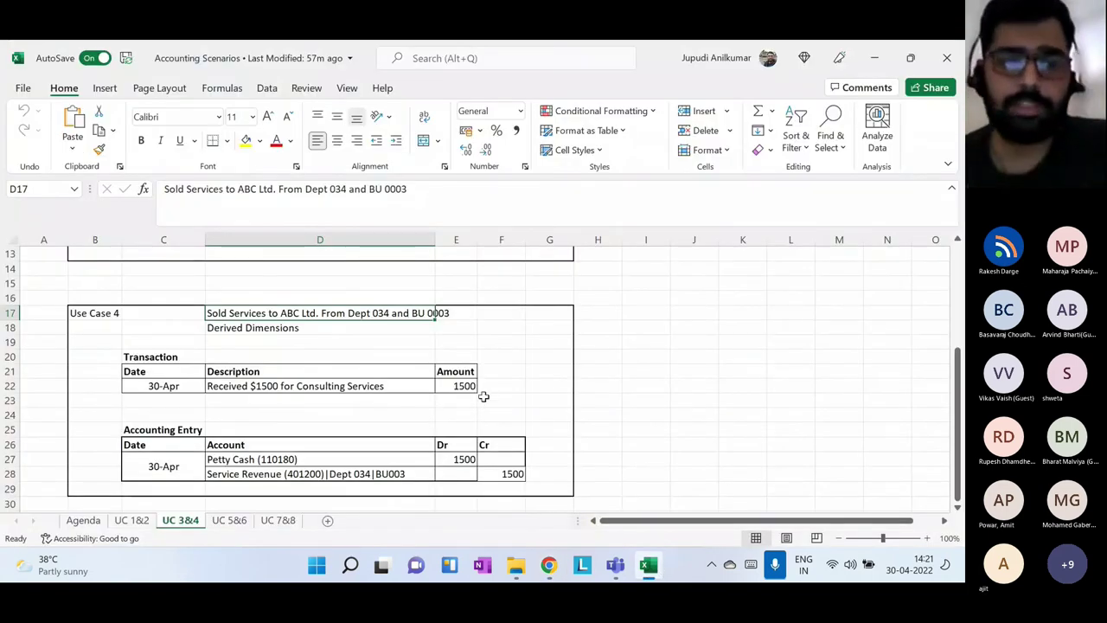
pyautogui.scroll(2, 368, 346)
pyautogui.scroll(2, 359, 381)
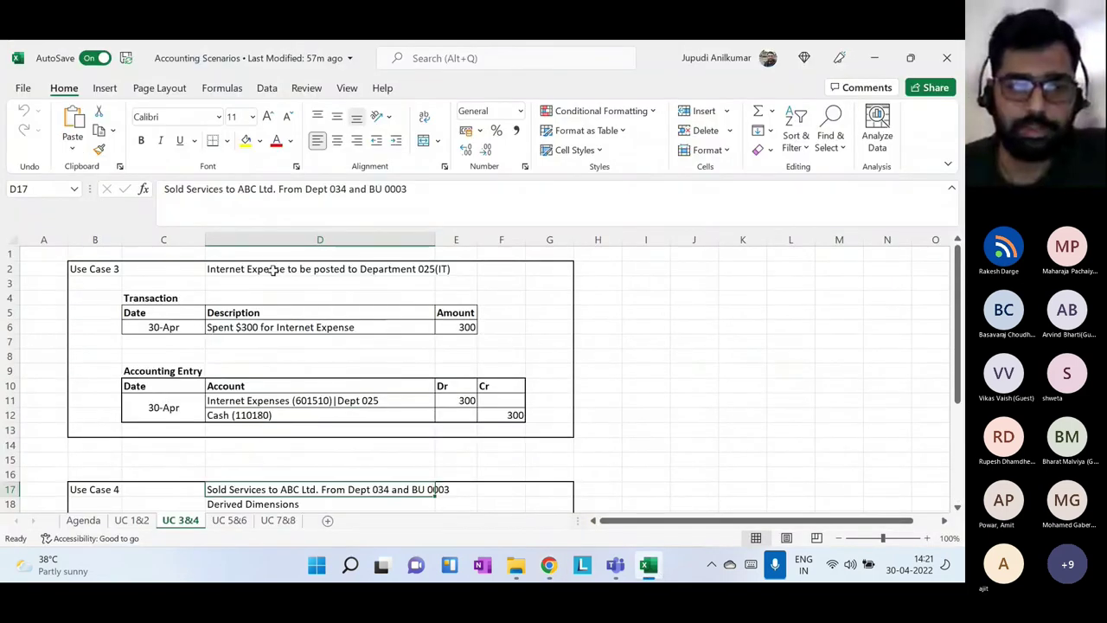
pyautogui.click(411, 270)
pyautogui.scroll(-1, 295, 488)
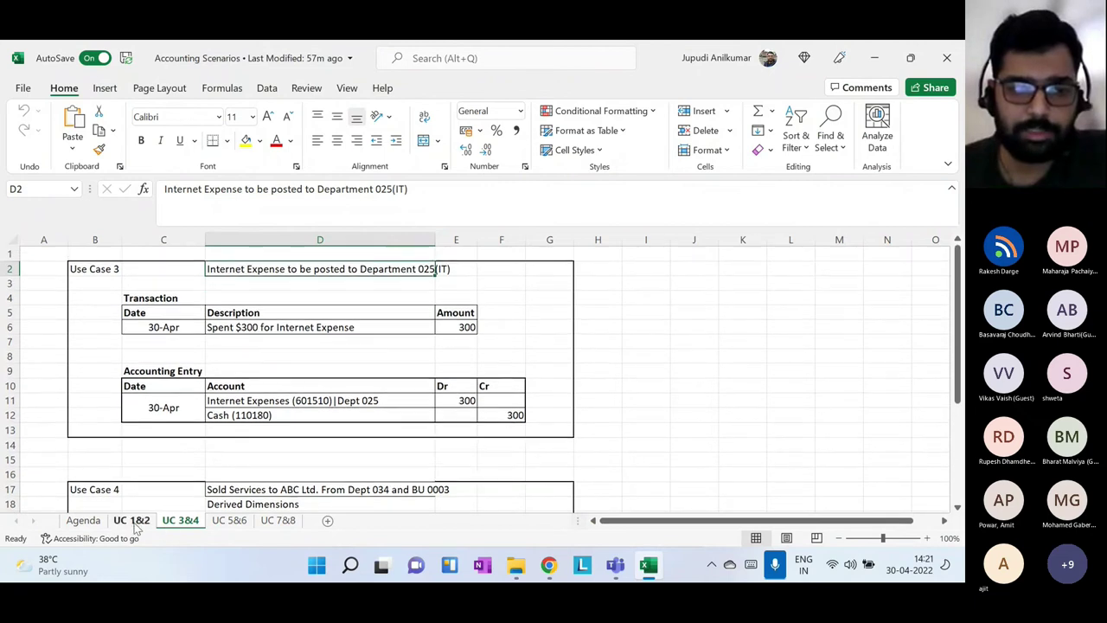
pyautogui.click(84, 521)
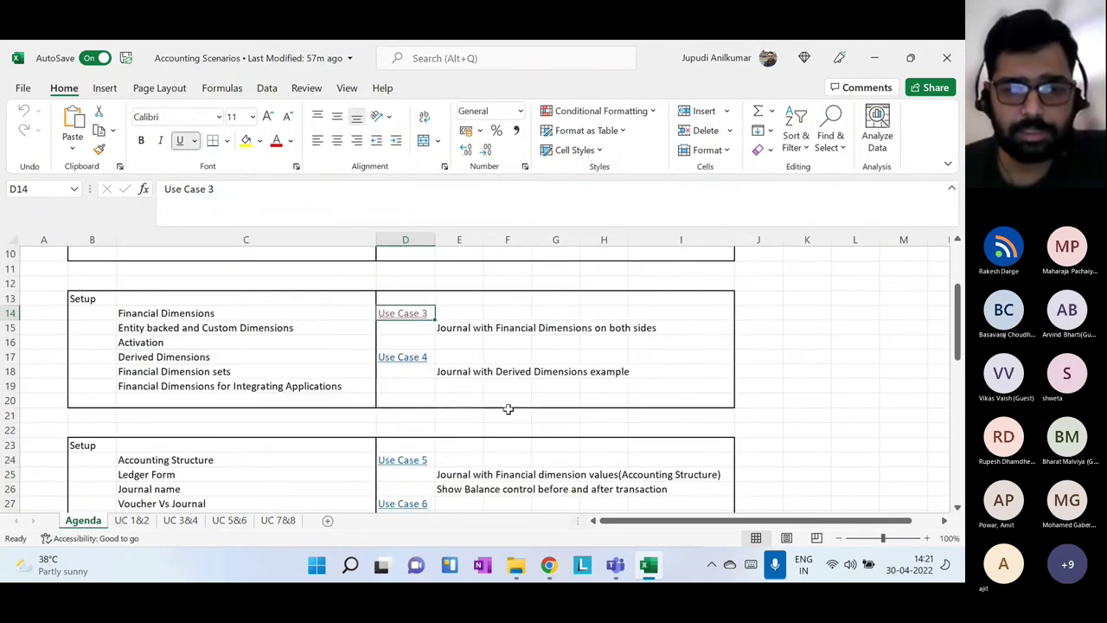
pyautogui.scroll(-3, 261, 407)
pyautogui.moveTo(177, 329); pyautogui.dragTo(169, 397)
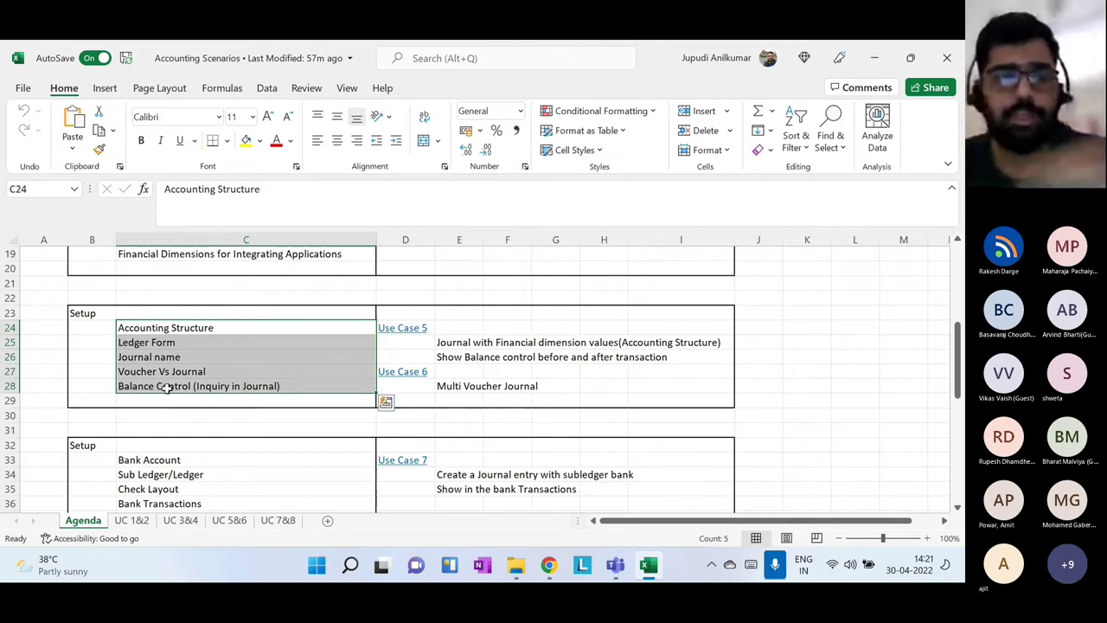
pyautogui.scroll(3, 272, 419)
pyautogui.scroll(2, 268, 418)
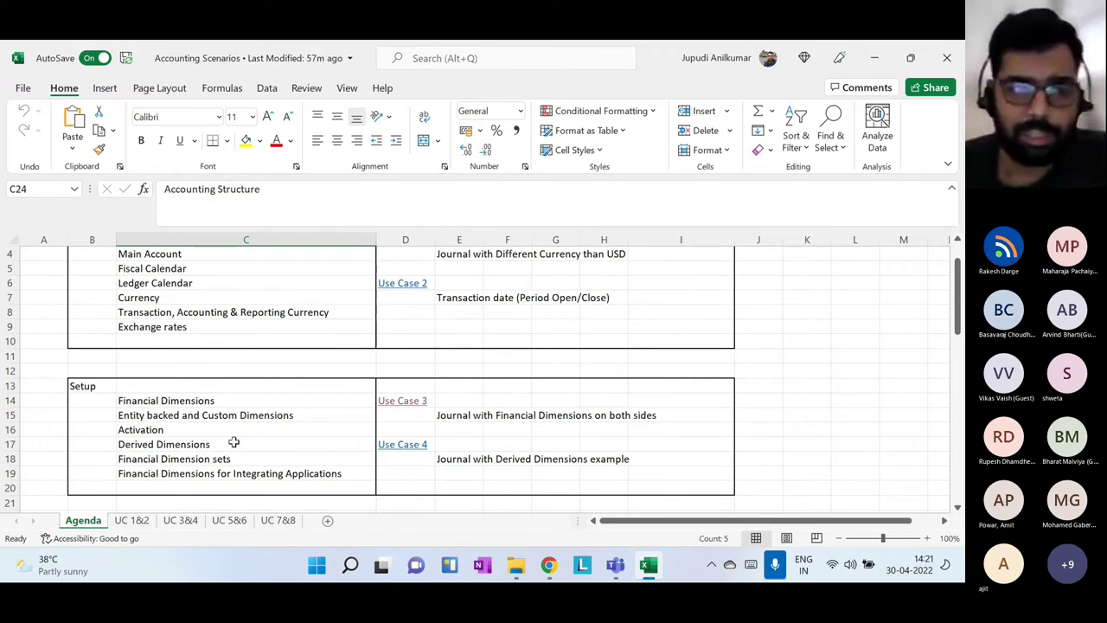
pyautogui.scroll(-3, 199, 446)
pyautogui.click(259, 418)
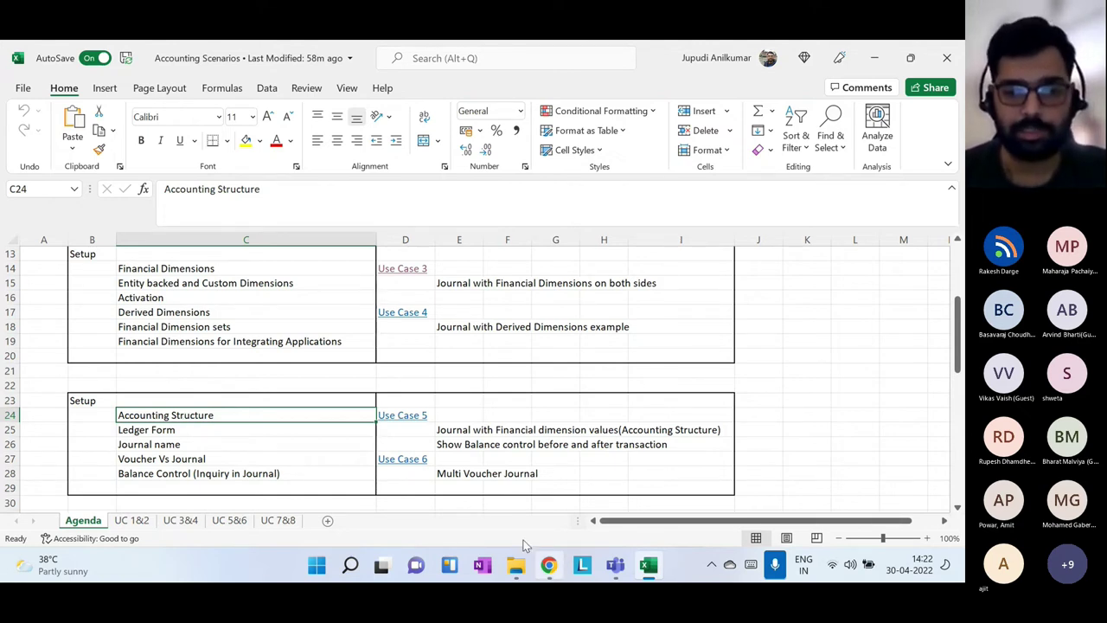
# Return to Finance and Operations, dismiss the posting message and close the posted journal voucher
pyautogui.click(549, 565)
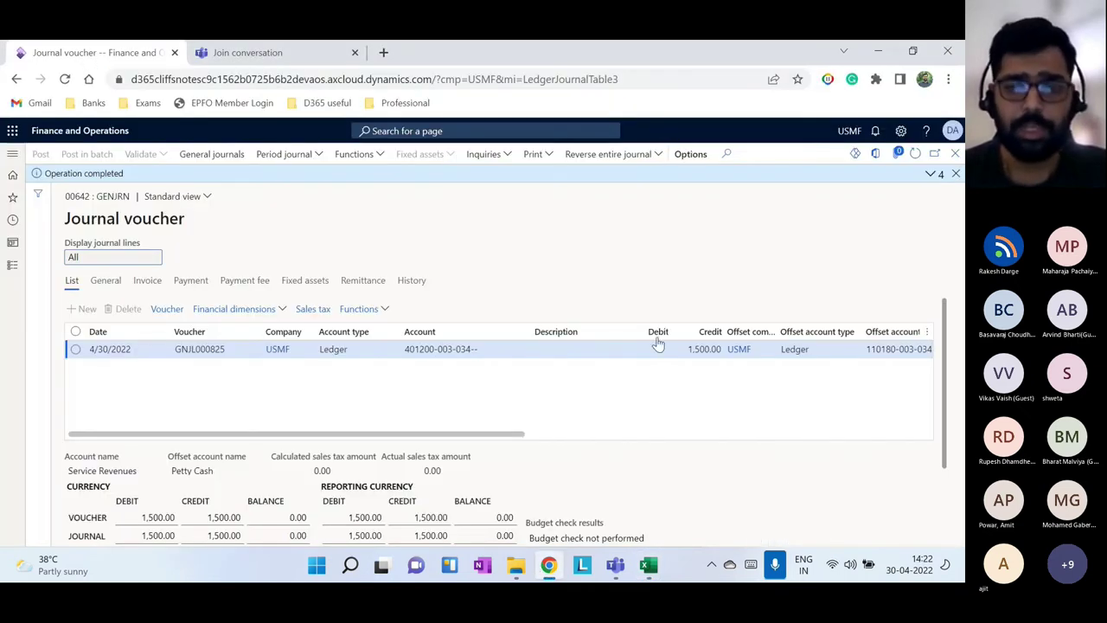
pyautogui.click(956, 173)
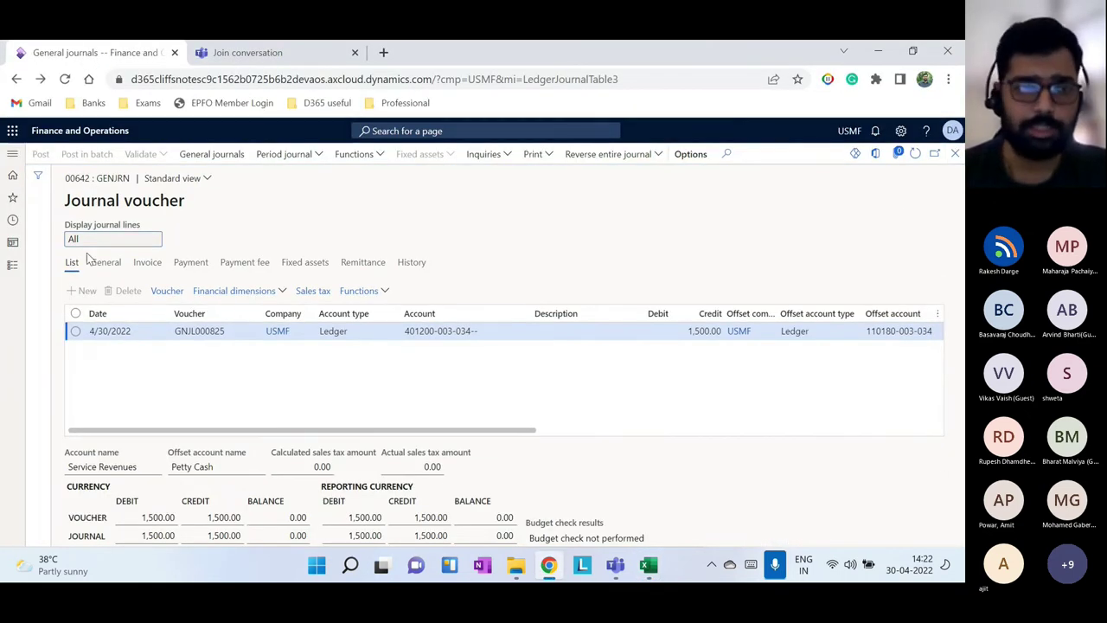
pyautogui.press('Escape')
# Open the Configure account structures page from the general ledger's chart of accounts structures
pyautogui.click(12, 264)
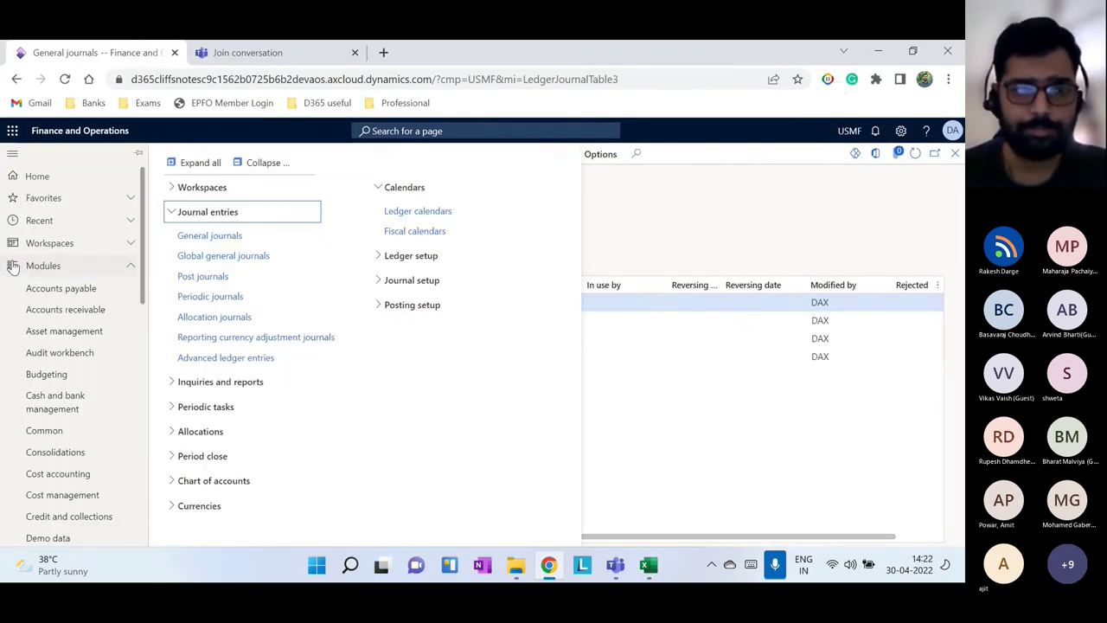
pyautogui.click(226, 215)
pyautogui.click(210, 378)
pyautogui.click(219, 338)
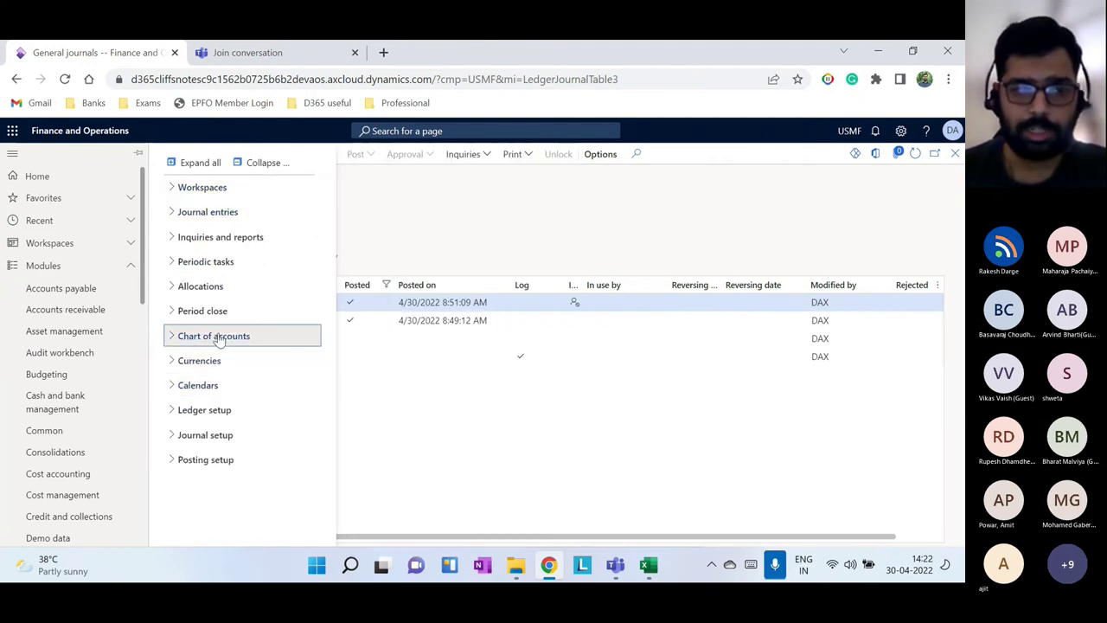
pyautogui.click(200, 418)
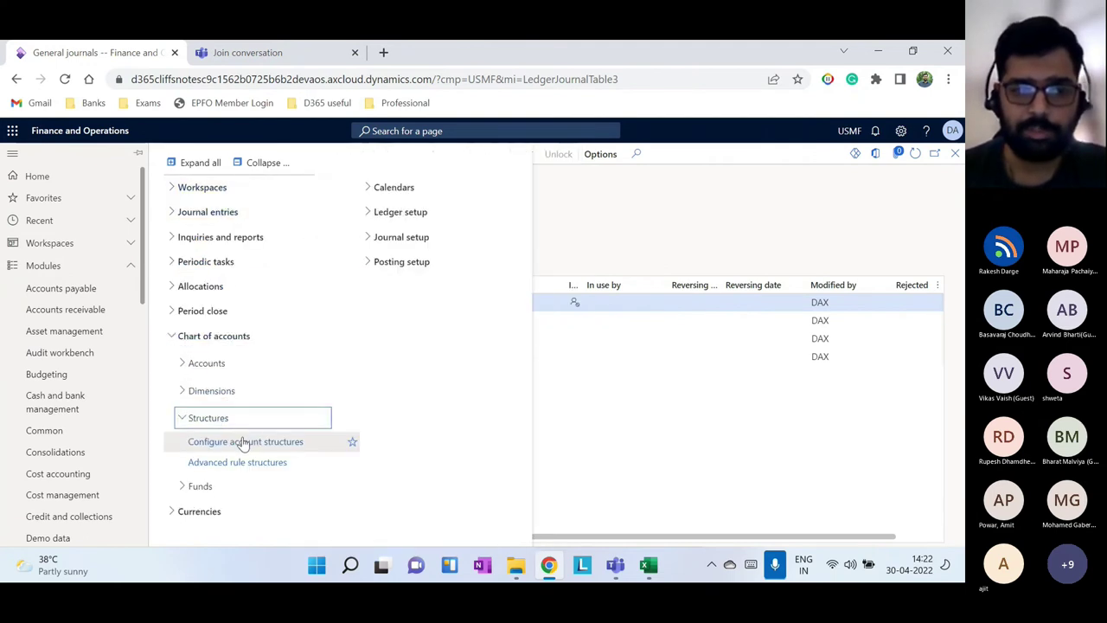
pyautogui.click(245, 443)
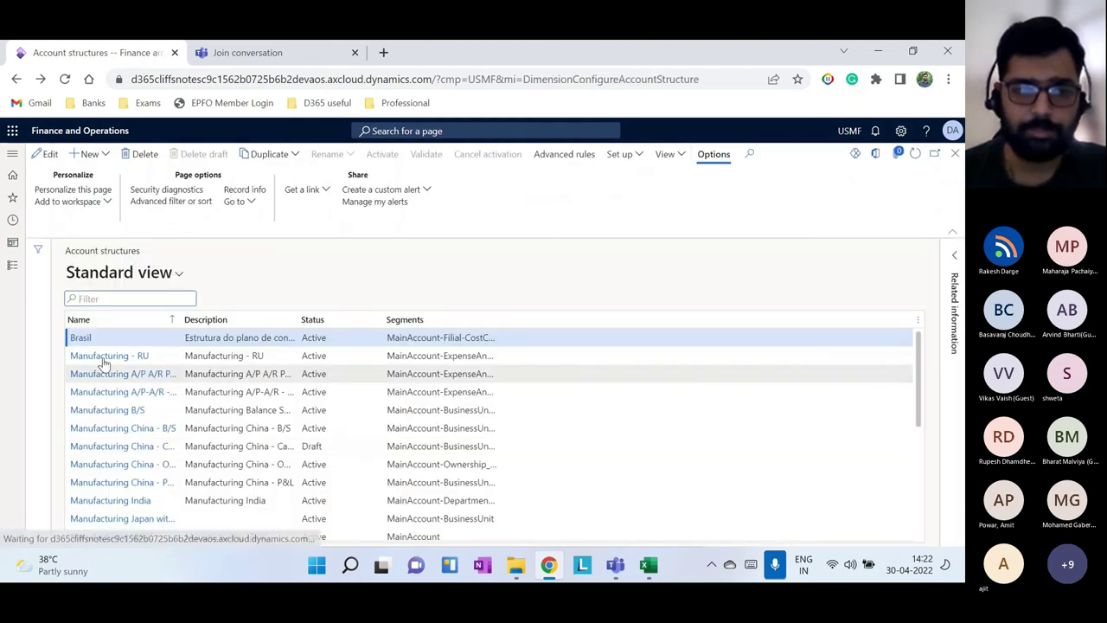
# Open the Manufacturing P&L account structure and examine the MainAccount range and BusinessUnit allowed values in its first row
pyautogui.scroll(-3, 109, 464)
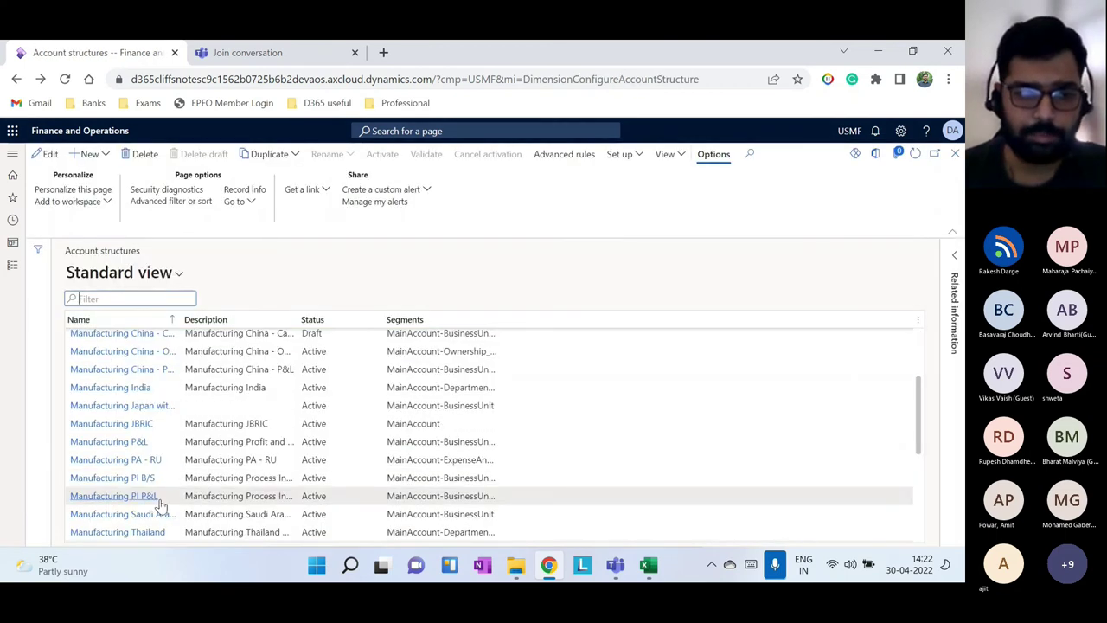
pyautogui.click(134, 443)
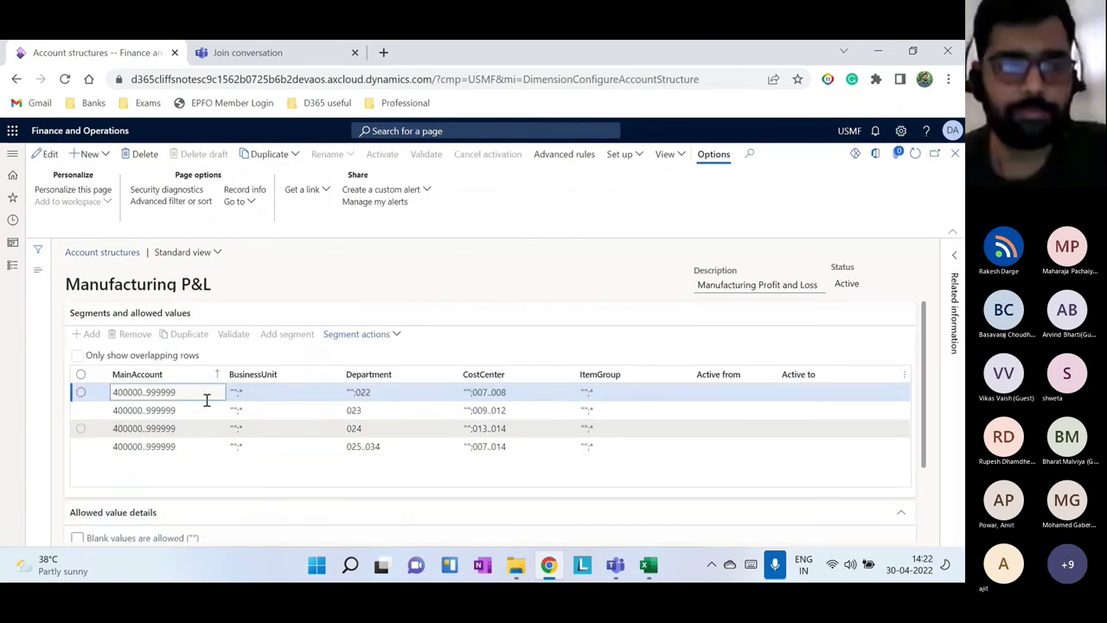
pyautogui.moveTo(68, 285); pyautogui.dragTo(219, 294)
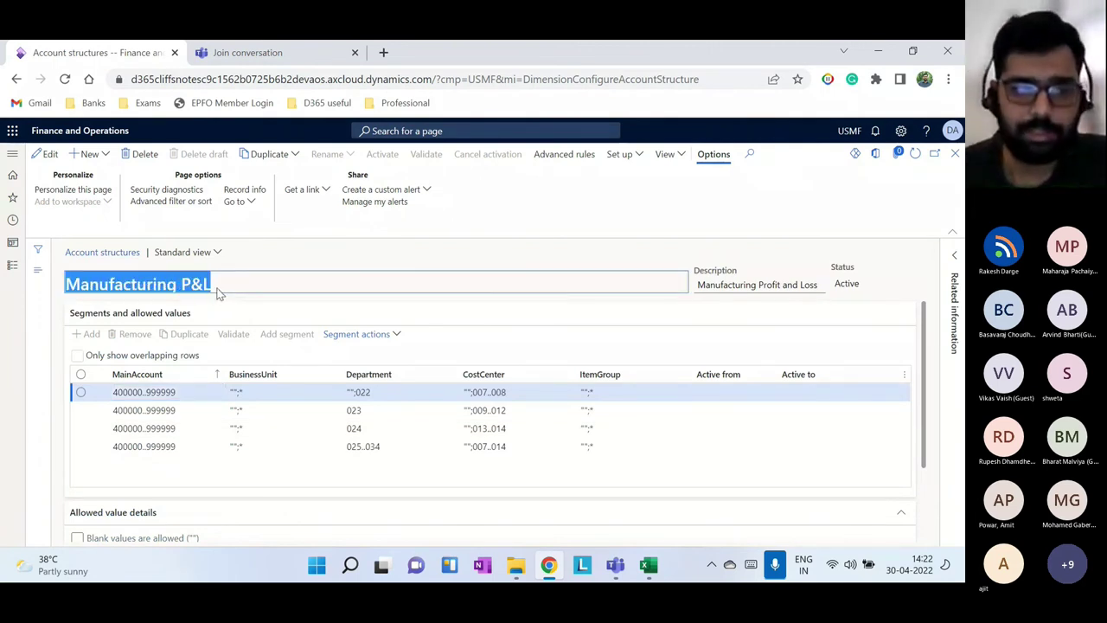
pyautogui.moveTo(112, 392); pyautogui.dragTo(140, 393)
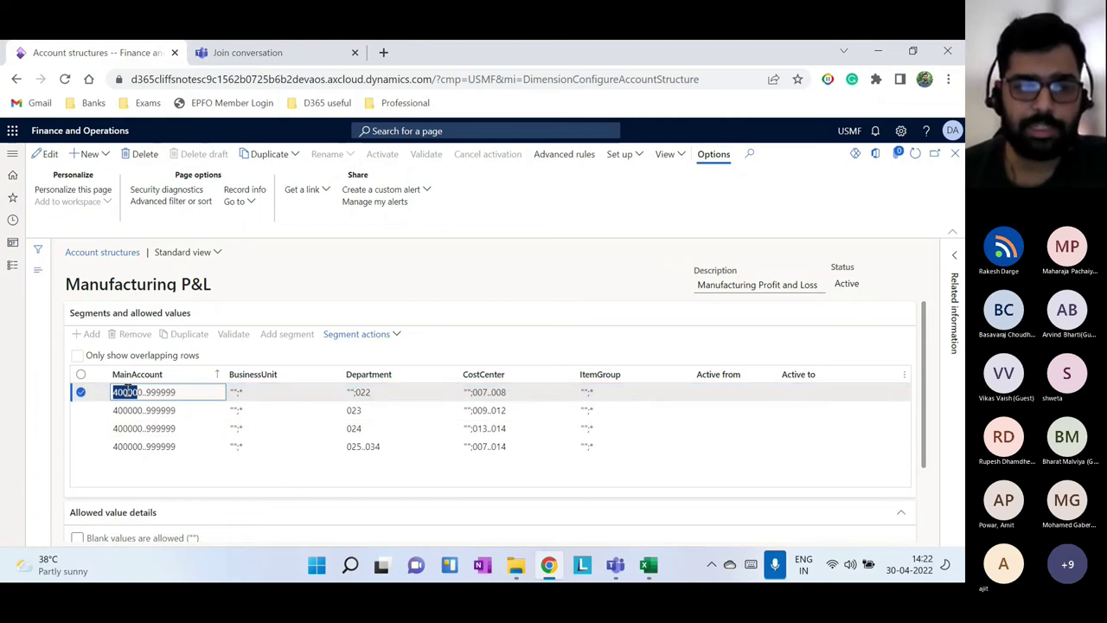
pyautogui.moveTo(180, 396); pyautogui.dragTo(112, 400)
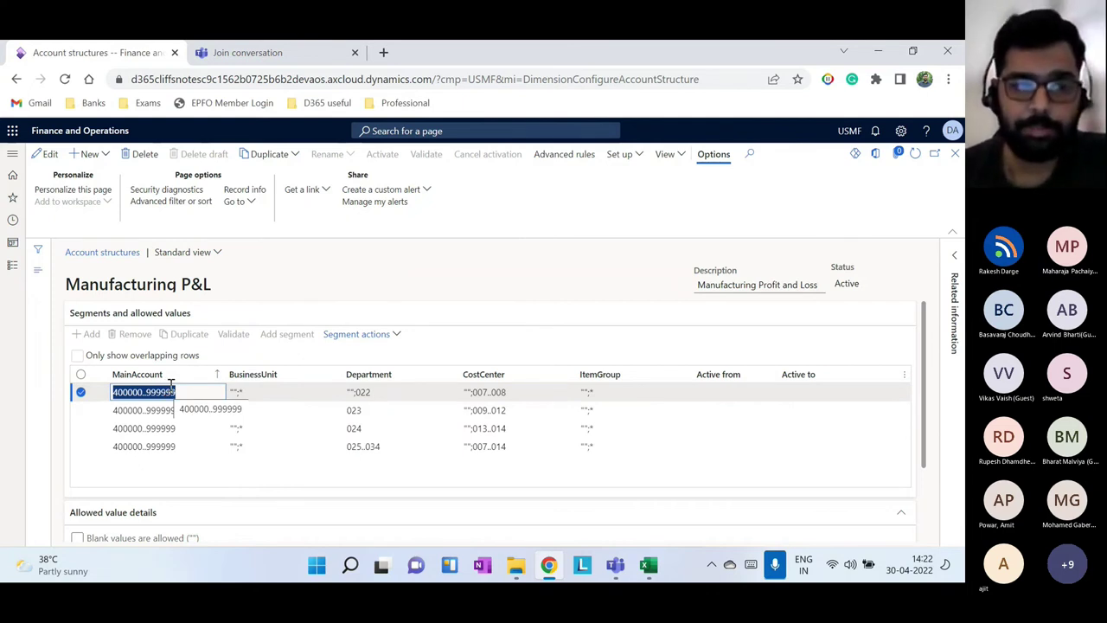
pyautogui.click(235, 391)
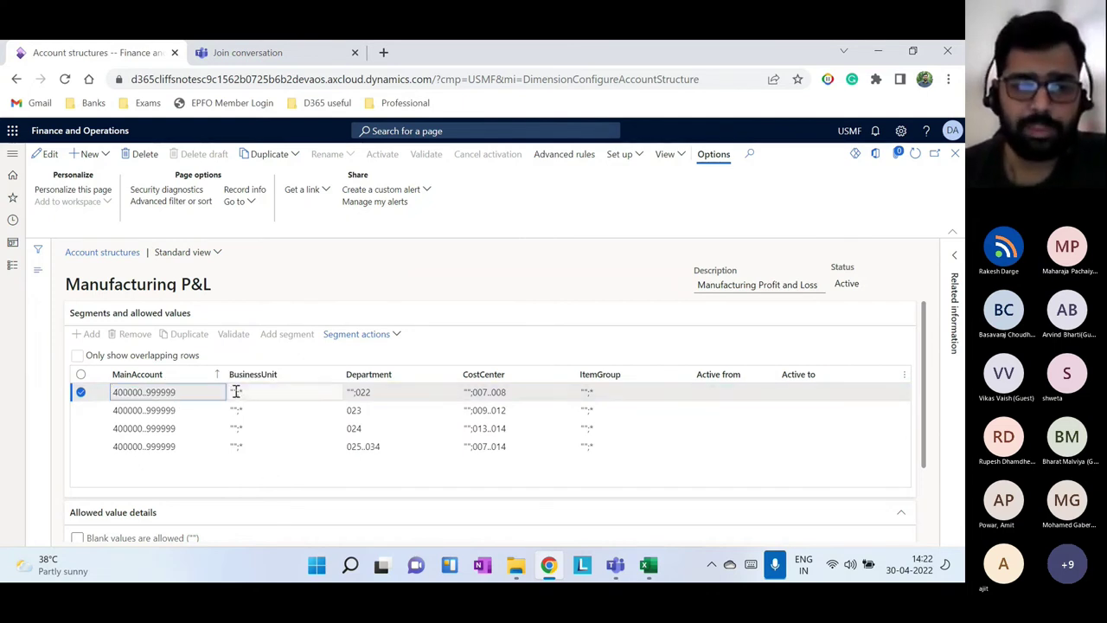
pyautogui.click(235, 391)
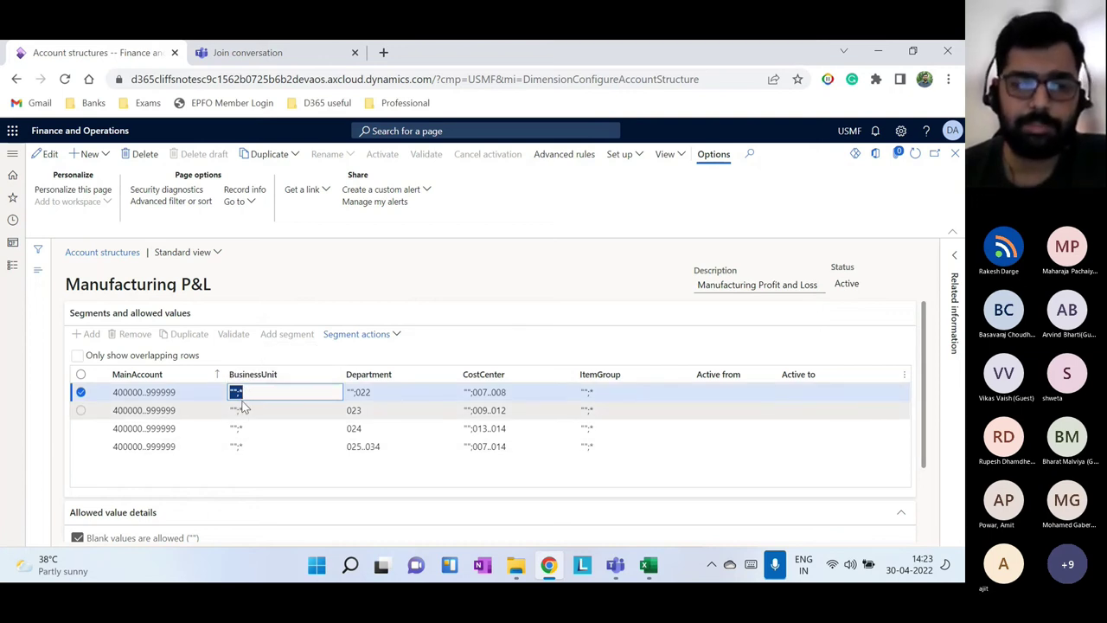
pyautogui.click(117, 392)
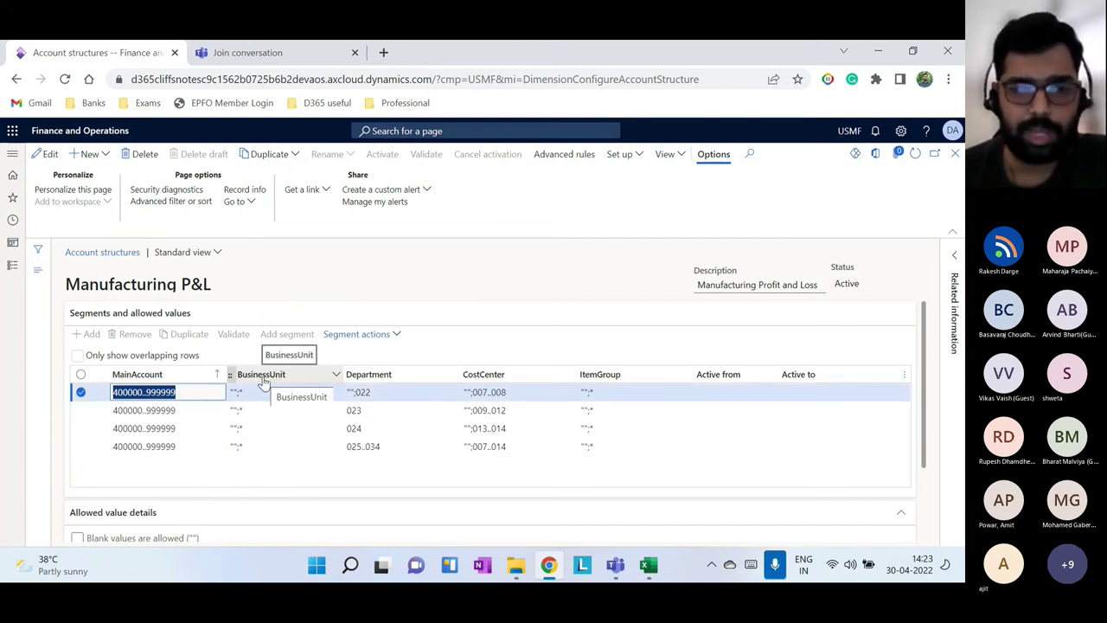
pyautogui.click(235, 392)
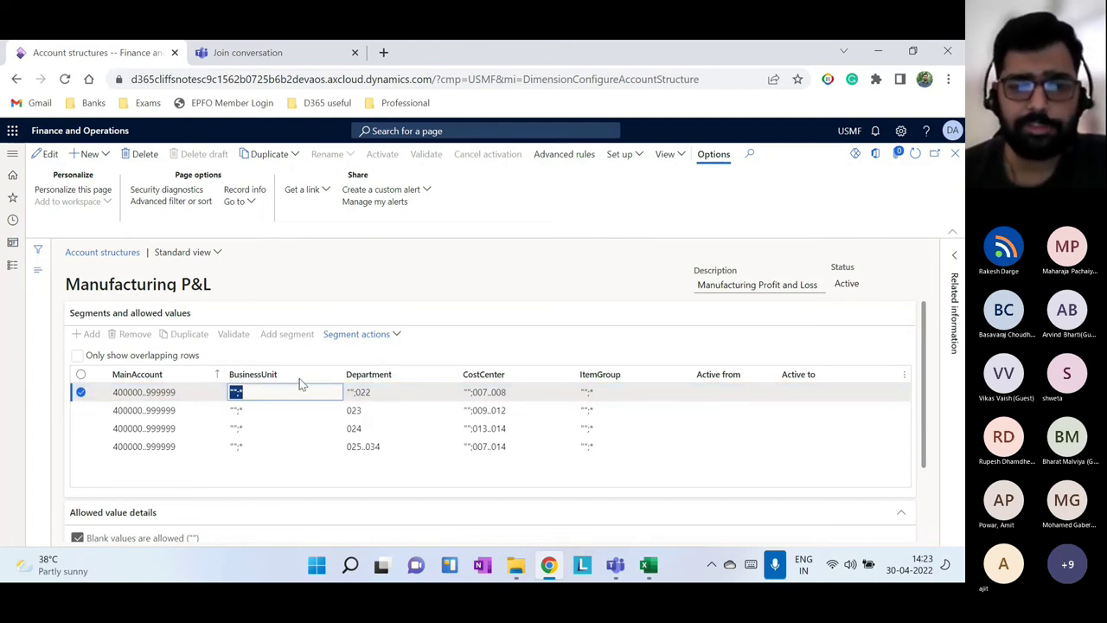
pyautogui.moveTo(118, 392); pyautogui.dragTo(284, 389)
# Examine the Department and CostCenter allowed values of the Manufacturing P&L structure, then close it
pyautogui.click(350, 392)
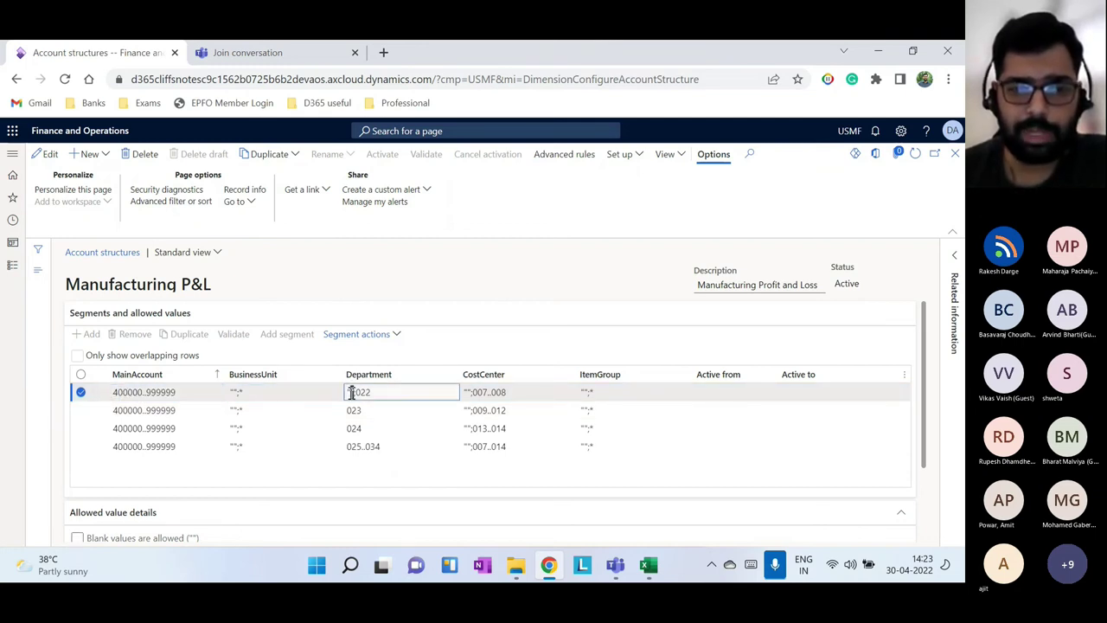
pyautogui.doubleClick(361, 392)
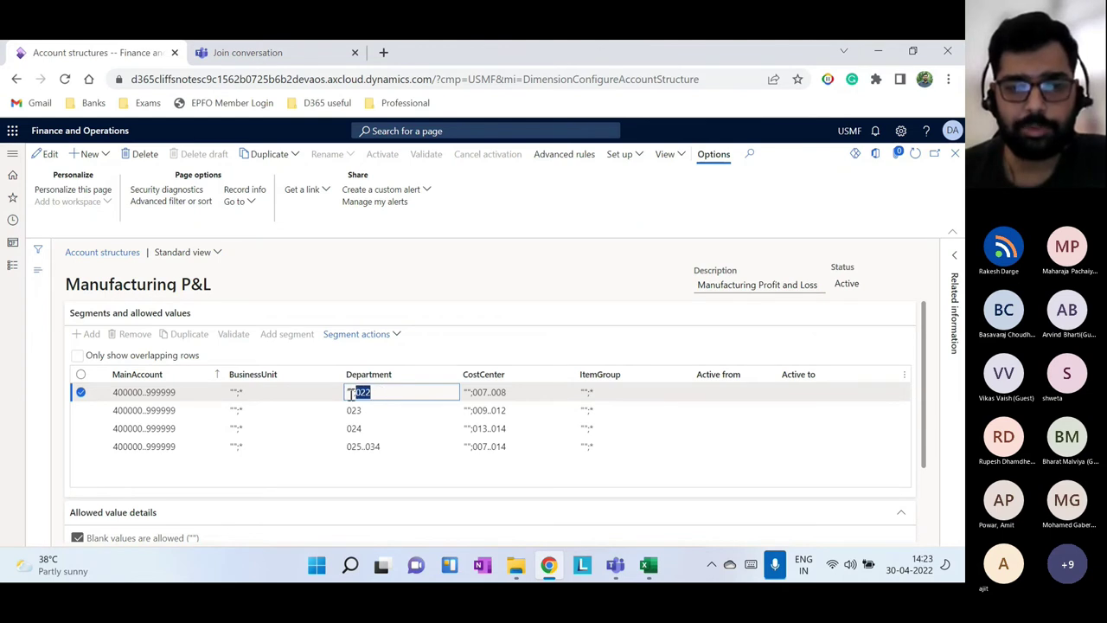
pyautogui.click(475, 392)
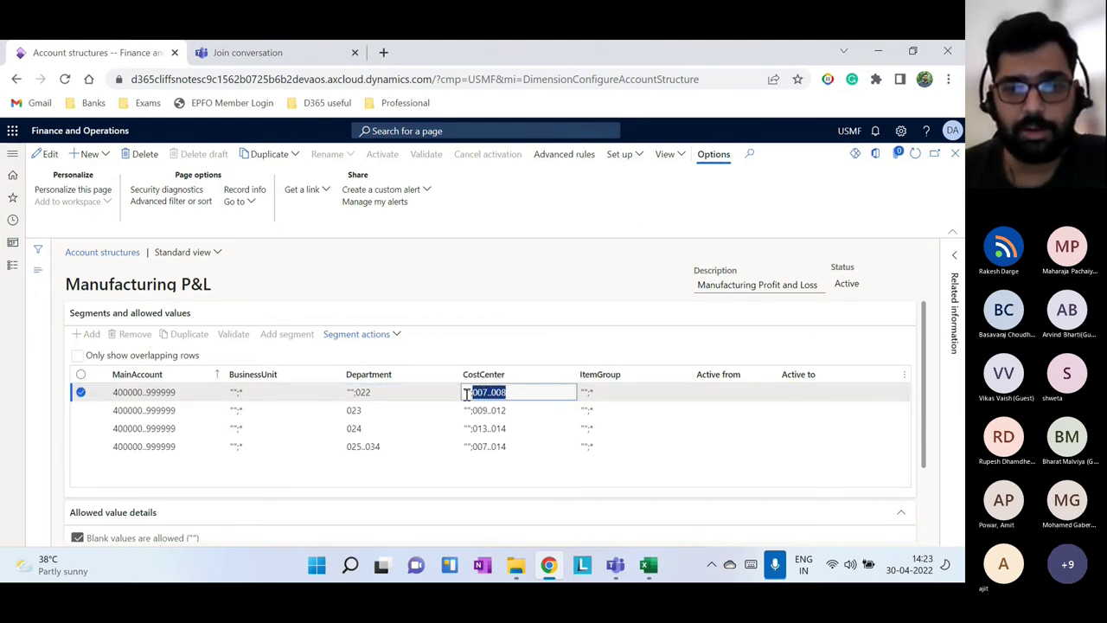
pyautogui.doubleClick(360, 392)
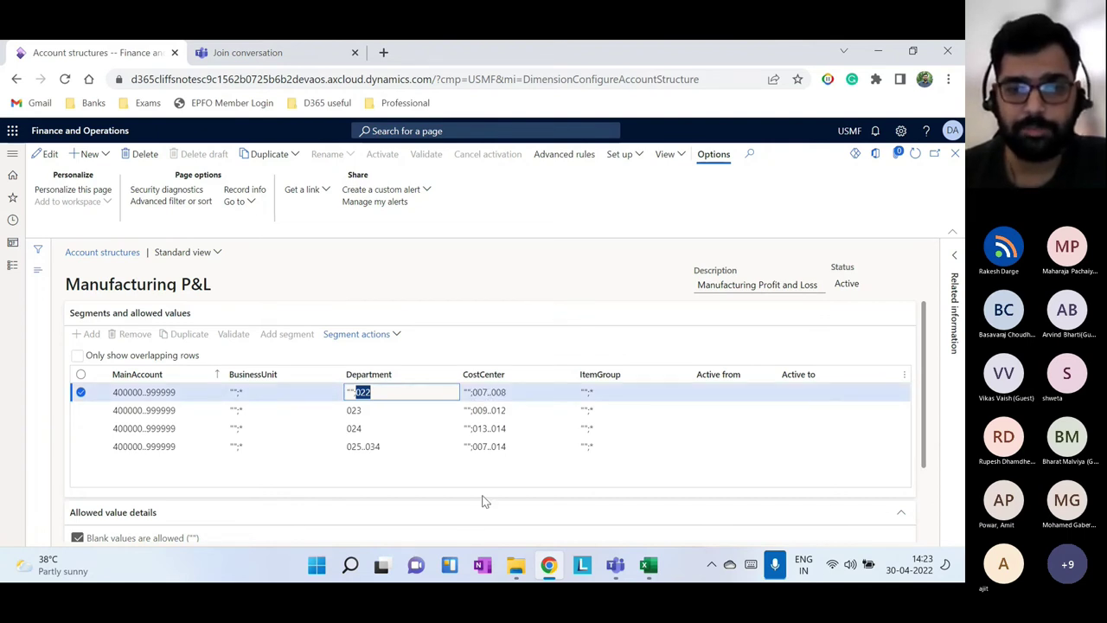
pyautogui.click(378, 412)
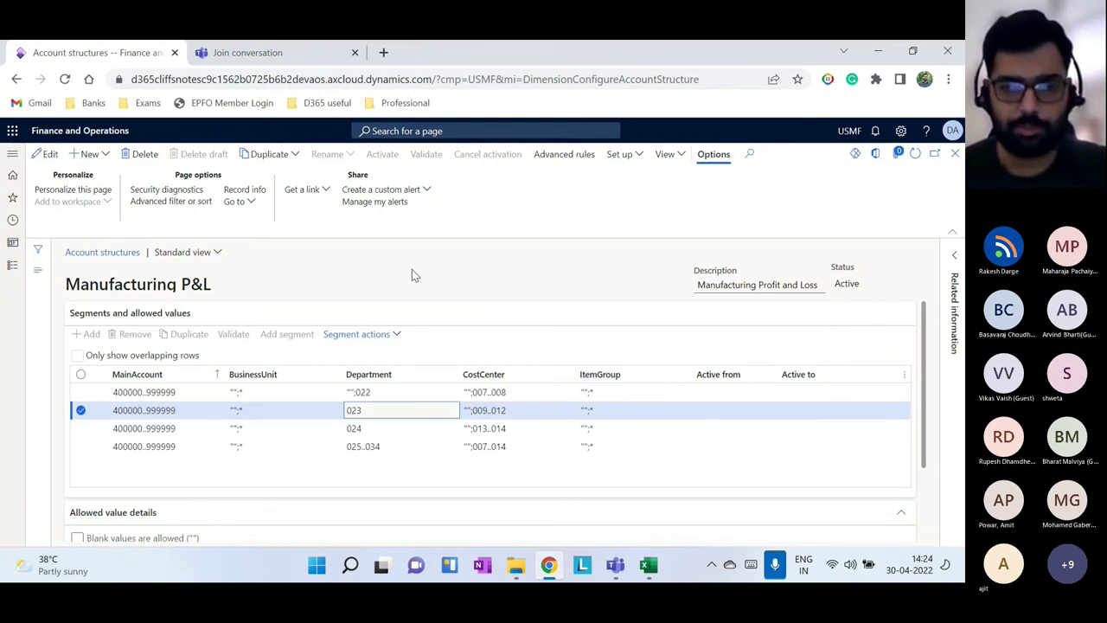
pyautogui.click(942, 184)
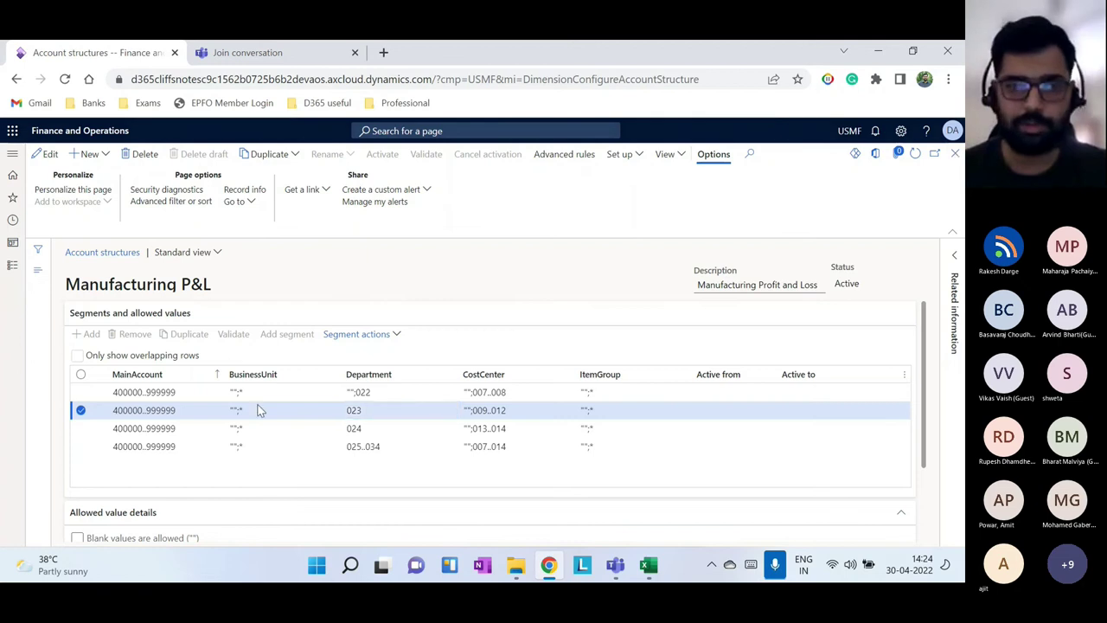
pyautogui.press('Escape')
# Find and open the Retail P&L - US account structure and examine its BusinessUnit allowed values
pyautogui.scroll(-5, 154, 485)
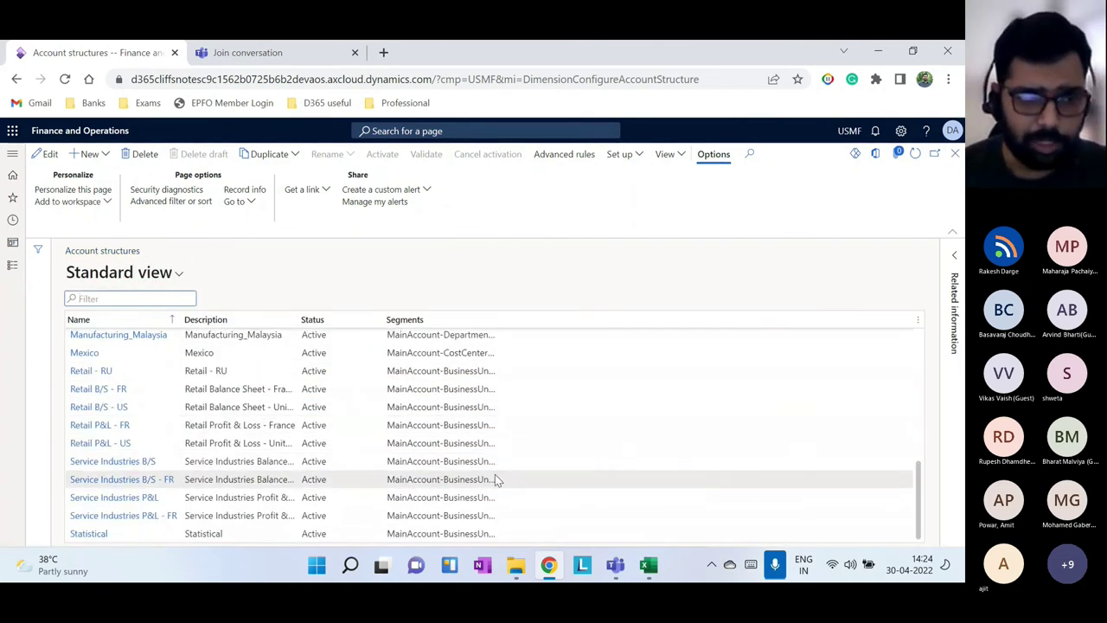
pyautogui.moveTo(921, 483); pyautogui.dragTo(924, 430)
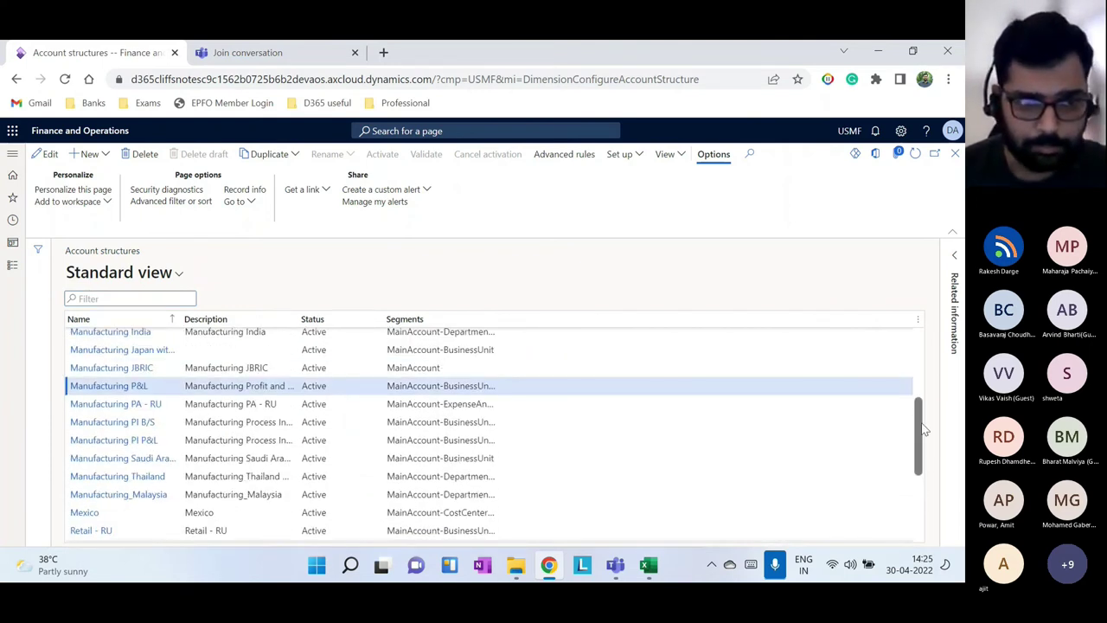
pyautogui.moveTo(924, 430); pyautogui.dragTo(924, 490)
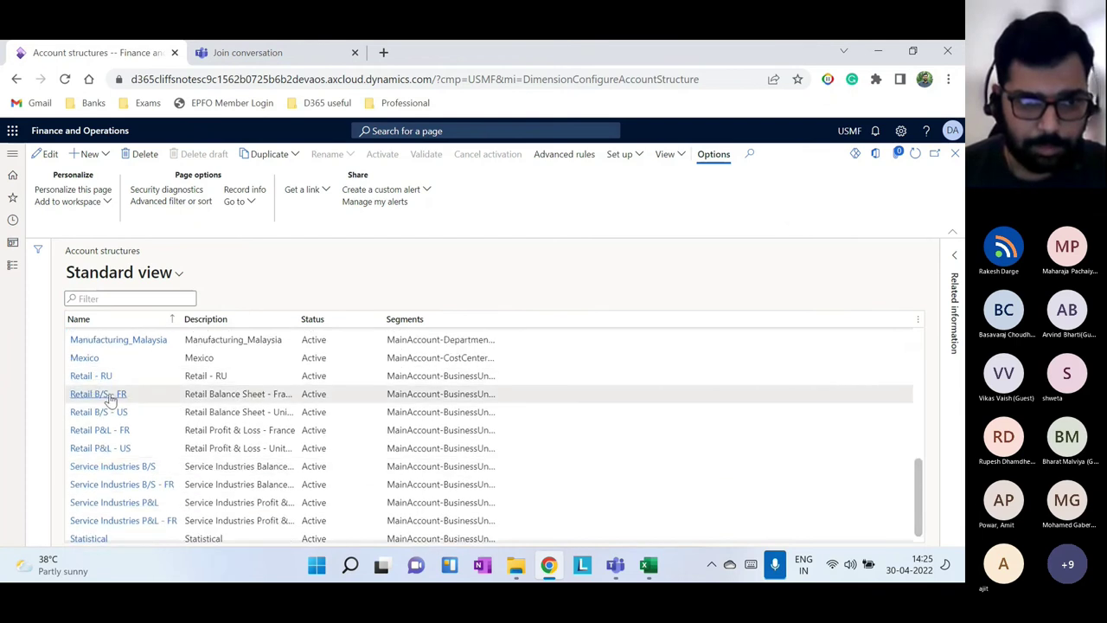
pyautogui.click(101, 448)
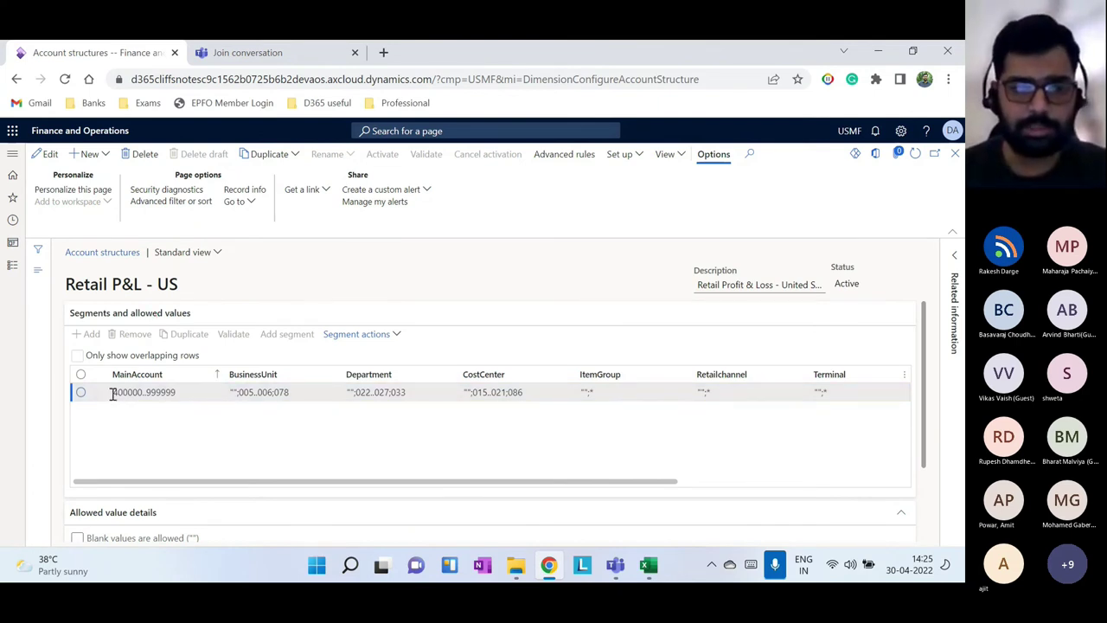
pyautogui.click(237, 390)
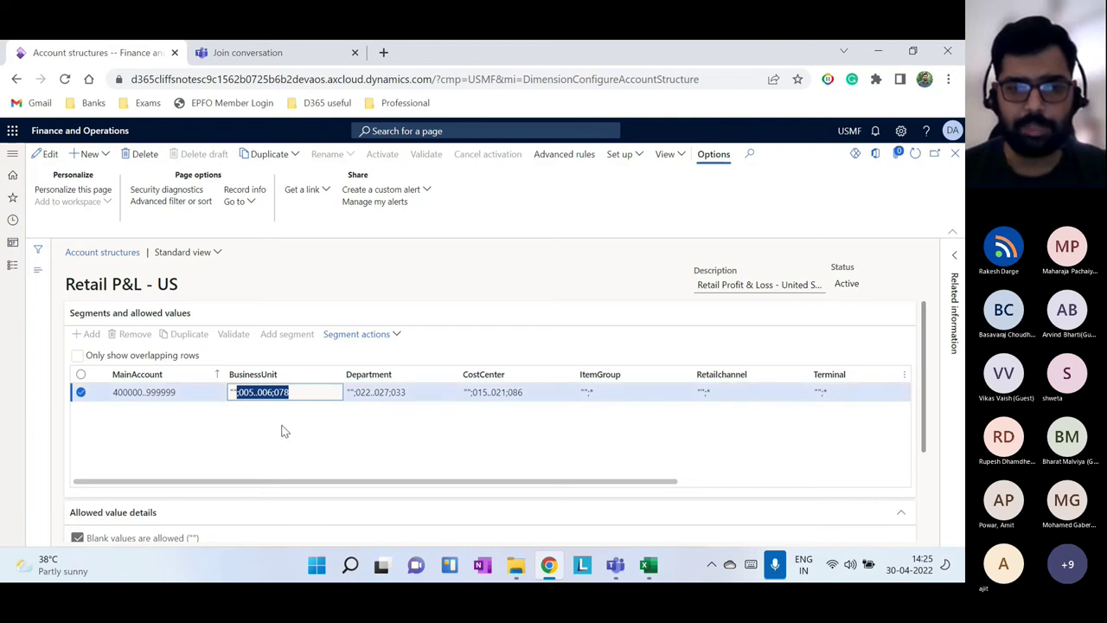
pyautogui.doubleClick(270, 392)
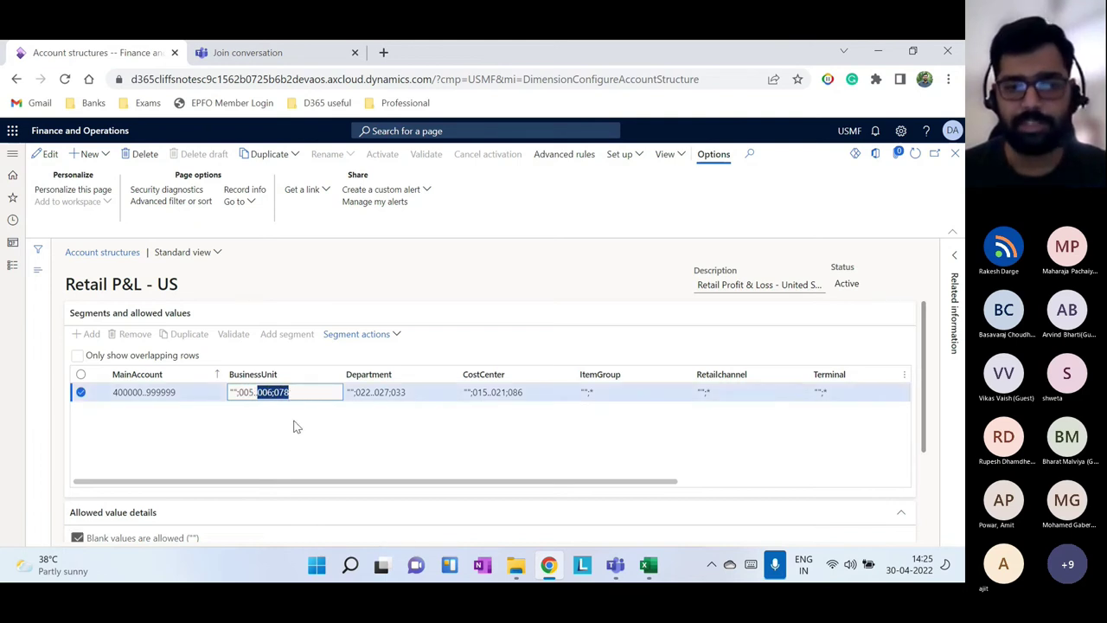
# Review the remaining segments of Retail P&L - US through Worker and close the structure
pyautogui.click(294, 425)
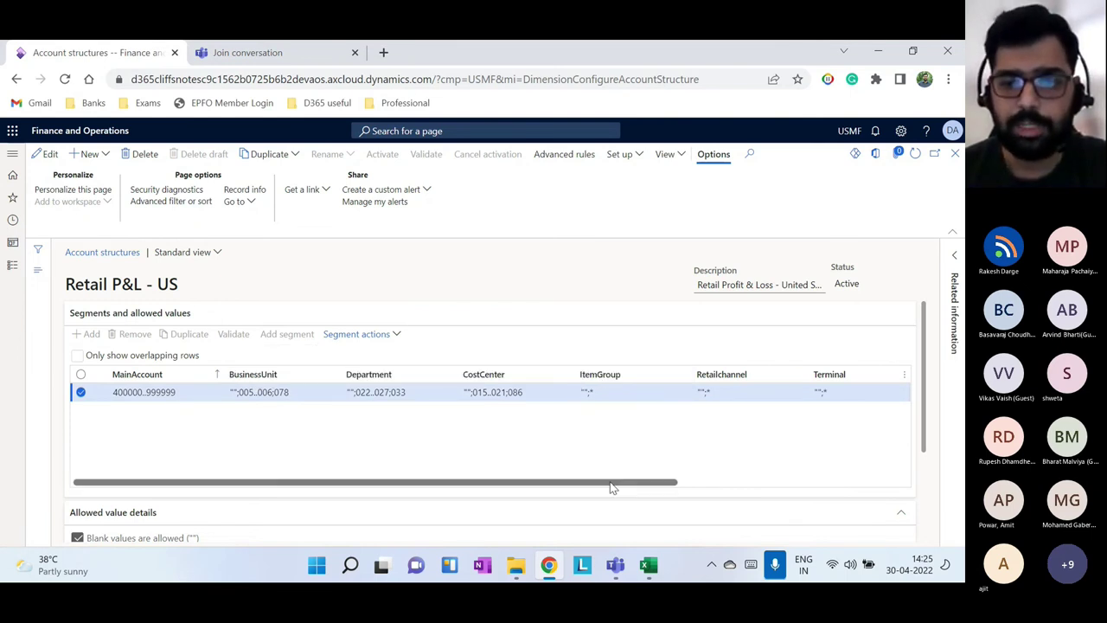
pyautogui.moveTo(612, 483); pyautogui.dragTo(735, 483)
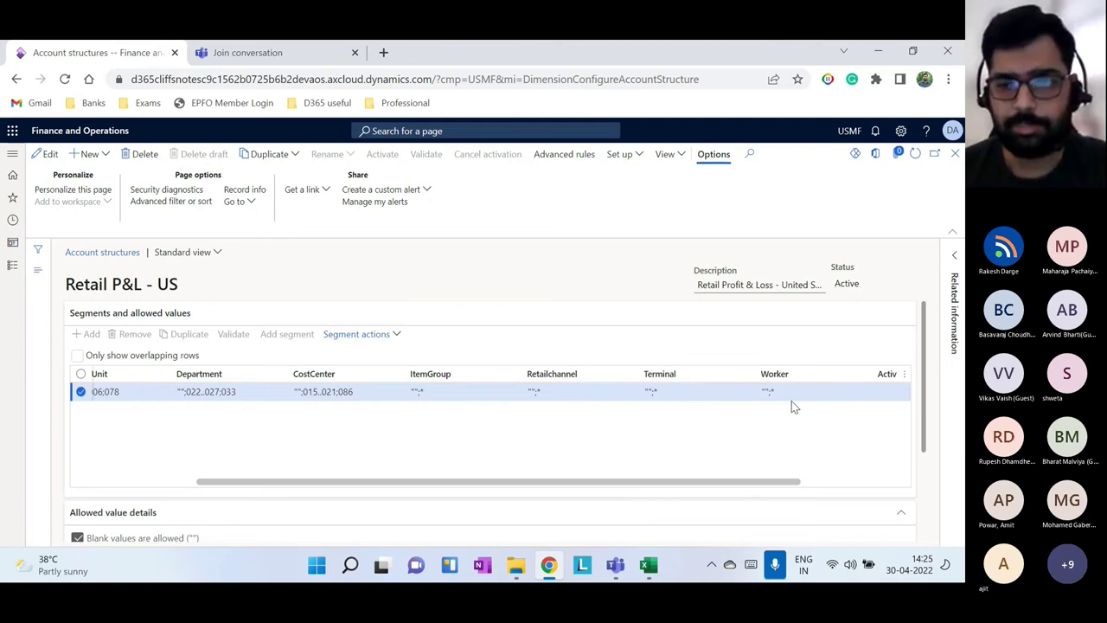
pyautogui.moveTo(781, 483); pyautogui.dragTo(805, 486)
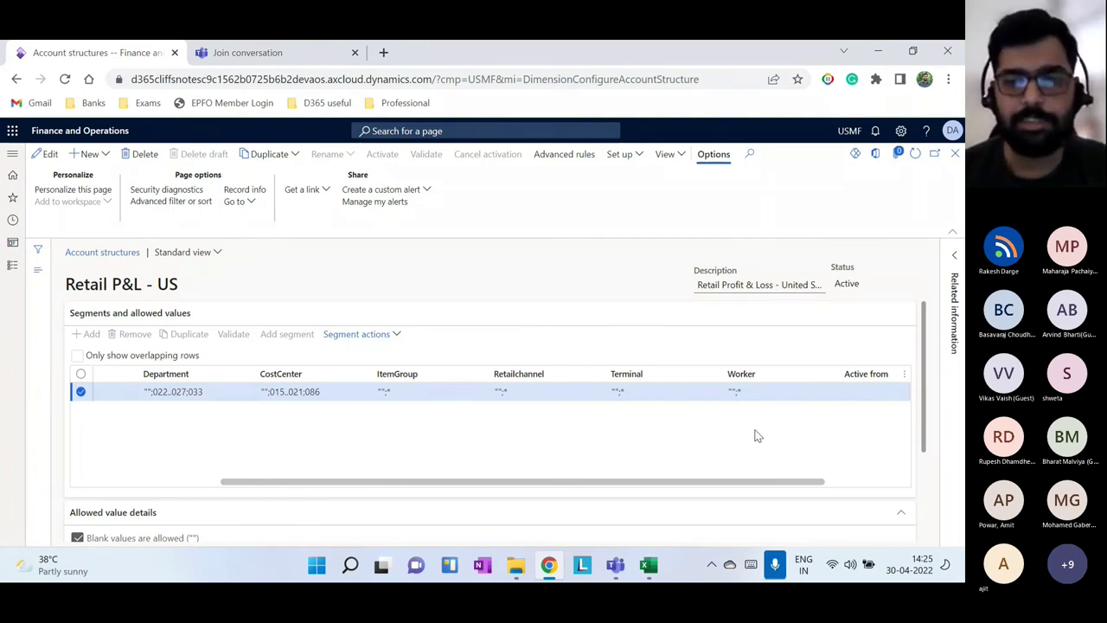
pyautogui.click(956, 156)
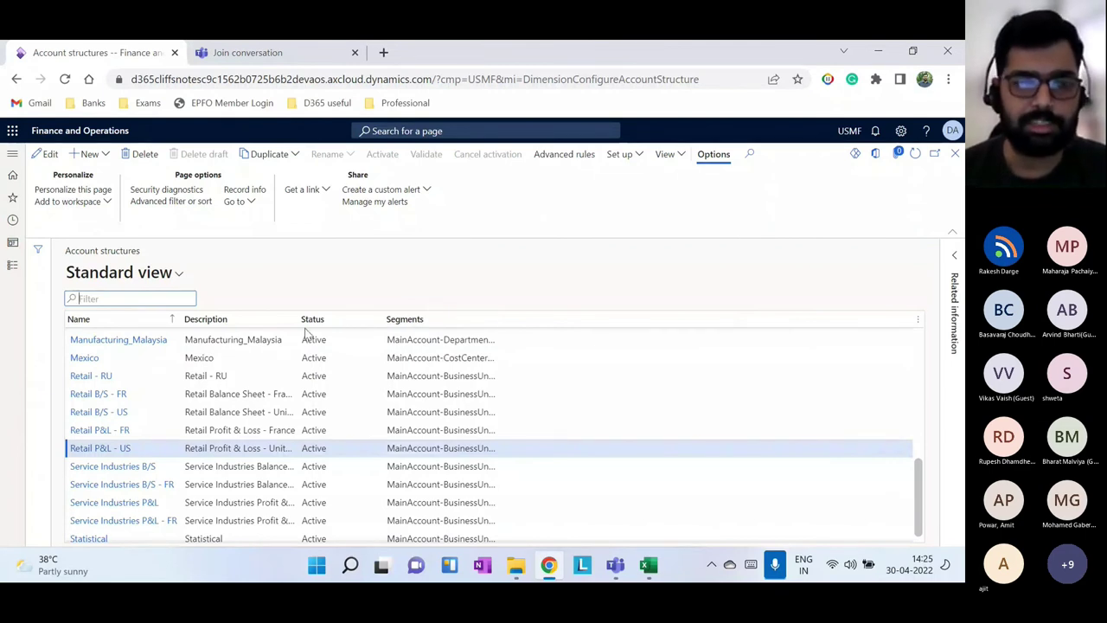
# Switch to the Accounting Scenarios workbook in Excel and select Ledger Form, the setup topic after Accounting Structure, on the Agenda sheet
pyautogui.click(660, 571)
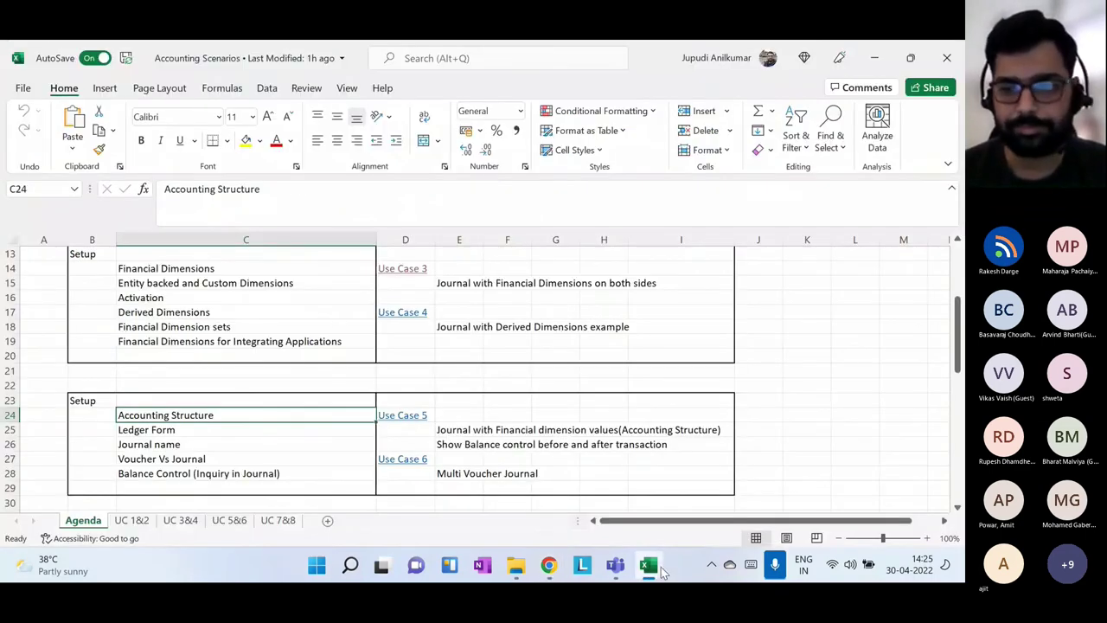
pyautogui.scroll(-1, 176, 415)
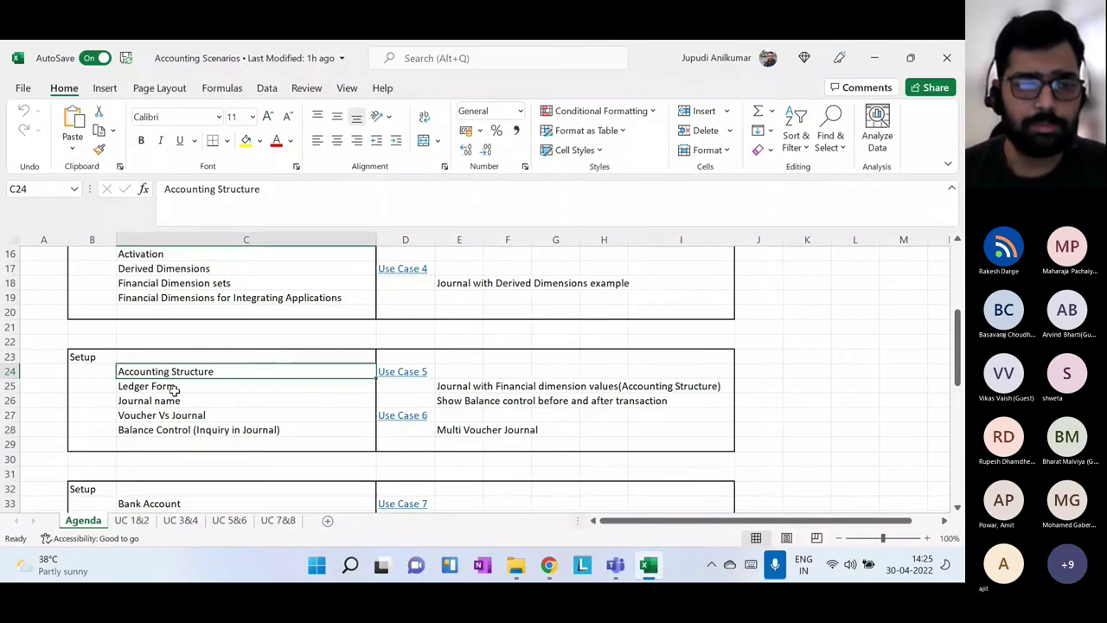
pyautogui.click(180, 386)
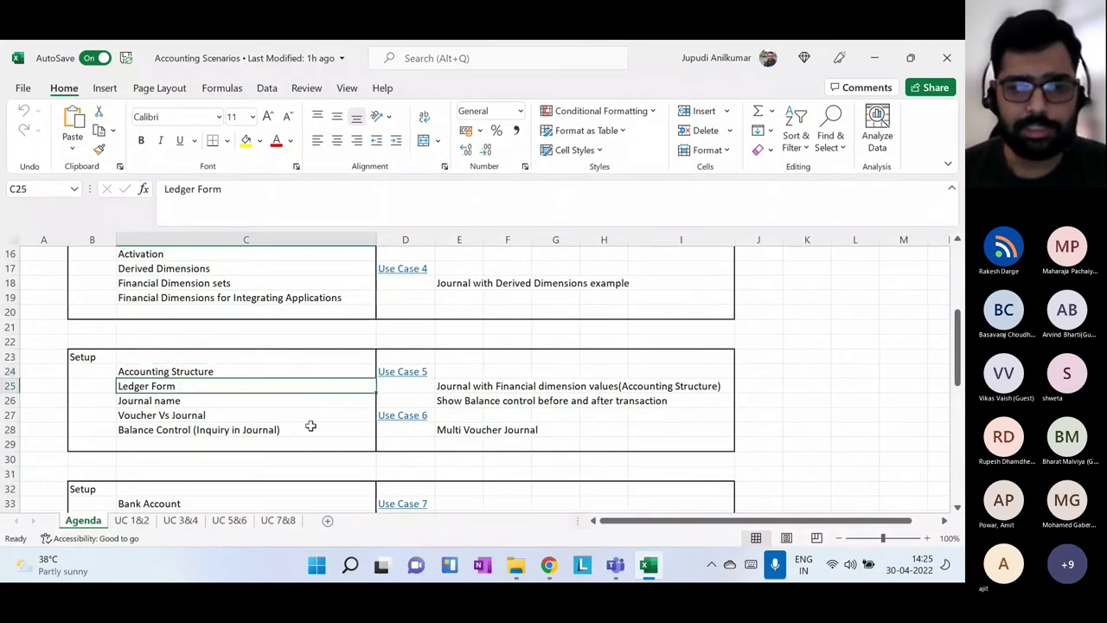
# Return to Finance and Operations and open the Ledger page from the general ledger's ledger setup
pyautogui.click(553, 566)
pyautogui.click(8, 266)
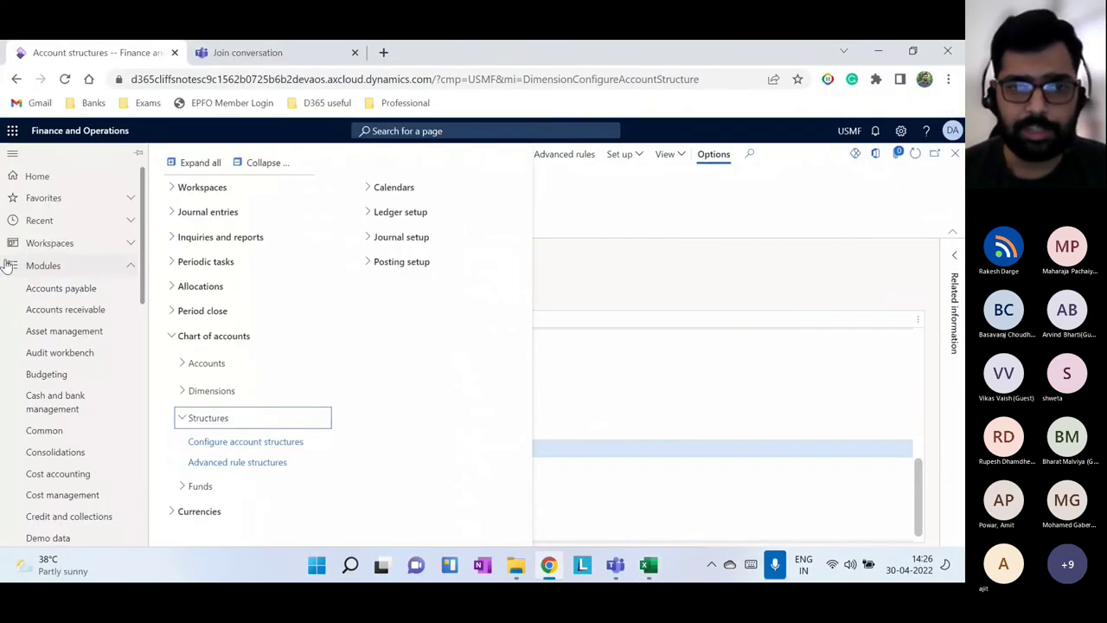
pyautogui.click(398, 213)
pyautogui.click(388, 236)
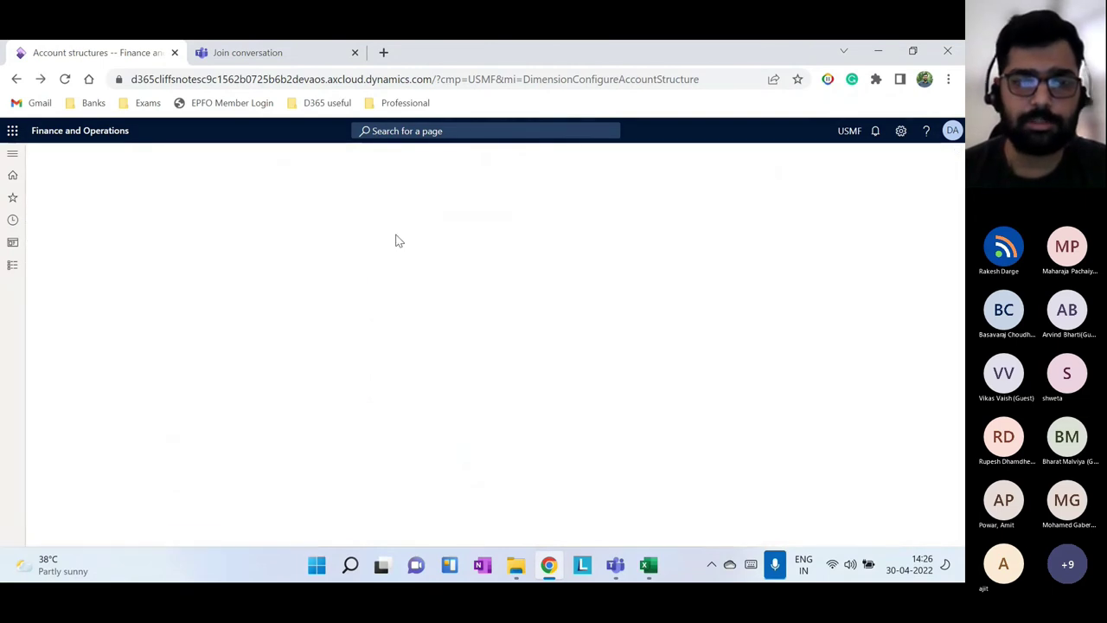
pyautogui.moveTo(396, 240)
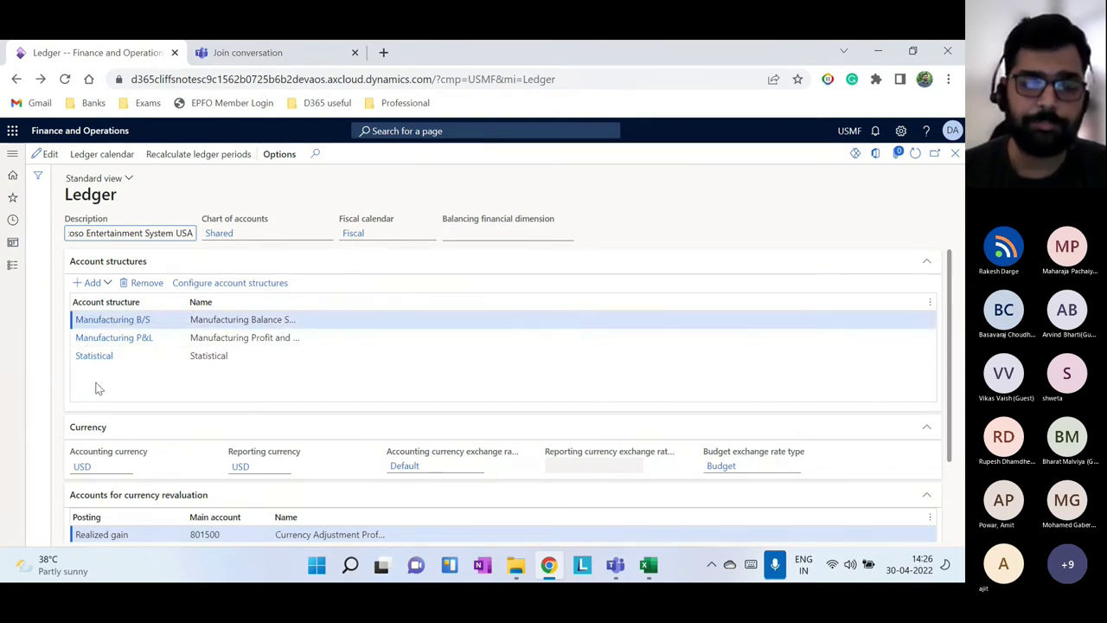
# Review the Ledger page's account structures, currency settings and currency revaluation accounts, then close the page
pyautogui.scroll(-1, 97, 388)
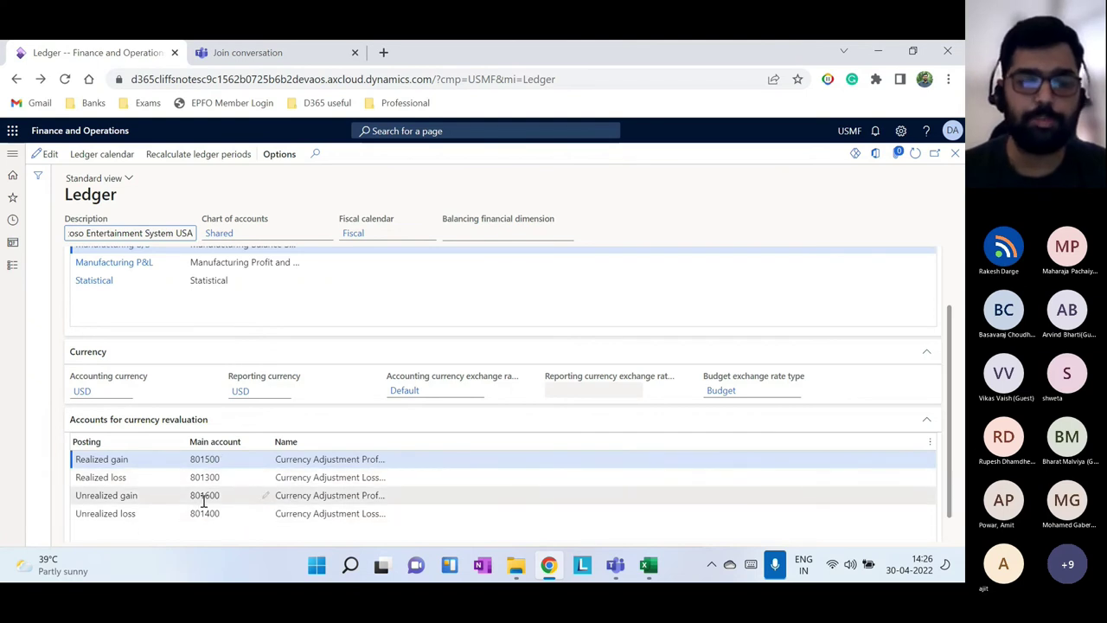
pyautogui.moveTo(204, 501)
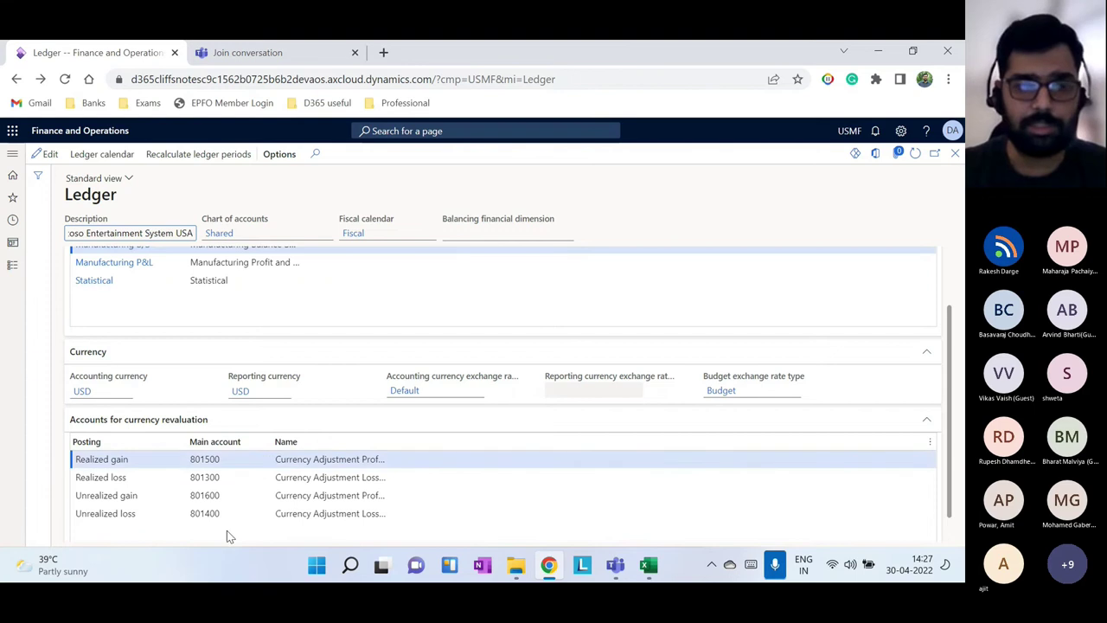
pyautogui.scroll(2, 223, 494)
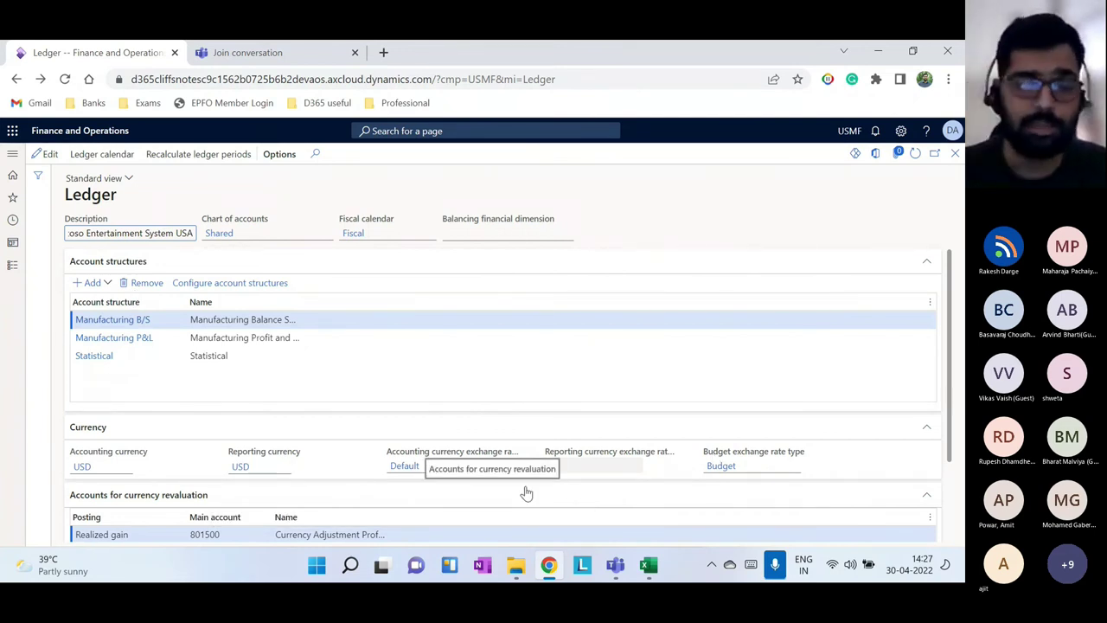
pyautogui.click(950, 158)
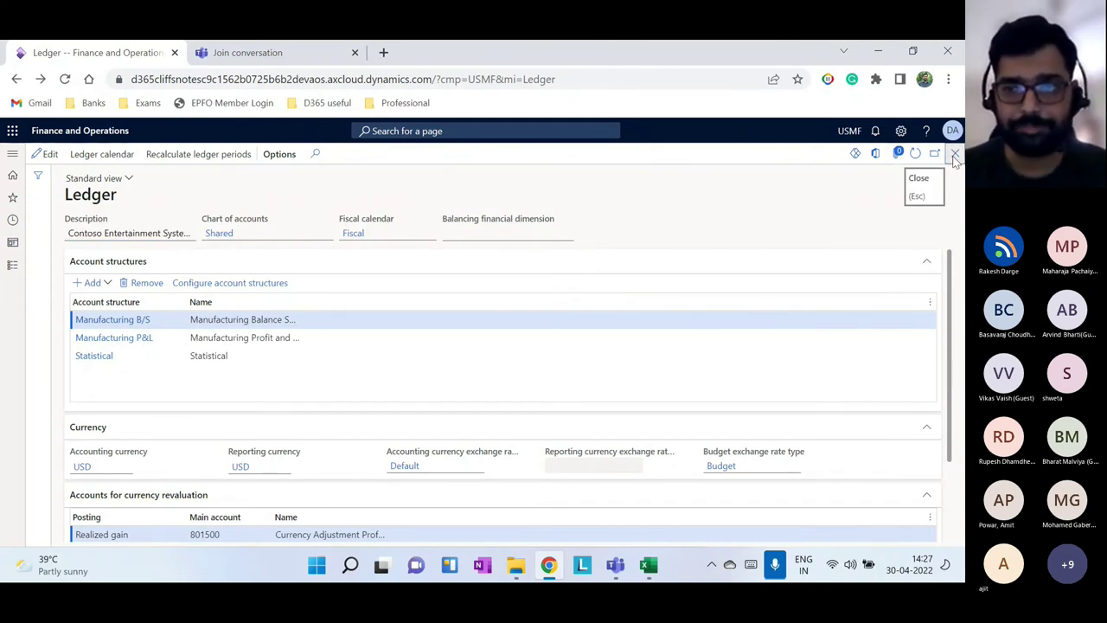
# Select the Journal name topic on the Excel Agenda sheet and open the Journal names page in Finance and Operations
pyautogui.click(657, 566)
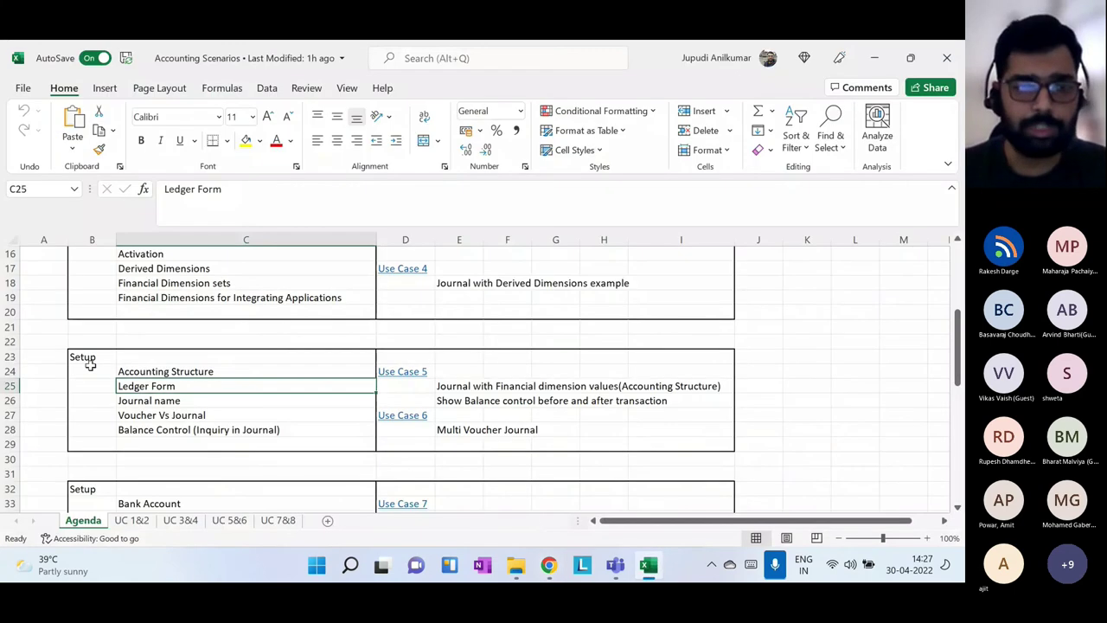
pyautogui.click(152, 399)
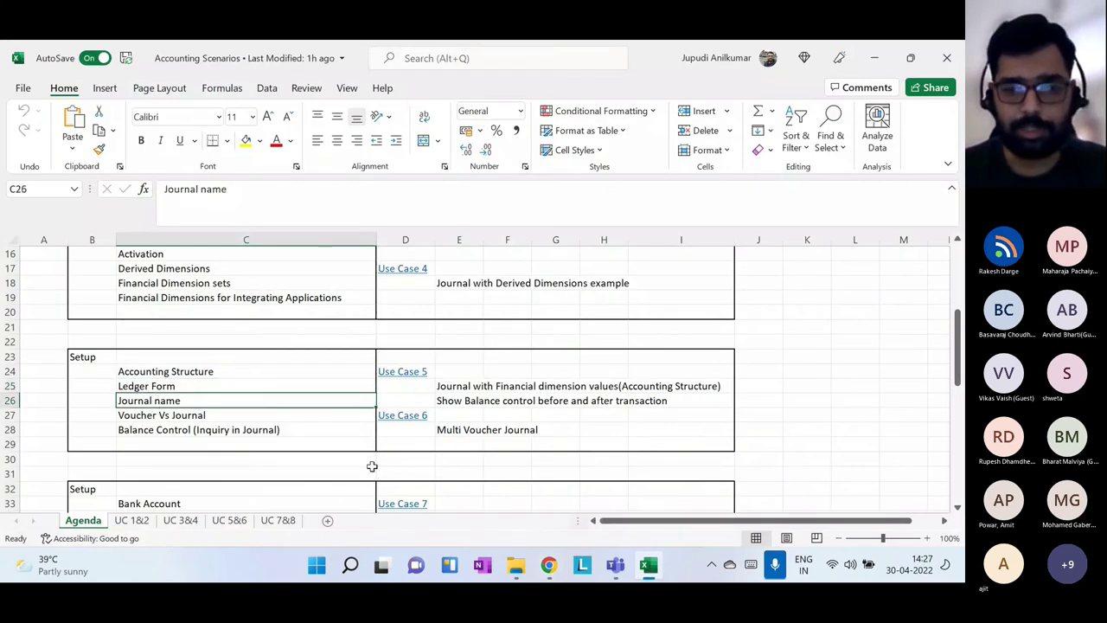
pyautogui.click(549, 566)
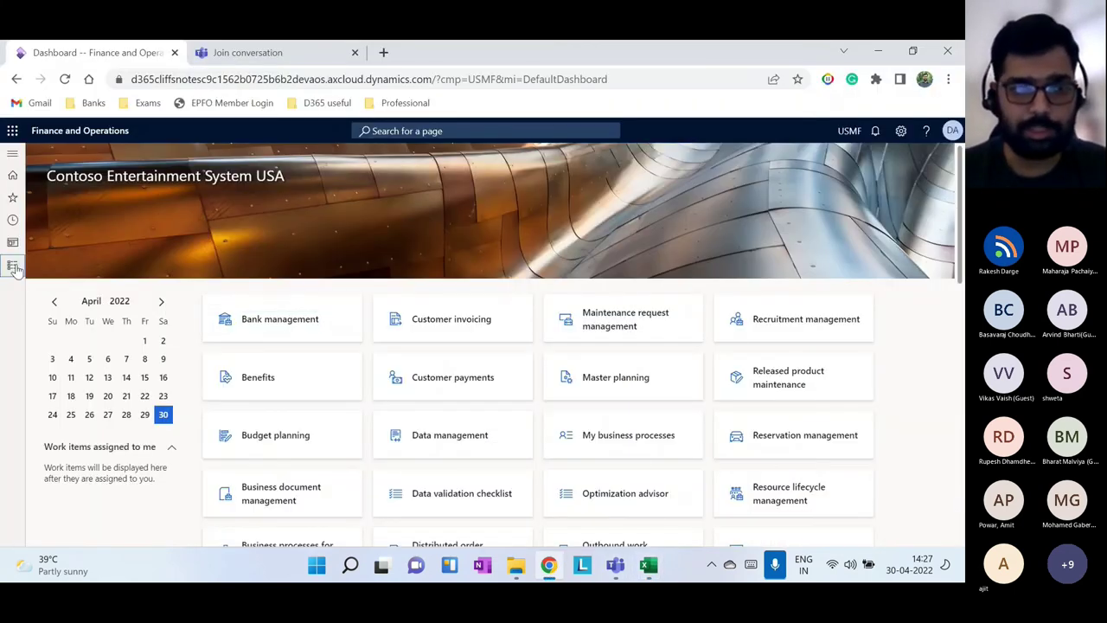
pyautogui.click(14, 265)
pyautogui.click(401, 212)
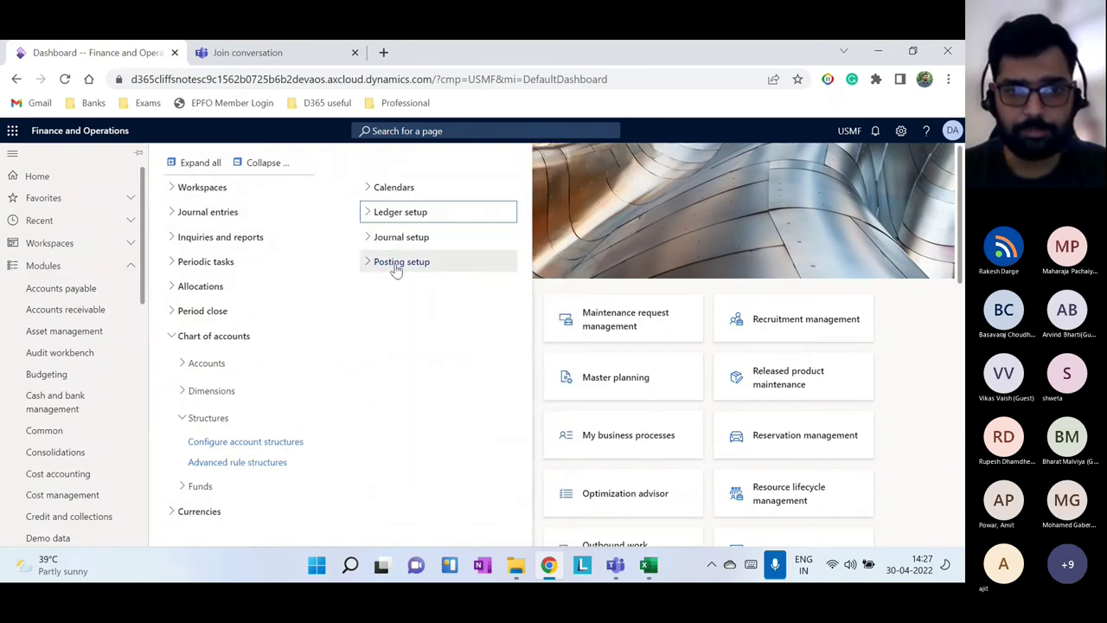
pyautogui.click(402, 237)
pyautogui.click(404, 261)
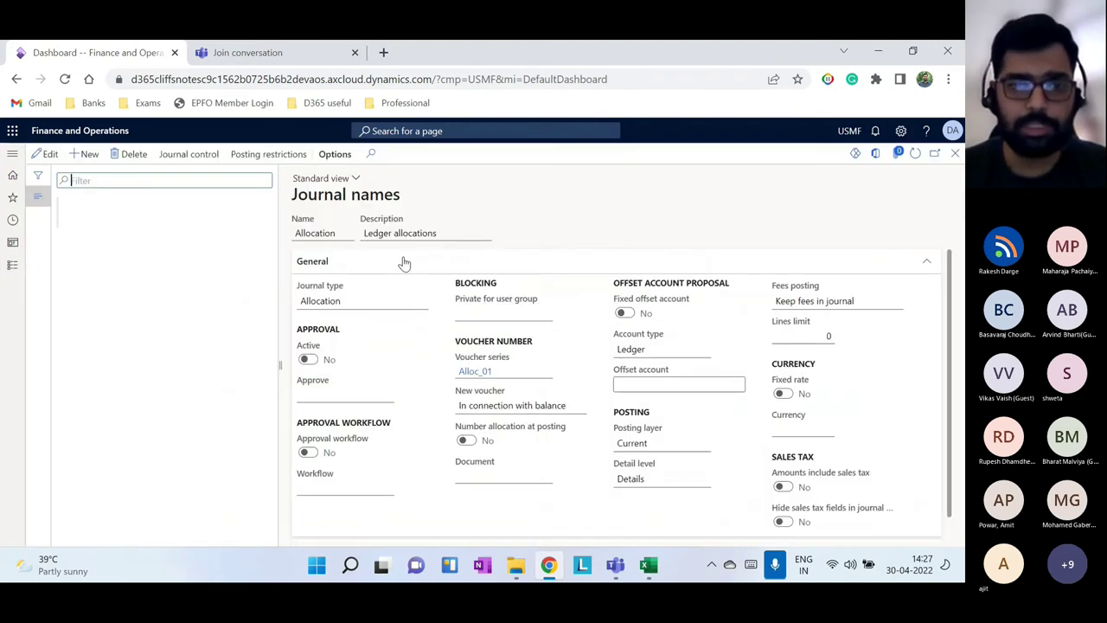
# Review the list of journal names and the general settings of the GenJrn and APInvoice journals
pyautogui.scroll(-3, 94, 489)
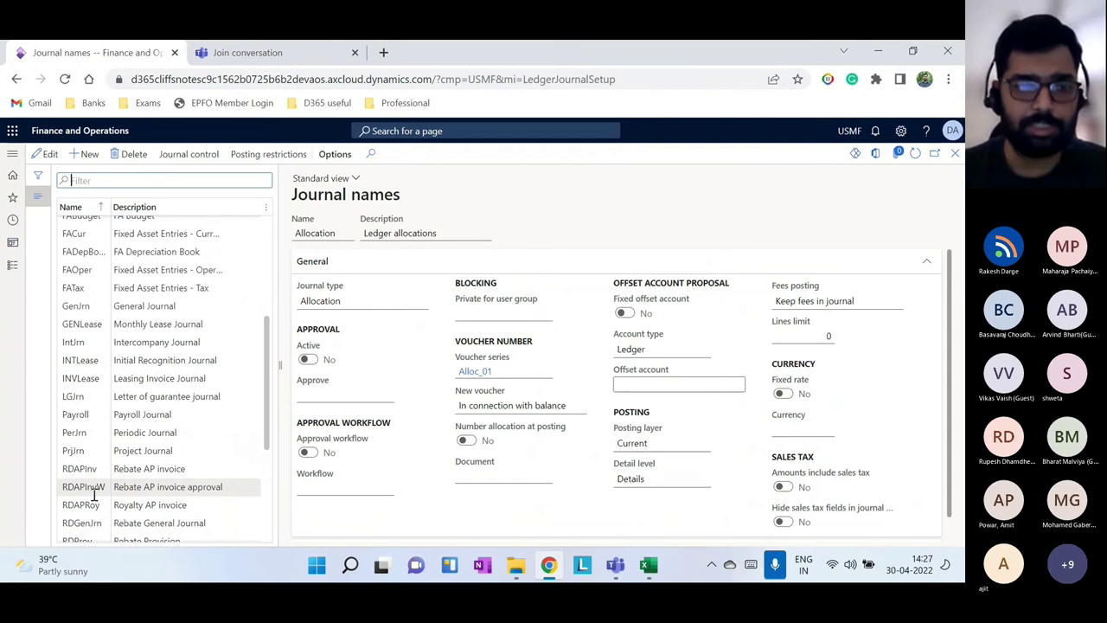
pyautogui.click(158, 305)
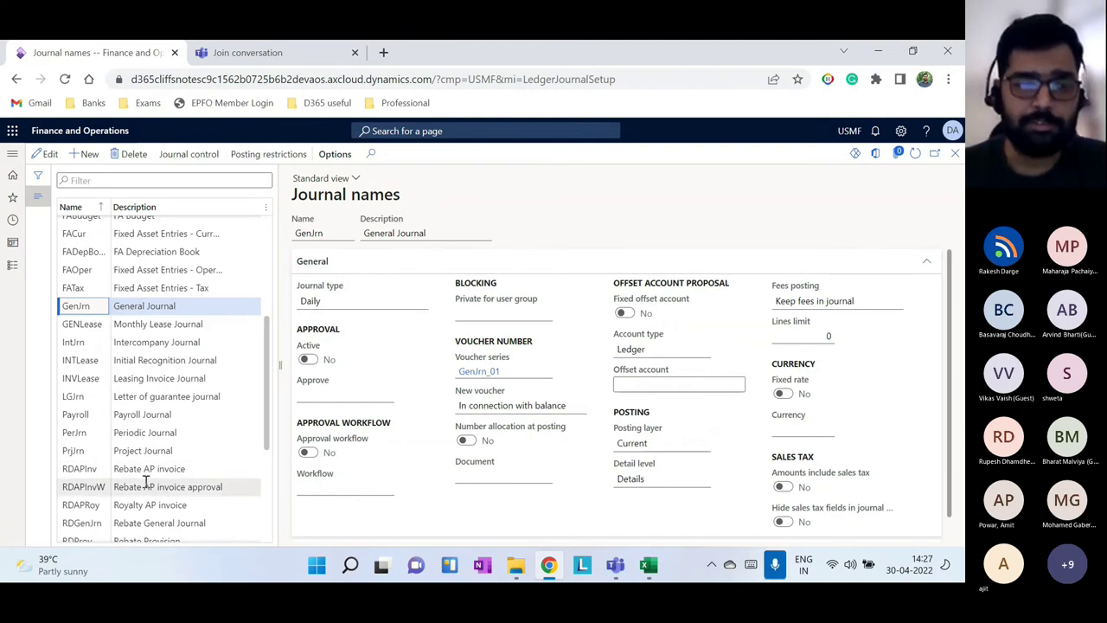
pyautogui.scroll(5, 156, 346)
pyautogui.click(147, 266)
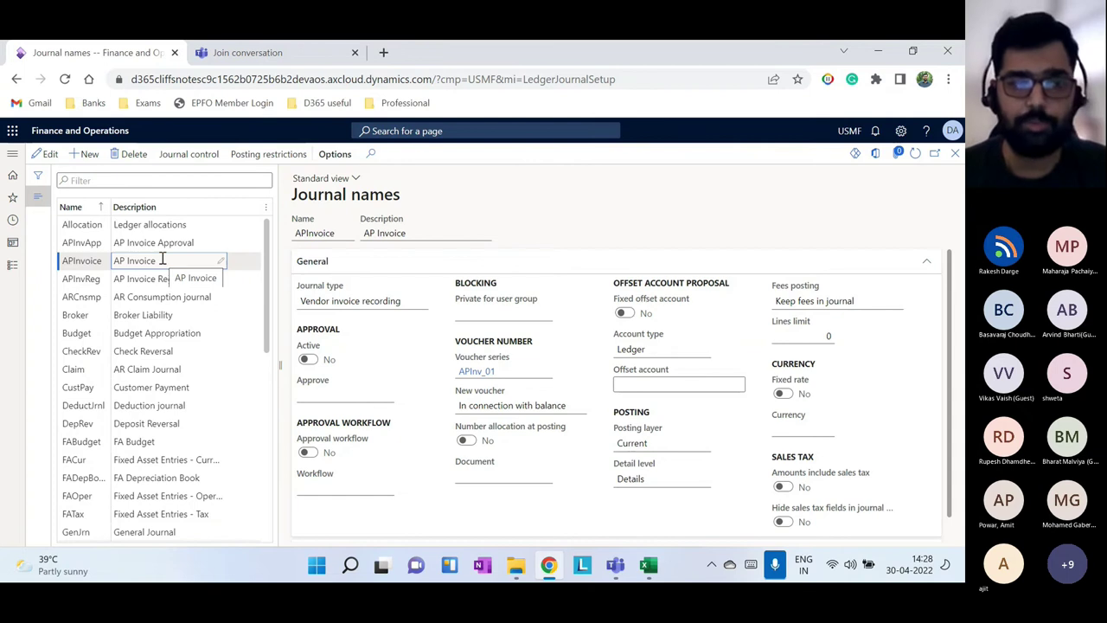
pyautogui.scroll(-3, 179, 407)
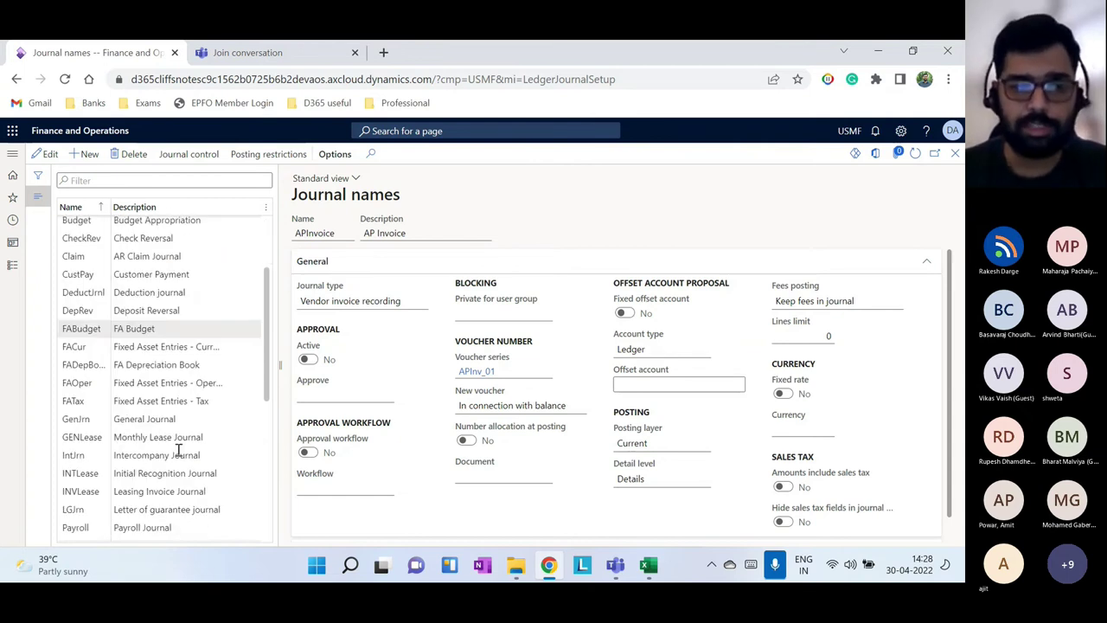
pyautogui.scroll(-5, 170, 487)
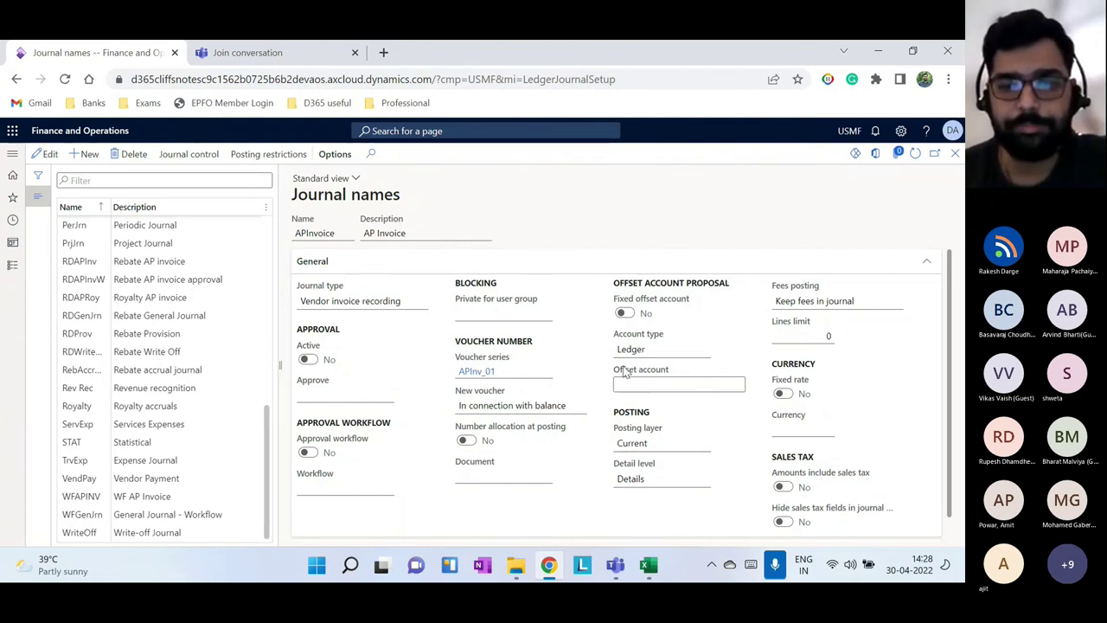
pyautogui.scroll(-1, 684, 364)
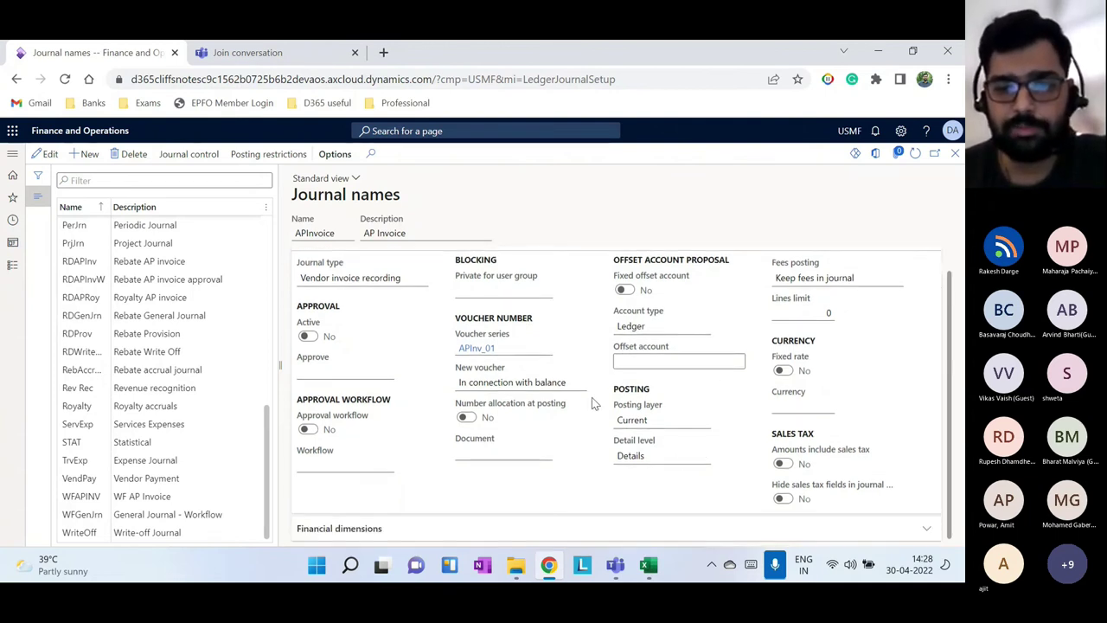
# Switch the APInvoice journal name to edit mode and examine the available posting layer options
pyautogui.moveTo(625, 404); pyautogui.dragTo(665, 416)
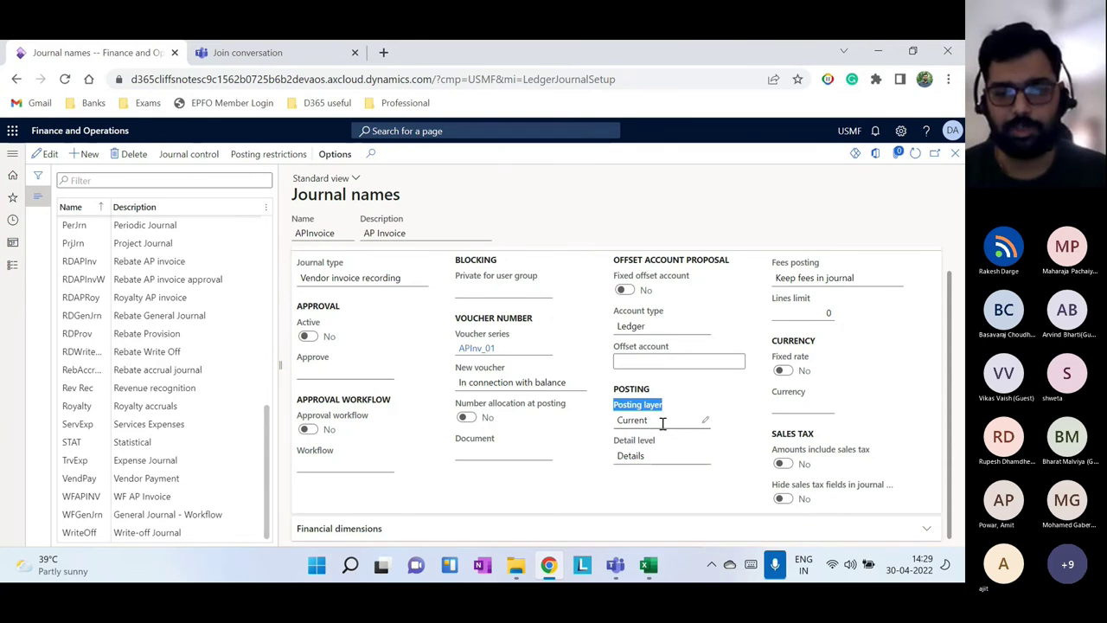
pyautogui.moveTo(667, 423)
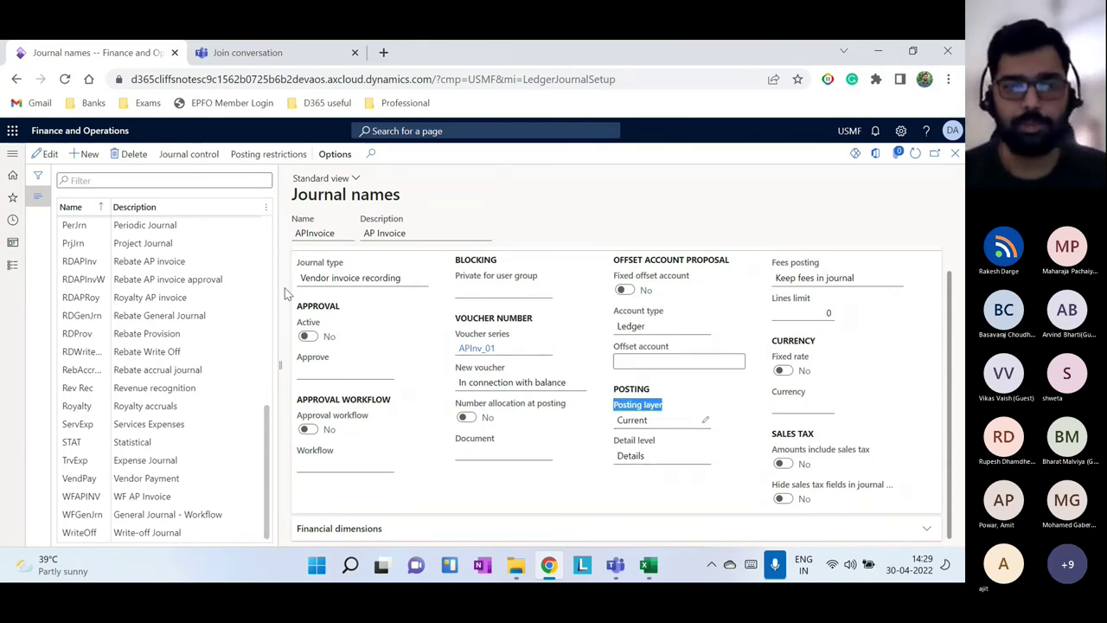
pyautogui.click(45, 153)
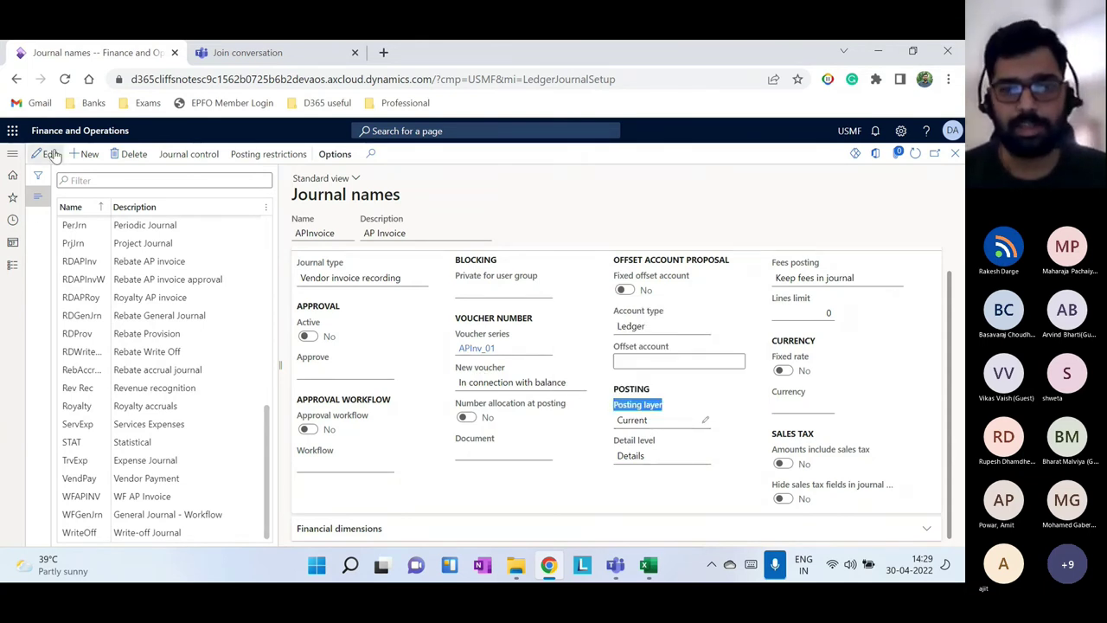
pyautogui.click(702, 419)
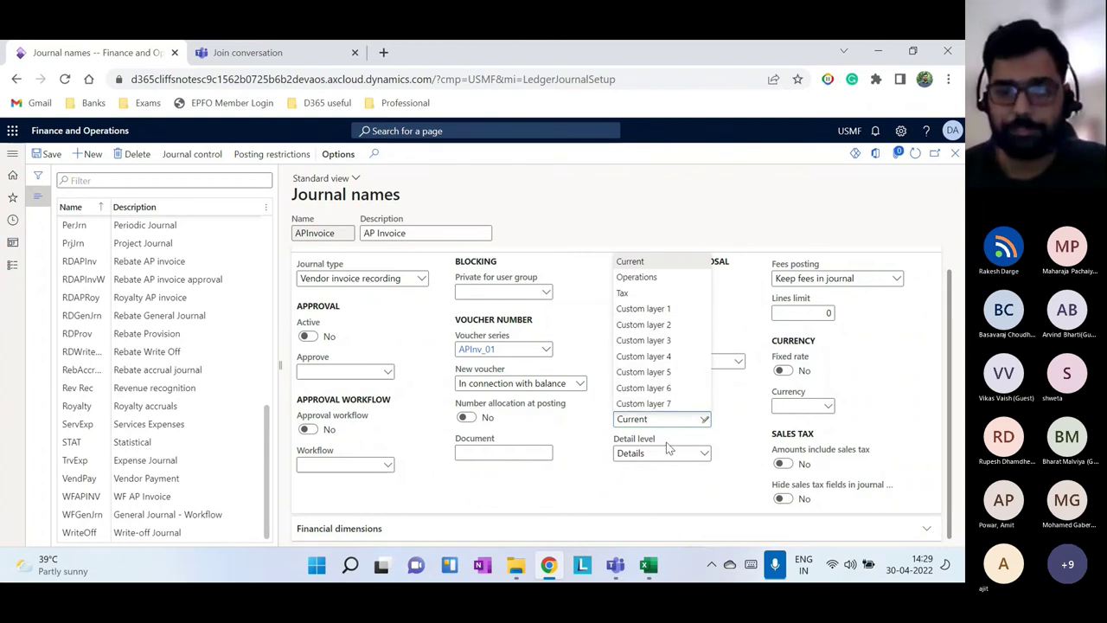
pyautogui.click(668, 480)
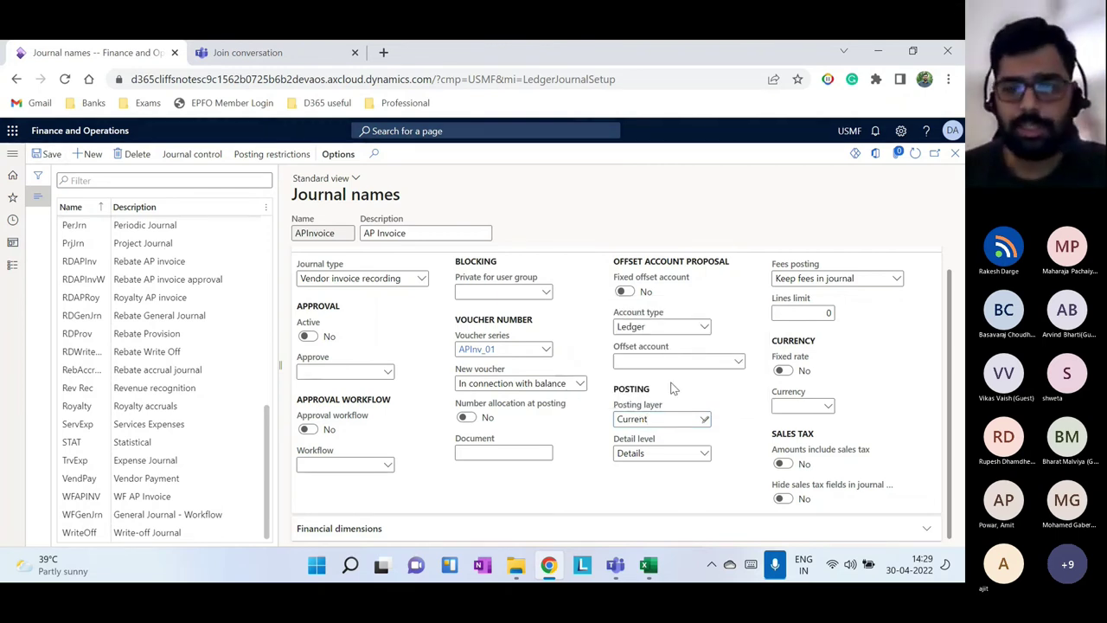
pyautogui.moveTo(667, 417)
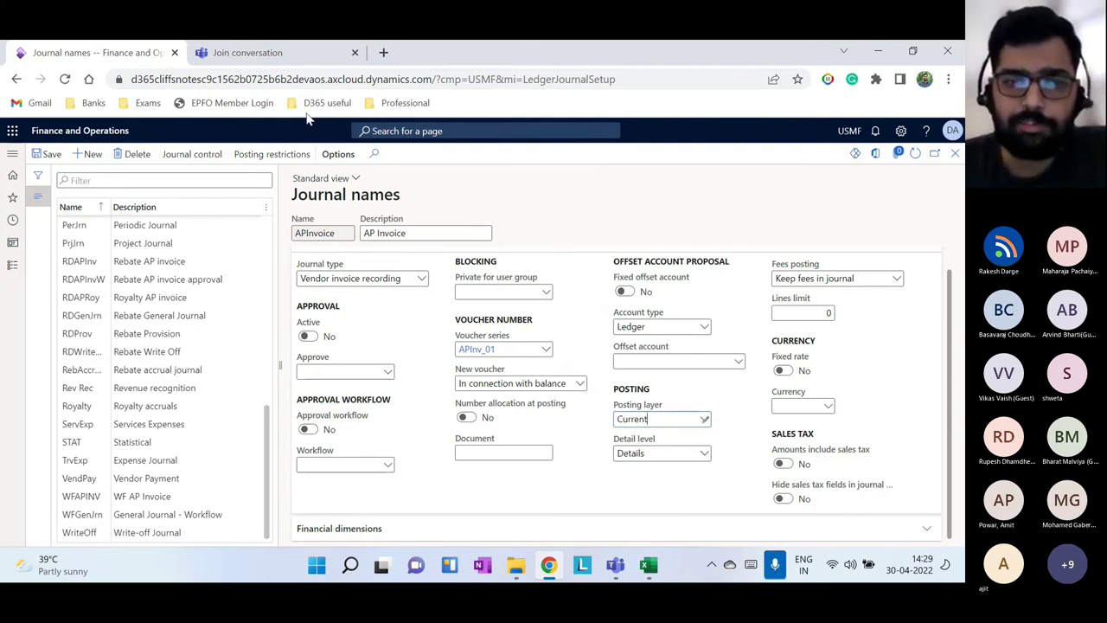
# Examine the posting restrictions and journal control settings of the APInvoice journal name, closing each without changes
pyautogui.click(272, 154)
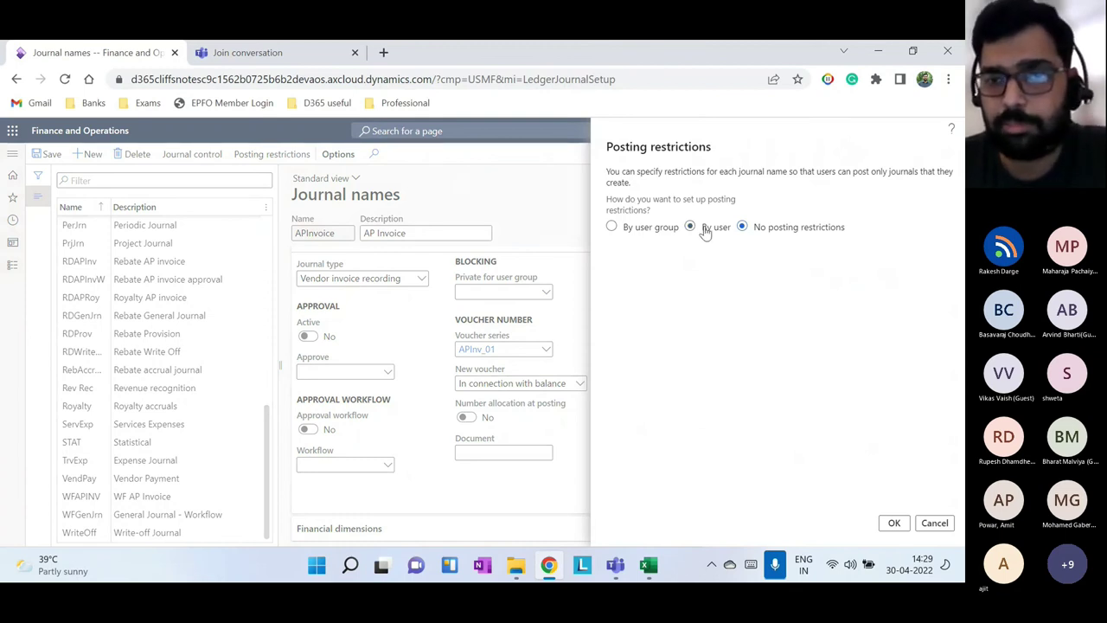
pyautogui.click(935, 522)
pyautogui.click(192, 156)
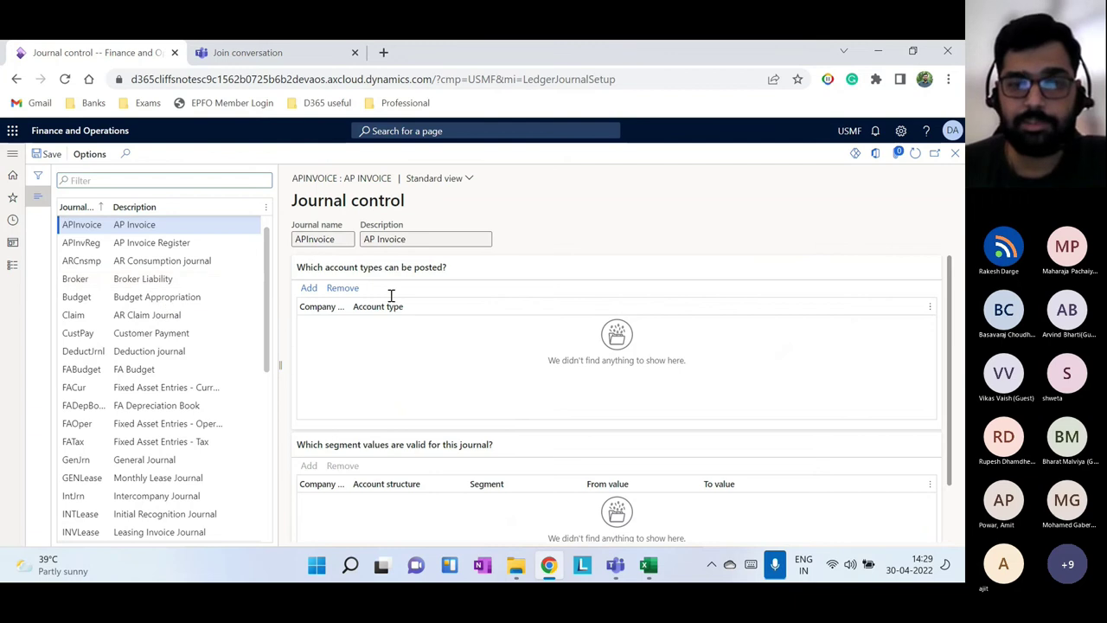
pyautogui.click(956, 155)
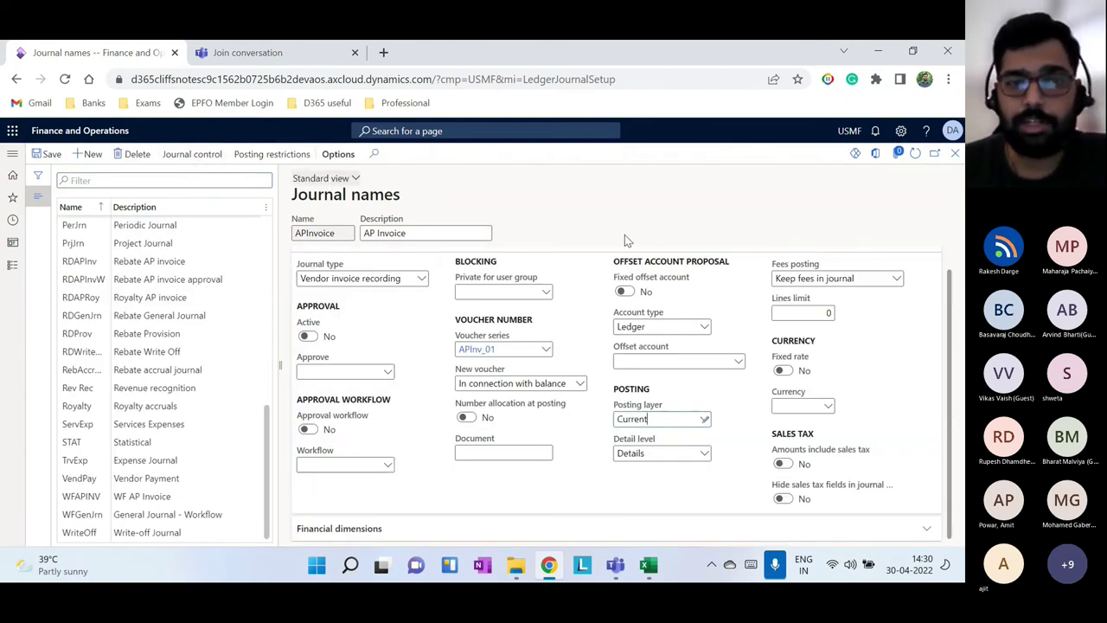
# Select the Voucher Vs Journal topic on the Excel Agenda sheet and open the General journals page in Finance and Operations
pyautogui.click(660, 559)
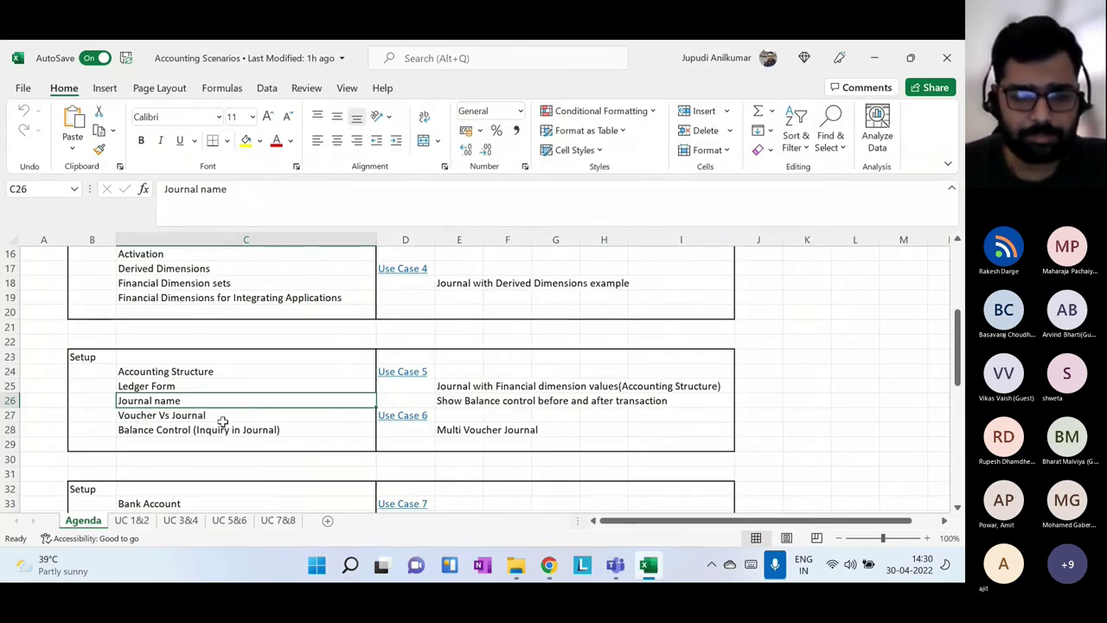
pyautogui.click(189, 416)
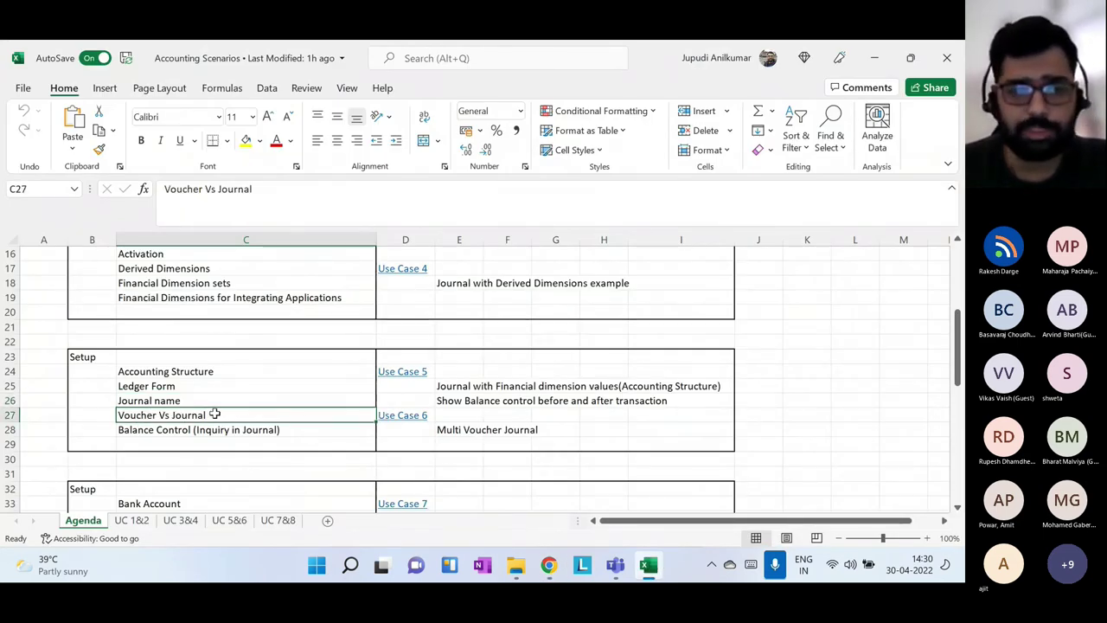
pyautogui.click(559, 567)
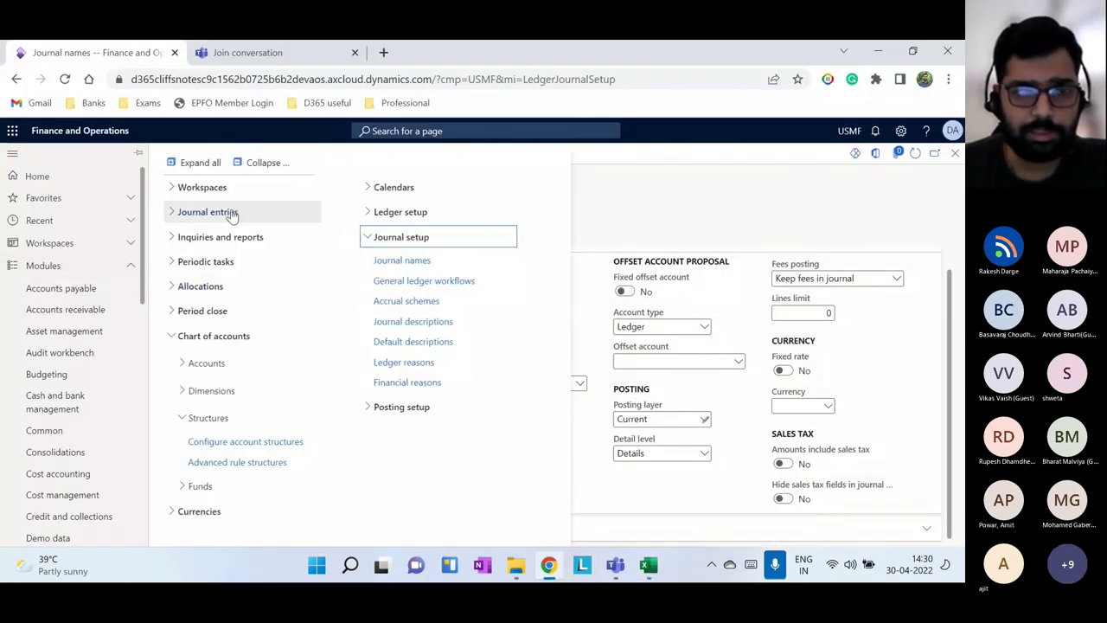
pyautogui.click(228, 215)
pyautogui.click(227, 235)
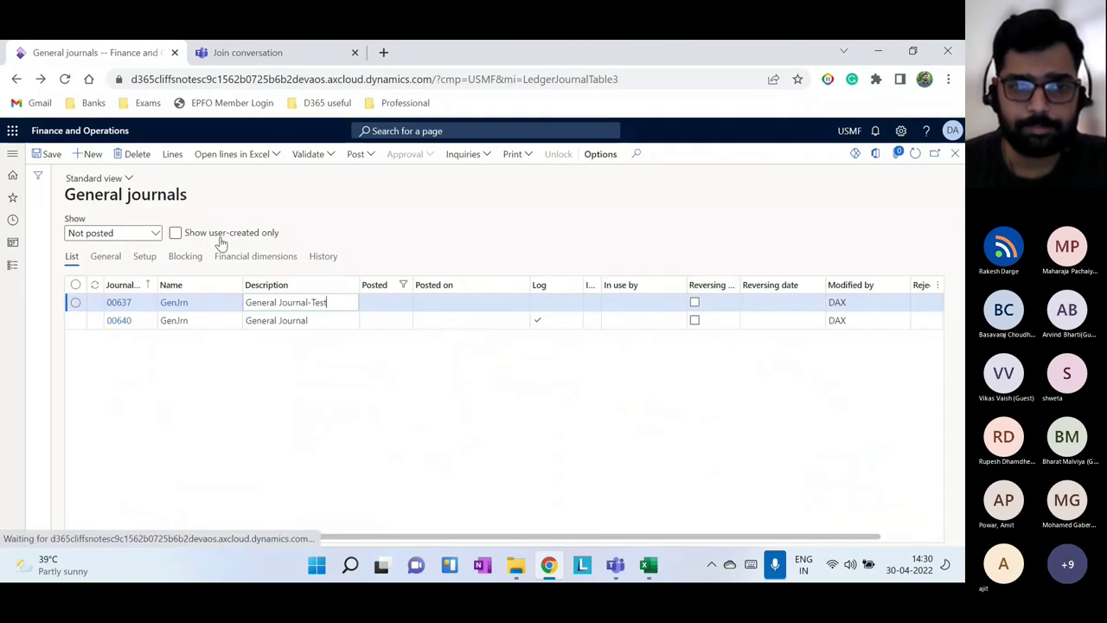
# Create a new general journal with the name GenJrn, open its lines, and close and reopen the journal voucher
pyautogui.click(92, 154)
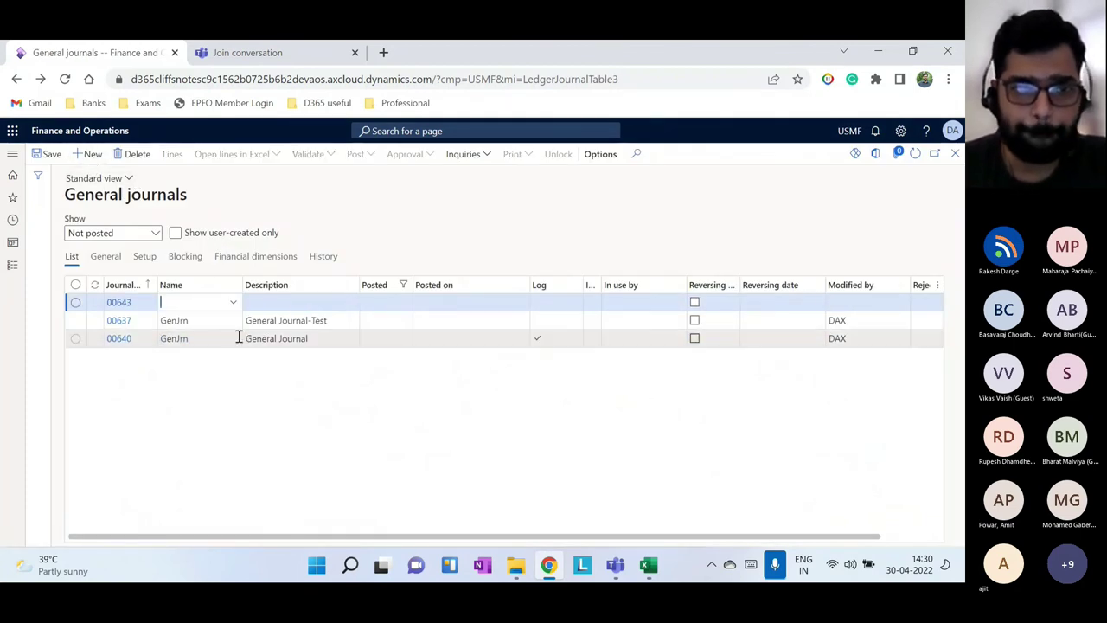
pyautogui.click(234, 303)
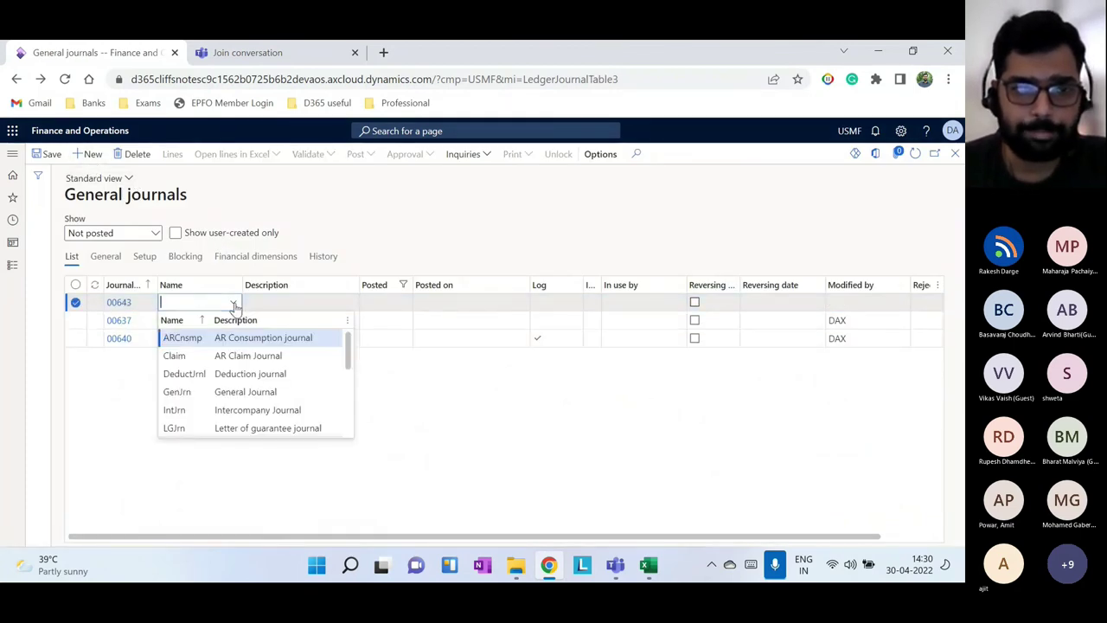
pyautogui.click(215, 391)
pyautogui.click(172, 154)
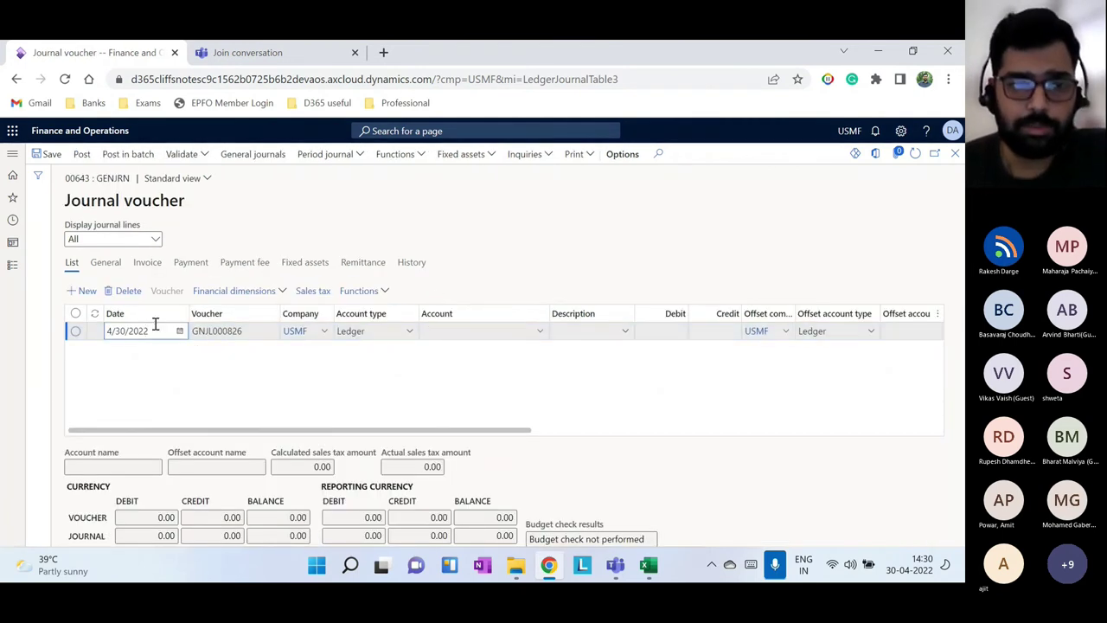
pyautogui.press('Tab')
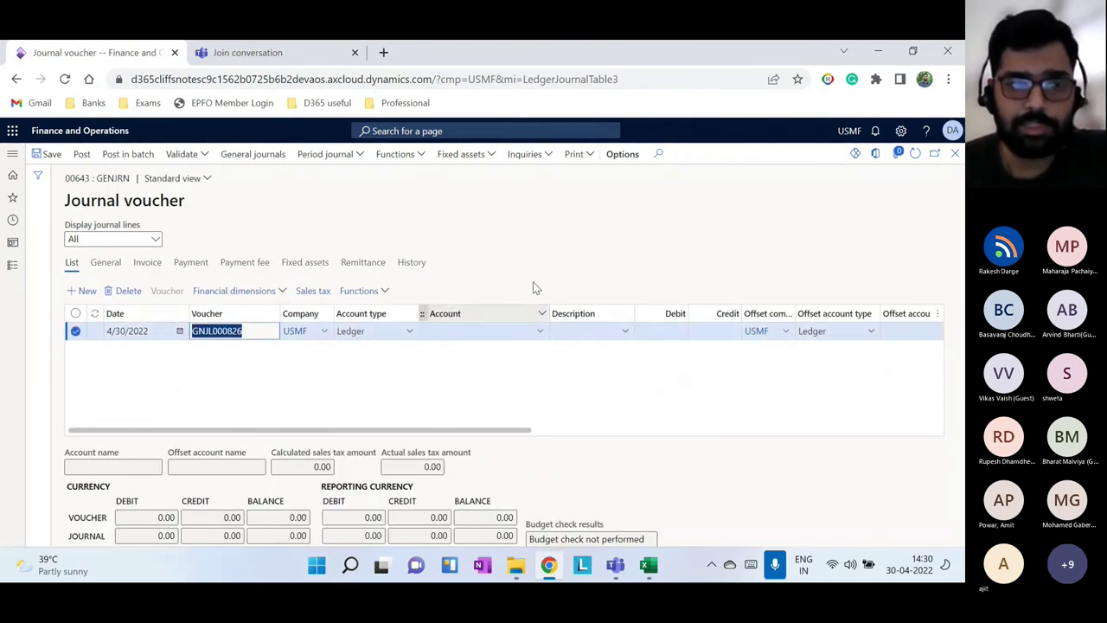
pyautogui.click(955, 153)
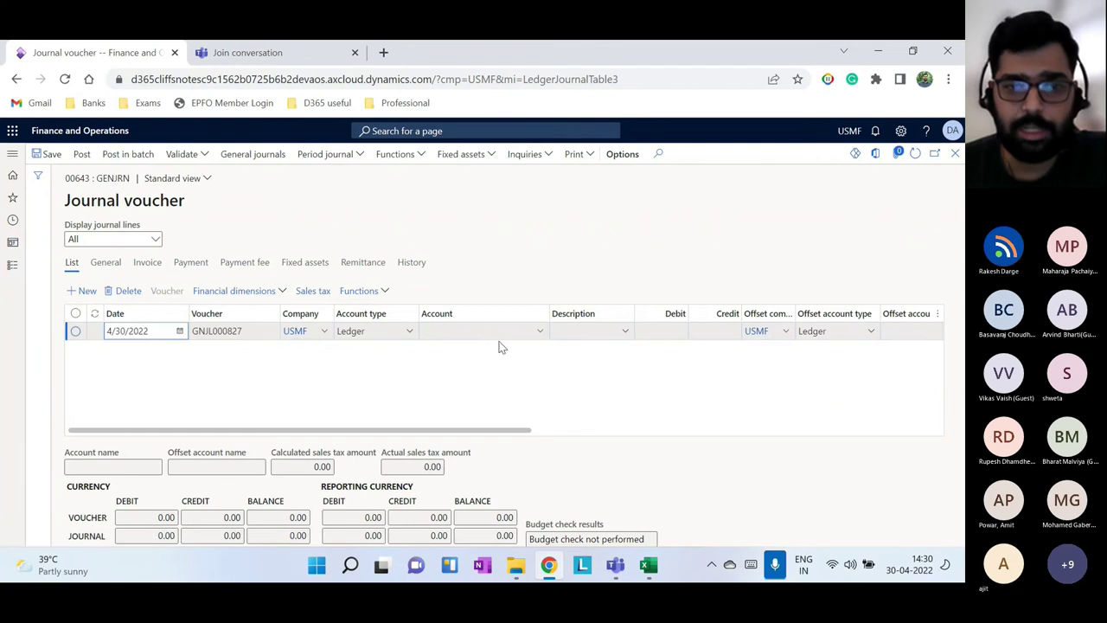
# Set the voucher line's account to main account 110110 Bank Account and enter a credit of 400
pyautogui.click(529, 329)
pyautogui.click(540, 330)
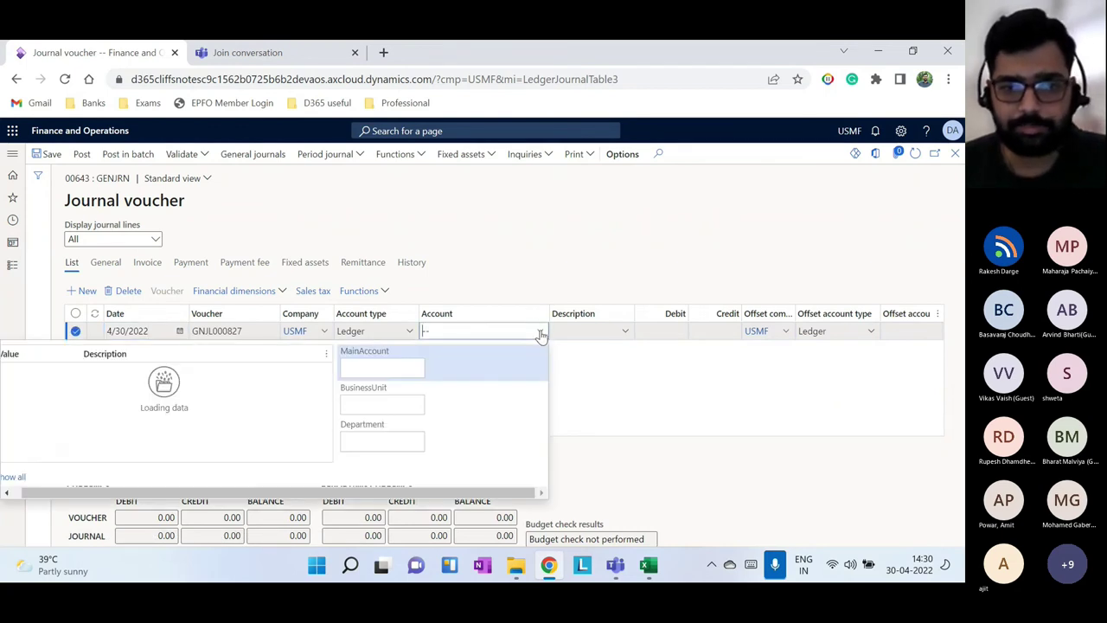
pyautogui.click(279, 371)
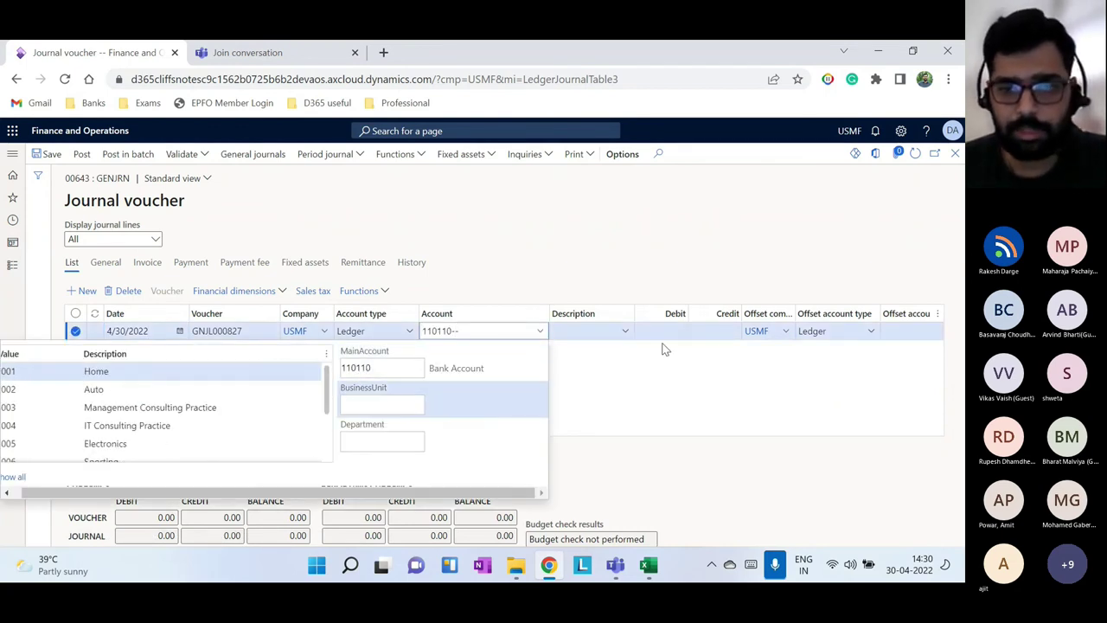
pyautogui.click(712, 331)
pyautogui.write('400')
# Set the bank voucher line's offset account to main account 601510 Internet Expense
pyautogui.moveTo(516, 430); pyautogui.dragTo(641, 431)
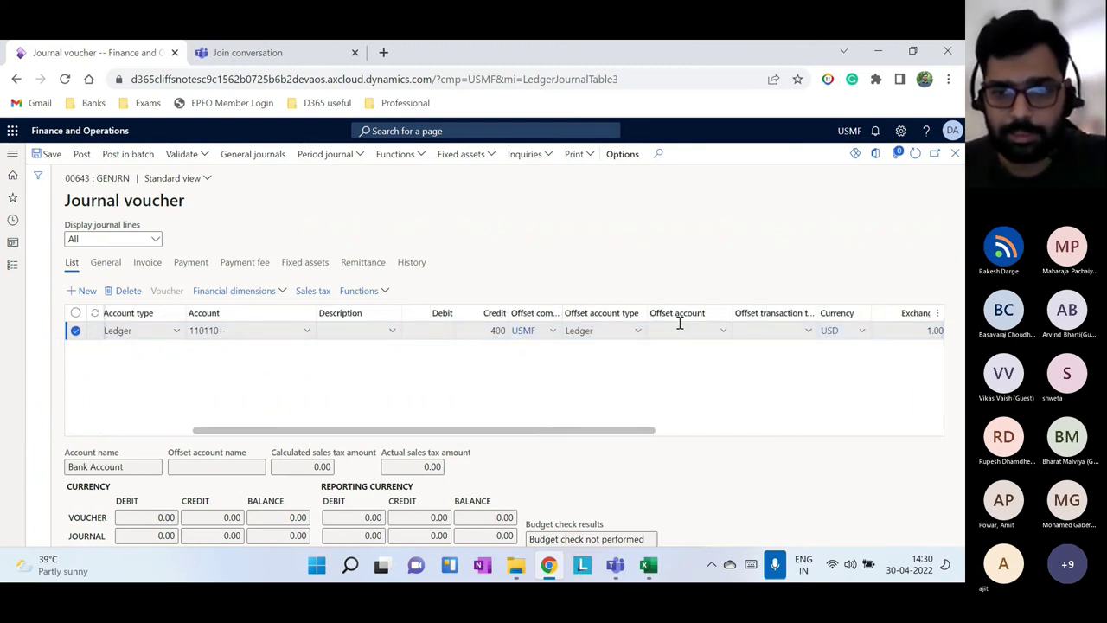
pyautogui.click(685, 329)
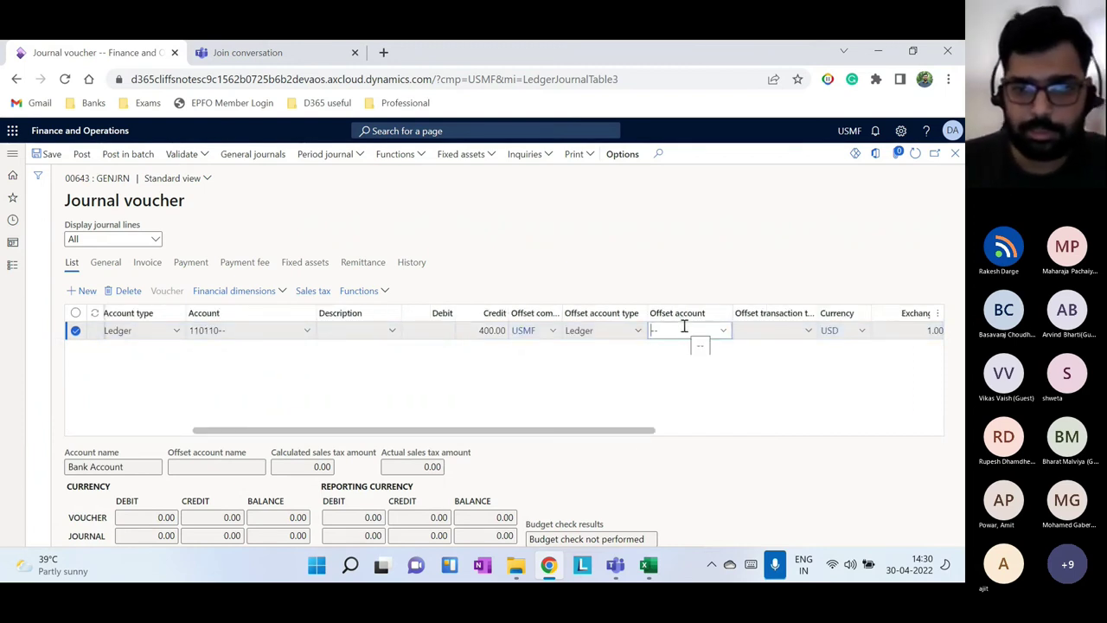
pyautogui.click(722, 331)
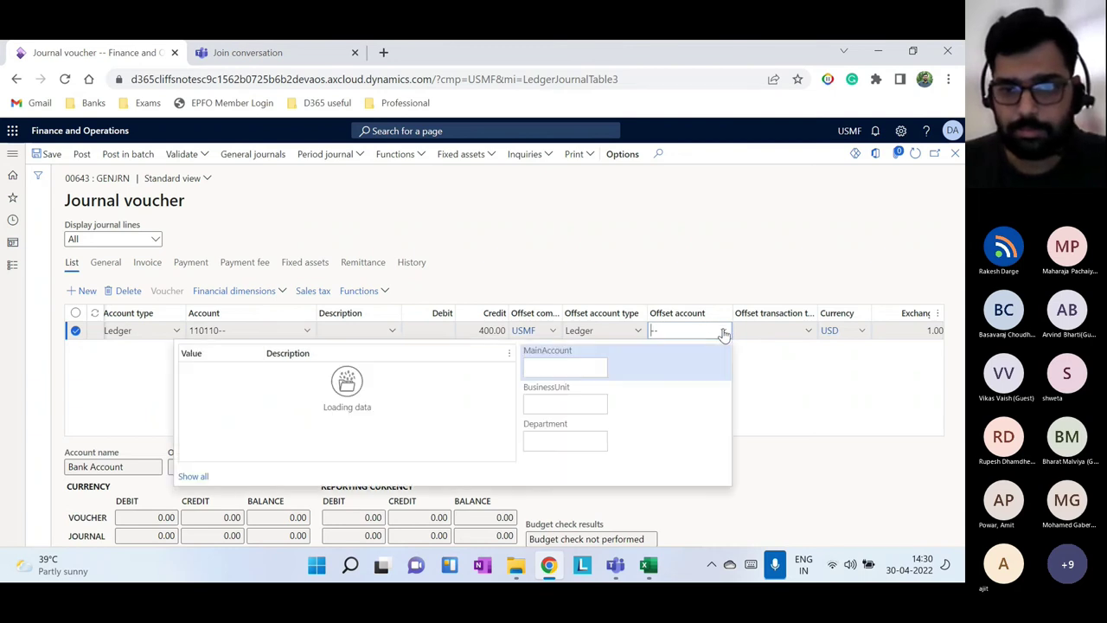
pyautogui.click(548, 367)
pyautogui.write('internet')
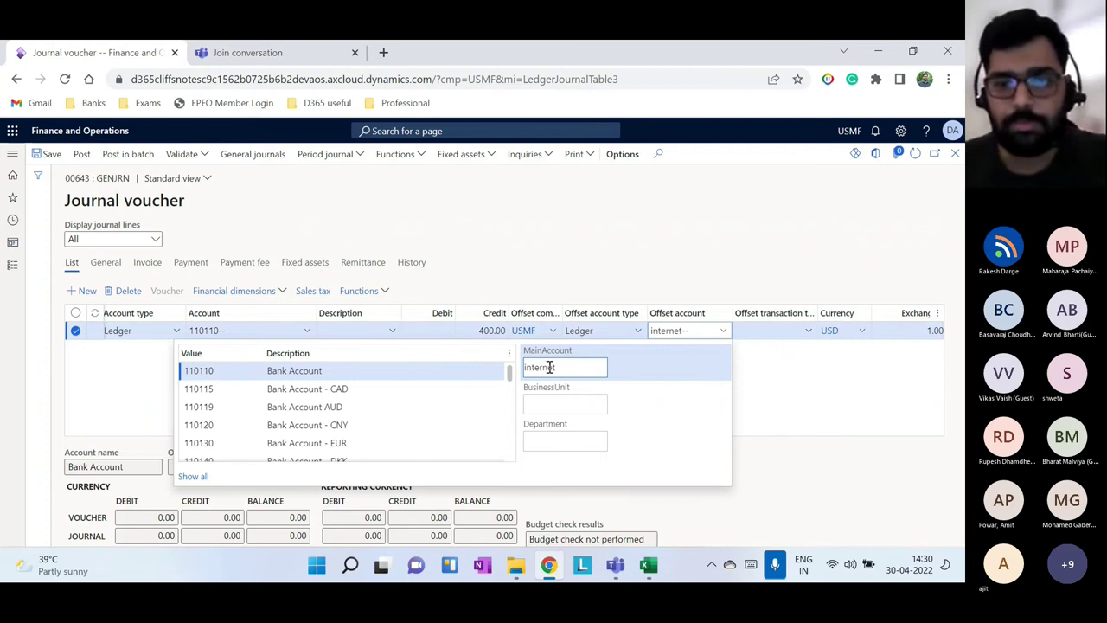
pyautogui.click(287, 370)
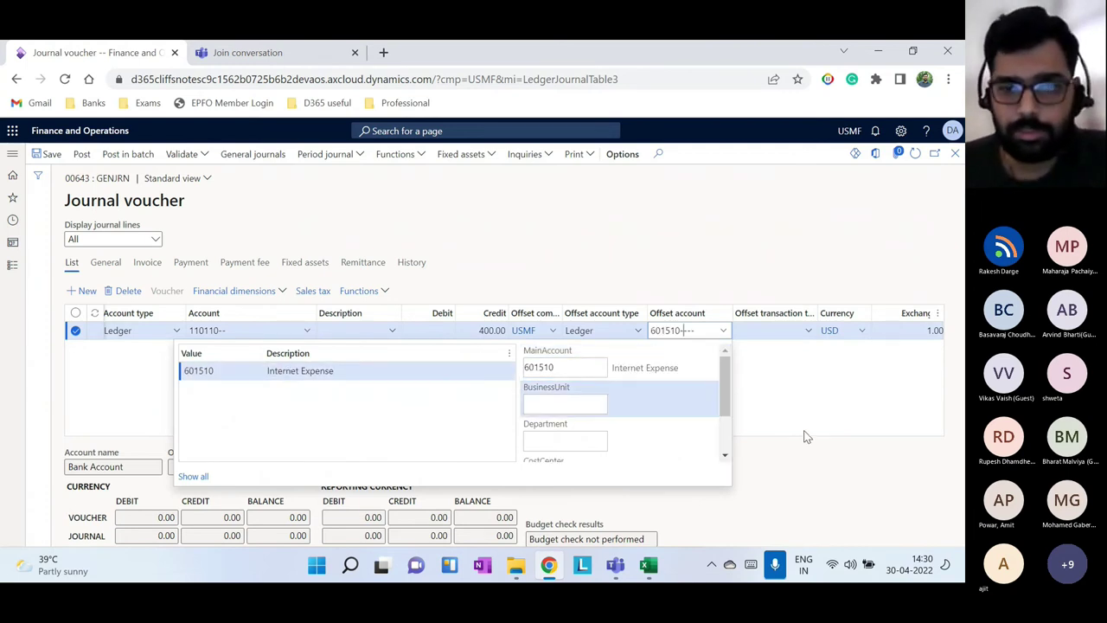
pyautogui.click(804, 437)
pyautogui.moveTo(608, 431); pyautogui.dragTo(311, 413)
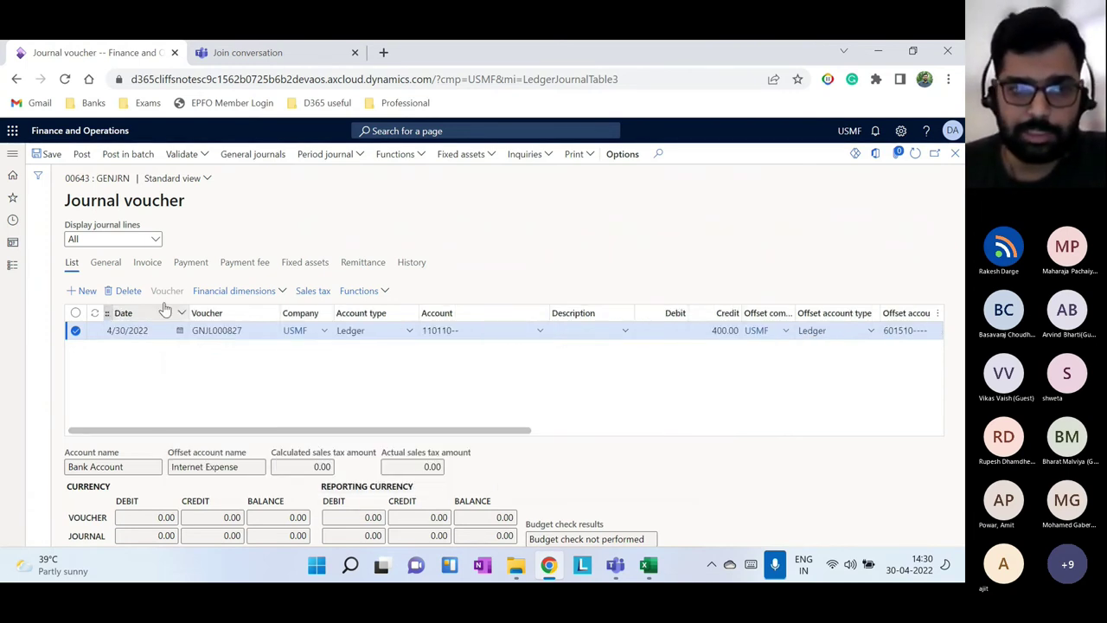
# Add a second voucher line with account 110110 Bank Account and a credit of 400, and open its offset account lookup
pyautogui.click(80, 291)
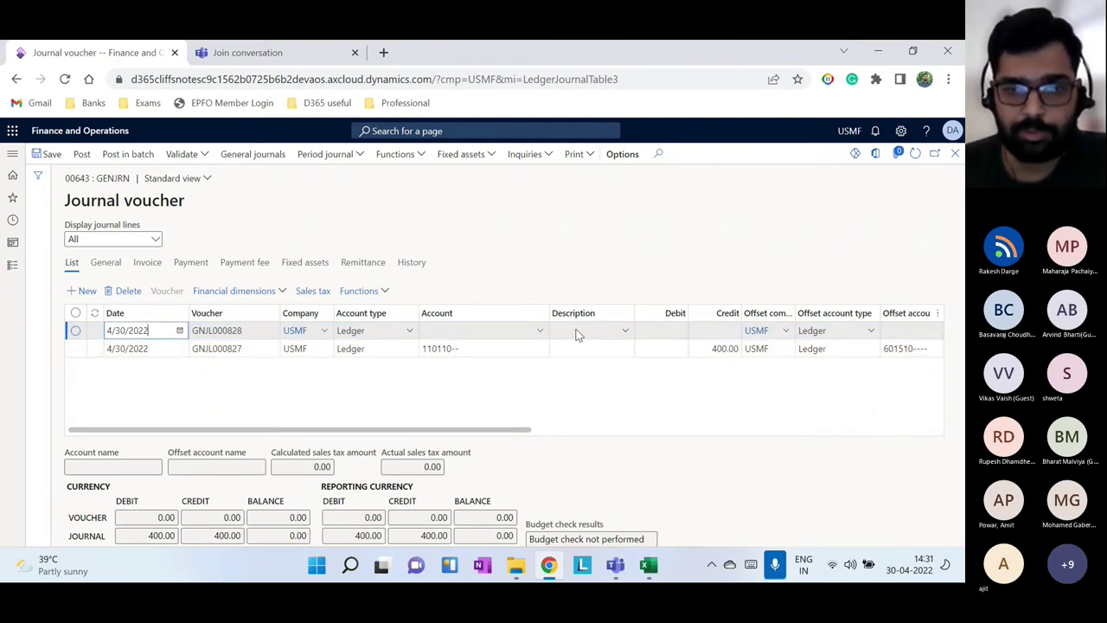
pyautogui.click(541, 334)
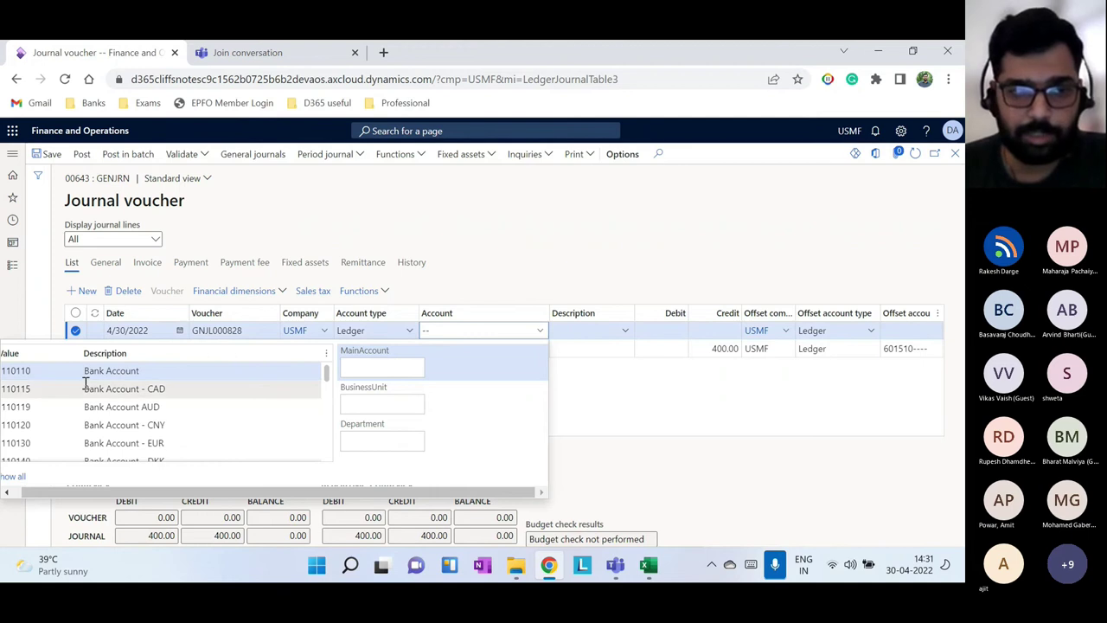
pyautogui.click(91, 372)
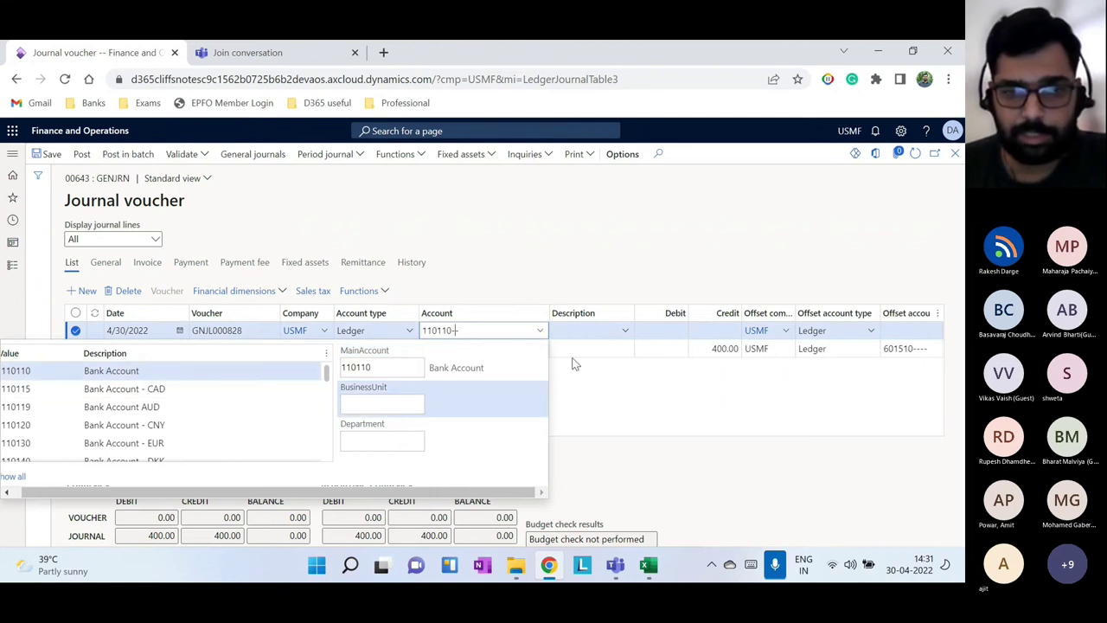
pyautogui.click(615, 415)
pyautogui.moveTo(522, 433); pyautogui.dragTo(688, 446)
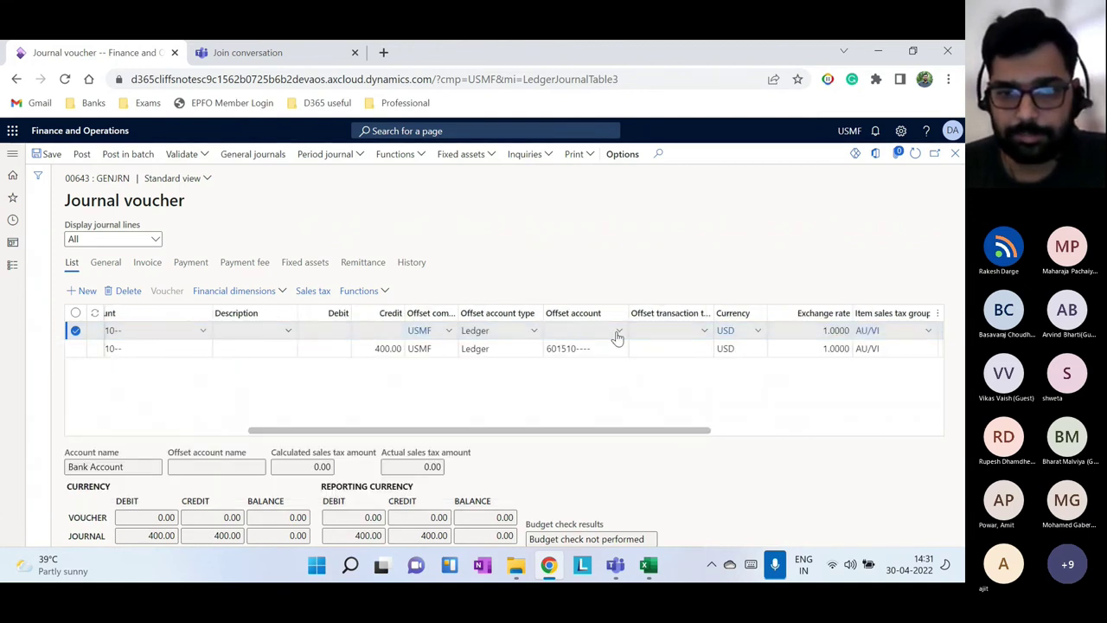
pyautogui.click(363, 330)
pyautogui.write('4')
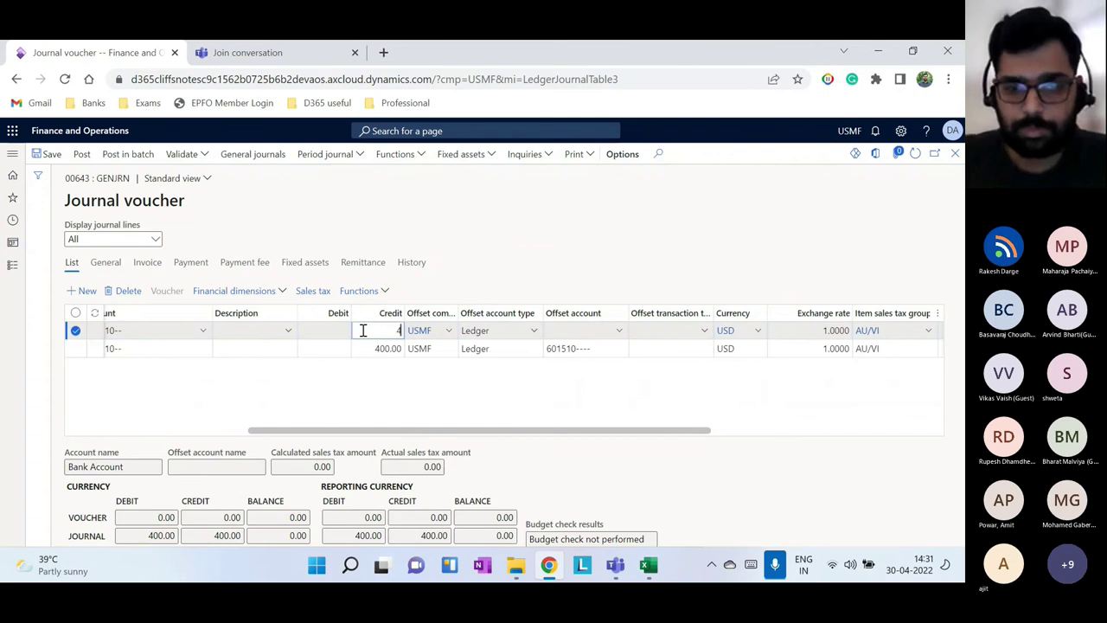
pyautogui.write('00')
pyautogui.click(411, 370)
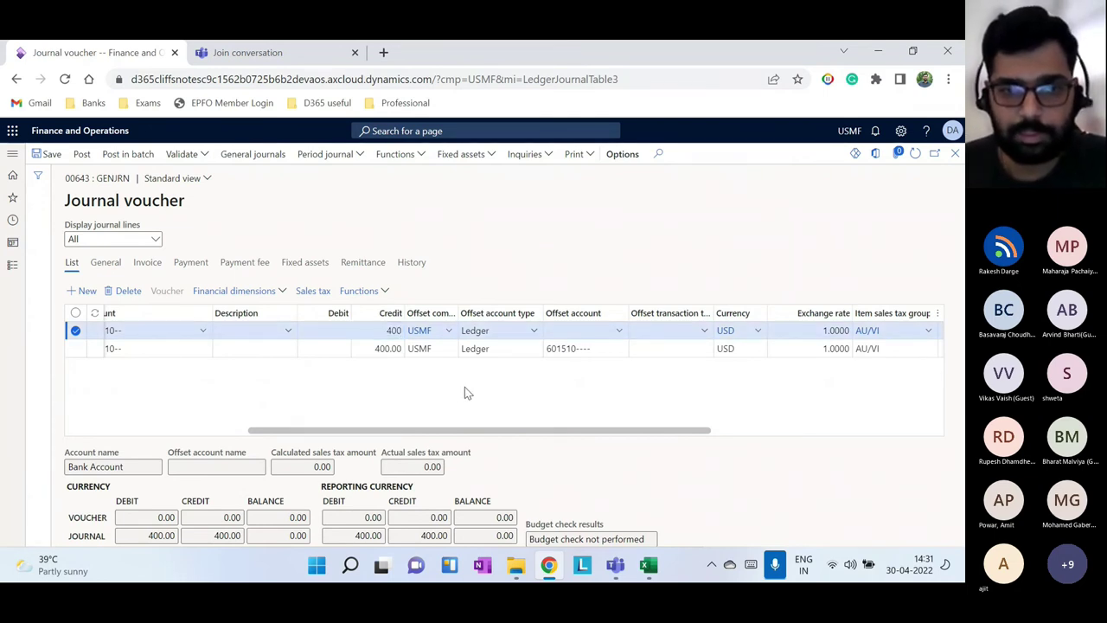
pyautogui.moveTo(498, 427)
pyautogui.mouseDown()
pyautogui.moveTo(435, 430)
pyautogui.moveTo(512, 430)
pyautogui.mouseUp()
pyautogui.click(613, 330)
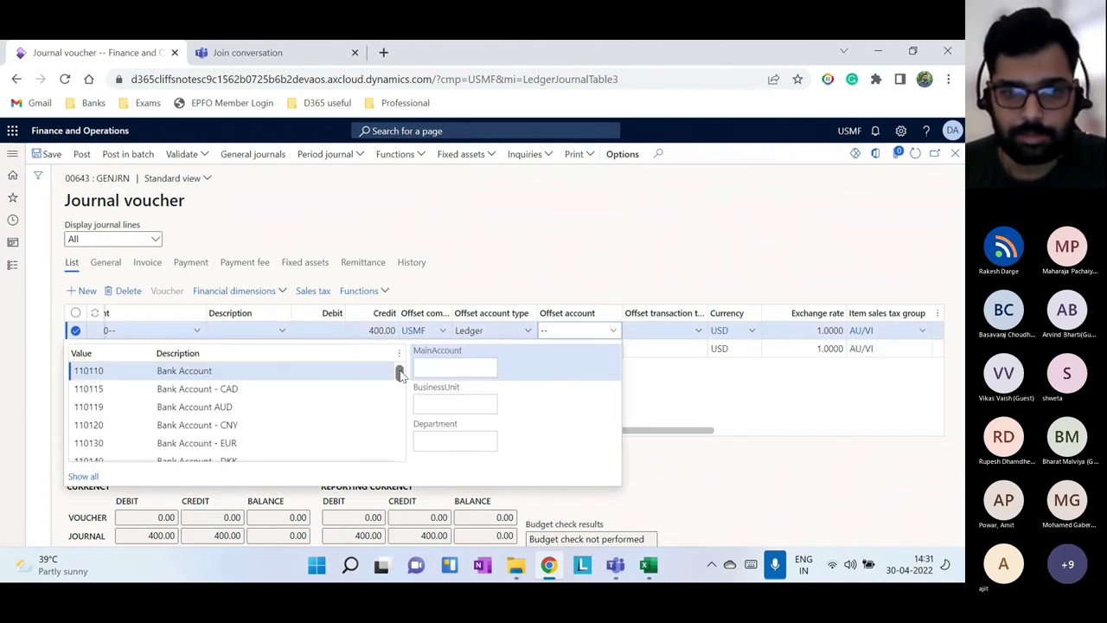
pyautogui.click(423, 365)
pyautogui.write('expense')
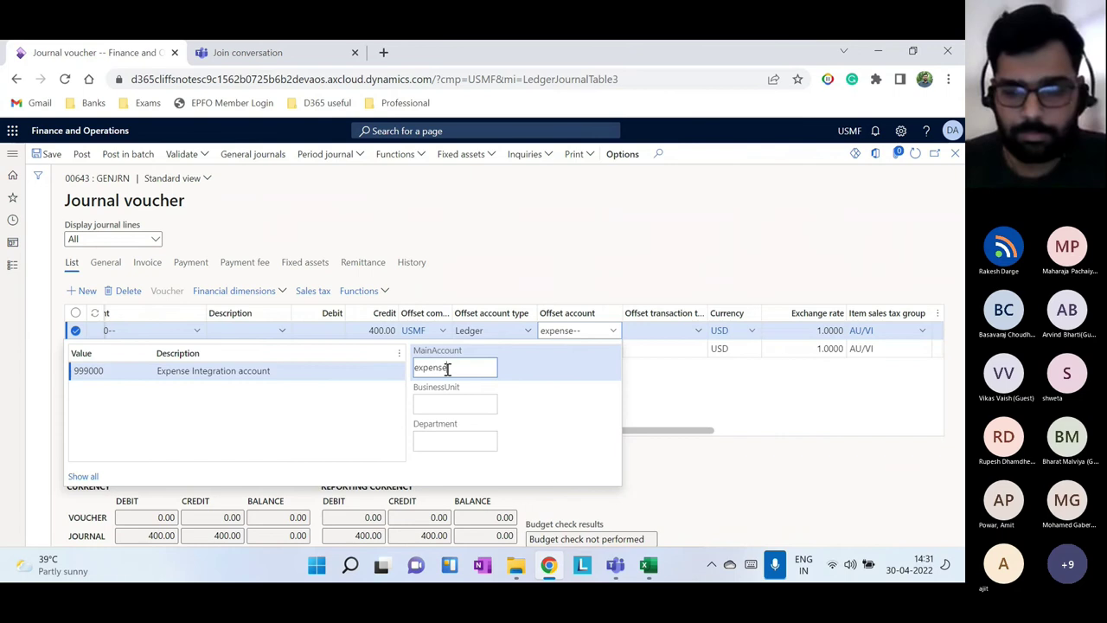
pyautogui.press('BackSpace')
pyautogui.press('BackSpace')
pyautogui.press('BackSpace')
pyautogui.press('BackSpace')
pyautogui.press('BackSpace')
pyautogui.press('BackSpace')
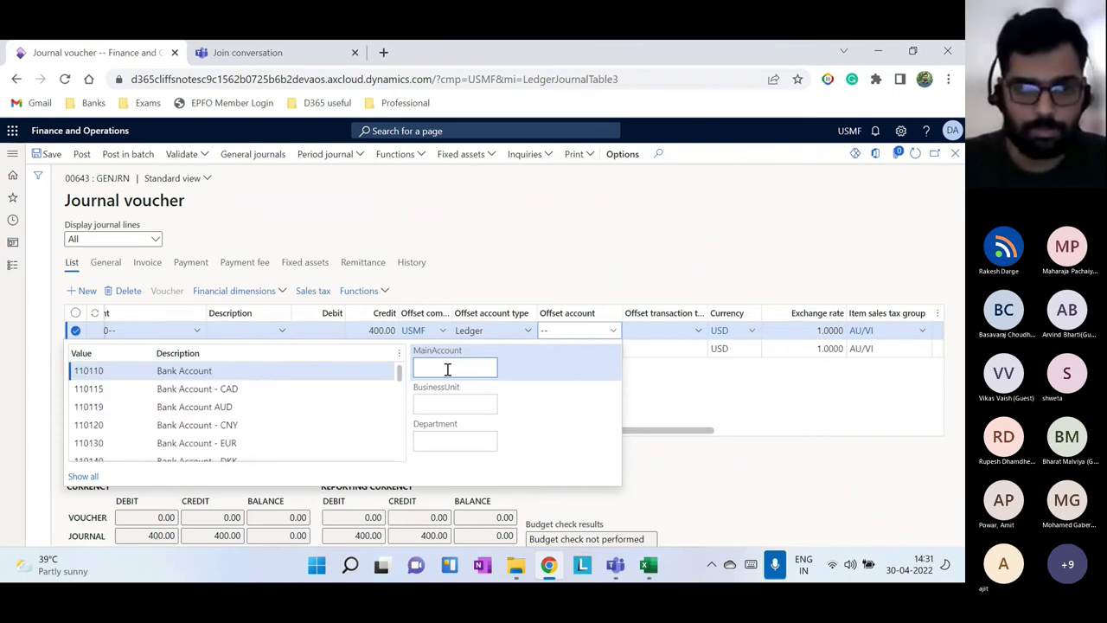
# Filter the main accounts by *expense and set the second line's offset account to 601300 Advertising Expense
pyautogui.write('*exp')
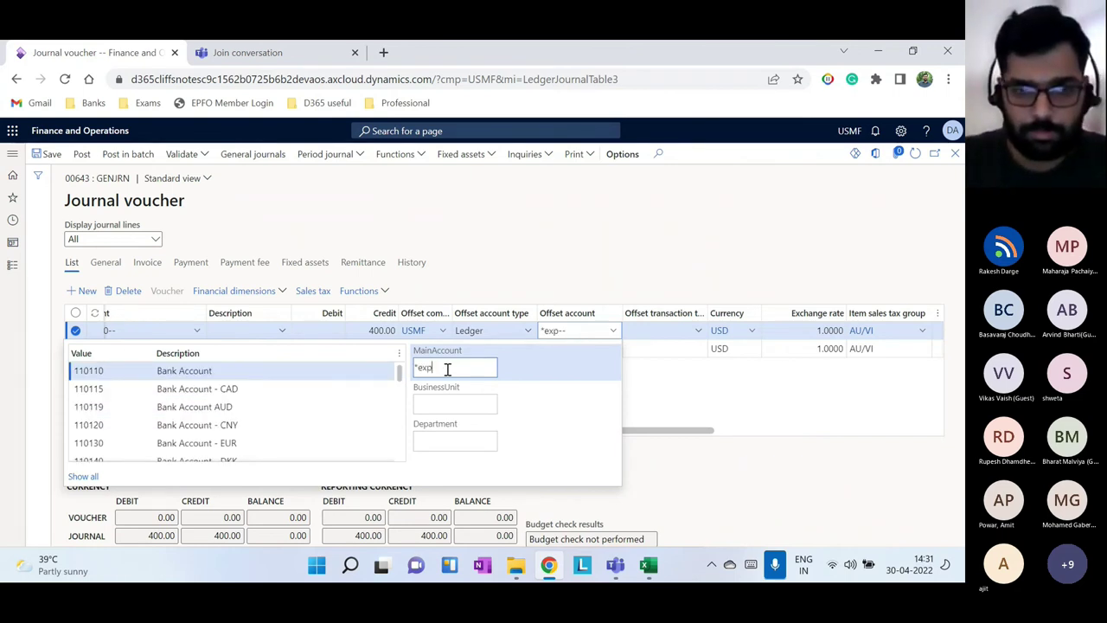
pyautogui.write('ense')
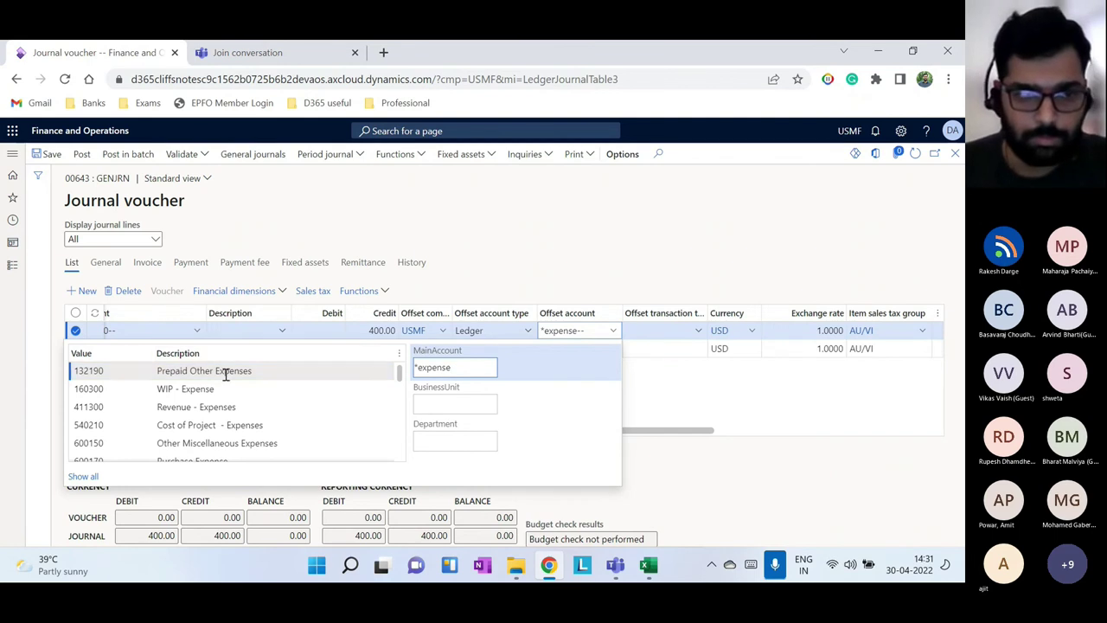
pyautogui.scroll(-2, 225, 428)
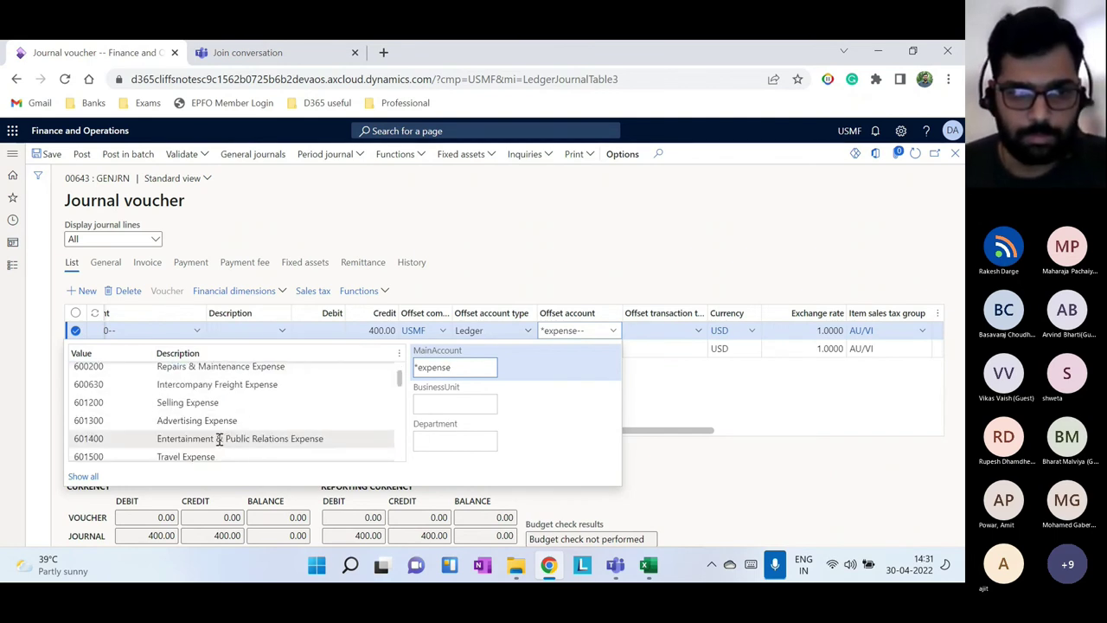
pyautogui.click(243, 422)
pyautogui.click(793, 388)
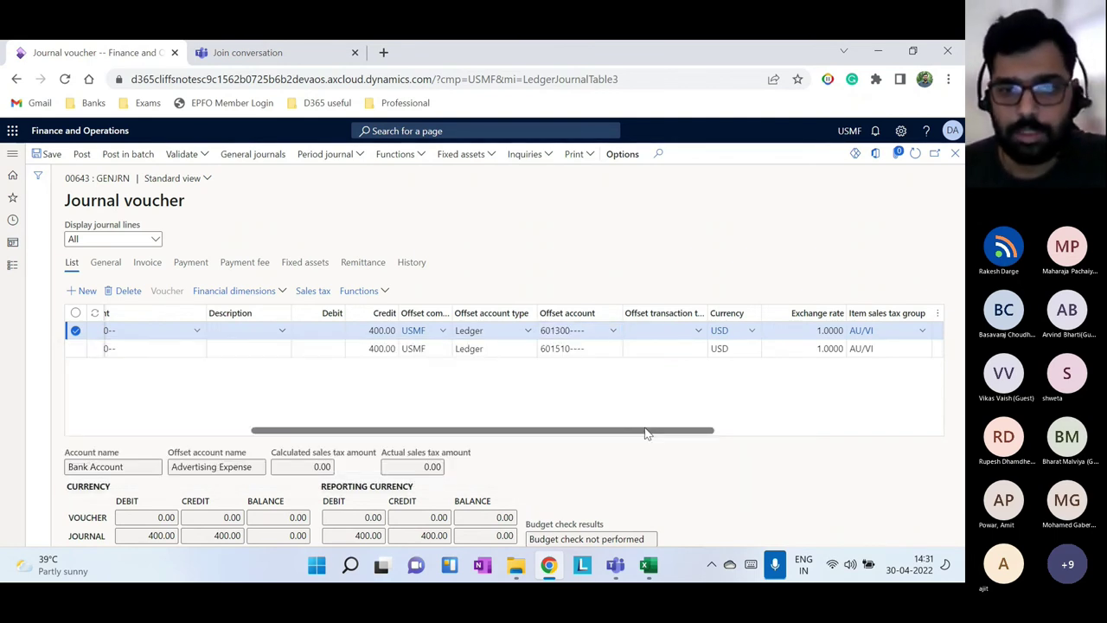
pyautogui.moveTo(648, 433); pyautogui.dragTo(266, 435)
# Set the credit of the Internet Expense voucher line to 500 and save the journal
pyautogui.click(223, 333)
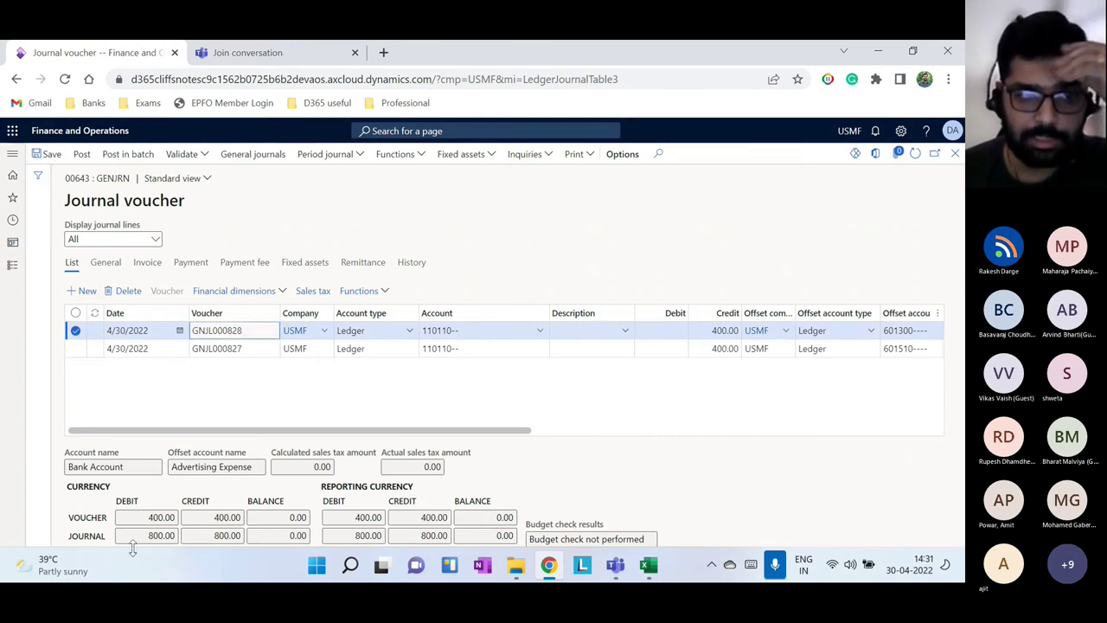
pyautogui.moveTo(75, 529); pyautogui.dragTo(148, 466)
pyautogui.click(259, 411)
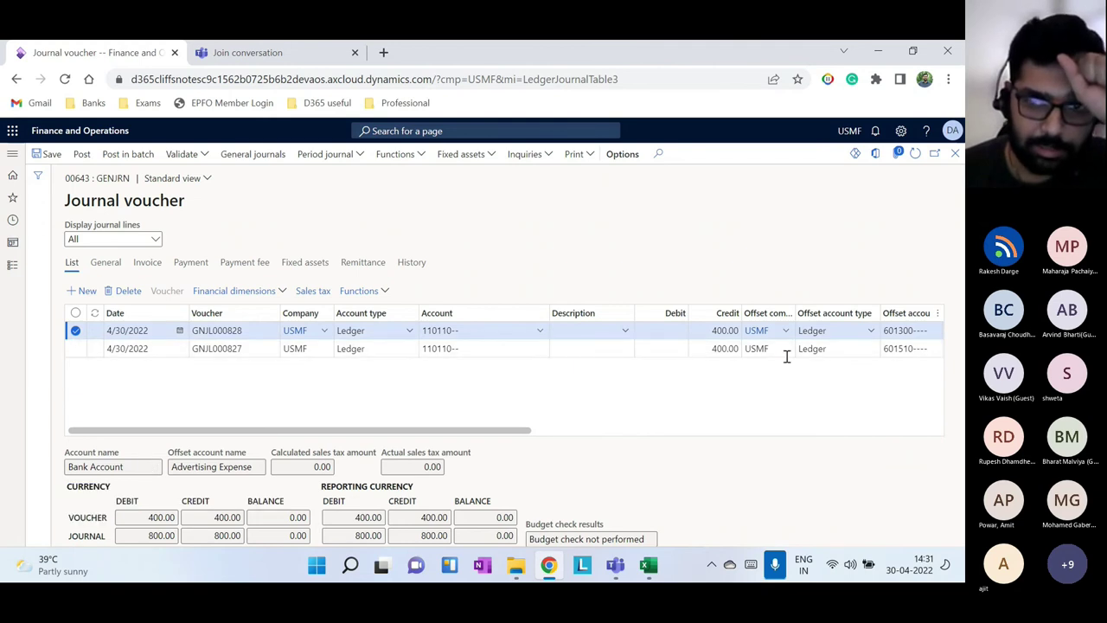
pyautogui.click(716, 346)
pyautogui.write('500')
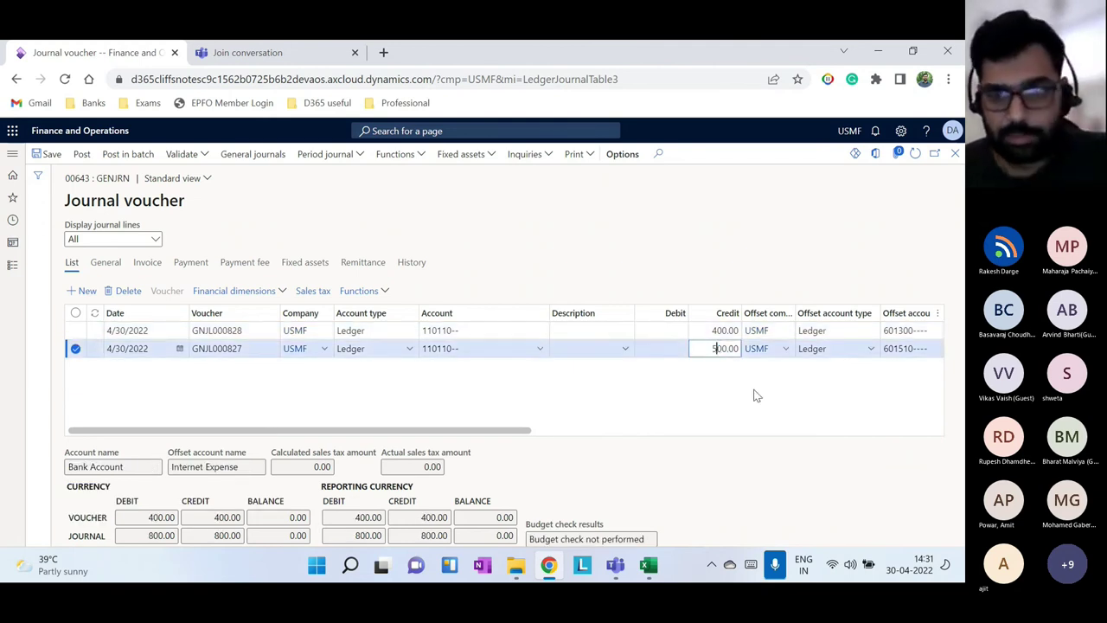
pyautogui.click(50, 154)
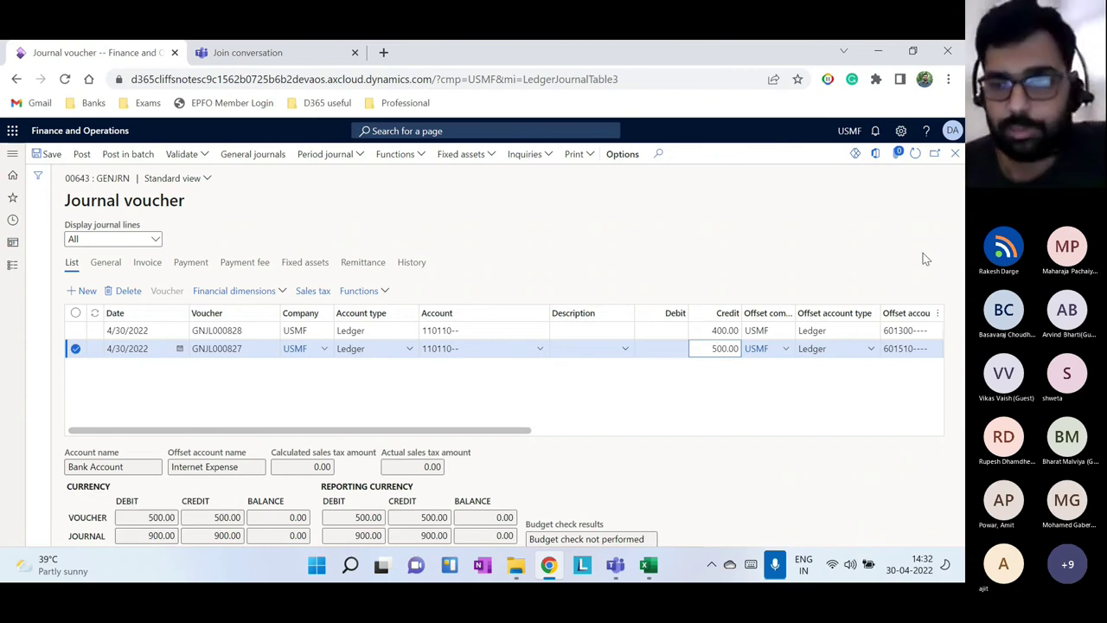
# Select the Balance Control (Inquiry in Journal) topic on the Excel Agenda sheet and return to the journal voucher in Finance and Operations
pyautogui.click(648, 565)
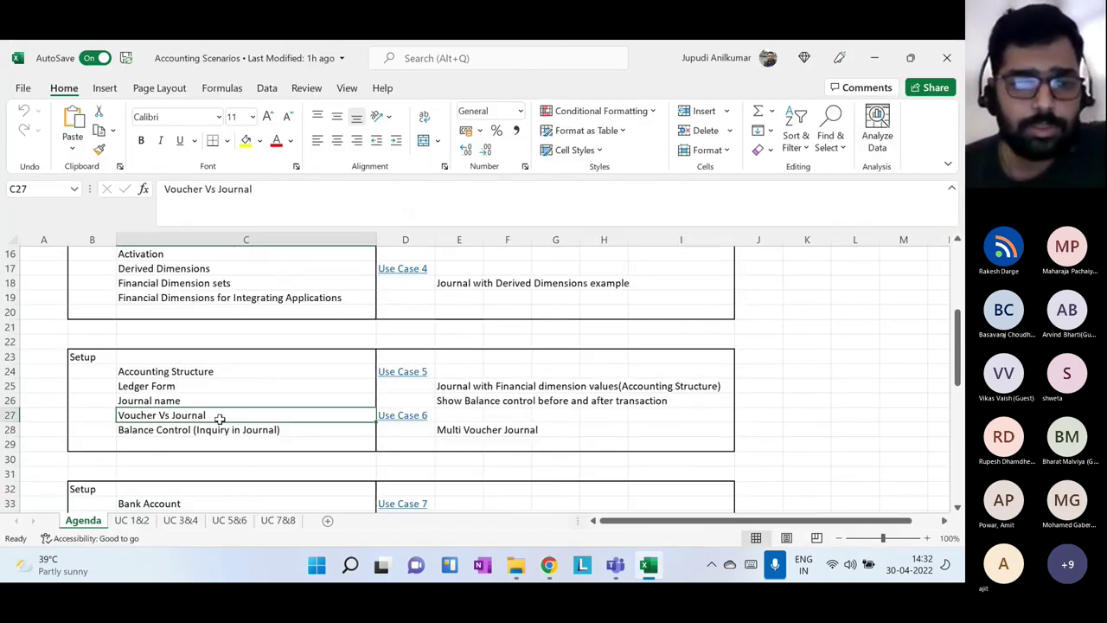
pyautogui.click(177, 434)
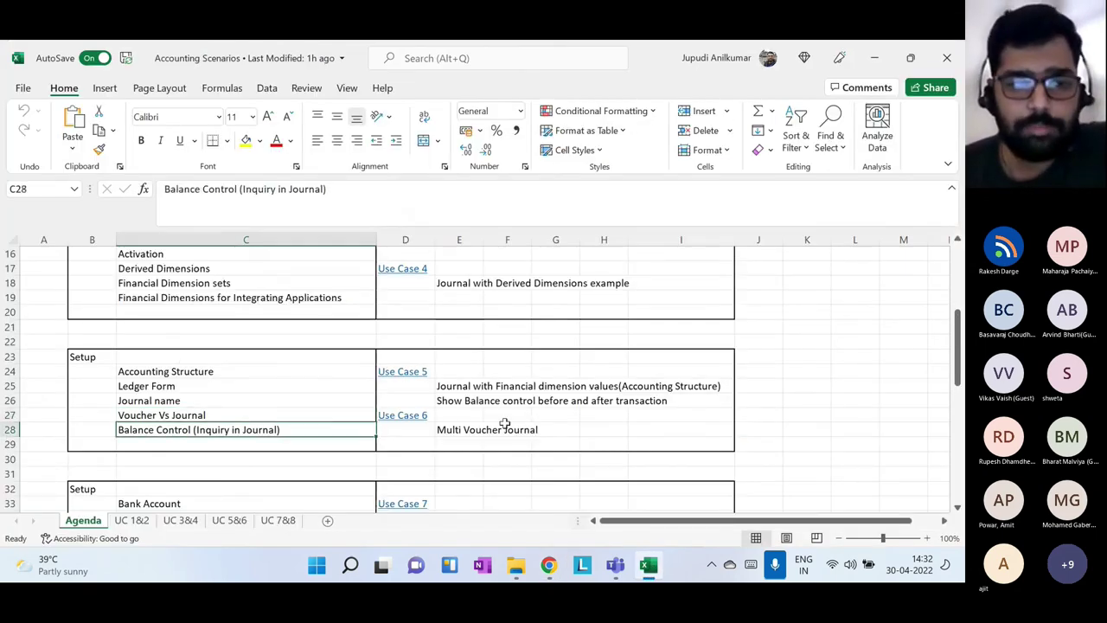
pyautogui.click(648, 565)
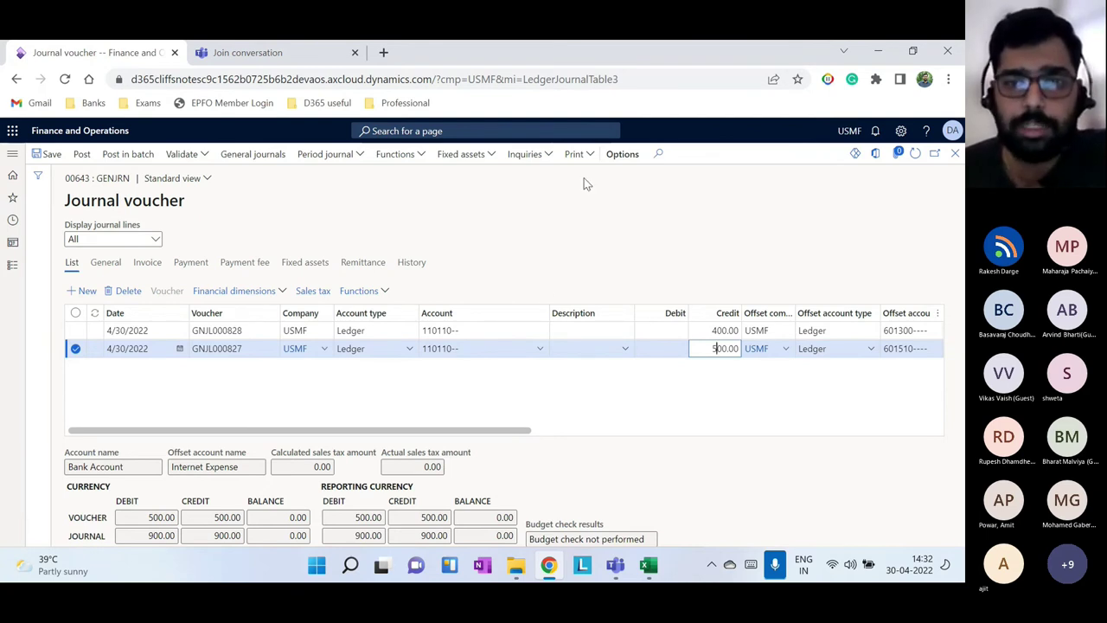
# Examine the USMF OPER account's other journals amount in the Balance control inquiry, close it, and check the voucher lines' offset accounts
pyautogui.click(526, 155)
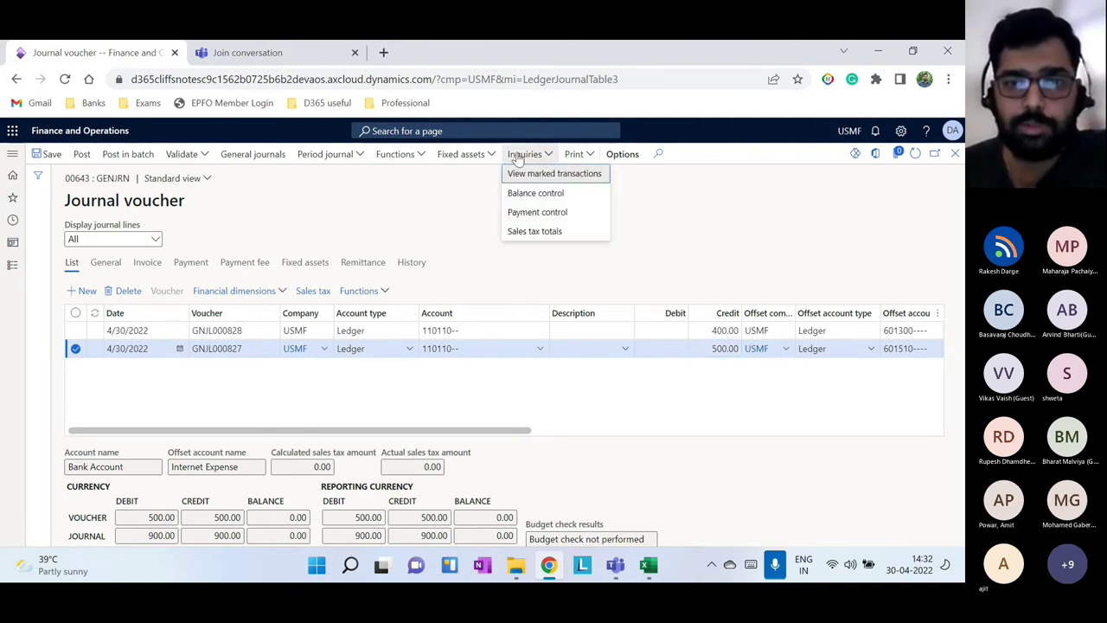
pyautogui.click(538, 198)
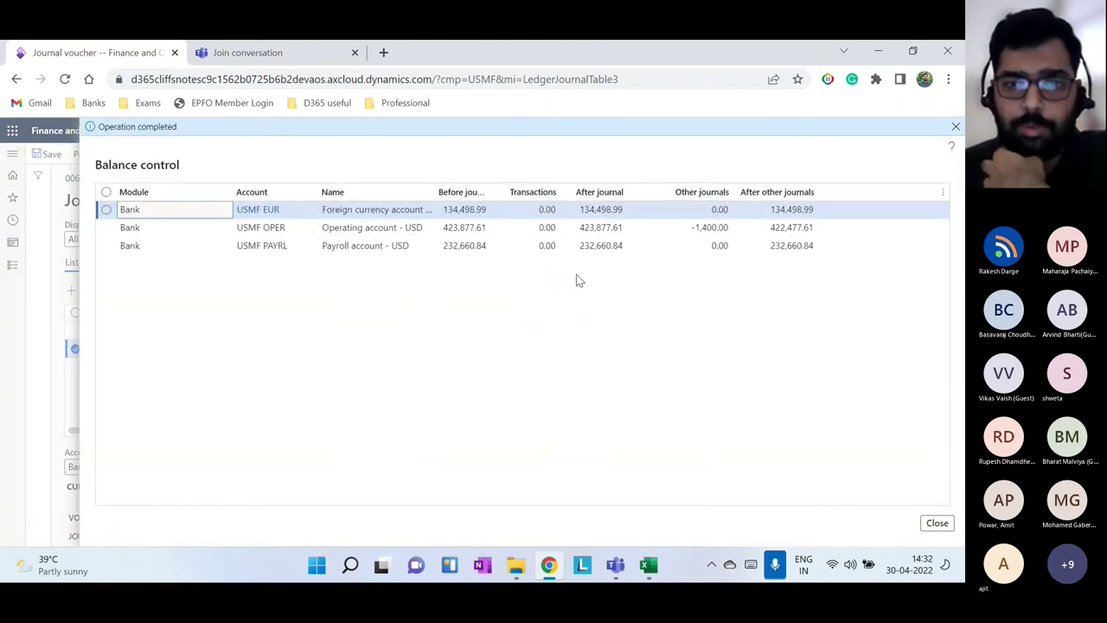
pyautogui.click(697, 227)
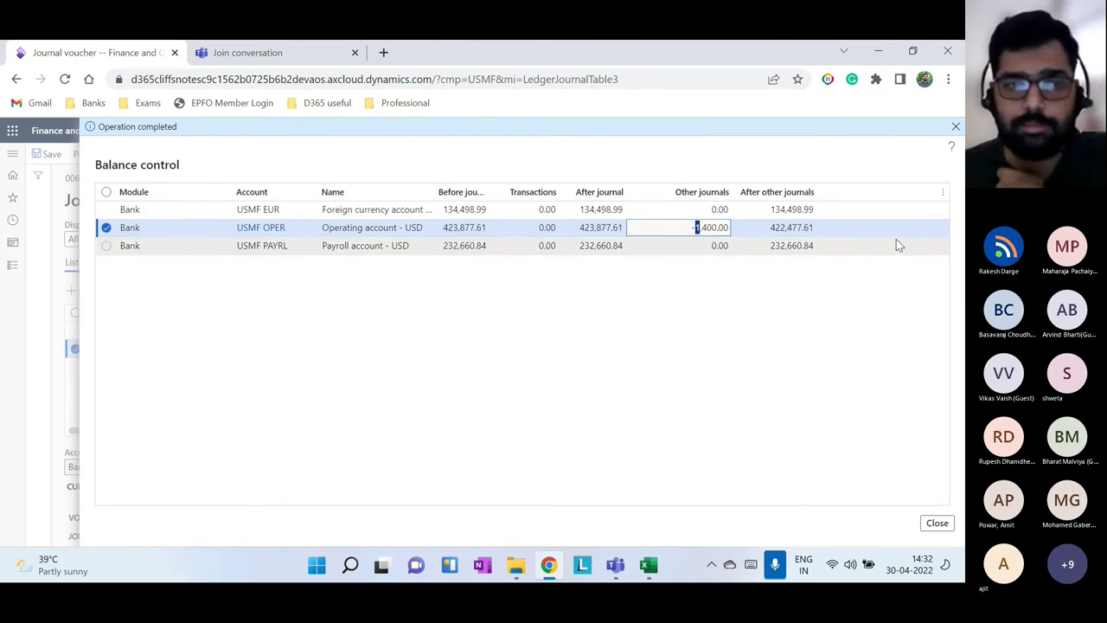
pyautogui.click(941, 526)
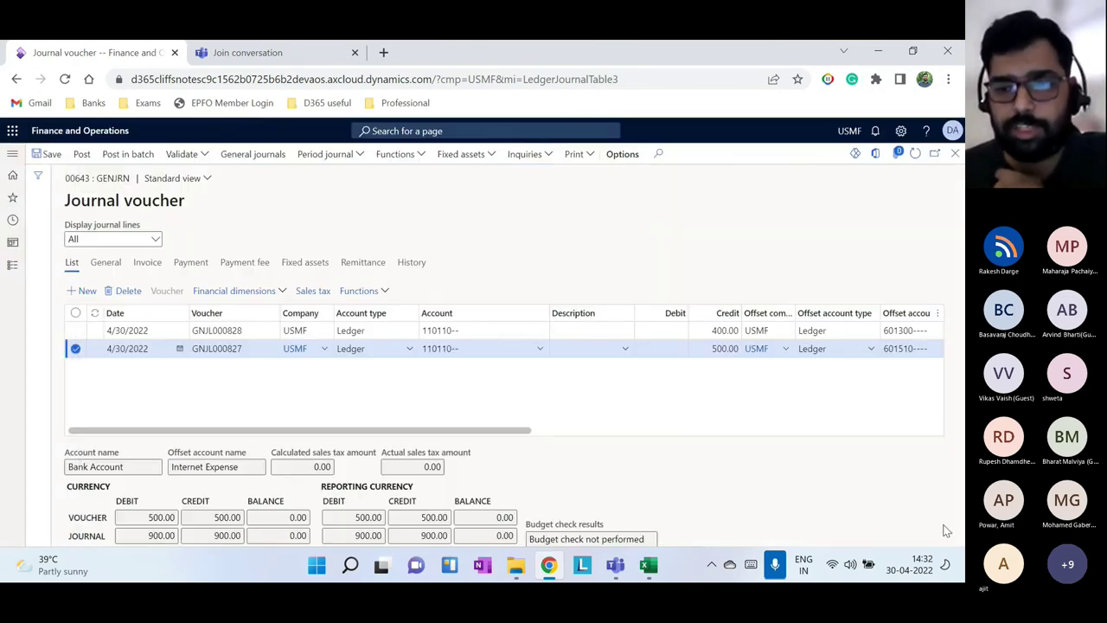
pyautogui.moveTo(519, 431); pyautogui.dragTo(614, 431)
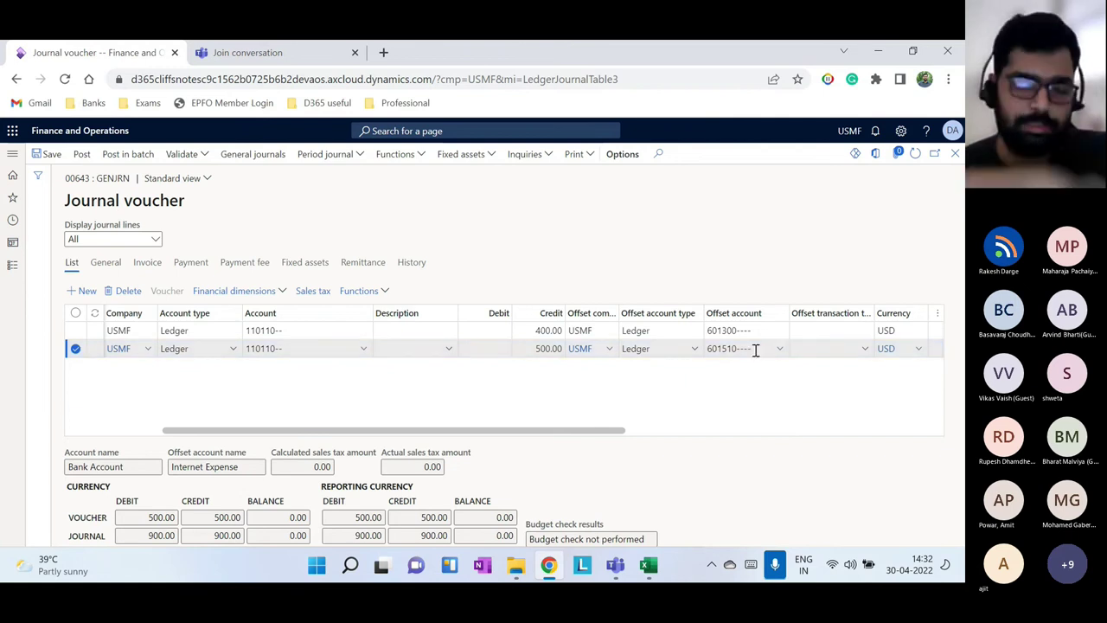
pyautogui.moveTo(720, 351)
# Switch to Excel, select the setup topics from Accounting Structure to Balance Control, and follow the Use Case 5 link to review its scenario
pyautogui.click(648, 565)
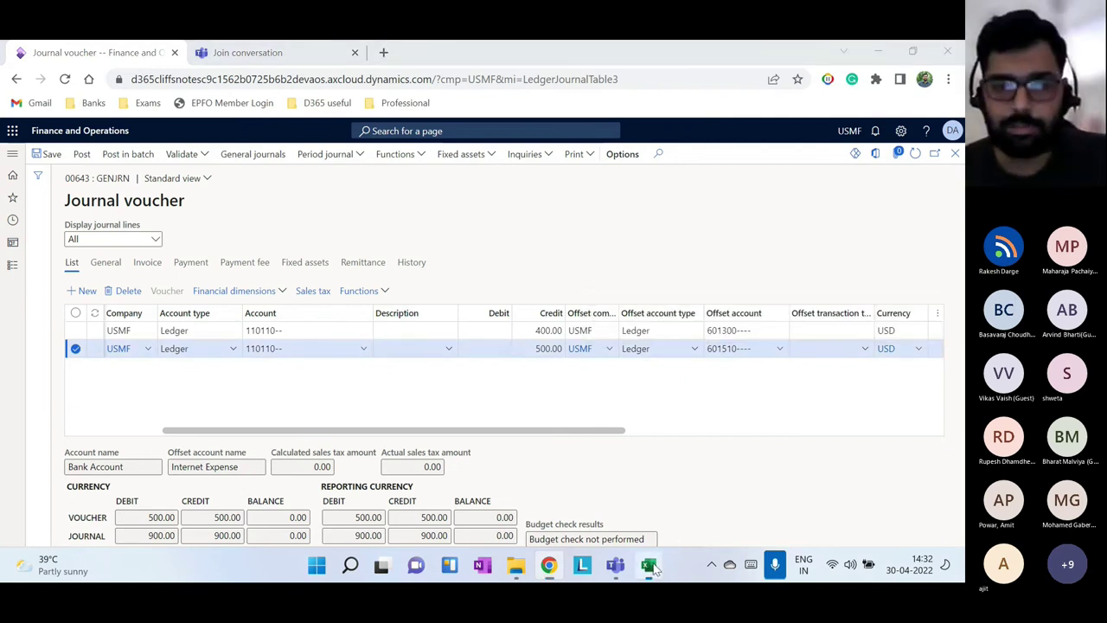
pyautogui.moveTo(255, 375); pyautogui.dragTo(249, 430)
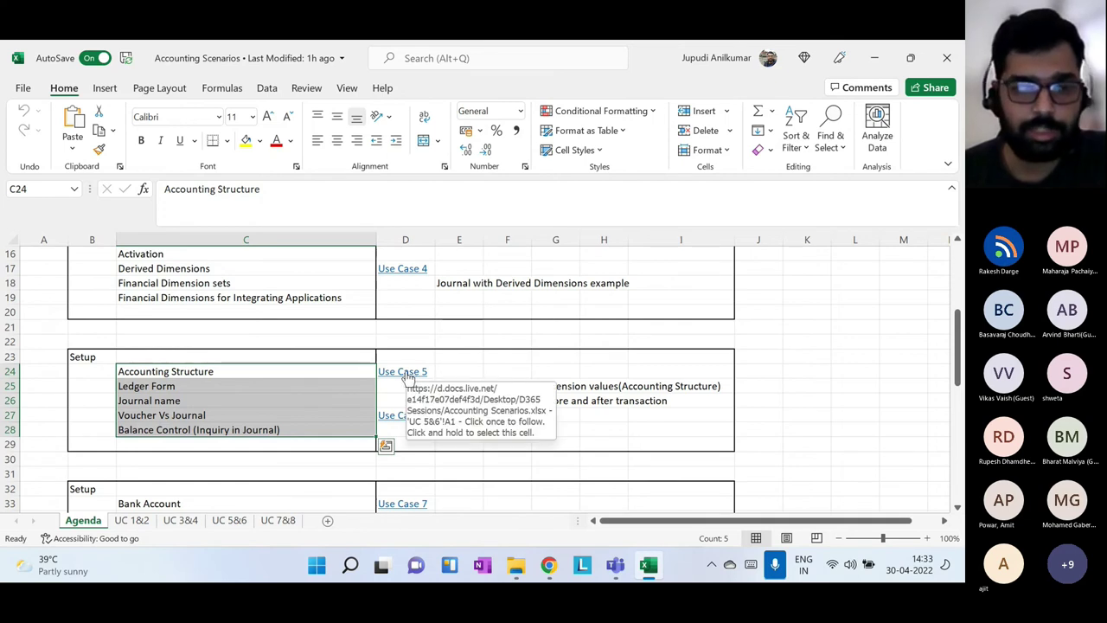
pyautogui.click(407, 375)
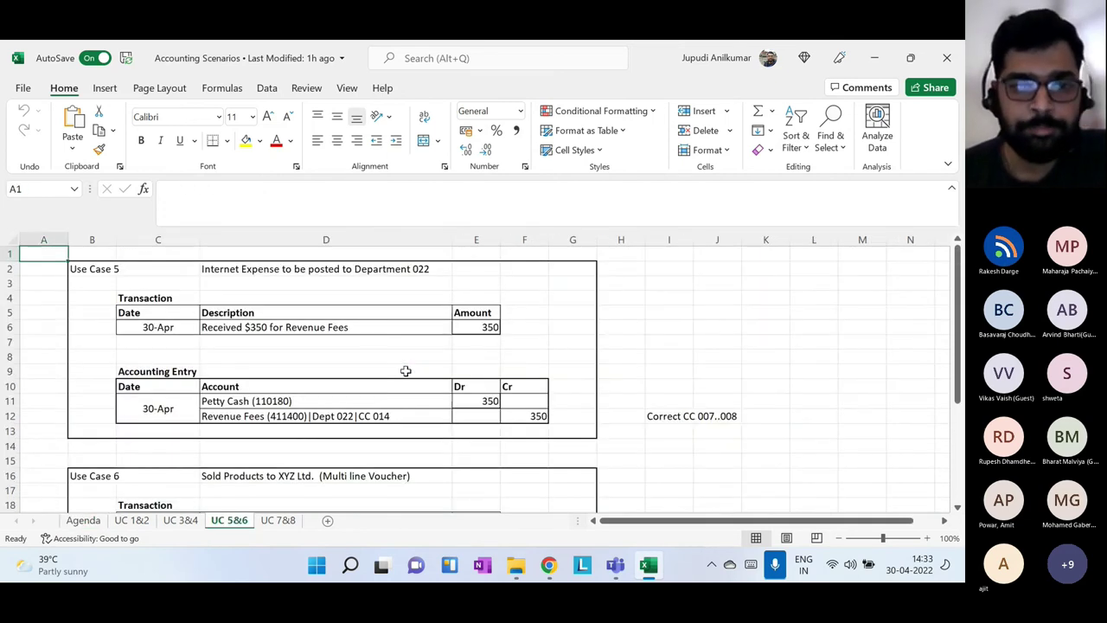
pyautogui.scroll(-1, 376, 349)
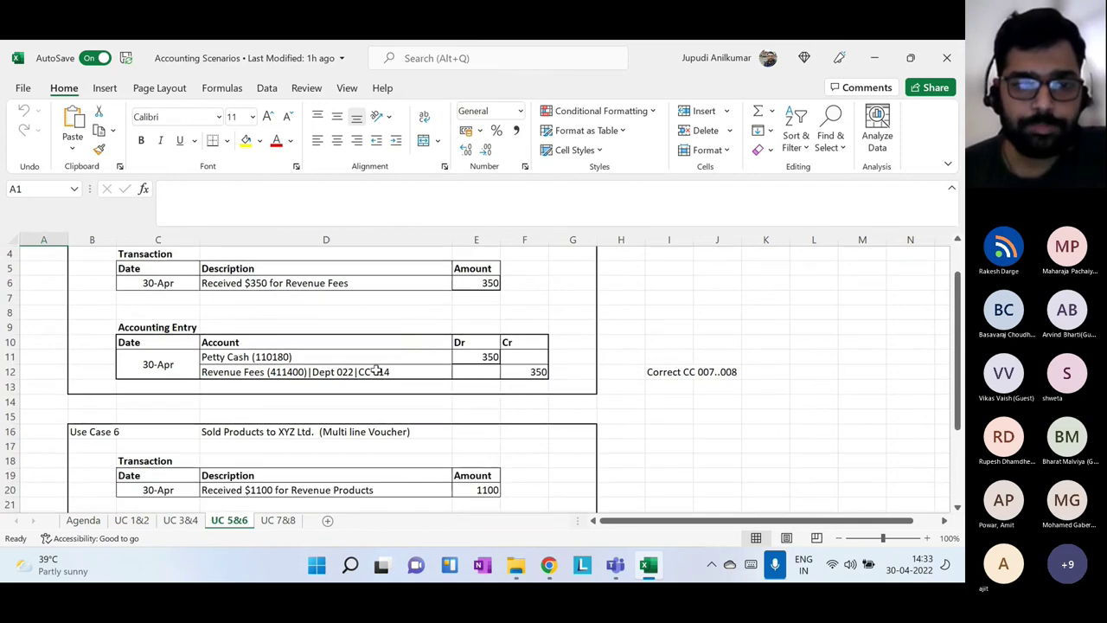
# Review Use Case 5's transaction and accounting entry, ending on the Revenue Fees account line in cell D12
pyautogui.scroll(1, 399, 394)
pyautogui.moveTo(265, 327); pyautogui.dragTo(250, 416)
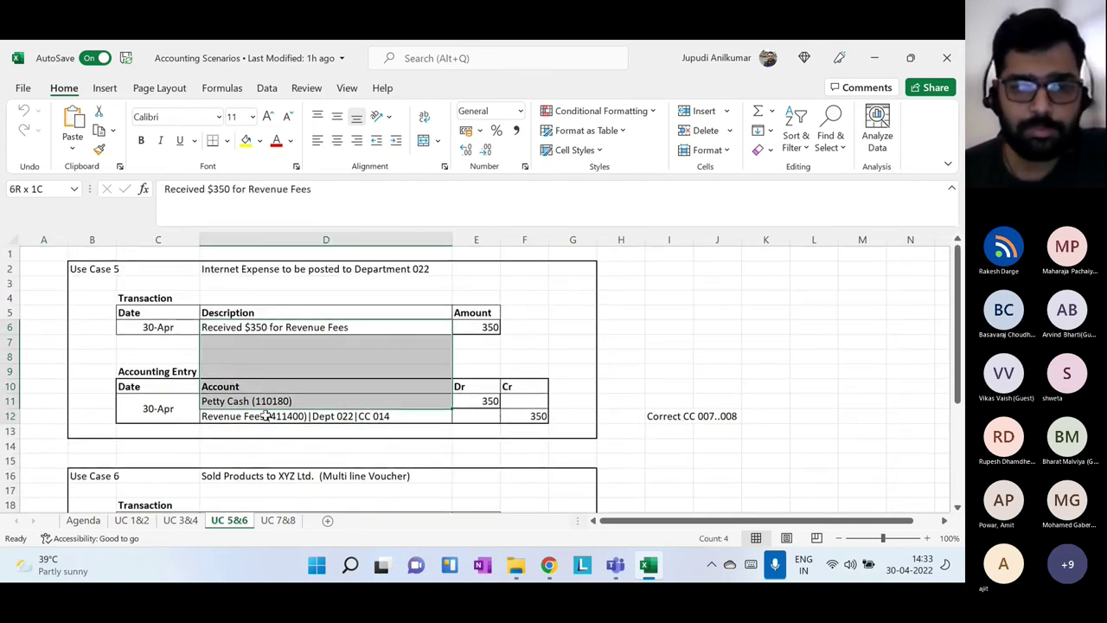
pyautogui.click(548, 565)
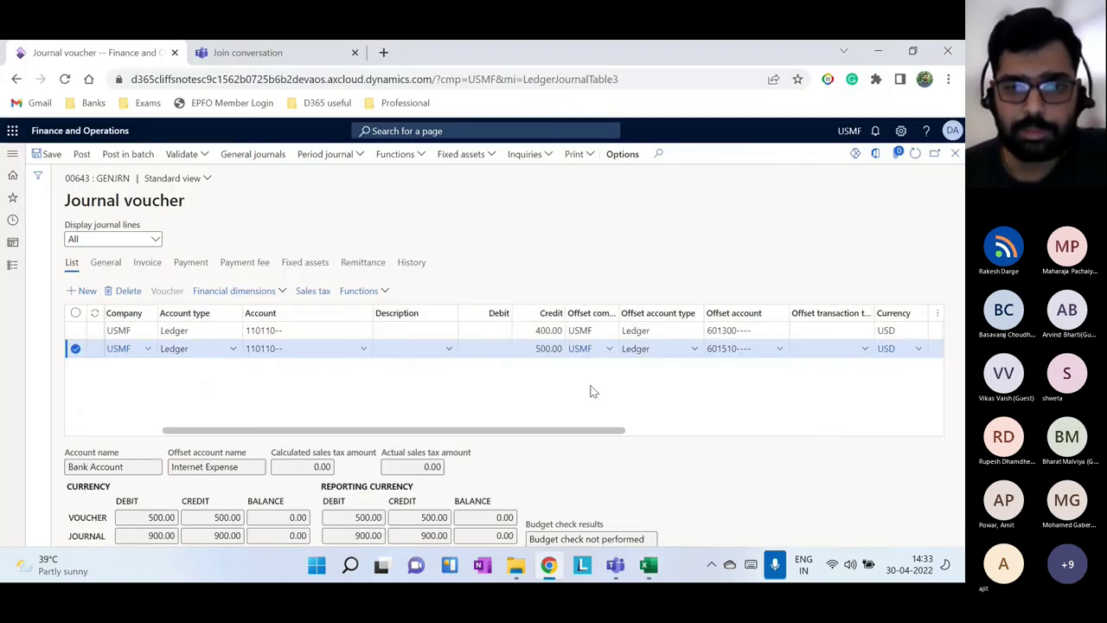
pyautogui.click(648, 566)
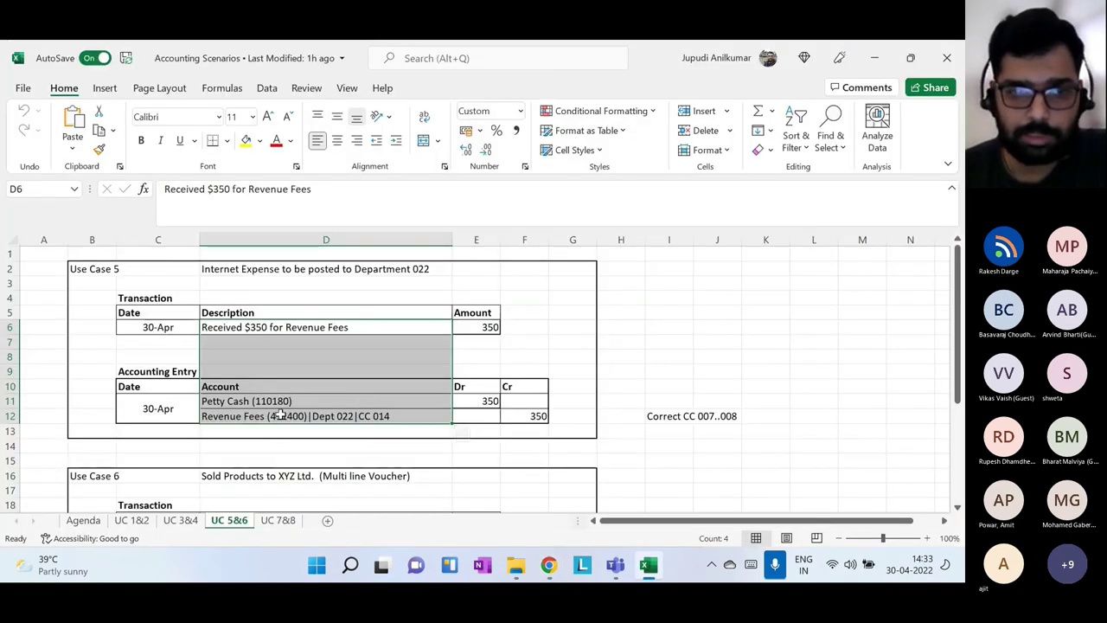
pyautogui.click(343, 419)
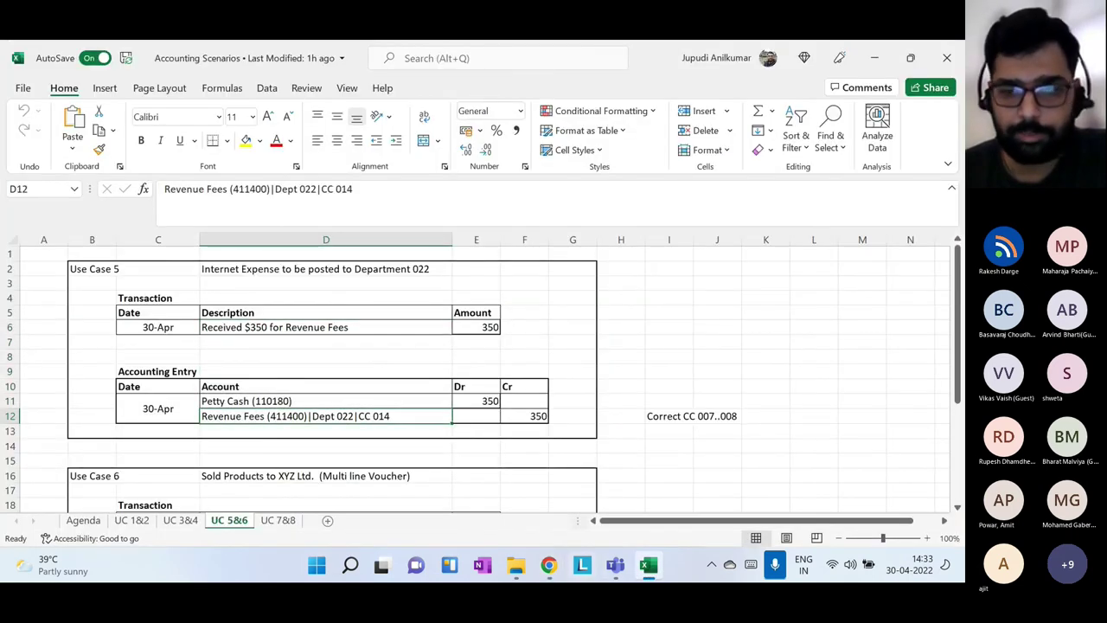
# Return to the journal voucher in Finance and Operations and set department 022 on the 500.00 line's bank account, rechecking the Excel scenario
pyautogui.click(549, 565)
pyautogui.click(359, 346)
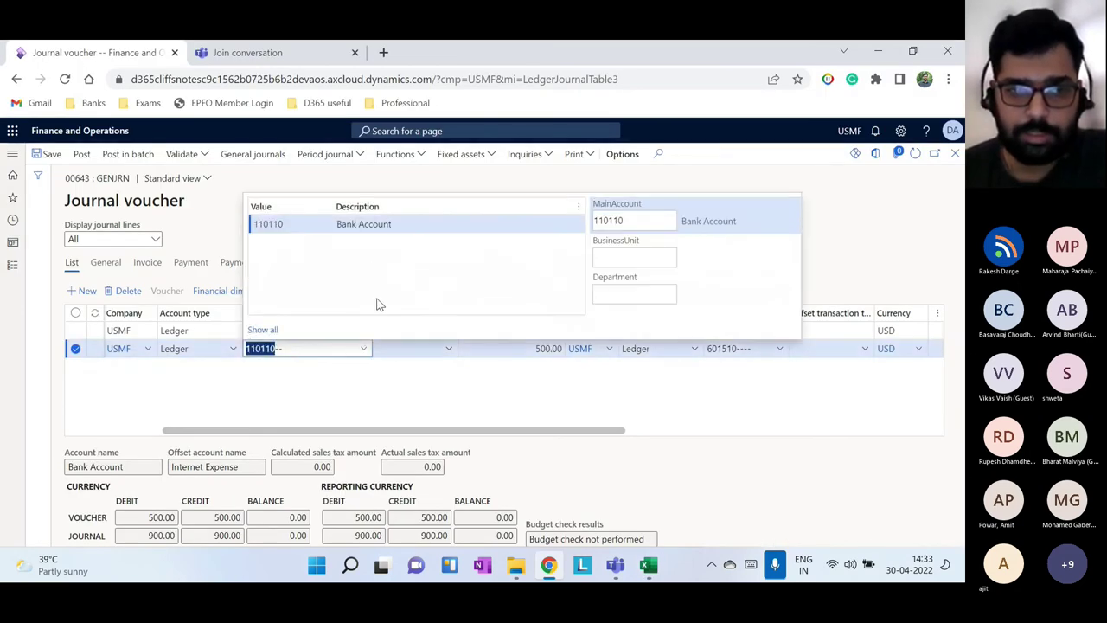
pyautogui.click(627, 295)
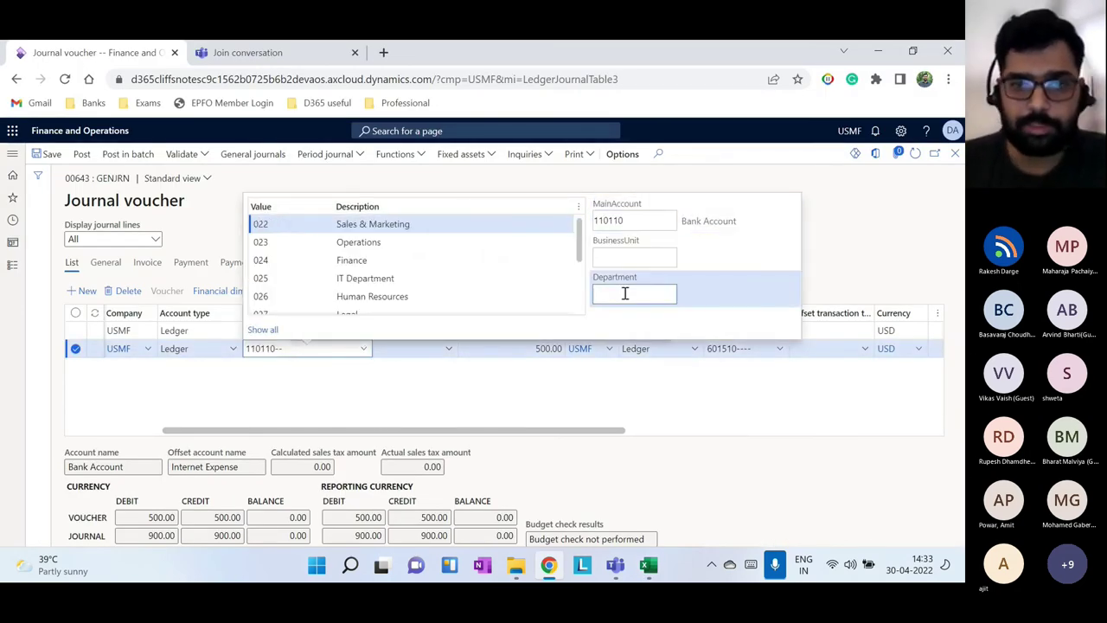
pyautogui.click(393, 227)
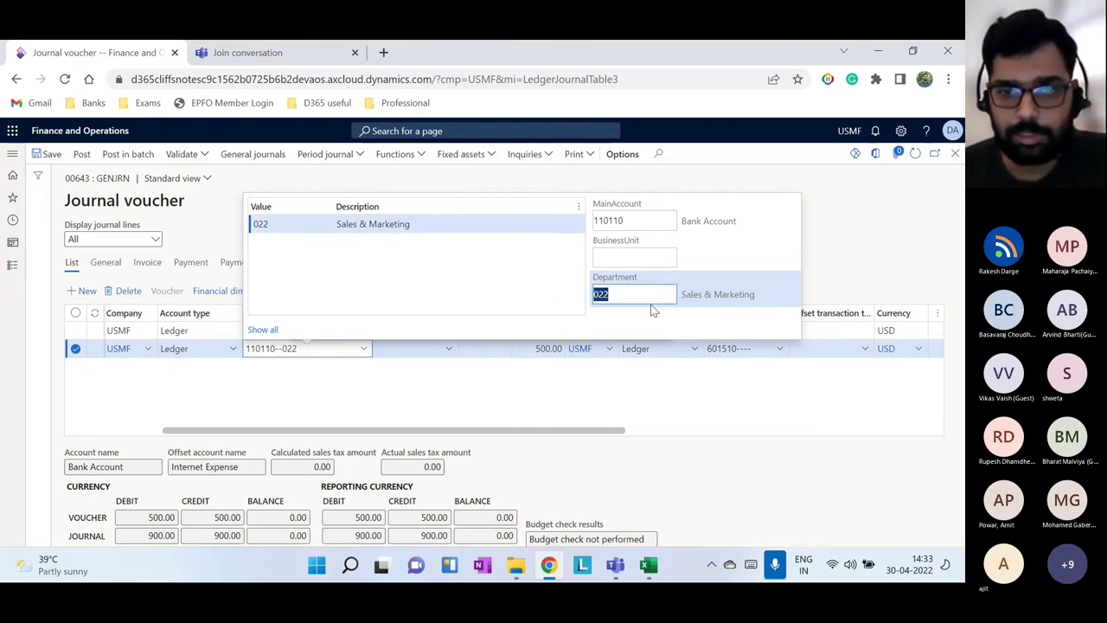
pyautogui.click(650, 566)
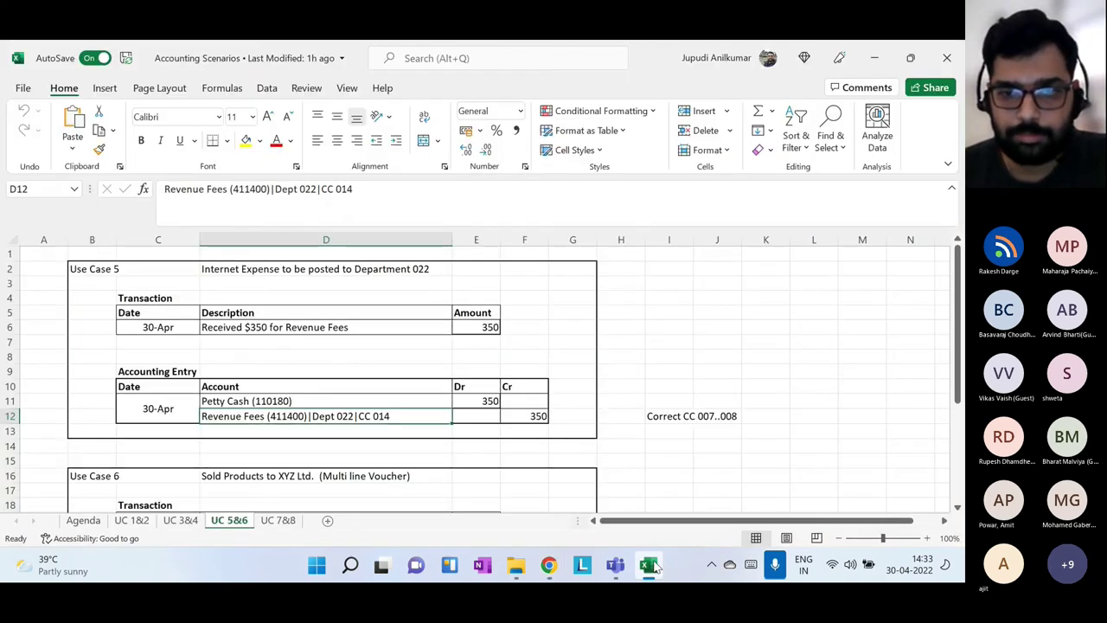
pyautogui.click(650, 566)
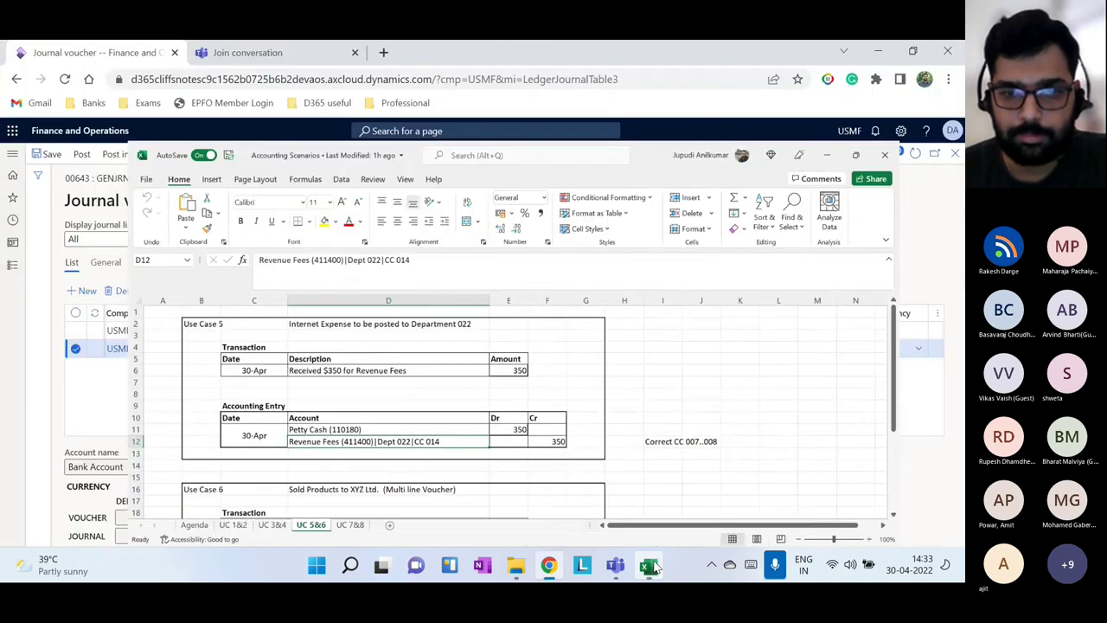
pyautogui.click(643, 260)
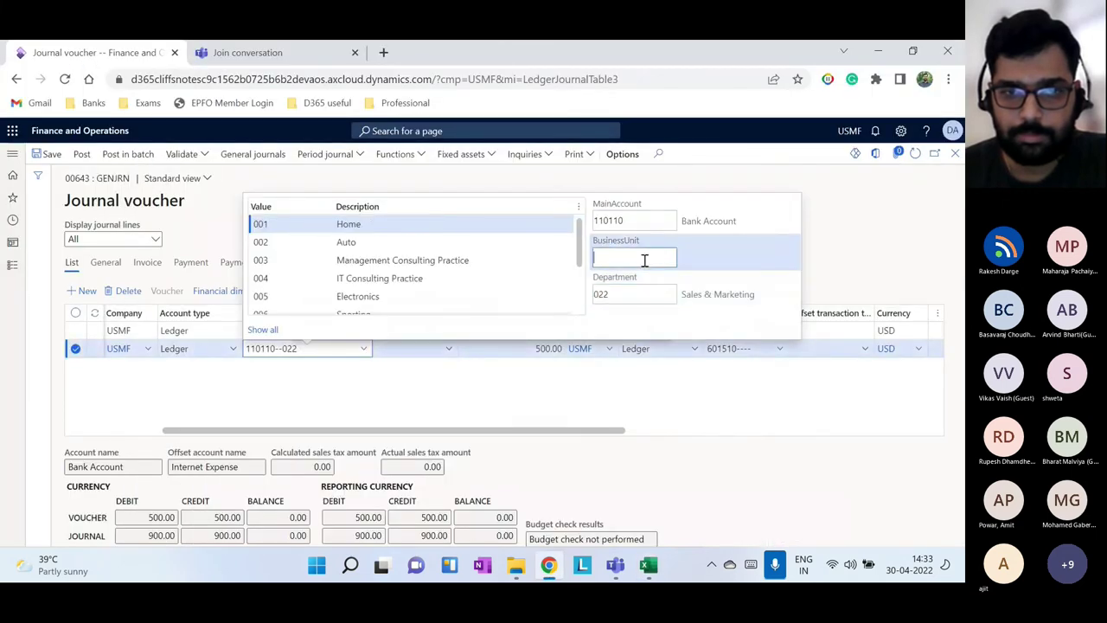
pyautogui.click(619, 405)
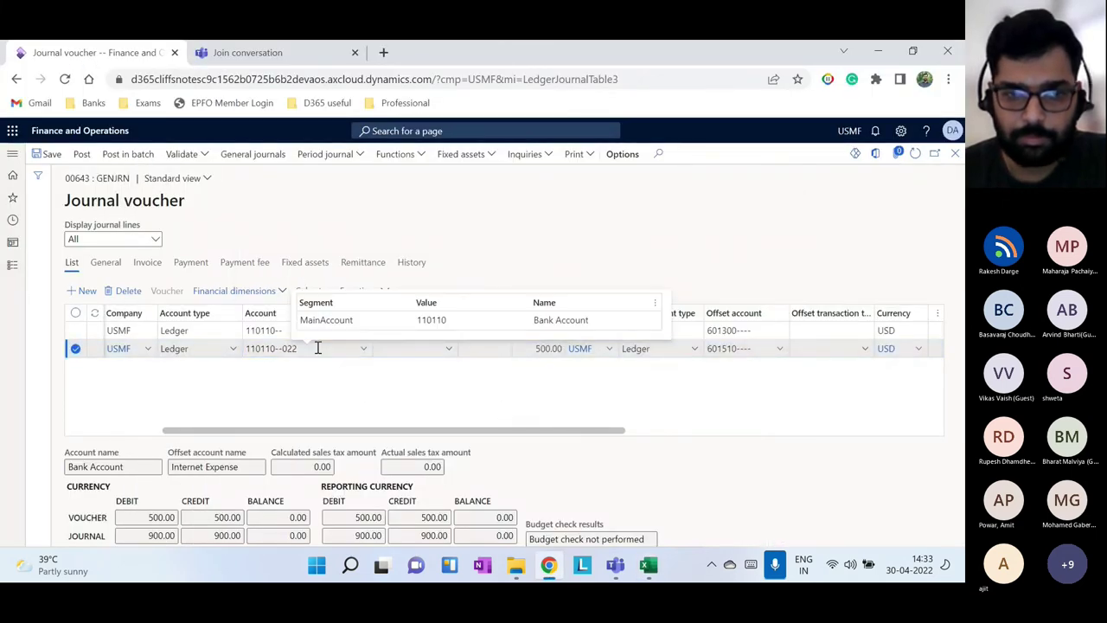
# Delete the 500.00 Internet Expense line from journal 00643 and leave the voucher for the general journals list
pyautogui.moveTo(364, 436); pyautogui.dragTo(269, 433)
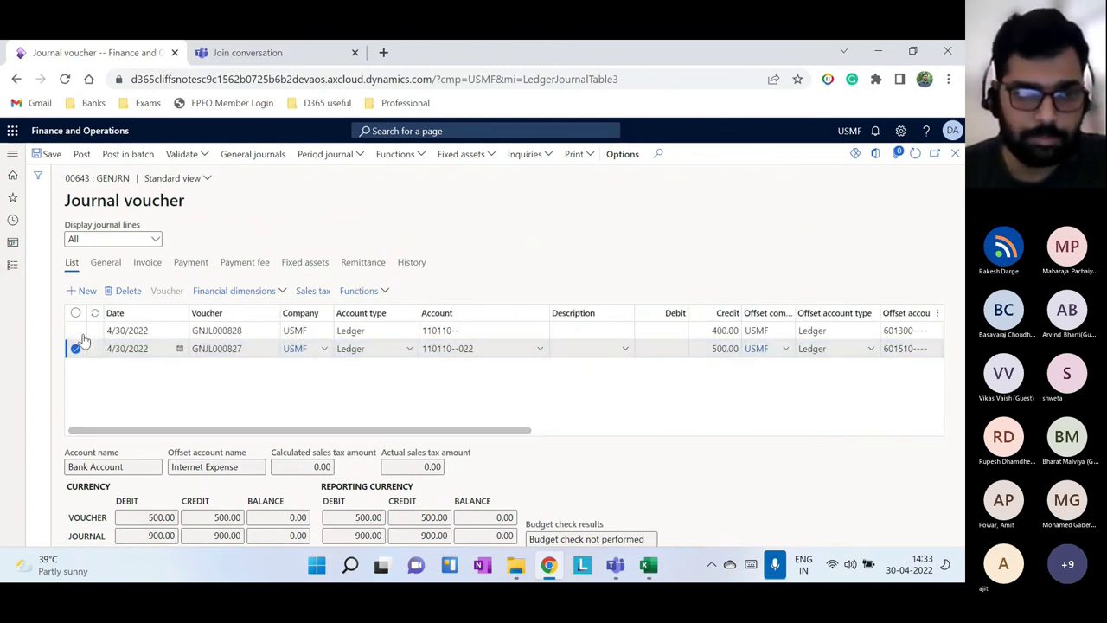
pyautogui.click(128, 291)
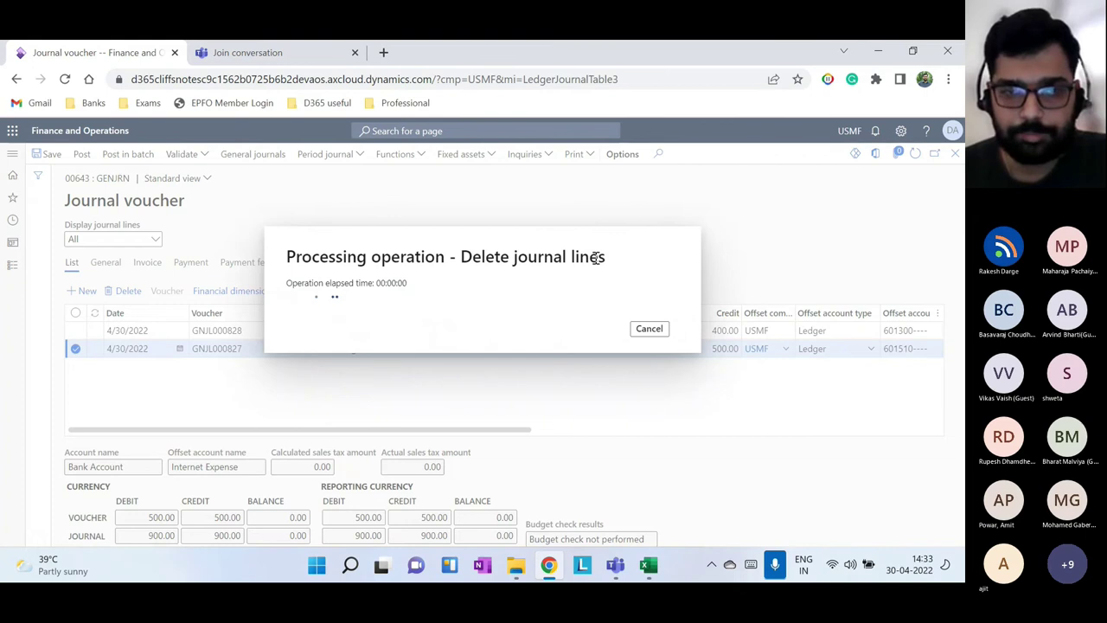
pyautogui.click(649, 566)
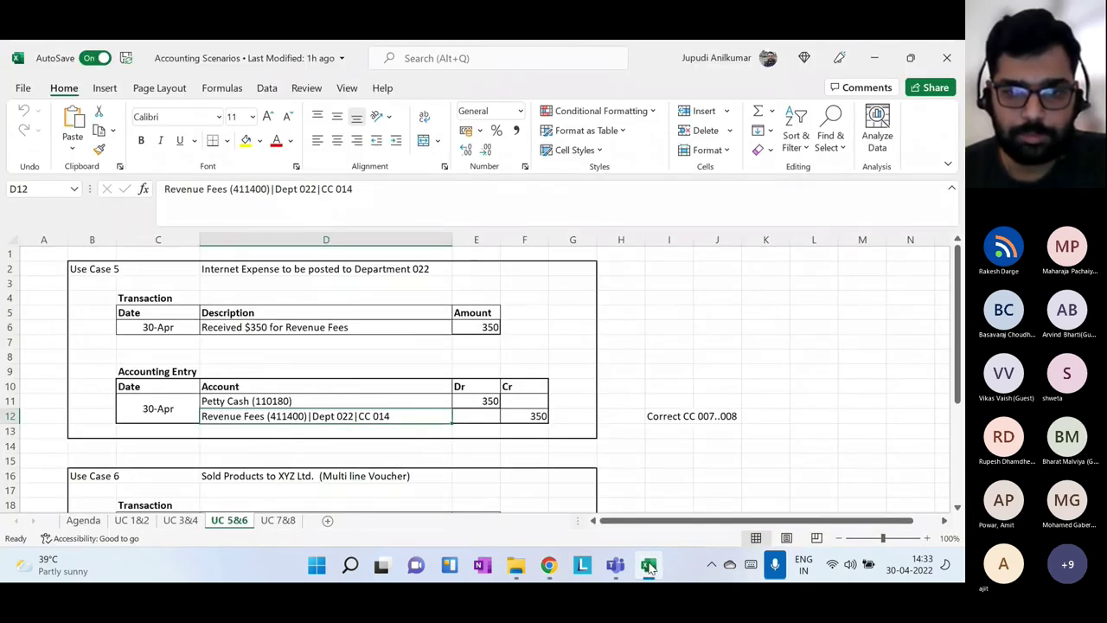
pyautogui.click(649, 566)
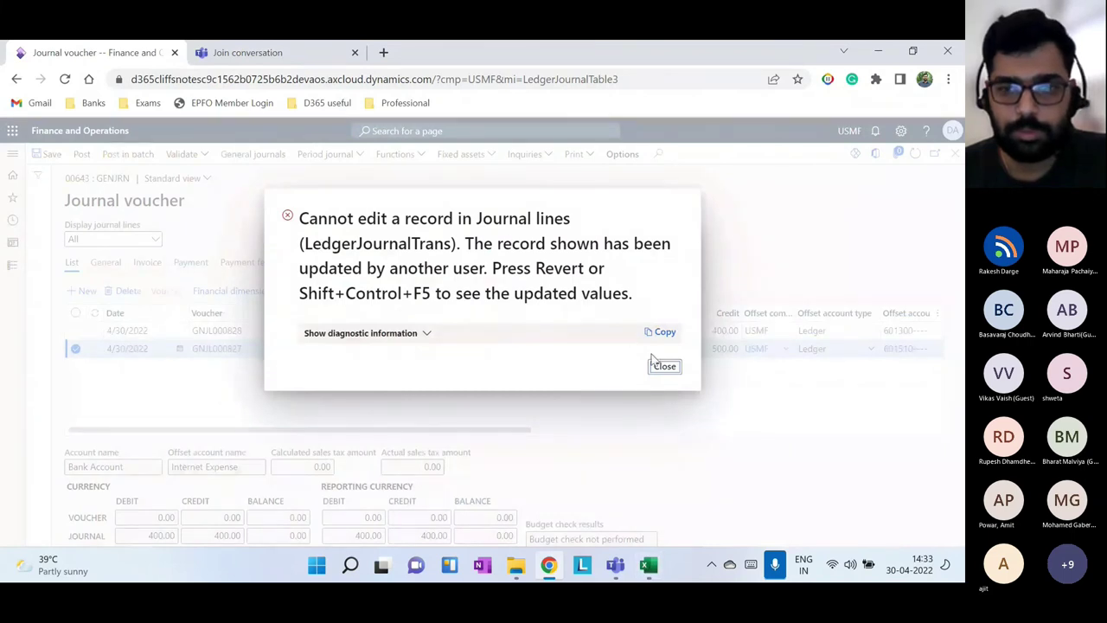
pyautogui.click(664, 369)
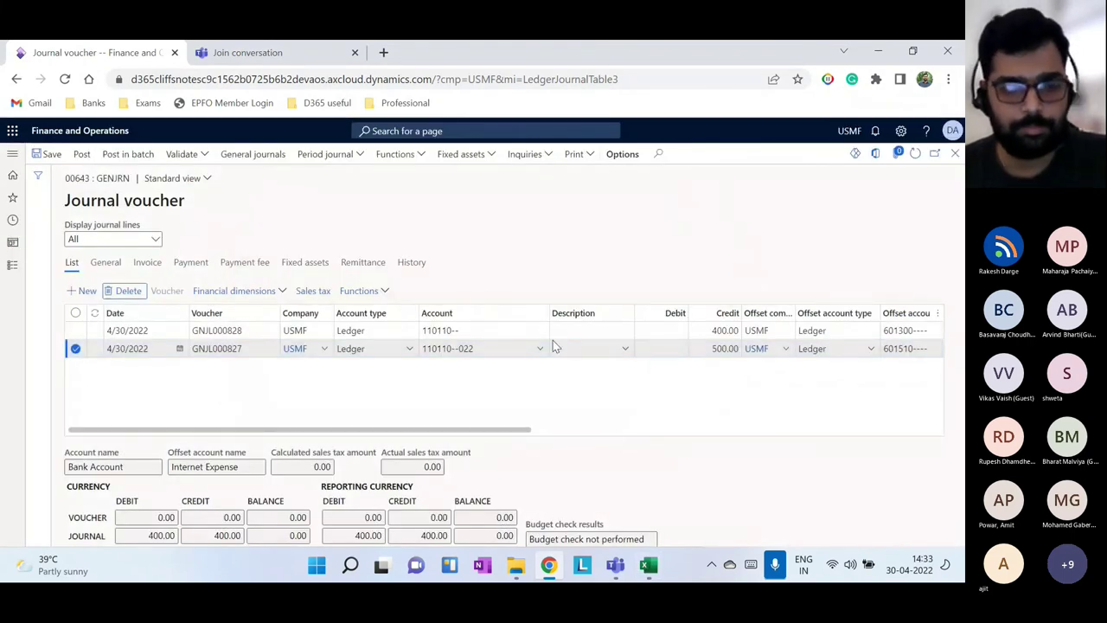
pyautogui.press('Escape')
pyautogui.click(612, 329)
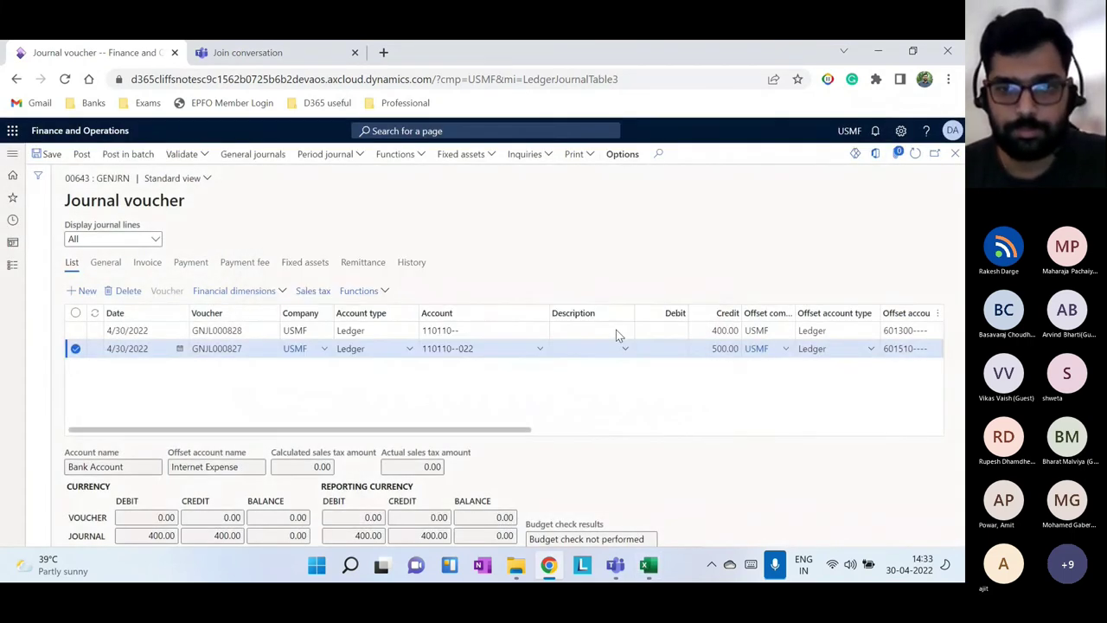
# Create a new general journal with the name GenJrn and open its lines
pyautogui.click(90, 154)
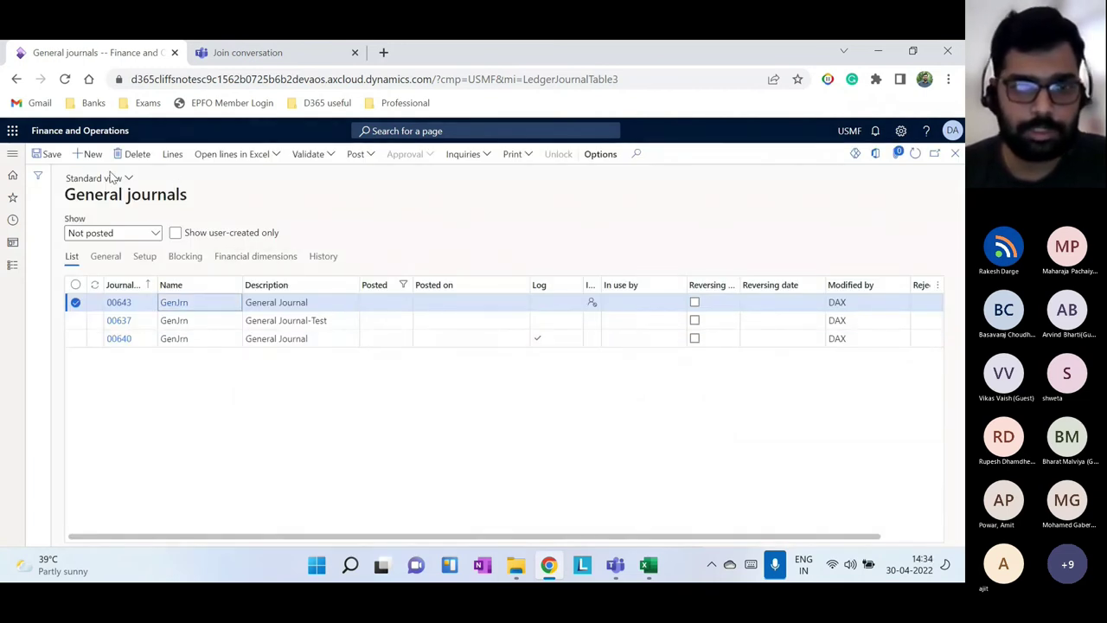
pyautogui.click(234, 303)
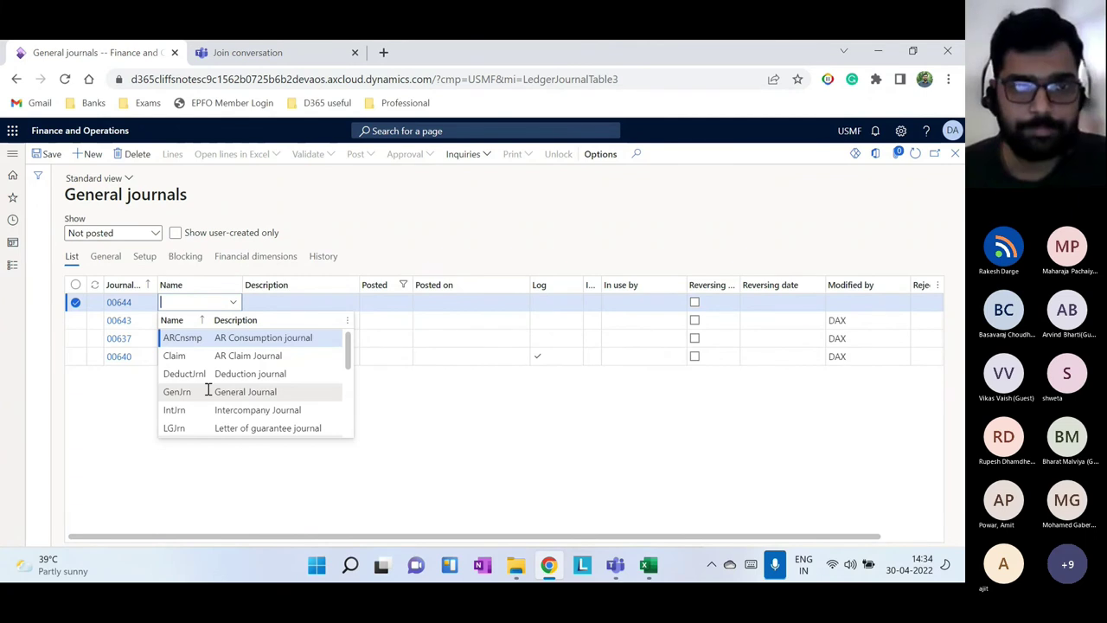
pyautogui.click(207, 391)
pyautogui.click(172, 154)
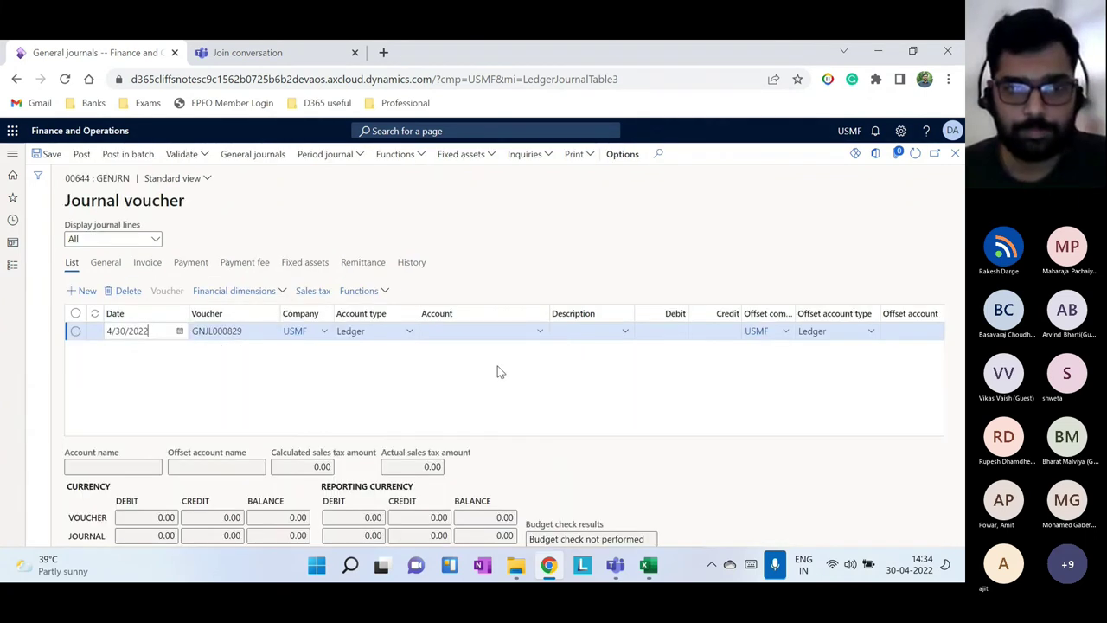
# Set the new voucher line's account to 411400 Revenue - Fees with department 022 Sales & Marketing
pyautogui.click(539, 333)
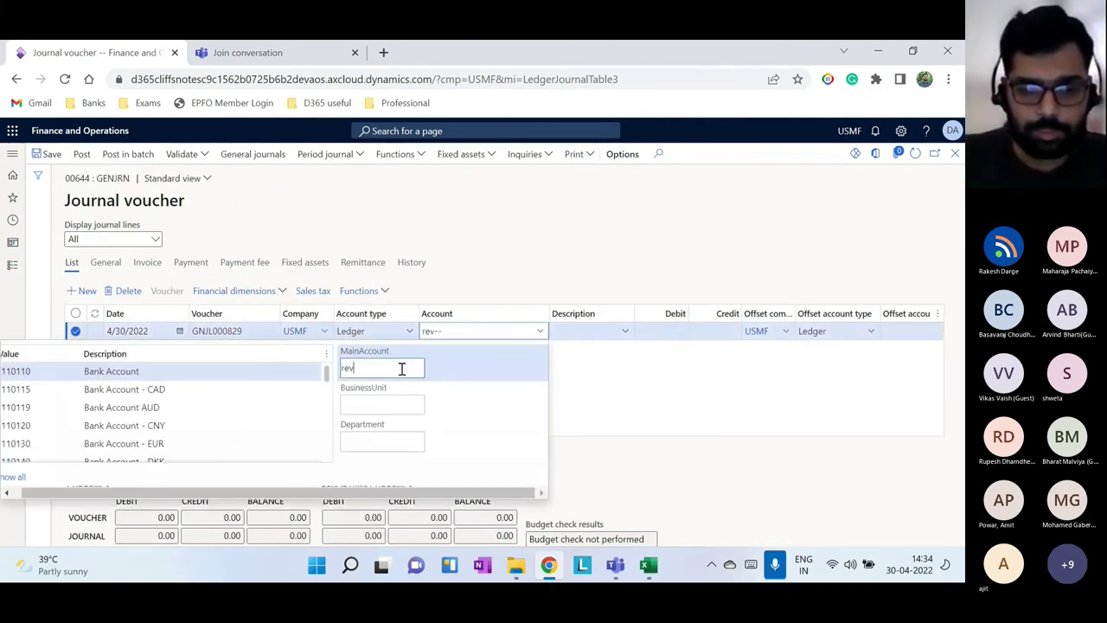
pyautogui.write('revenue')
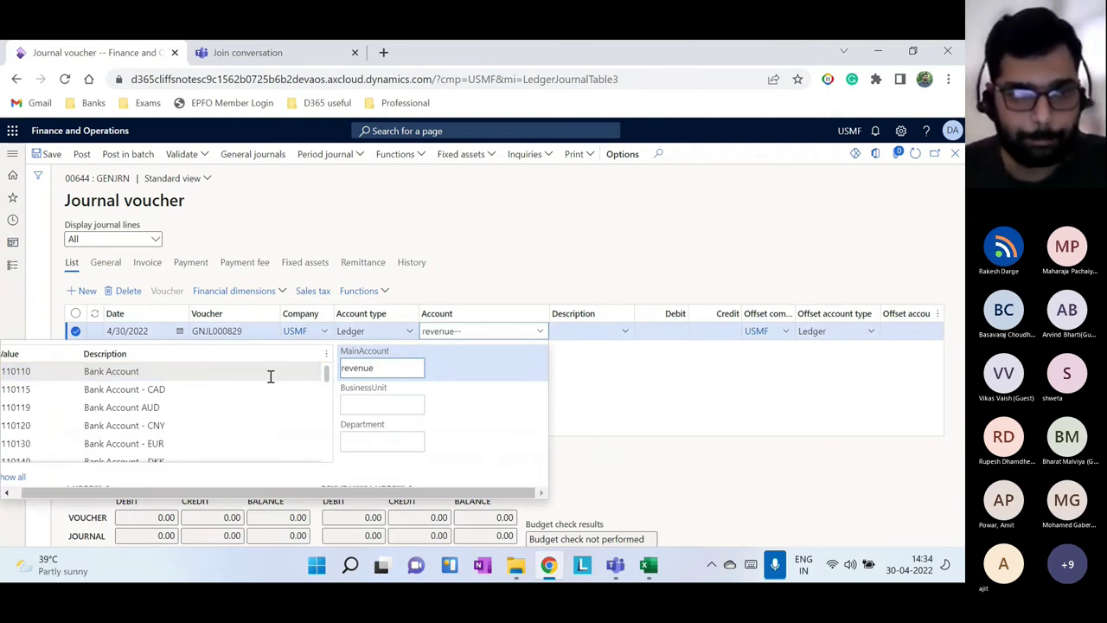
pyautogui.click(151, 425)
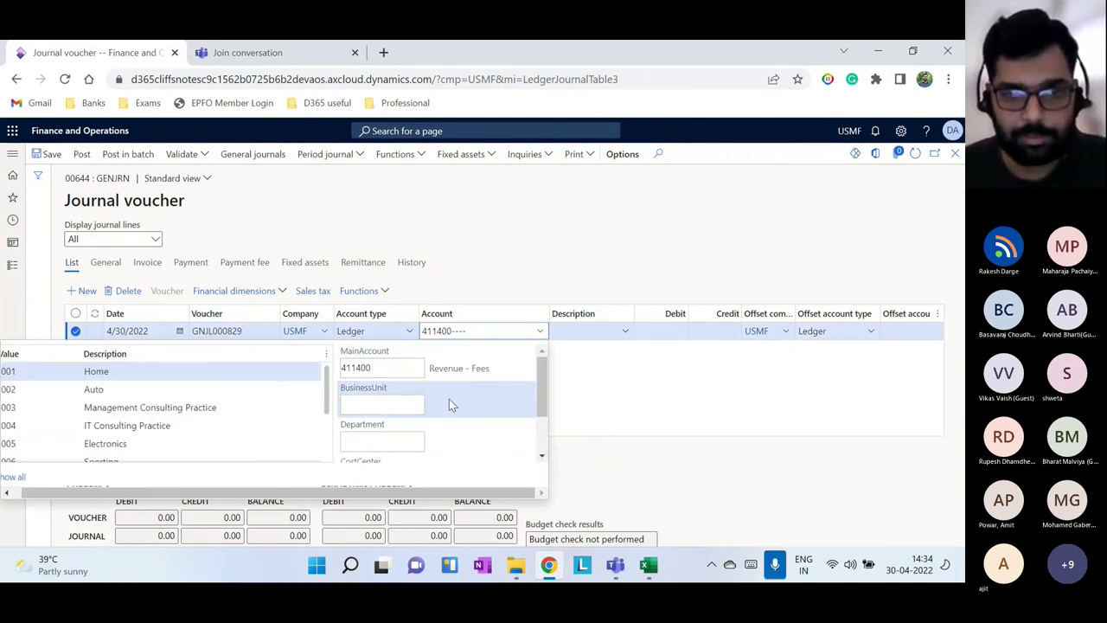
pyautogui.press('Tab')
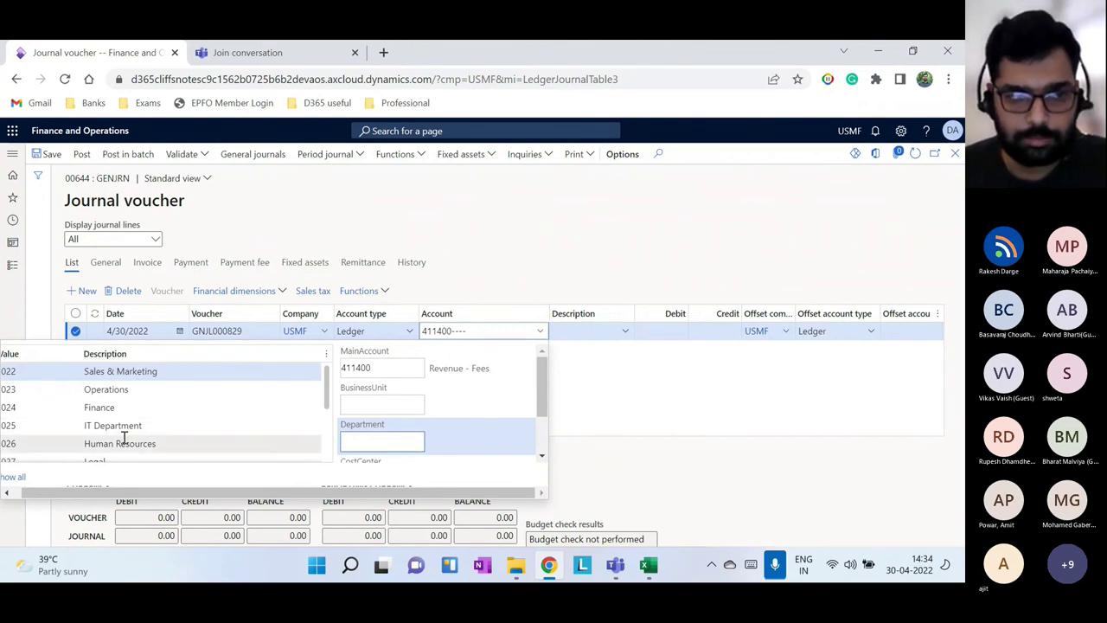
pyautogui.click(138, 375)
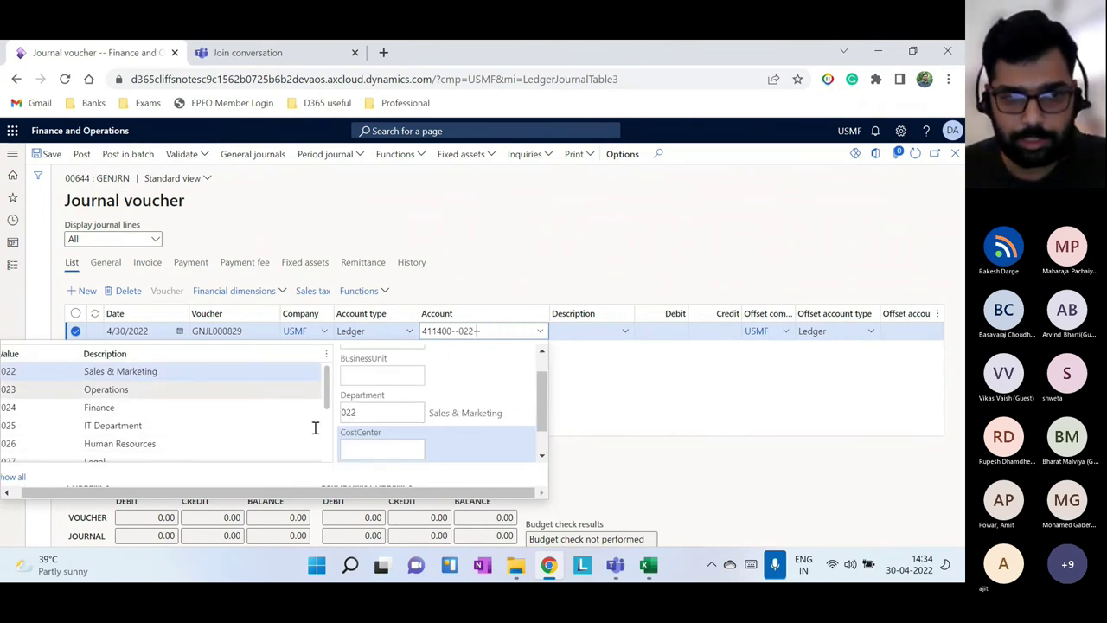
# Check the cost center in Excel's Use Case 5 and enter 014 as the cost center of the voucher line's account
pyautogui.click(655, 564)
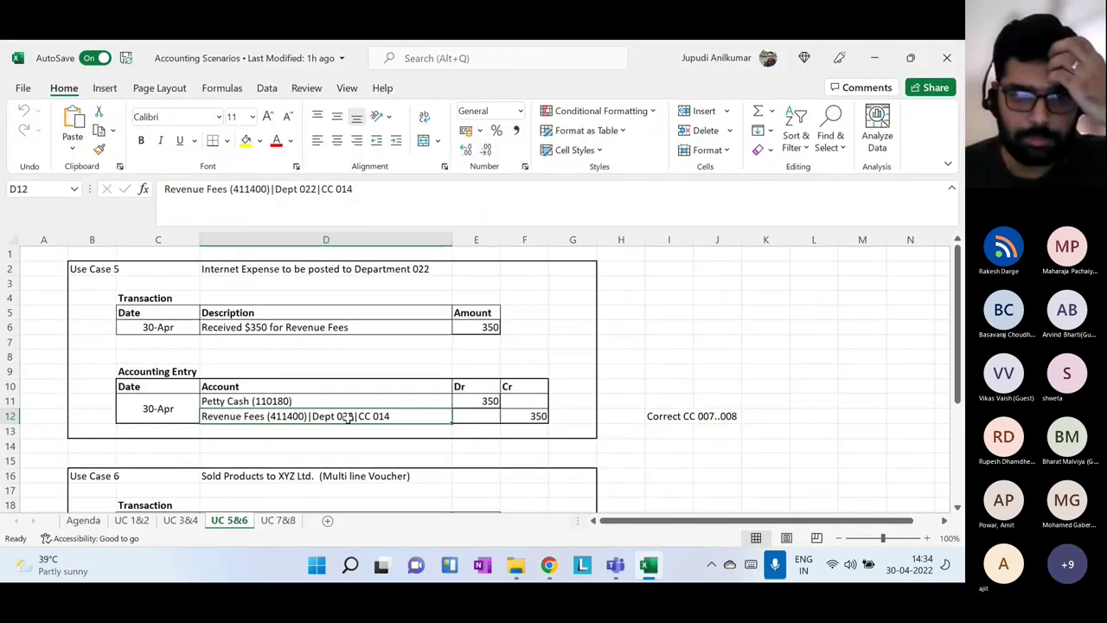
pyautogui.click(549, 565)
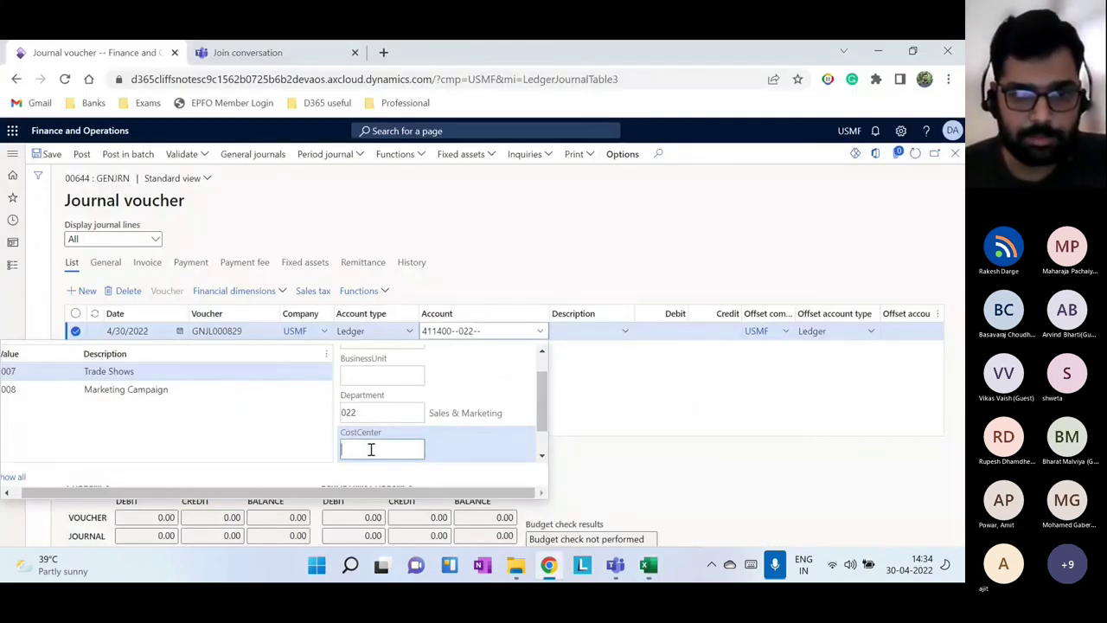
pyautogui.click(371, 449)
pyautogui.write('01')
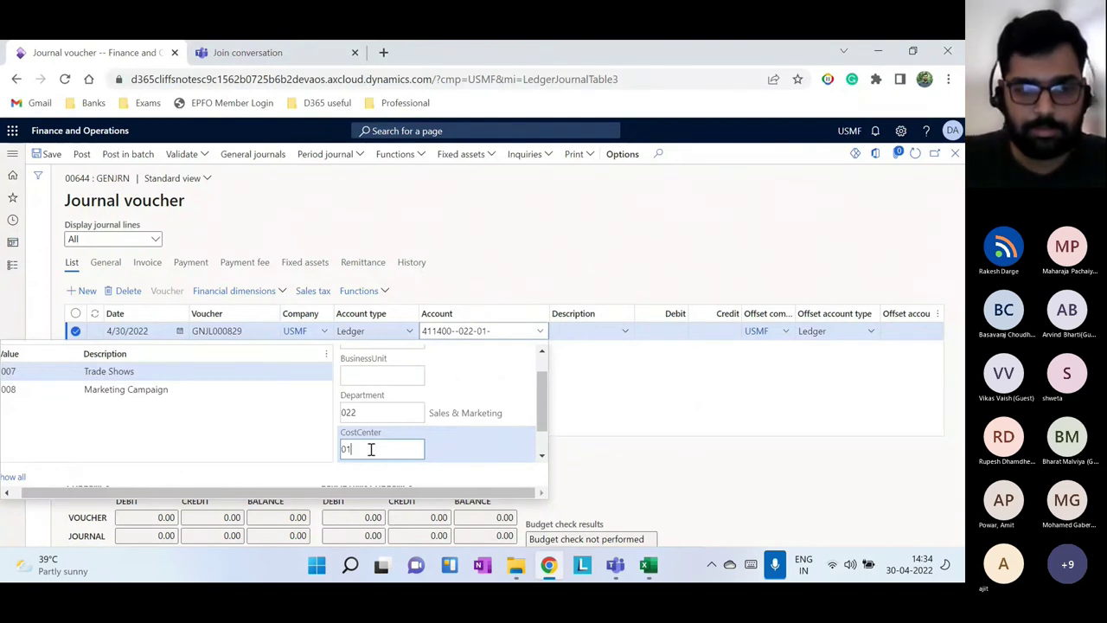
pyautogui.write('4')
pyautogui.click(680, 417)
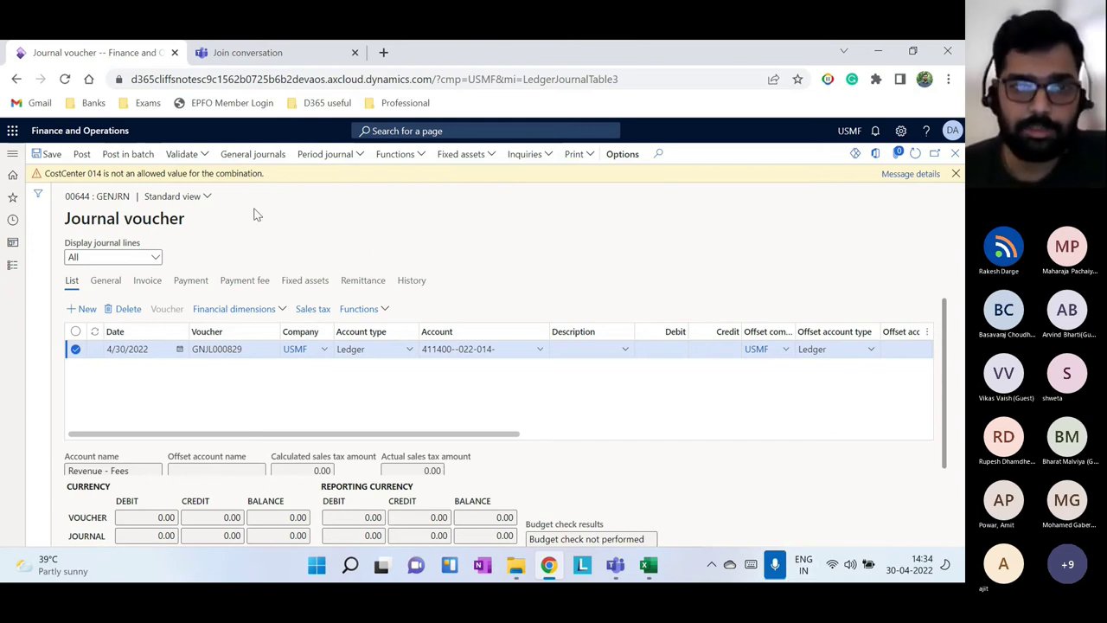
# Switch to Excel and review Use Case 6's multi-line voucher, selecting its accounts from Accounts Receivable to the final entry
pyautogui.click(648, 566)
pyautogui.scroll(-2, 372, 354)
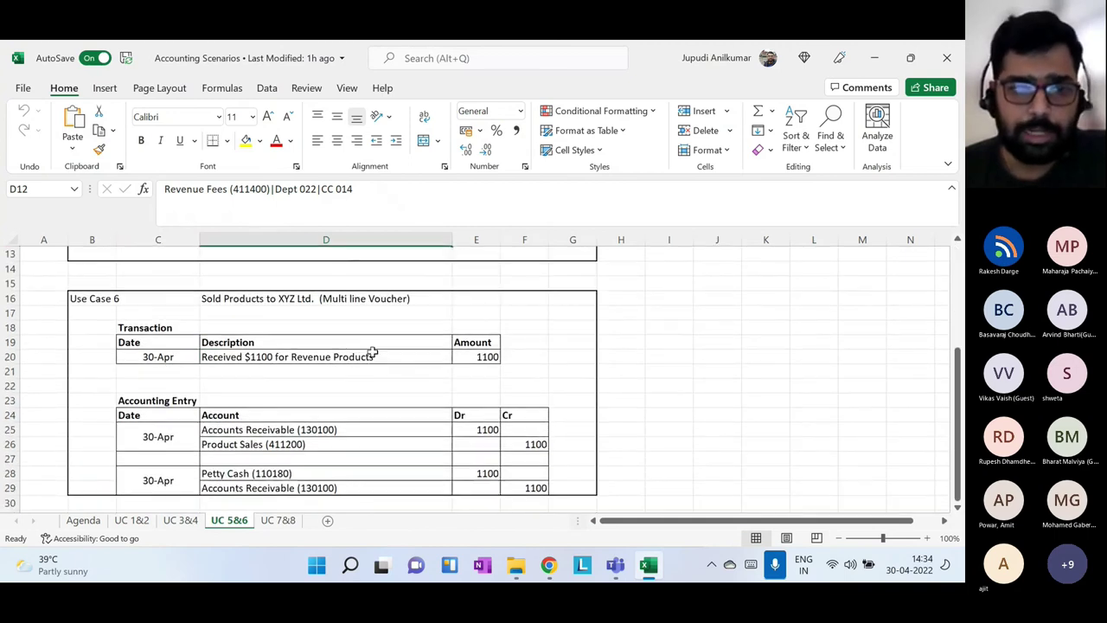
pyautogui.moveTo(280, 429); pyautogui.dragTo(275, 487)
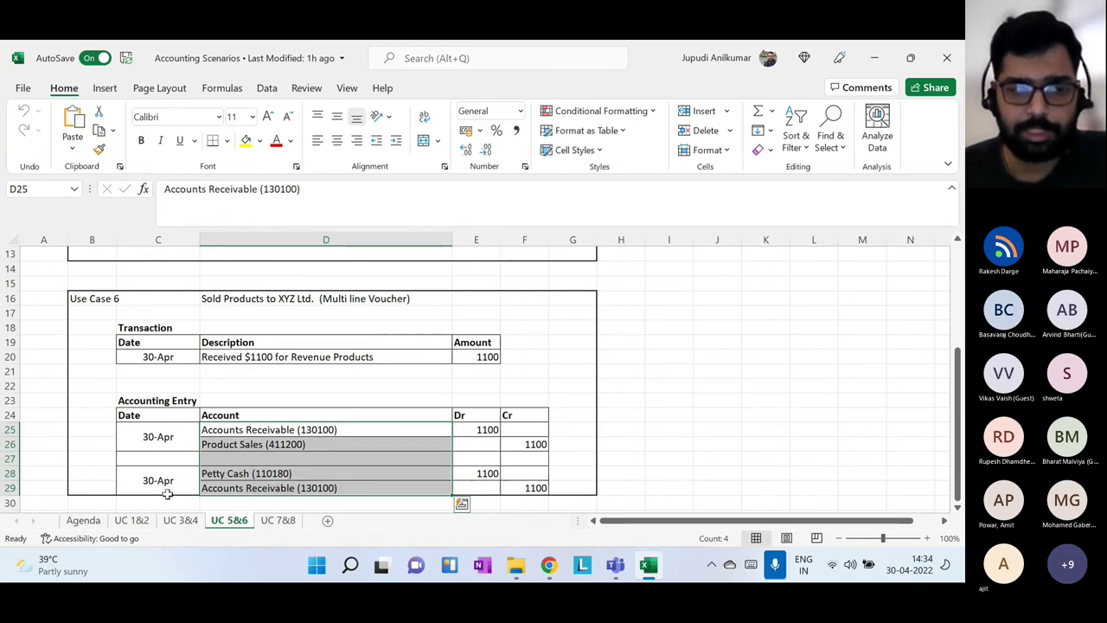
# Go over the Agenda sheet's Accounting Structure to Balance Control topics, Use Cases 5 and 6, and the remaining Use Cases 7 and 8
pyautogui.click(84, 521)
pyautogui.scroll(-1, 304, 389)
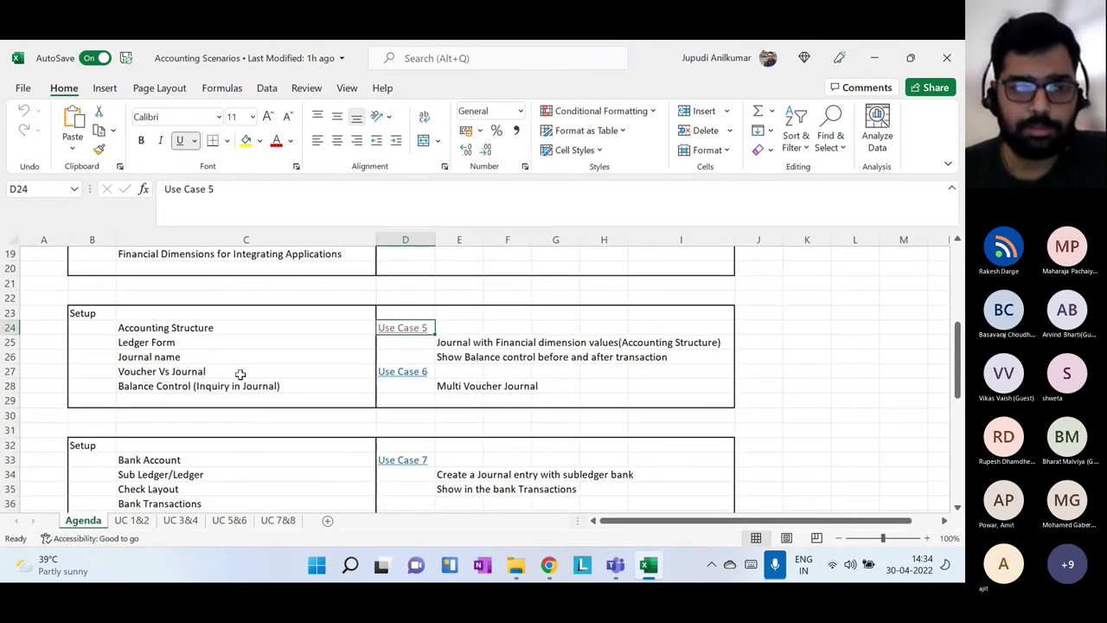
pyautogui.moveTo(190, 328); pyautogui.dragTo(201, 384)
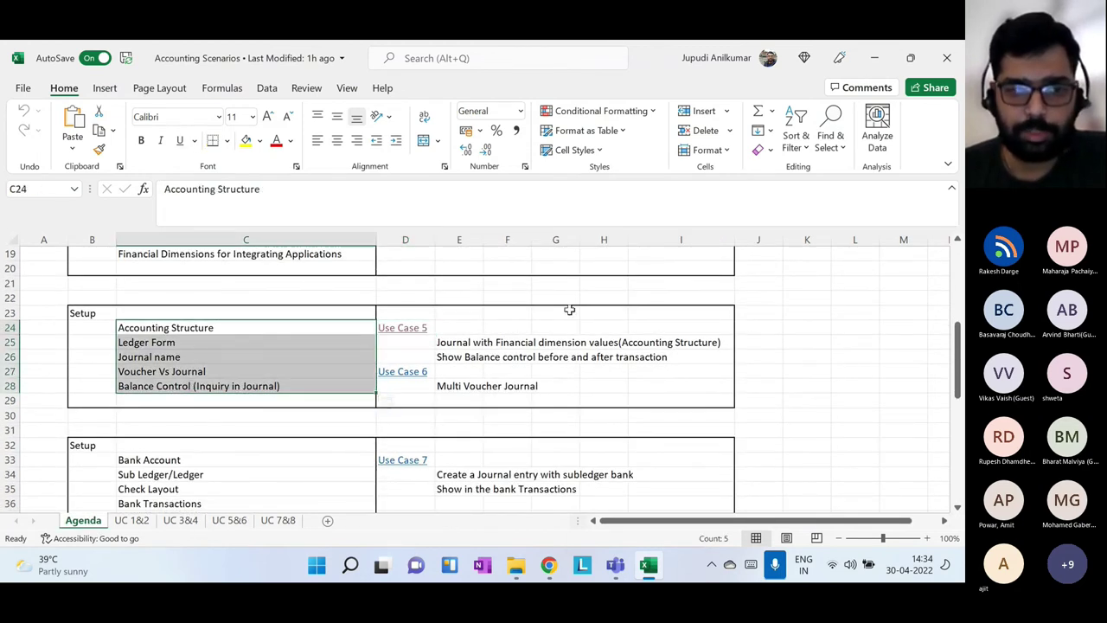
pyautogui.moveTo(519, 349); pyautogui.dragTo(514, 399)
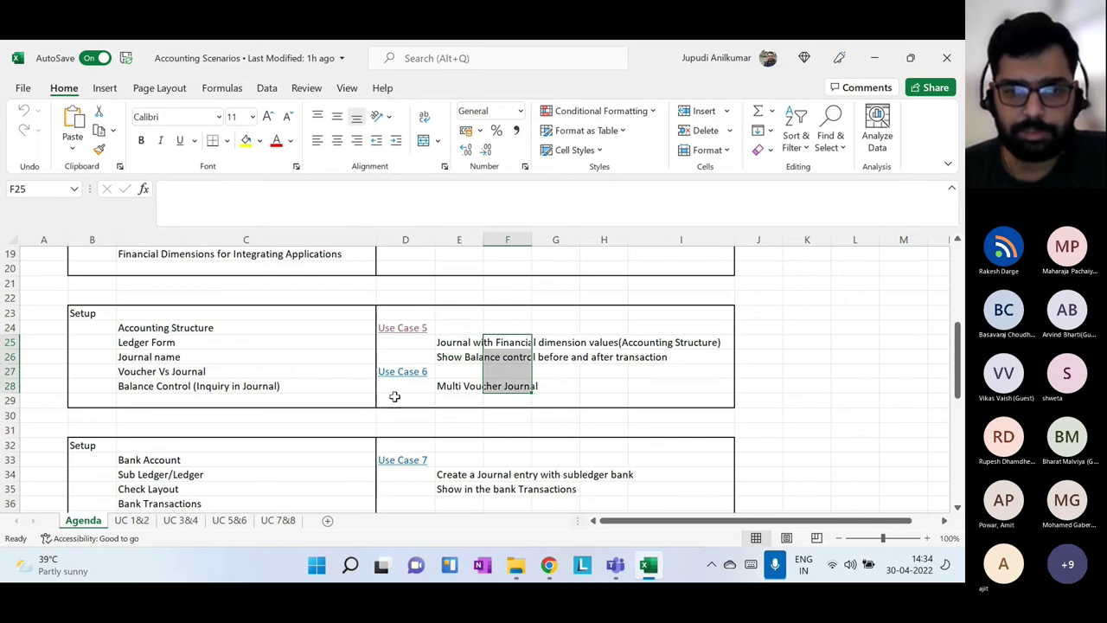
pyautogui.scroll(-4, 291, 395)
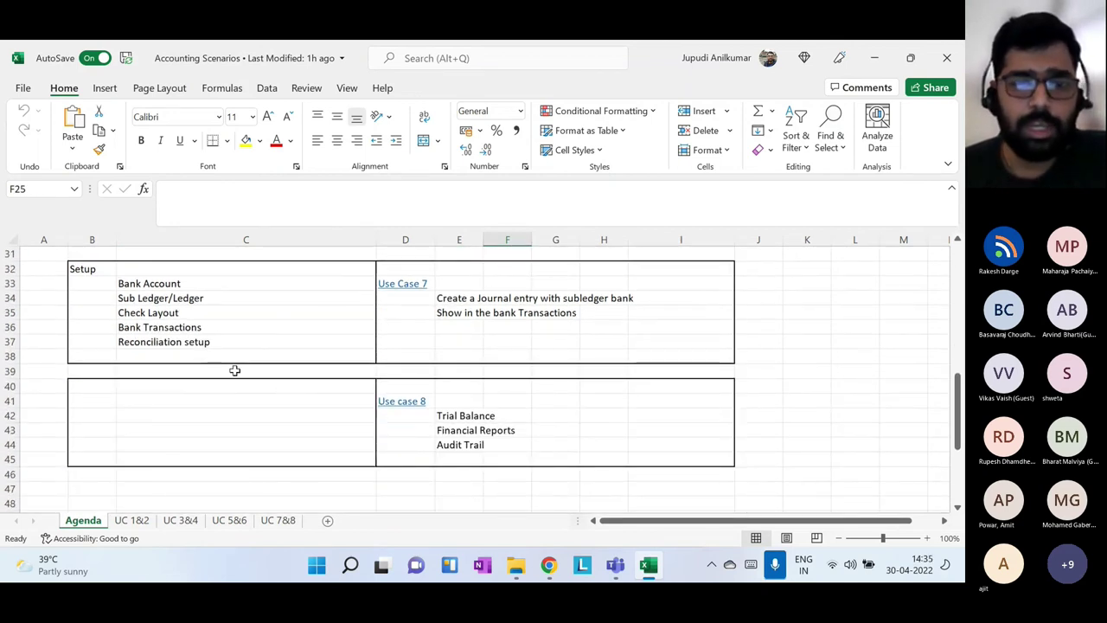
# Go over Use Case 8's report topics and the Setup list from Bank Account to Reconciliation setup on the Agenda sheet
pyautogui.moveTo(471, 415); pyautogui.dragTo(477, 445)
pyautogui.moveTo(148, 284); pyautogui.dragTo(145, 341)
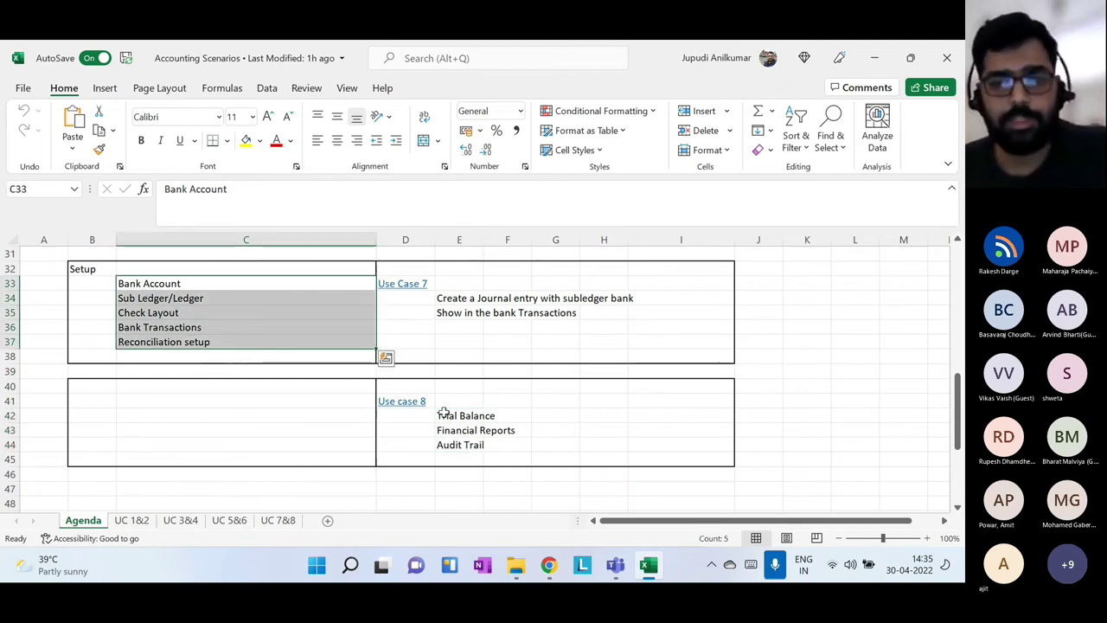
# Switch to Finance and Operations, close the journal voucher and general journals, and open the General ledger's Trial balance inquiry
pyautogui.click(551, 566)
pyautogui.click(957, 177)
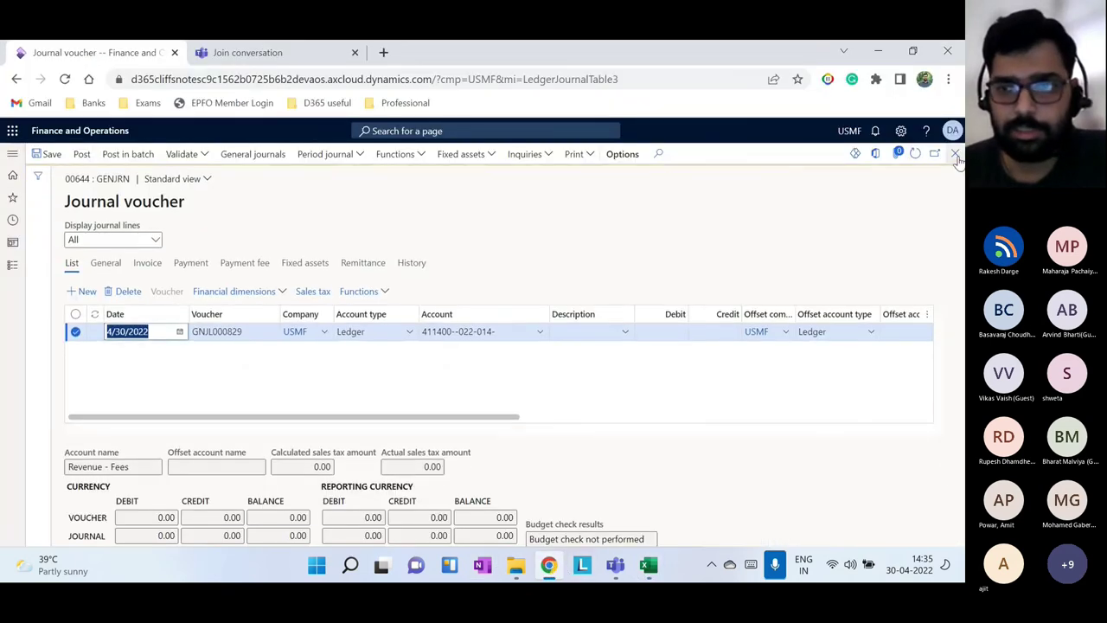
pyautogui.click(956, 155)
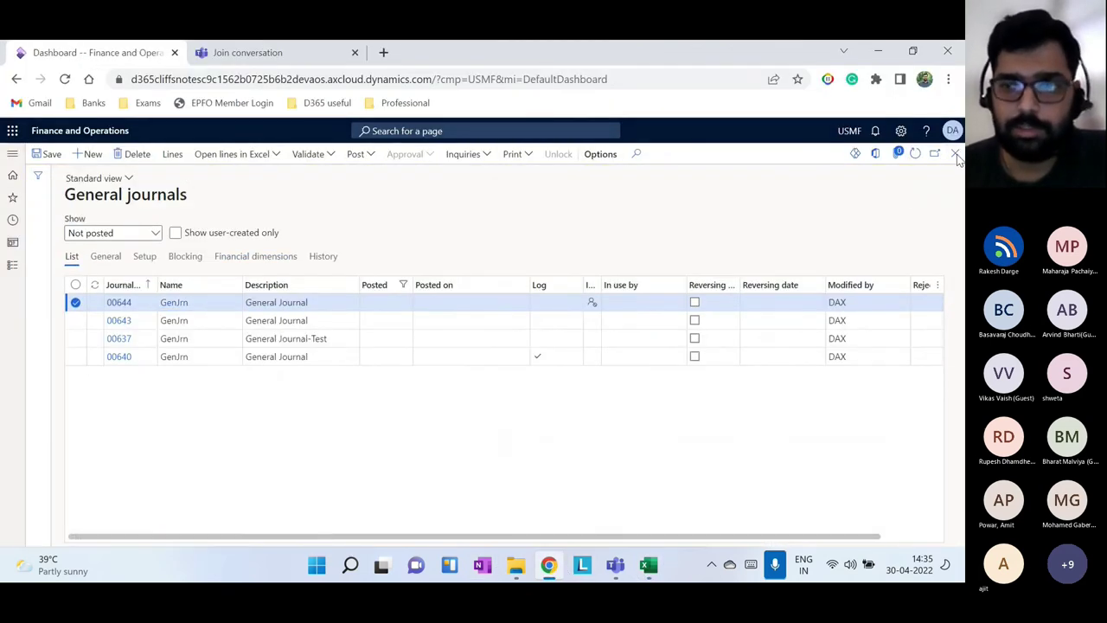
pyautogui.click(955, 155)
pyautogui.click(13, 264)
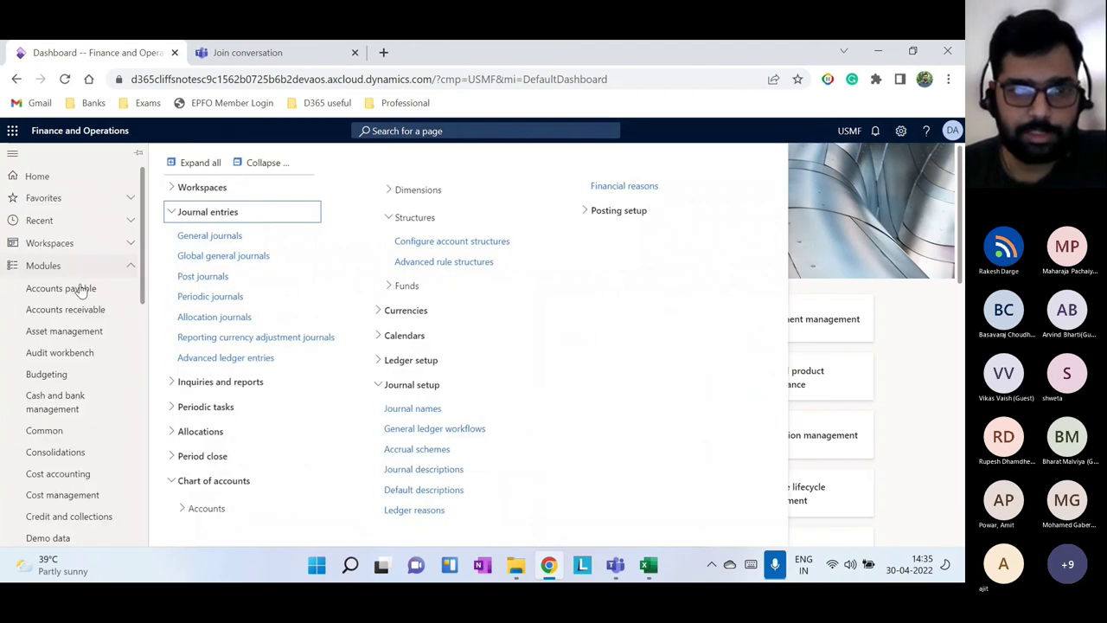
pyautogui.click(208, 211)
pyautogui.click(242, 242)
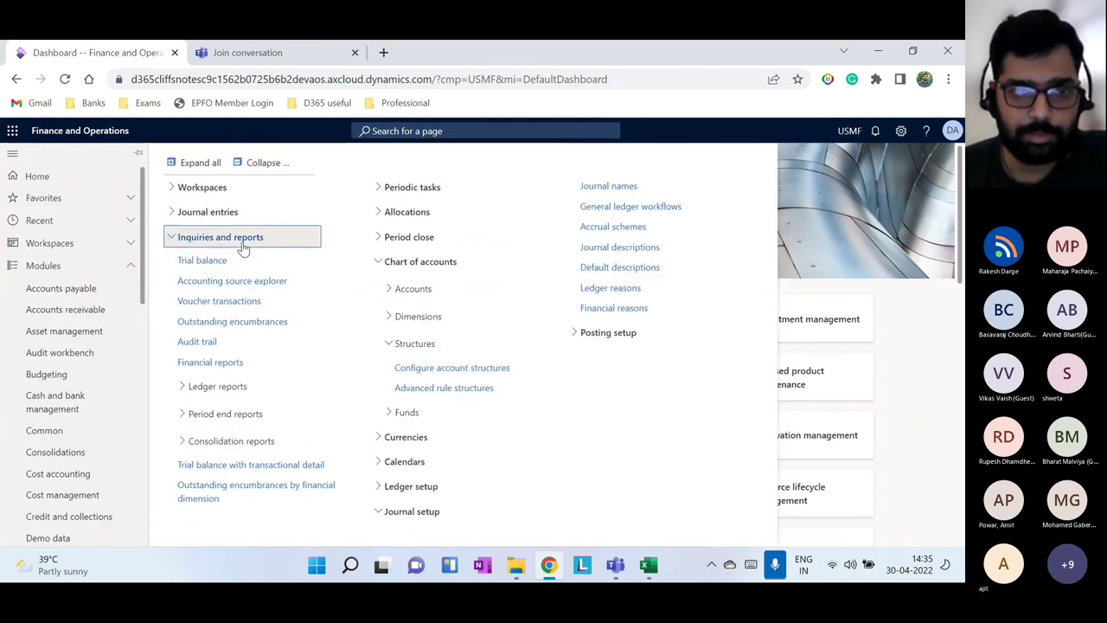
pyautogui.click(206, 261)
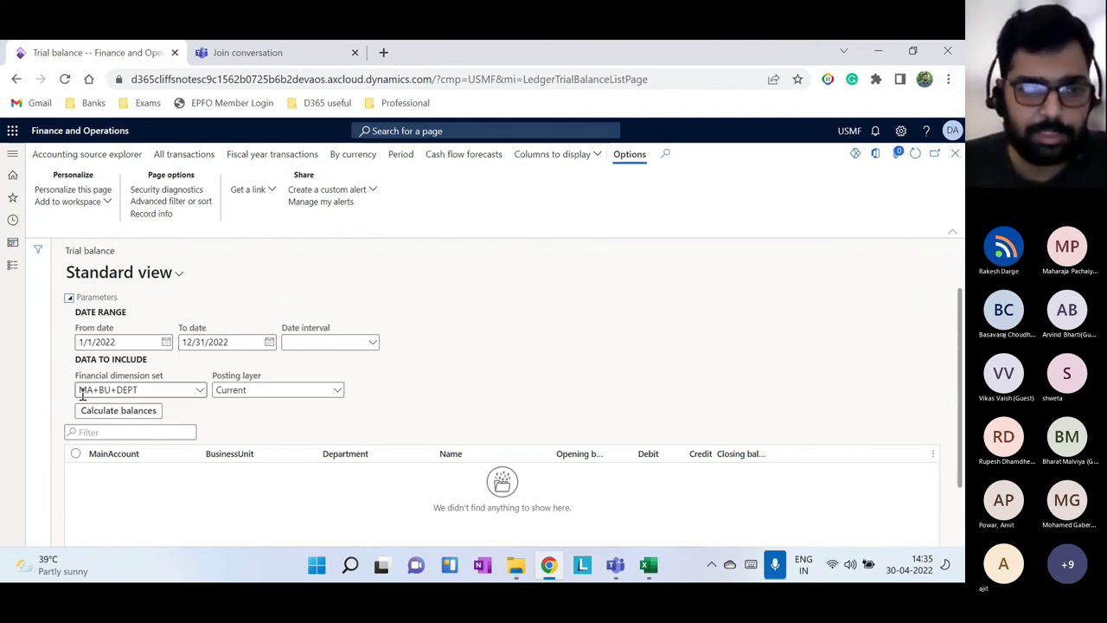
# Set the trial balance's financial dimension set to Main Account and calculate the balances
pyautogui.click(199, 391)
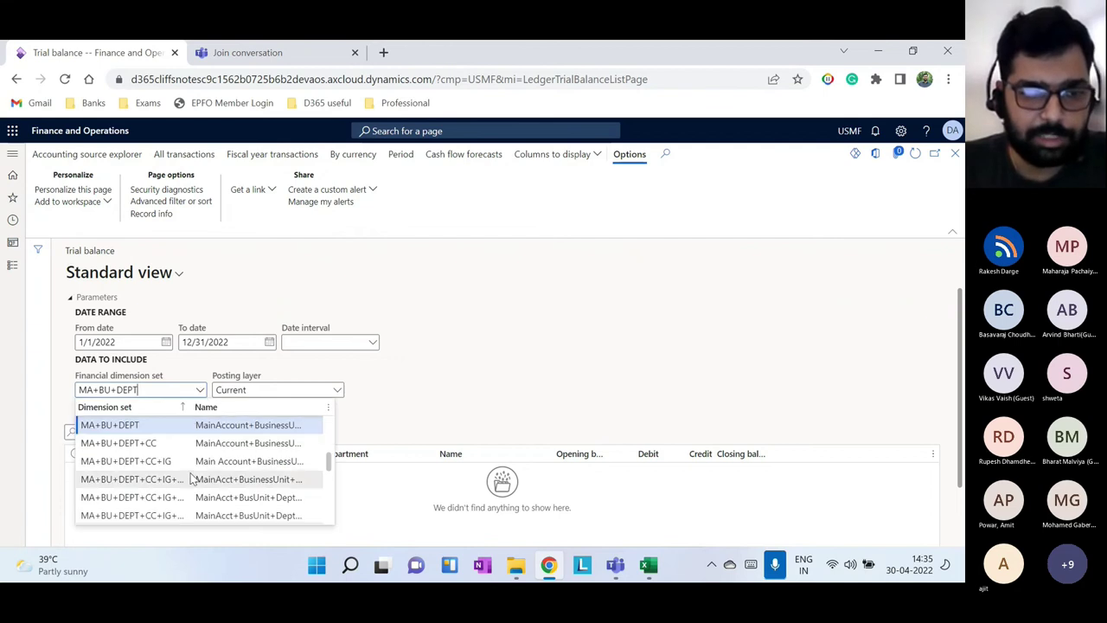
pyautogui.scroll(-5, 173, 471)
pyautogui.scroll(3, 173, 460)
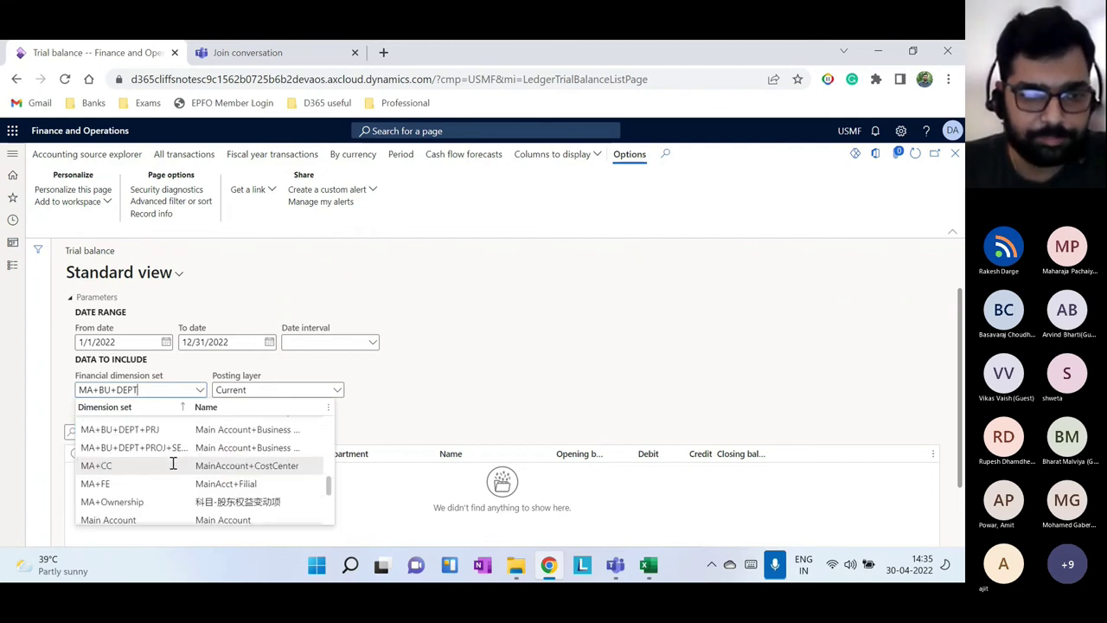
pyautogui.click(165, 520)
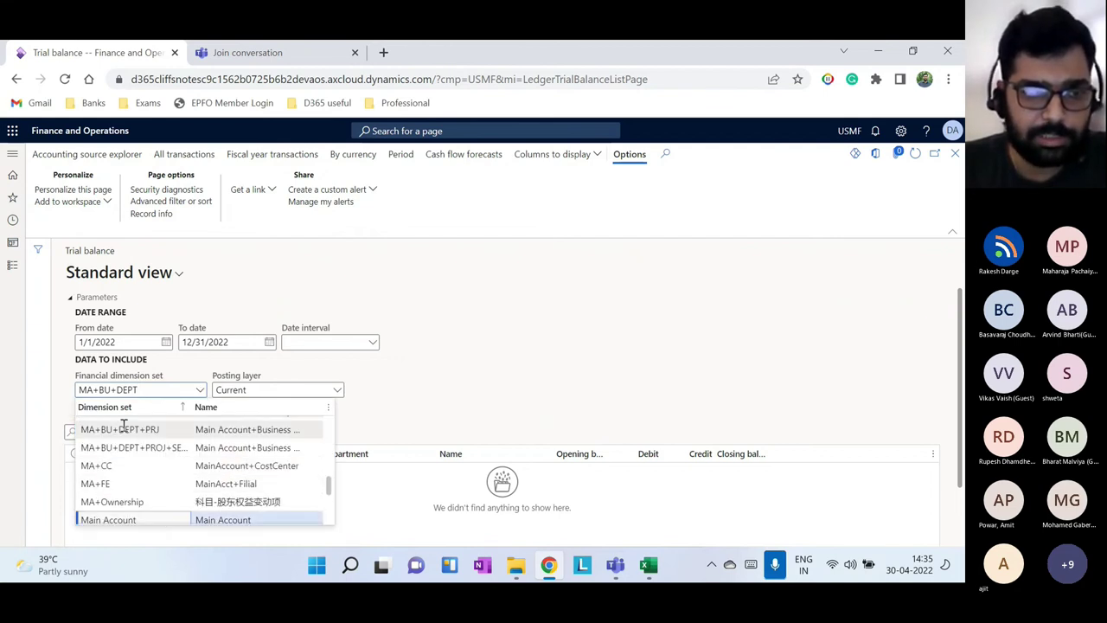
pyautogui.moveTo(77, 378); pyautogui.dragTo(154, 380)
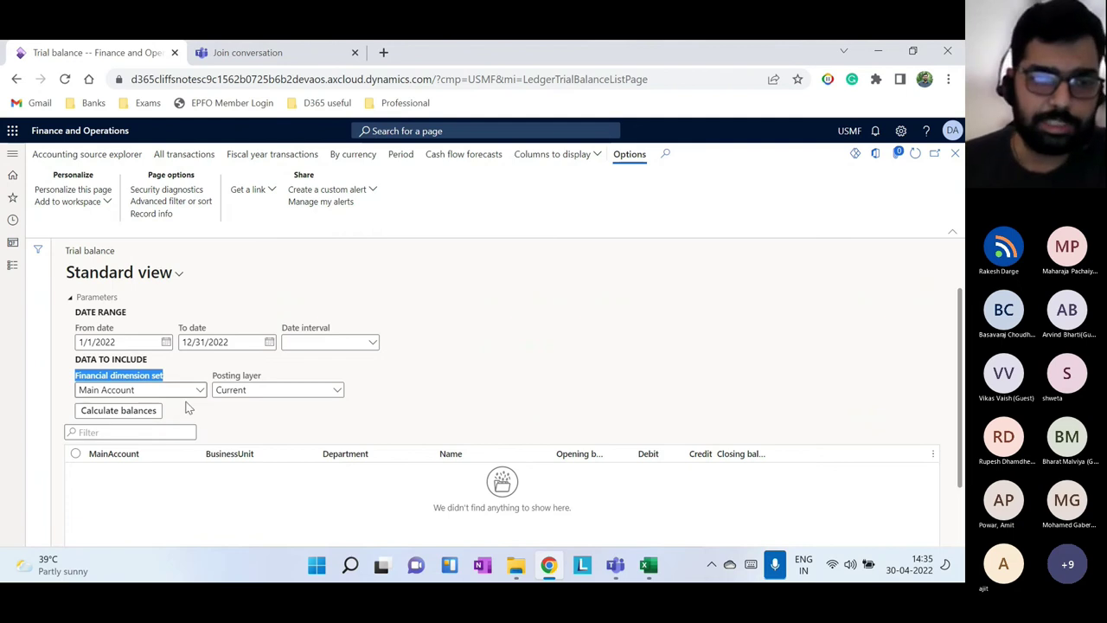
pyautogui.moveTo(235, 377); pyautogui.dragTo(262, 378)
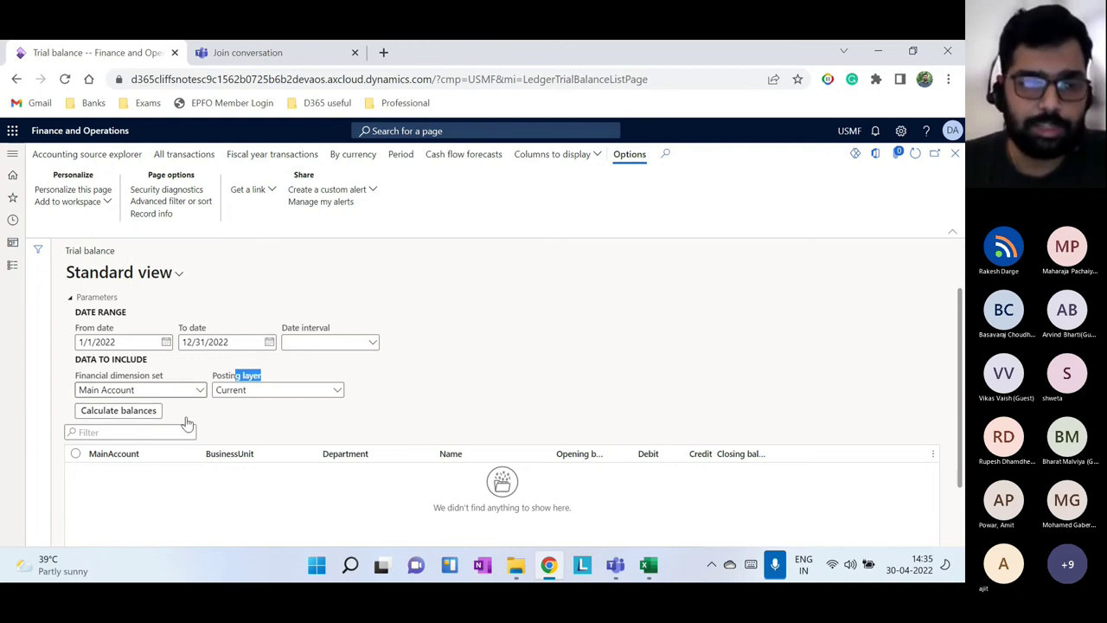
pyautogui.click(147, 411)
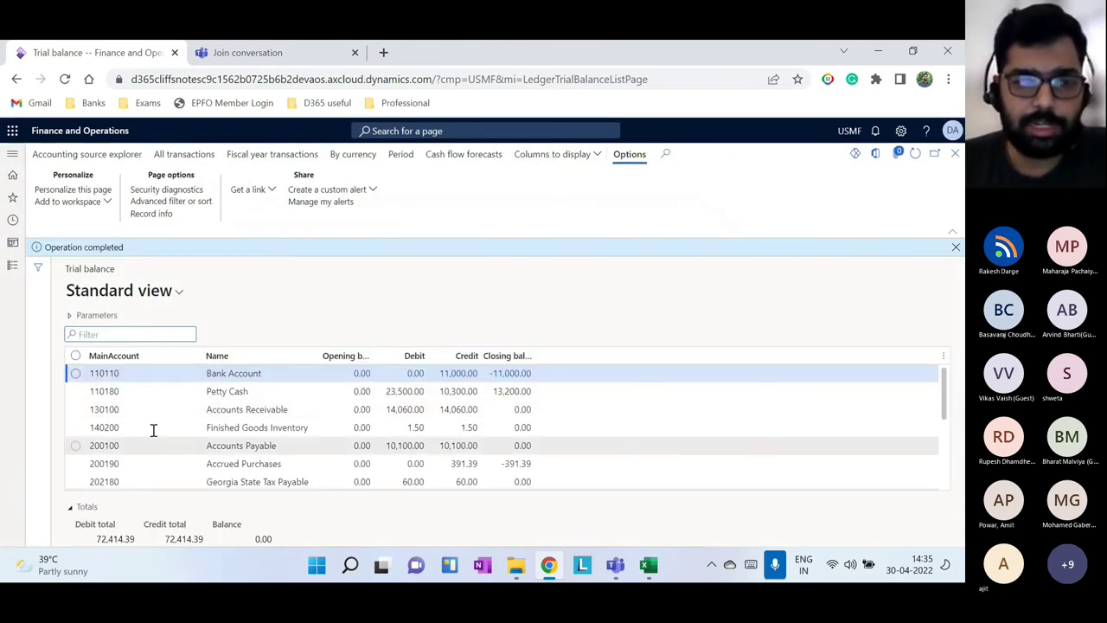
# Show the trial balance parameters again and open the transactions behind the credit amount of account 110110 Bank Account
pyautogui.click(69, 316)
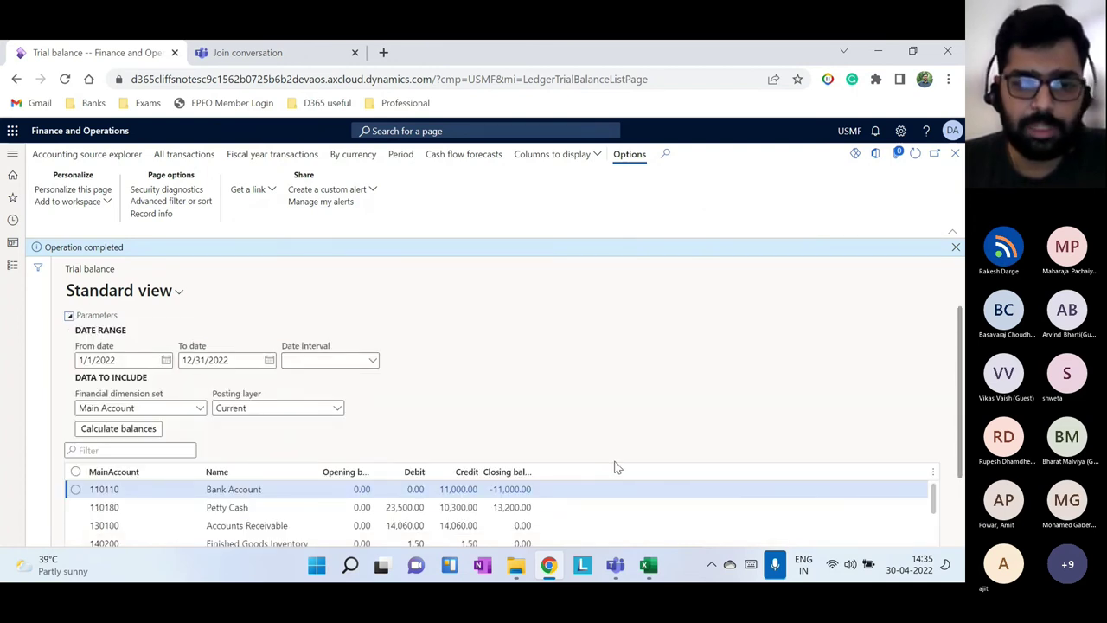
pyautogui.scroll(-2, 947, 481)
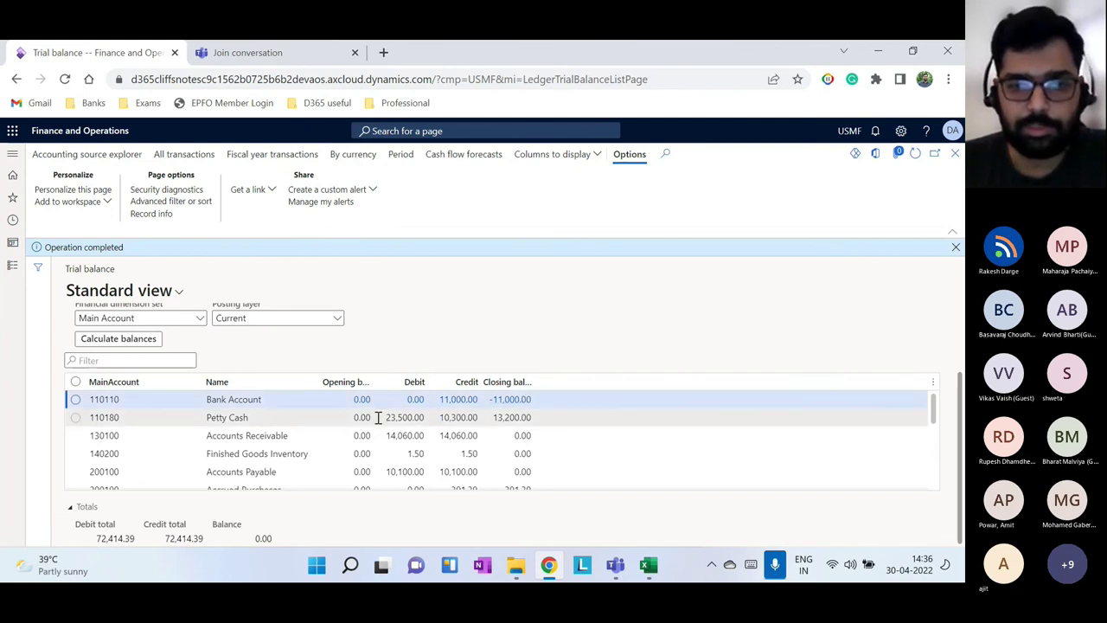
pyautogui.click(401, 403)
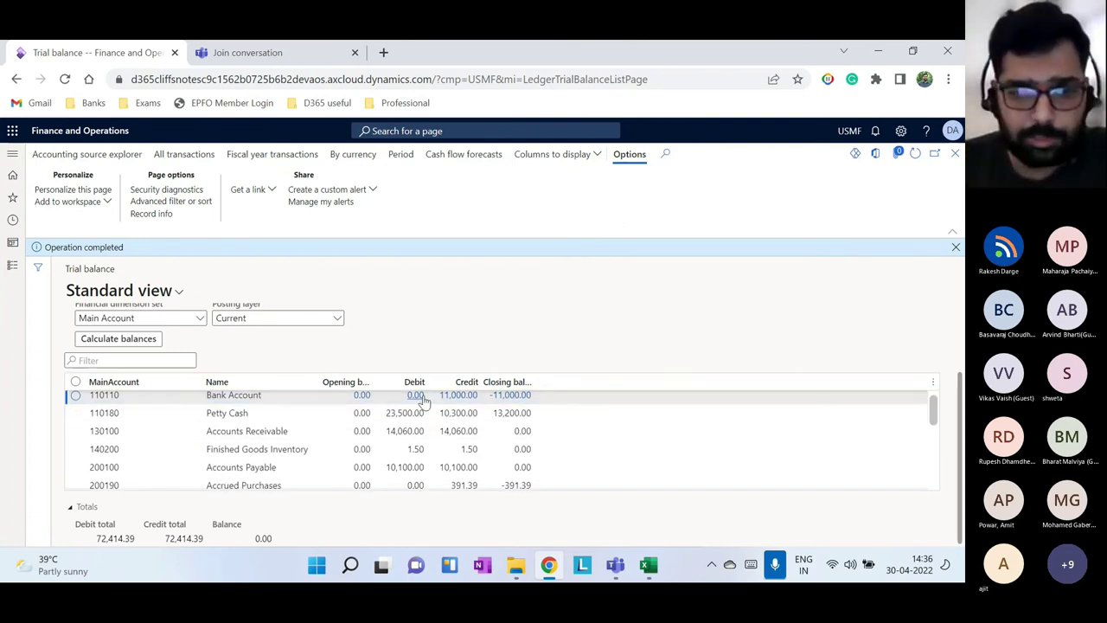
pyautogui.click(460, 401)
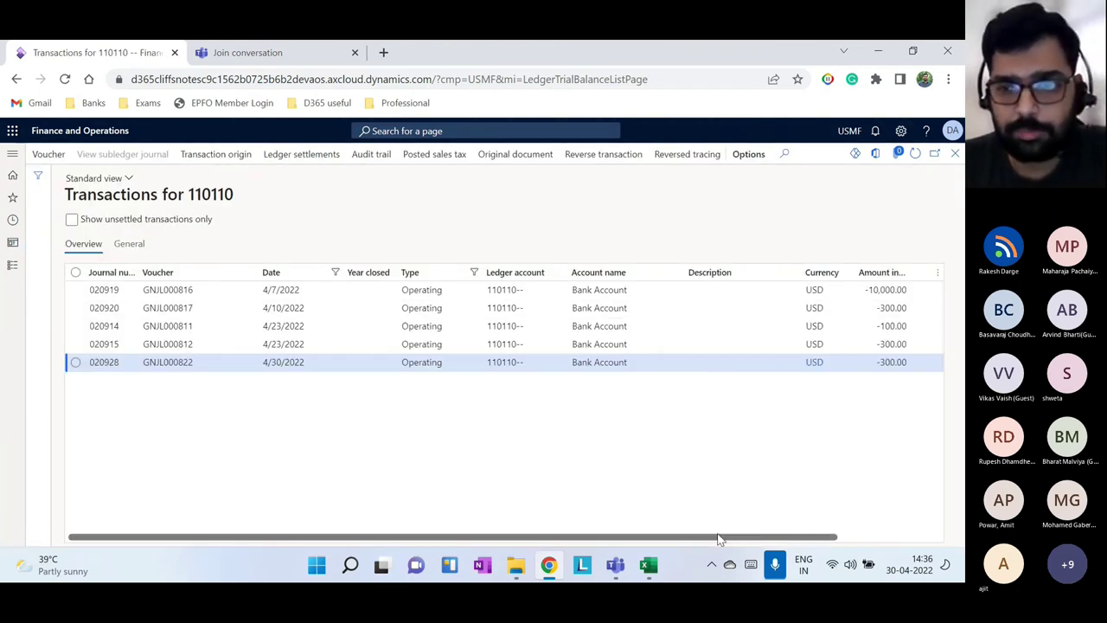
# Examine the amounts of account 110110's transactions, including those behind its closing balance, and return to the trial balance
pyautogui.moveTo(718, 536); pyautogui.dragTo(815, 535)
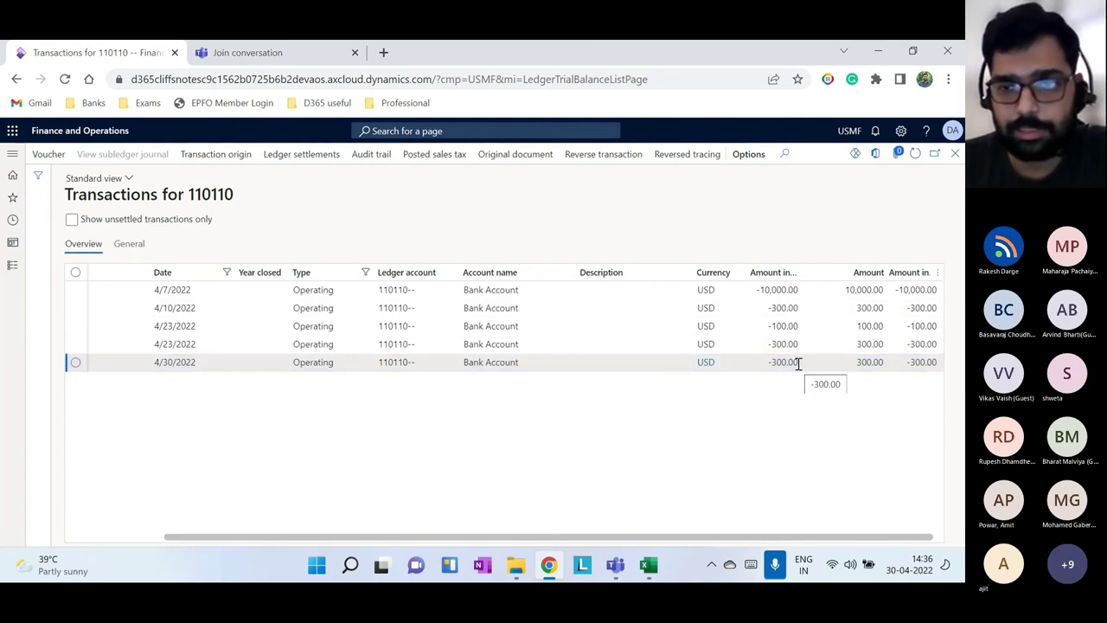
pyautogui.click(749, 291)
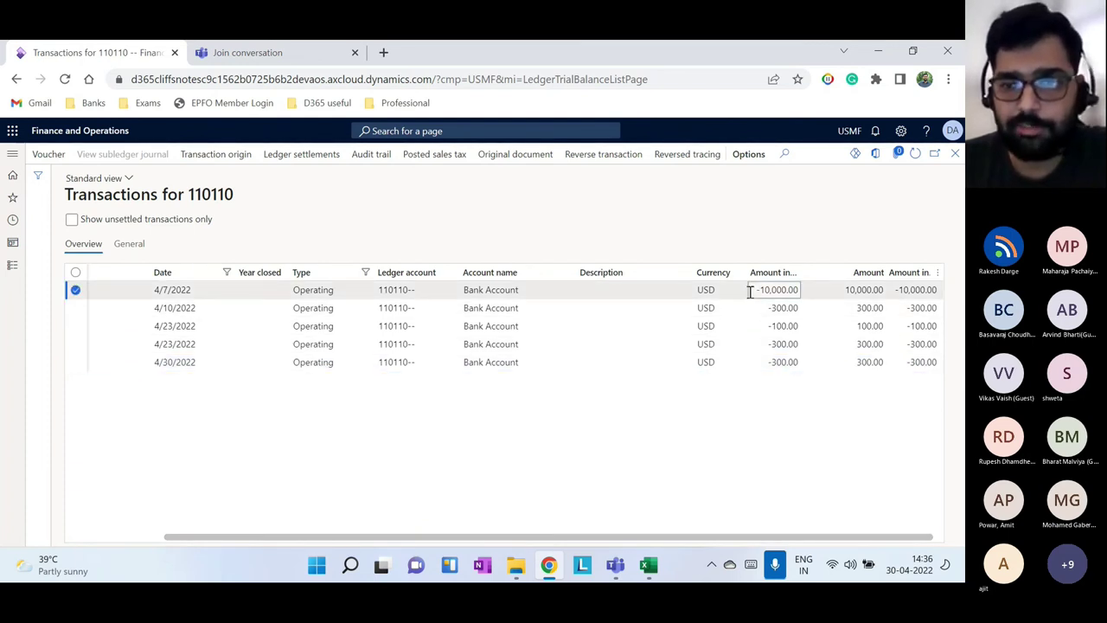
pyautogui.click(776, 309)
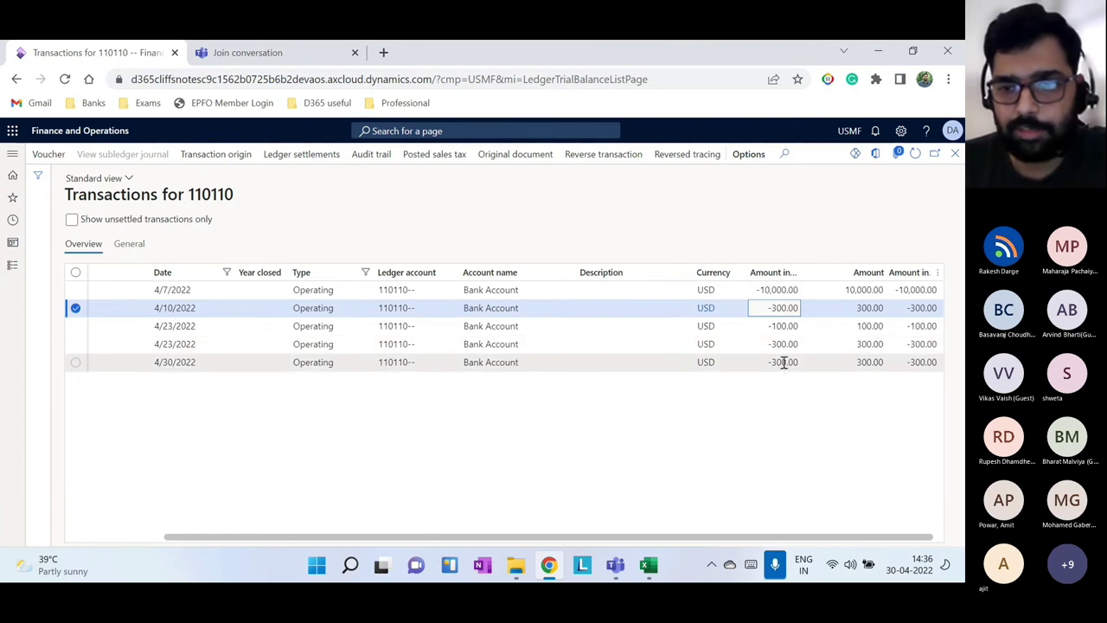
pyautogui.click(783, 326)
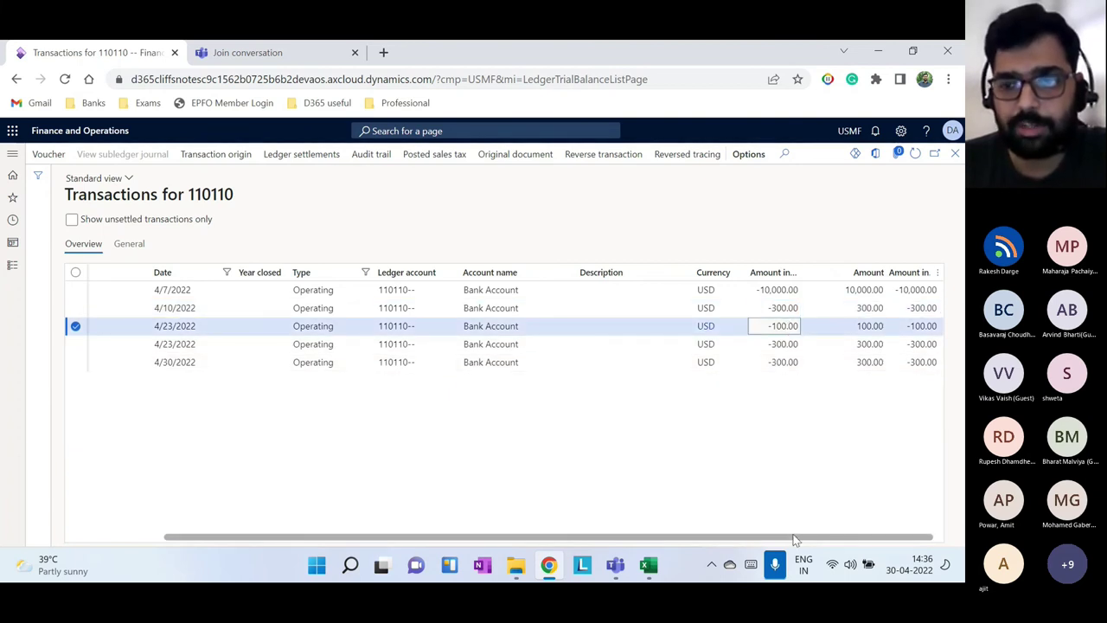
pyautogui.moveTo(796, 537); pyautogui.dragTo(638, 540)
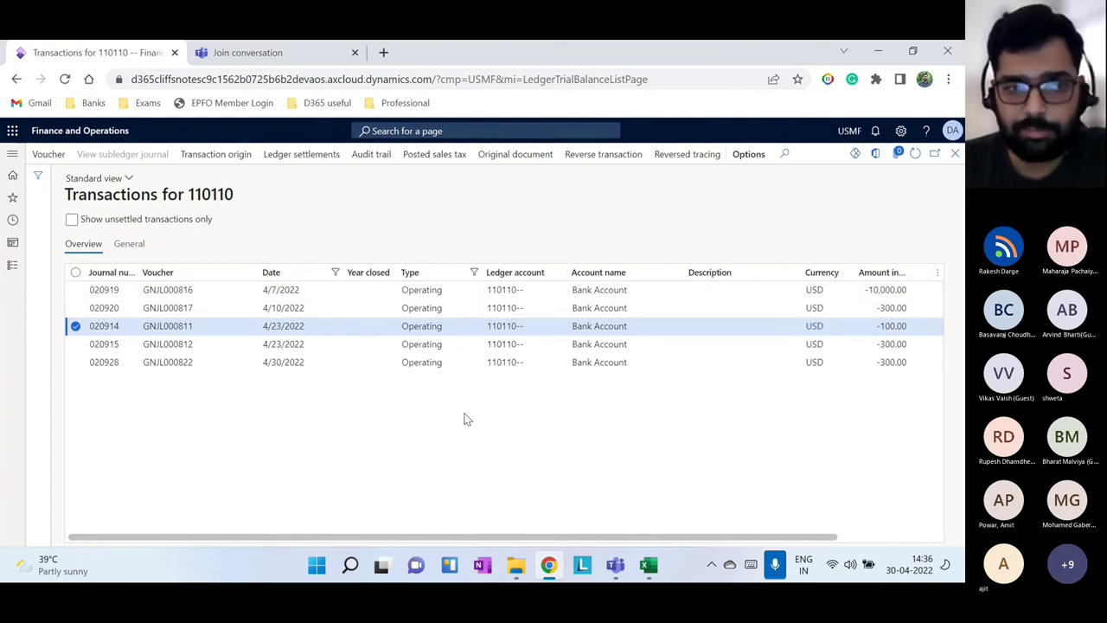
pyautogui.click(955, 153)
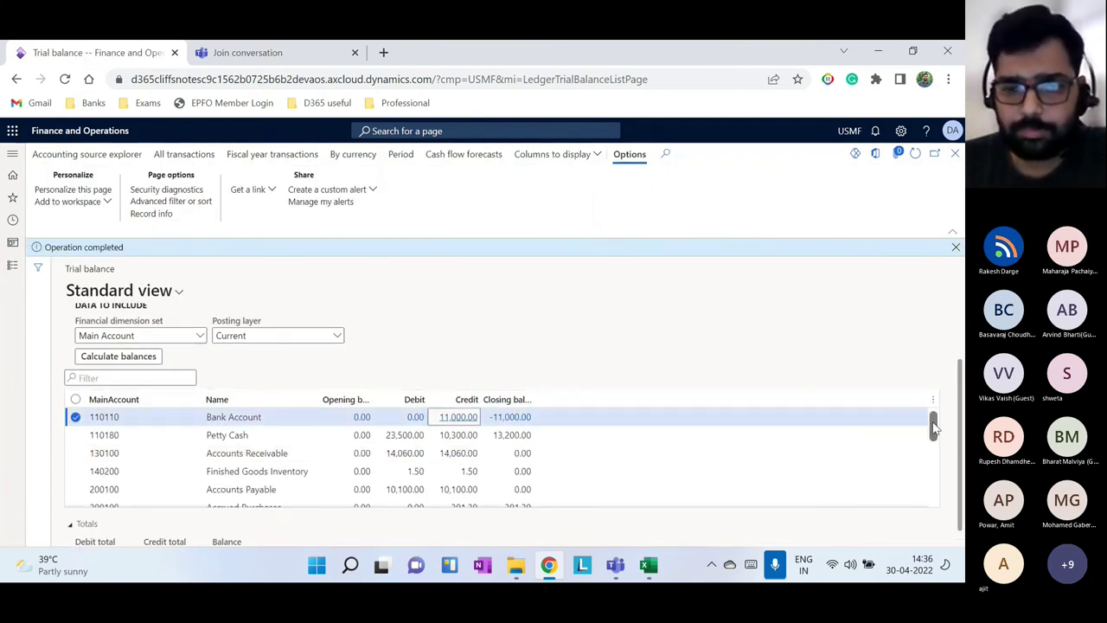
pyautogui.click(509, 418)
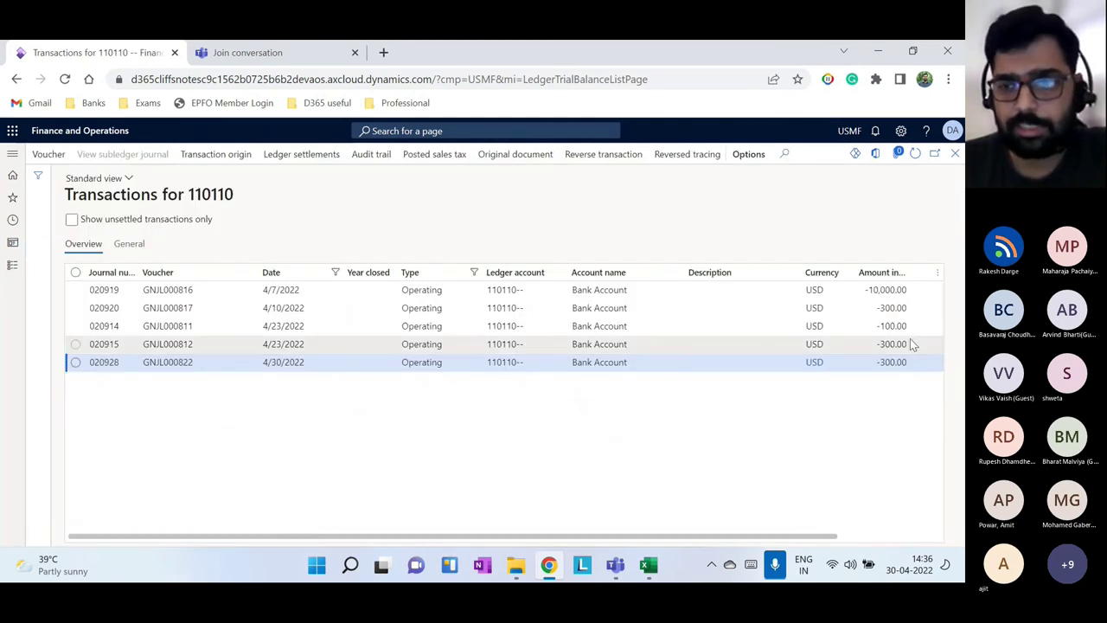
pyautogui.click(955, 153)
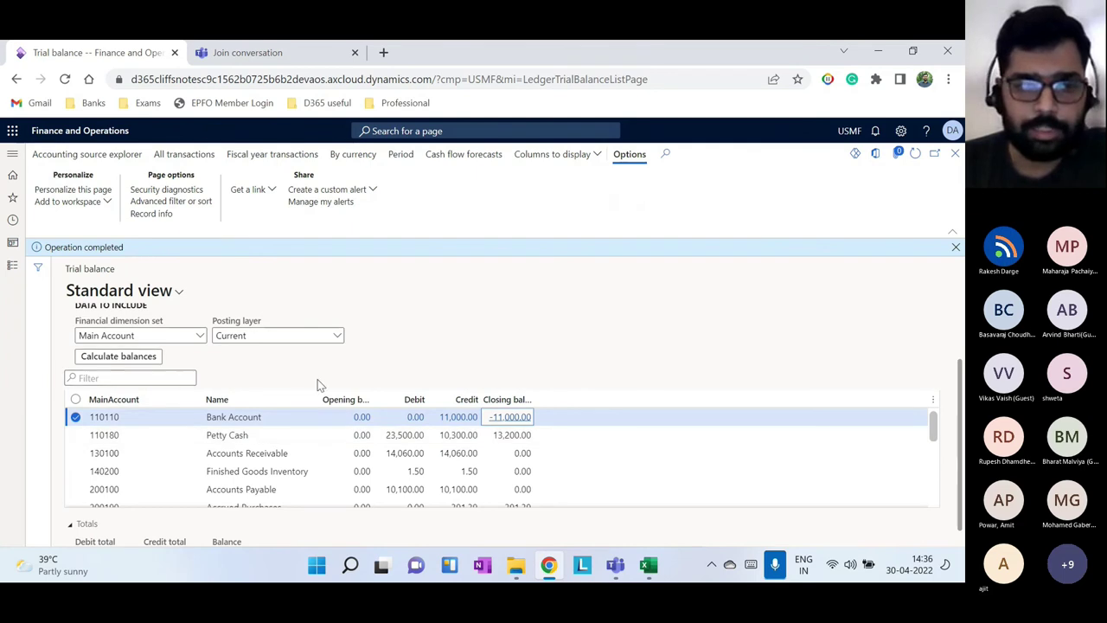
# Change the trial balance's financial dimension set to MA+BU+DEPT+CC and recalculate the balances
pyautogui.click(200, 337)
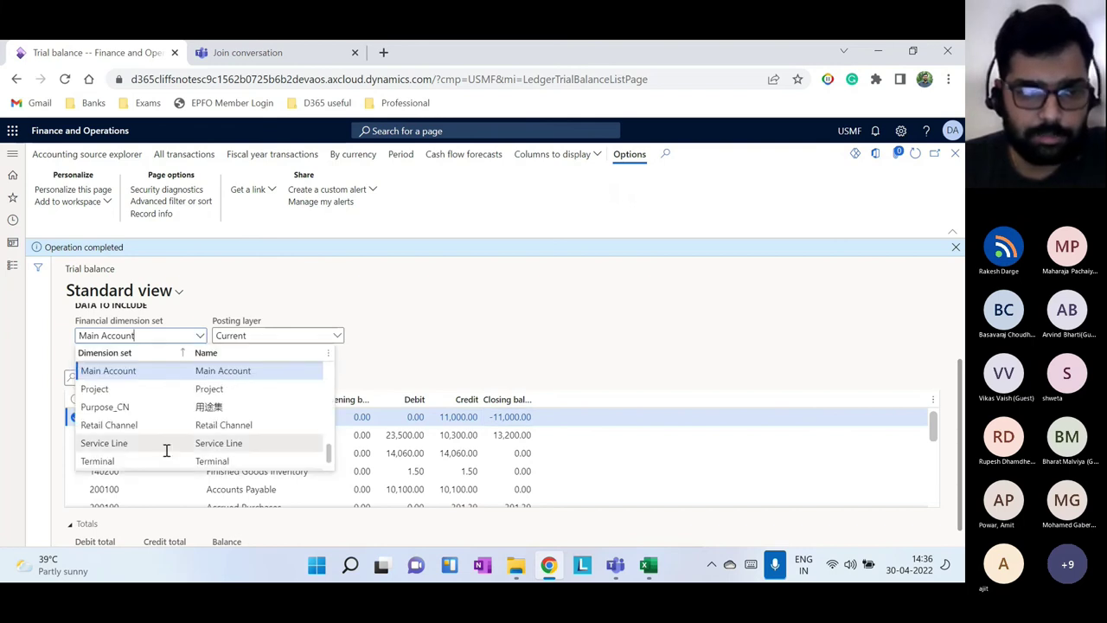
pyautogui.scroll(3, 165, 450)
pyautogui.moveTo(333, 437); pyautogui.dragTo(331, 413)
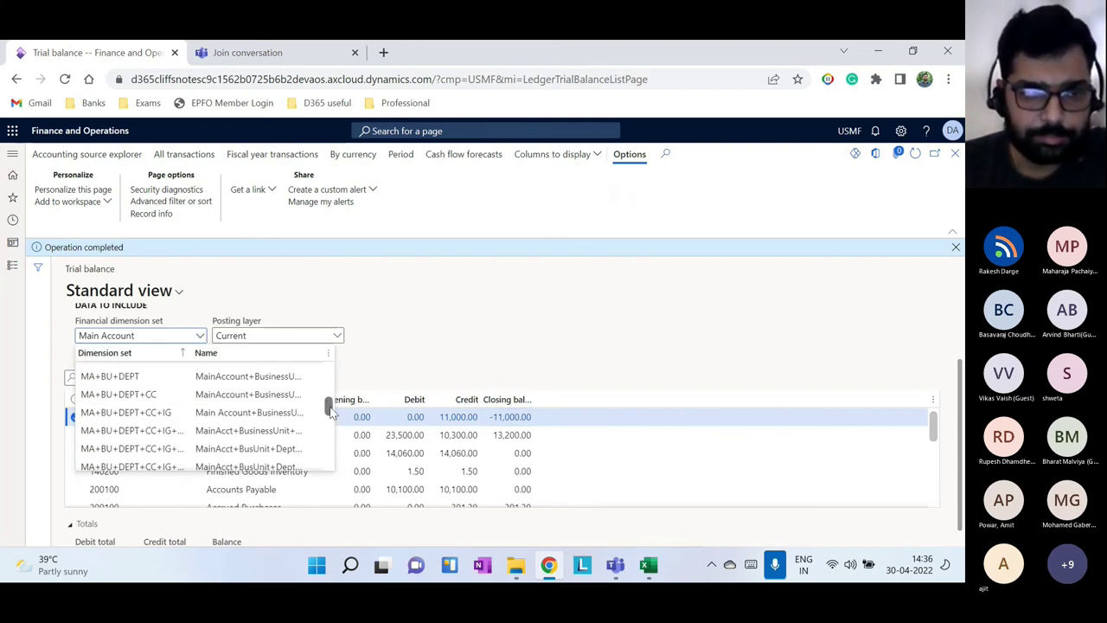
pyautogui.click(112, 394)
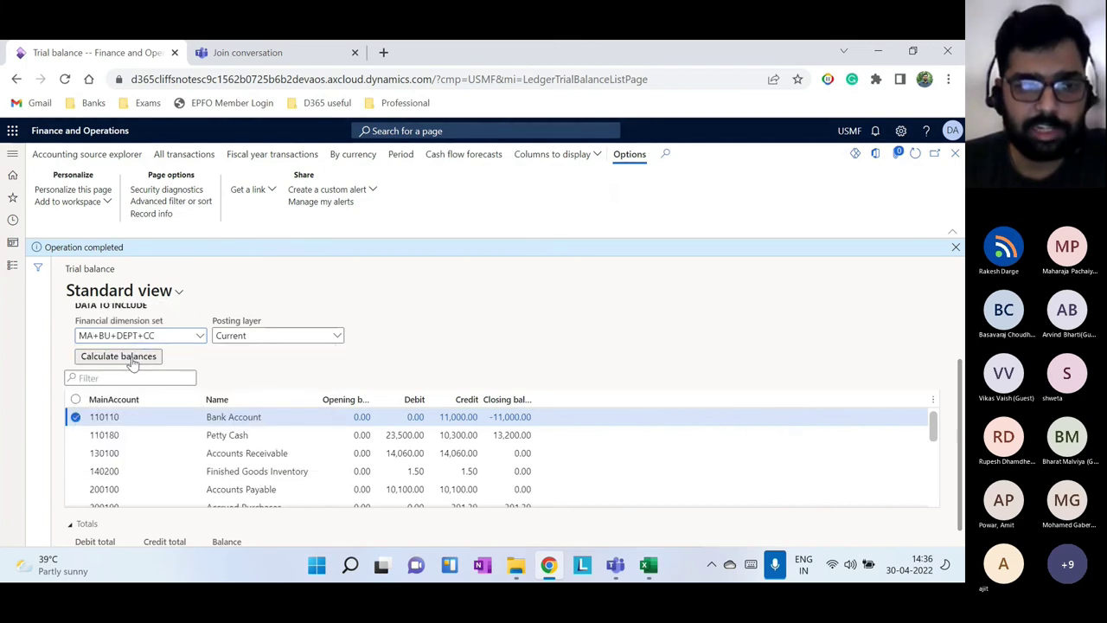
pyautogui.click(133, 360)
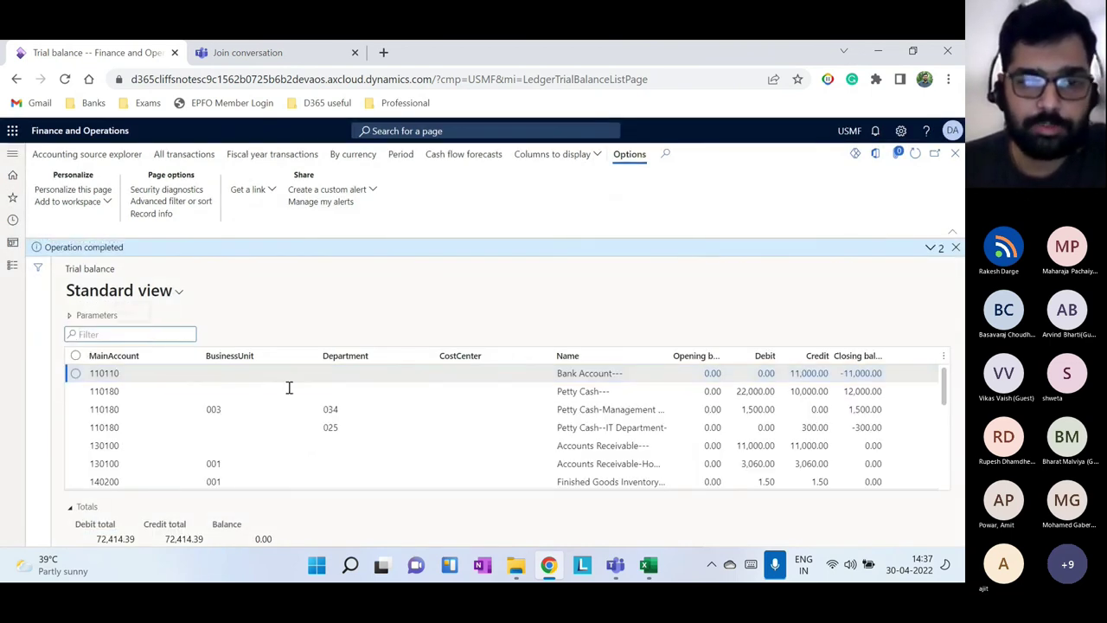
# Compare the 110180 Petty Cash rows without dimensions, with business unit 003 and department 034, and with department 025
pyautogui.click(147, 391)
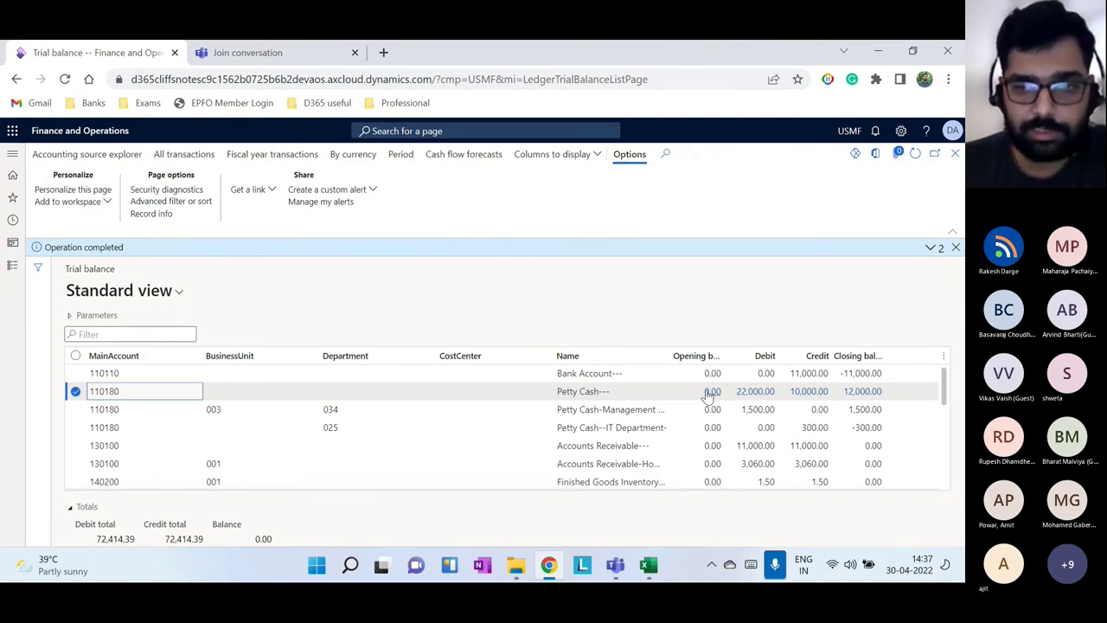
pyautogui.click(137, 410)
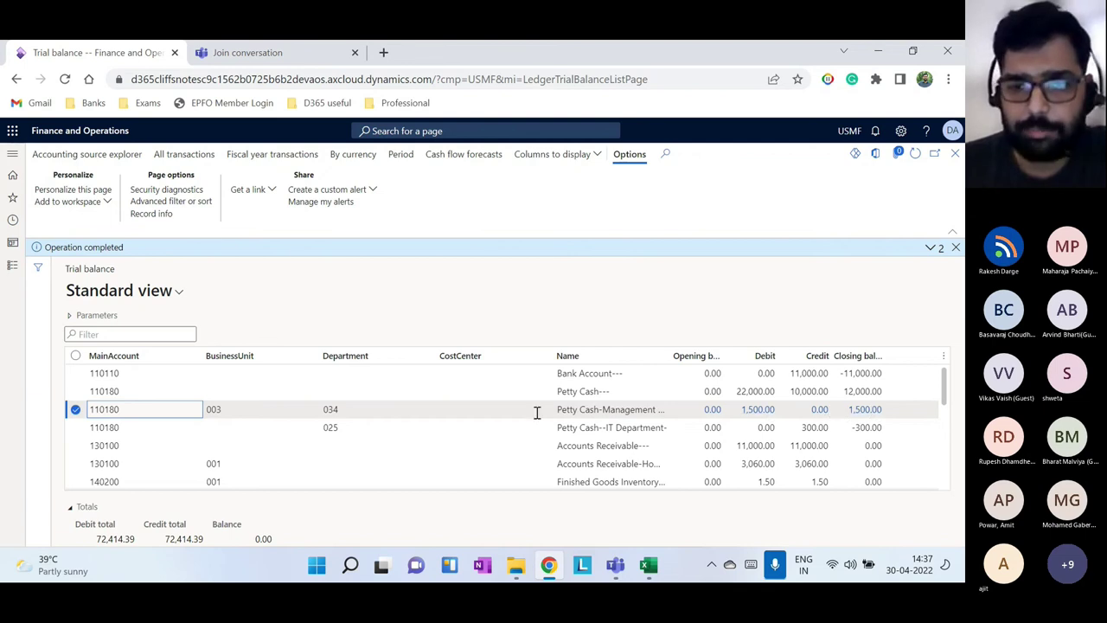
pyautogui.click(181, 428)
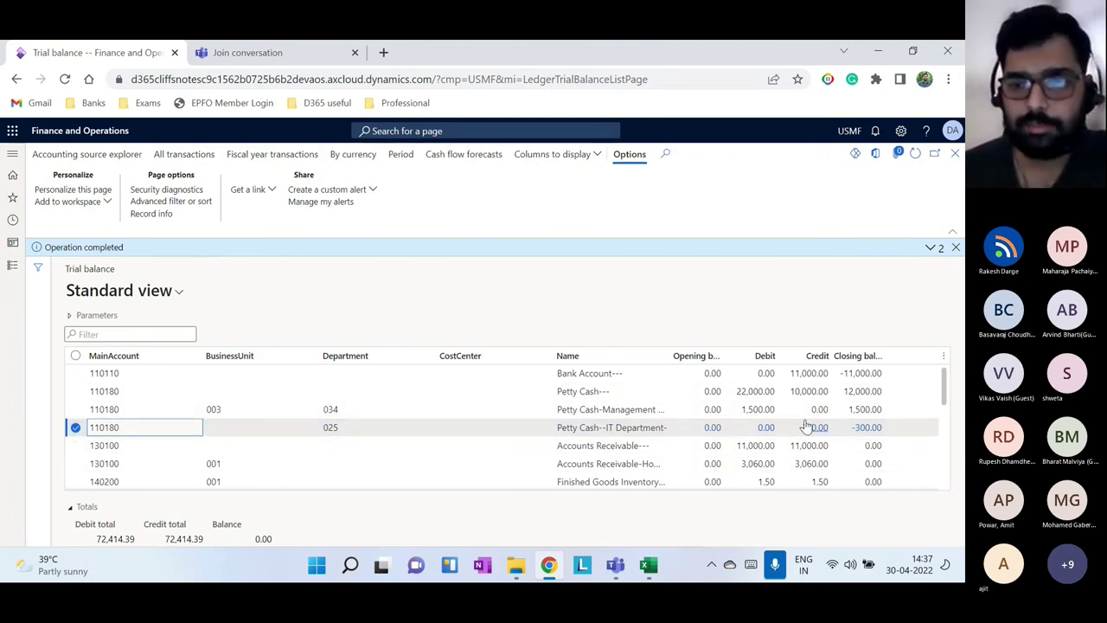
# Check the transactions behind the credit amount of Petty Cash without dimensions, return to the trial balance and dismiss its notification
pyautogui.click(810, 391)
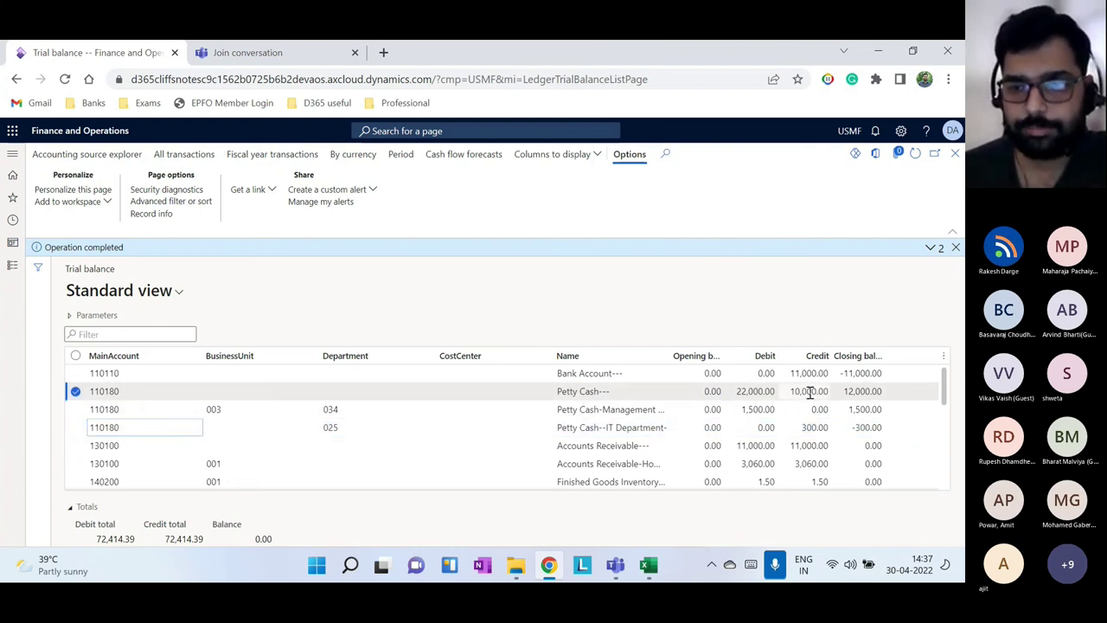
pyautogui.click(804, 393)
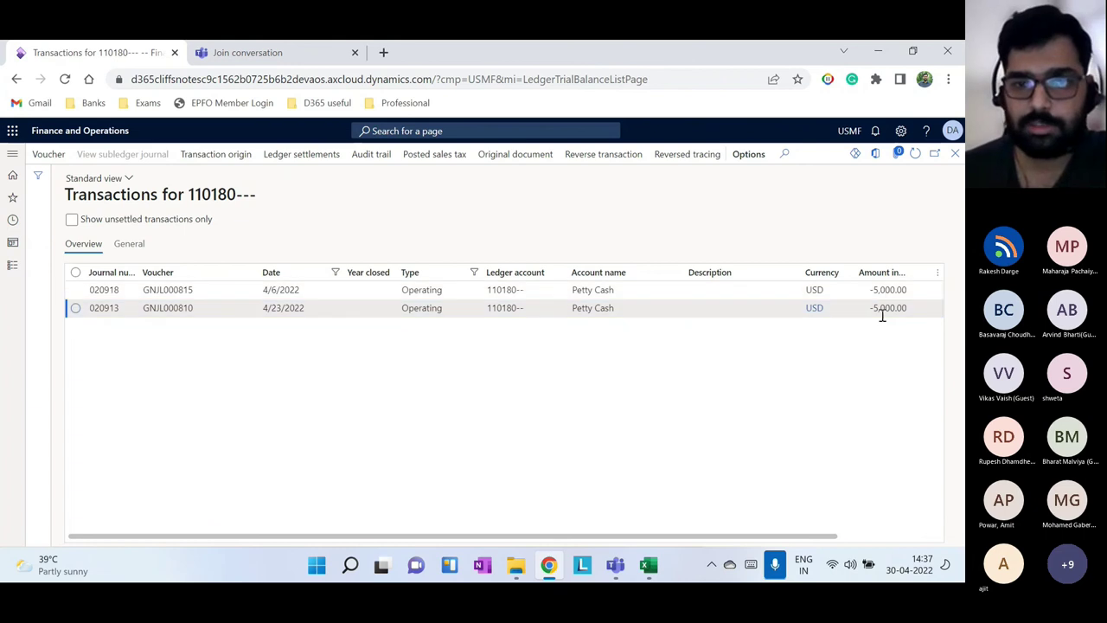
pyautogui.click(955, 153)
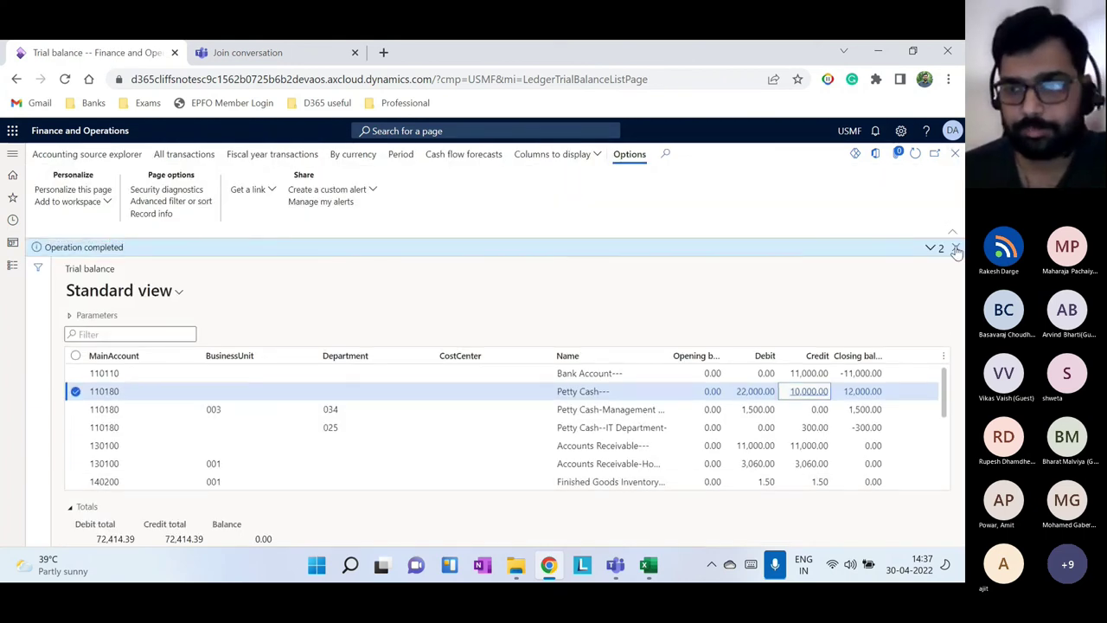
pyautogui.click(955, 248)
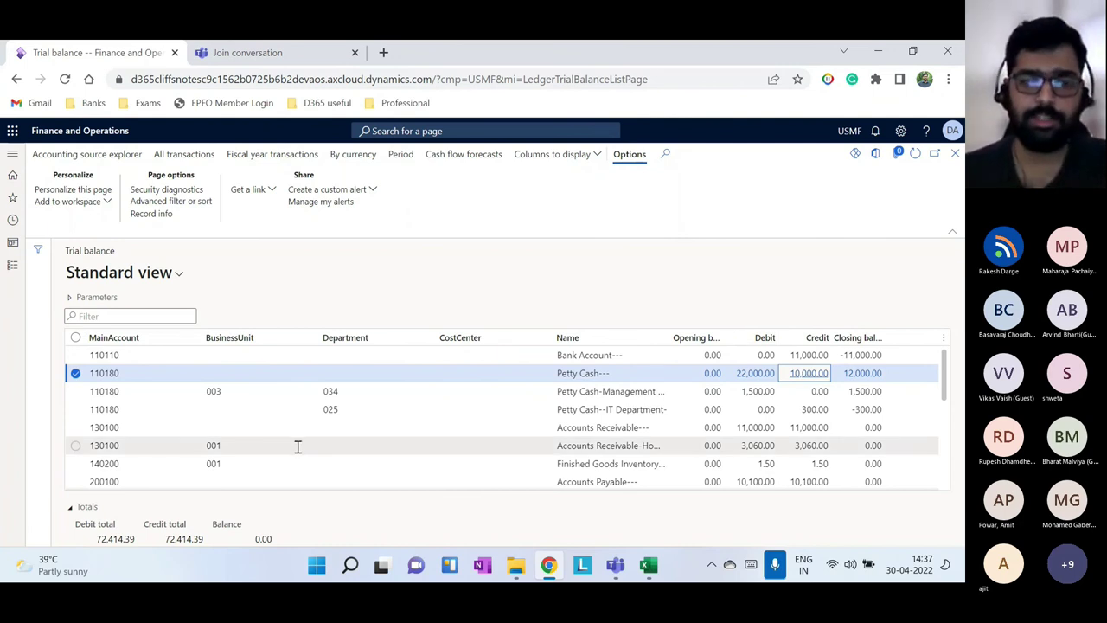
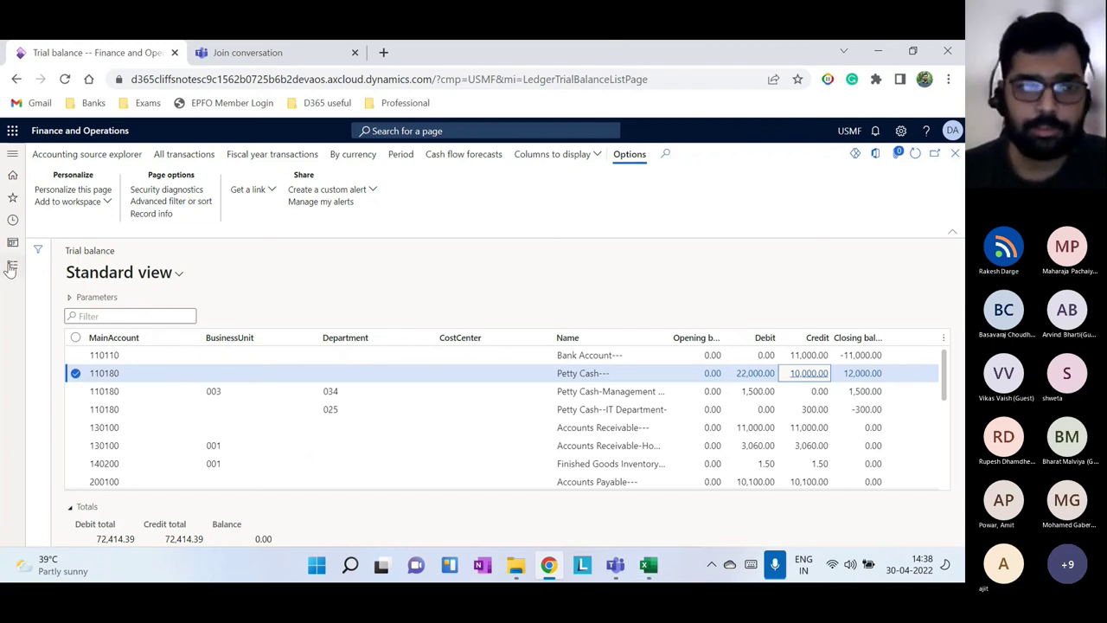
# Leave the trial balance, open General ledger's financial reports, look through the default report definitions and dismiss the report retention tip
pyautogui.click(955, 154)
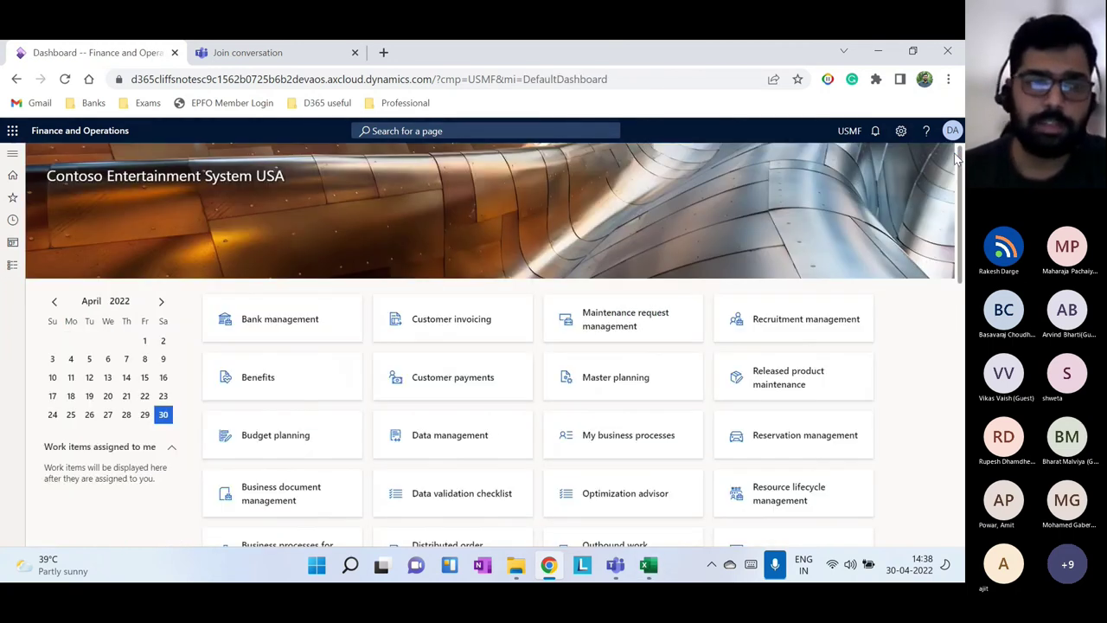
pyautogui.click(12, 265)
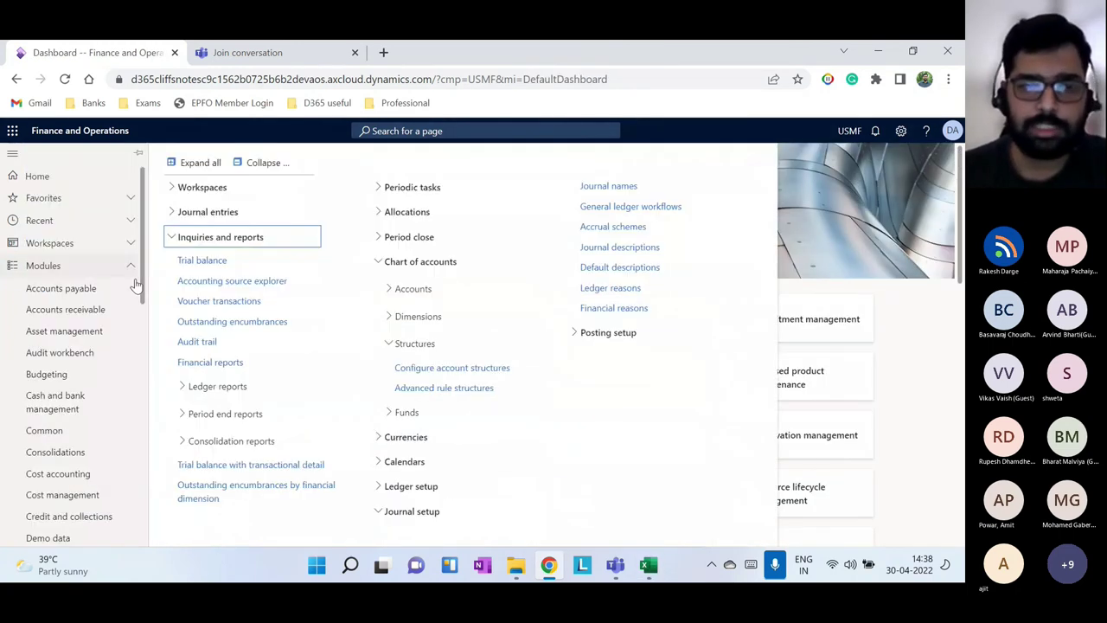
pyautogui.click(208, 364)
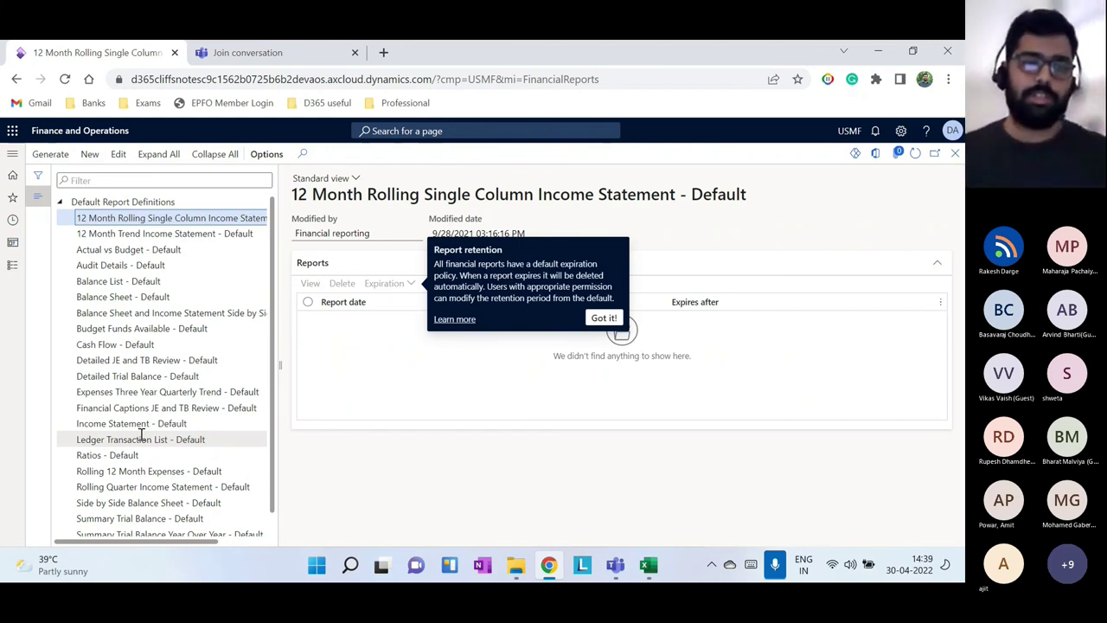
pyautogui.click(153, 297)
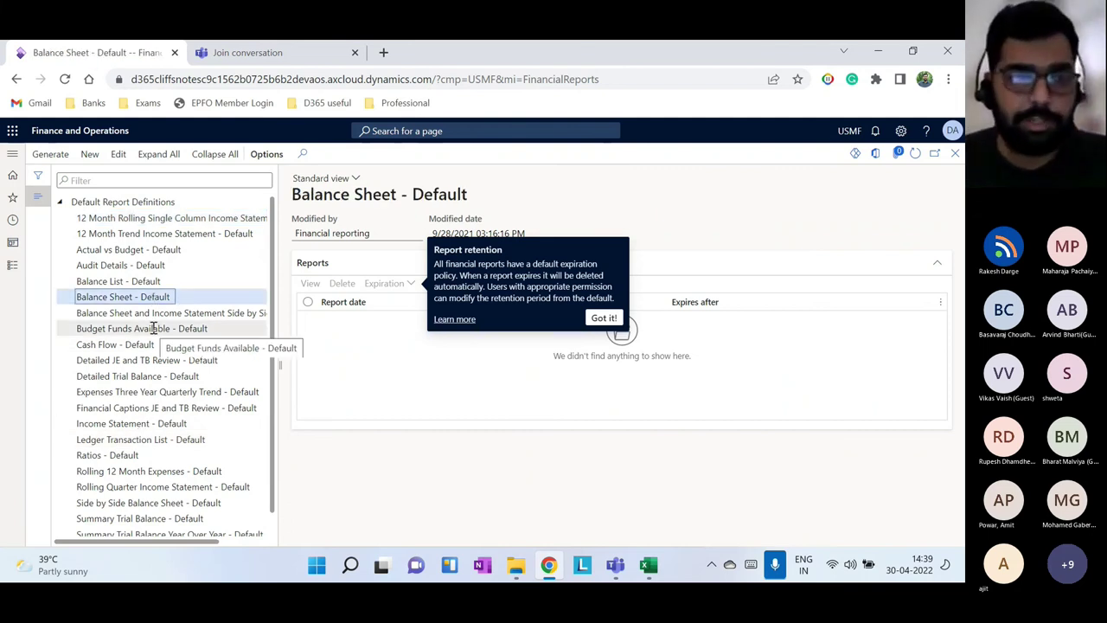
pyautogui.click(156, 251)
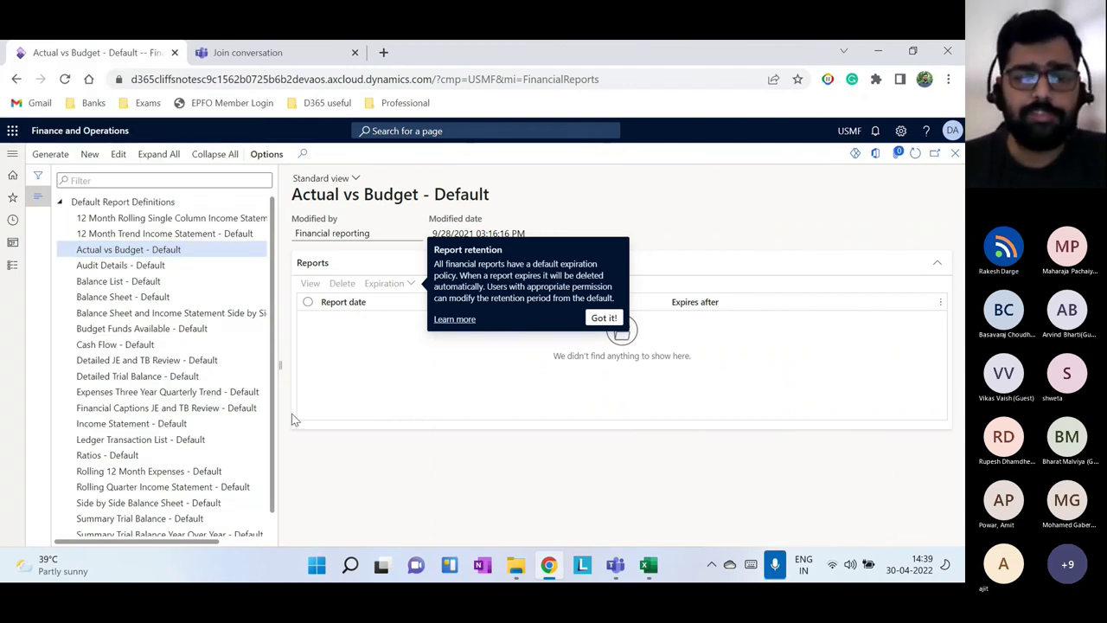
pyautogui.click(604, 318)
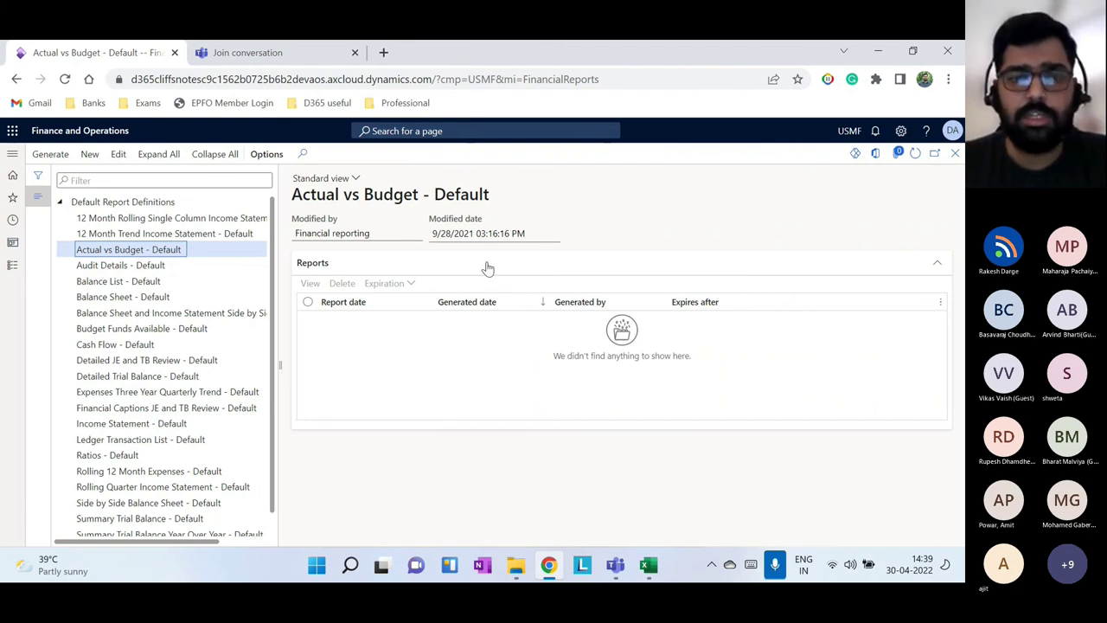
# Generate the Balance Sheet - Default financial report with the report date 4/30/2022
pyautogui.click(166, 294)
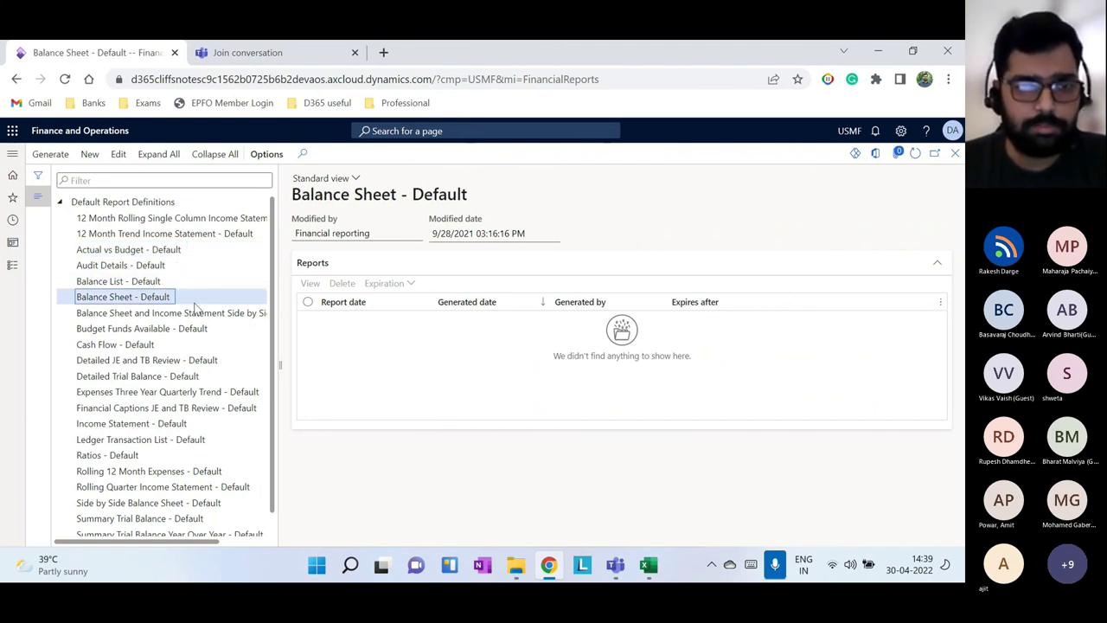
pyautogui.click(52, 157)
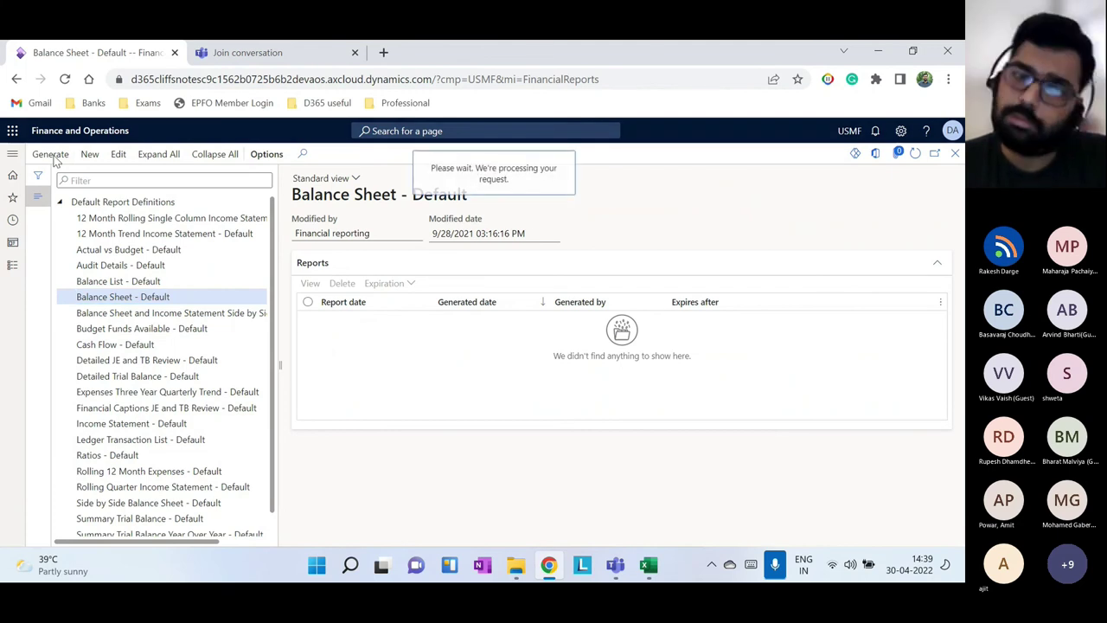
pyautogui.click(703, 229)
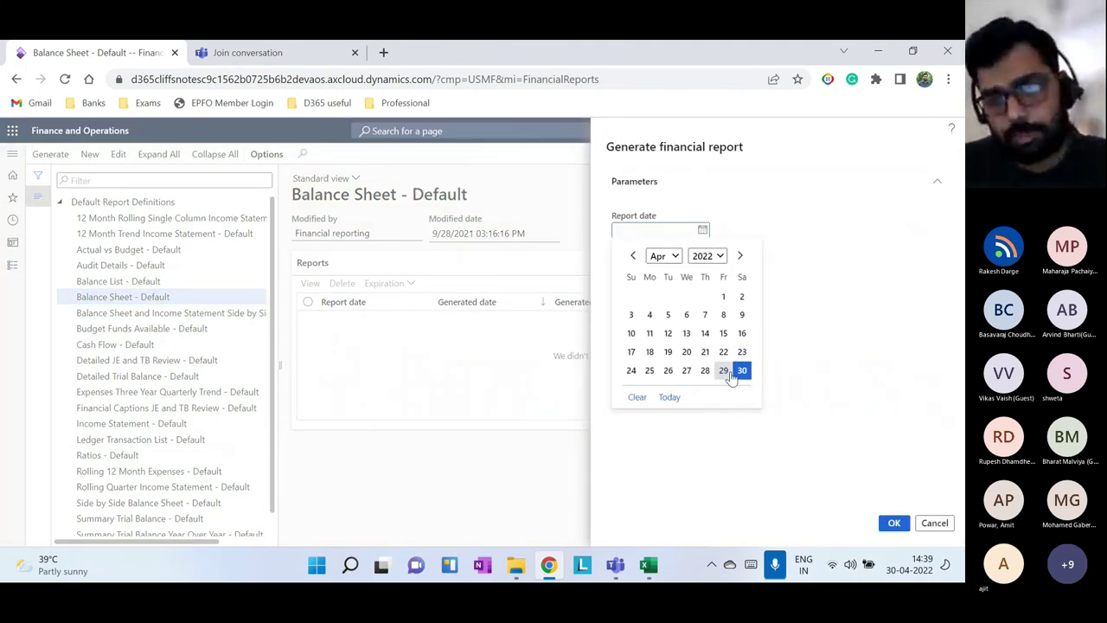
pyautogui.click(741, 370)
pyautogui.click(895, 523)
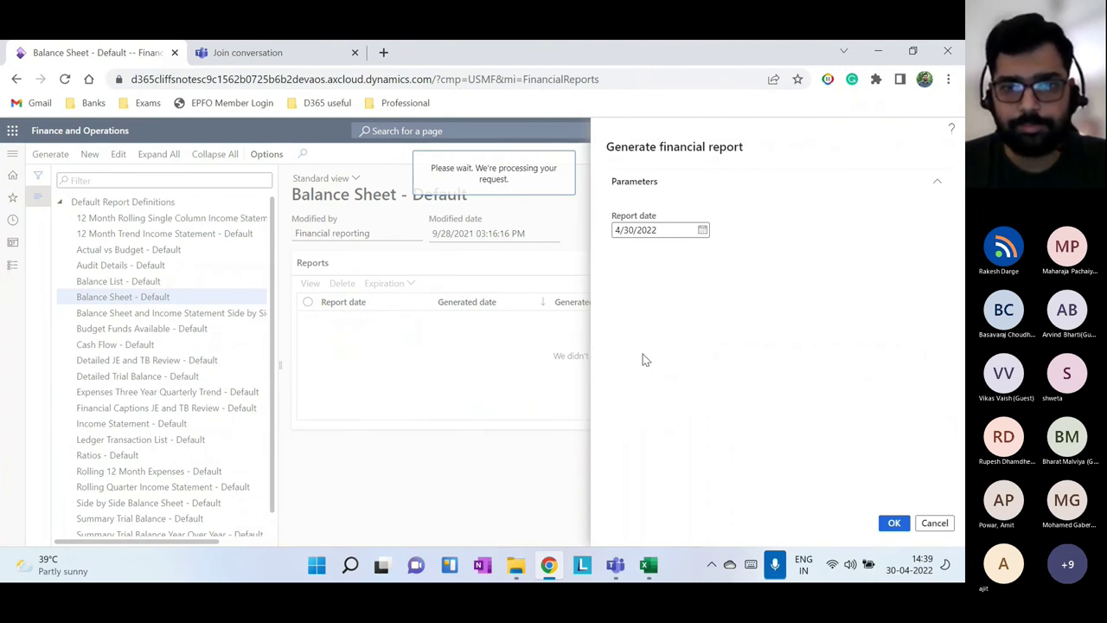
# Duplicate the financial reports browser tab and open General ledger's audit trail in the copy
pyautogui.rightClick(84, 58)
pyautogui.click(125, 164)
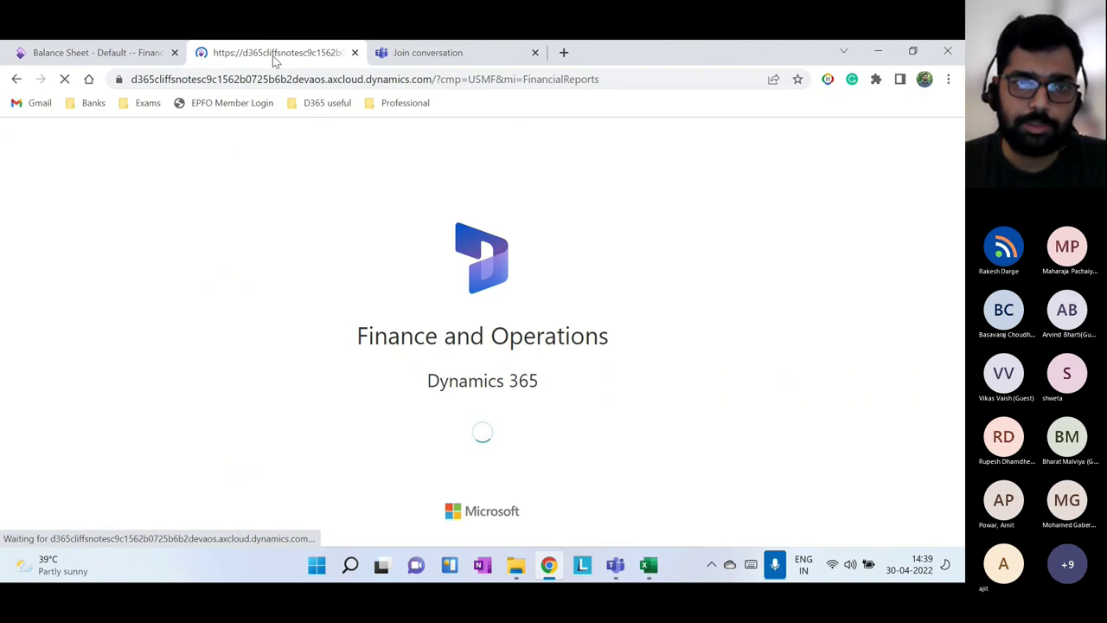
pyautogui.click(13, 266)
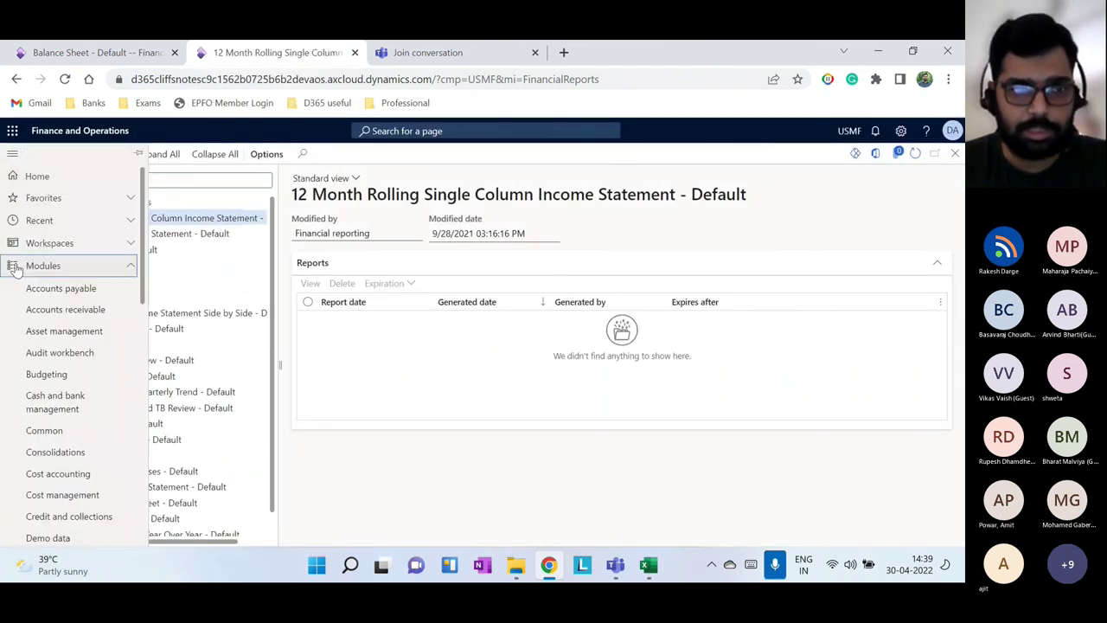
pyautogui.scroll(-3, 95, 484)
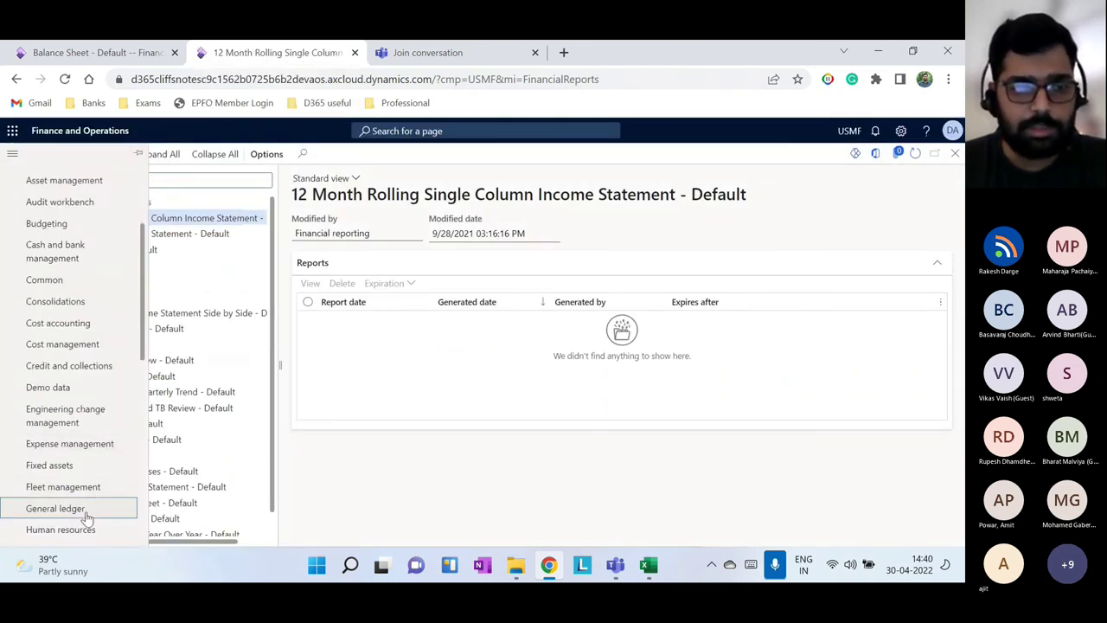
pyautogui.click(86, 508)
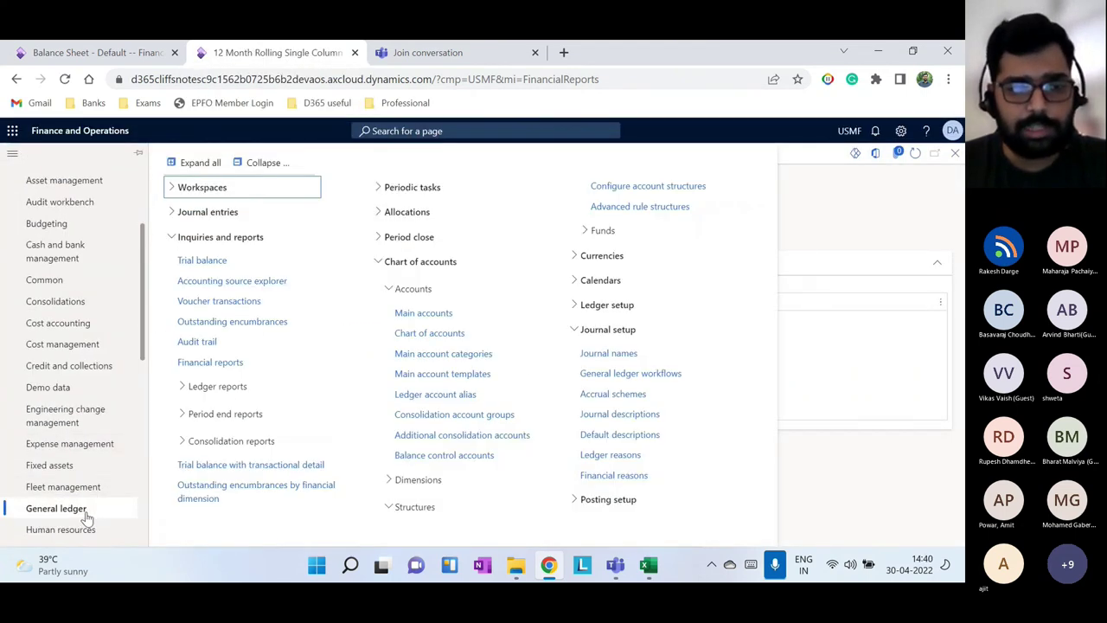
pyautogui.click(253, 170)
pyautogui.click(221, 239)
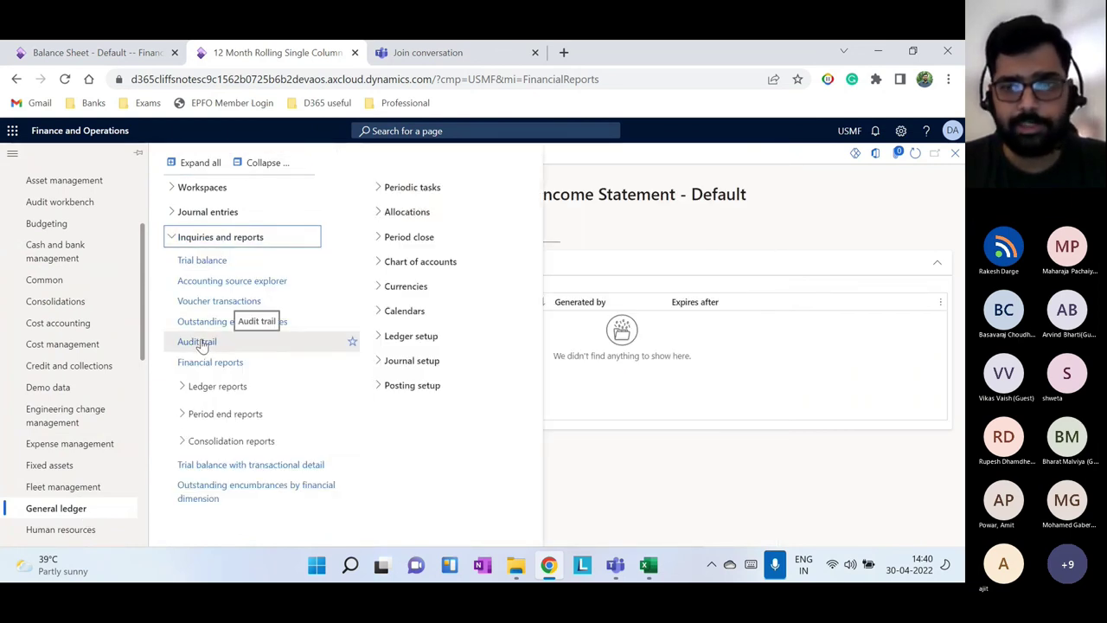
pyautogui.click(199, 342)
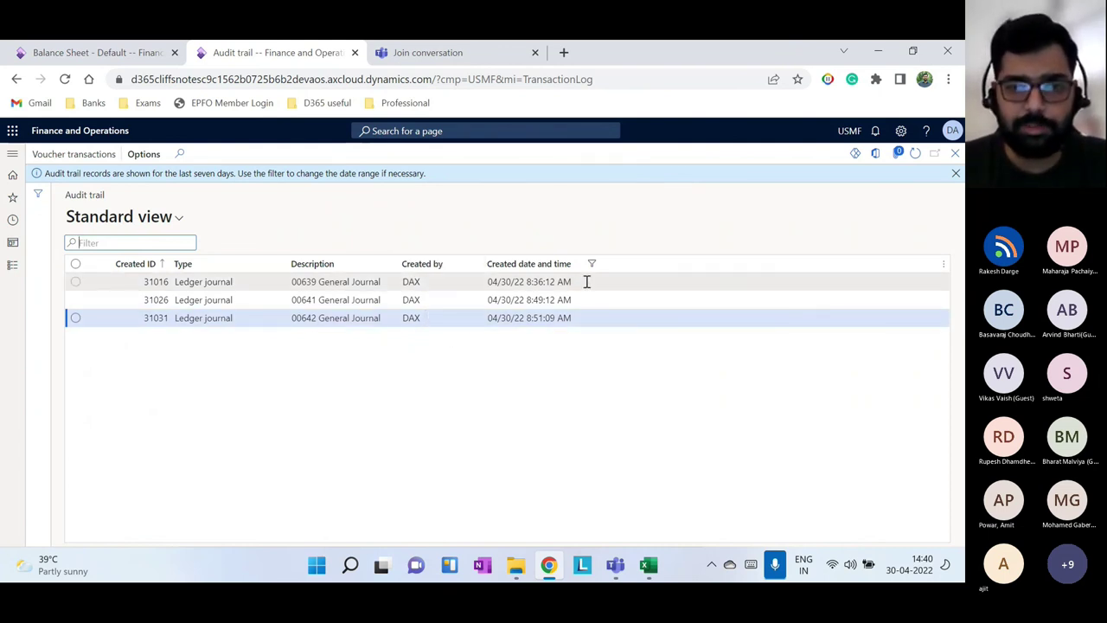
# Return to the Balance Sheet - Default page, dismiss its notification and refresh the list of generated reports
pyautogui.click(95, 53)
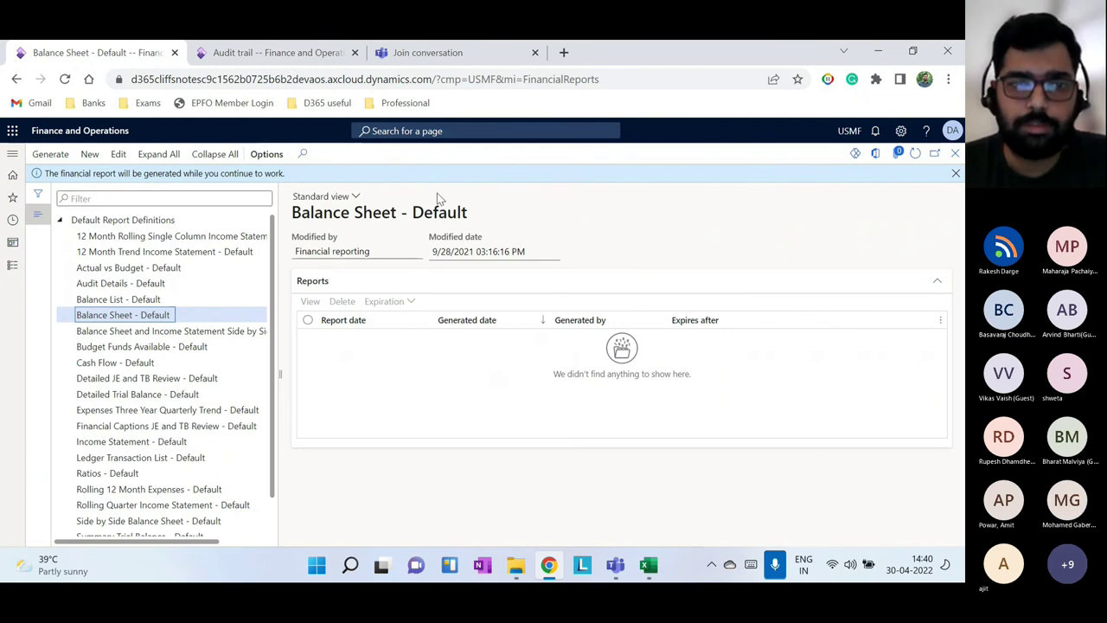
pyautogui.click(956, 174)
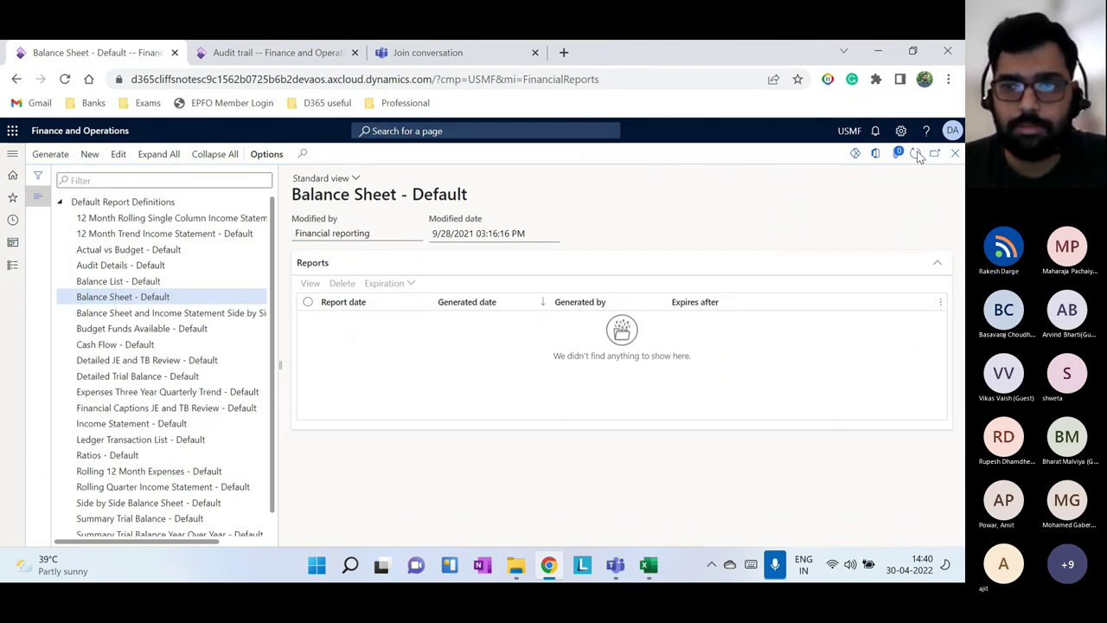
pyautogui.click(917, 156)
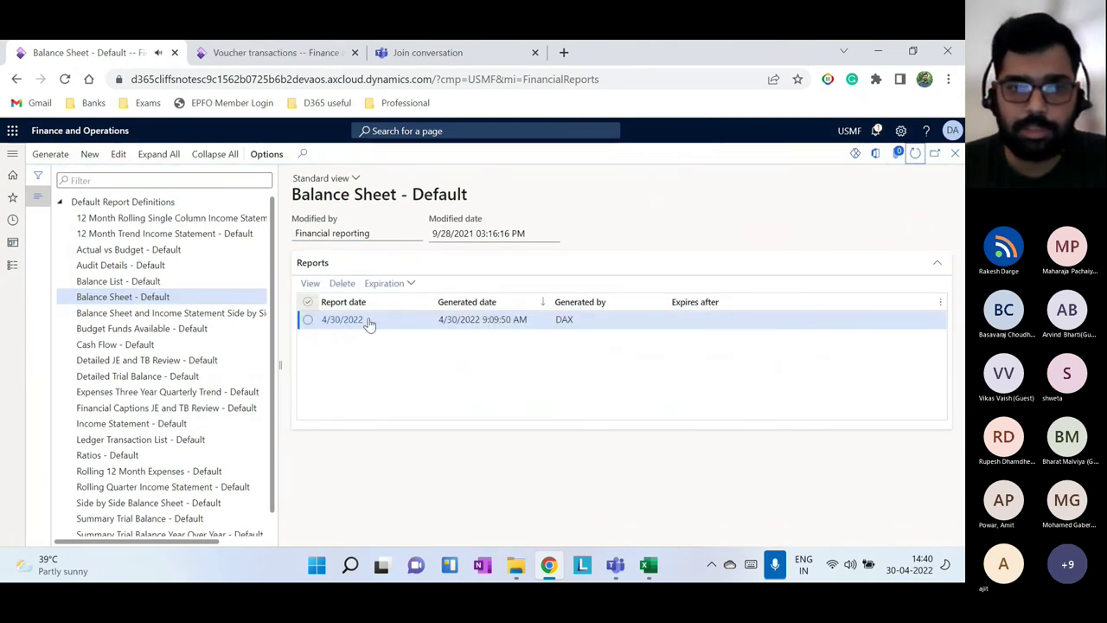
# Review the voucher transactions of general journal 00642 in the duplicated tab, then close them back to the dashboard
pyautogui.click(260, 53)
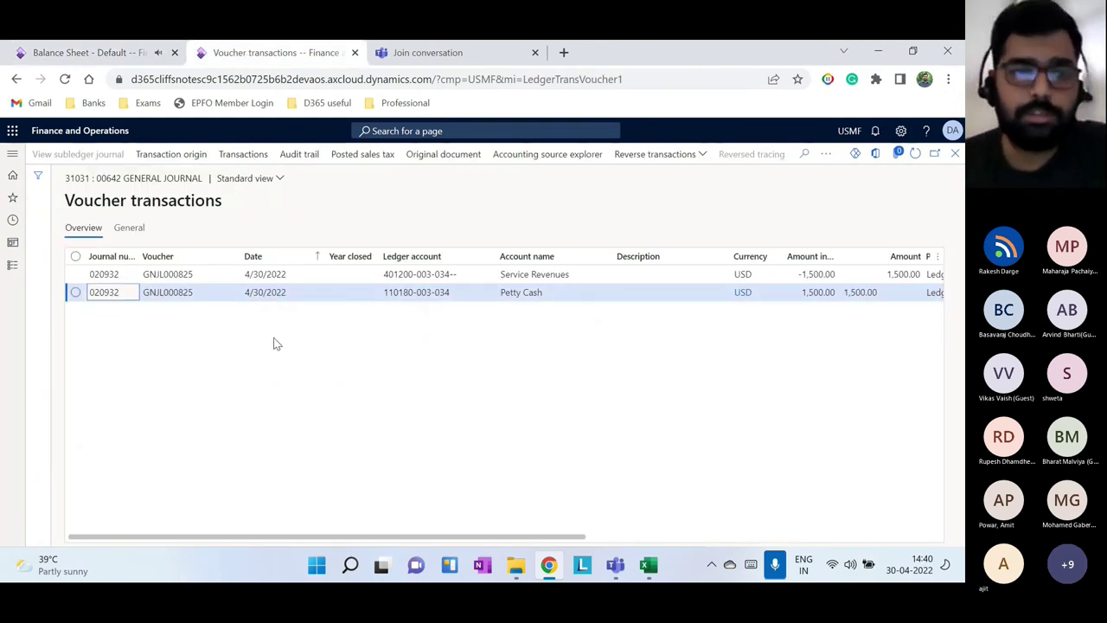
pyautogui.moveTo(126, 200); pyautogui.dragTo(267, 202)
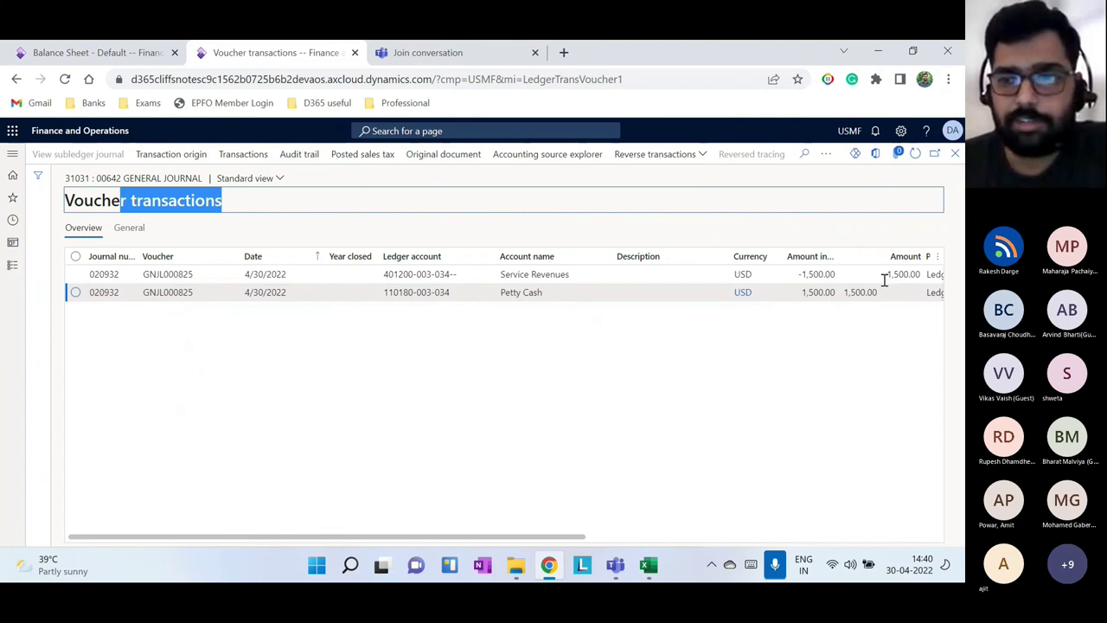
pyautogui.click(956, 154)
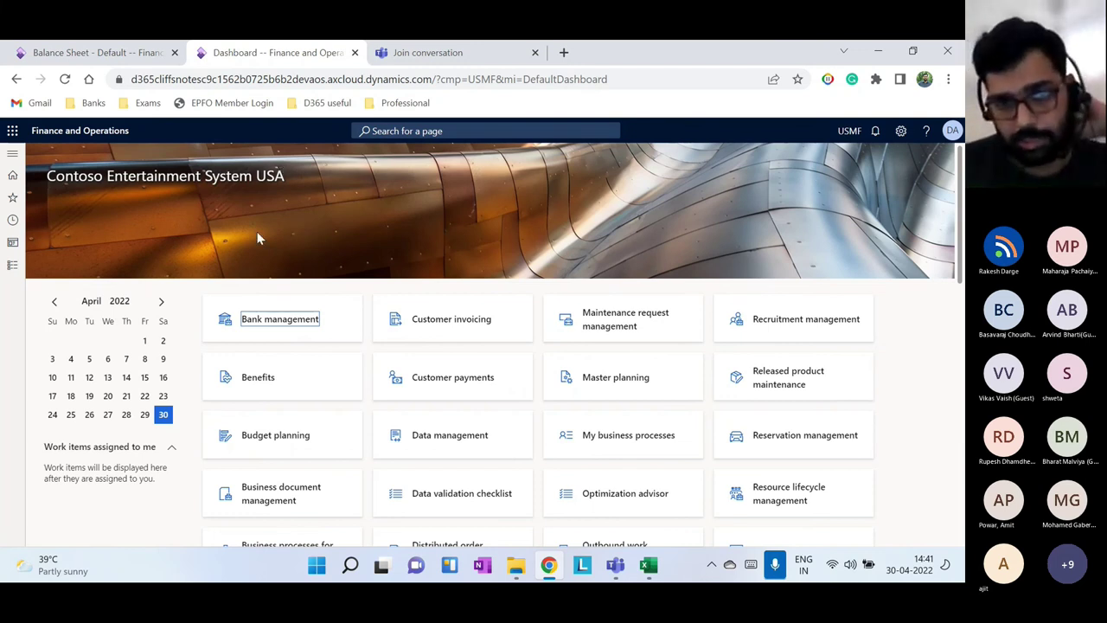
# View the generated 4/30/2022 balance sheet down to liabilities and shareholder equity, then close it and the financial reports page
pyautogui.click(86, 51)
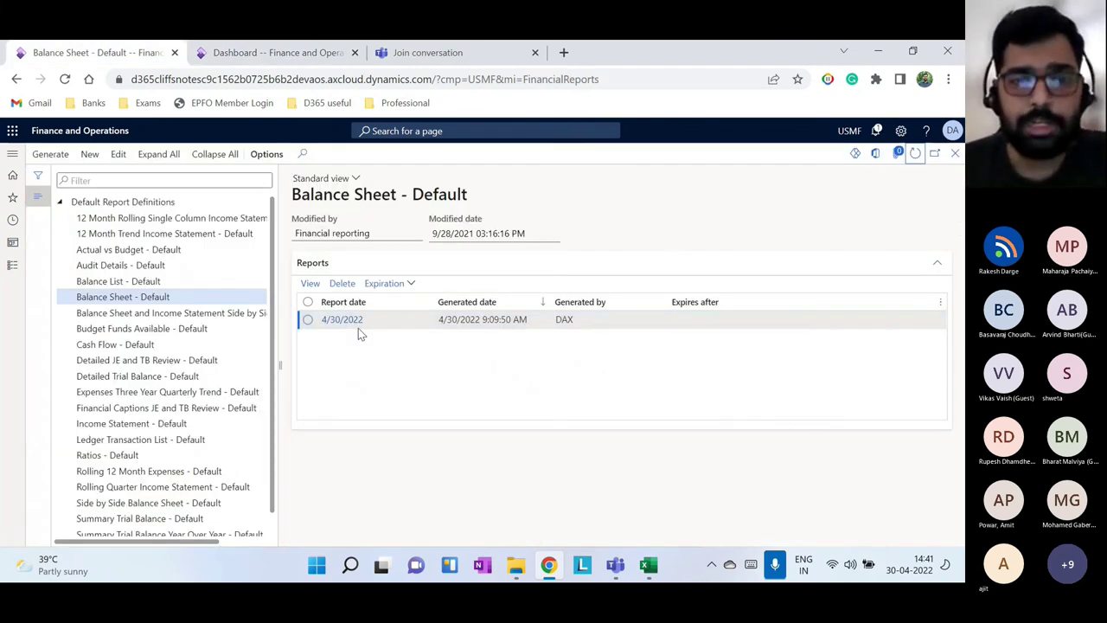
pyautogui.click(346, 321)
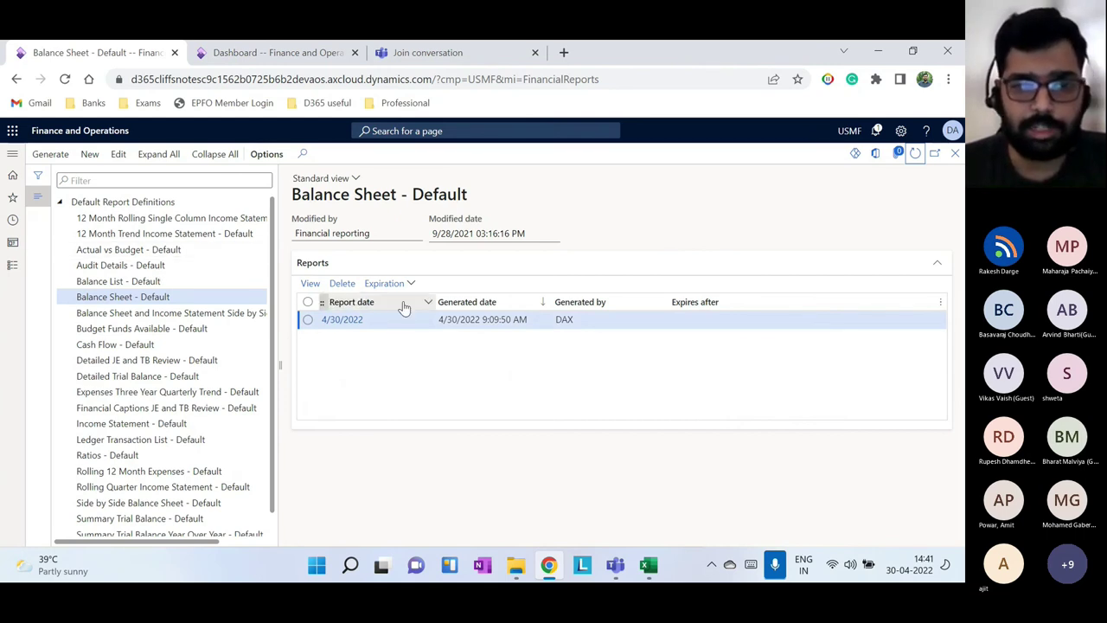
pyautogui.click(343, 320)
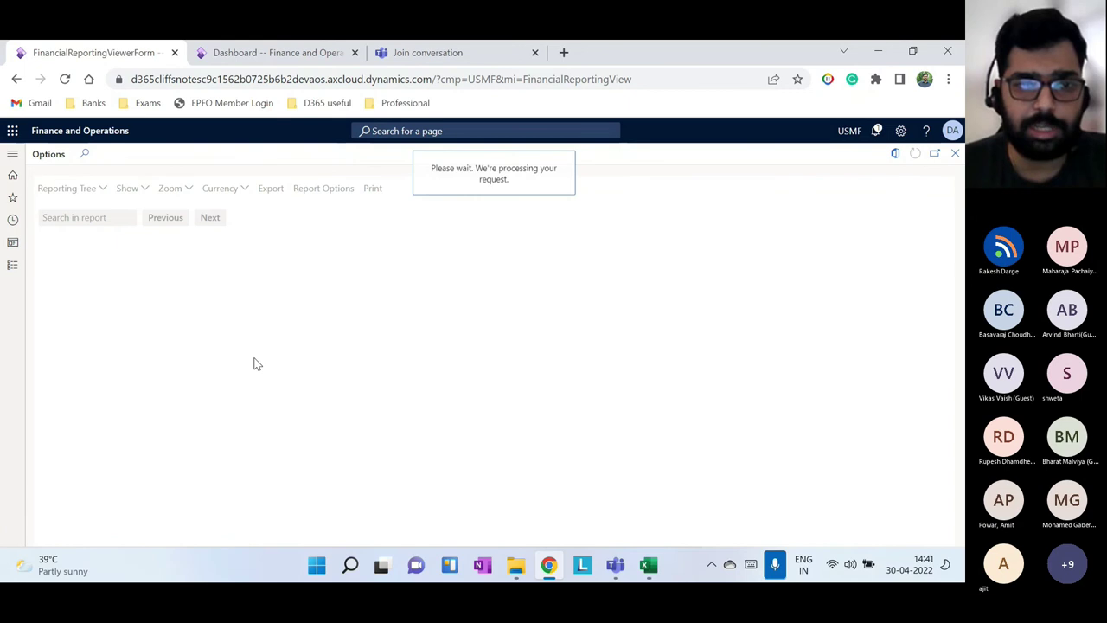
pyautogui.scroll(-15, 263, 372)
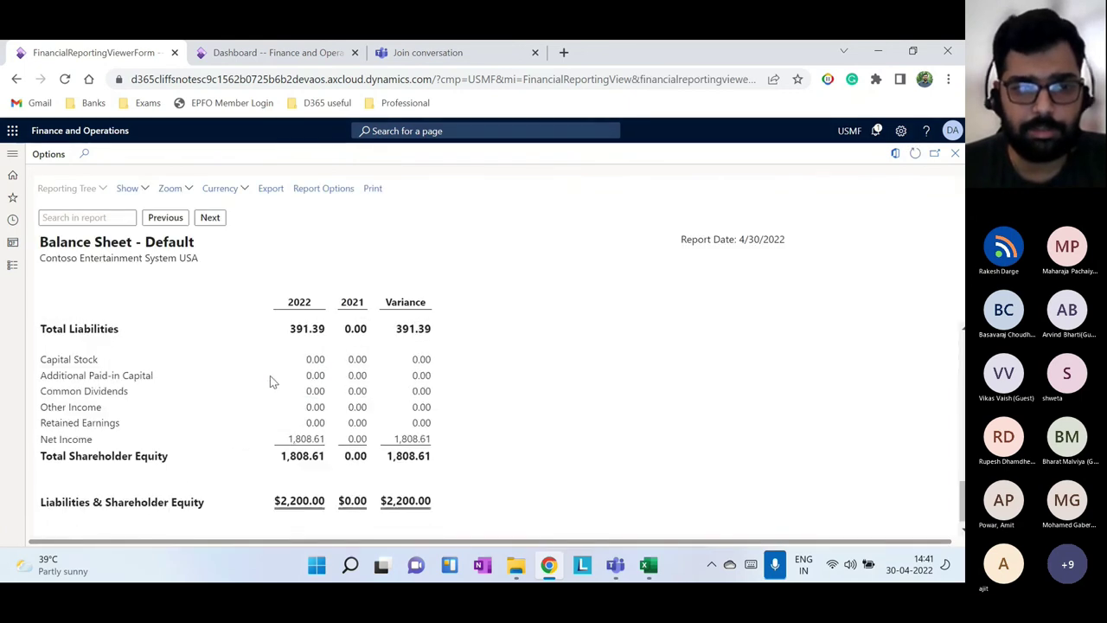
pyautogui.scroll(-1, 270, 381)
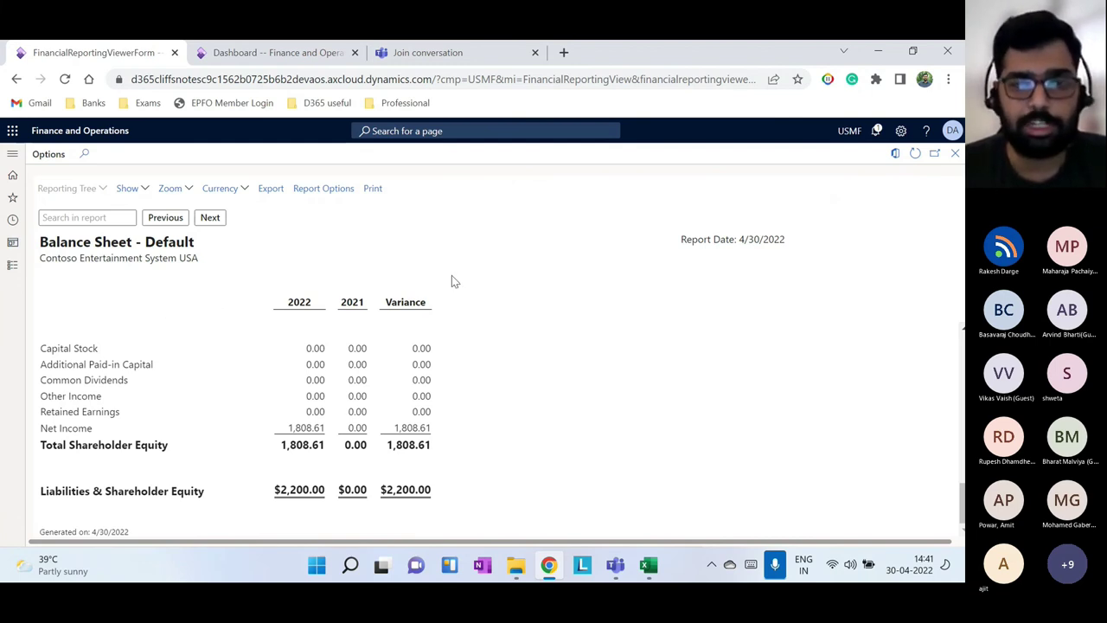
pyautogui.click(955, 153)
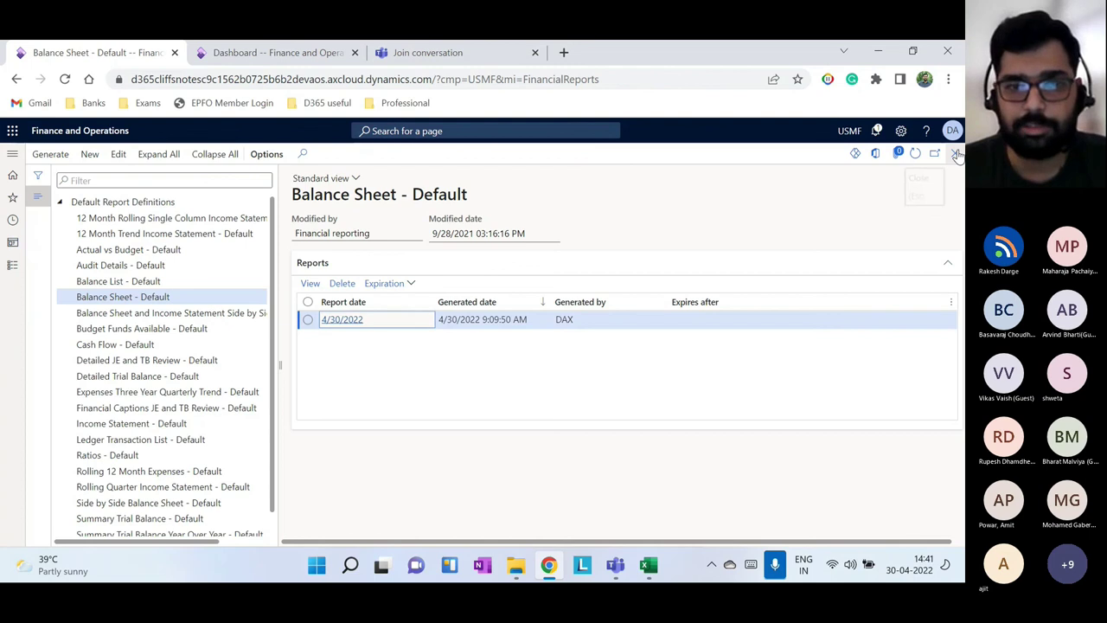
pyautogui.click(955, 153)
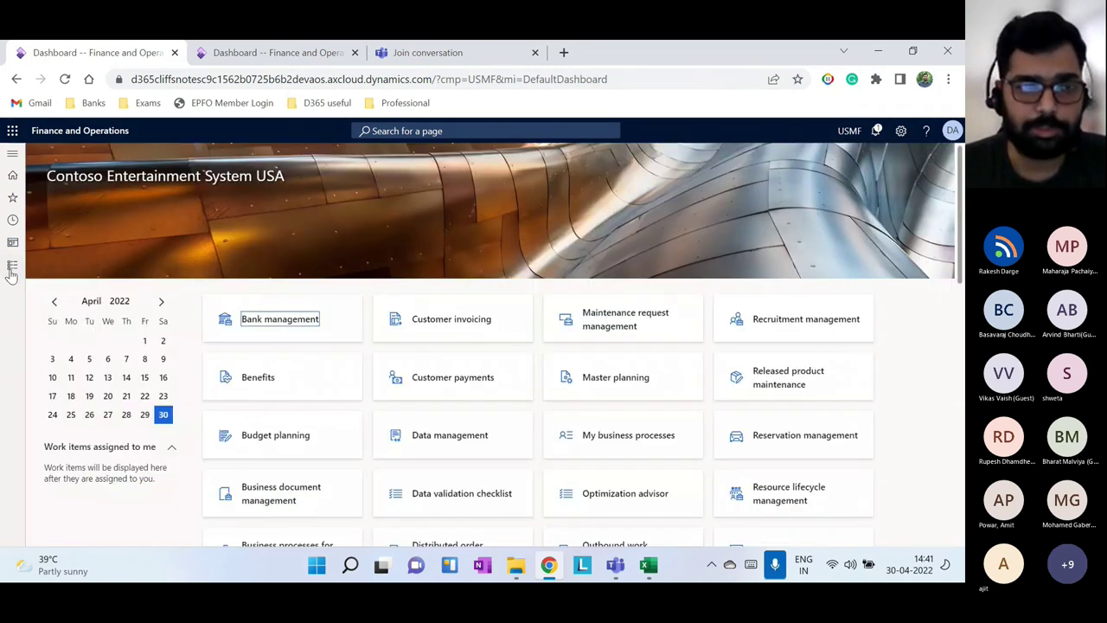
# Check the Use case 8 topics on the Agenda sheet of the Accounting Scenarios workbook in Excel and return to Finance and Operations
pyautogui.click(12, 270)
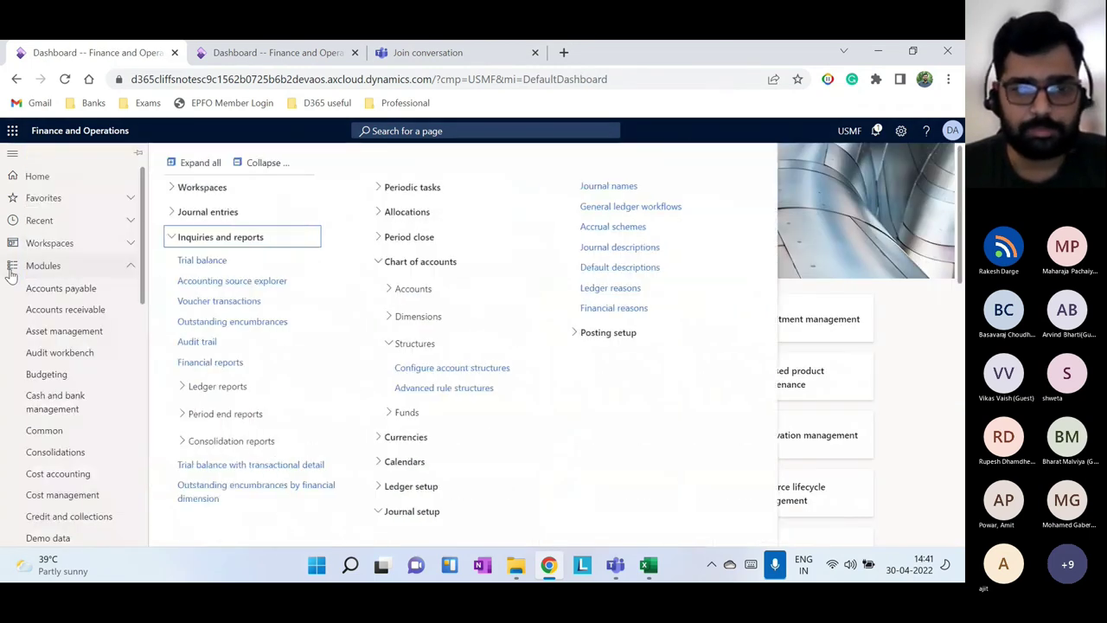
pyautogui.click(648, 565)
pyautogui.click(556, 444)
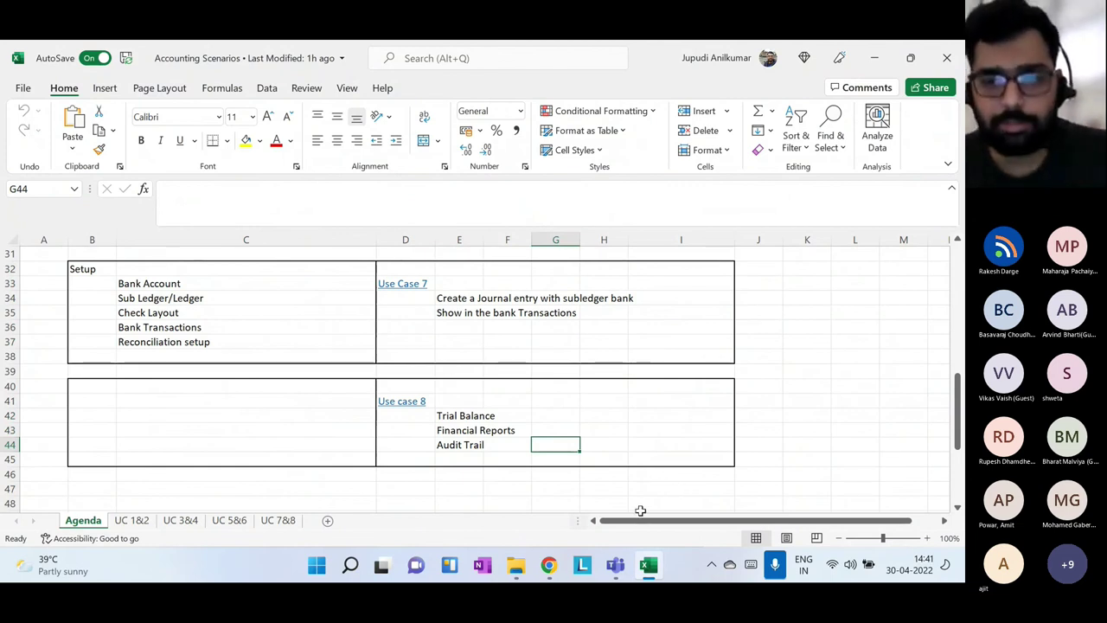
pyautogui.click(552, 566)
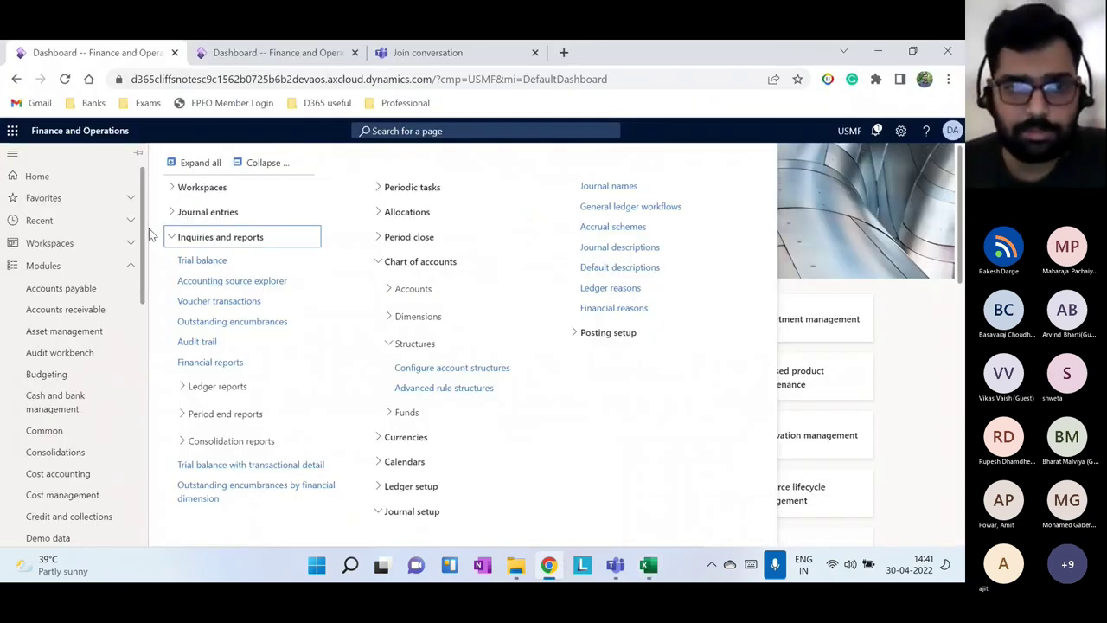
# Open the bank accounts list in the Cash and bank management module
pyautogui.click(217, 238)
pyautogui.click(71, 401)
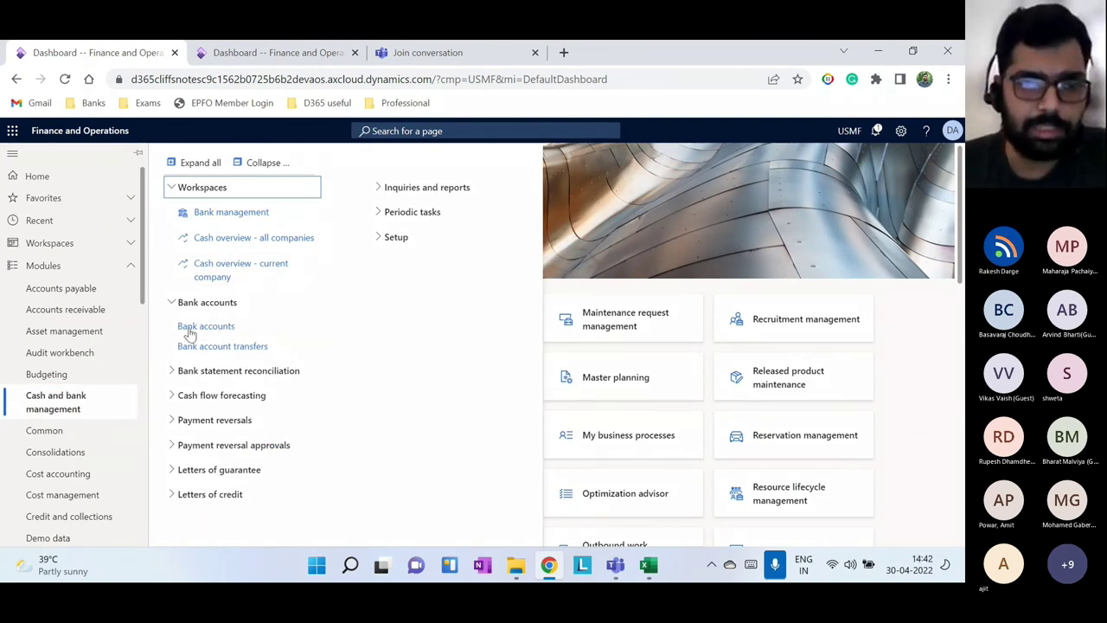
pyautogui.click(212, 332)
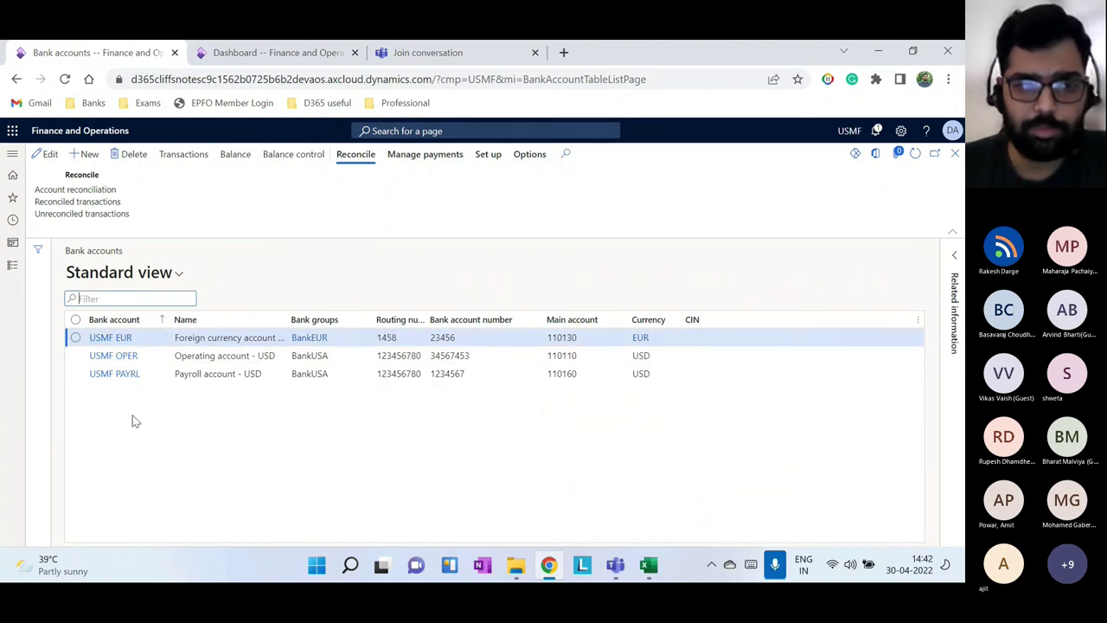
# Open the USMF OPER bank account and examine its general details, linked main account, additional identification and reconciliation settings
pyautogui.click(121, 360)
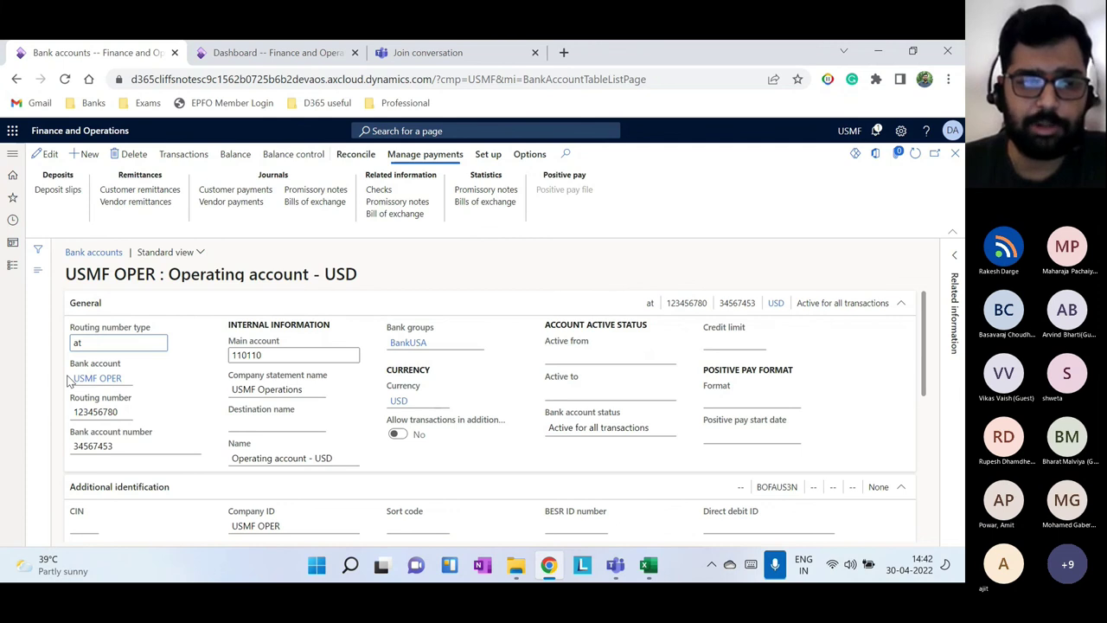
pyautogui.click(78, 449)
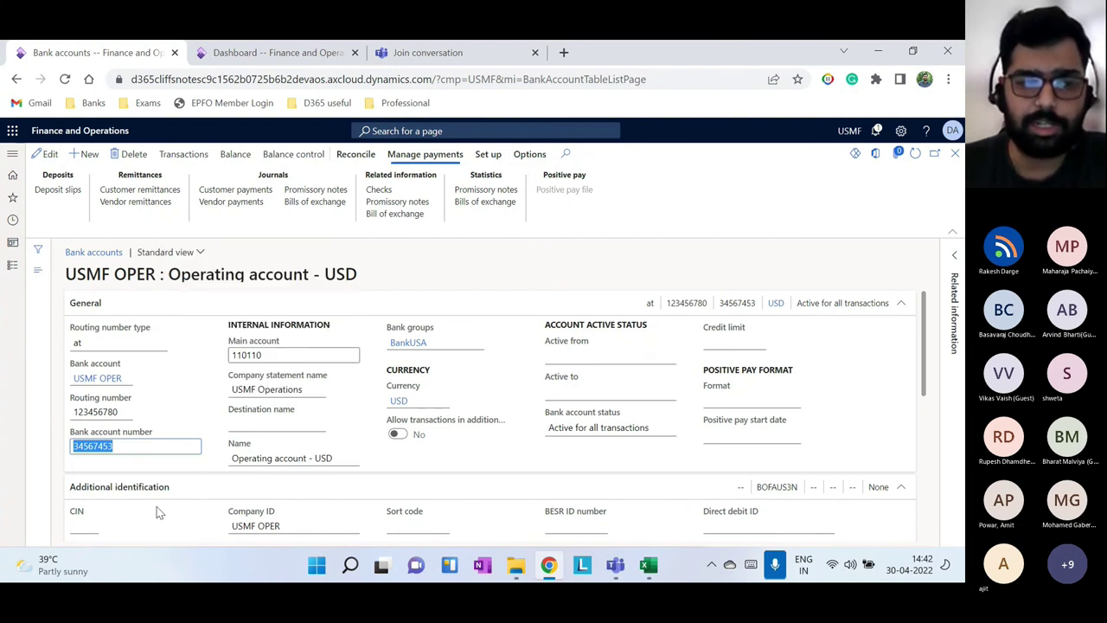
pyautogui.scroll(-2, 158, 519)
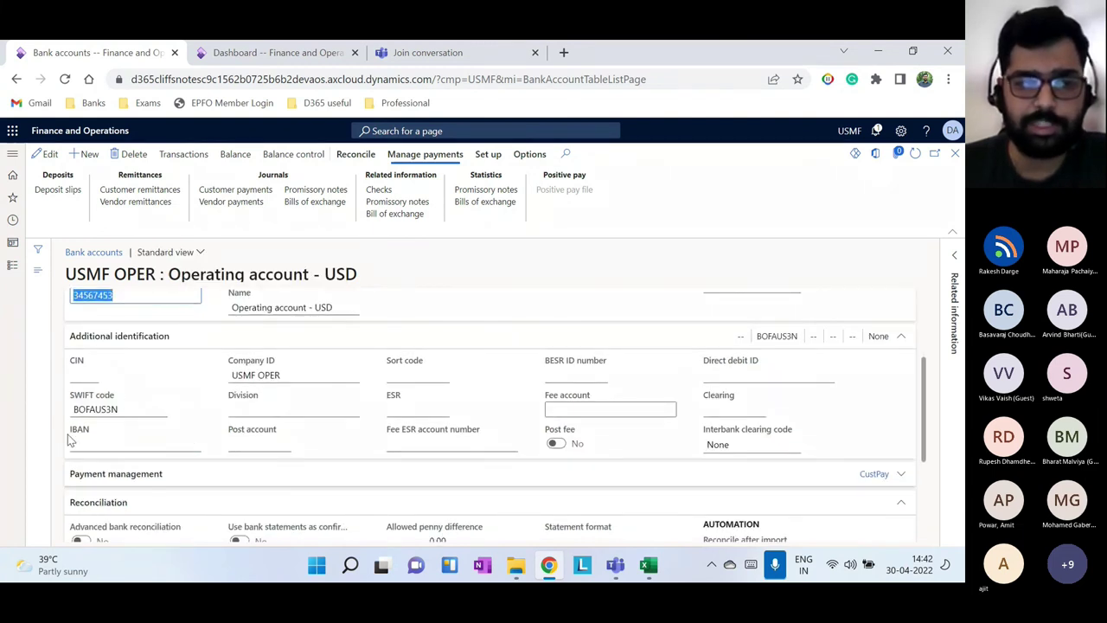
pyautogui.scroll(2, 199, 466)
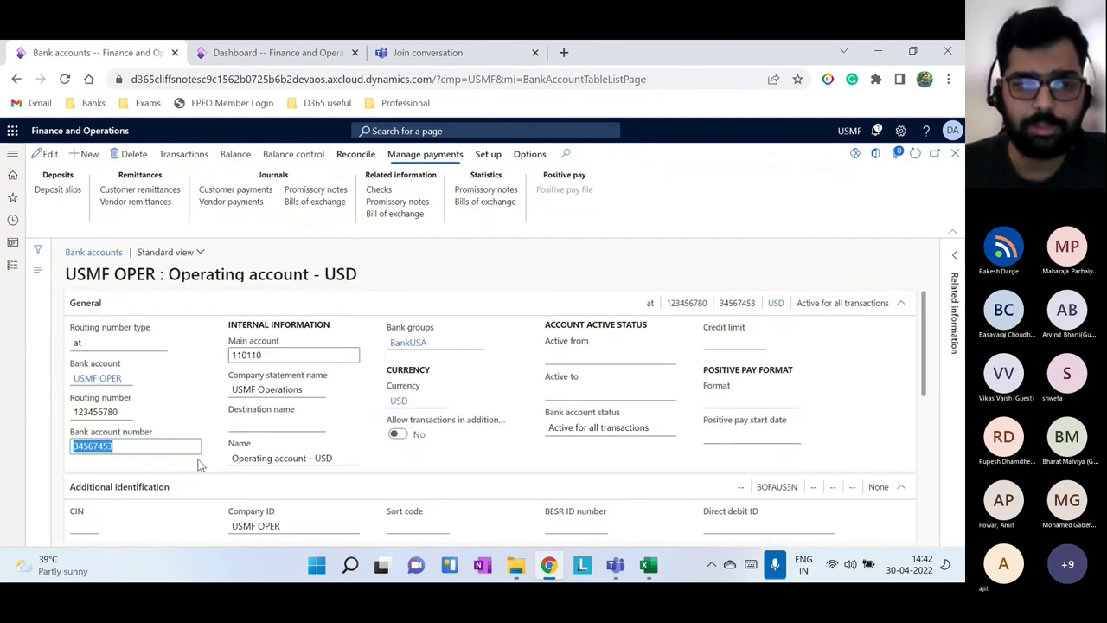
pyautogui.click(233, 358)
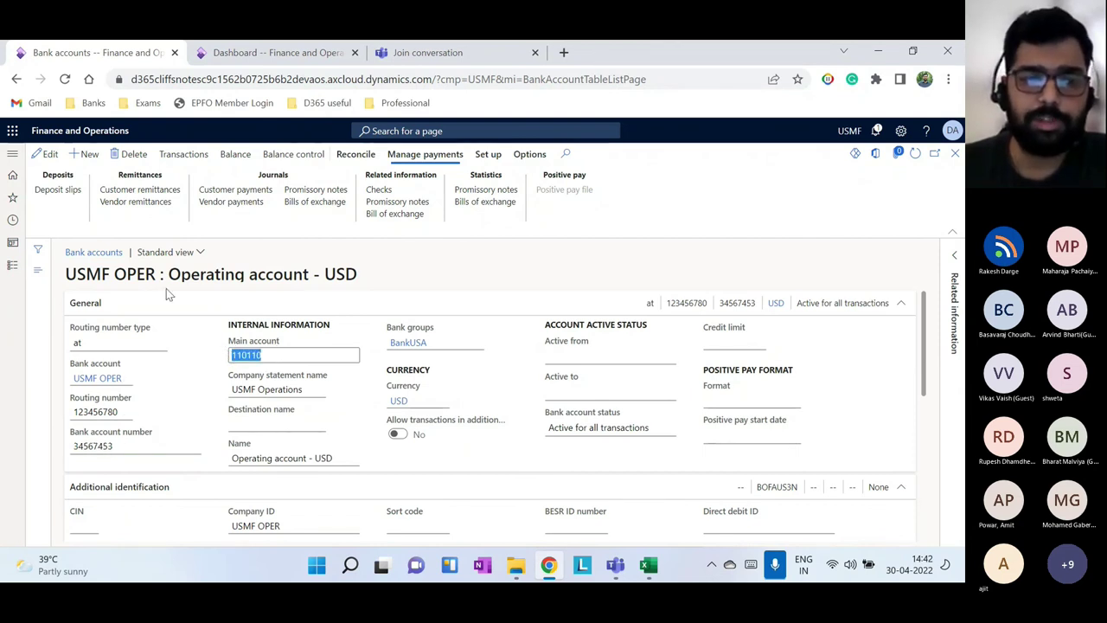
pyautogui.moveTo(67, 274); pyautogui.dragTo(157, 274)
pyautogui.moveTo(234, 355); pyautogui.dragTo(264, 356)
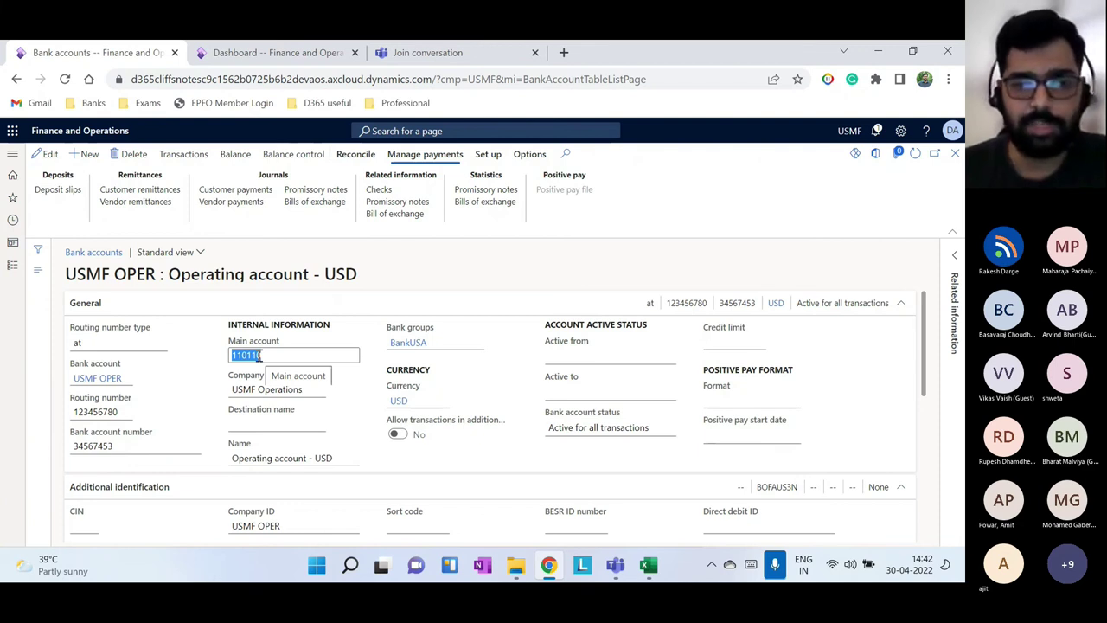
pyautogui.moveTo(69, 274); pyautogui.dragTo(157, 271)
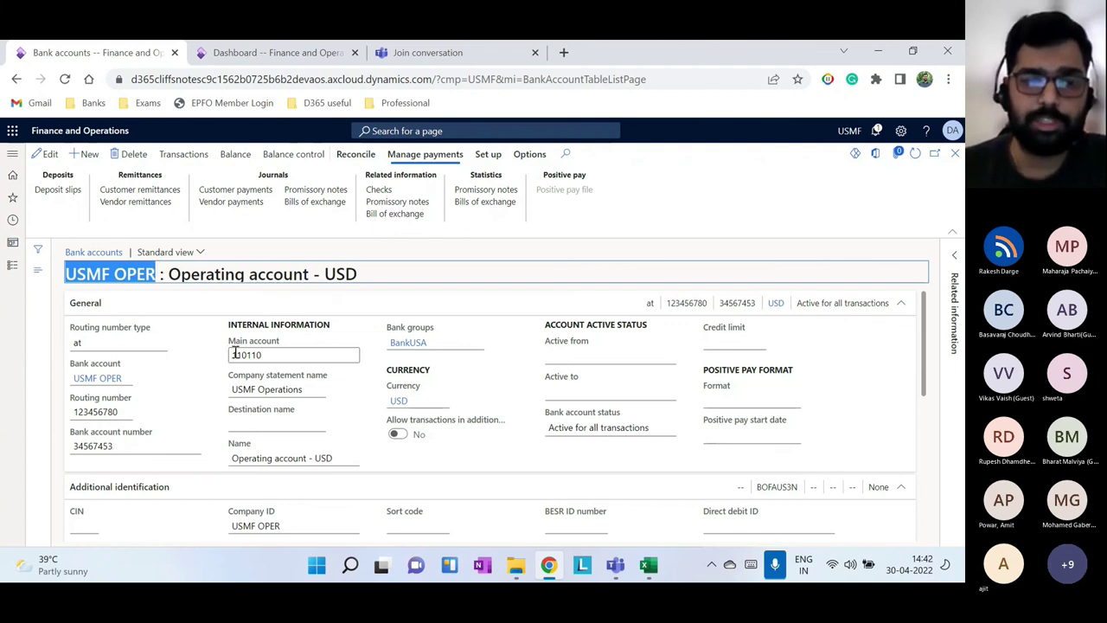
pyautogui.click(285, 359)
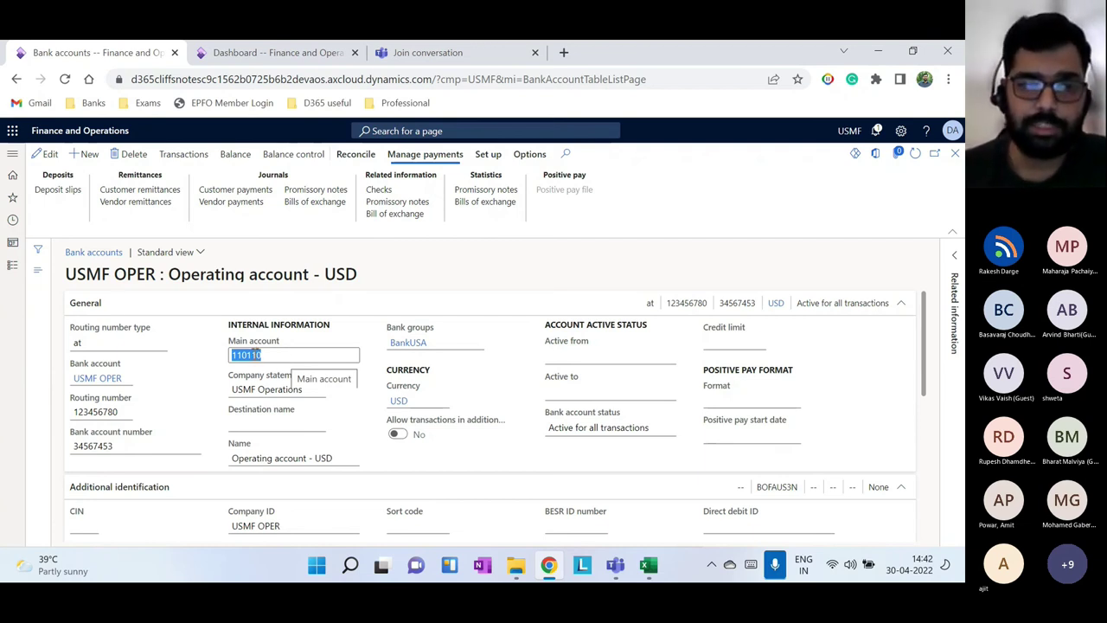
pyautogui.moveTo(66, 274); pyautogui.dragTo(148, 274)
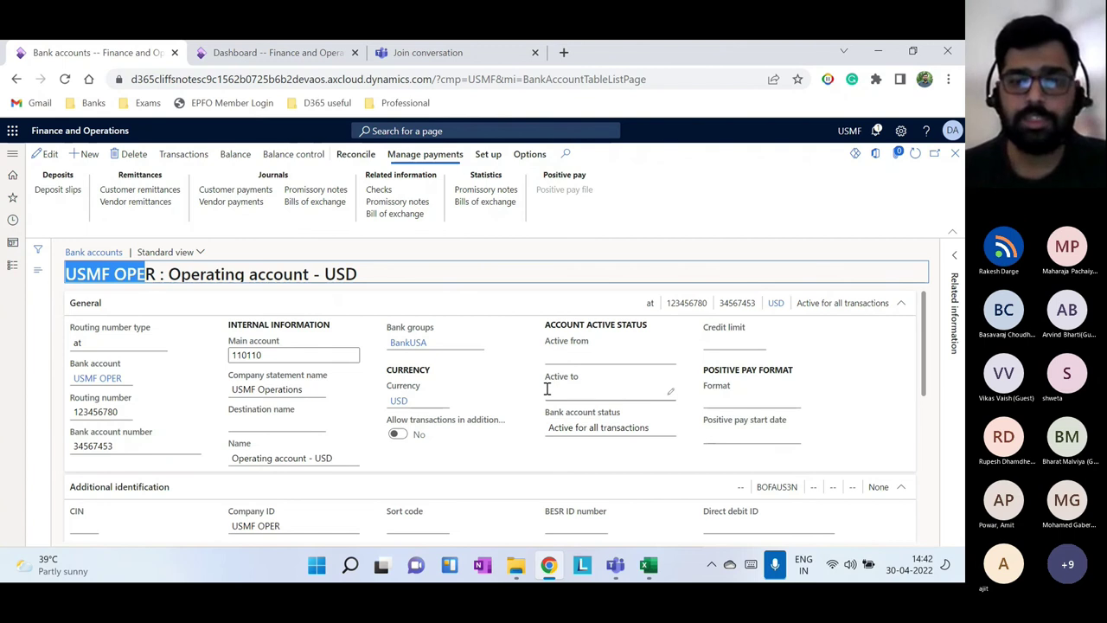
pyautogui.scroll(-1, 474, 430)
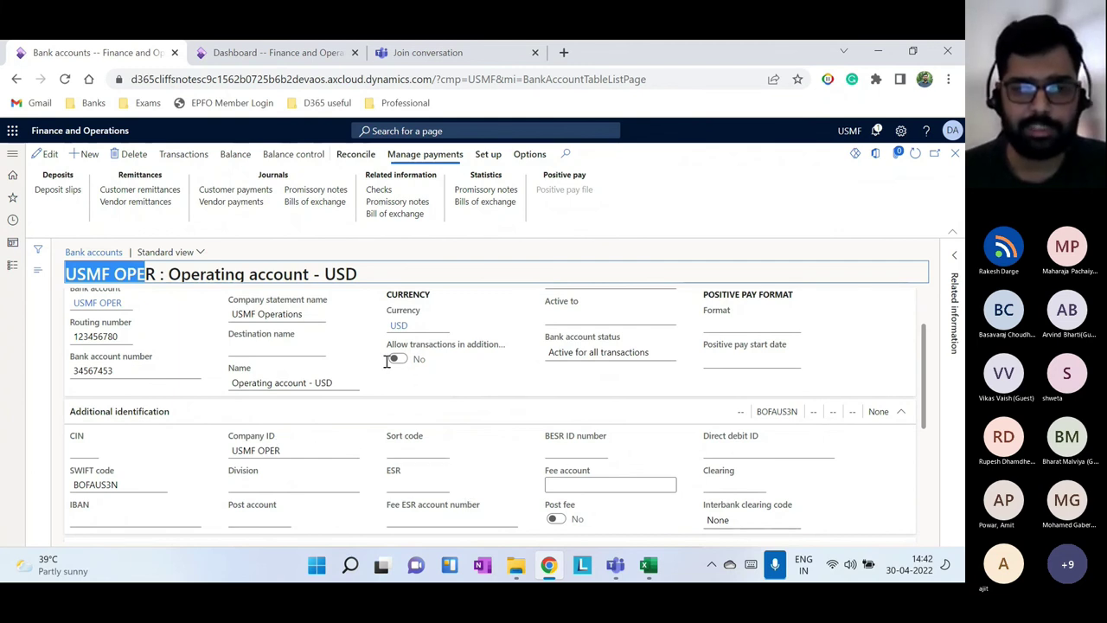
pyautogui.scroll(-2, 375, 497)
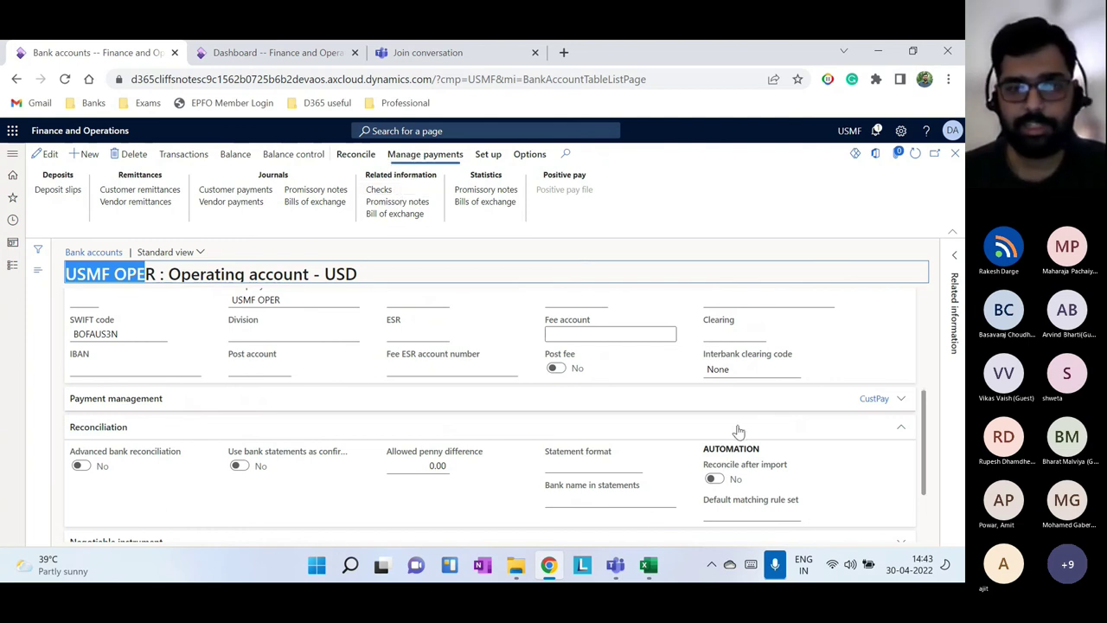
# View the USMF OPER account's bank transactions and its balance, closing each view again
pyautogui.click(183, 154)
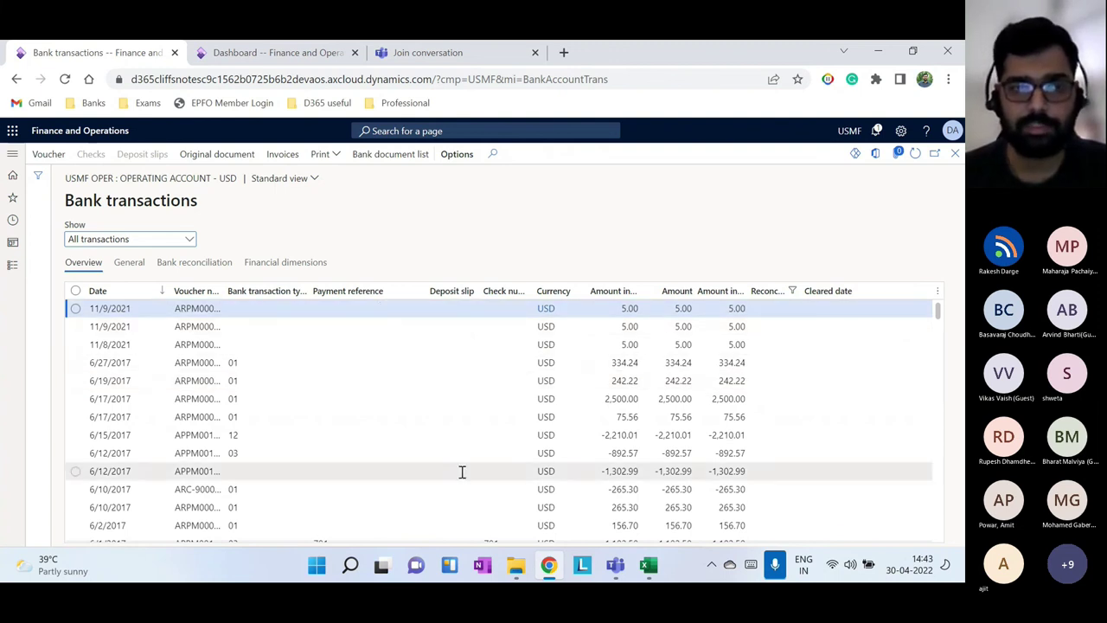
pyautogui.click(955, 153)
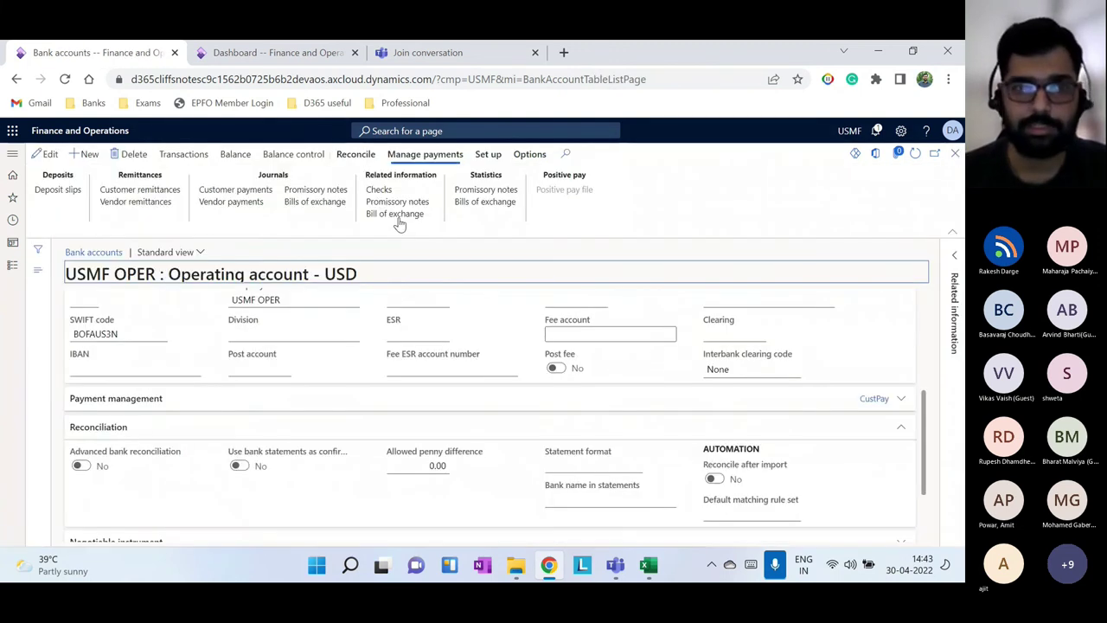
pyautogui.click(236, 154)
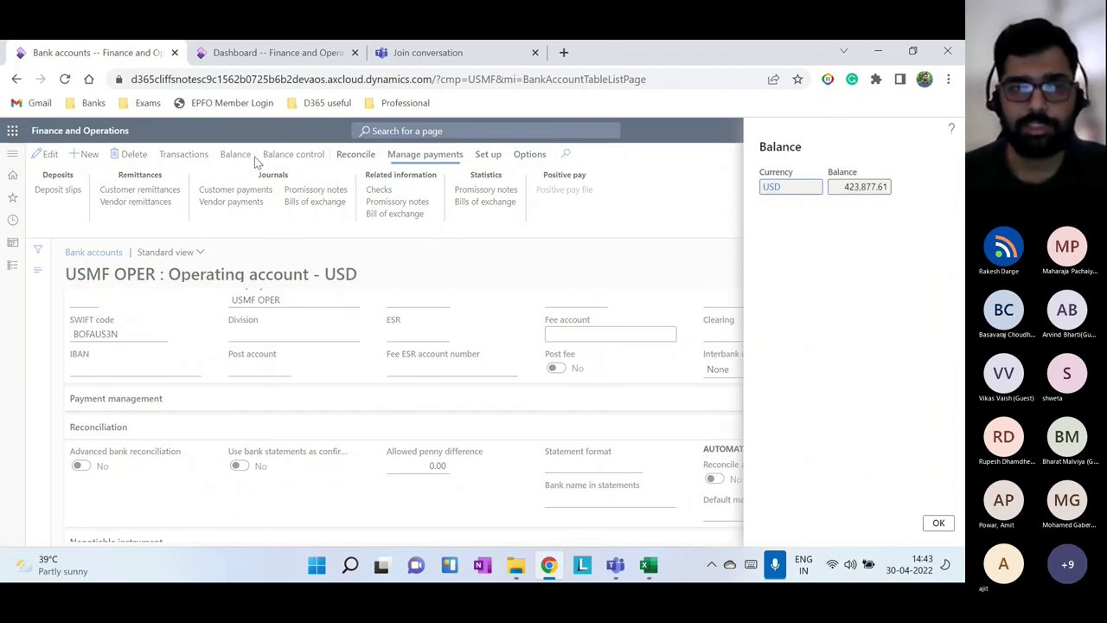
pyautogui.click(930, 522)
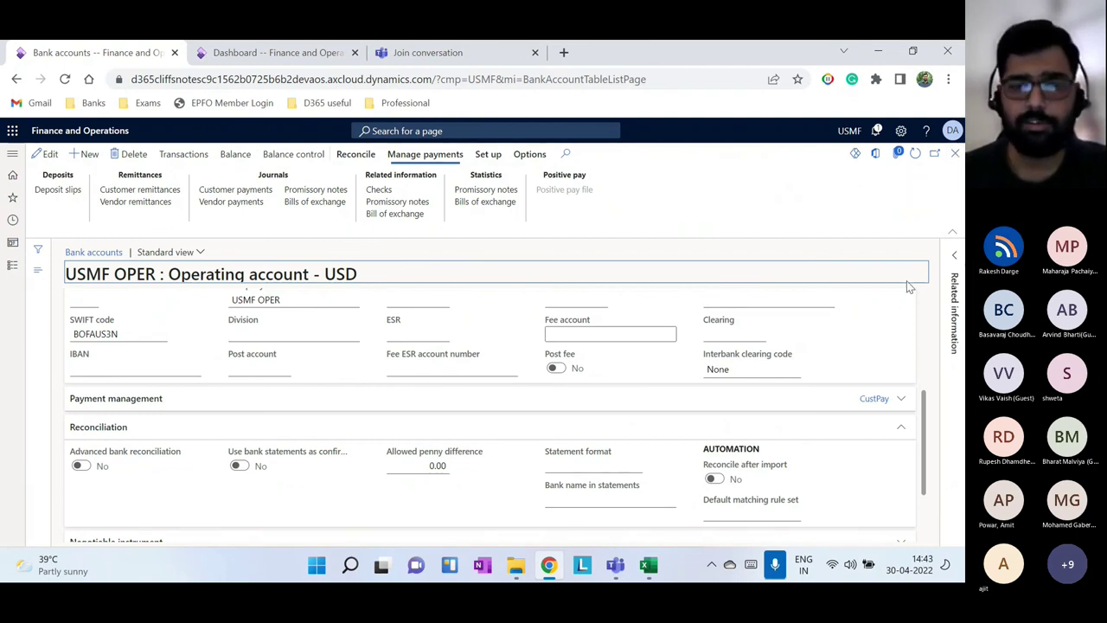
# Create a bank account record with the bank account ID Bank New and enter its bank account number
pyautogui.click(89, 154)
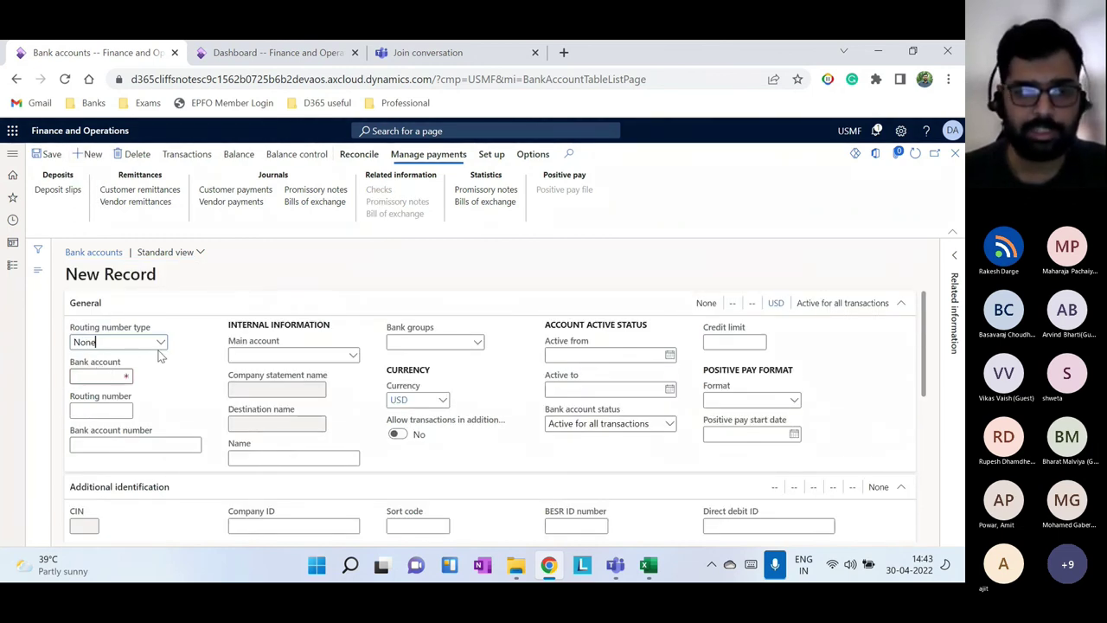
pyautogui.click(109, 378)
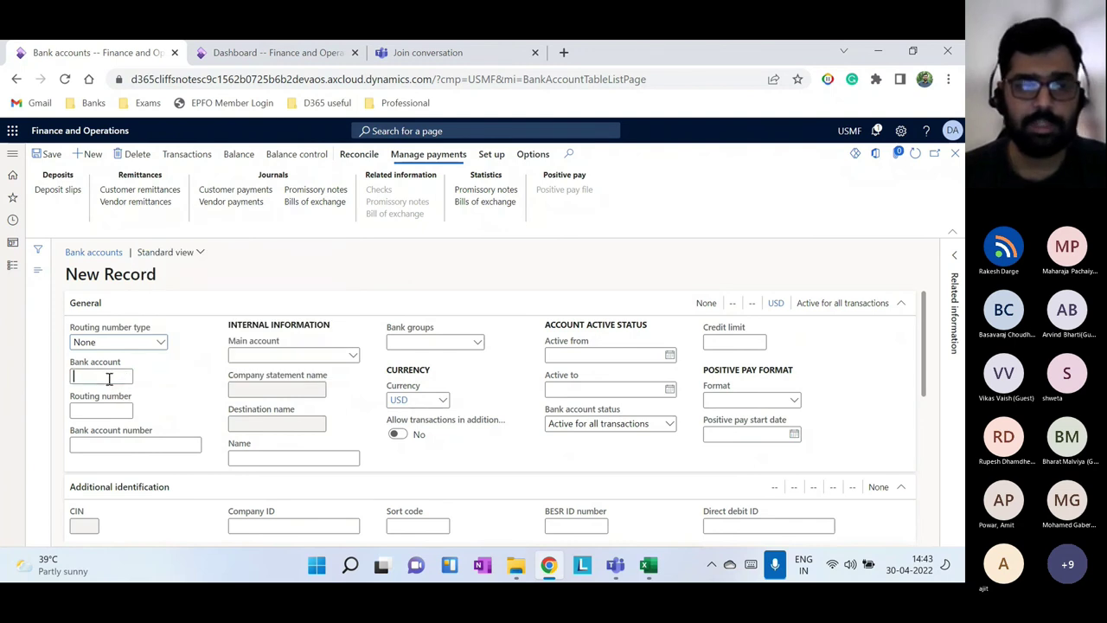
pyautogui.write('Bank New')
pyautogui.click(162, 446)
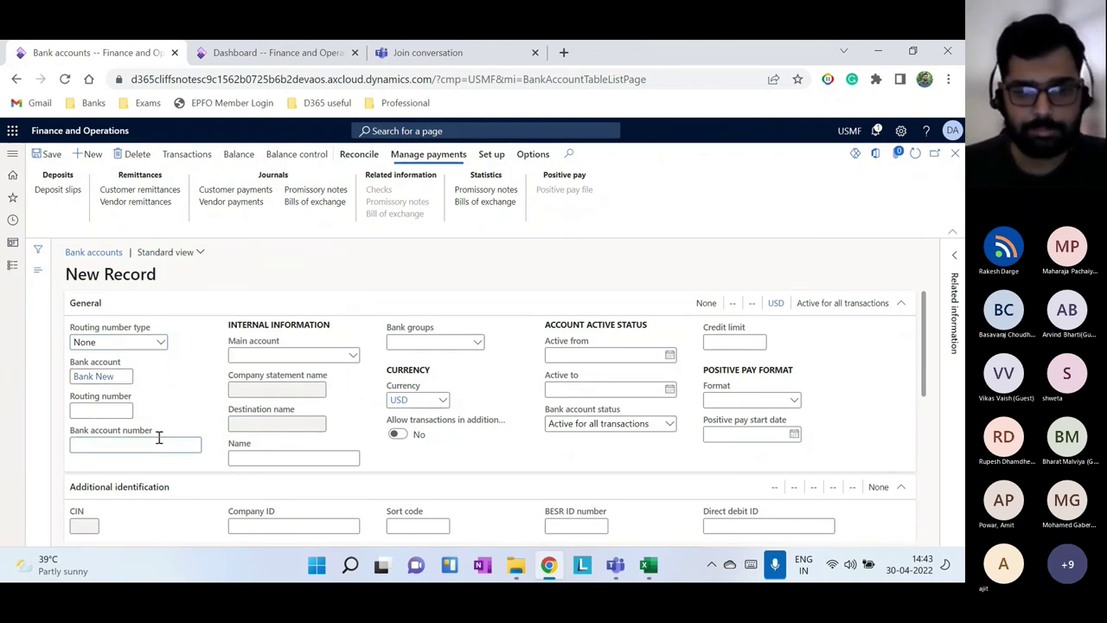
# Try assigning main account 110110 to the new bank account, dismiss the message and clear the main account
pyautogui.click(350, 356)
pyautogui.click(353, 357)
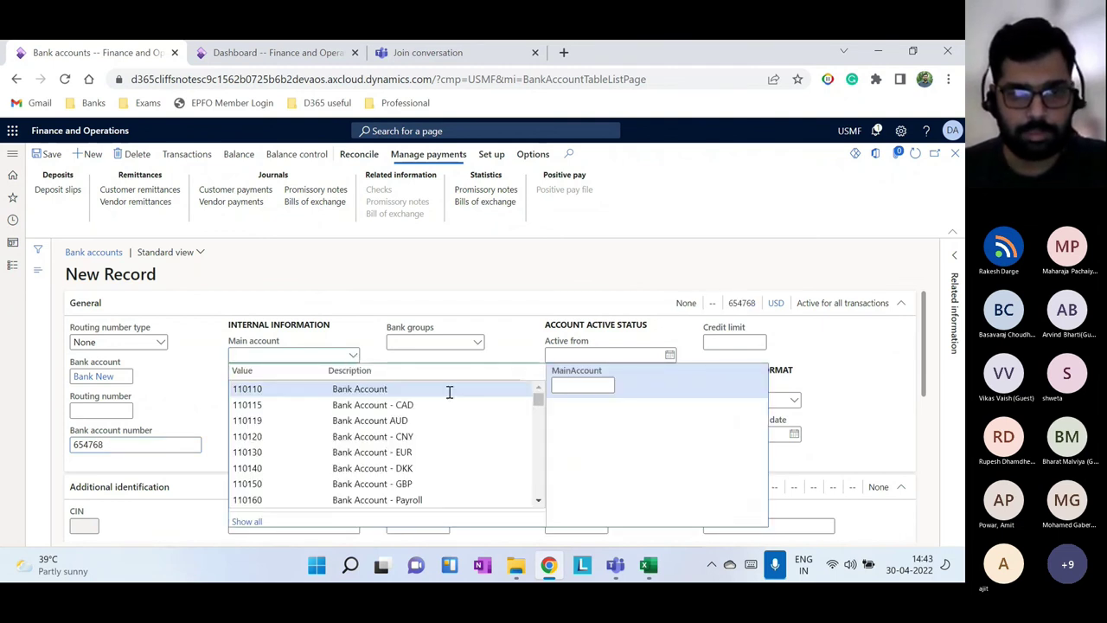
pyautogui.click(362, 390)
pyautogui.click(459, 345)
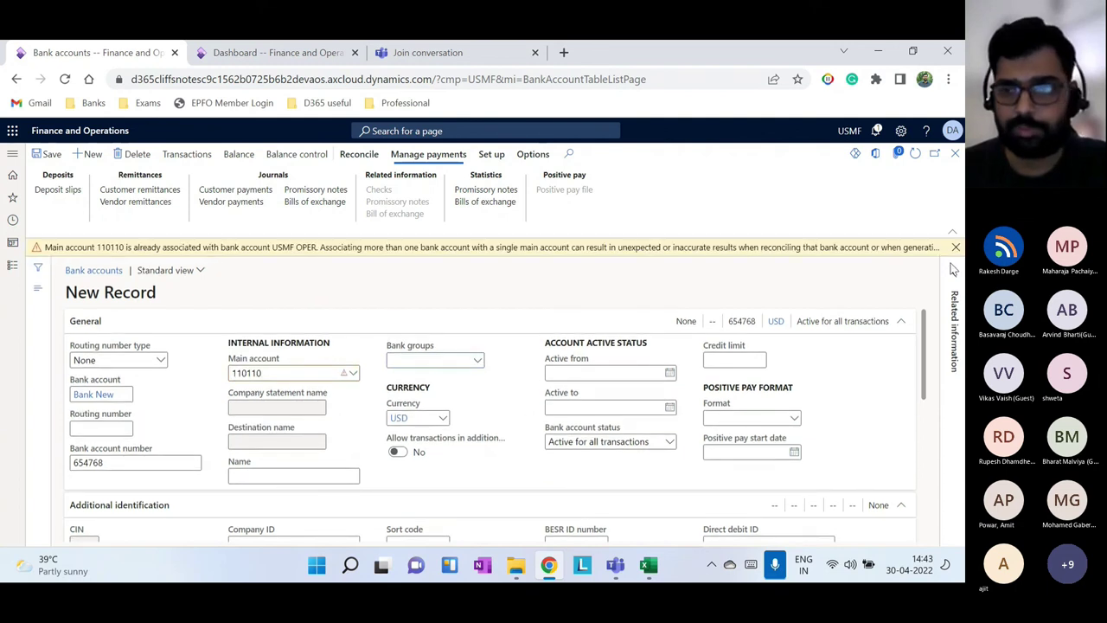
pyautogui.click(955, 250)
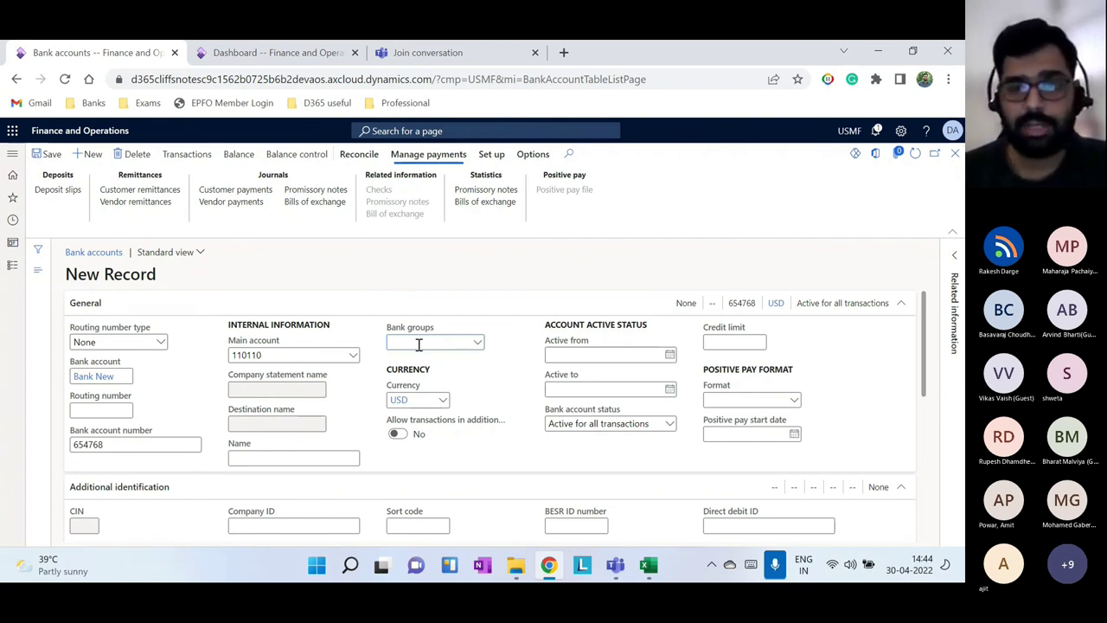
pyautogui.click(295, 355)
pyautogui.press('BackSpace')
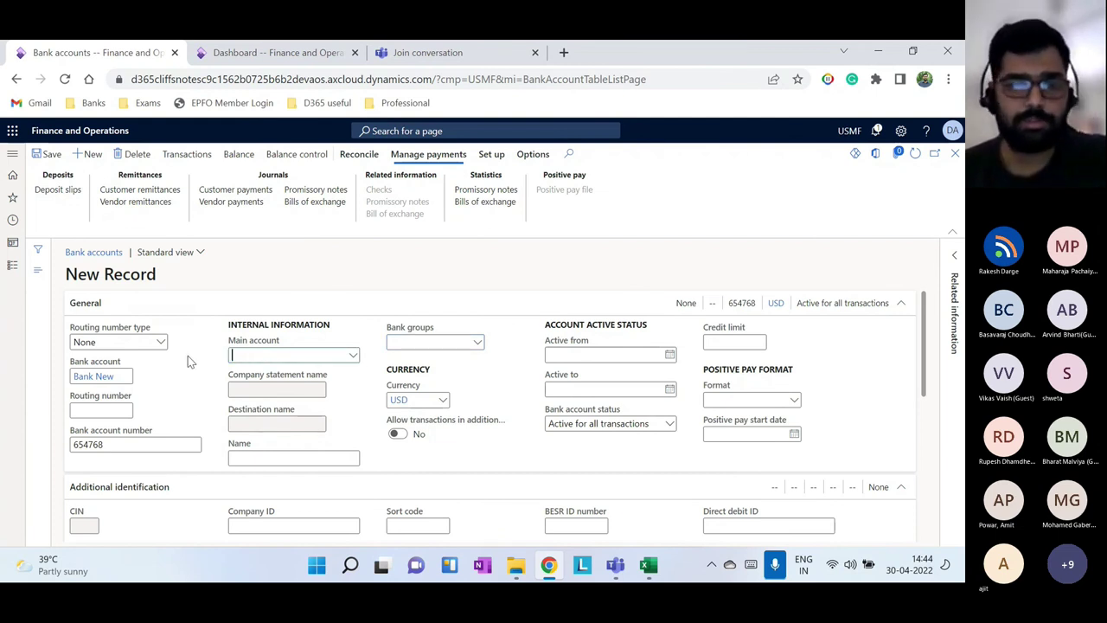
# Set the new bank account's main account to 112010 and save the record
pyautogui.click(354, 354)
pyautogui.scroll(-5, 297, 480)
pyautogui.click(311, 398)
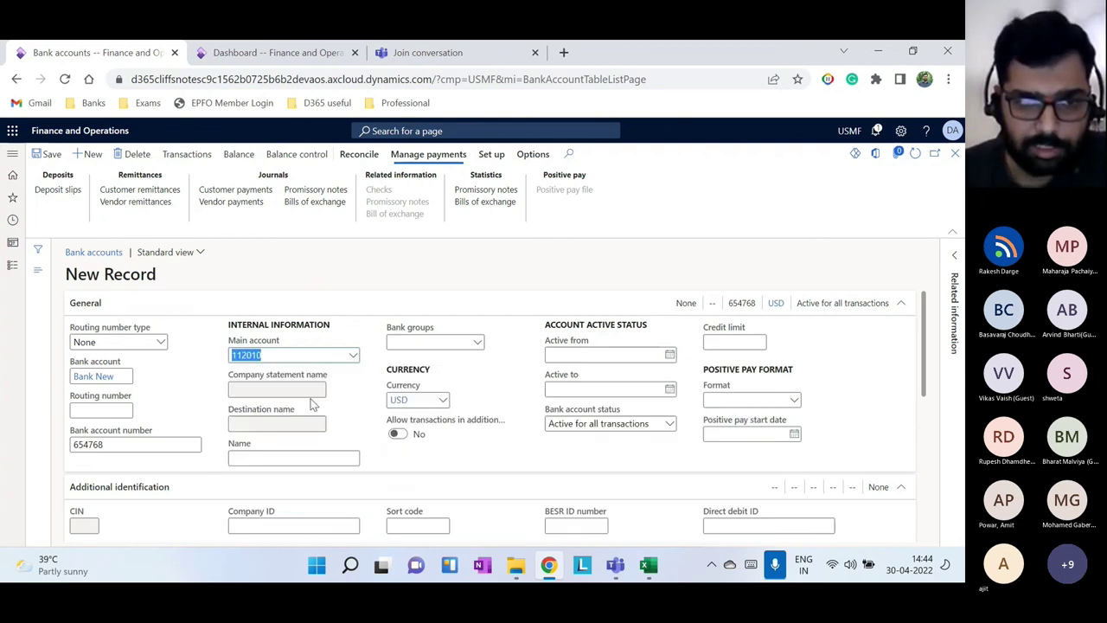
pyautogui.click(43, 154)
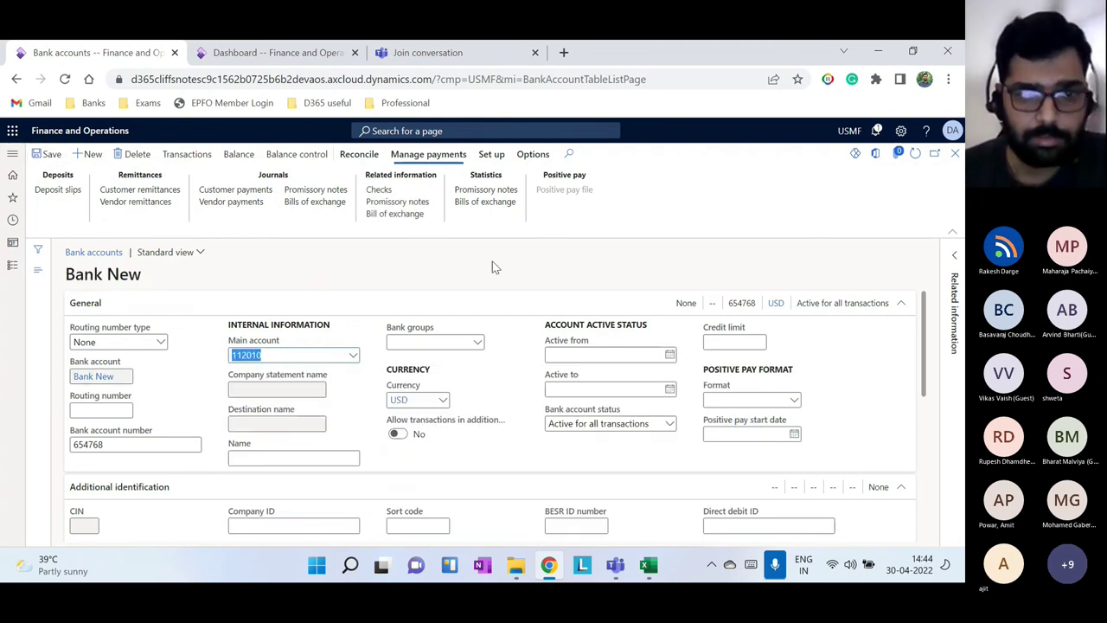
# Review the Bank New record down to its contact information, then close it and the bank accounts list
pyautogui.scroll(-3, 537, 488)
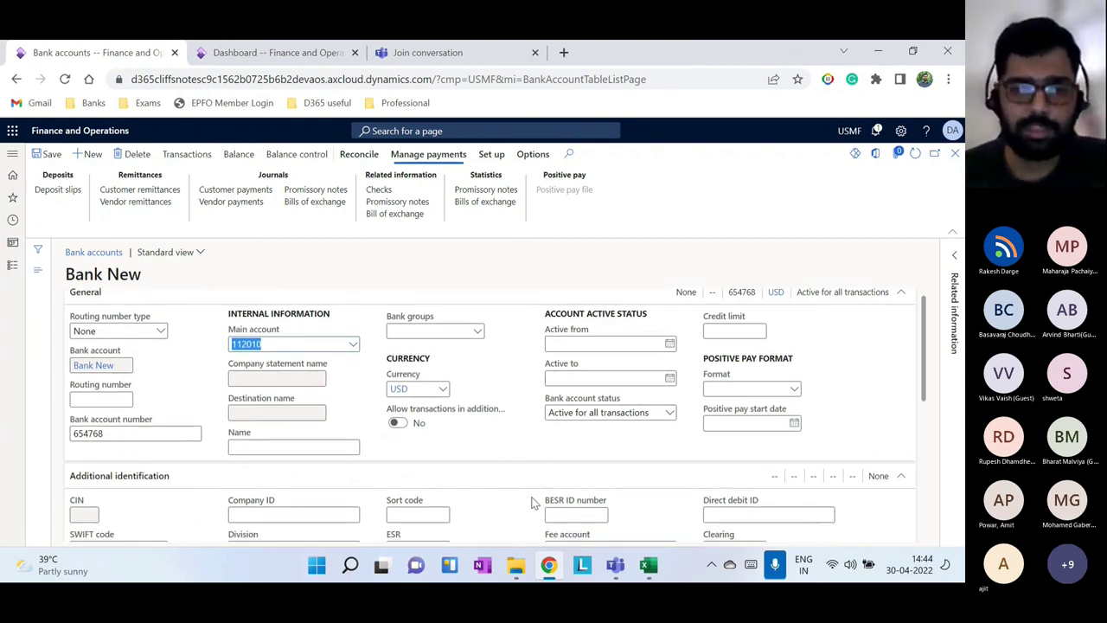
pyautogui.scroll(-3, 372, 485)
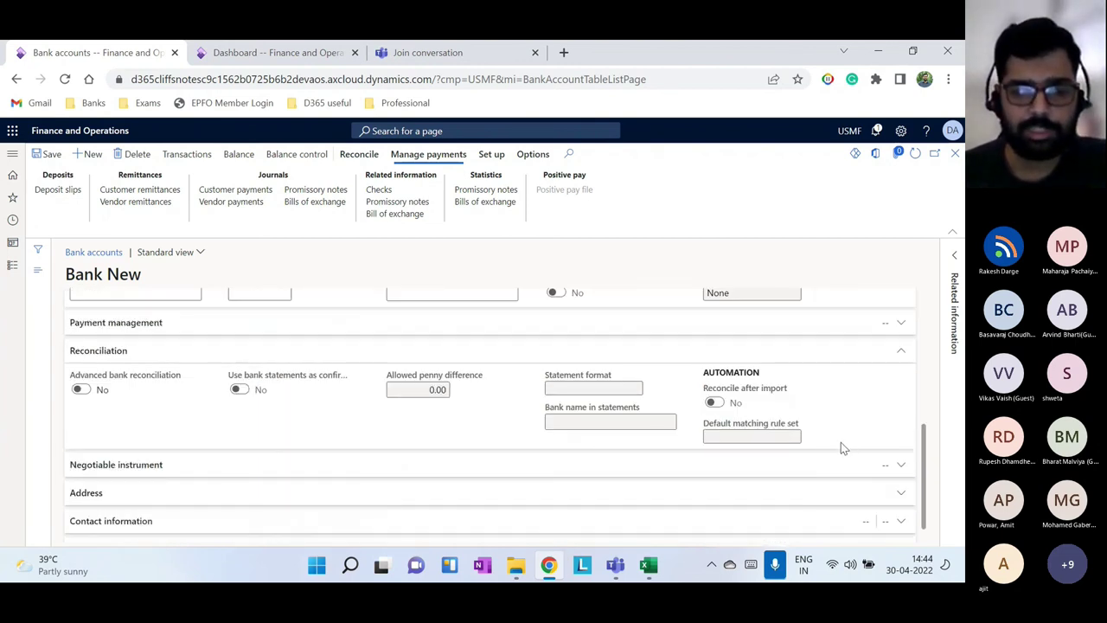
pyautogui.click(955, 154)
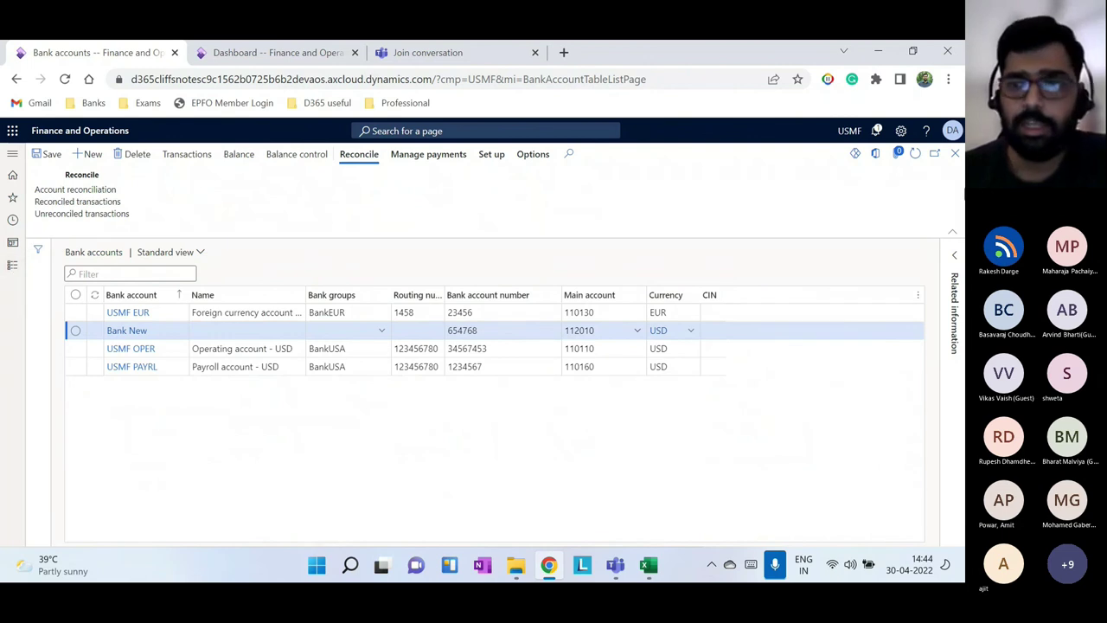
pyautogui.click(955, 153)
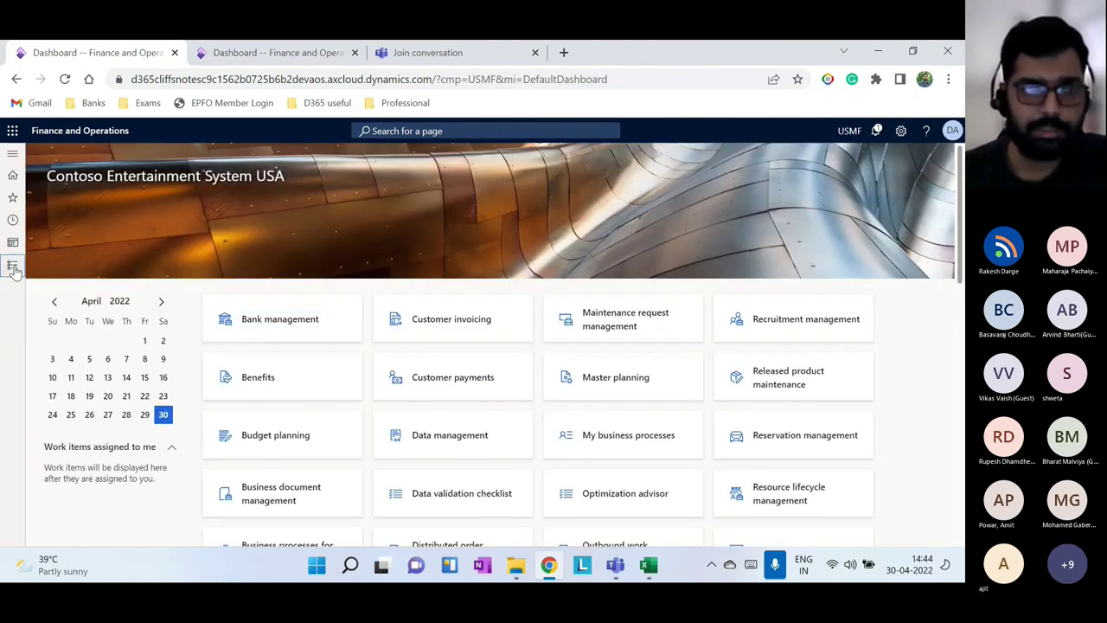
# Create a general journal named GenJrn in the General ledger module and open its journal voucher lines
pyautogui.click(12, 266)
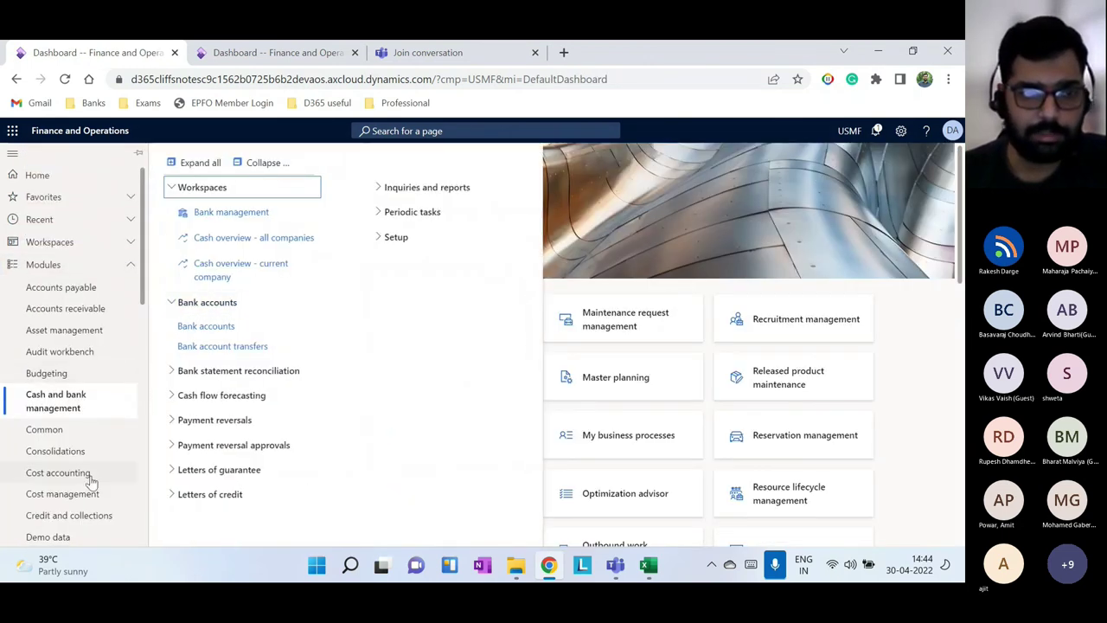
pyautogui.scroll(-3, 89, 475)
pyautogui.click(60, 507)
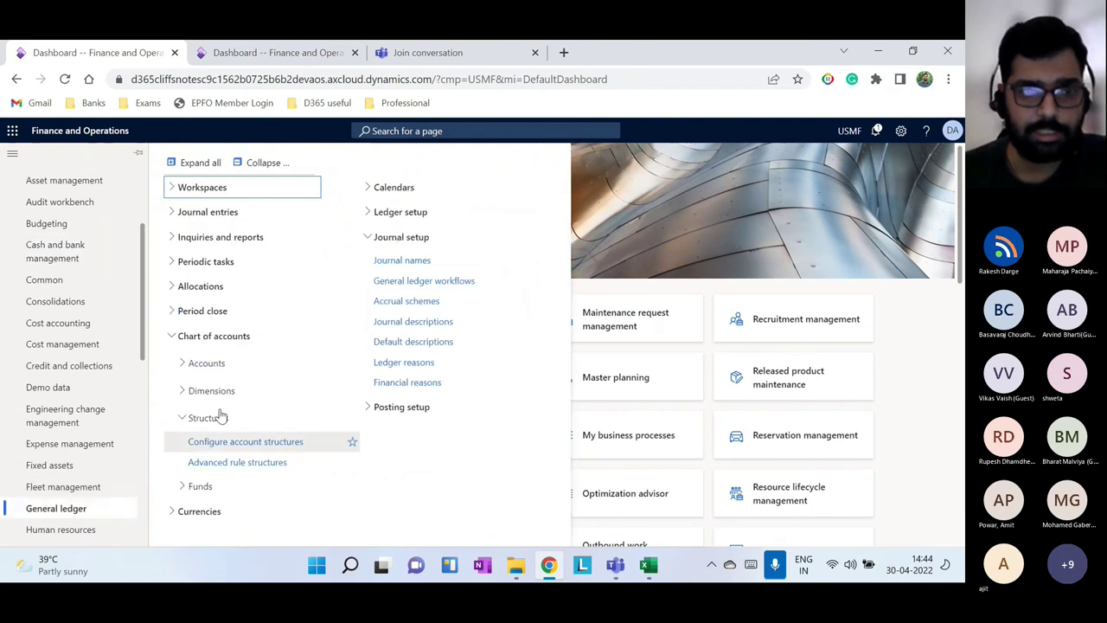
pyautogui.click(191, 214)
pyautogui.click(198, 235)
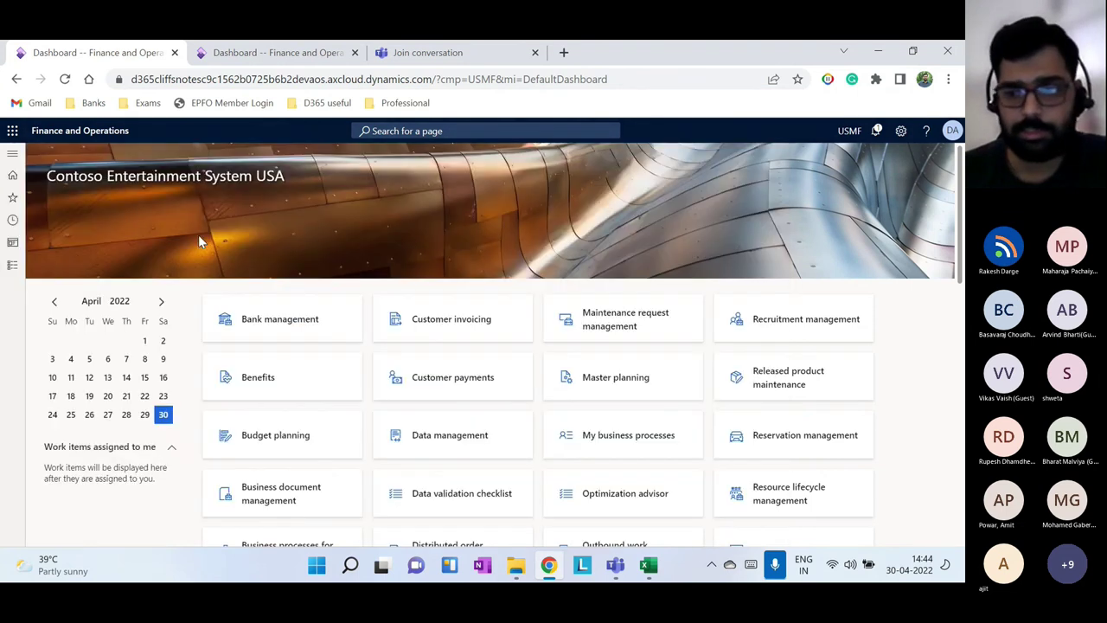
pyautogui.click(90, 154)
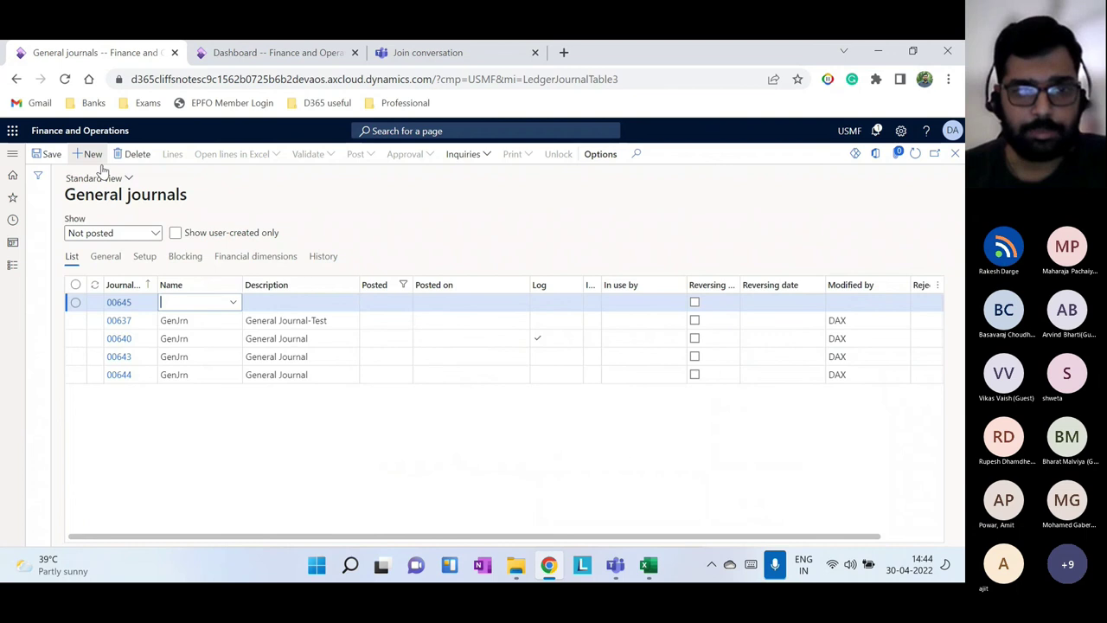
pyautogui.click(234, 303)
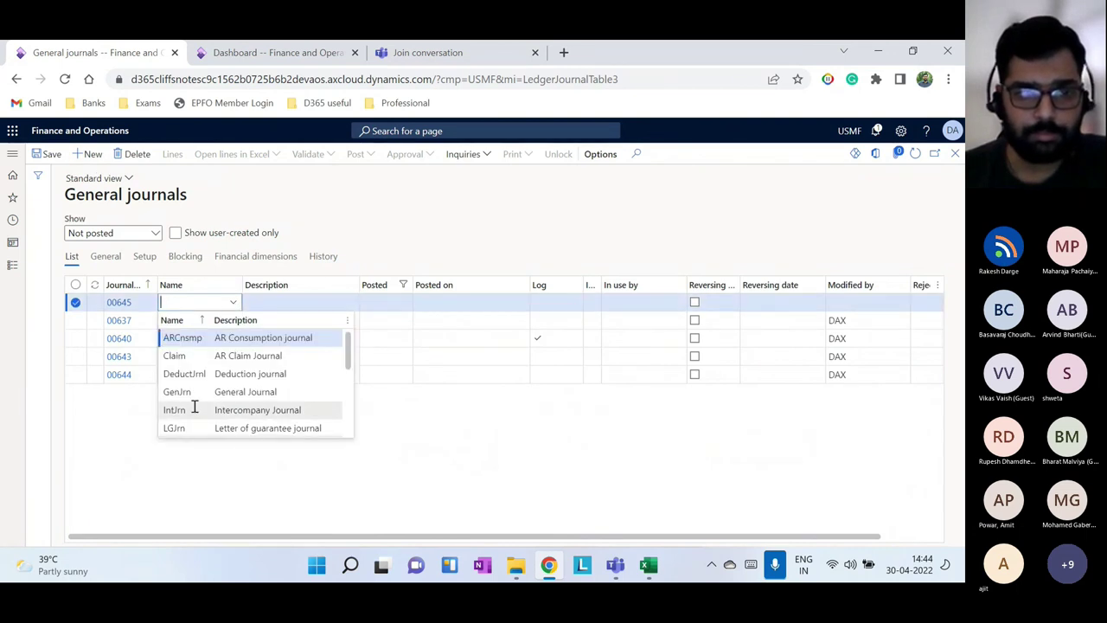
pyautogui.click(178, 392)
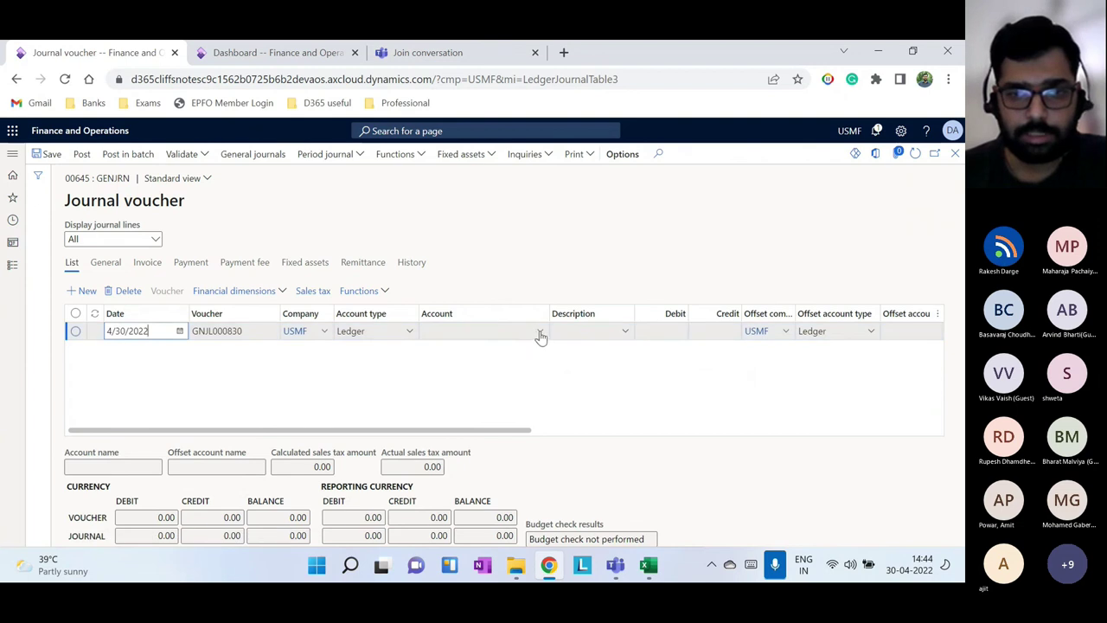
# Set the journal line's ledger account to 601510 Internet Expense with a debit of 400
pyautogui.click(540, 331)
pyautogui.click(405, 367)
pyautogui.write('internet')
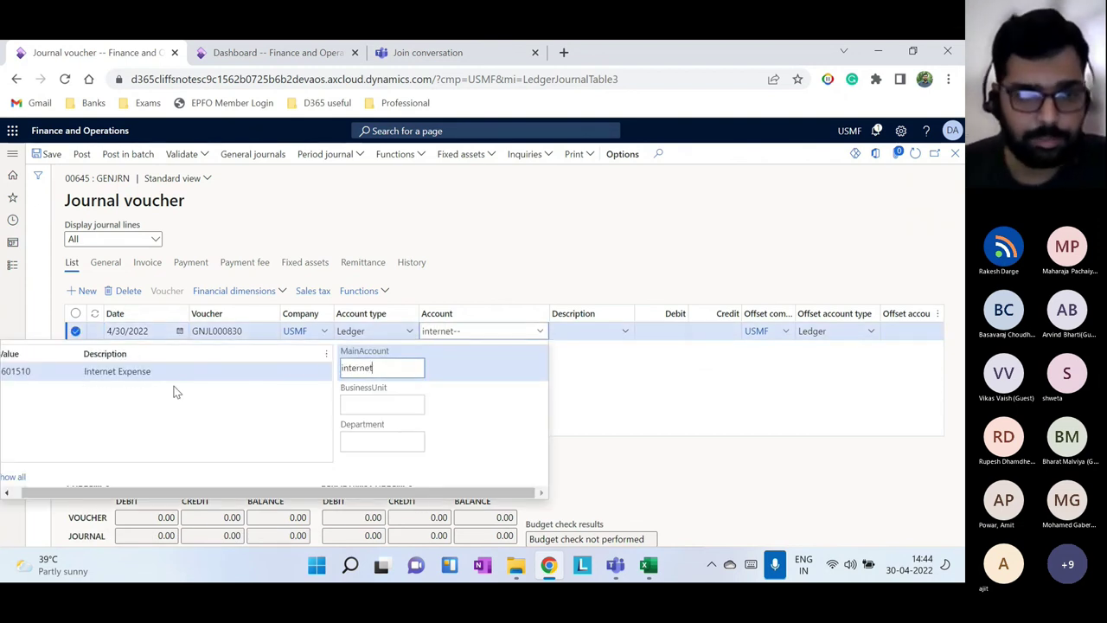
pyautogui.click(165, 369)
pyautogui.click(671, 330)
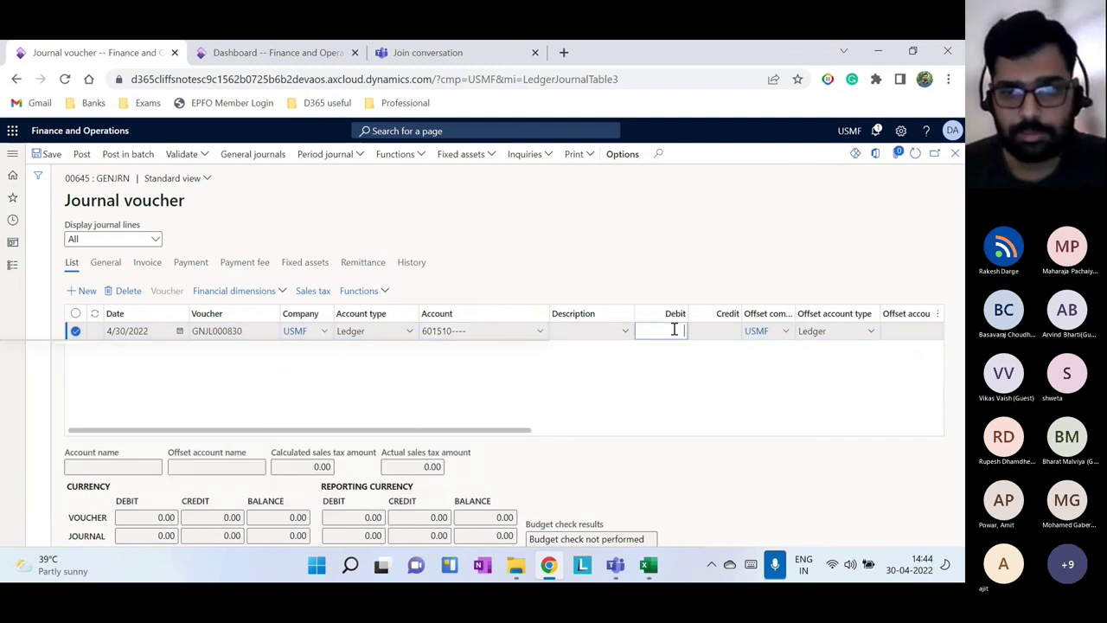
pyautogui.write('400')
pyautogui.click(633, 418)
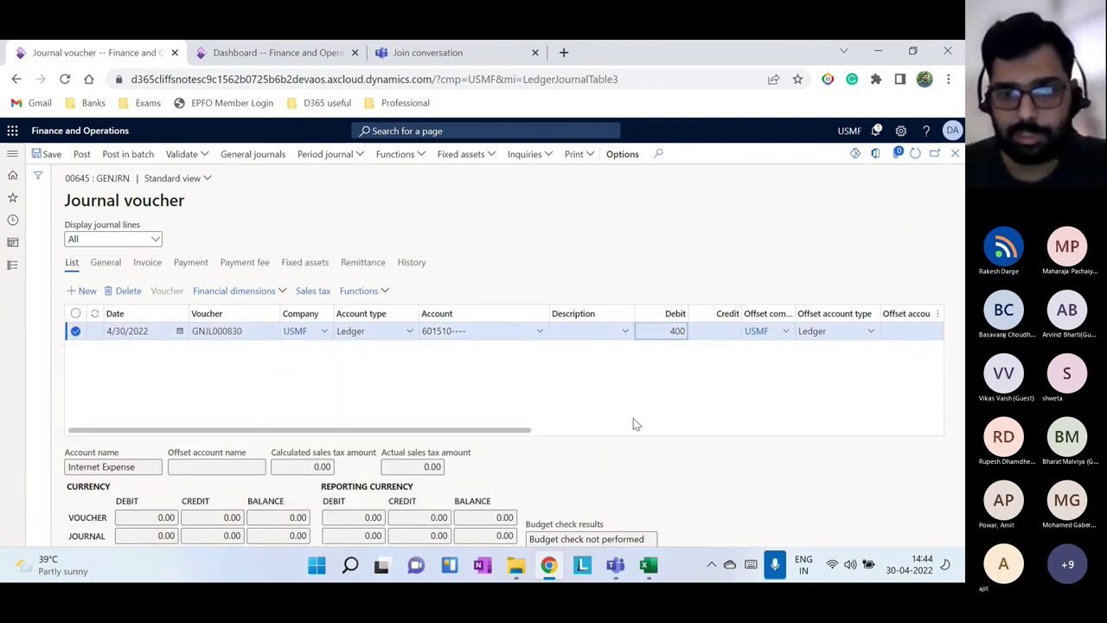
# Set the journal line's offset account type to Bank and its offset account to USMF OPER
pyautogui.moveTo(525, 431); pyautogui.dragTo(710, 431)
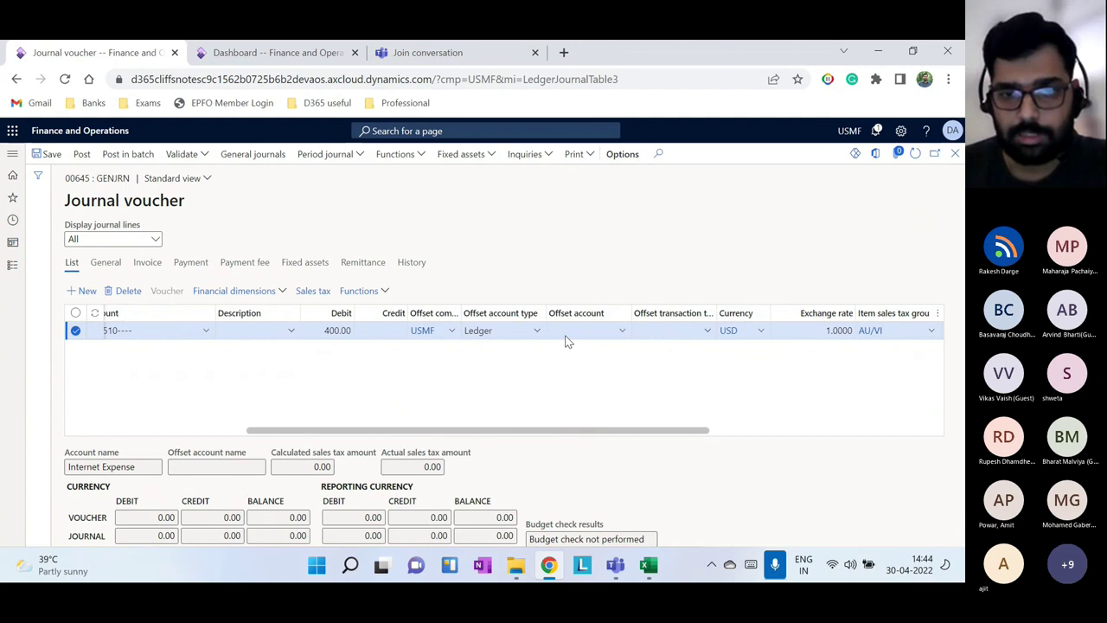
pyautogui.click(536, 333)
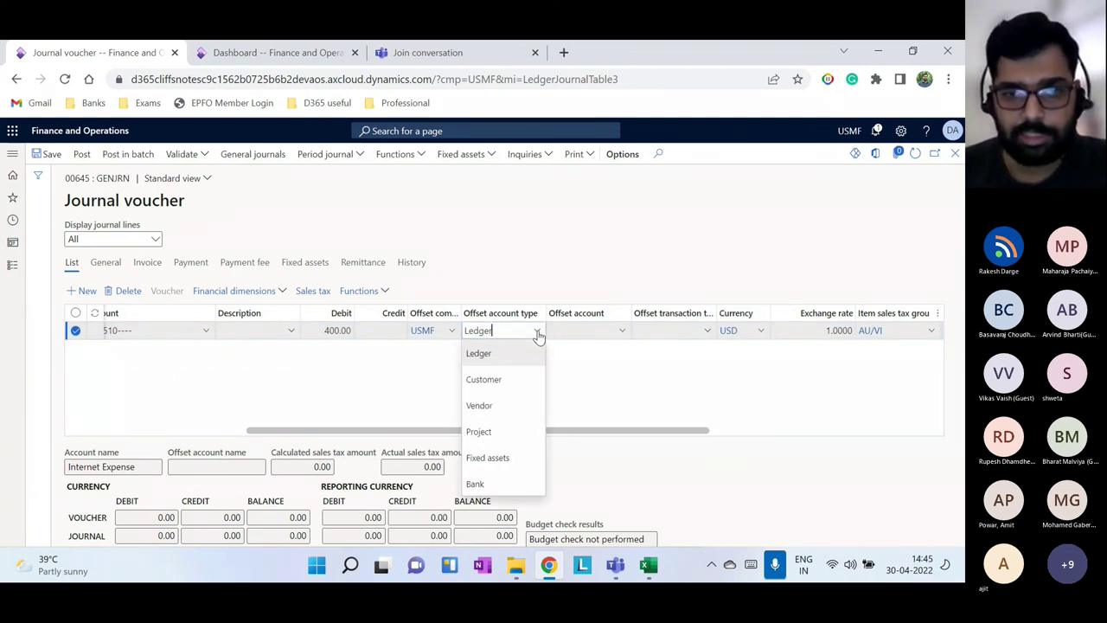
pyautogui.click(511, 488)
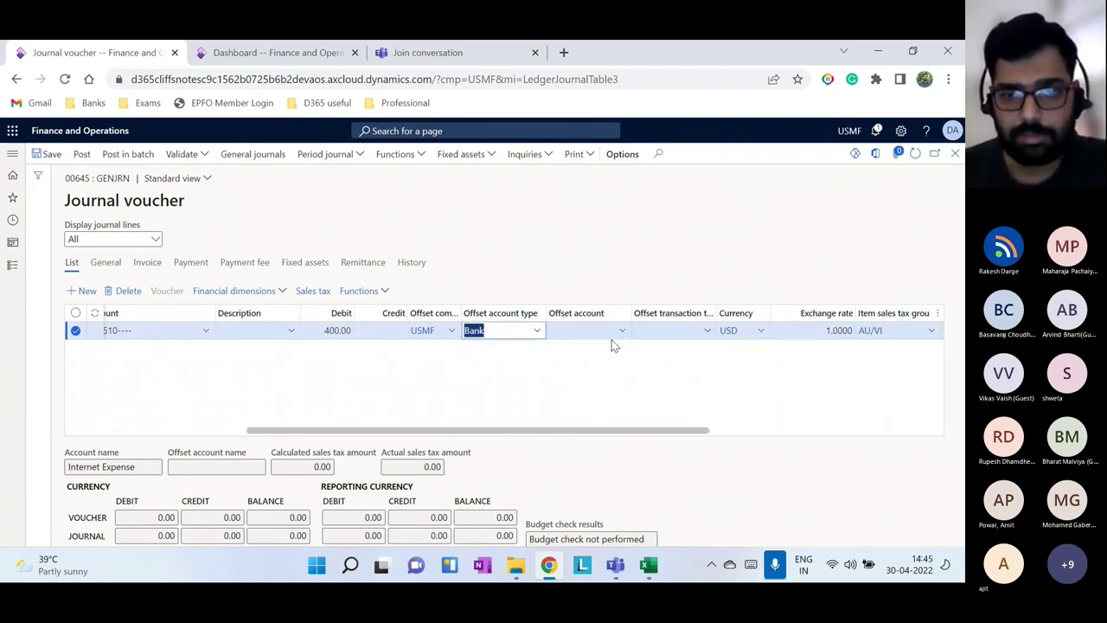
pyautogui.click(623, 333)
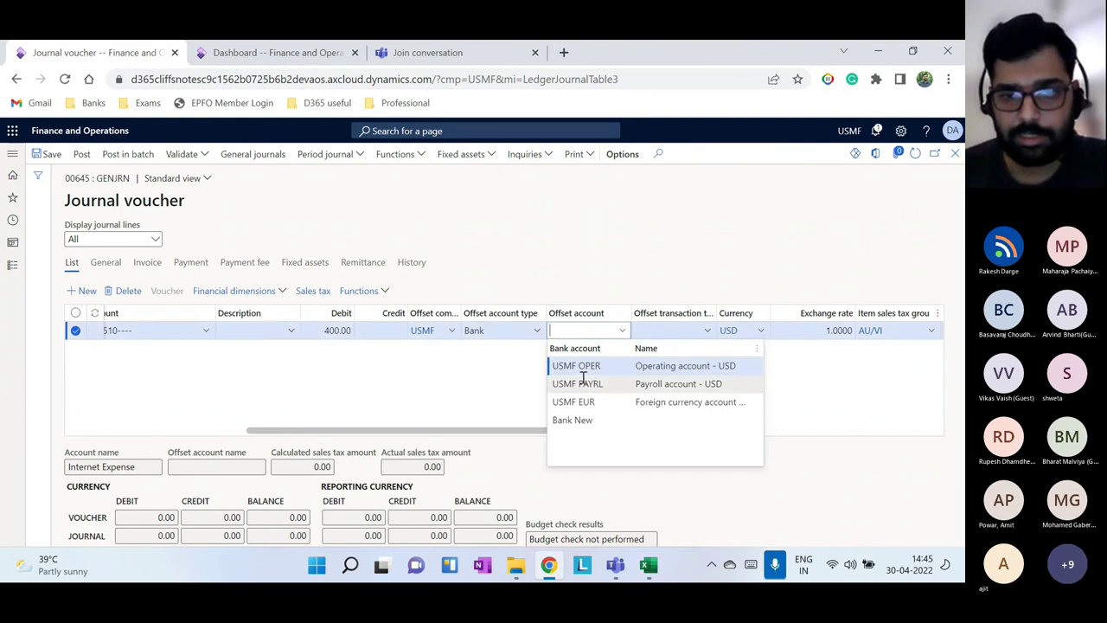
pyautogui.click(608, 376)
# Validate the internet expense journal and post it
pyautogui.moveTo(668, 430); pyautogui.dragTo(67, 197)
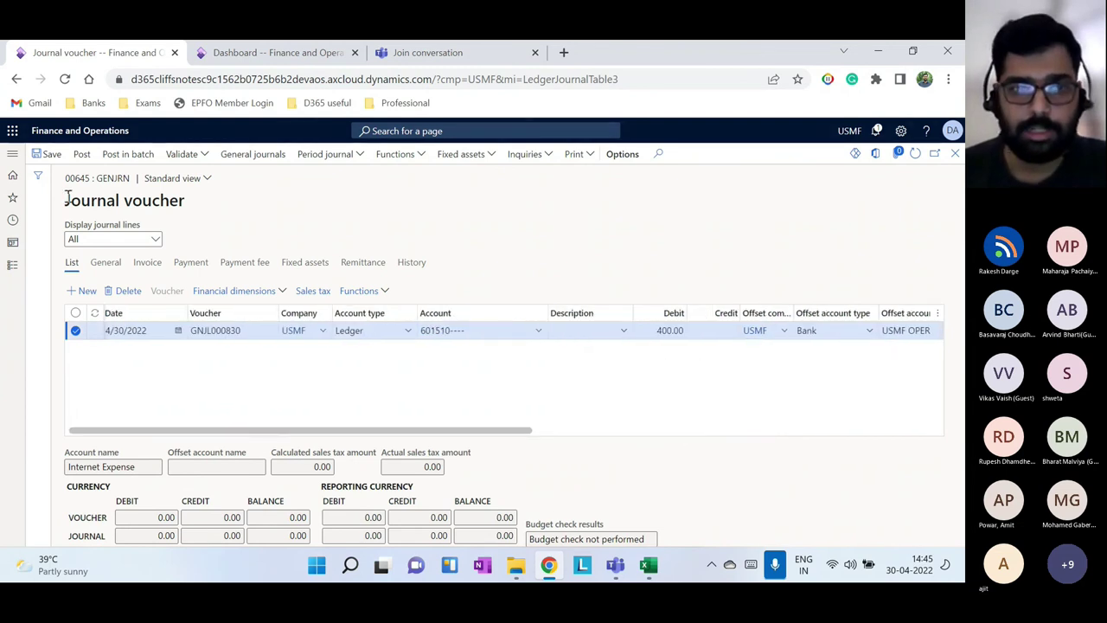
pyautogui.click(182, 154)
pyautogui.click(201, 211)
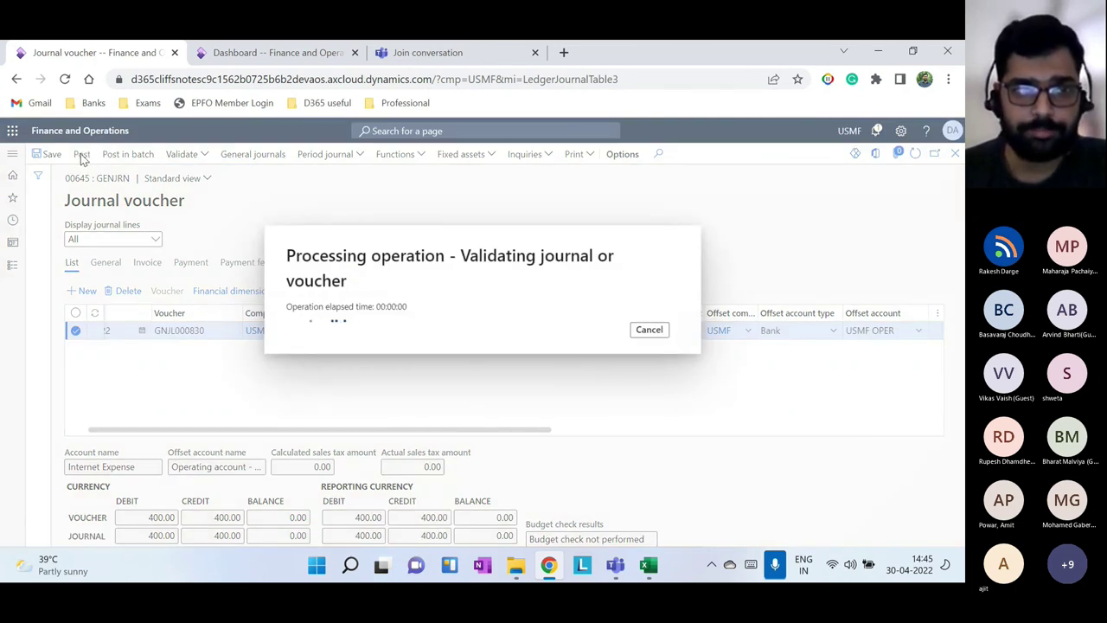
pyautogui.click(80, 153)
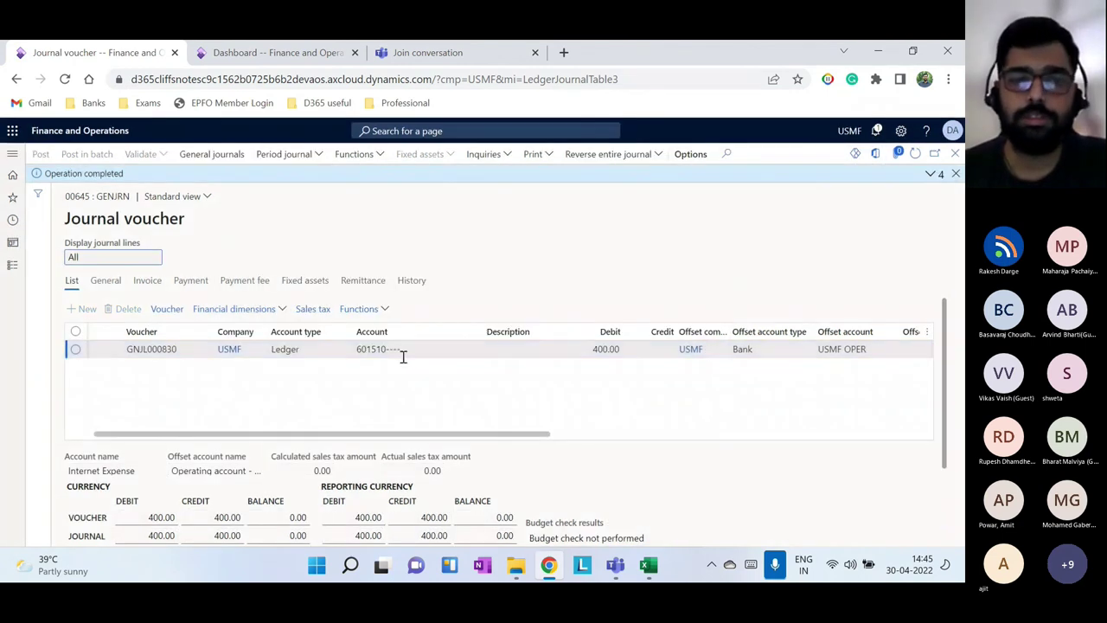
# Open the posted line's voucher transactions and examine the ledger accounts, amounts and posting types
pyautogui.click(167, 310)
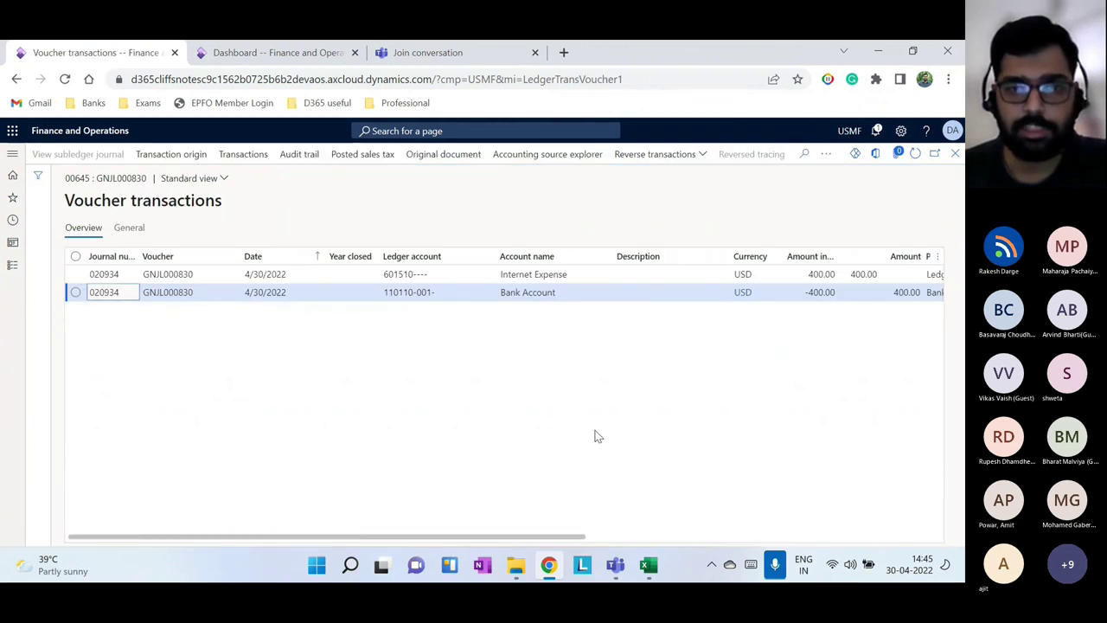
pyautogui.moveTo(578, 540); pyautogui.dragTo(732, 541)
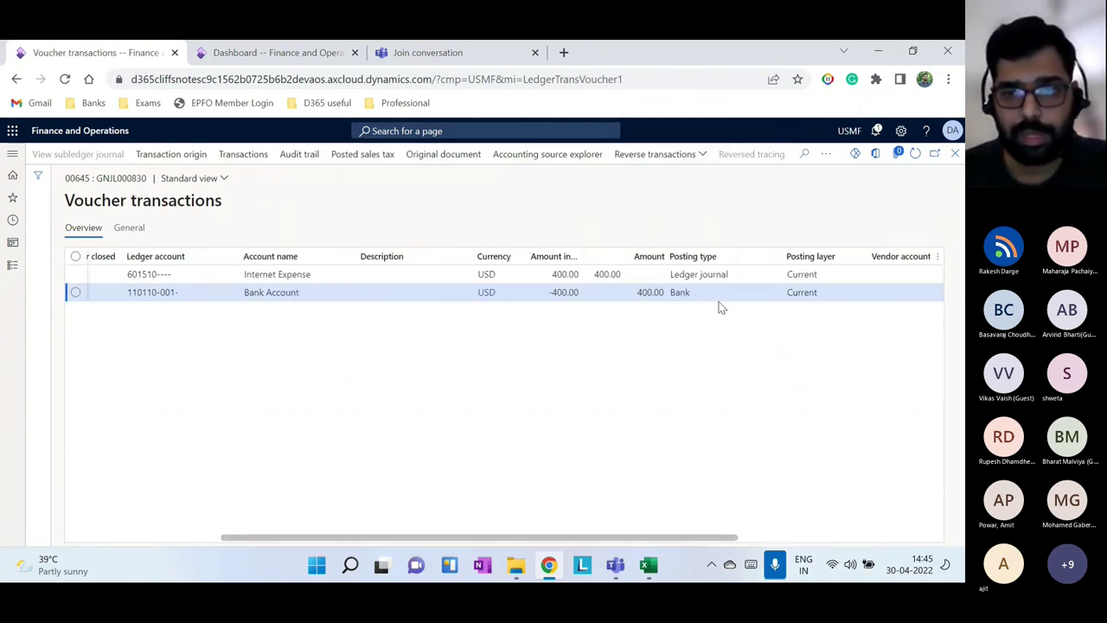
pyautogui.doubleClick(151, 293)
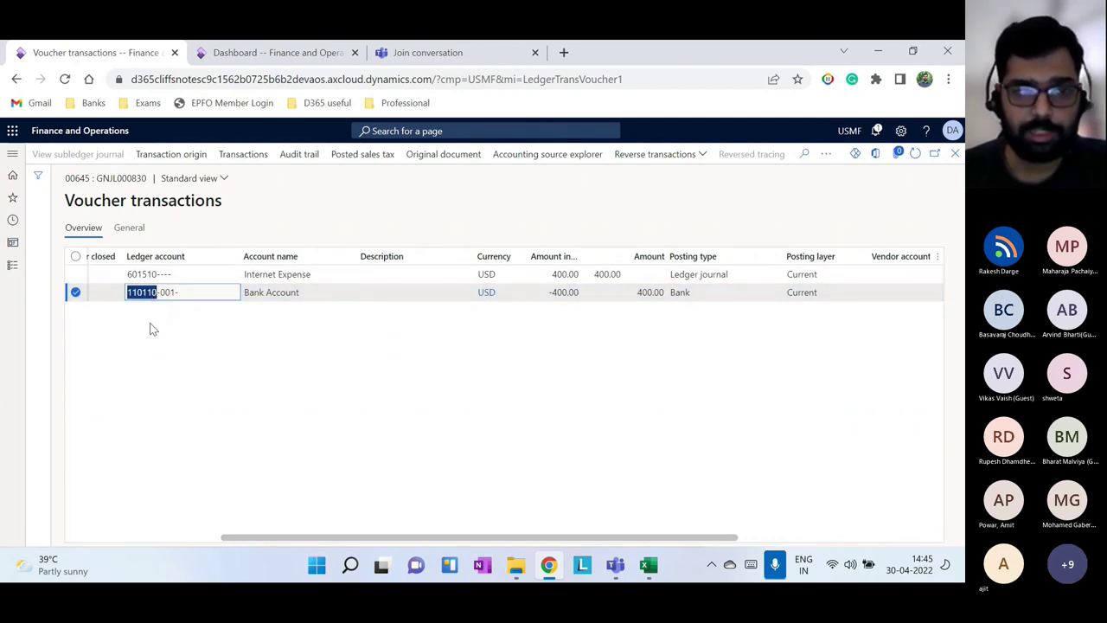
pyautogui.moveTo(442, 540); pyautogui.dragTo(289, 542)
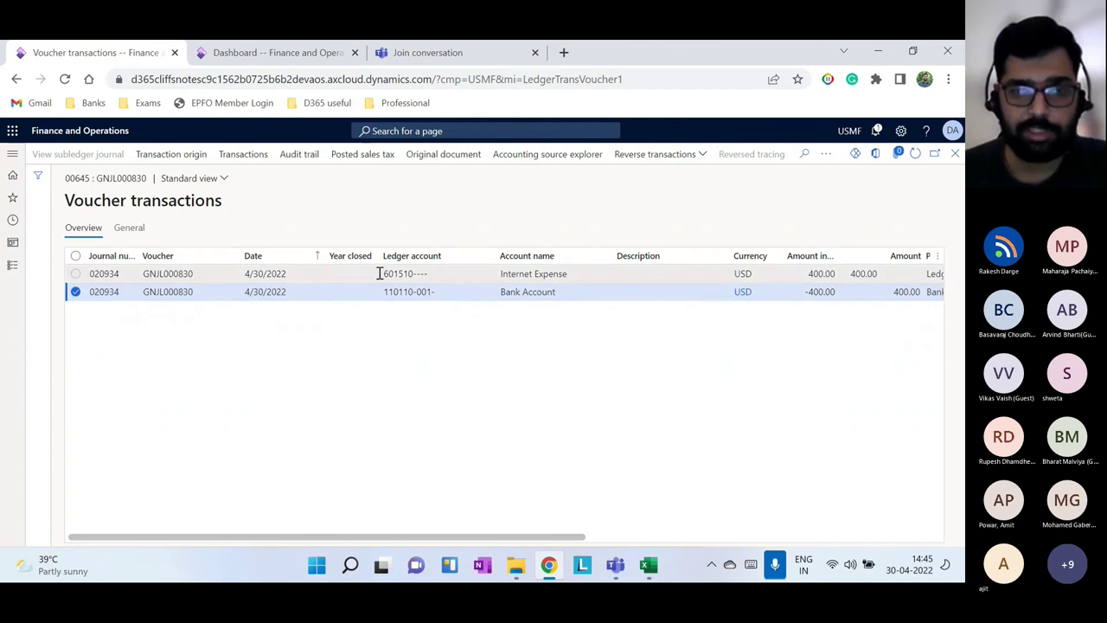
# In the other Finance and Operations browser tab, open the Cash and bank management bank accounts list and check USMF OPER's main account
pyautogui.click(260, 54)
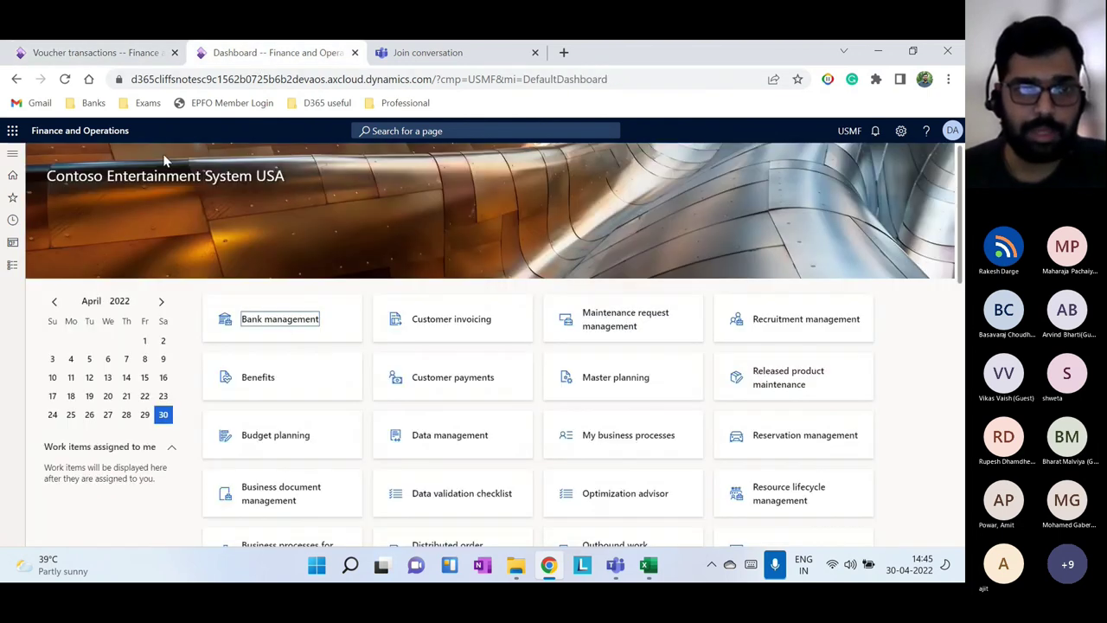
pyautogui.click(12, 265)
pyautogui.click(55, 403)
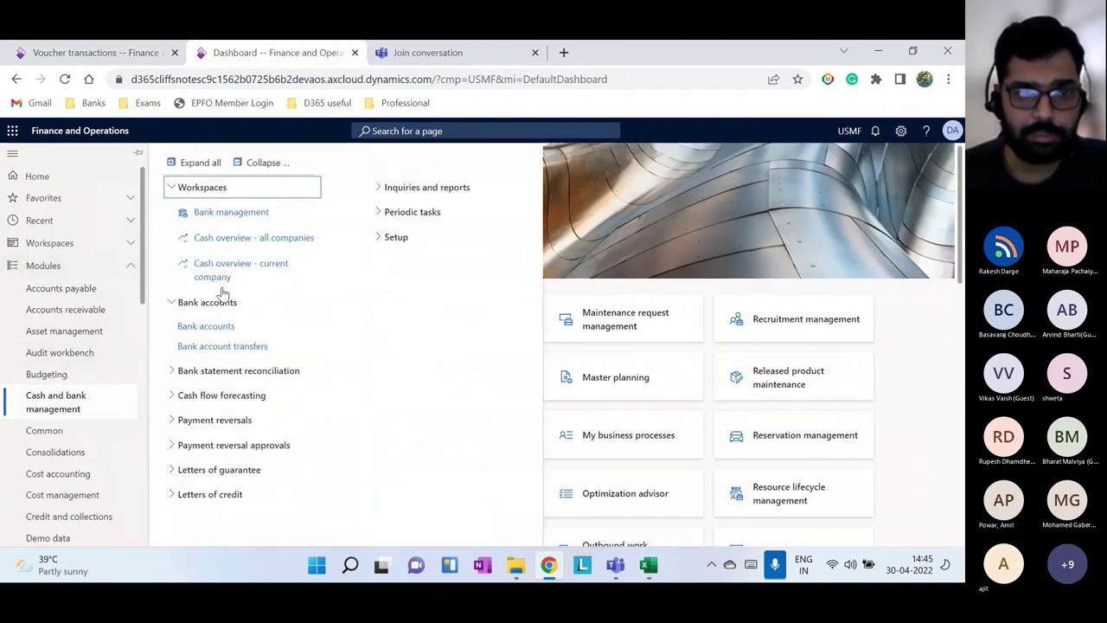
pyautogui.click(215, 316)
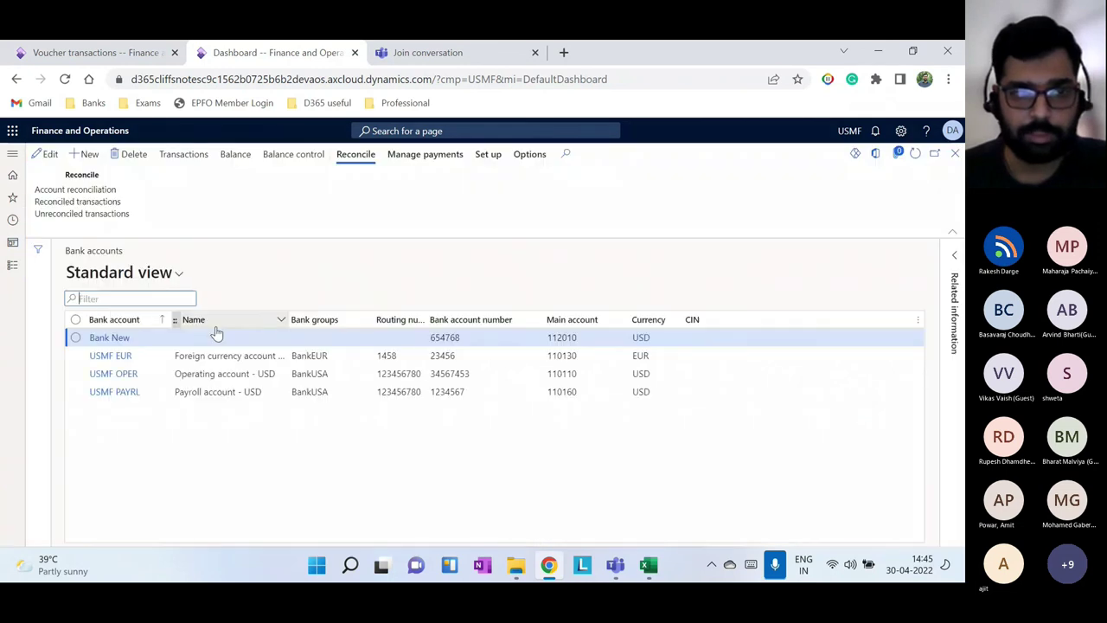
pyautogui.click(194, 373)
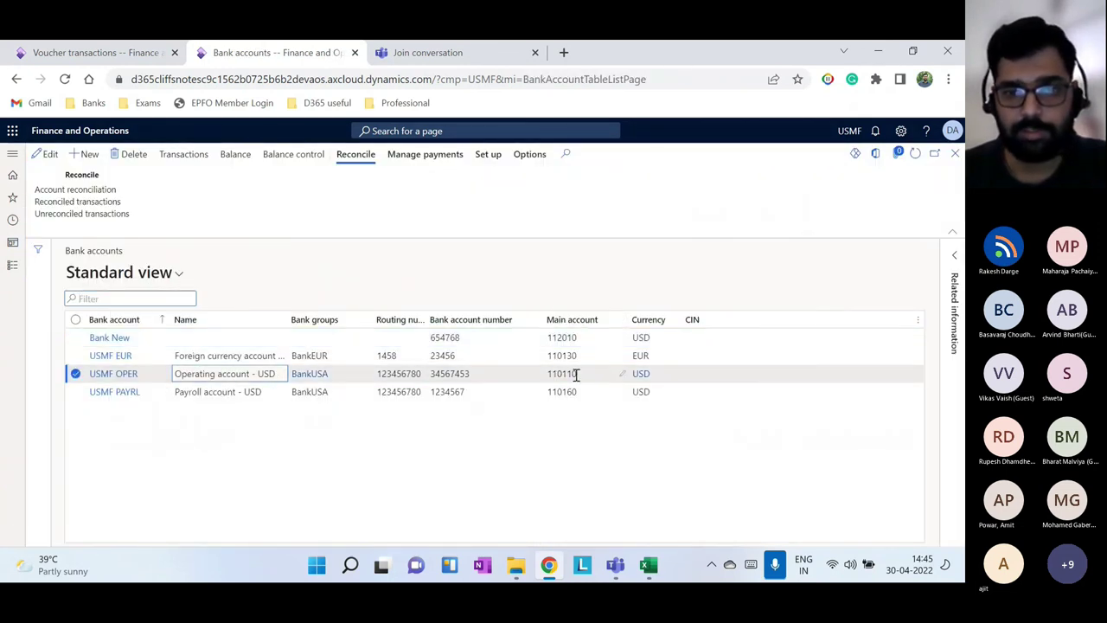
# Return to the voucher transactions, close them, and review the offset account details on the posted journal line
pyautogui.click(96, 52)
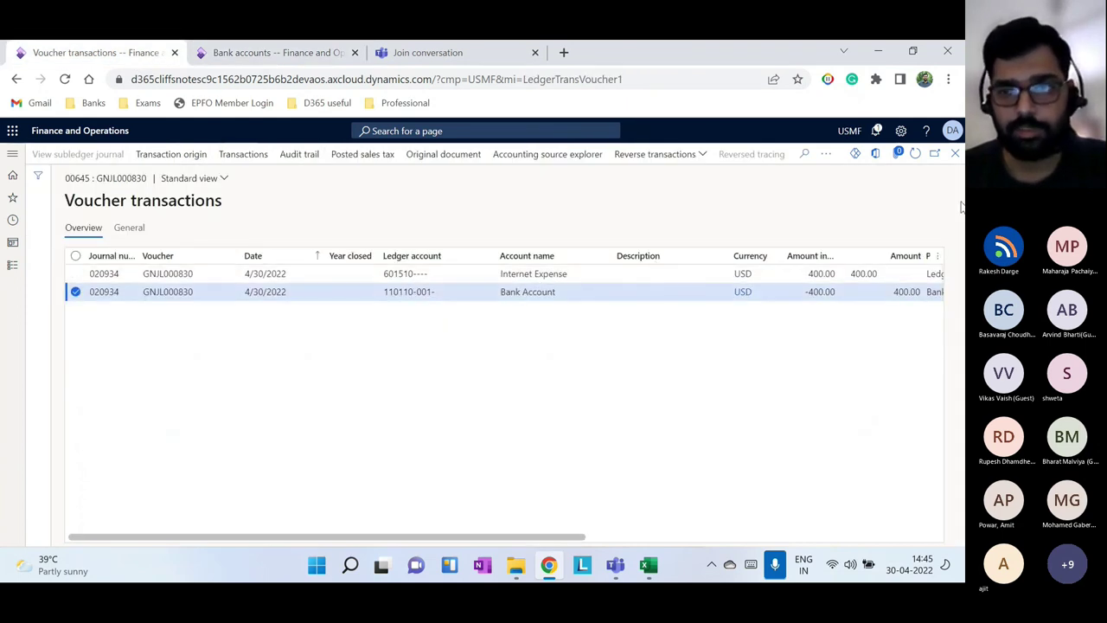
pyautogui.click(956, 153)
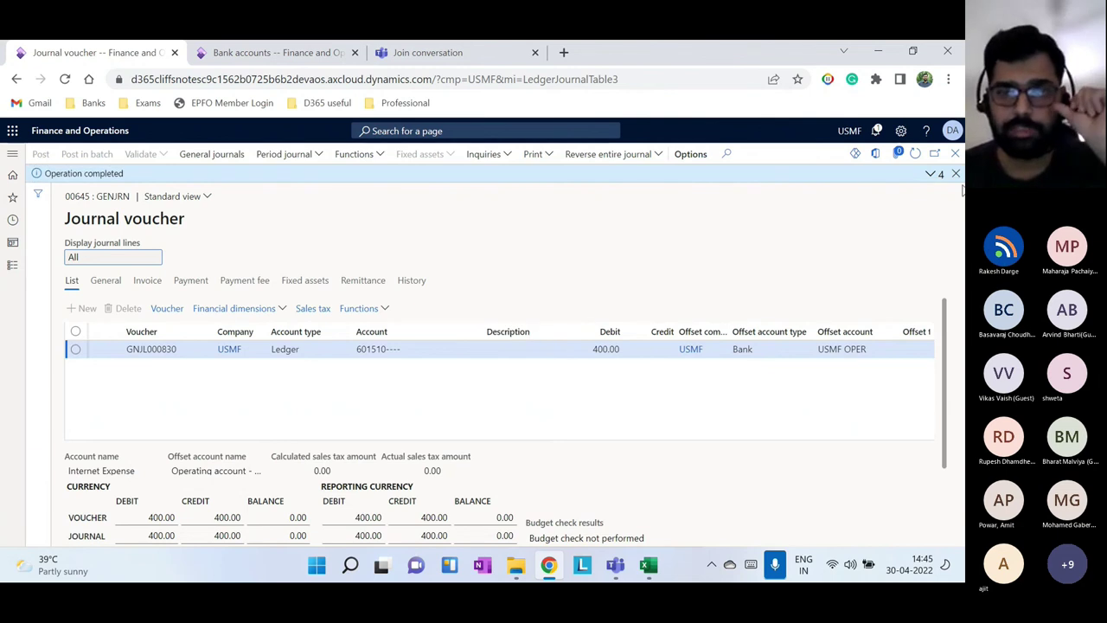
pyautogui.click(957, 176)
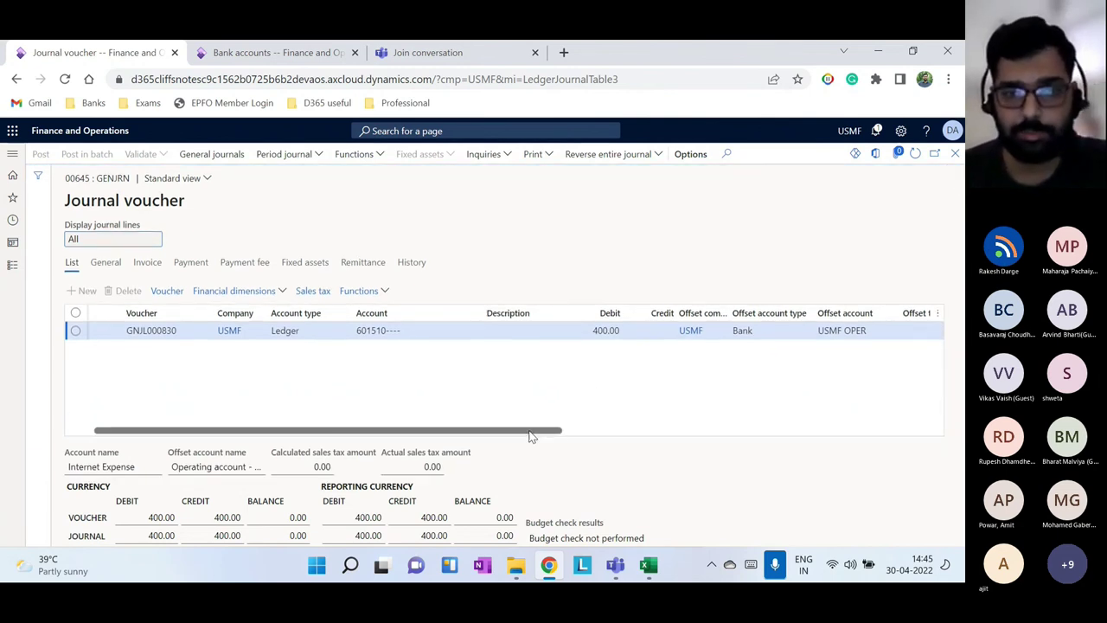
pyautogui.moveTo(531, 433); pyautogui.dragTo(645, 350)
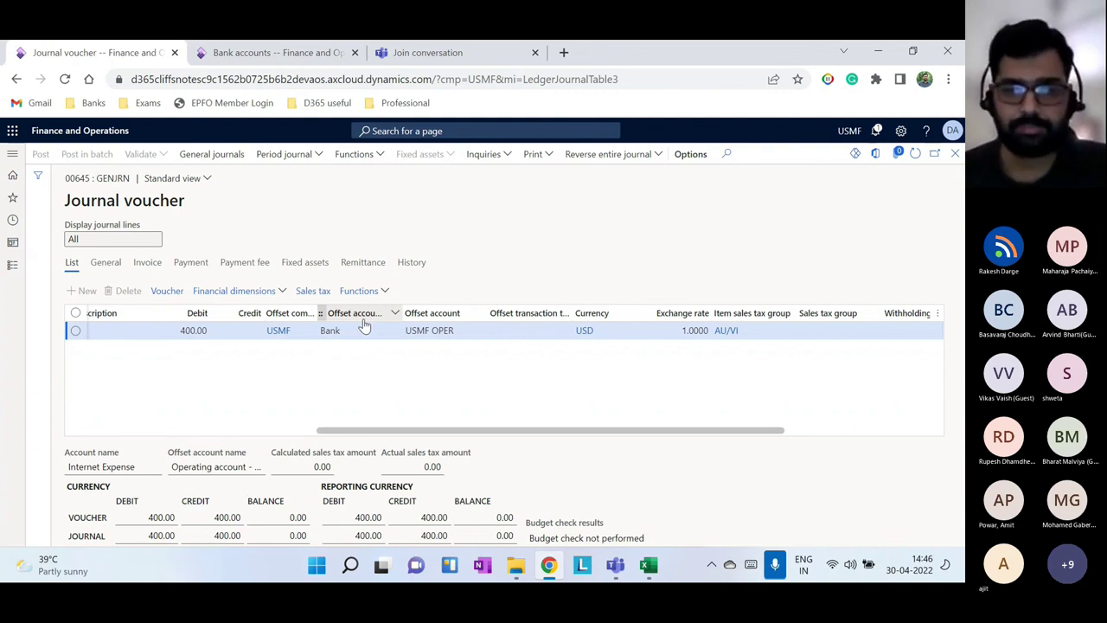
# Switch to the Accounting Scenarios workbook in Excel and review the setup topics and use cases on the Agenda sheet
pyautogui.click(648, 565)
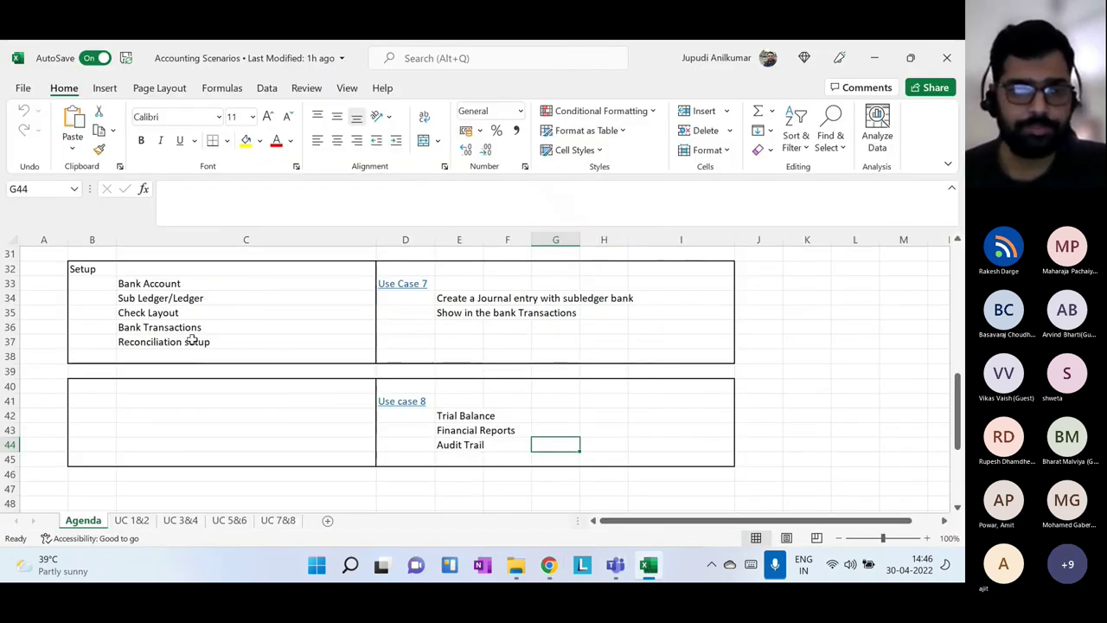
pyautogui.moveTo(188, 287); pyautogui.dragTo(189, 340)
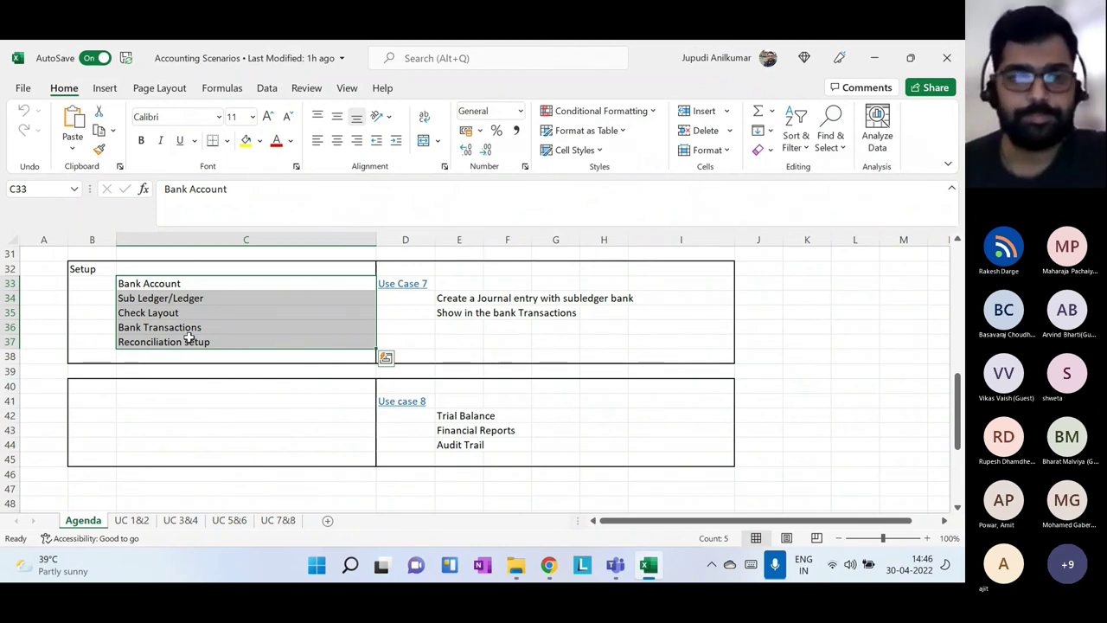
pyautogui.click(240, 382)
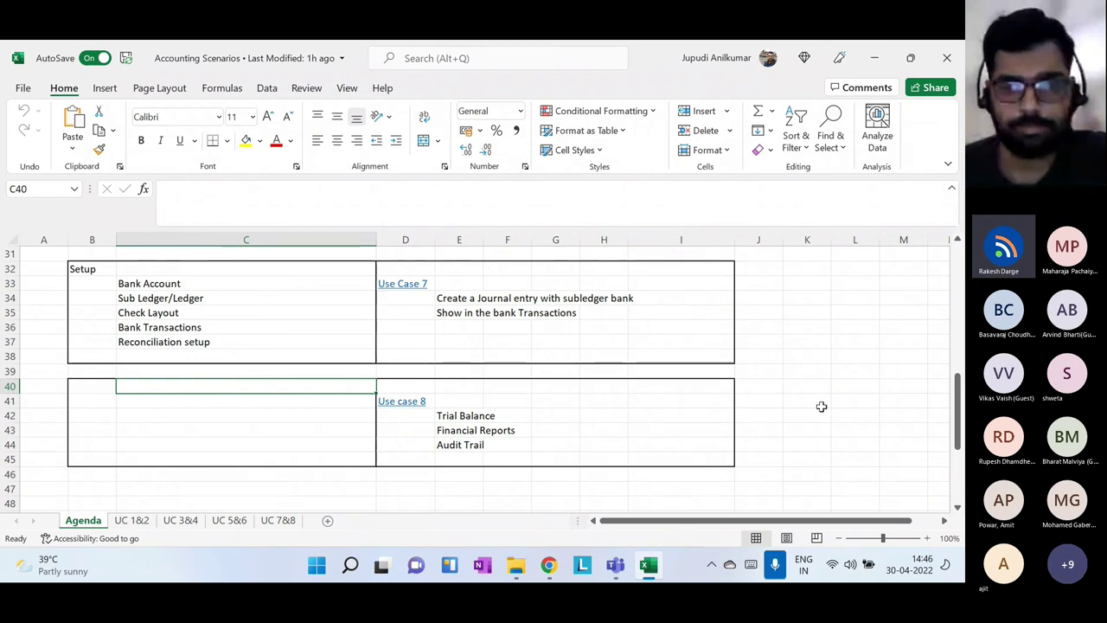
pyautogui.click(819, 405)
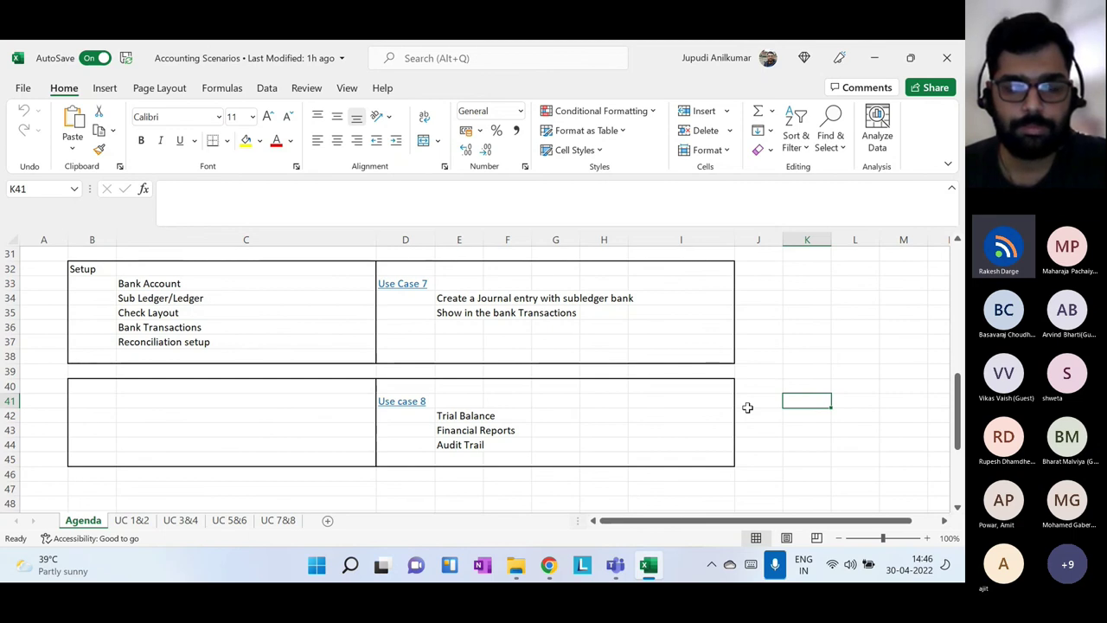
pyautogui.scroll(1, 747, 407)
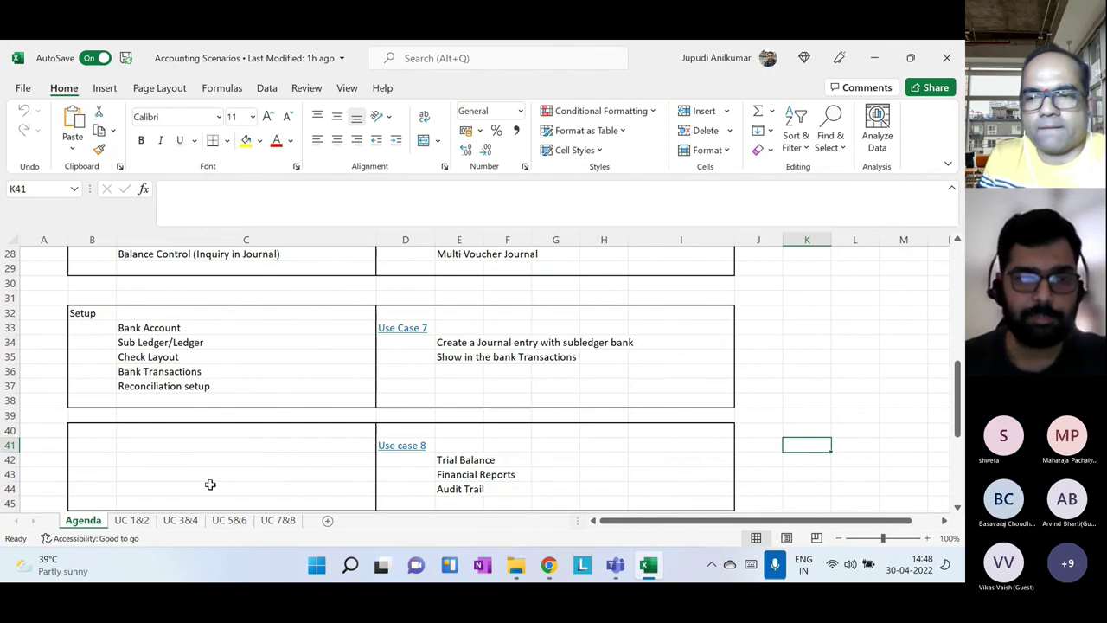
pyautogui.scroll(2, 211, 485)
pyautogui.click(189, 299)
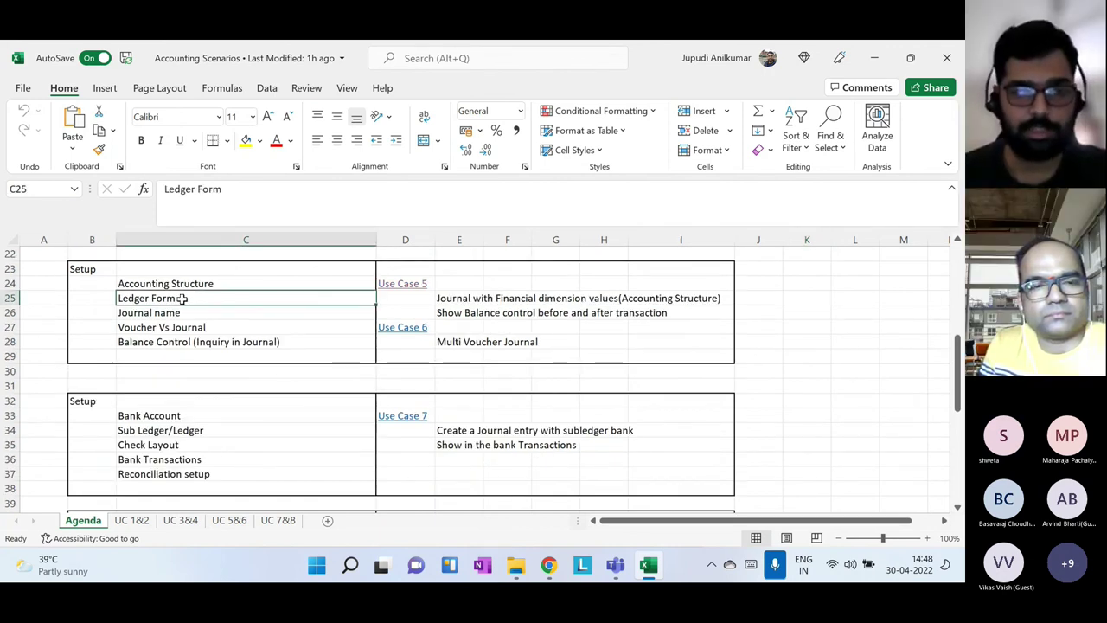
# Back in Finance and Operations, leave the journal voucher, view the General ledger module's Accounts for automatic transactions, and close that page
pyautogui.click(549, 565)
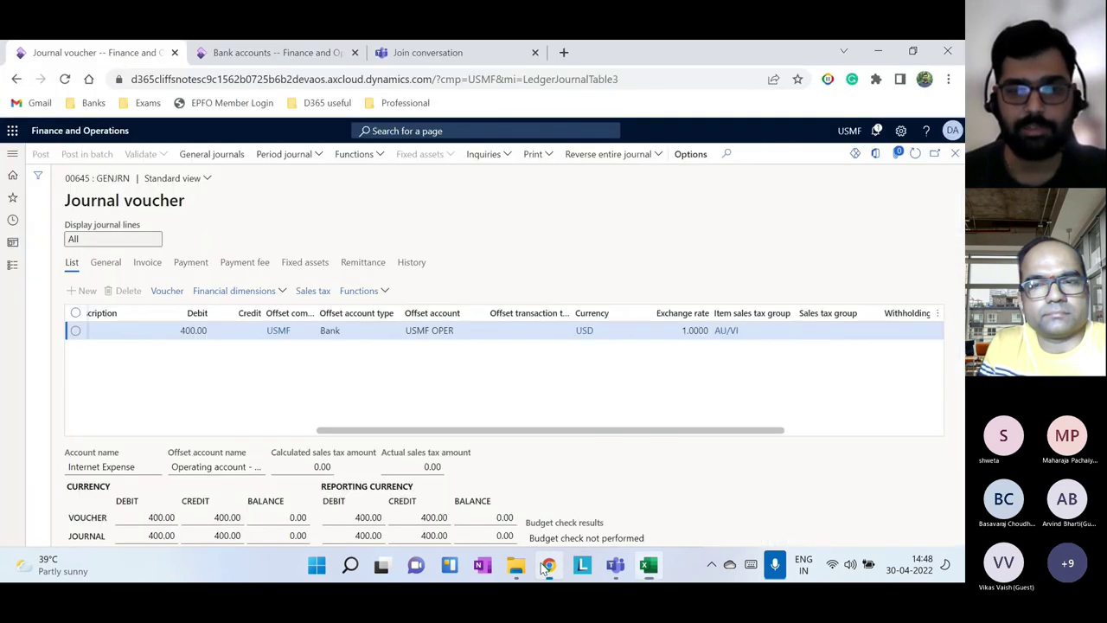
pyautogui.click(956, 154)
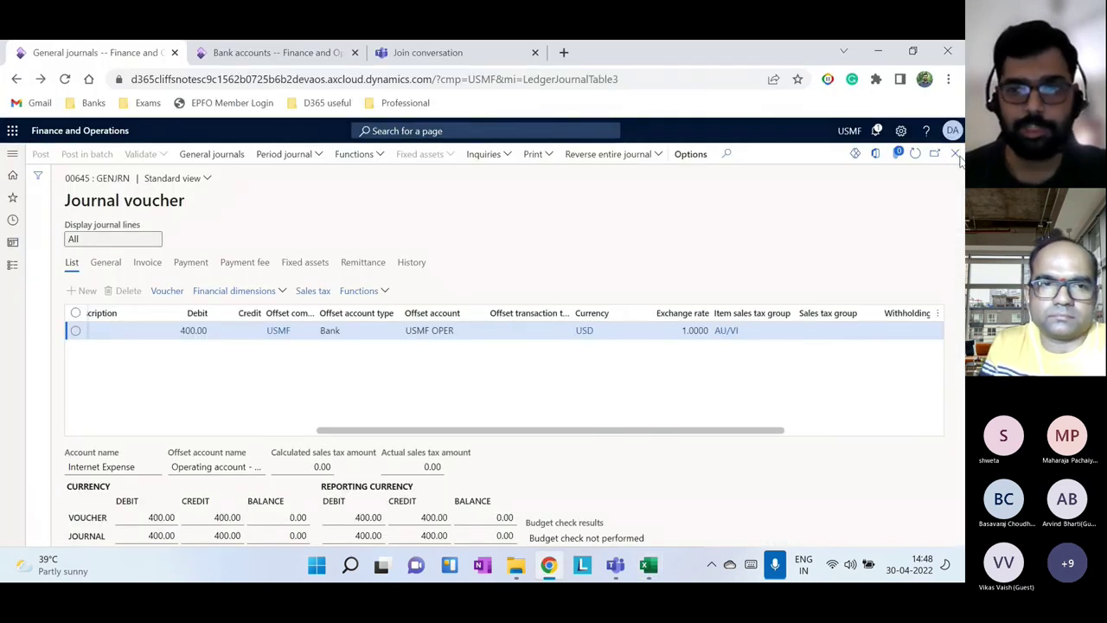
pyautogui.click(14, 271)
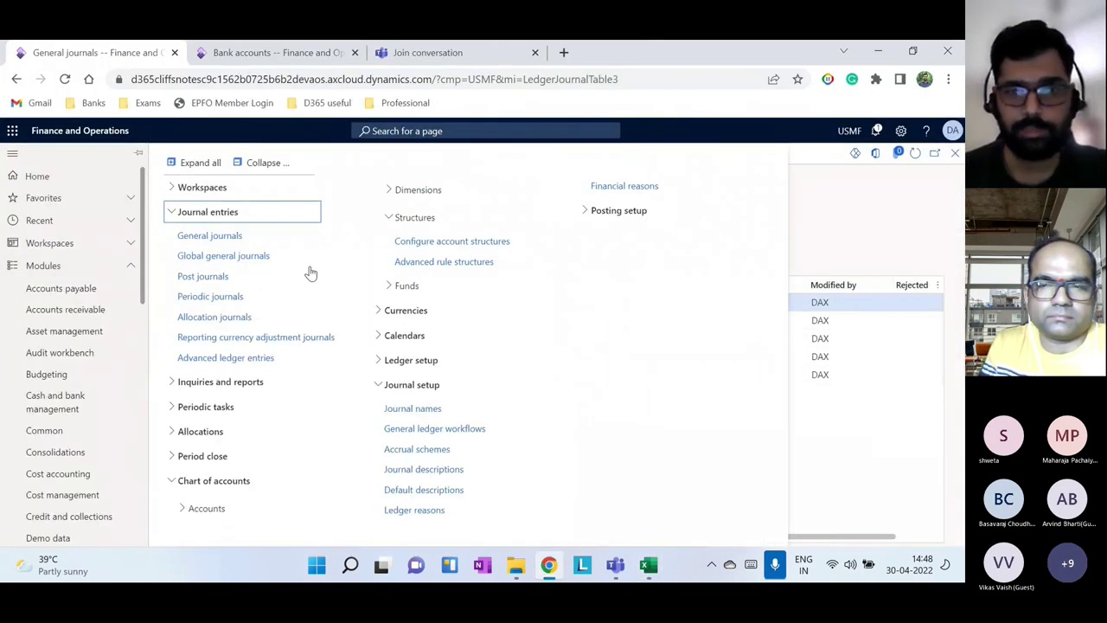
pyautogui.click(614, 213)
pyautogui.click(633, 242)
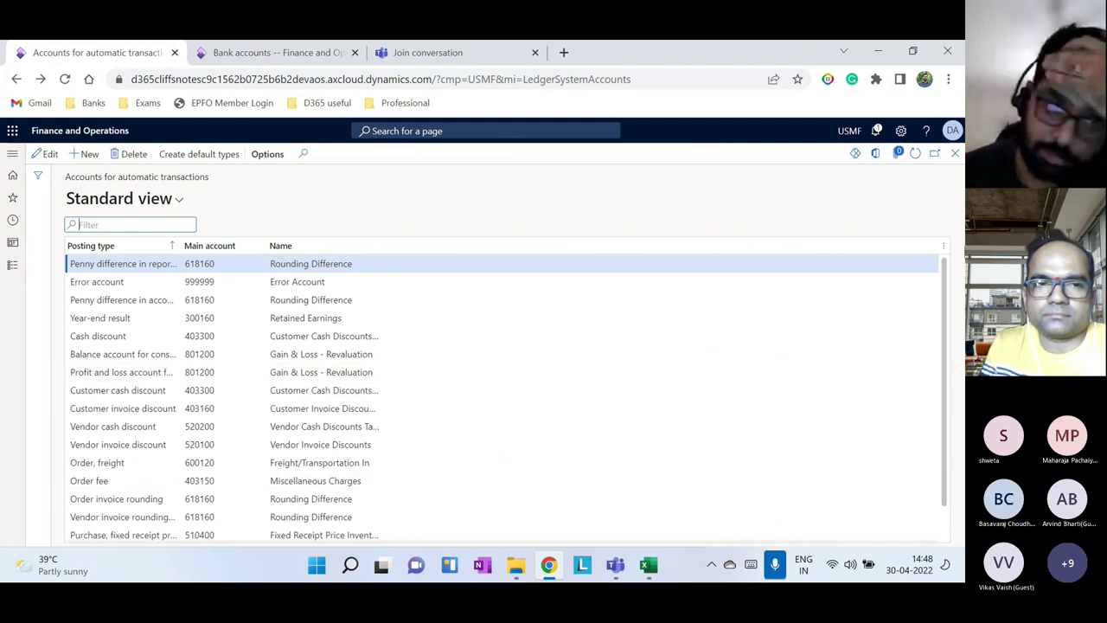
pyautogui.click(955, 154)
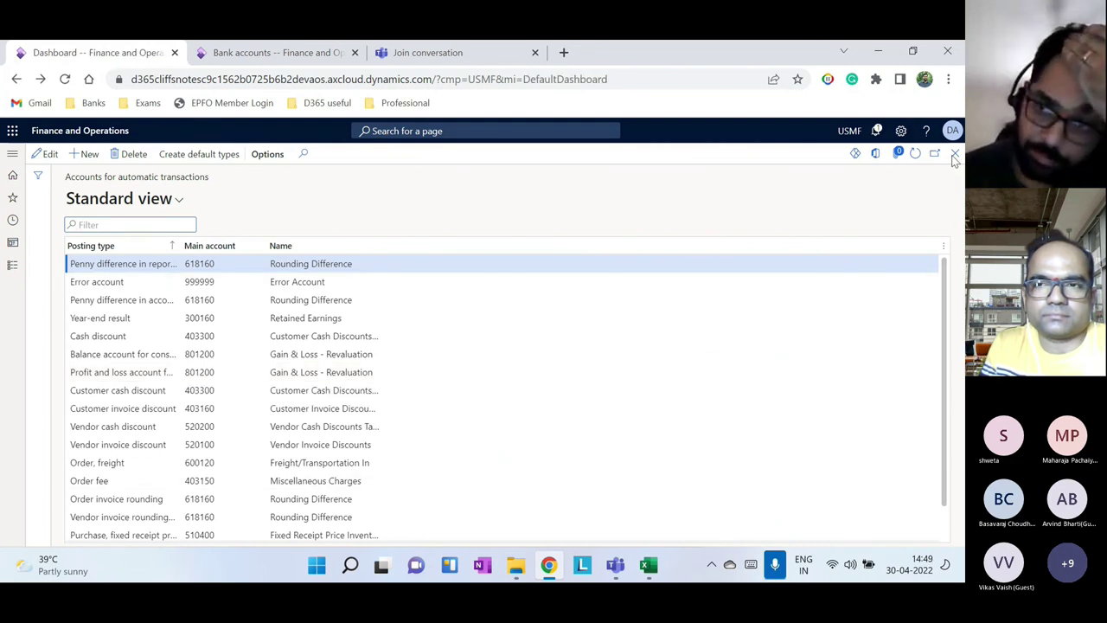